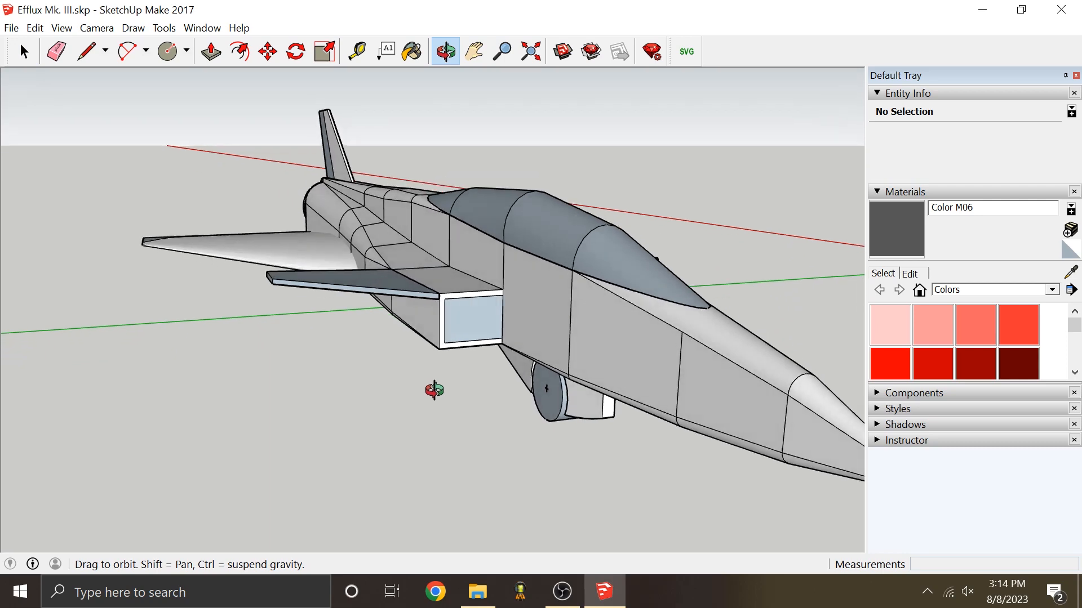
# Step: Examine the aircraft's fuselage, air intake, wings and tail from the front, side and rear
pyautogui.moveTo(437, 389); pyautogui.dragTo(485, 305, button='middle')
pyautogui.scroll(3, 528, 290)
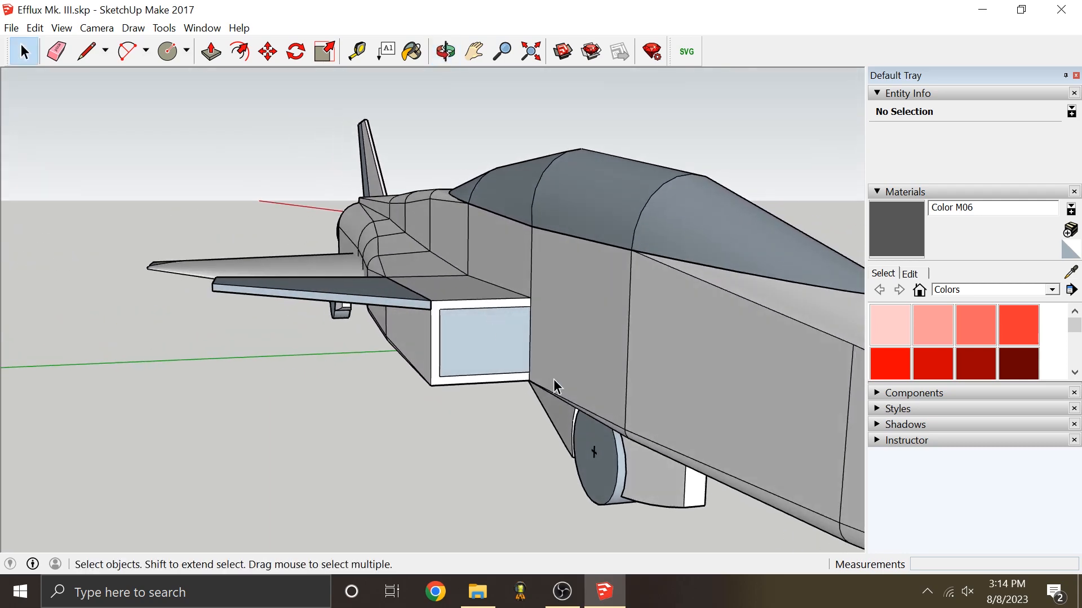
pyautogui.moveTo(364, 224); pyautogui.dragTo(748, 341, button='middle')
pyautogui.scroll(-3, 762, 317)
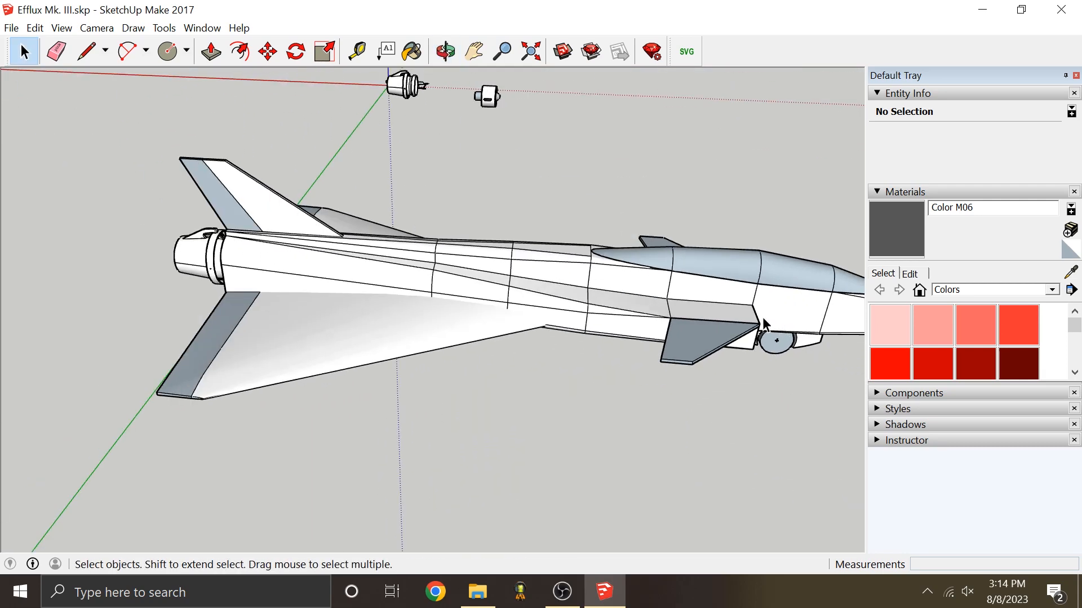
pyautogui.moveTo(325, 244); pyautogui.dragTo(759, 224, button='middle')
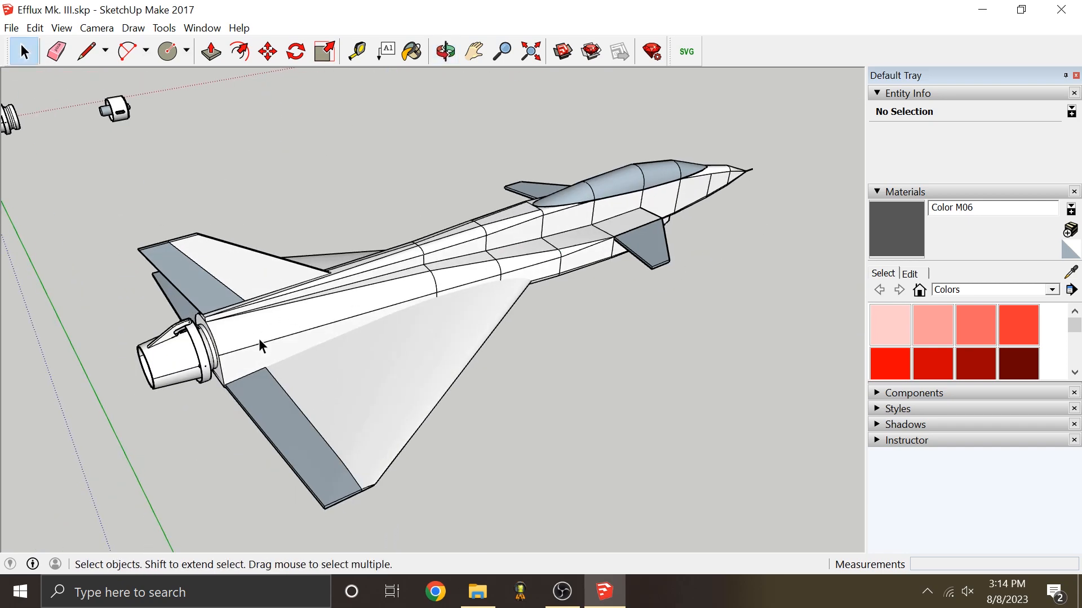
pyautogui.scroll(3, 463, 325)
pyautogui.moveTo(464, 324); pyautogui.dragTo(198, 162, button='middle')
pyautogui.scroll(-3, 354, 315)
pyautogui.scroll(3, 573, 290)
pyautogui.moveTo(561, 372); pyautogui.dragTo(491, 253, button='middle')
# Step: Open the fuselage group for editing and hide the face covering the air intake opening
pyautogui.rightClick(502, 400)
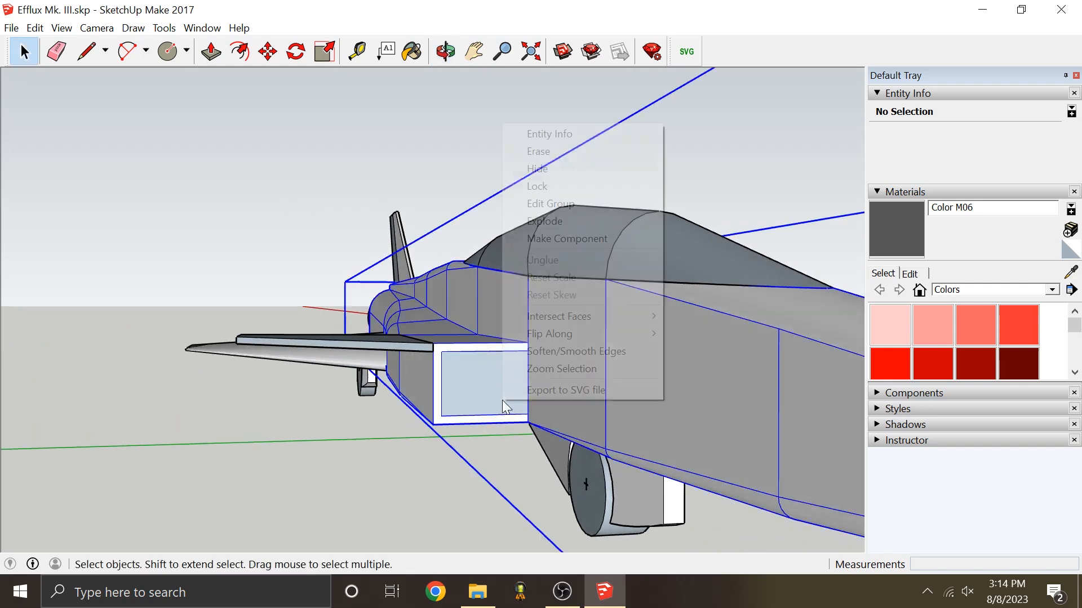
pyautogui.doubleClick(466, 378)
pyautogui.rightClick(466, 379)
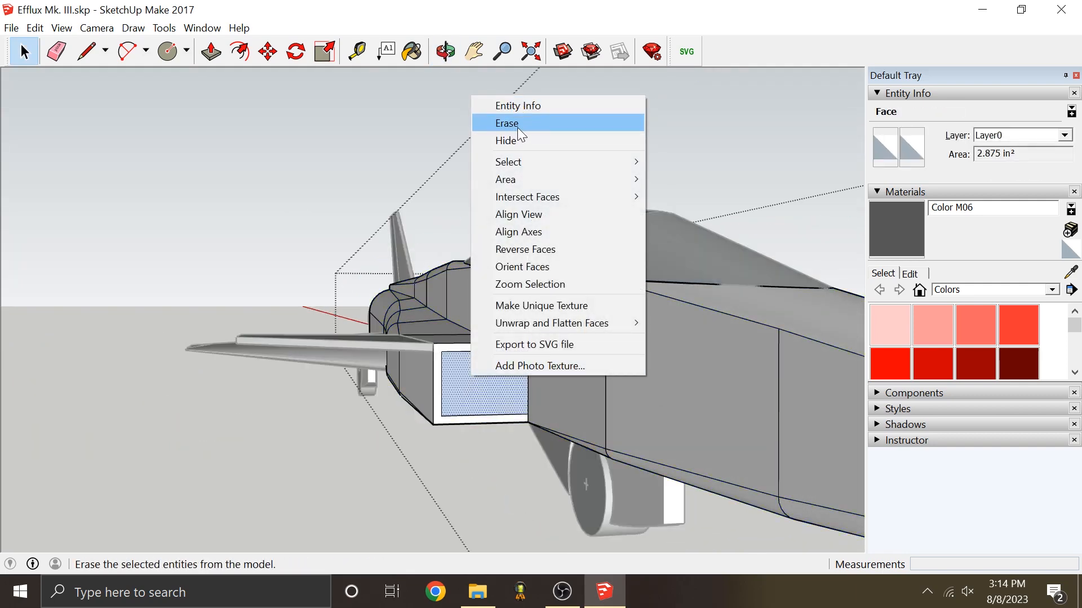
pyautogui.click(526, 141)
# Step: Inspect the interior through the open air intake and the aircraft's underside
pyautogui.moveTo(554, 406); pyautogui.dragTo(555, 364, button='middle')
pyautogui.scroll(5, 473, 406)
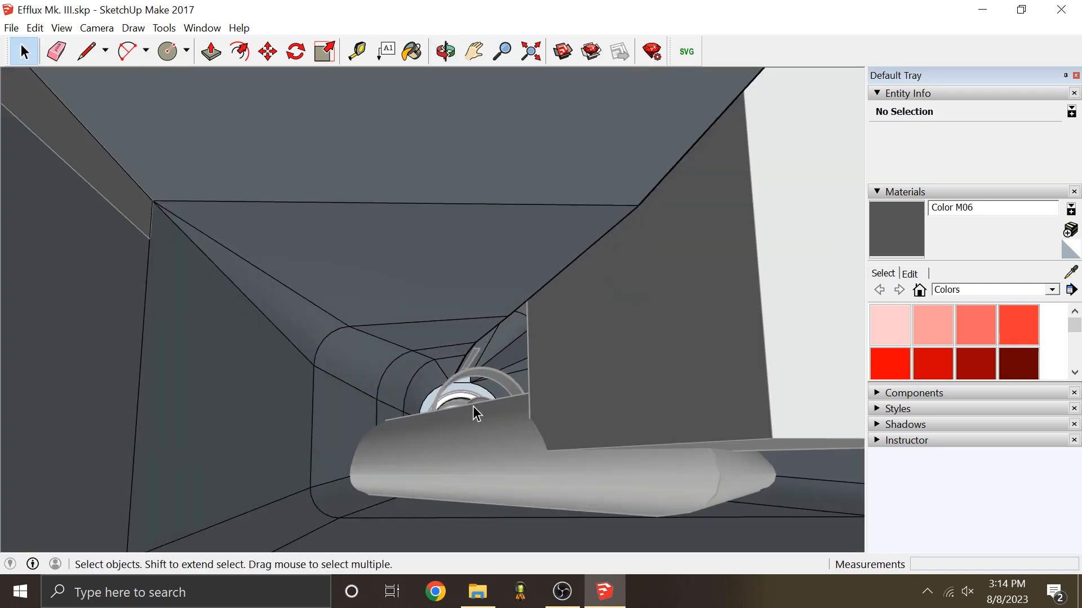
pyautogui.scroll(-5, 472, 406)
pyautogui.moveTo(485, 330); pyautogui.dragTo(477, 397, button='middle')
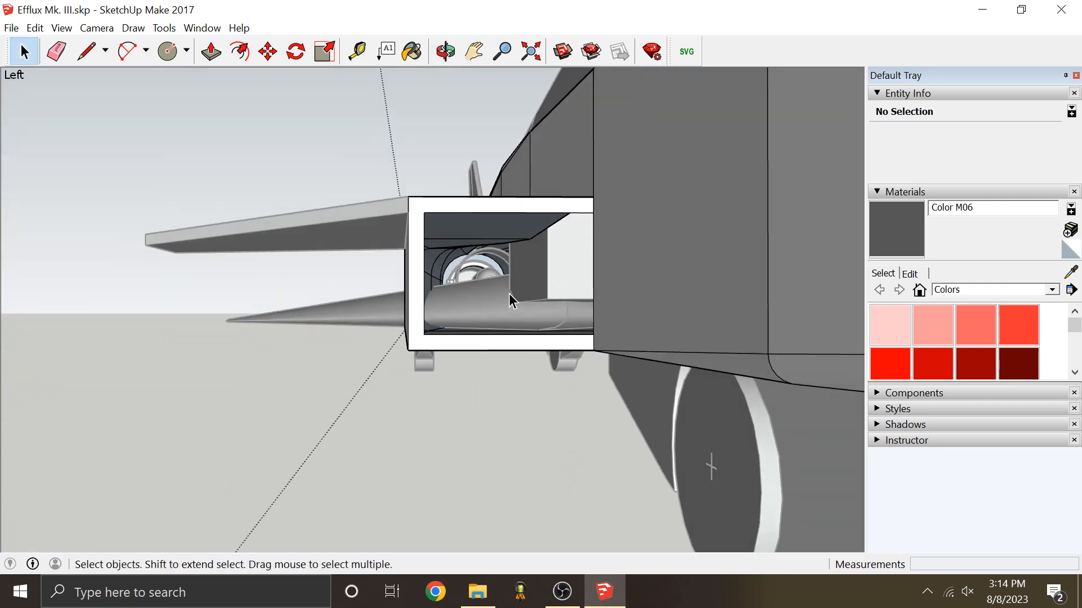
pyautogui.moveTo(519, 280); pyautogui.dragTo(517, 297, button='middle')
pyautogui.scroll(-2, 651, 269)
pyautogui.moveTo(508, 339); pyautogui.dragTo(540, 278, button='middle')
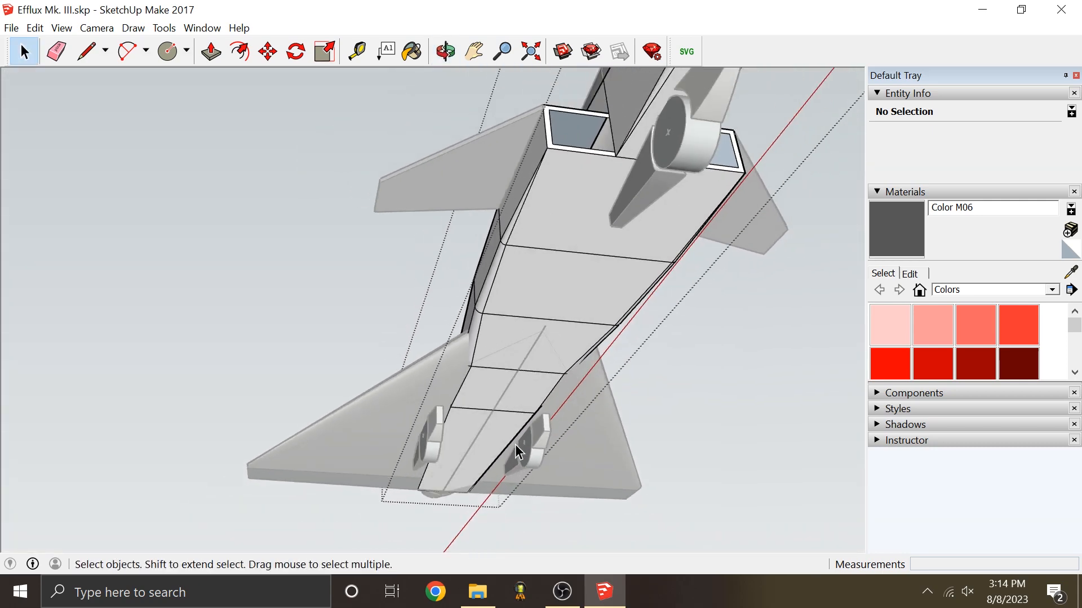
pyautogui.moveTo(551, 349); pyautogui.dragTo(599, 404, button='middle')
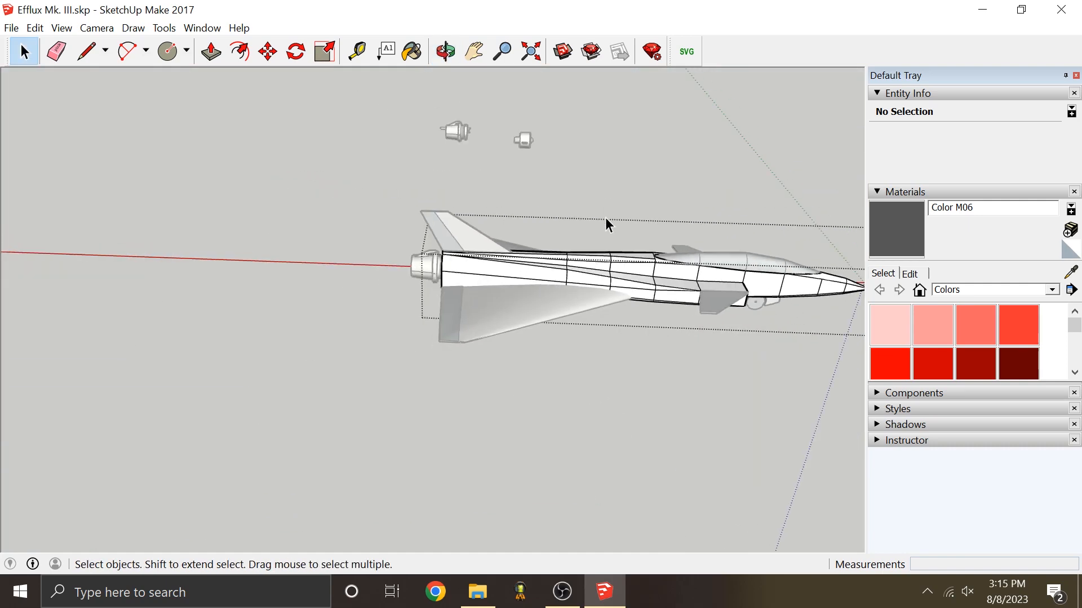
# Step: Close the fuselage group and select it as a whole near the engine nozzle
pyautogui.click(580, 207)
pyautogui.scroll(4, 579, 207)
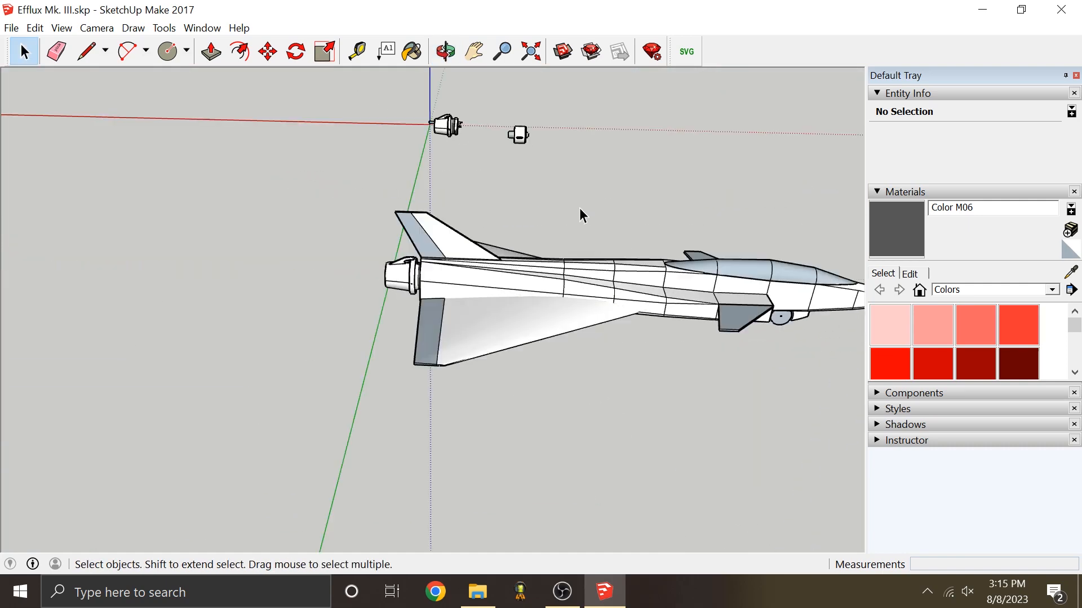
pyautogui.click(466, 272)
pyautogui.moveTo(467, 273); pyautogui.dragTo(476, 284, button='middle')
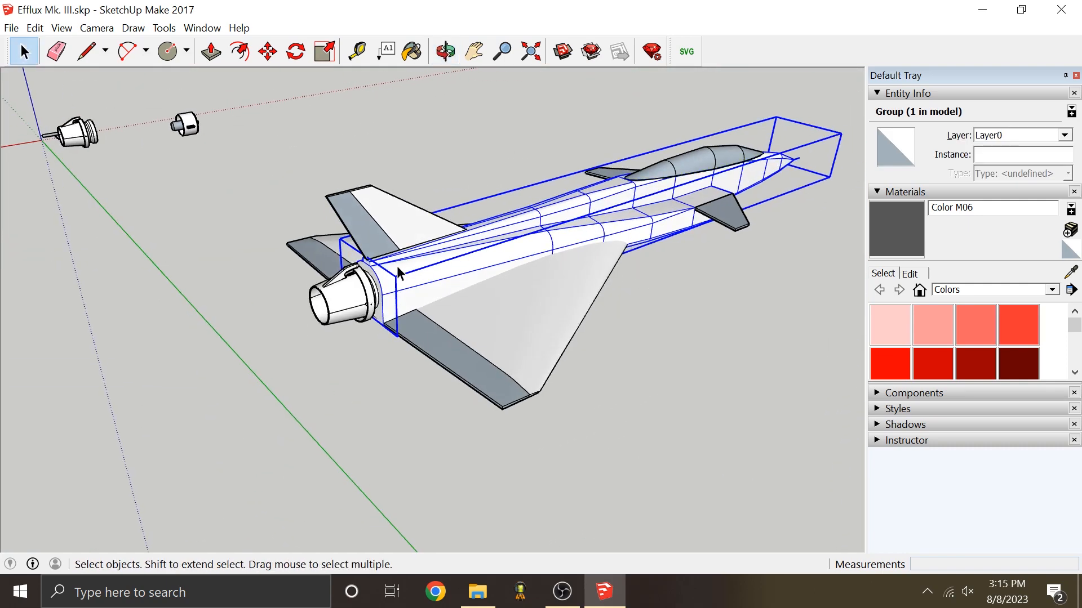
pyautogui.scroll(4, 397, 266)
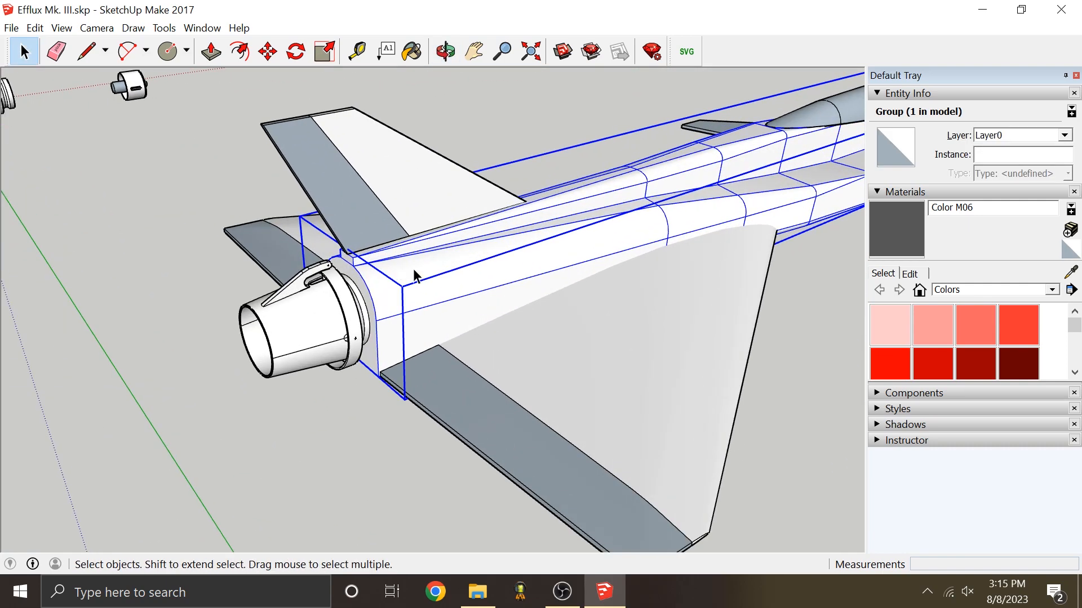
pyautogui.scroll(-4, 542, 269)
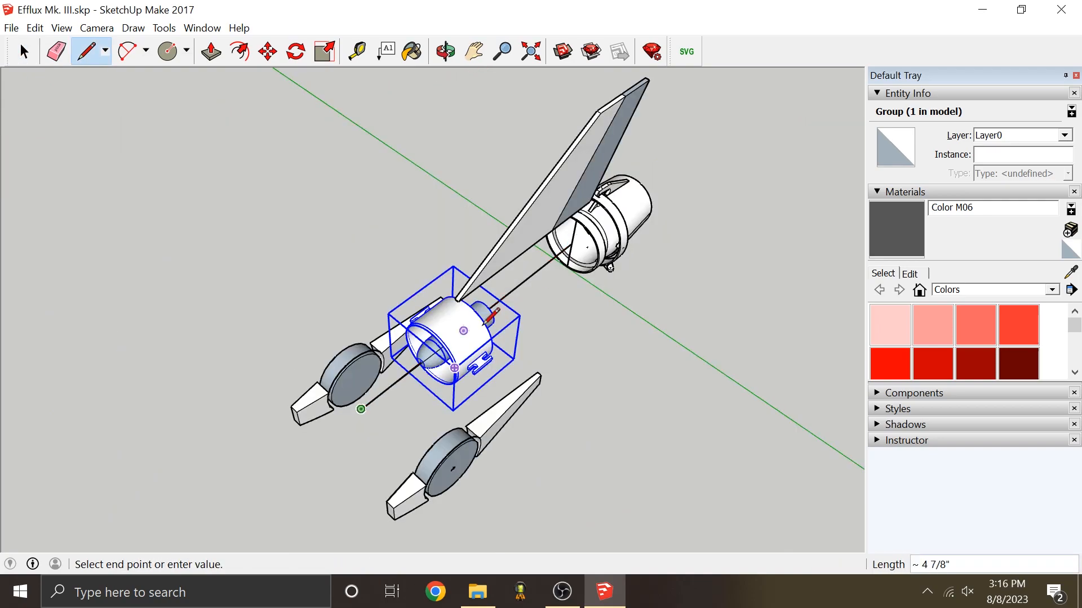
# Step: Draw a line across the front opening of the engine nozzle
pyautogui.scroll(5, 362, 395)
pyautogui.moveTo(362, 386); pyautogui.dragTo(218, 240, button='middle')
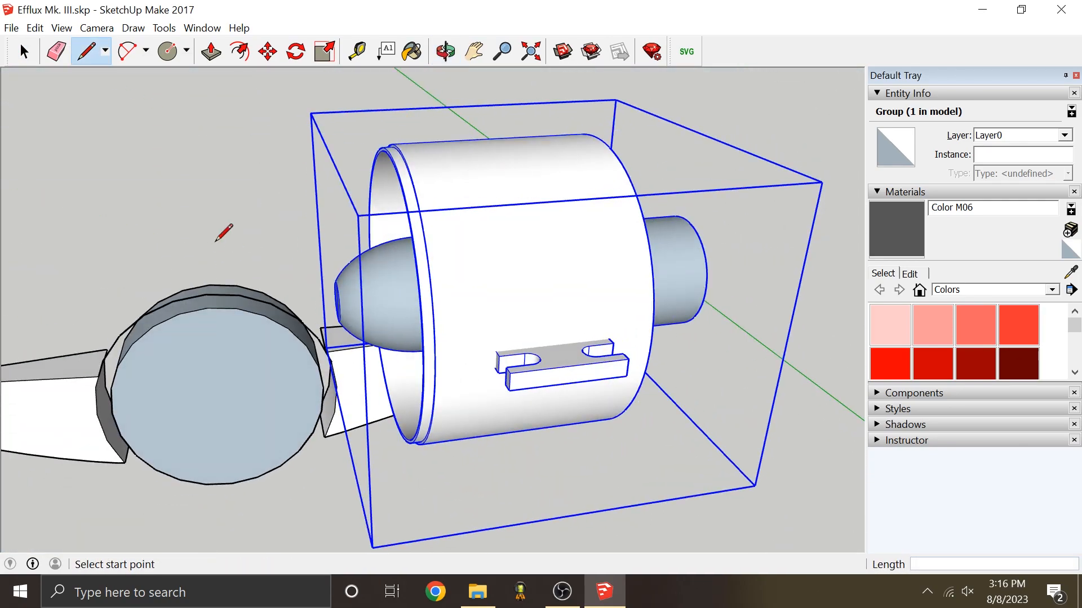
pyautogui.scroll(-4, 386, 271)
pyautogui.scroll(3, 691, 225)
pyautogui.moveTo(651, 212); pyautogui.dragTo(732, 366, button='middle')
pyautogui.click(766, 400)
# Step: Measure the widths of the steps inside the nozzle's front rim with the Line tool
pyautogui.moveTo(570, 273); pyautogui.dragTo(556, 178, button='middle')
pyautogui.scroll(2, 500, 203)
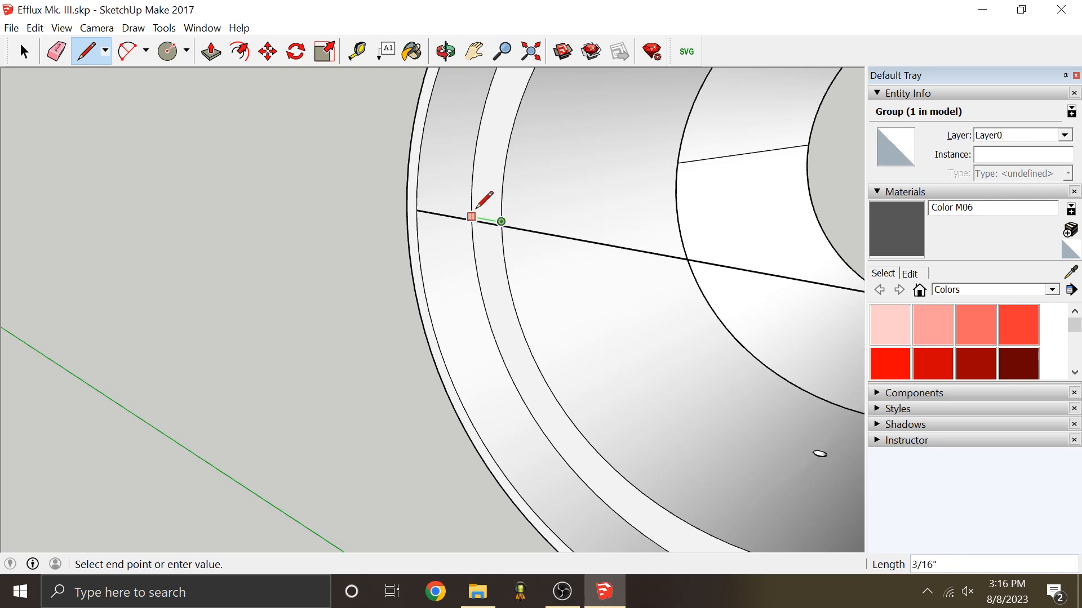
pyautogui.press('Escape')
pyautogui.moveTo(477, 209); pyautogui.dragTo(479, 305, button='middle')
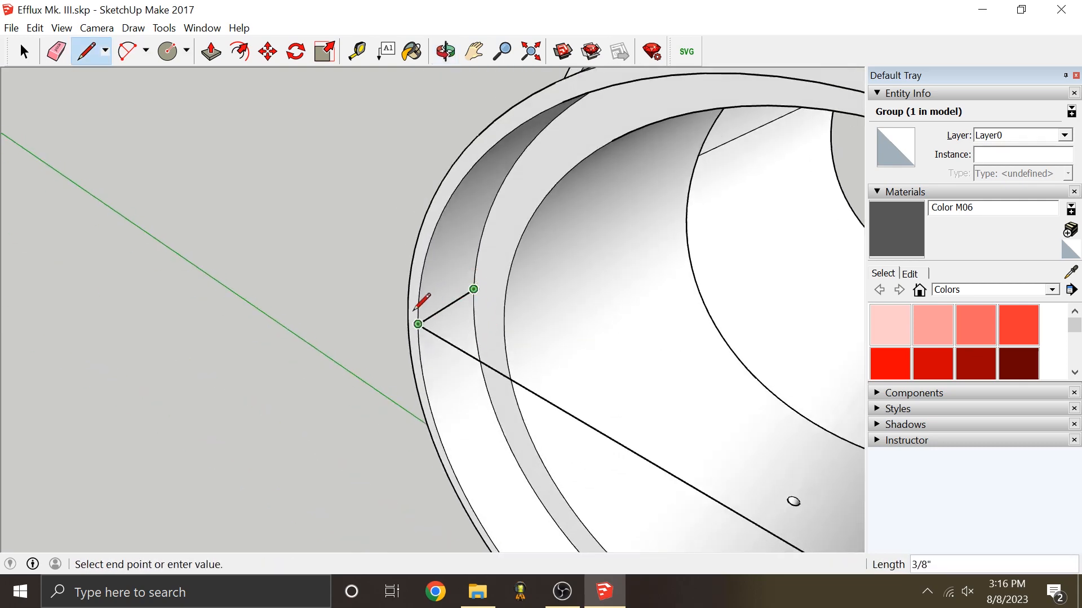
pyautogui.scroll(-3, 414, 311)
pyautogui.scroll(-5, 595, 224)
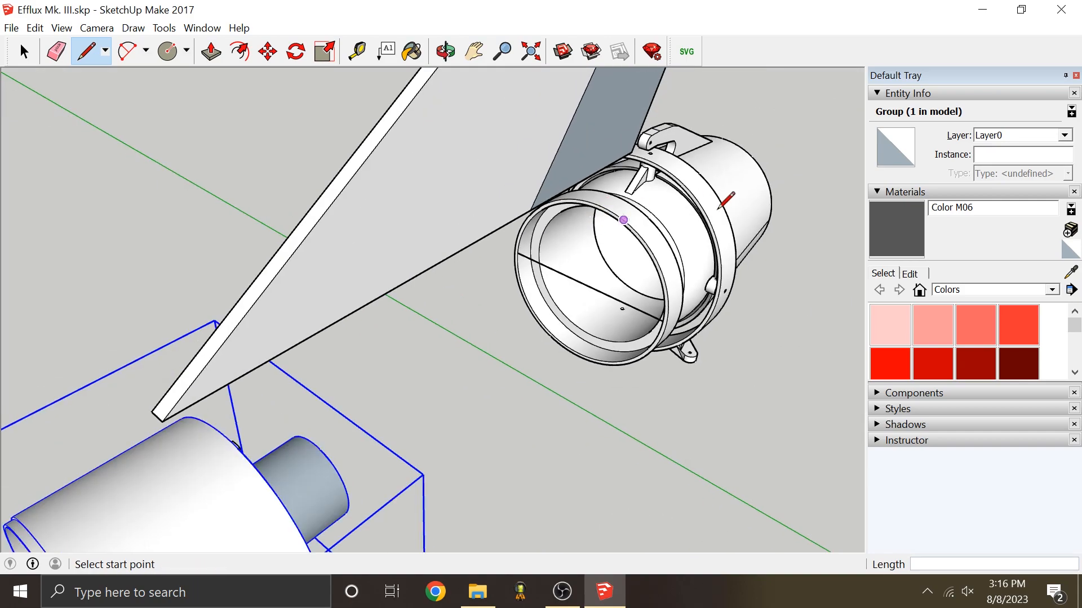
pyautogui.scroll(5, 544, 260)
pyautogui.scroll(2, 545, 259)
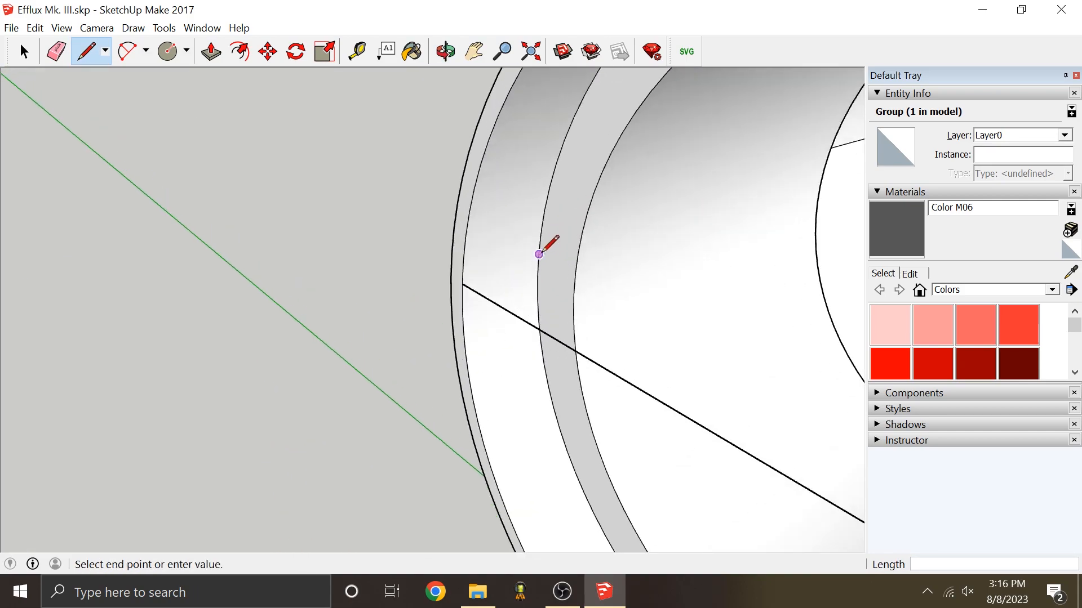
pyautogui.scroll(-2, 546, 251)
pyautogui.scroll(-5, 623, 274)
pyautogui.moveTo(645, 294); pyautogui.dragTo(857, 274, button='middle')
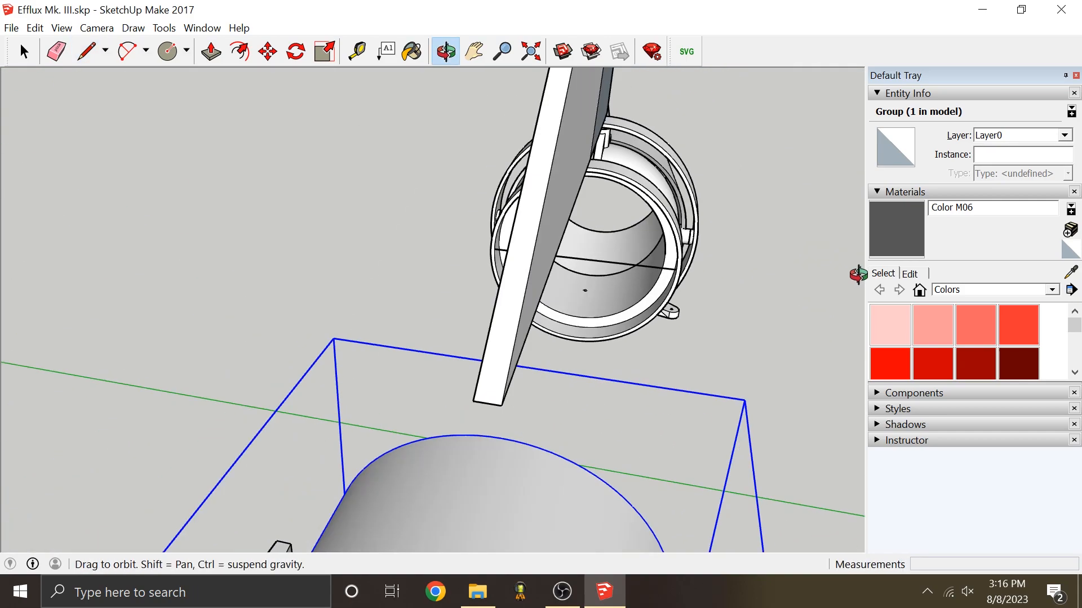
# Step: Draw a line from the engine's centre across the casing to the side bracket, with a 3/16" segment at the bracket
pyautogui.scroll(2, 506, 379)
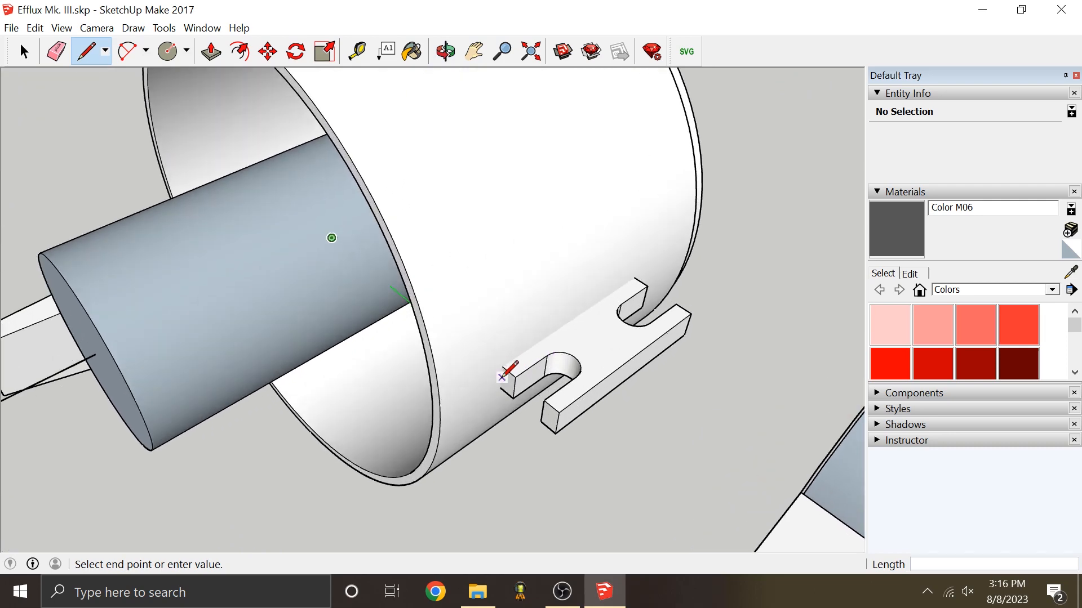
pyautogui.scroll(-2, 475, 309)
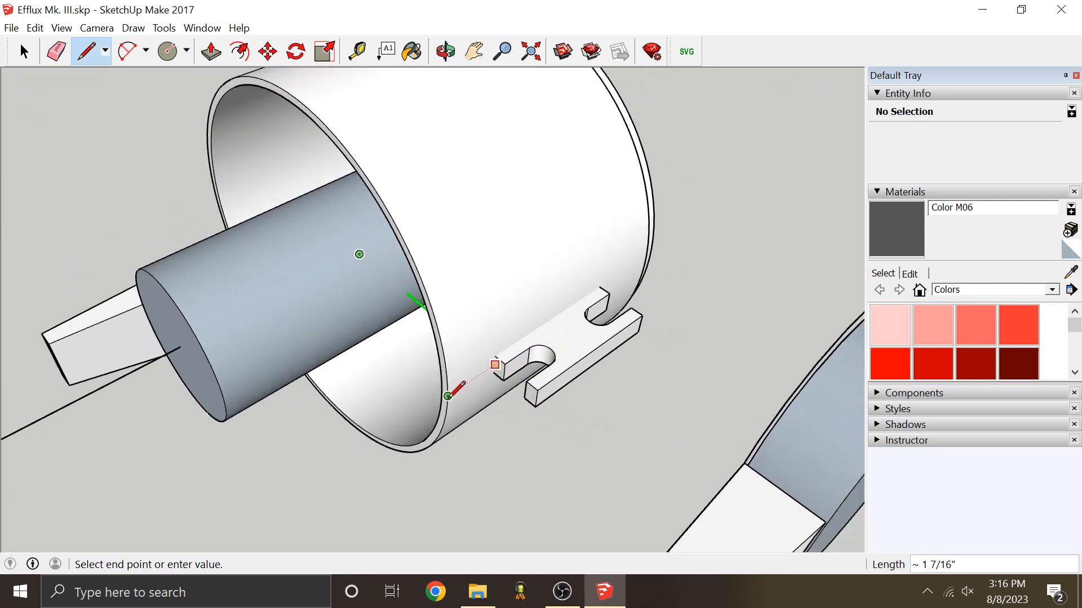
pyautogui.click(454, 394)
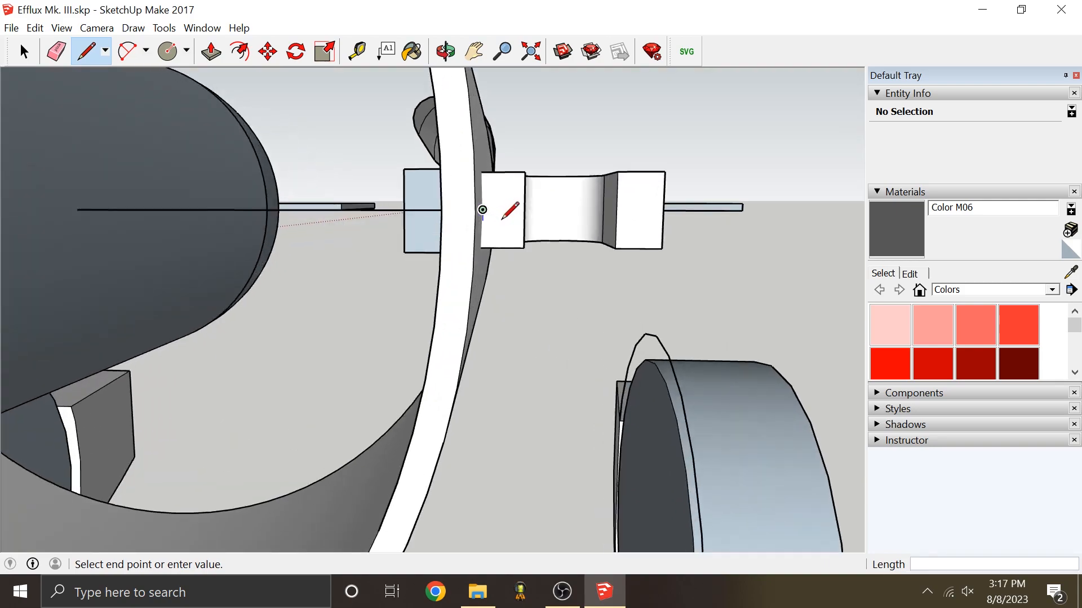
pyautogui.moveTo(500, 219); pyautogui.dragTo(497, 434, button='middle')
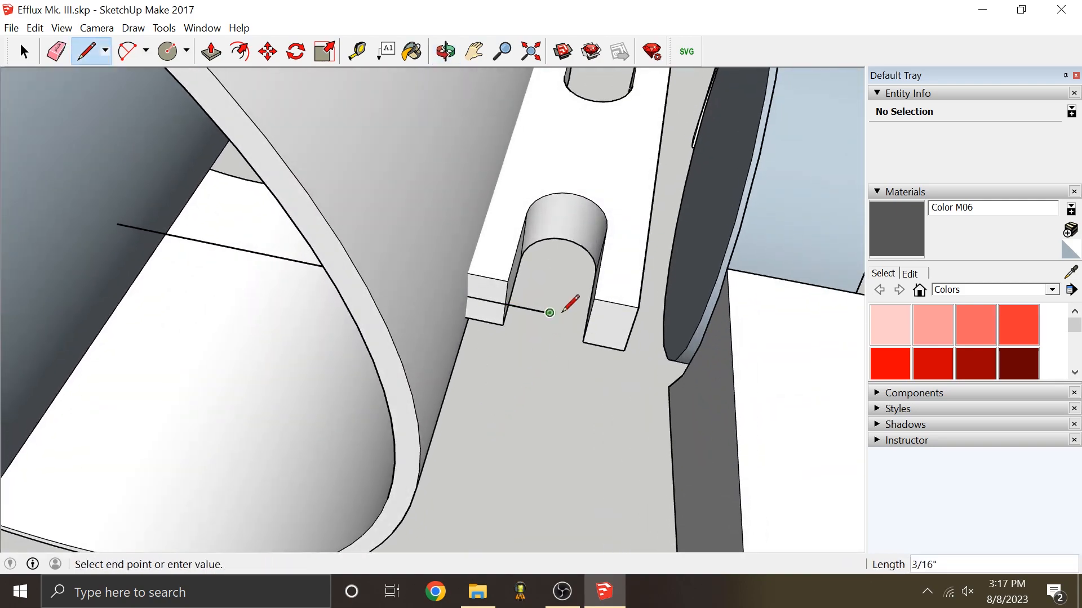
# Step: Connect the engine's line to the nozzle's cross line with an edge about 7 1/2" long, closing a flat face between them
pyautogui.scroll(-3, 625, 206)
pyautogui.moveTo(597, 237)
pyautogui.mouseDown(button='middle')
pyautogui.moveTo(628, 198)
pyautogui.moveTo(669, 205)
pyautogui.moveTo(159, 231)
pyautogui.moveTo(12, 114)
pyautogui.moveTo(333, 218)
pyautogui.moveTo(223, 200)
pyautogui.moveTo(224, 121)
pyautogui.mouseUp(button='middle')
pyautogui.scroll(-4, 669, 205)
pyautogui.scroll(5, 224, 120)
pyautogui.click(244, 130)
pyautogui.scroll(-1, 558, 194)
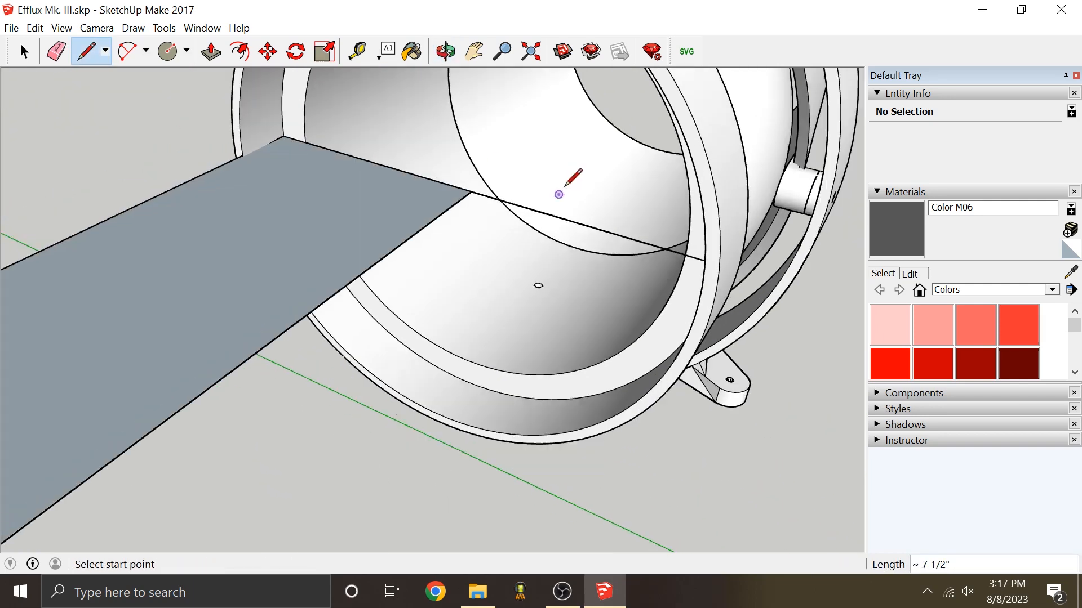
# Step: Draw a second lengthwise line about 7 1/2" long across the face, from the nozzle's inner rim to the bracket's corner
pyautogui.scroll(-3, 558, 194)
pyautogui.scroll(2, 435, 163)
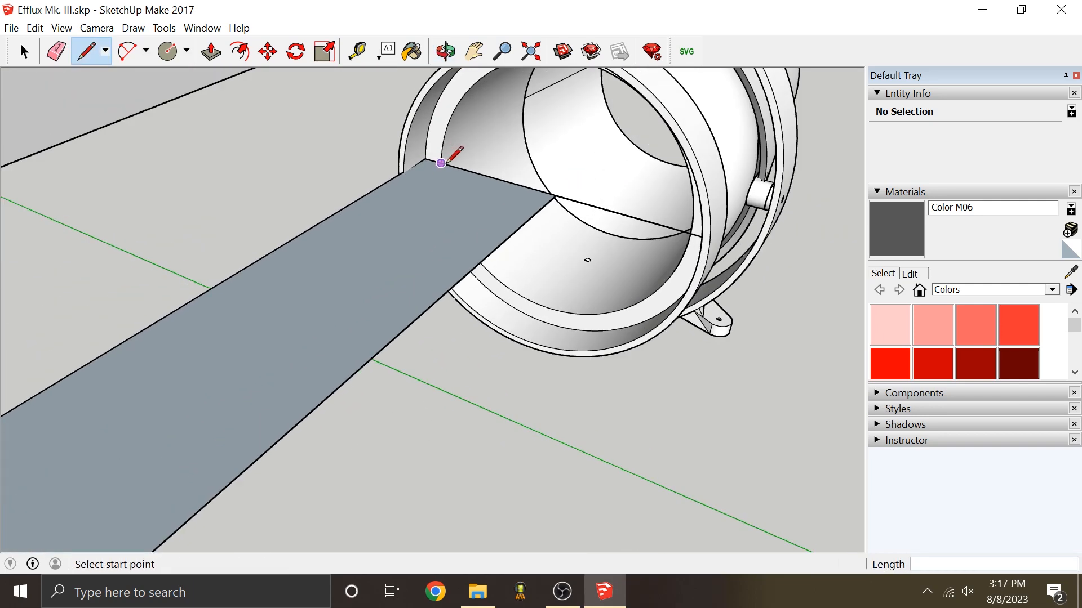
pyautogui.click(442, 163)
pyautogui.moveTo(647, 169)
pyautogui.mouseDown(button='middle')
pyautogui.moveTo(338, 225)
pyautogui.moveTo(4, 268)
pyautogui.moveTo(150, 193)
pyautogui.mouseUp(button='middle')
pyautogui.scroll(8, 415, 224)
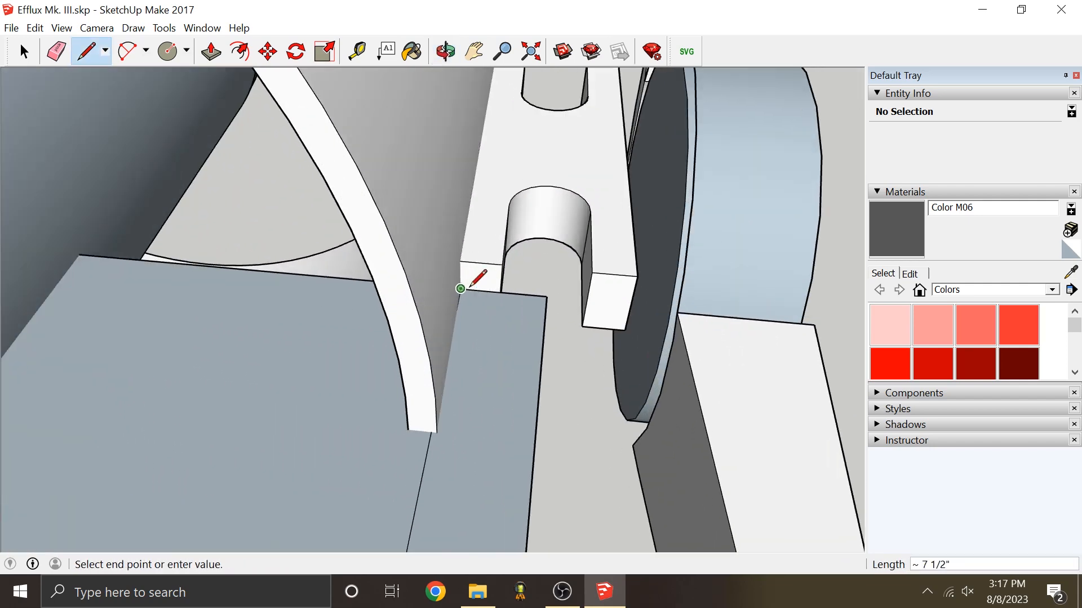
pyautogui.click(469, 287)
pyautogui.scroll(-8, 573, 187)
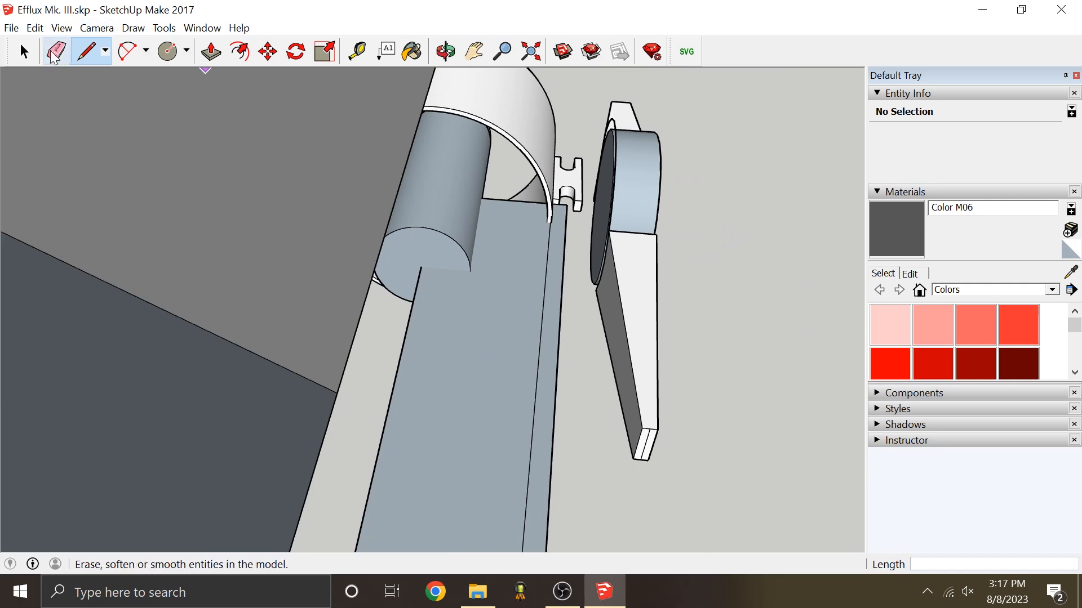
# Step: Erase the inner part of the face between engine and nozzle, keeping only the narrow outer strip as a profile
pyautogui.click(52, 52)
pyautogui.moveTo(657, 203); pyautogui.dragTo(439, 236, button='middle')
pyautogui.scroll(-6, 679, 247)
pyautogui.scroll(5, 538, 253)
pyautogui.moveTo(547, 254); pyautogui.dragTo(549, 282, button='middle')
pyautogui.click(549, 285)
pyautogui.click(732, 233)
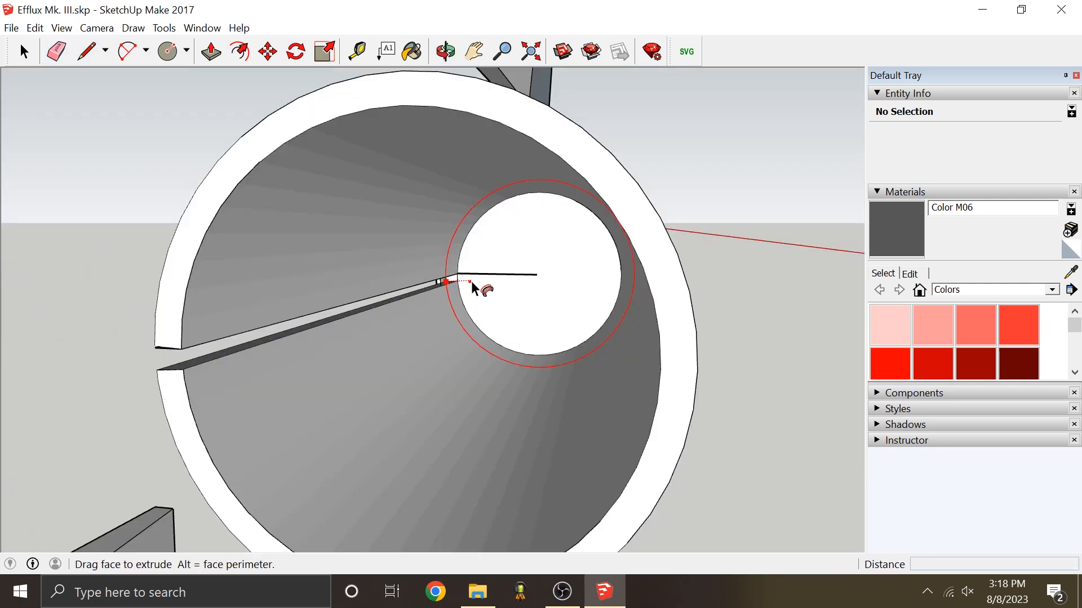
# Step: Sweep the narrow strip around the full circle with Follow Me to form a tapered tube ahead of the nozzle
pyautogui.click(473, 287)
pyautogui.moveTo(304, 282)
pyautogui.mouseDown(button='middle')
pyautogui.moveTo(490, 232)
pyautogui.moveTo(379, 302)
pyautogui.mouseUp(button='middle')
pyautogui.scroll(3, 494, 290)
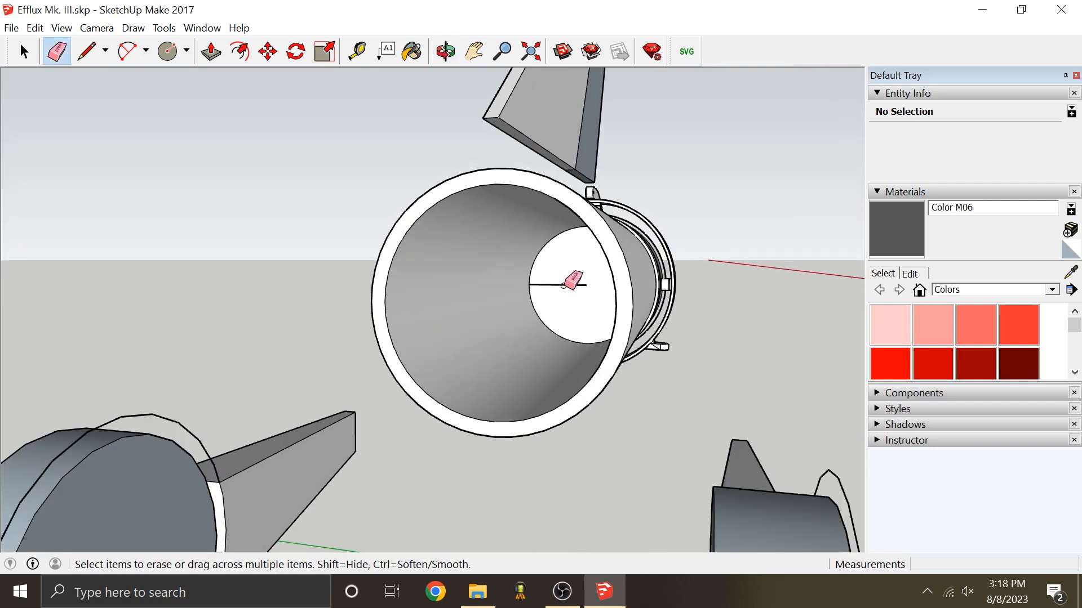
# Step: Check the engine inside the fuselage, then open the fuselage group and hide the face covering the air intake
pyautogui.moveTo(572, 280)
pyautogui.mouseDown(button='middle')
pyautogui.moveTo(496, 271)
pyautogui.moveTo(381, 222)
pyautogui.moveTo(447, 217)
pyautogui.moveTo(400, 232)
pyautogui.moveTo(377, 217)
pyautogui.moveTo(634, 220)
pyautogui.moveTo(616, 244)
pyautogui.moveTo(577, 235)
pyautogui.moveTo(596, 236)
pyautogui.moveTo(592, 208)
pyautogui.moveTo(658, 196)
pyautogui.moveTo(676, 229)
pyautogui.moveTo(518, 209)
pyautogui.moveTo(437, 161)
pyautogui.mouseUp(button='middle')
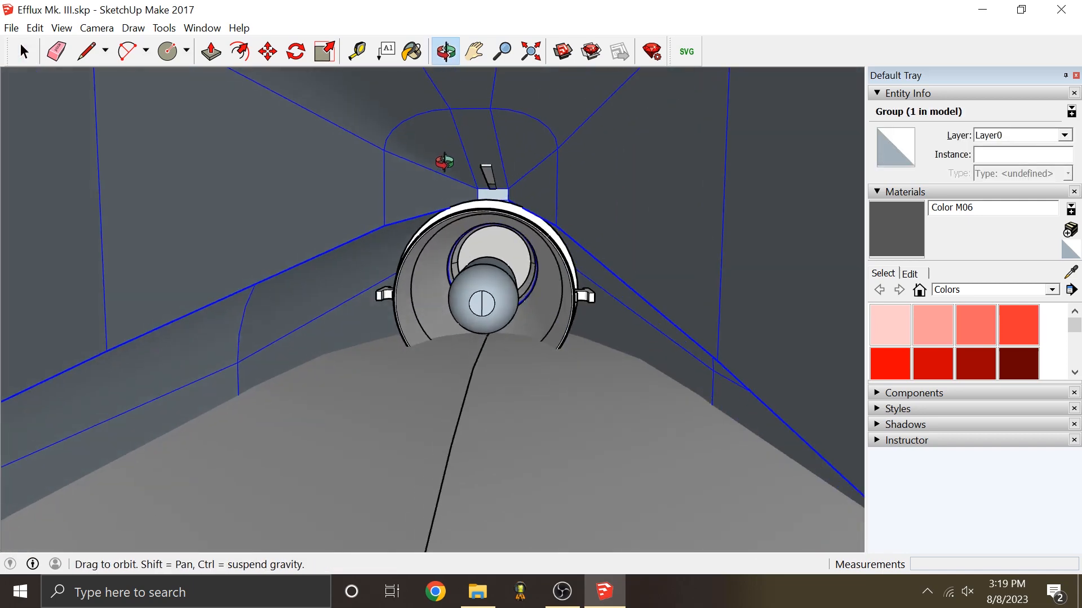
pyautogui.scroll(4, 445, 199)
pyautogui.moveTo(420, 214); pyautogui.dragTo(555, 184, button='middle')
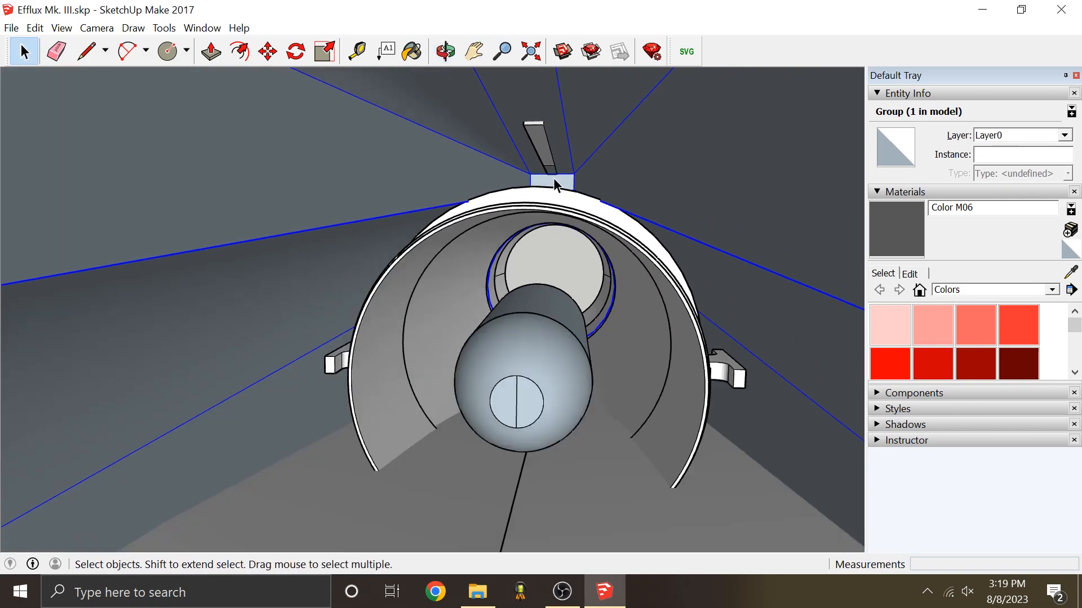
pyautogui.moveTo(306, 297); pyautogui.dragTo(385, 221, button='middle')
pyautogui.rightClick(546, 398)
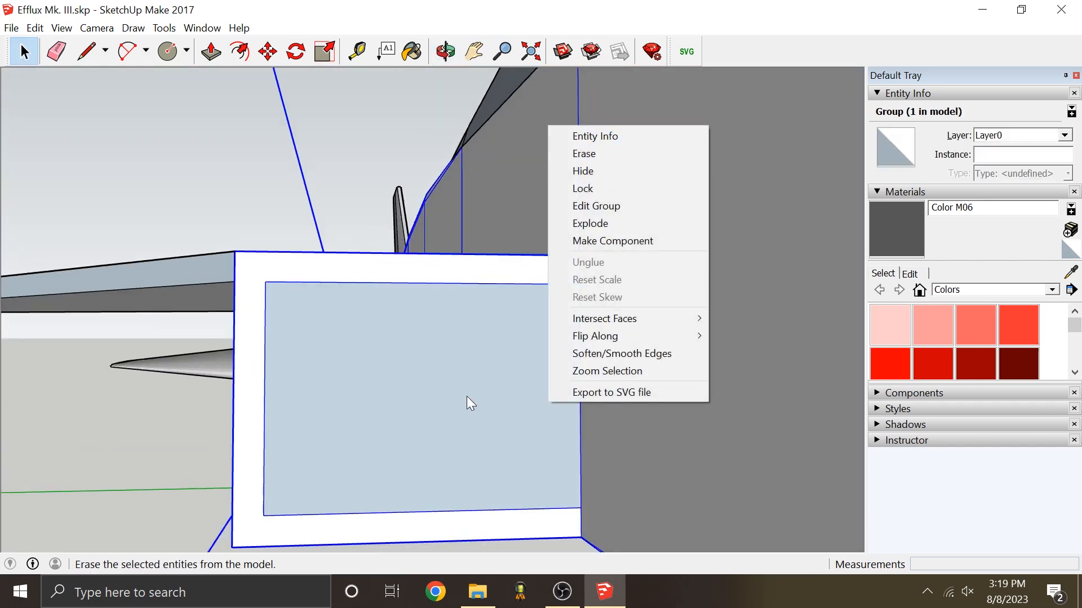
pyautogui.doubleClick(469, 396)
pyautogui.rightClick(471, 387)
pyautogui.click(528, 152)
pyautogui.moveTo(528, 153)
pyautogui.mouseDown(button='middle')
pyautogui.moveTo(644, 150)
pyautogui.moveTo(566, 285)
pyautogui.moveTo(531, 313)
pyautogui.moveTo(550, 216)
pyautogui.moveTo(495, 247)
pyautogui.moveTo(434, 258)
pyautogui.moveTo(466, 224)
pyautogui.moveTo(536, 225)
pyautogui.moveTo(431, 227)
pyautogui.moveTo(467, 231)
pyautogui.mouseUp(button='middle')
pyautogui.scroll(6, 509, 340)
pyautogui.click(535, 245)
pyautogui.click(86, 55)
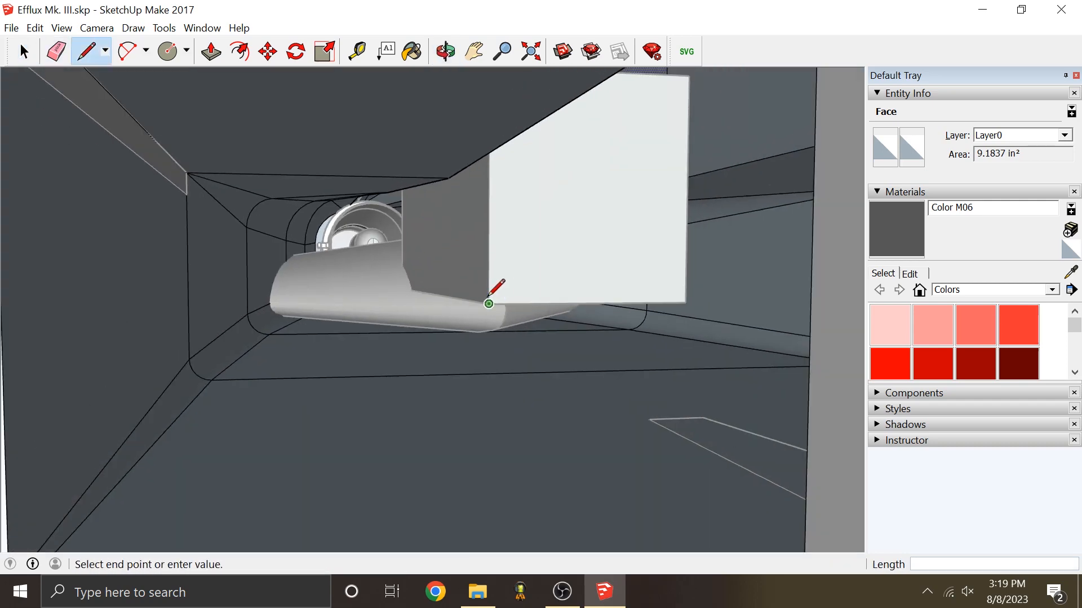
pyautogui.scroll(-3, 488, 297)
pyautogui.moveTo(488, 284); pyautogui.dragTo(362, 330, button='middle')
pyautogui.press('Escape')
# Step: Draw edges inside the side intake from its lower inner corner, ending with a short 3/16" segment, along the fuselage side
pyautogui.click(559, 480)
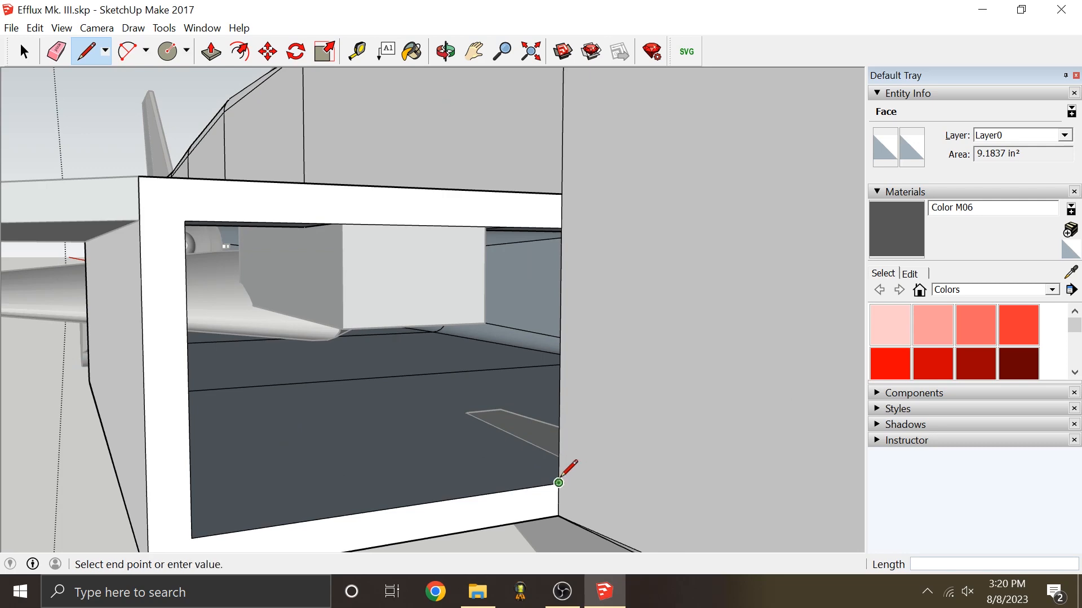
pyautogui.moveTo(560, 480); pyautogui.dragTo(428, 405, button='middle')
pyautogui.scroll(3, 291, 341)
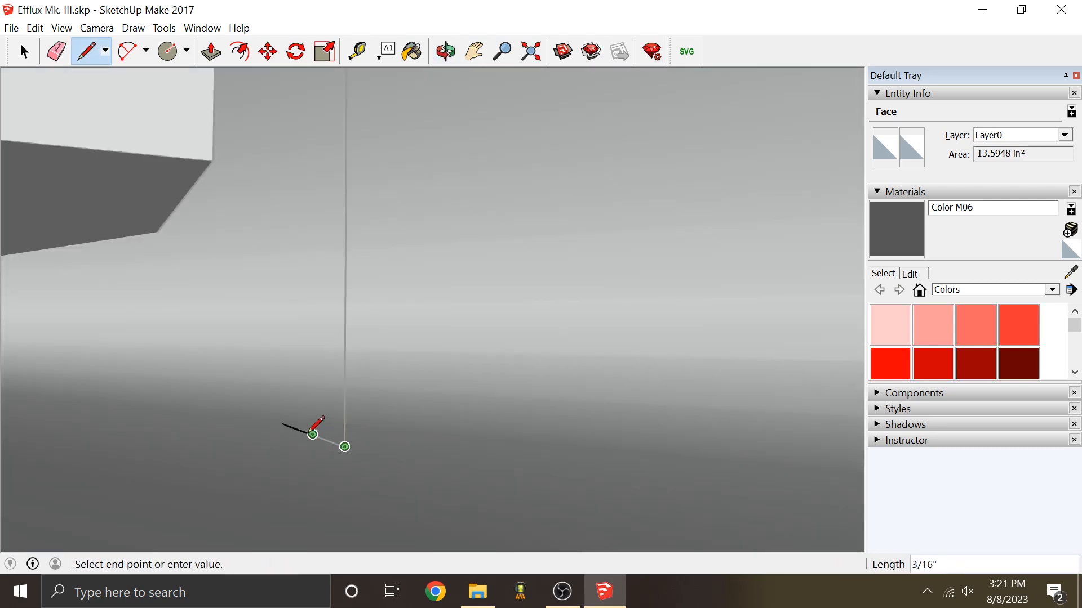
pyautogui.click(312, 434)
# Step: Draw a diagonal line across the intake duct's rounded opening to close it with a face, and erase that diagonal
pyautogui.moveTo(379, 425)
pyautogui.mouseDown(button='middle')
pyautogui.moveTo(210, 425)
pyautogui.moveTo(691, 302)
pyautogui.moveTo(17, 287)
pyautogui.mouseUp(button='middle')
pyautogui.scroll(-6, 347, 370)
pyautogui.scroll(5, 179, 284)
pyautogui.scroll(-1, 471, 284)
pyautogui.moveTo(463, 283)
pyautogui.mouseDown(button='middle')
pyautogui.moveTo(399, 253)
pyautogui.moveTo(370, 272)
pyautogui.moveTo(414, 260)
pyautogui.moveTo(440, 231)
pyautogui.moveTo(449, 150)
pyautogui.mouseUp(button='middle')
pyautogui.click(112, 488)
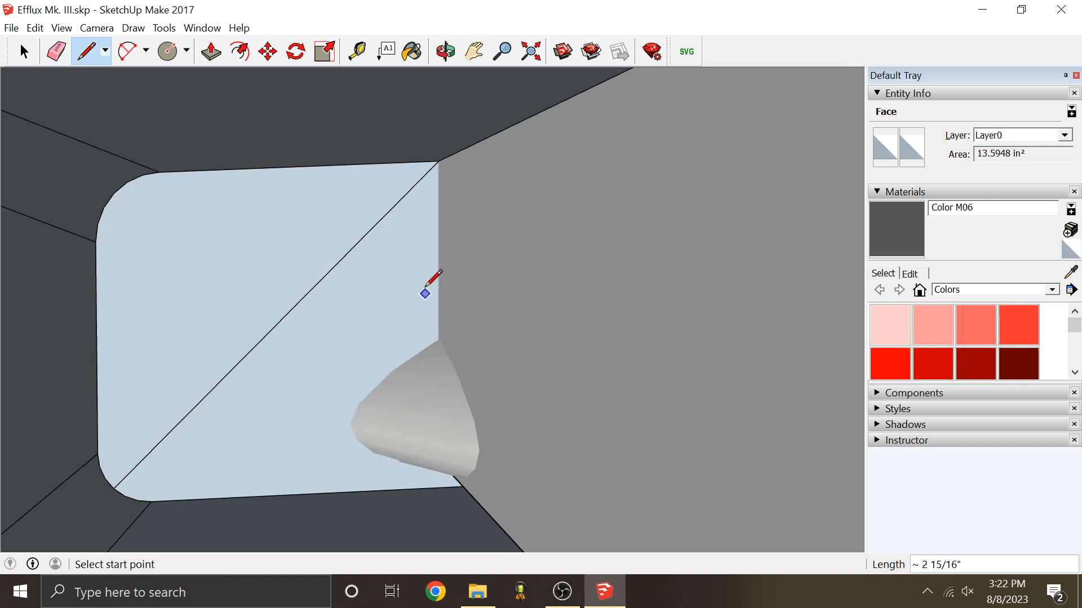
pyautogui.scroll(-2, 426, 294)
pyautogui.click(56, 52)
pyautogui.click(334, 295)
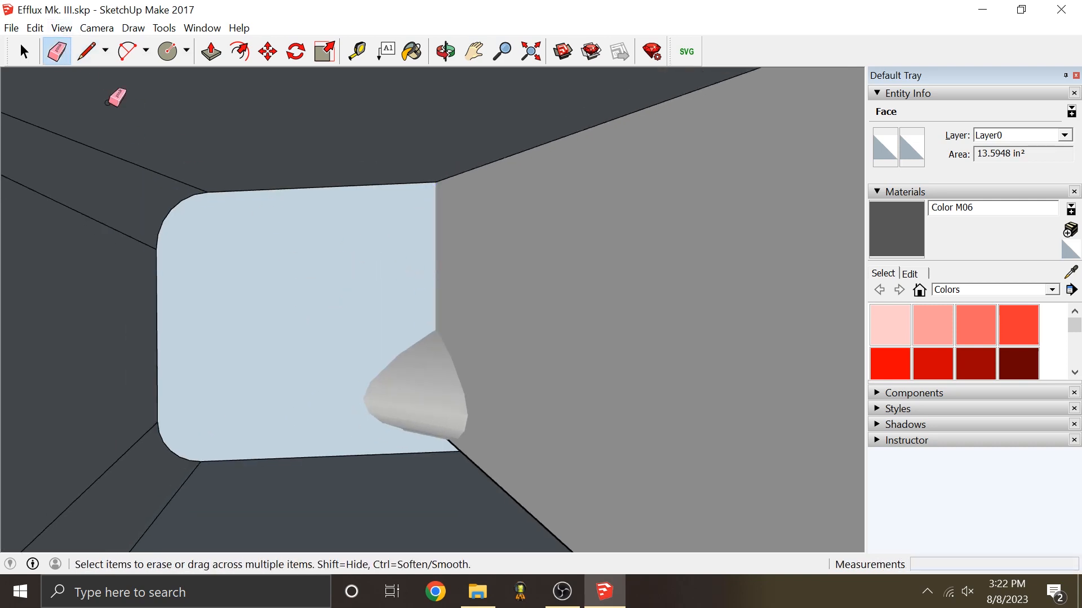
# Step: Draw a short reference line about 3/16" long inward from the outer vertical edge of the rounded face
pyautogui.click(86, 52)
pyautogui.click(159, 336)
pyautogui.scroll(2, 169, 338)
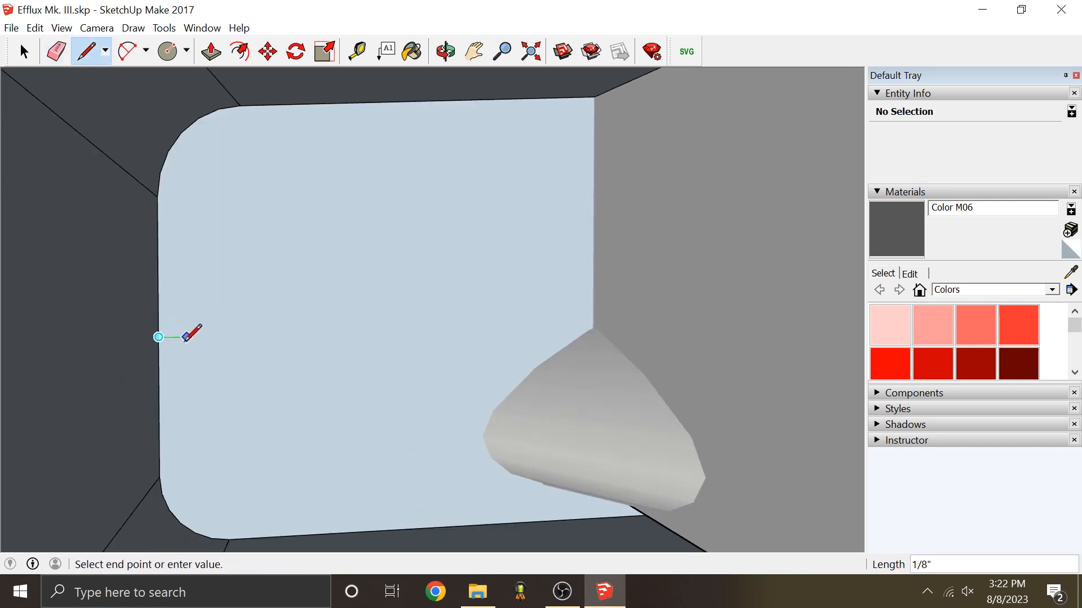
pyautogui.click(201, 337)
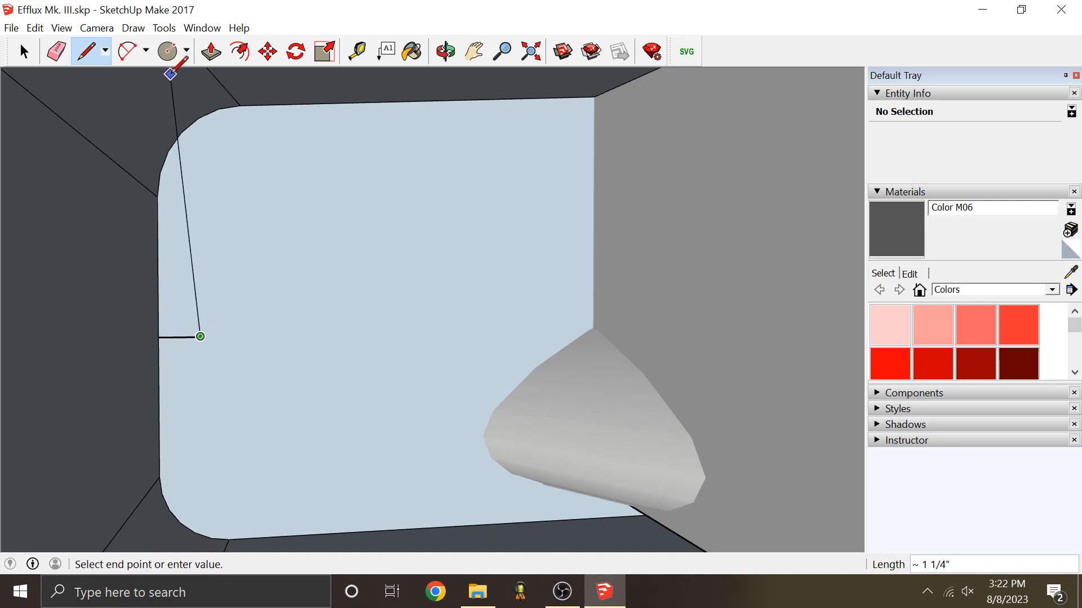
# Step: Offset the rounded face's outline inward 3/16" to the reference line's end, and erase the reference line
pyautogui.press('f')
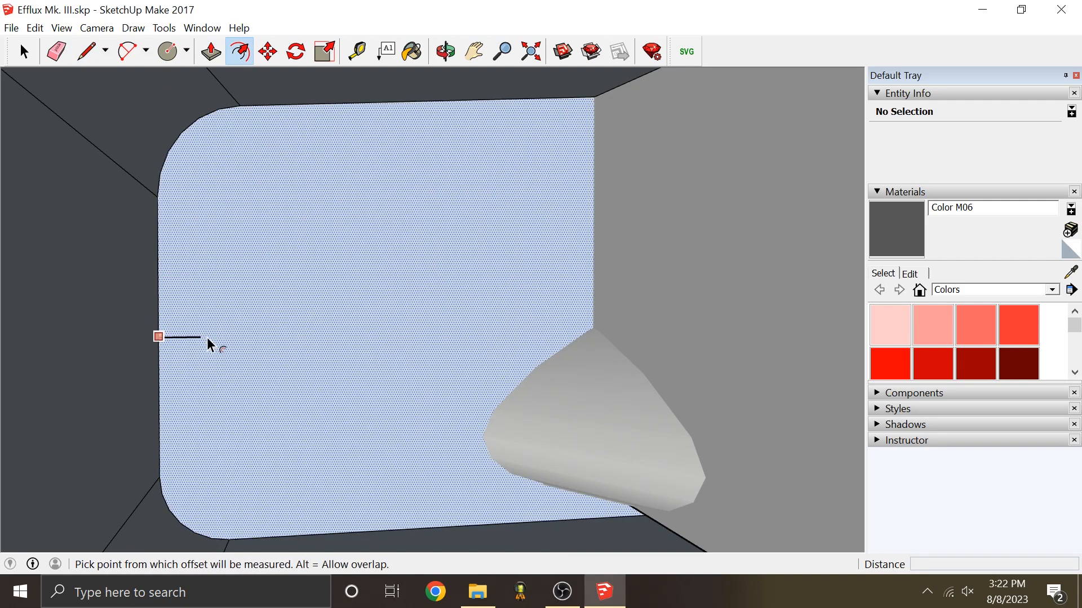
pyautogui.click(208, 339)
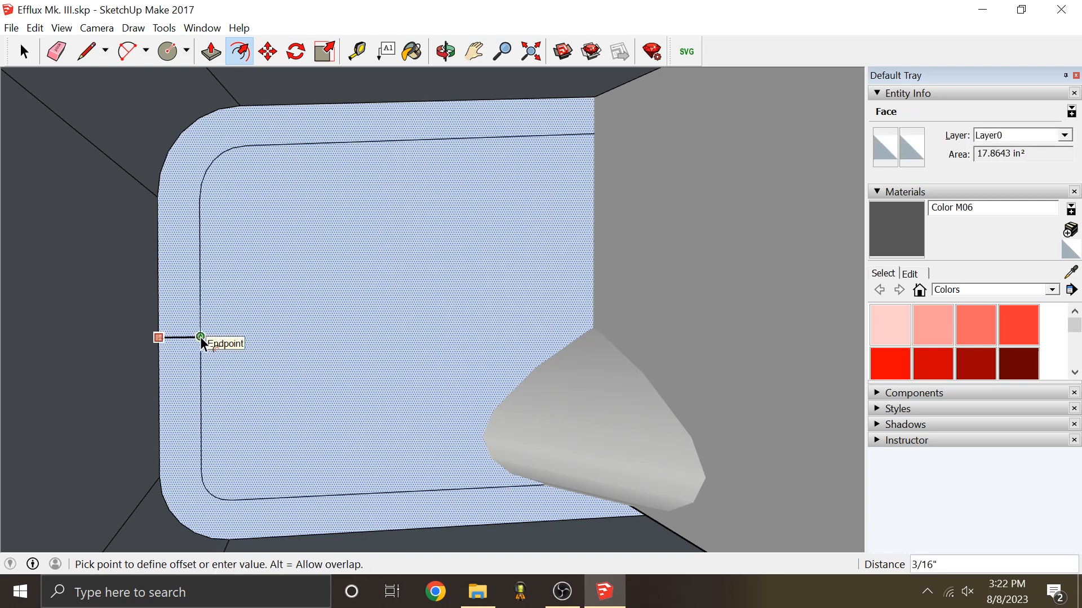
pyautogui.click(200, 337)
pyautogui.moveTo(586, 279); pyautogui.dragTo(350, 281, button='middle')
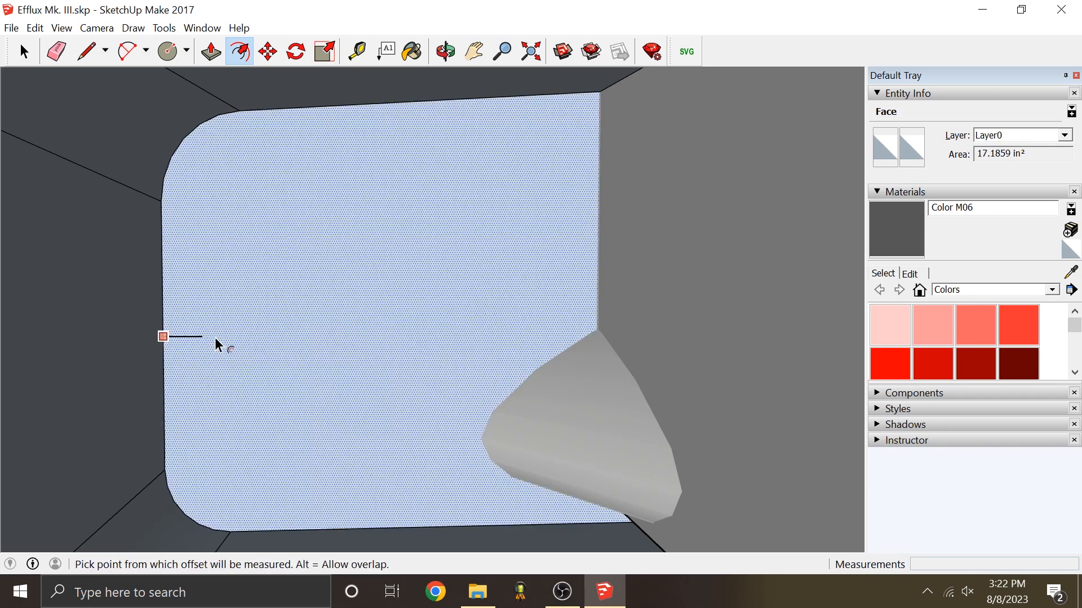
pyautogui.click(202, 337)
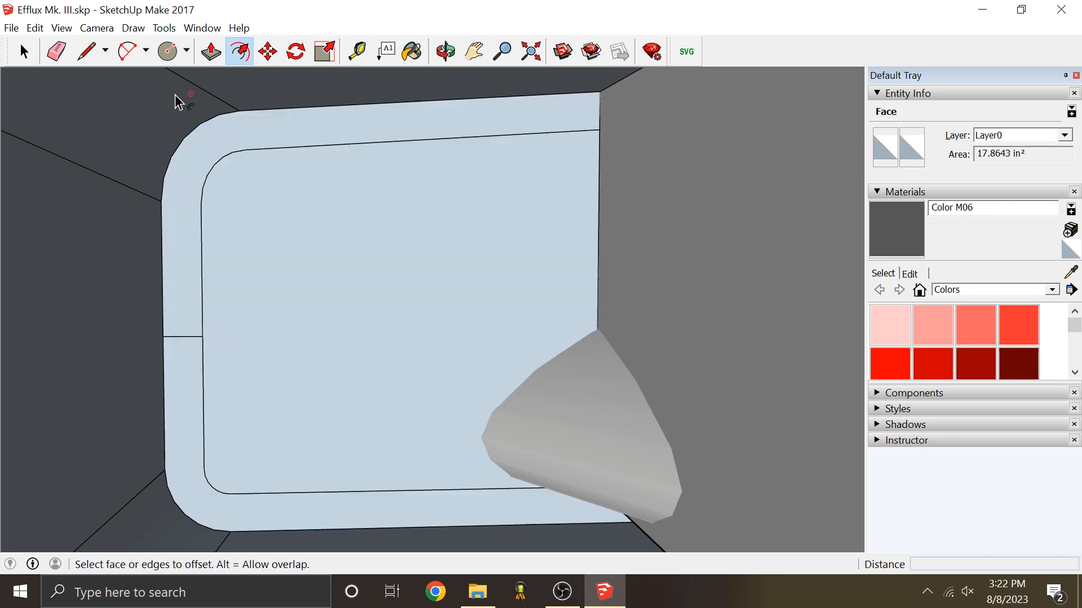
pyautogui.click(56, 52)
pyautogui.moveTo(198, 338)
pyautogui.mouseDown(button='middle')
pyautogui.moveTo(522, 198)
pyautogui.moveTo(603, 179)
pyautogui.moveTo(423, 222)
pyautogui.moveTo(562, 230)
pyautogui.moveTo(541, 232)
pyautogui.mouseUp(button='middle')
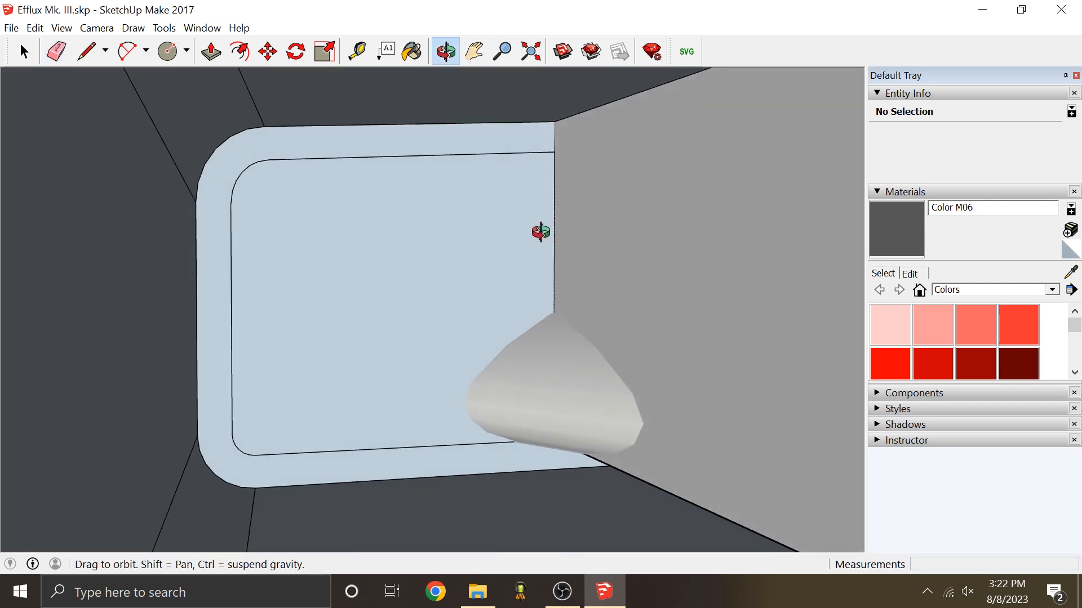
# Step: Select the face inside the offset outline and inspect how it meets the fuselage and duct from outside and inside
pyautogui.click(24, 52)
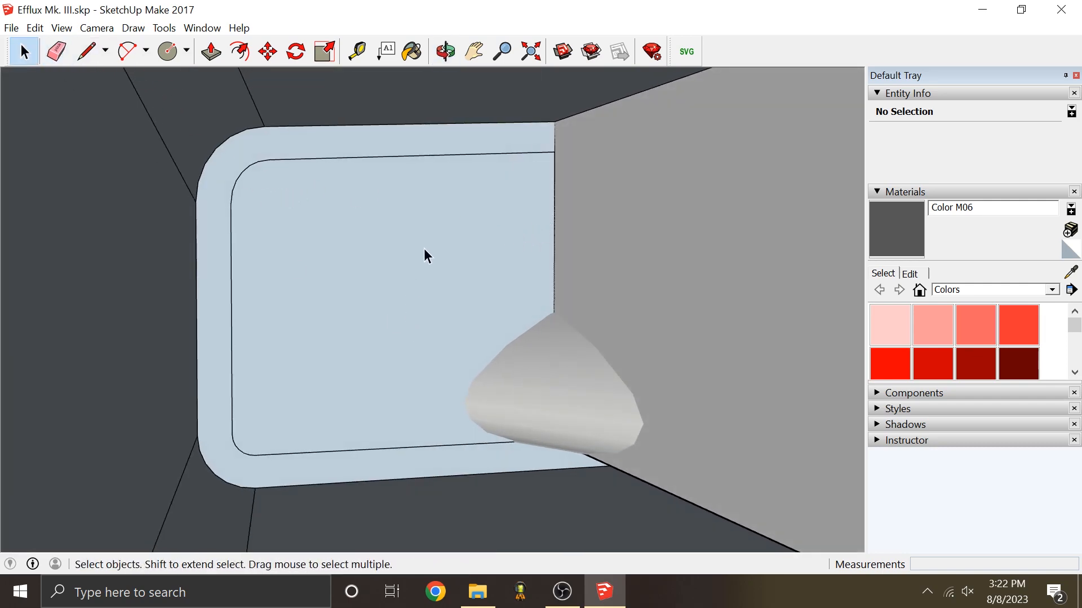
pyautogui.click(479, 323)
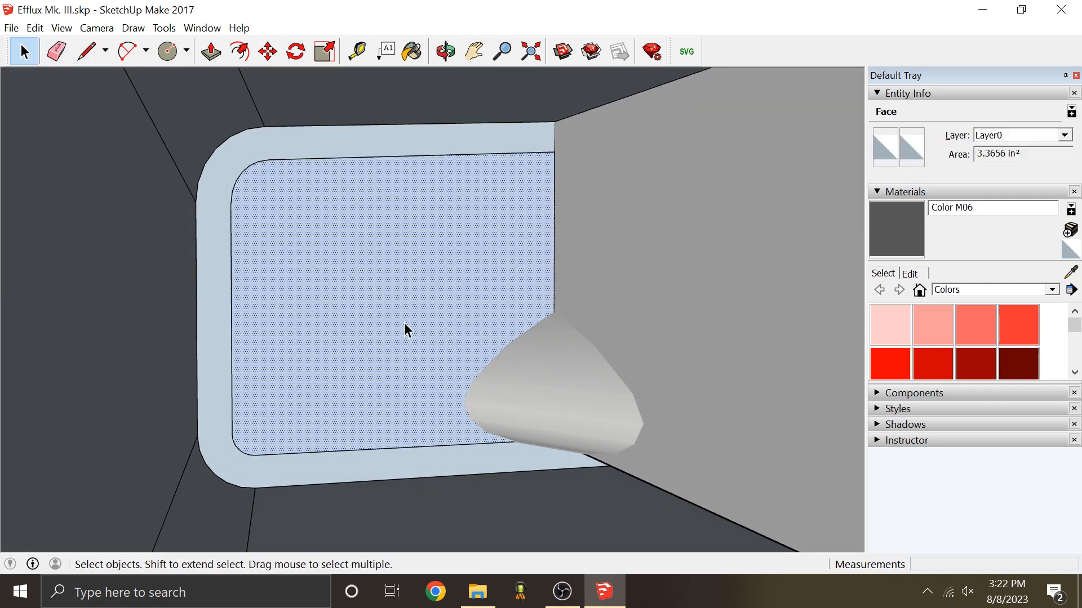
pyautogui.moveTo(404, 323); pyautogui.dragTo(494, 245, button='middle')
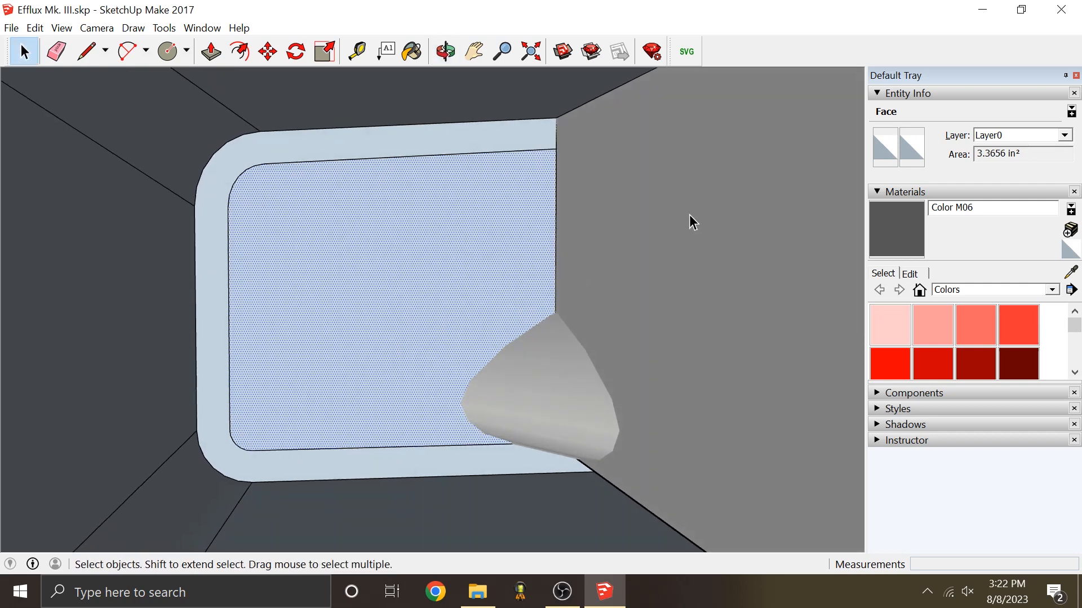
pyautogui.moveTo(693, 222); pyautogui.dragTo(510, 203, button='middle')
pyautogui.moveTo(627, 188); pyautogui.dragTo(581, 189, button='middle')
pyautogui.scroll(3, 377, 243)
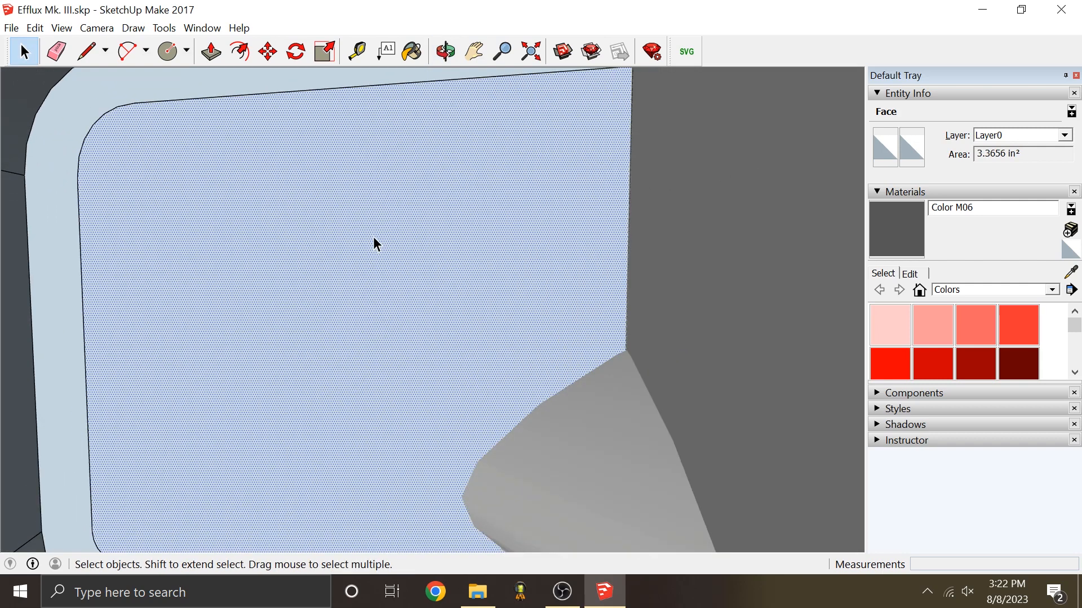
pyautogui.scroll(-5, 639, 169)
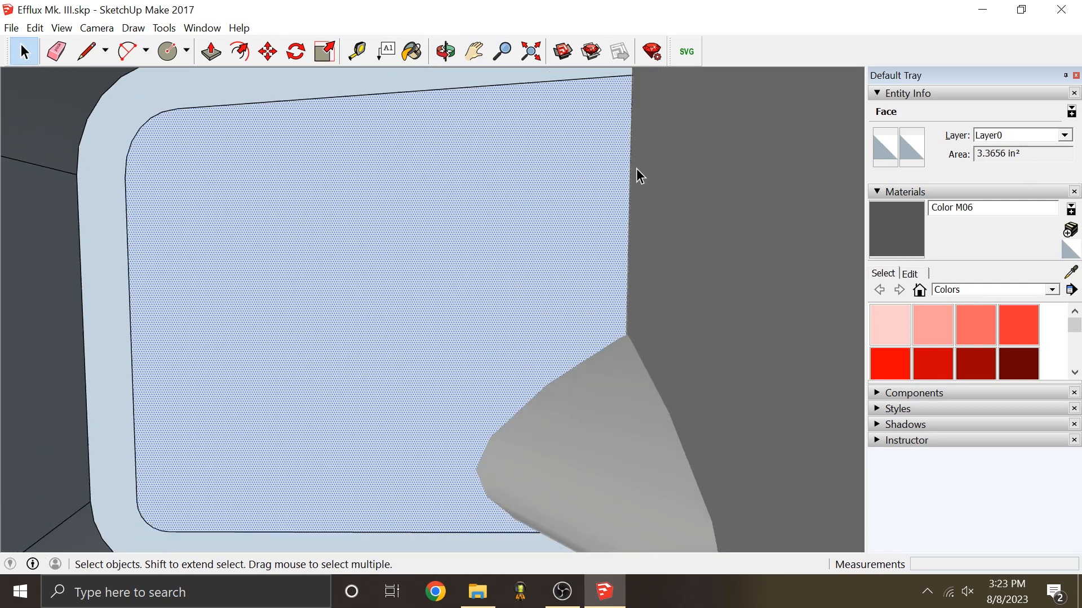
pyautogui.scroll(-4, 426, 262)
pyautogui.scroll(1, 415, 266)
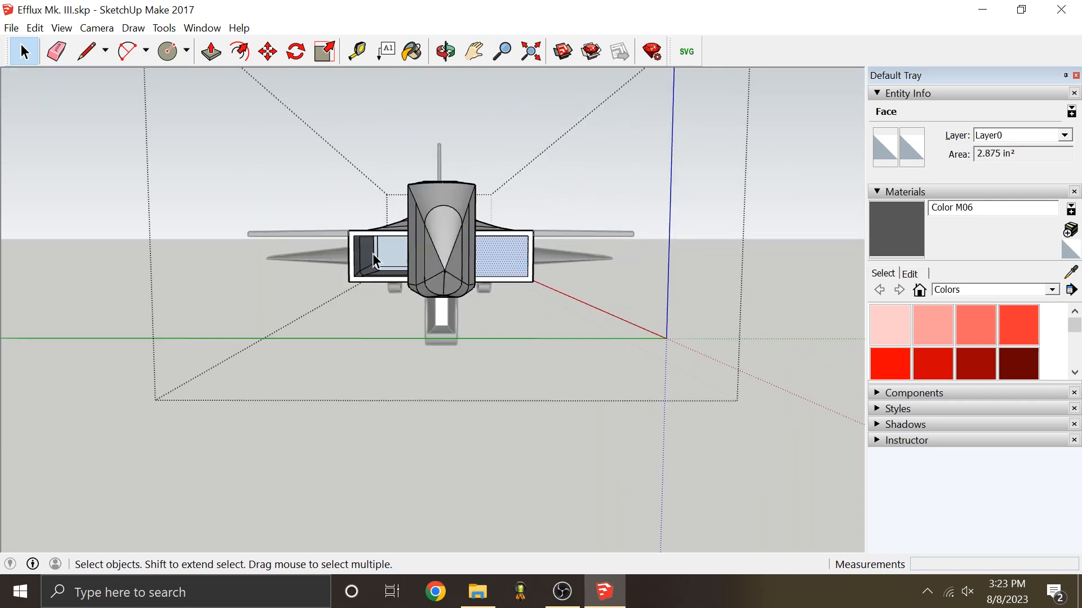
pyautogui.scroll(2, 376, 256)
pyautogui.moveTo(377, 256); pyautogui.dragTo(211, 239, button='middle')
pyautogui.scroll(5, 411, 249)
pyautogui.click(414, 249)
pyautogui.scroll(2, 452, 229)
pyautogui.scroll(2, 453, 230)
pyautogui.scroll(-5, 512, 212)
pyautogui.scroll(5, 549, 372)
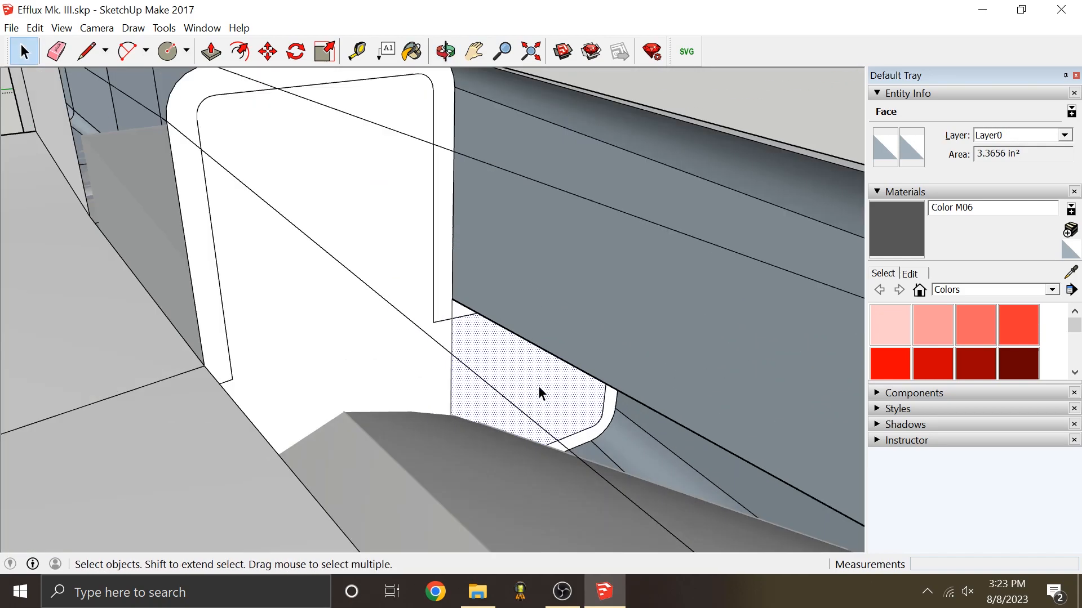
pyautogui.moveTo(538, 393); pyautogui.dragTo(1077, 225, button='middle')
pyautogui.moveTo(496, 315); pyautogui.dragTo(598, 117, button='middle')
pyautogui.scroll(-6, 575, 153)
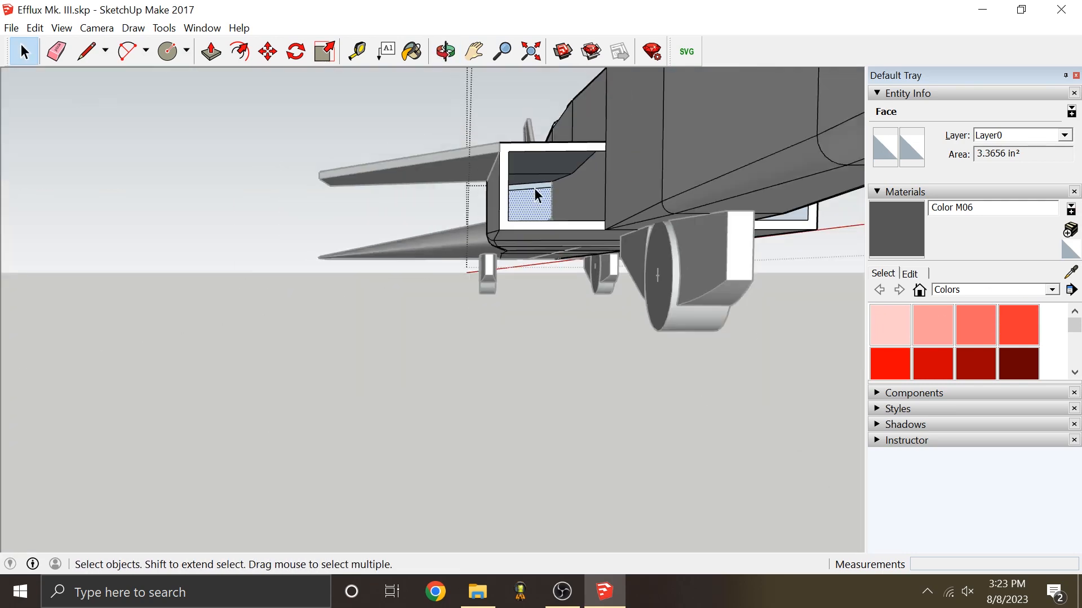
# Step: Delete the face inside the offset outline, leaving only the narrow rounded rim across the duct
pyautogui.moveTo(538, 195); pyautogui.dragTo(602, 195, button='middle')
pyautogui.moveTo(293, 167); pyautogui.dragTo(406, 181, button='middle')
pyautogui.scroll(5, 406, 181)
pyautogui.moveTo(519, 221); pyautogui.dragTo(546, 226)
pyautogui.press('space')
pyautogui.scroll(-2, 544, 225)
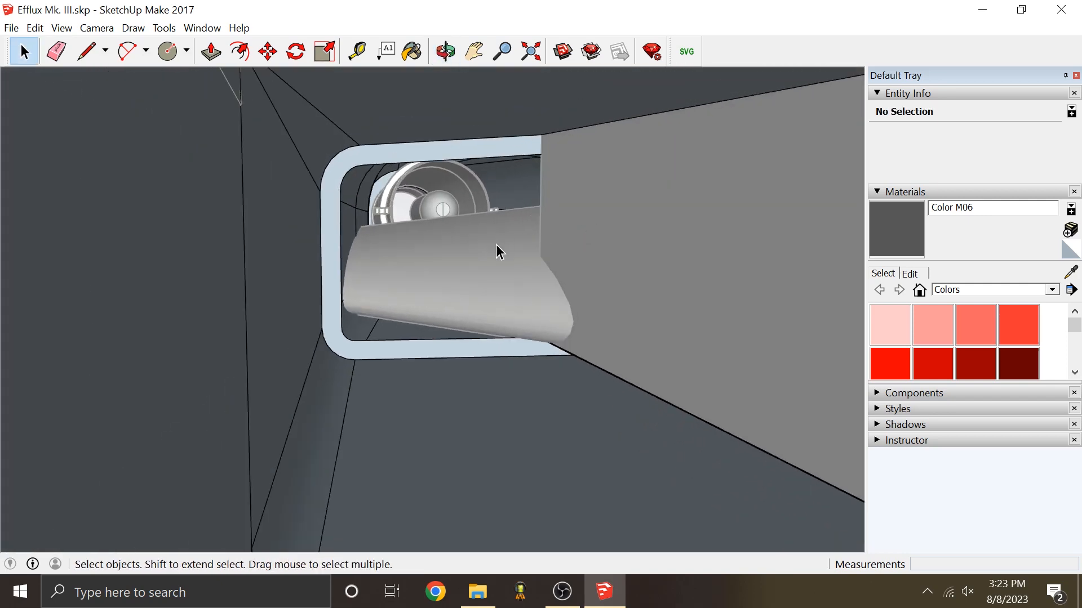
# Step: Hide the tapered wing group beside the fuselage that obstructs the view through the intake duct
pyautogui.moveTo(496, 244); pyautogui.dragTo(337, 273, button='middle')
pyautogui.scroll(2, 553, 230)
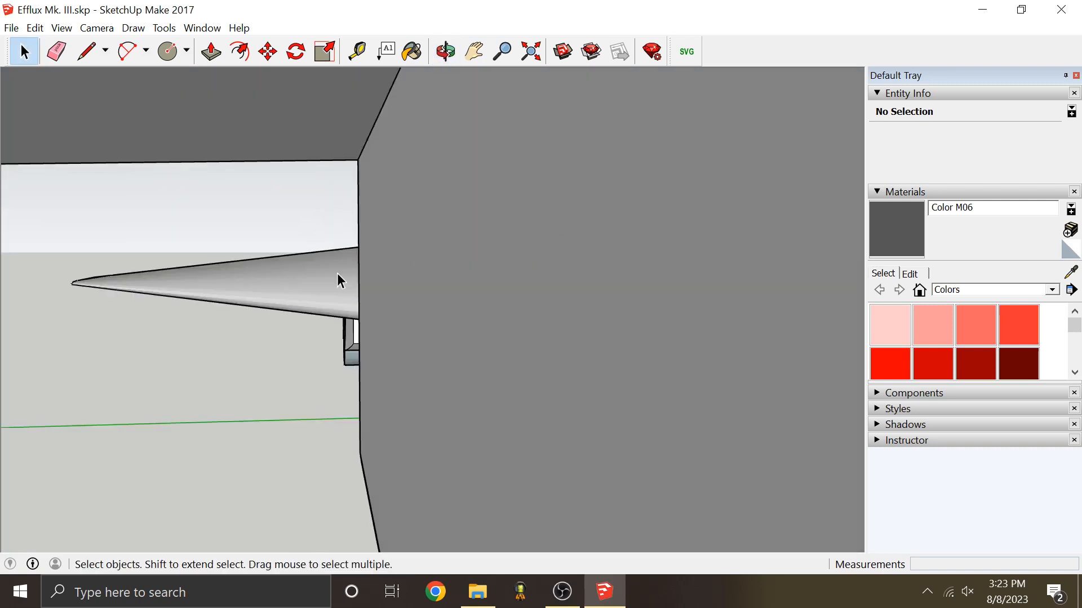
pyautogui.rightClick(292, 282)
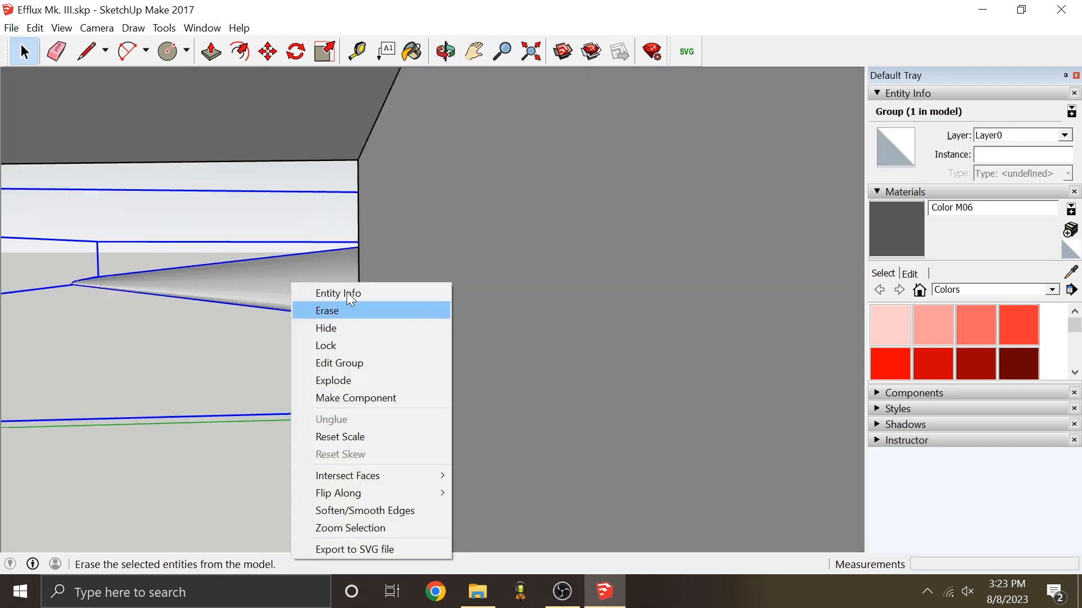
pyautogui.click(344, 328)
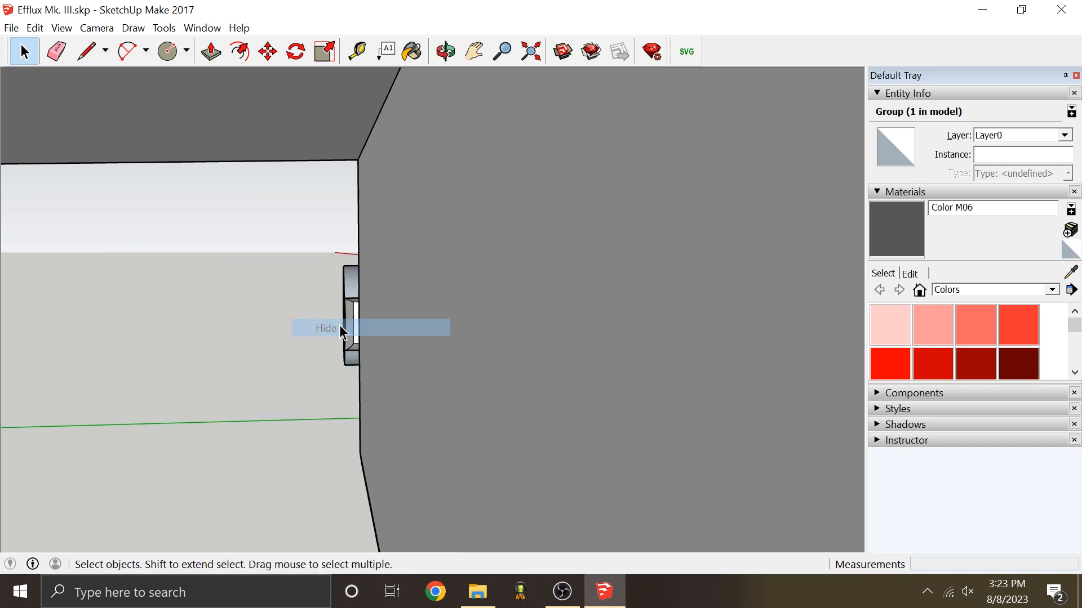
pyautogui.moveTo(344, 332); pyautogui.dragTo(463, 274, button='middle')
pyautogui.scroll(-5, 462, 267)
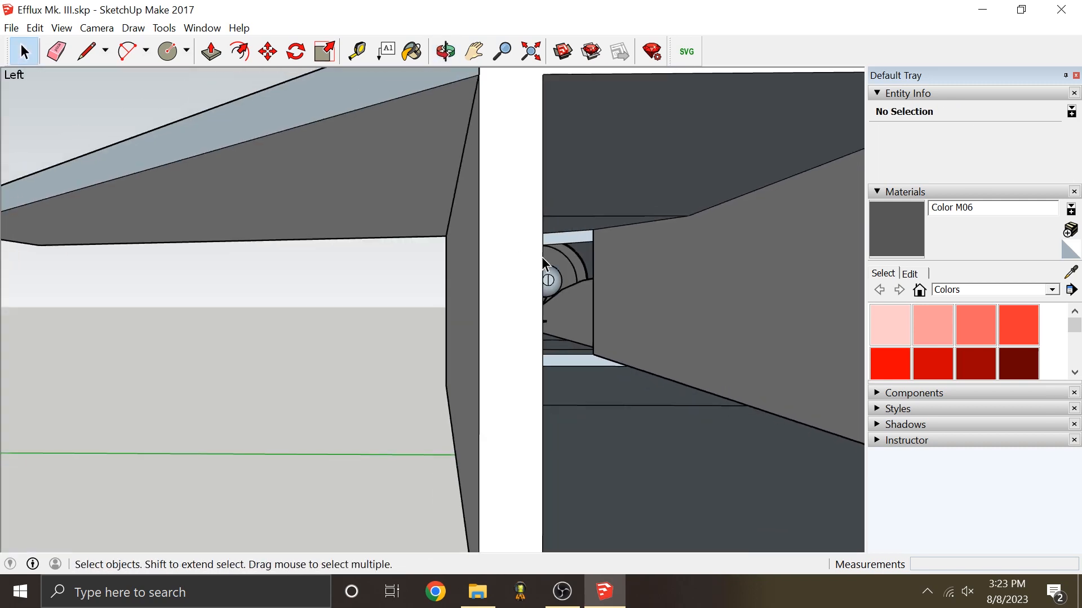
# Step: Hide the grey group inside the fuselage that blocks the view through the rounded rim to the engine
pyautogui.scroll(7, 735, 253)
pyautogui.scroll(-3, 538, 302)
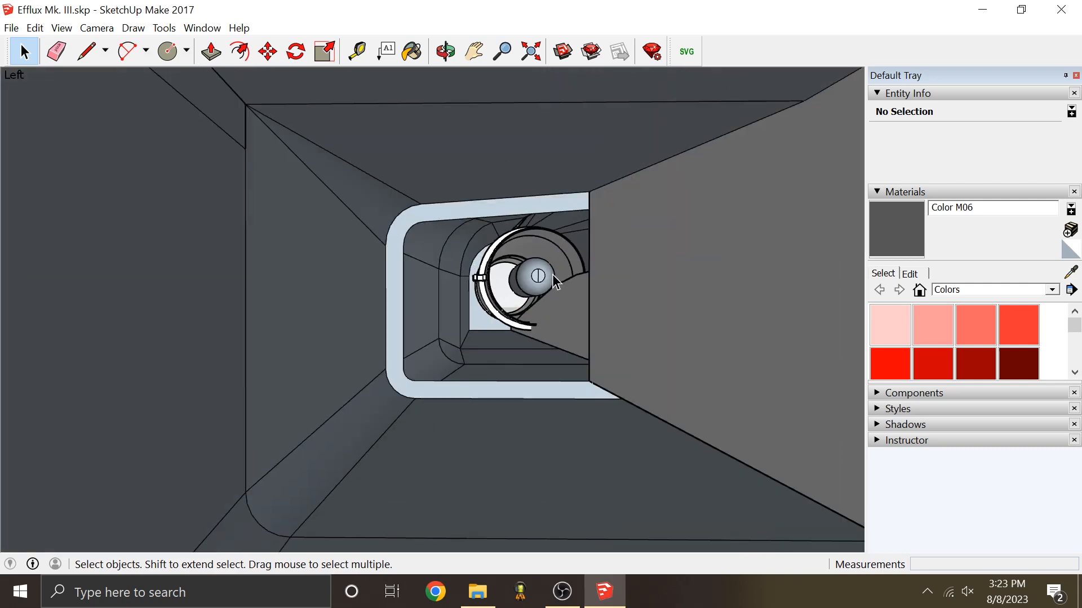
pyautogui.moveTo(552, 275); pyautogui.dragTo(569, 316, button='middle')
pyautogui.rightClick(567, 310)
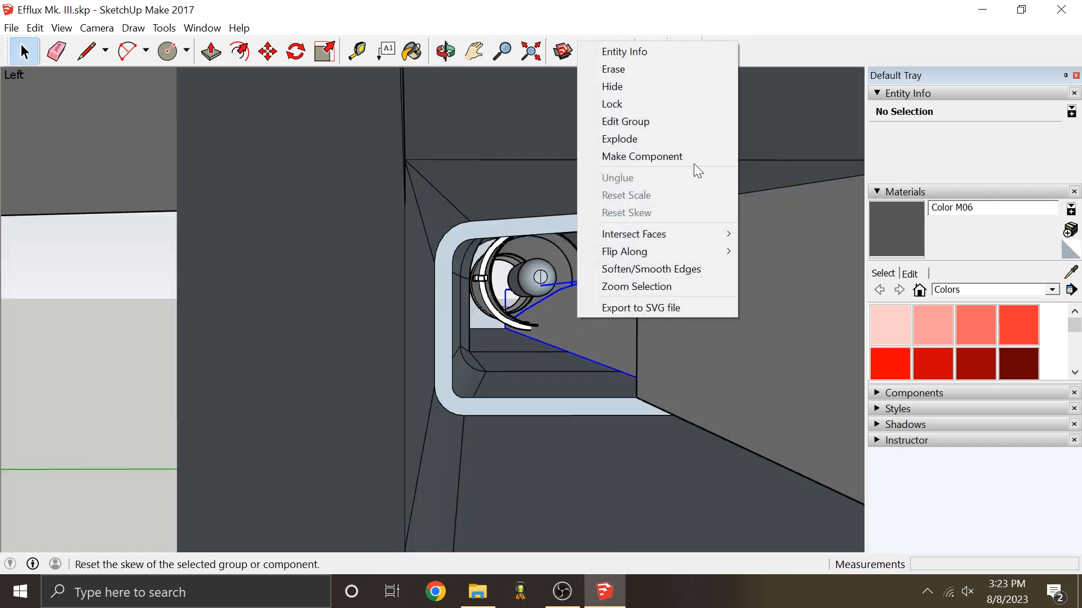
pyautogui.click(622, 93)
pyautogui.moveTo(626, 113); pyautogui.dragTo(610, 270, button='middle')
pyautogui.scroll(3, 562, 261)
pyautogui.scroll(-3, 561, 259)
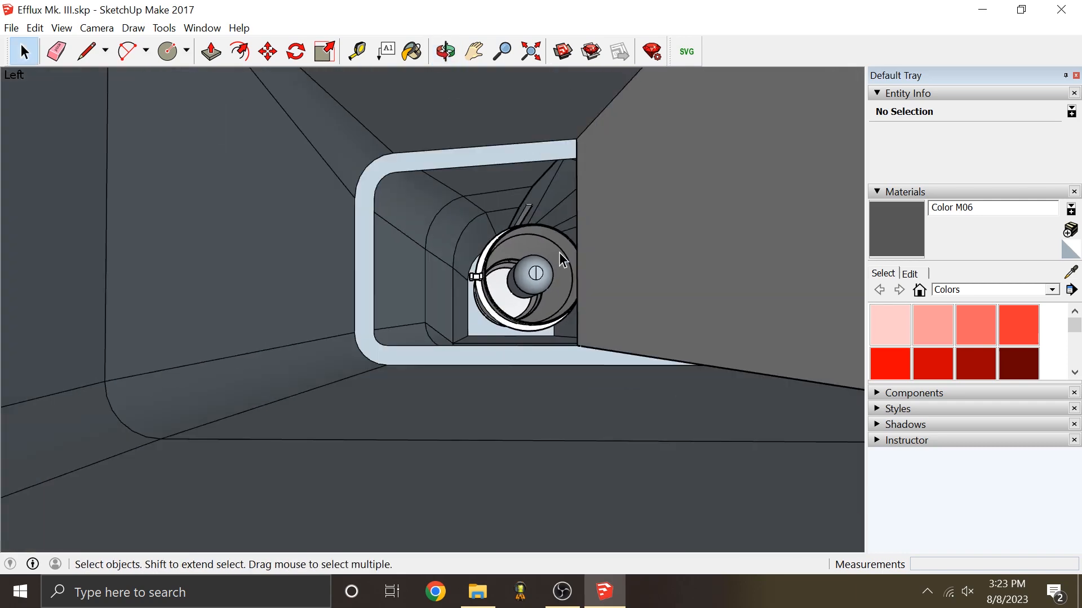
pyautogui.moveTo(539, 249); pyautogui.dragTo(529, 251, button='middle')
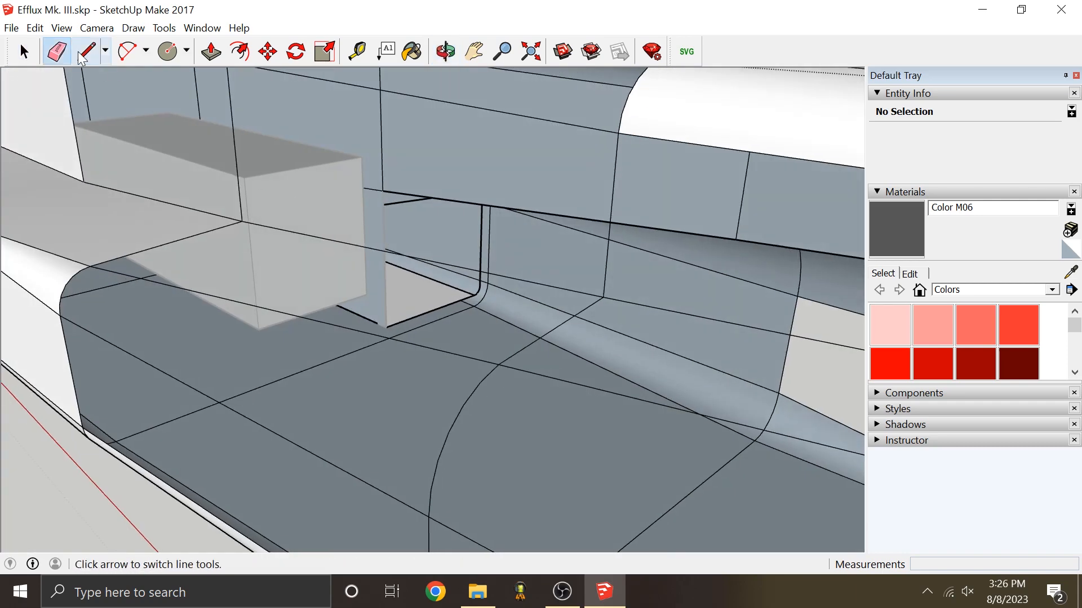
# Step: Inspect the duct interior from above and along its length, checking the floor panels, rounded rims and intake openings
pyautogui.moveTo(433, 214); pyautogui.dragTo(605, 172, button='middle')
pyautogui.scroll(-3, 382, 169)
pyautogui.scroll(-3, 426, 211)
pyautogui.scroll(4, 564, 215)
pyautogui.moveTo(527, 167); pyautogui.dragTo(768, 140, button='middle')
pyautogui.click(751, 150)
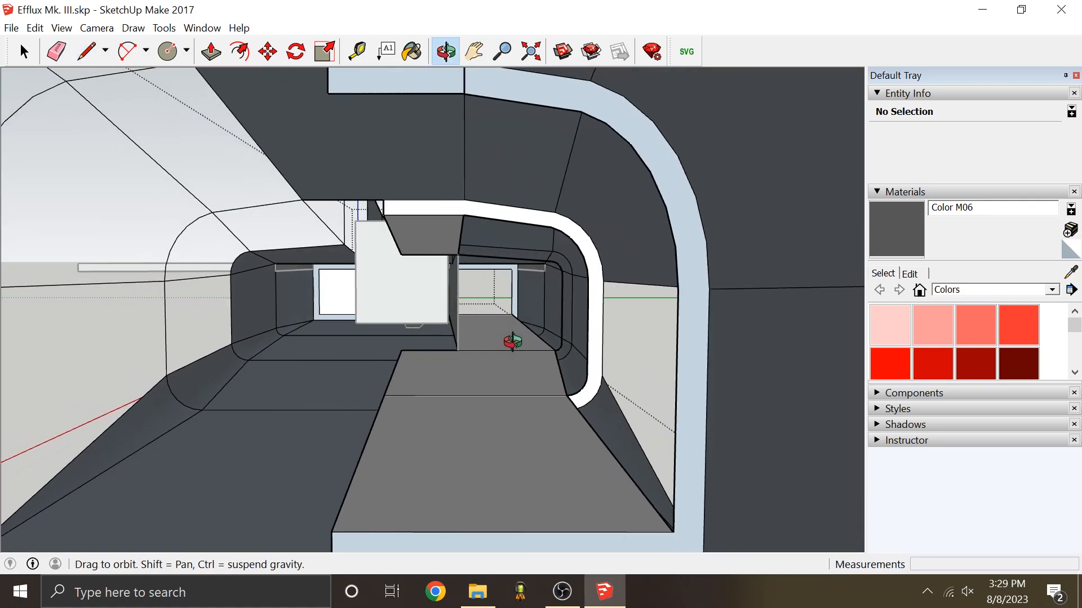
pyautogui.moveTo(512, 342); pyautogui.dragTo(789, 485, button='middle')
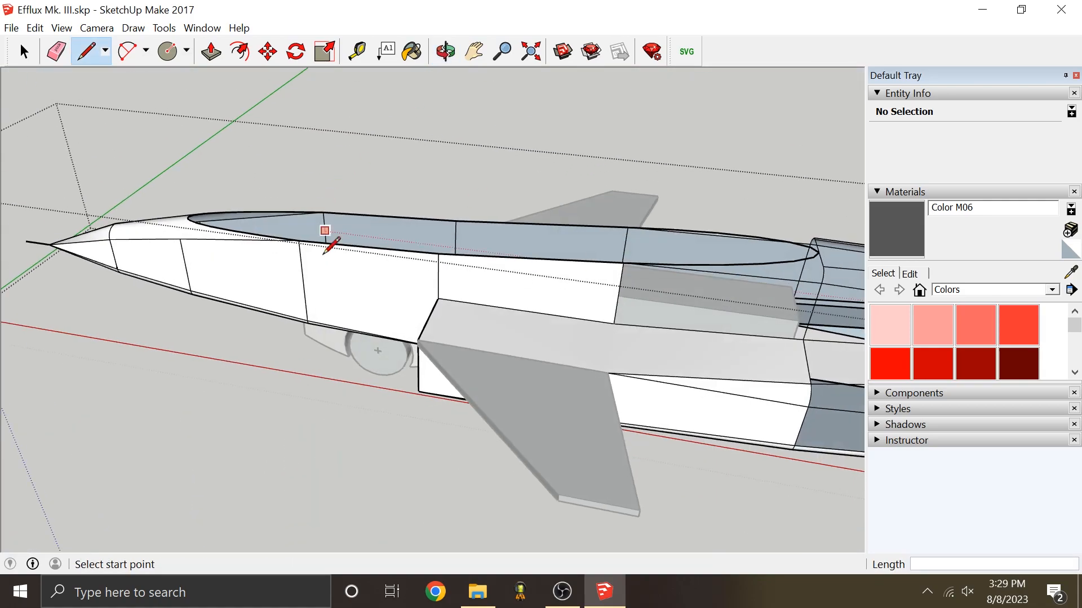
# Step: Draw a diagonal line about 5" long across the duct floor, from the inner wall's lower corner to the floor's inner edge
pyautogui.moveTo(326, 242); pyautogui.dragTo(491, 246, button='middle')
pyautogui.scroll(-2, 490, 246)
pyautogui.scroll(3, 314, 249)
pyautogui.moveTo(314, 249); pyautogui.dragTo(365, 260, button='middle')
pyautogui.click(366, 265)
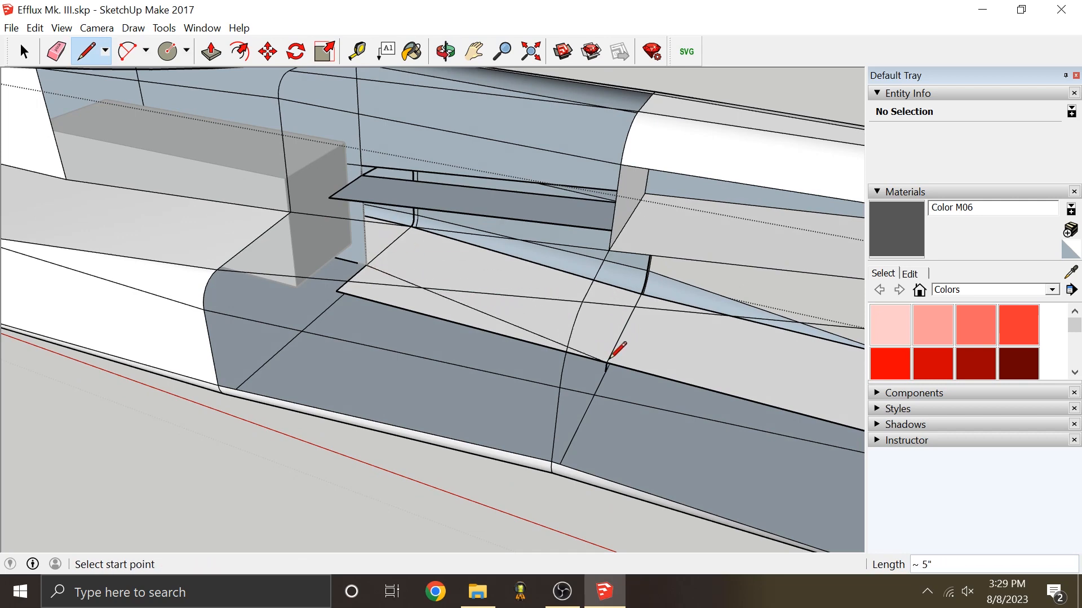
# Step: Hide the white cross-section face that closes the fuselage half beside the duct
pyautogui.moveTo(604, 355); pyautogui.dragTo(339, 150, button='middle')
pyautogui.moveTo(221, 380); pyautogui.dragTo(304, 285, button='middle')
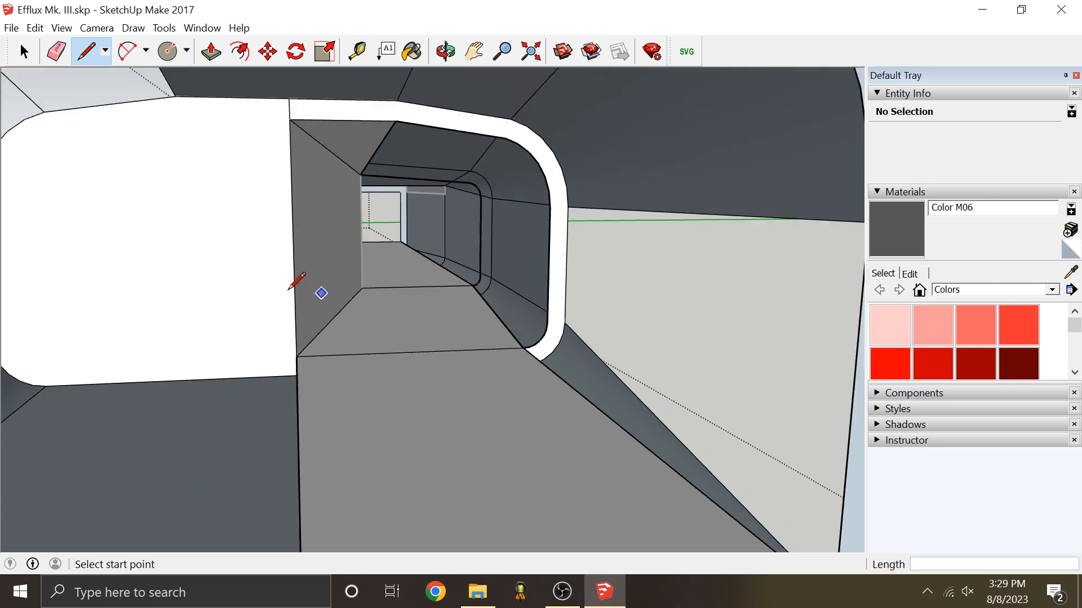
pyautogui.rightClick(216, 281)
pyautogui.click(268, 322)
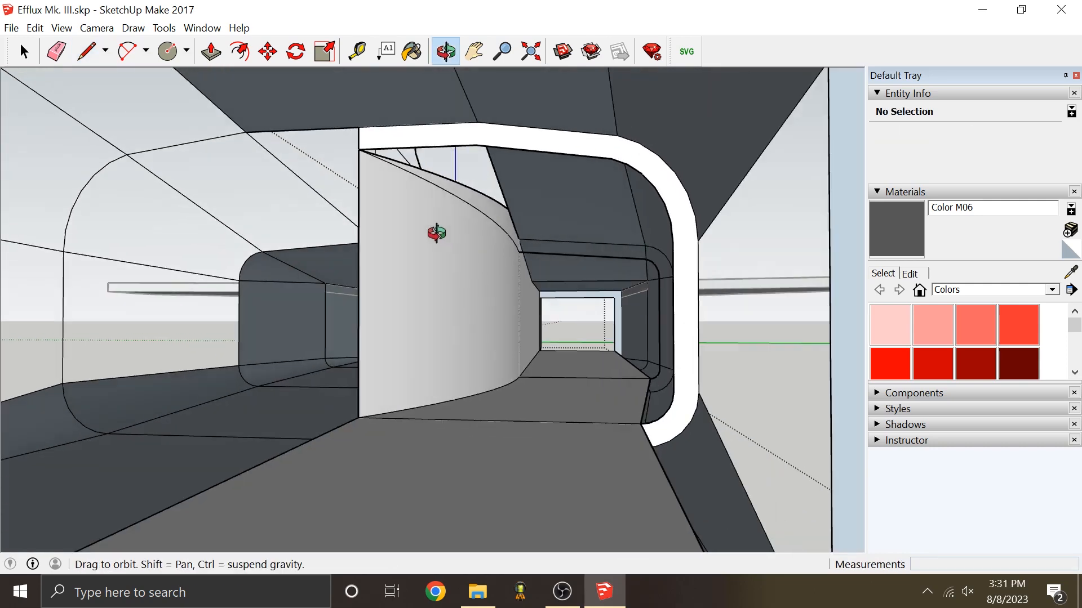
# Step: Examine the curved inner duct wall and its upper edge from both ends of the fuselage
pyautogui.moveTo(436, 233); pyautogui.dragTo(428, 248, button='middle')
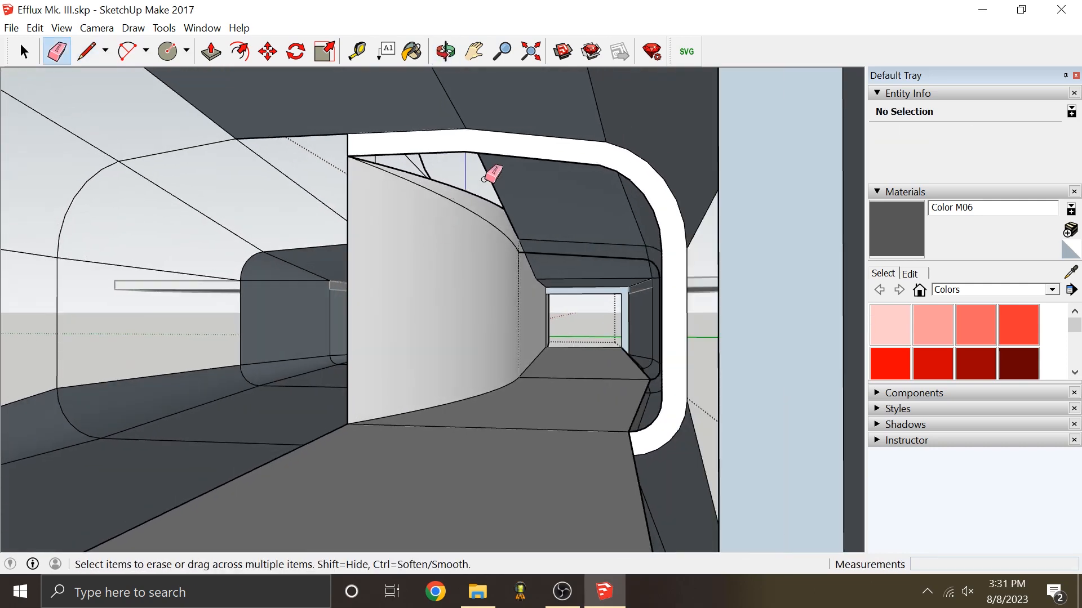
pyautogui.scroll(3, 502, 194)
pyautogui.moveTo(514, 208)
pyautogui.mouseDown(button='middle')
pyautogui.moveTo(553, 222)
pyautogui.moveTo(503, 232)
pyautogui.moveTo(642, 239)
pyautogui.mouseUp(button='middle')
pyautogui.moveTo(570, 237); pyautogui.dragTo(544, 237, button='middle')
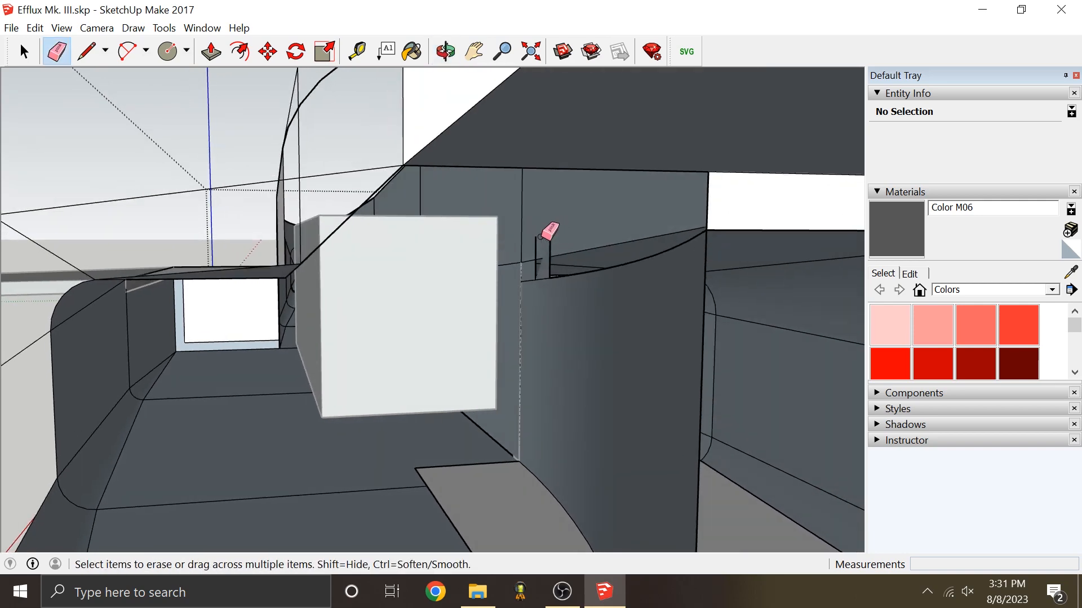
# Step: Erase the leftover edges of the narrow post beside the curved inner wall's upper edge
pyautogui.scroll(3, 544, 242)
pyautogui.click(525, 250)
pyautogui.click(552, 241)
pyautogui.scroll(-4, 361, 234)
pyautogui.moveTo(363, 234); pyautogui.dragTo(357, 260, button='middle')
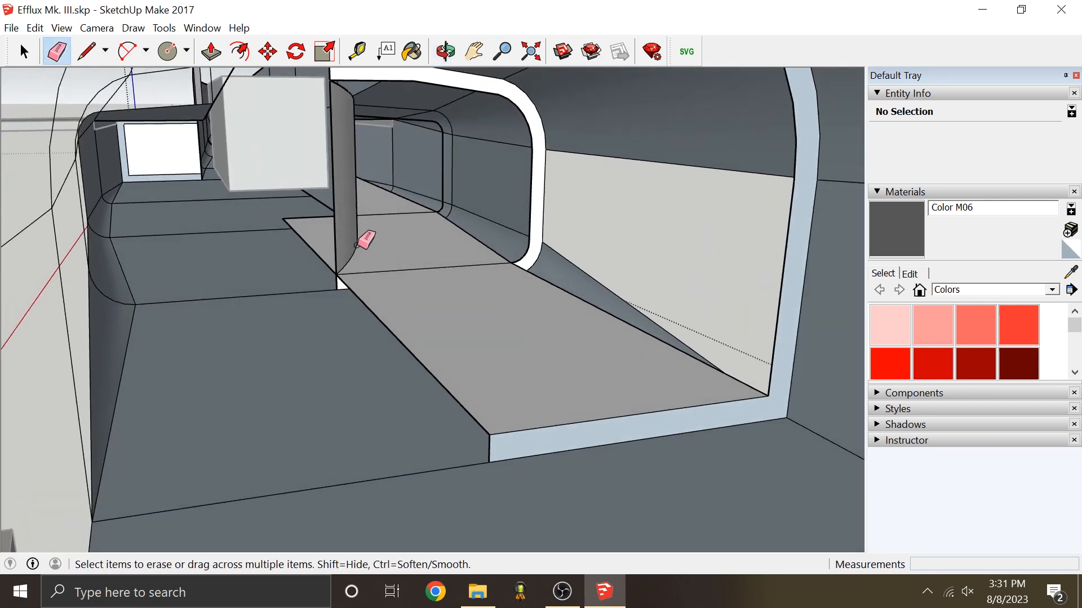
# Step: Try to draw a diagonal line about 7" long from the inner wall's lower rear corner up to the next fuselage rib
pyautogui.click(86, 51)
pyautogui.scroll(5, 388, 227)
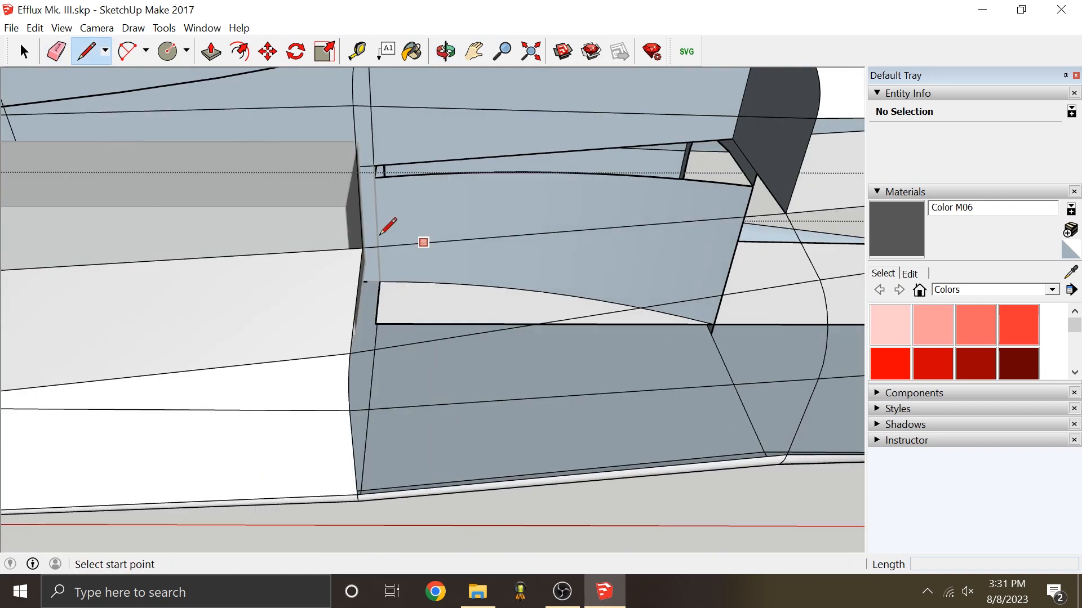
pyautogui.scroll(-5, 388, 226)
pyautogui.click(251, 301)
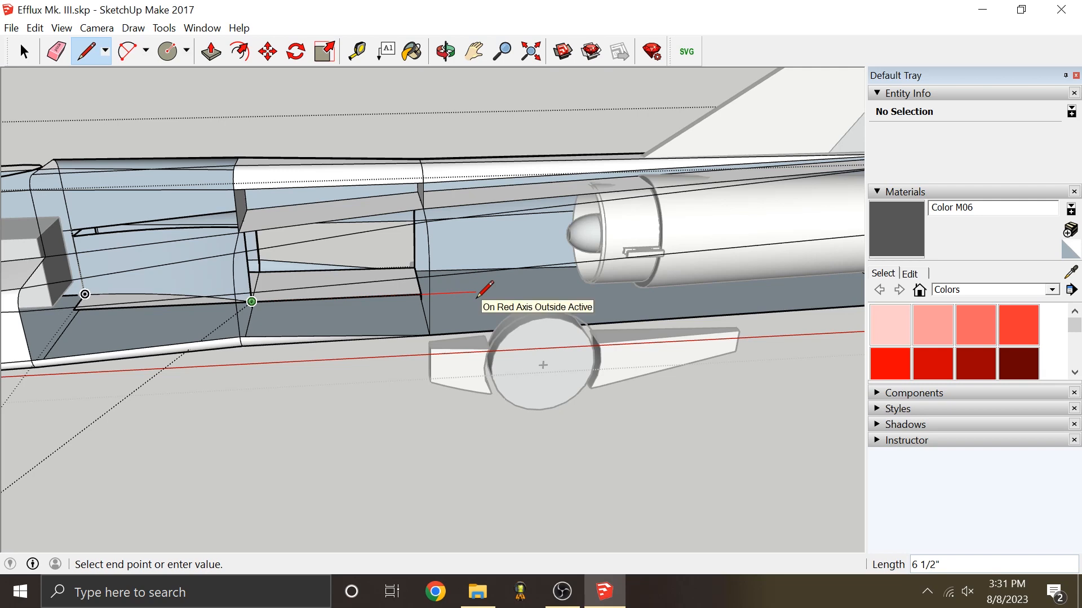
pyautogui.scroll(-2, 717, 295)
pyautogui.scroll(3, 459, 320)
pyautogui.moveTo(632, 296); pyautogui.dragTo(640, 271, button='middle')
pyautogui.scroll(-1, 310, 309)
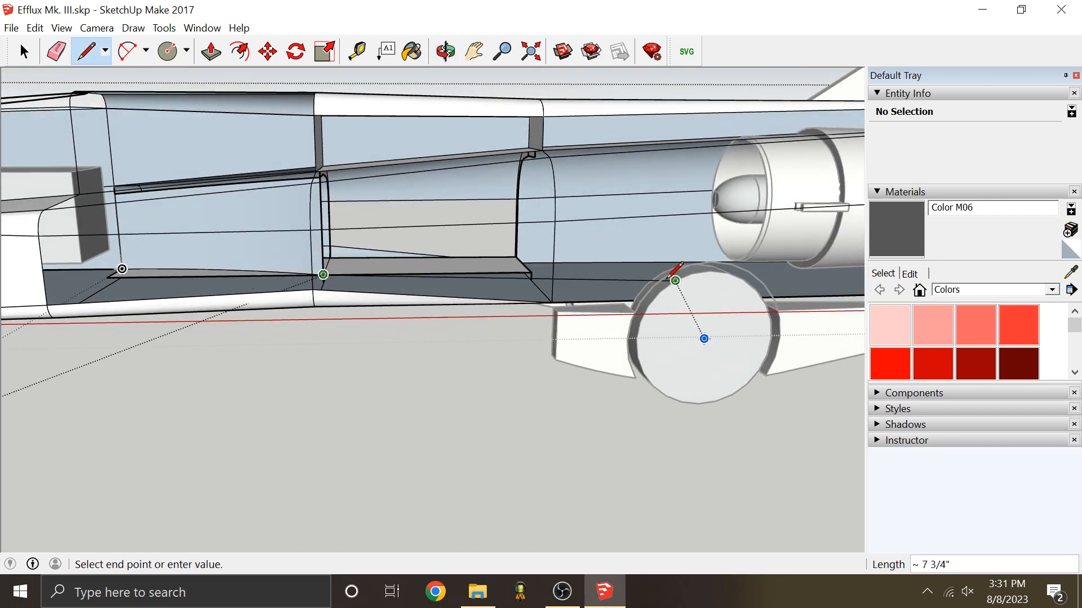
pyautogui.scroll(2, 495, 246)
pyautogui.moveTo(495, 246)
pyautogui.mouseDown(button='middle')
pyautogui.moveTo(483, 251)
pyautogui.moveTo(507, 237)
pyautogui.mouseUp(button='middle')
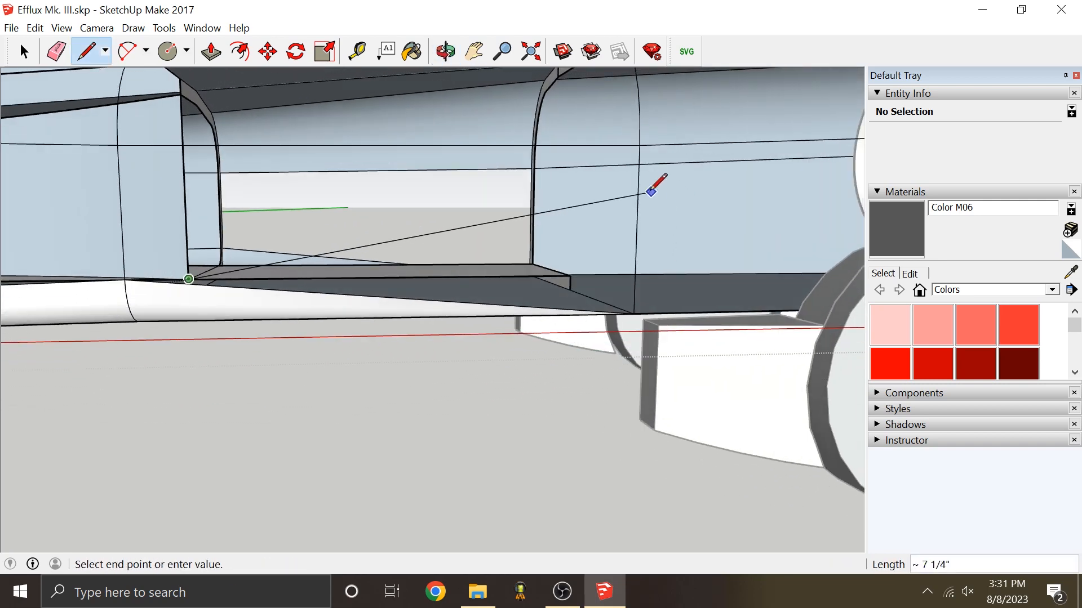
pyautogui.moveTo(661, 181); pyautogui.dragTo(652, 203, button='middle')
pyautogui.click(637, 177)
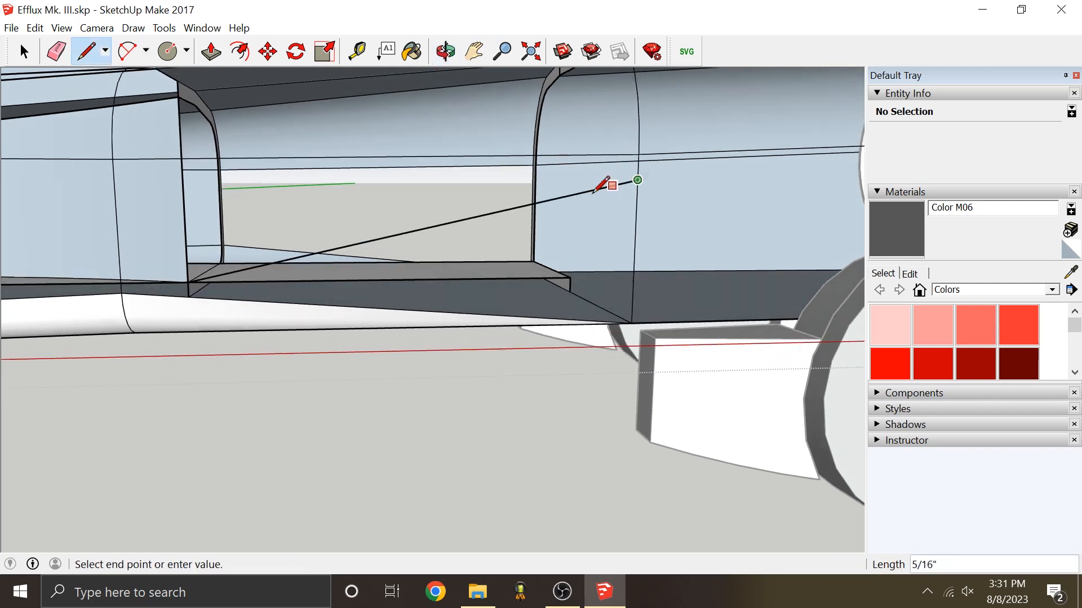
pyautogui.moveTo(379, 221); pyautogui.dragTo(355, 265, button='middle')
pyautogui.moveTo(190, 280); pyautogui.dragTo(255, 276, button='middle')
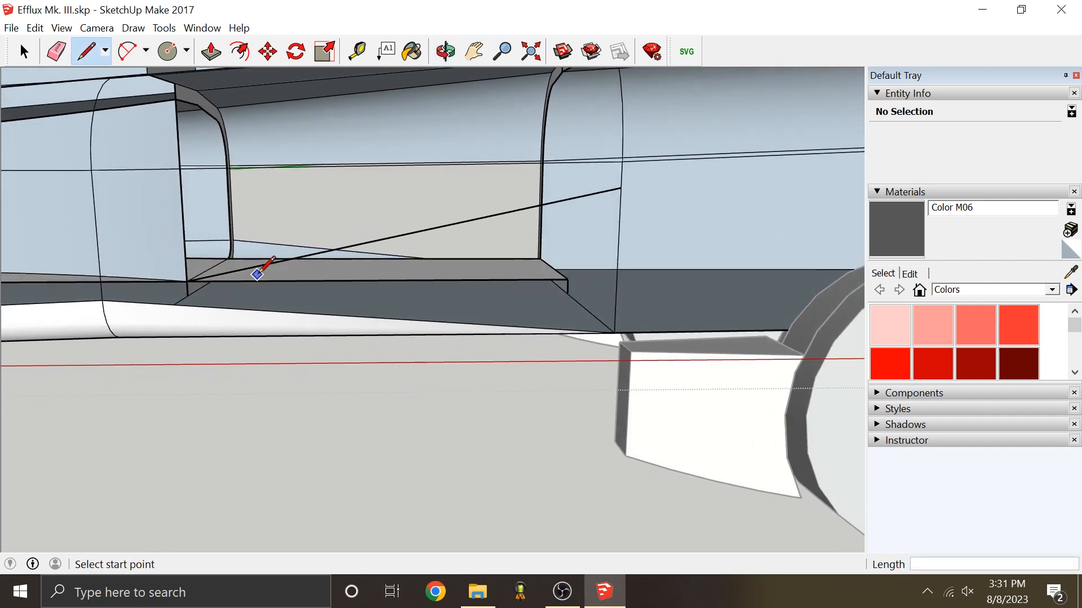
pyautogui.click(257, 265)
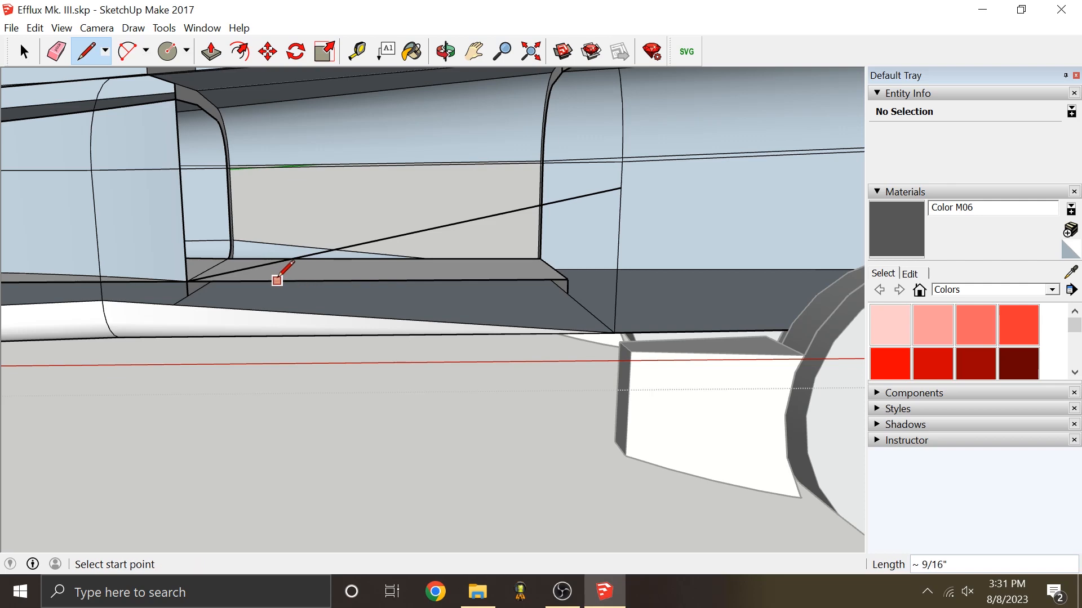
pyautogui.scroll(-3, 655, 242)
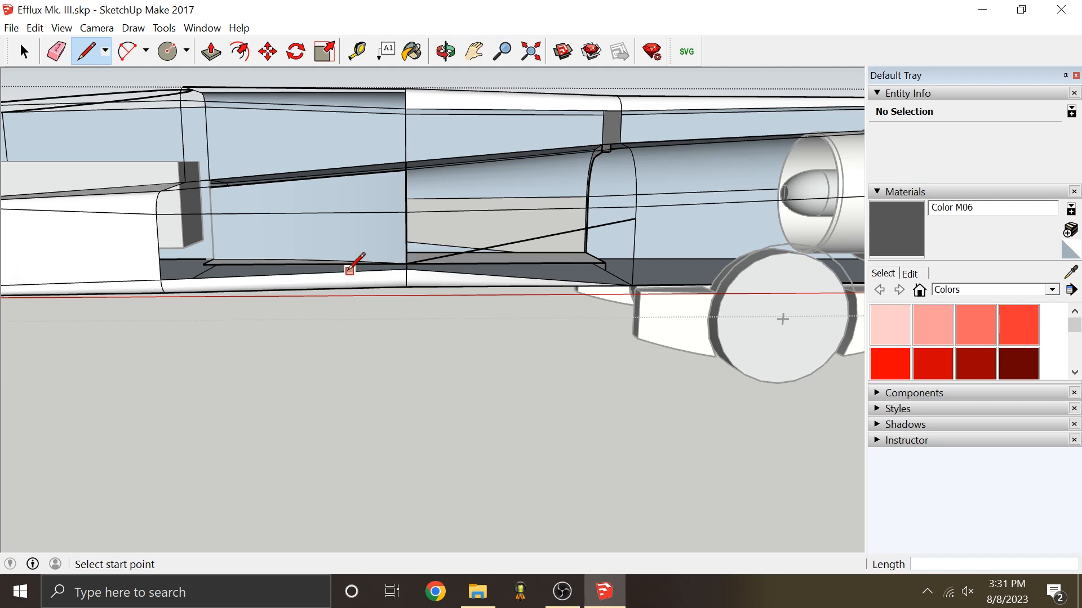
pyautogui.click(407, 264)
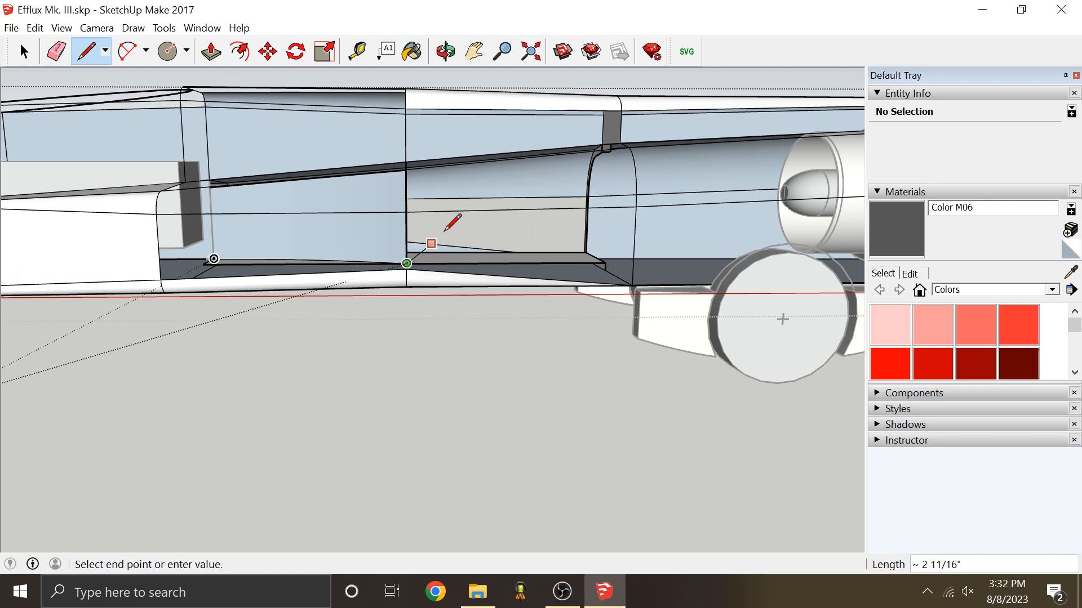
pyautogui.click(497, 170)
pyautogui.press('Escape')
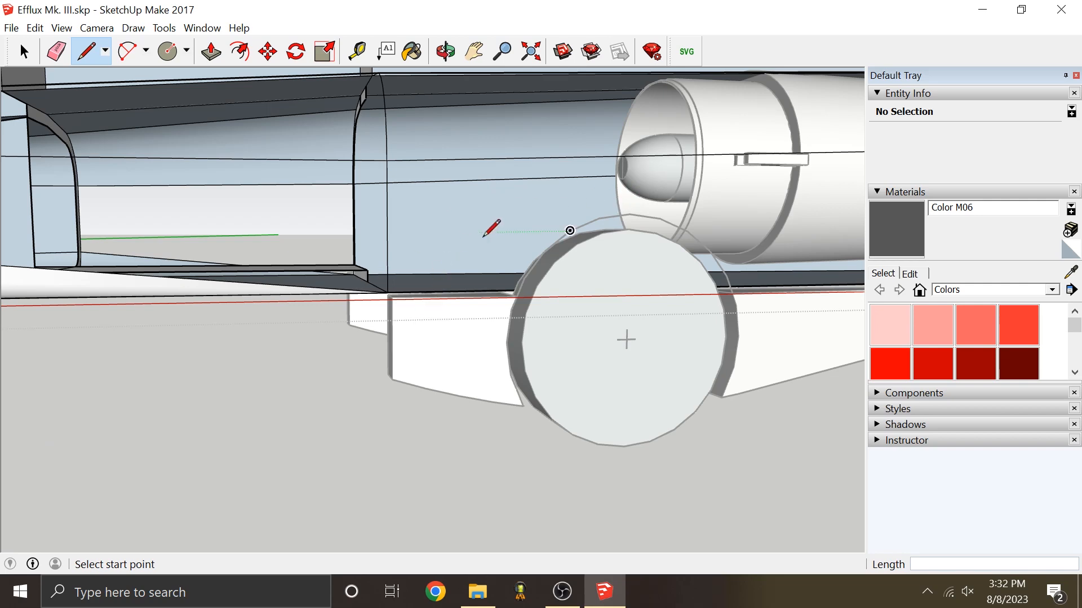
# Step: Examine the gap between the duct's inner wall and the engine inlet from above, below and along the fuselage
pyautogui.moveTo(691, 195); pyautogui.dragTo(679, 235, button='middle')
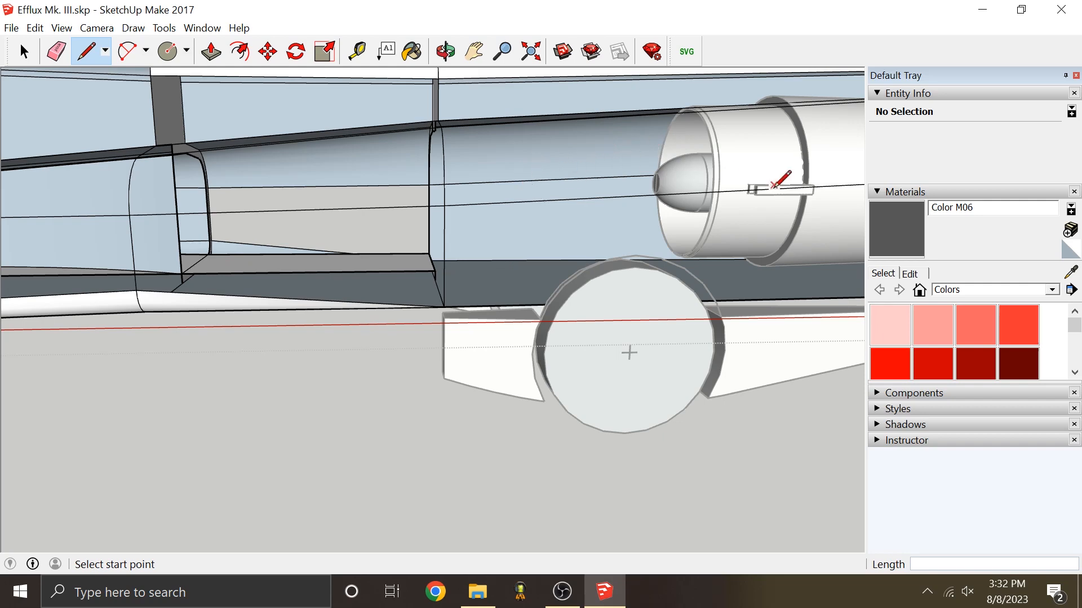
pyautogui.moveTo(667, 187)
pyautogui.mouseDown(button='middle')
pyautogui.moveTo(635, 198)
pyautogui.moveTo(647, 197)
pyautogui.mouseUp(button='middle')
pyautogui.moveTo(472, 238); pyautogui.dragTo(445, 274, button='middle')
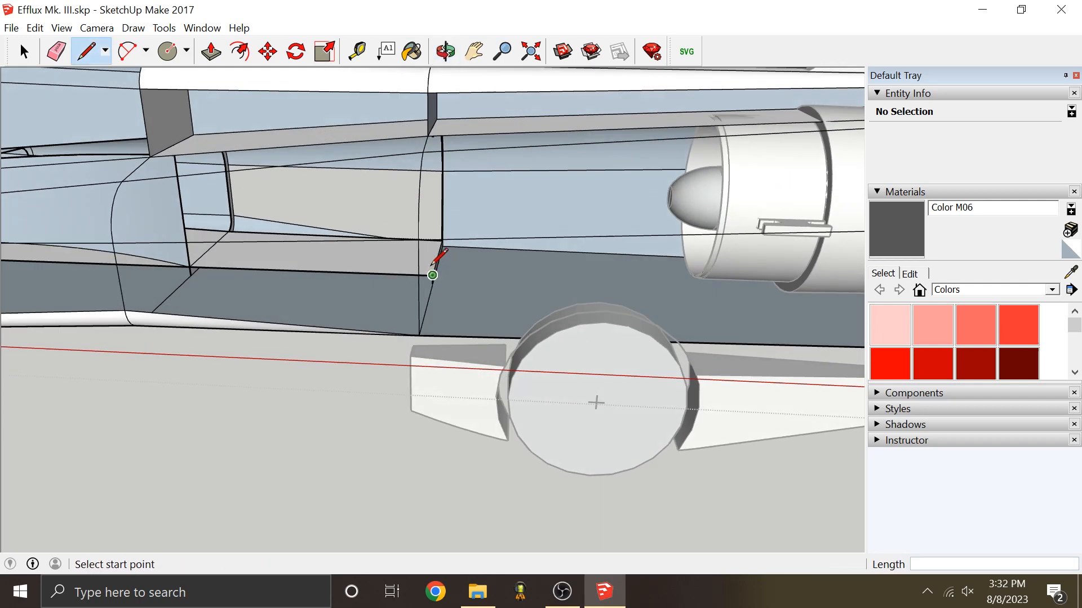
pyautogui.moveTo(438, 257); pyautogui.dragTo(398, 316, button='middle')
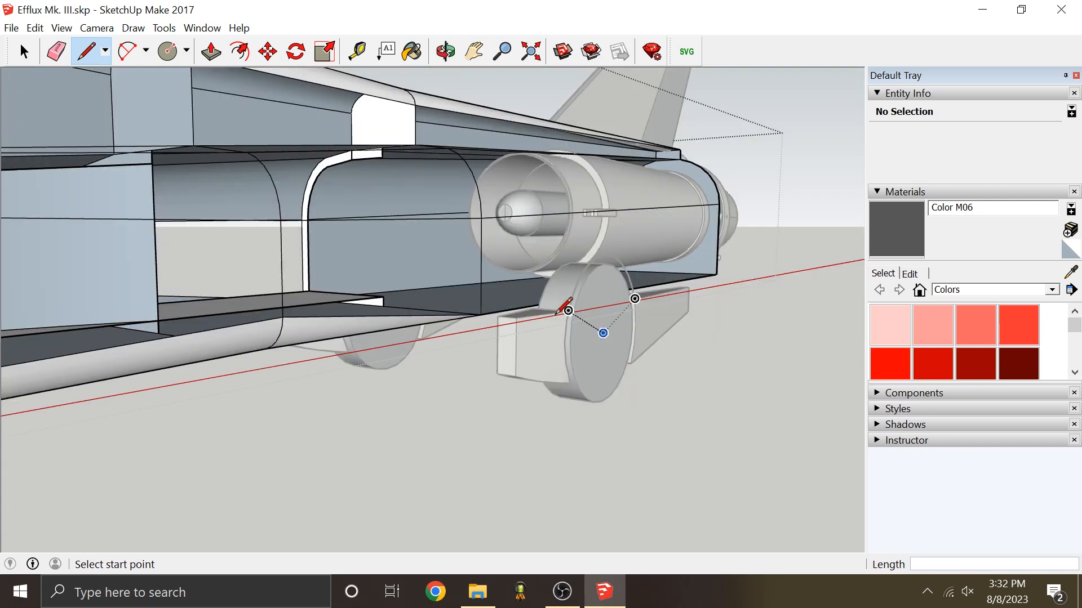
pyautogui.moveTo(556, 131); pyautogui.dragTo(755, 273, button='middle')
pyautogui.scroll(-3, 604, 294)
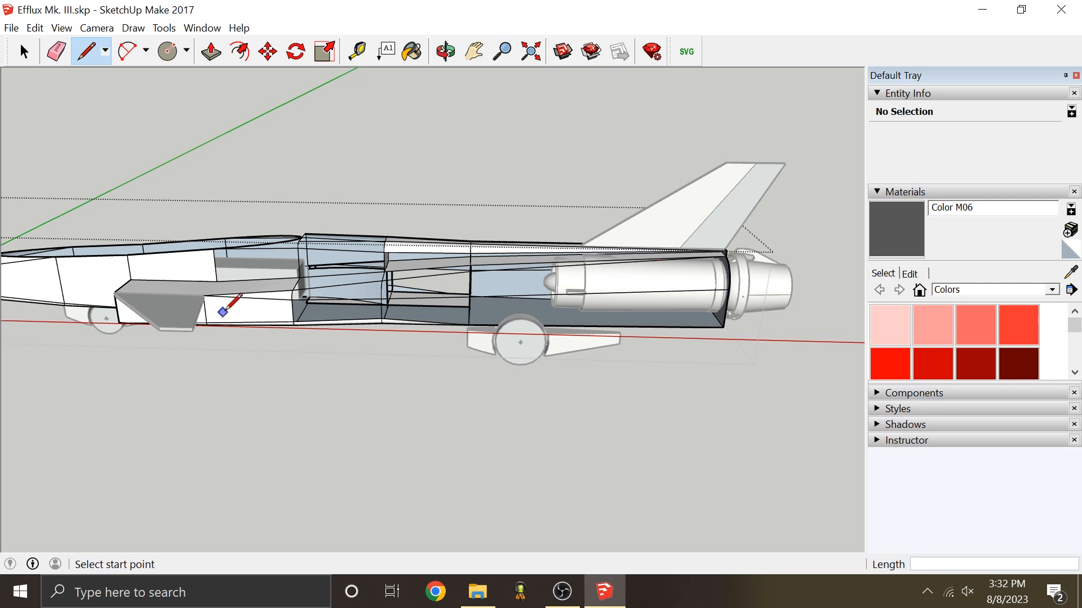
pyautogui.scroll(2, 222, 312)
pyautogui.scroll(-3, 646, 274)
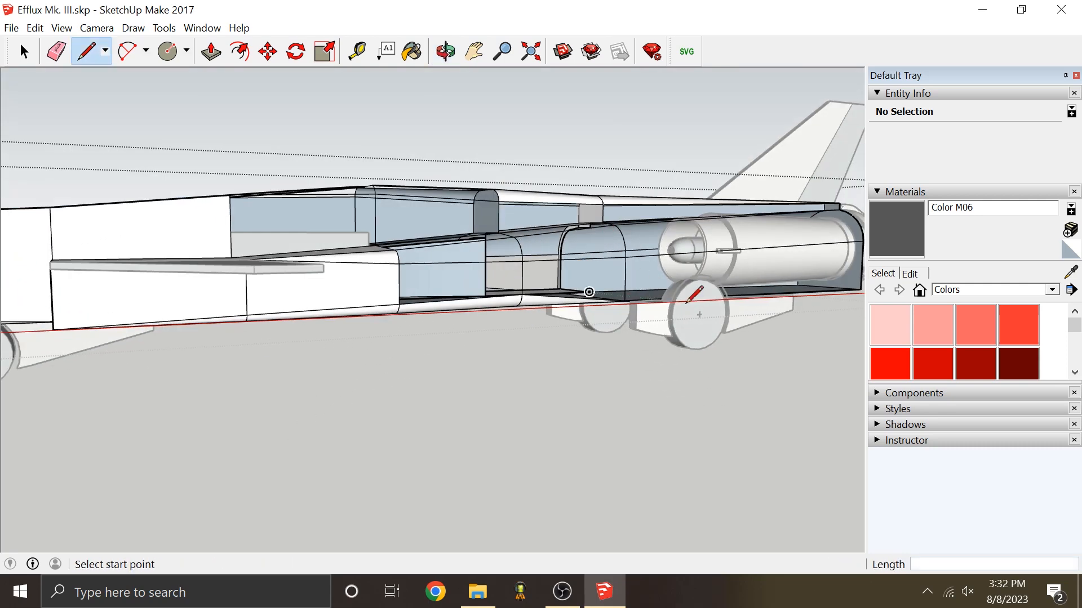
# Step: Try to draw a line about 4 5/8" long from the floor's outer edge at the rear rib up to the engine's nose cone
pyautogui.scroll(4, 541, 316)
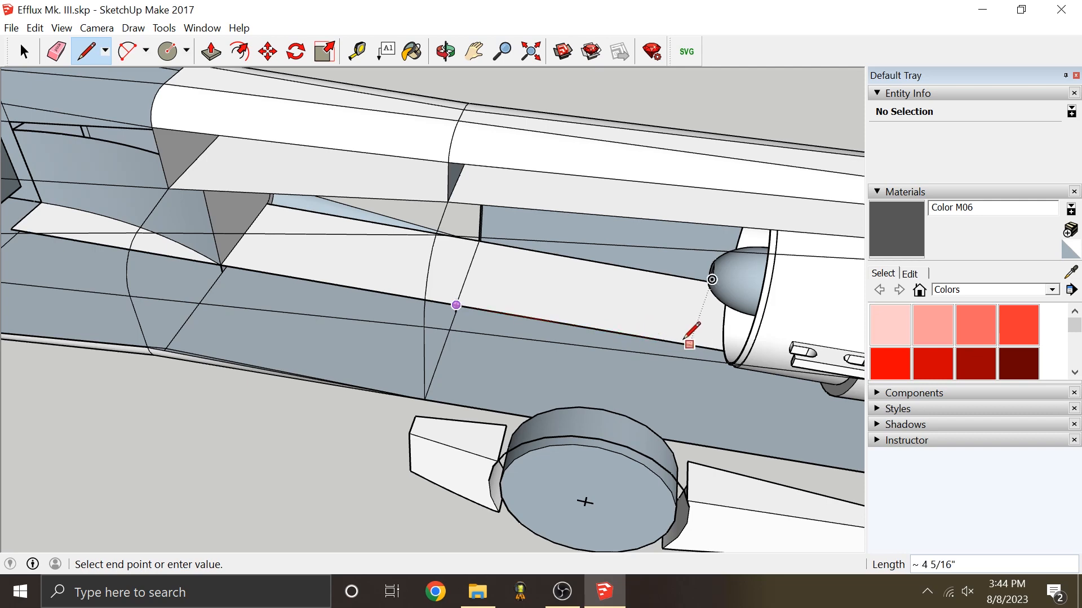
pyautogui.scroll(-2, 631, 285)
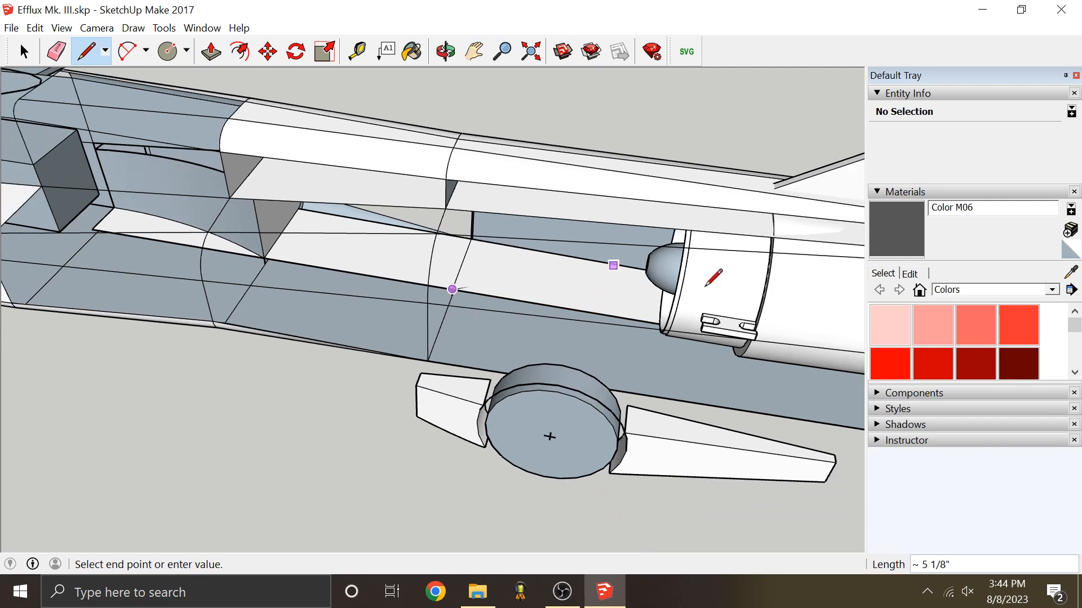
pyautogui.scroll(4, 710, 290)
pyautogui.moveTo(571, 302)
pyautogui.mouseDown(button='middle')
pyautogui.moveTo(625, 156)
pyautogui.moveTo(596, 212)
pyautogui.mouseUp(button='middle')
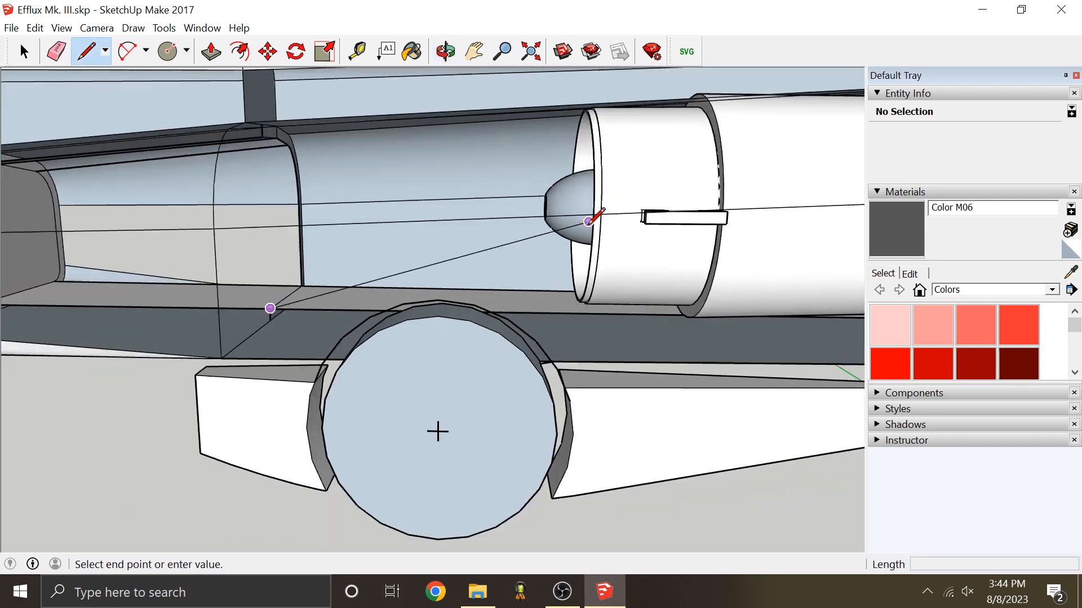
pyautogui.scroll(2, 597, 212)
pyautogui.moveTo(552, 323); pyautogui.dragTo(538, 299, button='middle')
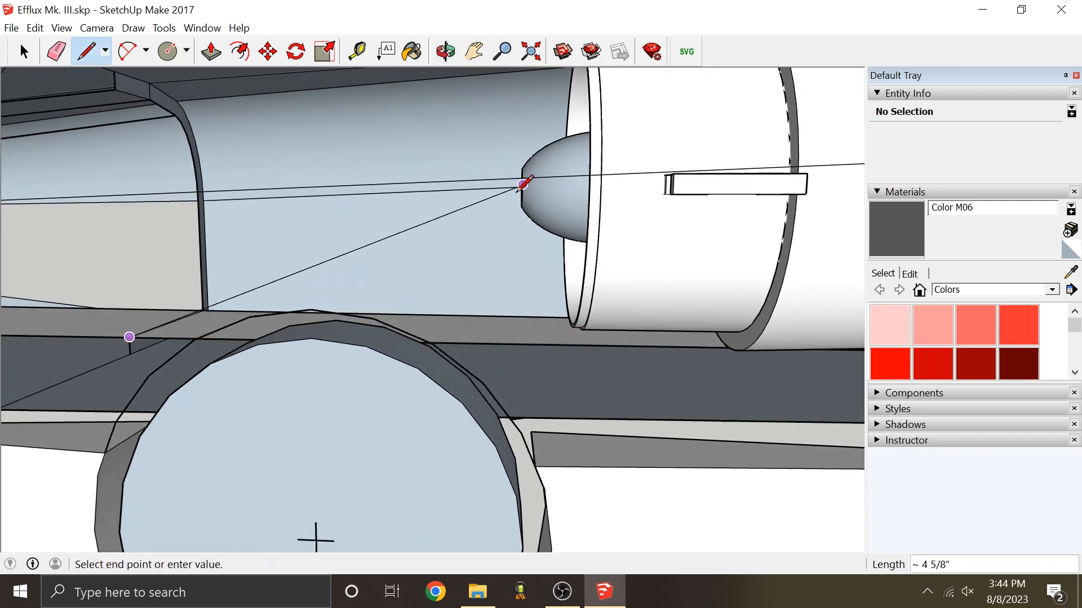
pyautogui.press('Escape')
# Step: Try to draw a line about 1 7/16" straight down from the lower rim of the engine's nose cone to the floor's outer edge
pyautogui.moveTo(524, 183)
pyautogui.mouseDown(button='middle')
pyautogui.moveTo(574, 234)
pyautogui.moveTo(552, 221)
pyautogui.moveTo(526, 247)
pyautogui.moveTo(626, 242)
pyautogui.mouseUp(button='middle')
pyautogui.scroll(3, 569, 258)
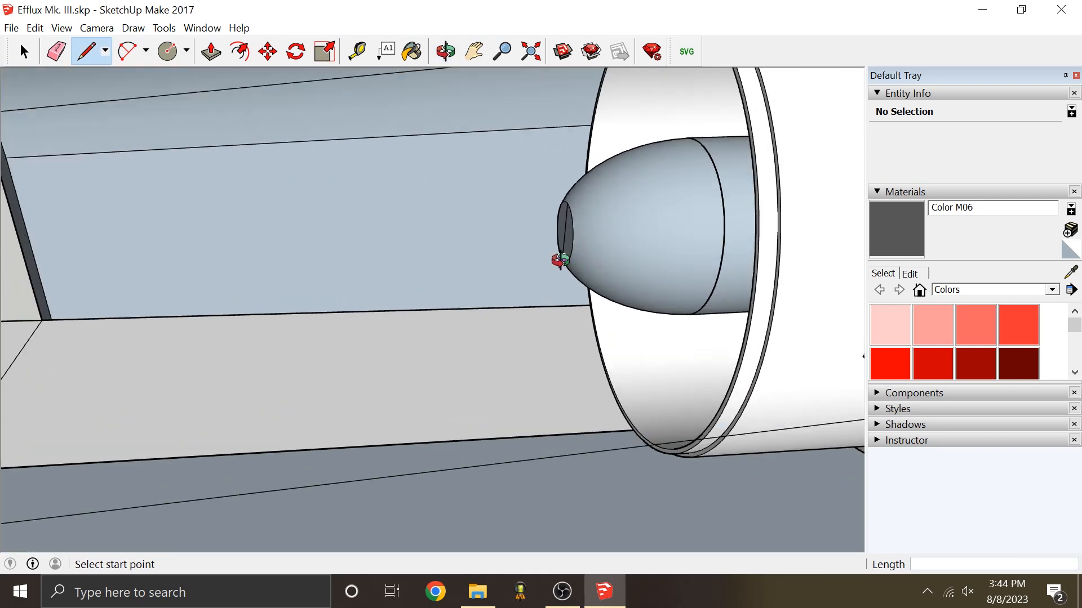
pyautogui.moveTo(560, 260); pyautogui.dragTo(668, 234, button='middle')
pyautogui.scroll(2, 659, 234)
pyautogui.click(655, 234)
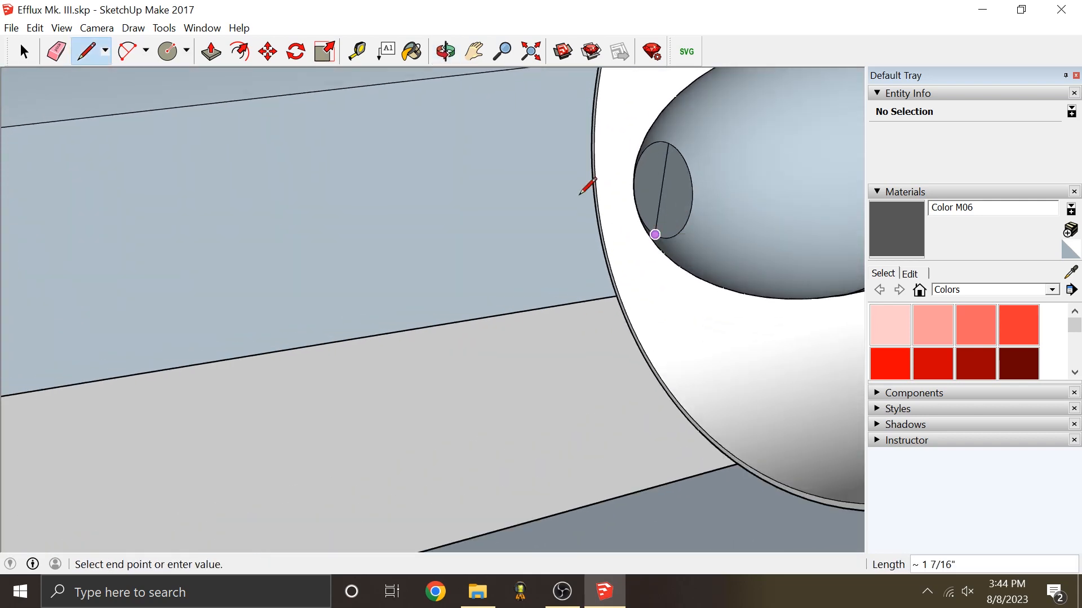
pyautogui.scroll(-3, 586, 180)
pyautogui.moveTo(616, 265)
pyautogui.mouseDown(button='middle')
pyautogui.moveTo(541, 297)
pyautogui.moveTo(582, 355)
pyautogui.mouseUp(button='middle')
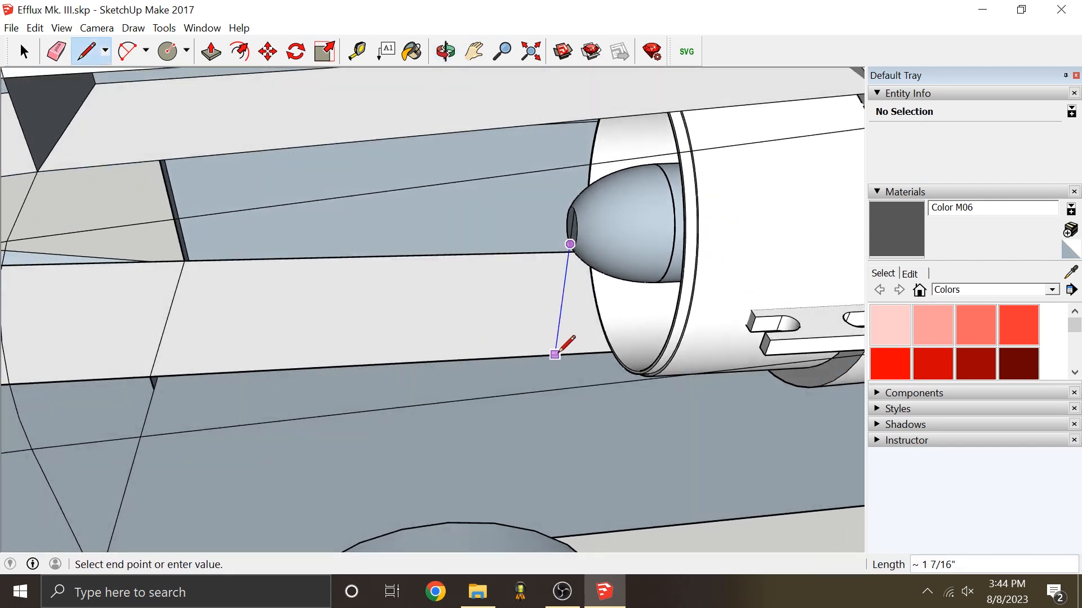
pyautogui.press('Escape')
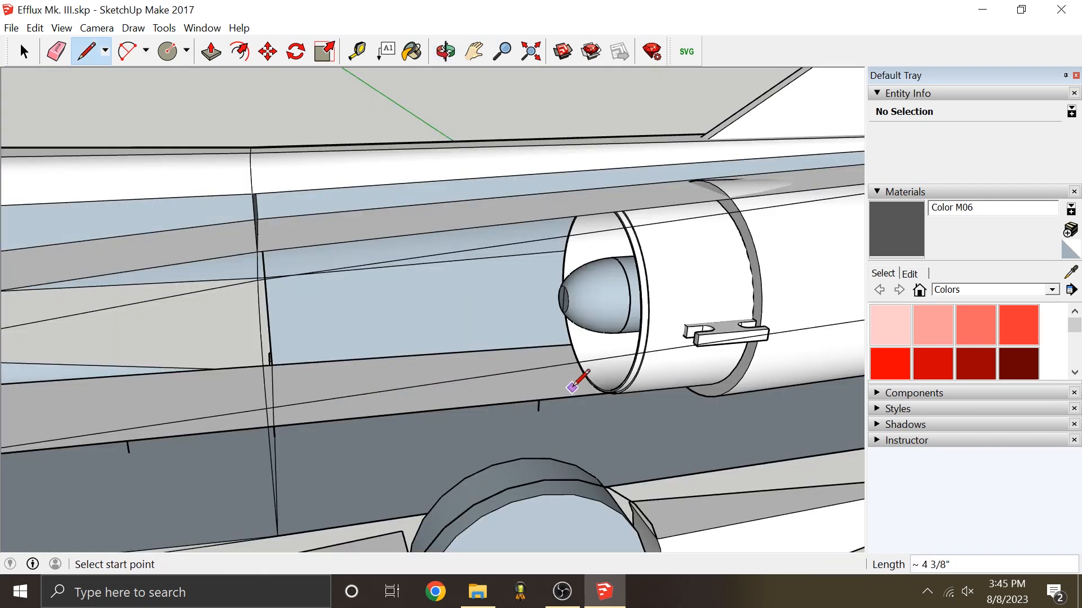
# Step: Start a line from the short tick mark on the floor's outer edge below the engine's nose cone
pyautogui.scroll(1, 537, 404)
pyautogui.click(535, 404)
pyautogui.scroll(3, 510, 347)
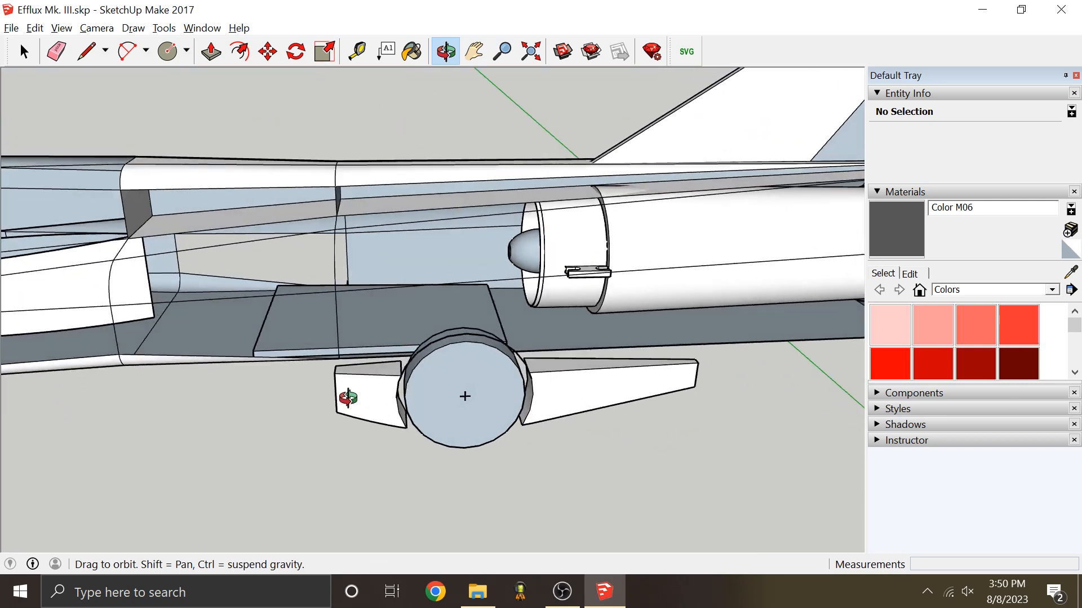
# Step: Try to rotate the grouped floor panel above the wheel about its front edge, tilting its rear end up toward the engine inlet
pyautogui.press('space')
pyautogui.click(296, 50)
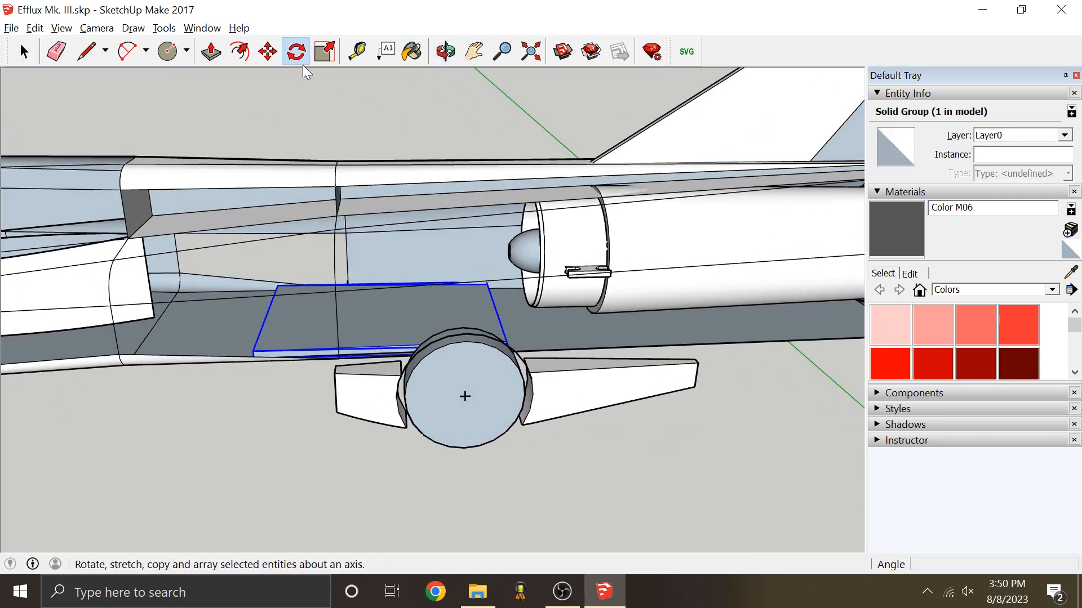
pyautogui.scroll(-3, 609, 188)
pyautogui.scroll(5, 334, 310)
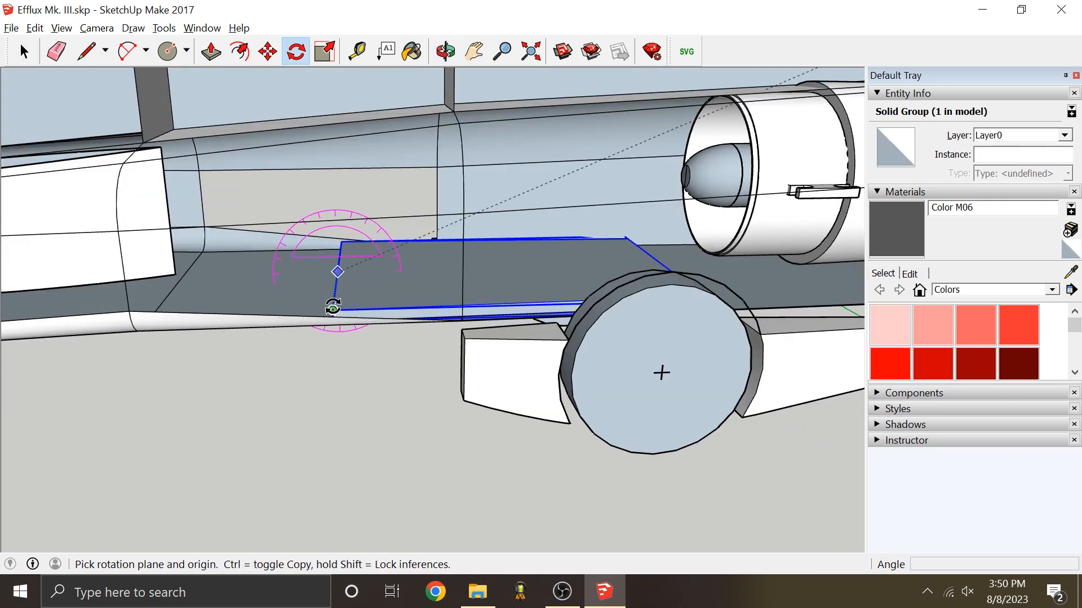
pyautogui.scroll(1, 333, 309)
pyautogui.moveTo(332, 310); pyautogui.dragTo(324, 296)
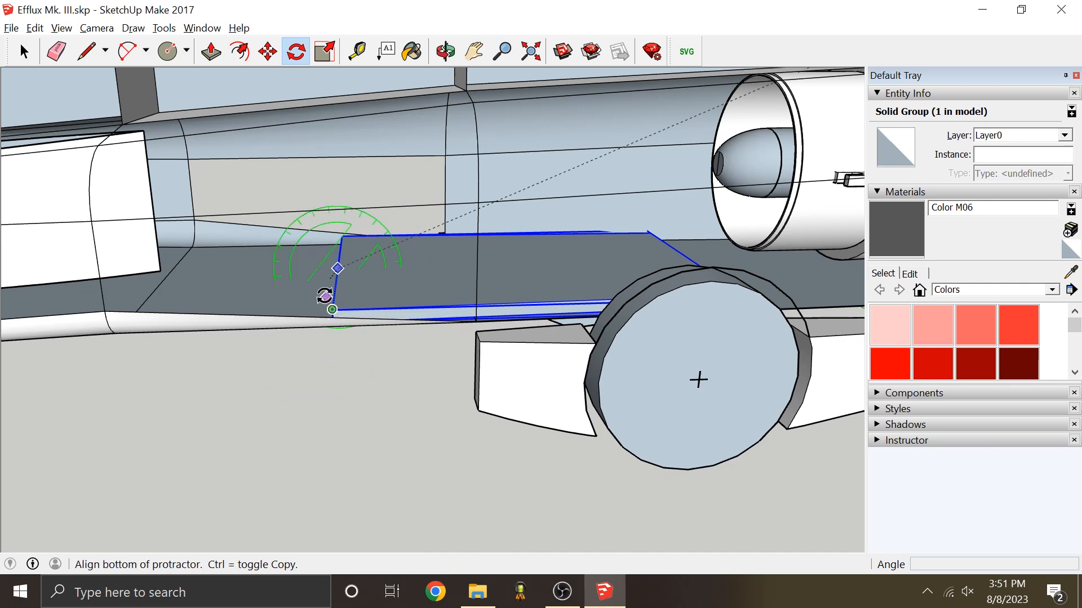
pyautogui.scroll(-3, 324, 296)
pyautogui.scroll(-3, 501, 280)
pyautogui.moveTo(501, 280); pyautogui.dragTo(496, 197, button='middle')
pyautogui.scroll(4, 623, 285)
pyautogui.click(622, 280)
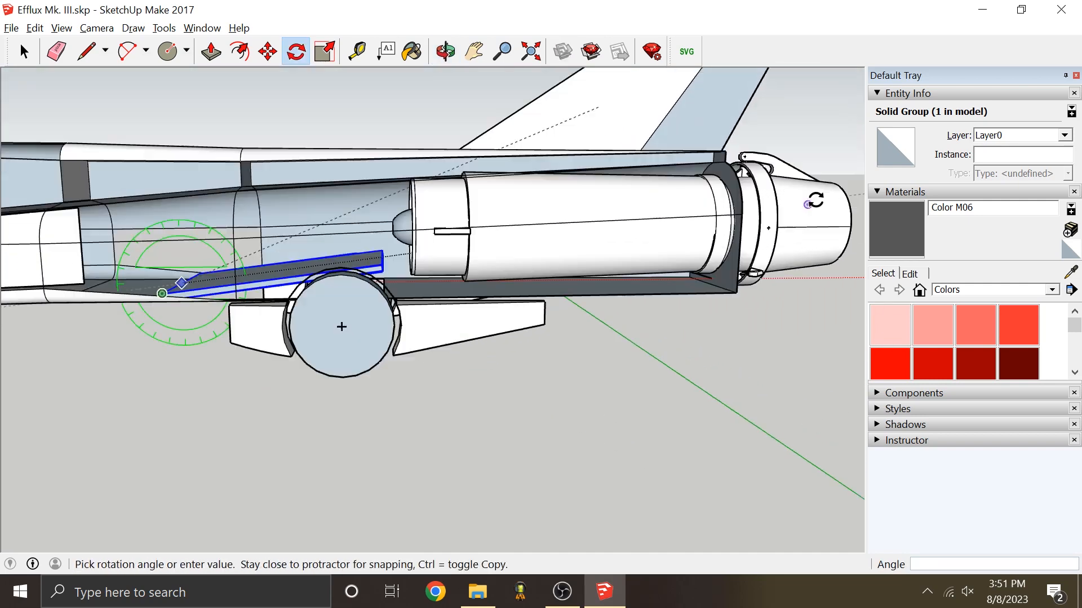
pyautogui.click(815, 115)
# Step: Undo the rotation of the grouped floor panel
pyautogui.scroll(-2, 708, 169)
pyautogui.scroll(3, 420, 210)
pyautogui.moveTo(483, 211); pyautogui.dragTo(427, 295, button='middle')
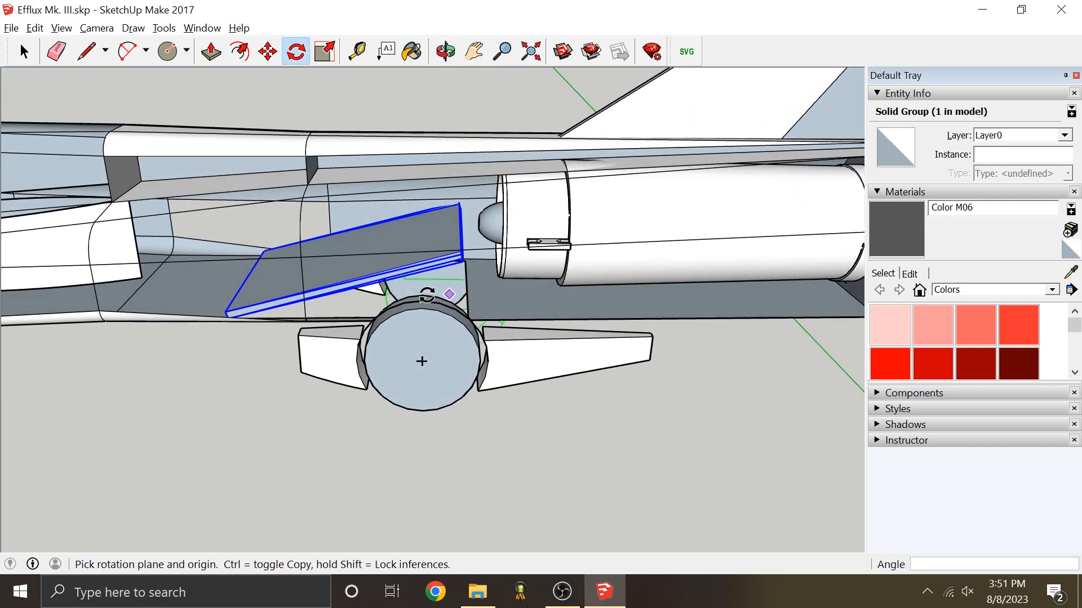
pyautogui.scroll(3, 411, 279)
pyautogui.hotkey('ctrl', 'z')
# Step: Unhide all hidden geometry in the model
pyautogui.press('l')
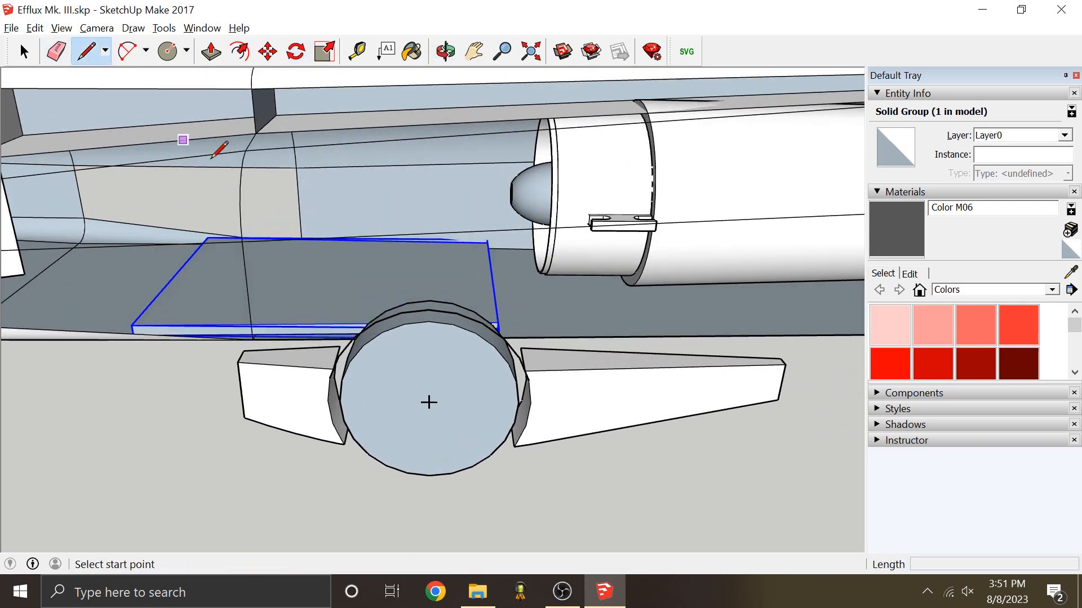
pyautogui.moveTo(212, 158); pyautogui.dragTo(424, 278, button='middle')
pyautogui.moveTo(482, 231); pyautogui.dragTo(390, 402, button='middle')
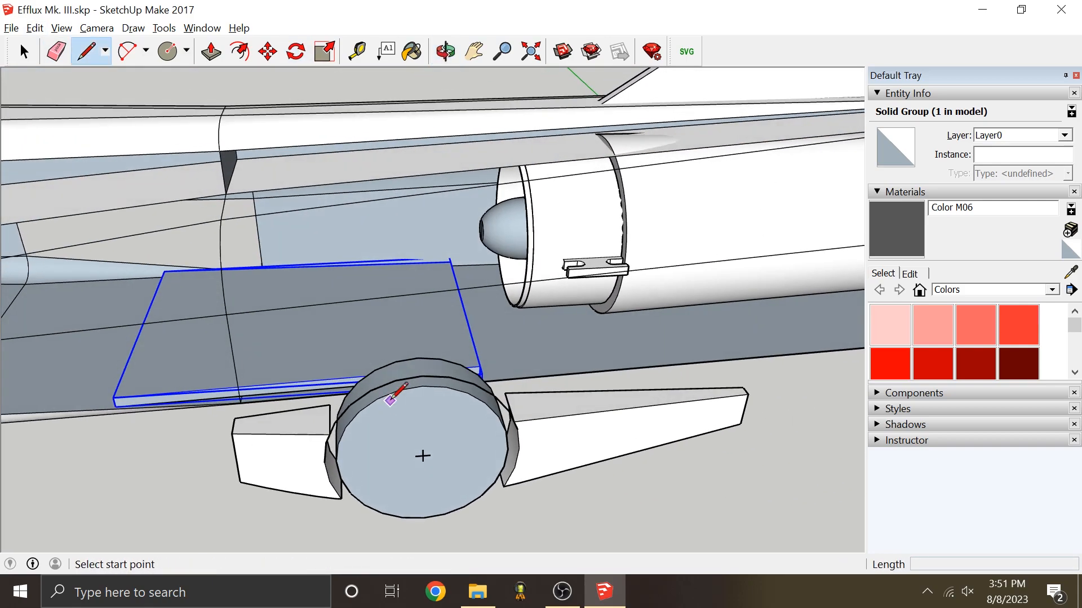
pyautogui.scroll(-5, 518, 224)
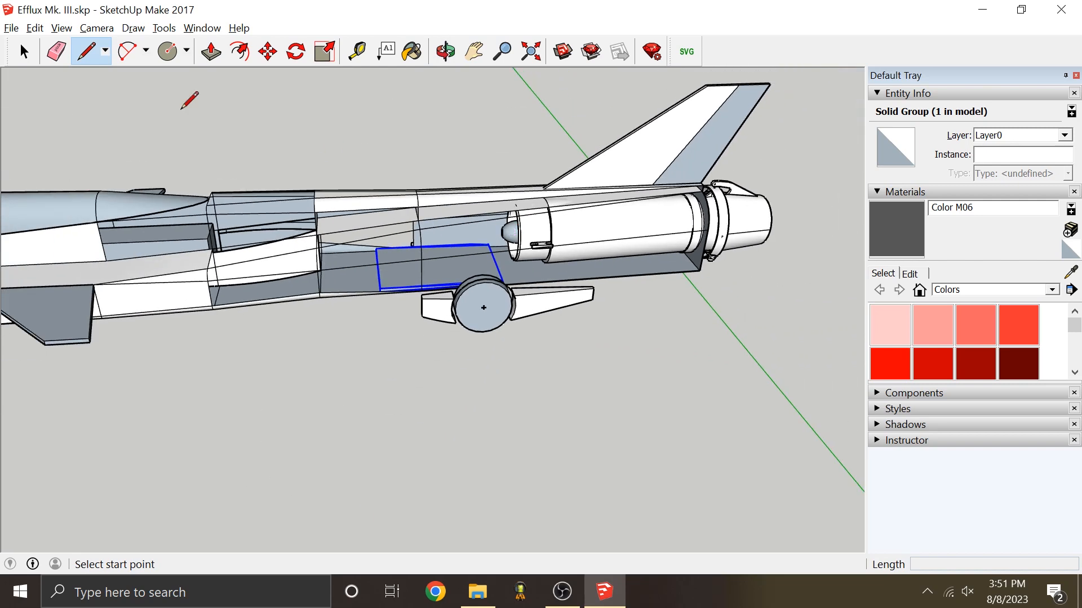
pyautogui.click(35, 28)
pyautogui.click(292, 282)
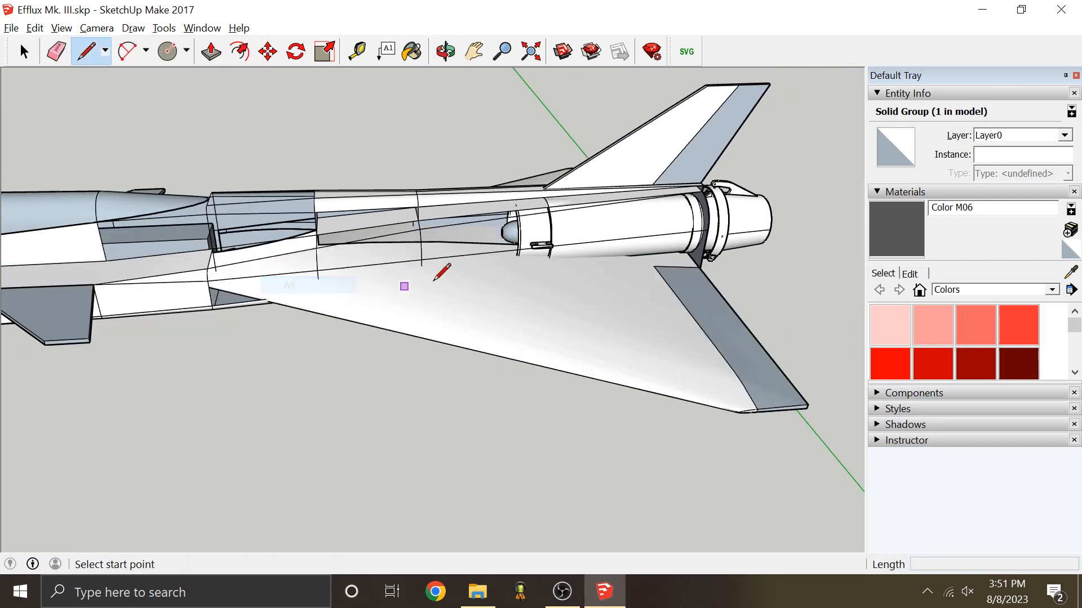
# Step: Try to draw construction lines from the main wheel's centre, up and back toward the engine's nose cone
pyautogui.moveTo(434, 280); pyautogui.dragTo(513, 318, button='middle')
pyautogui.scroll(8, 307, 332)
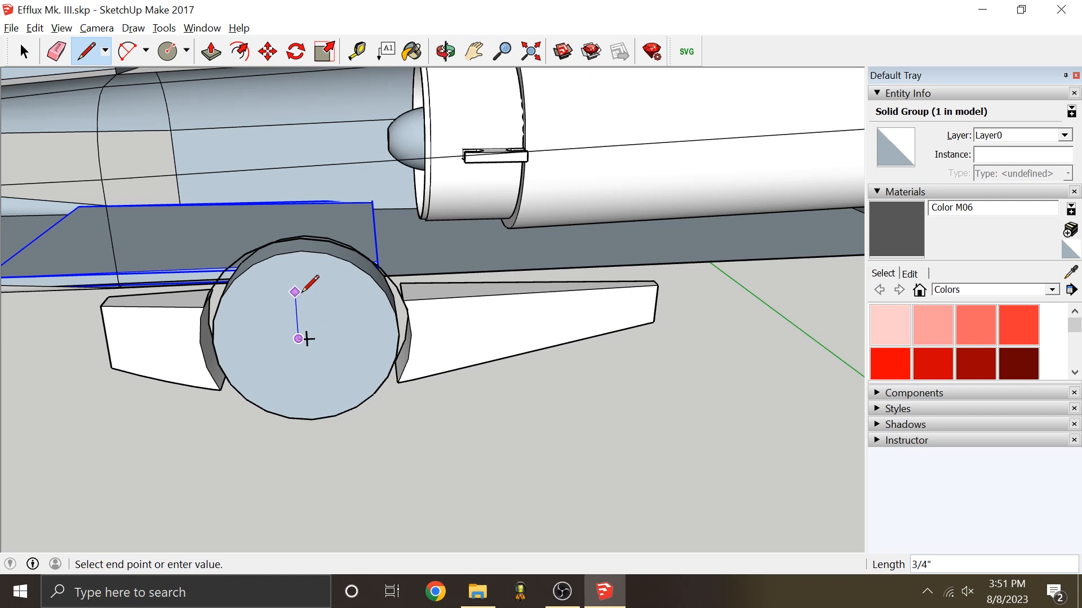
pyautogui.hotkey('ctrl', 'z')
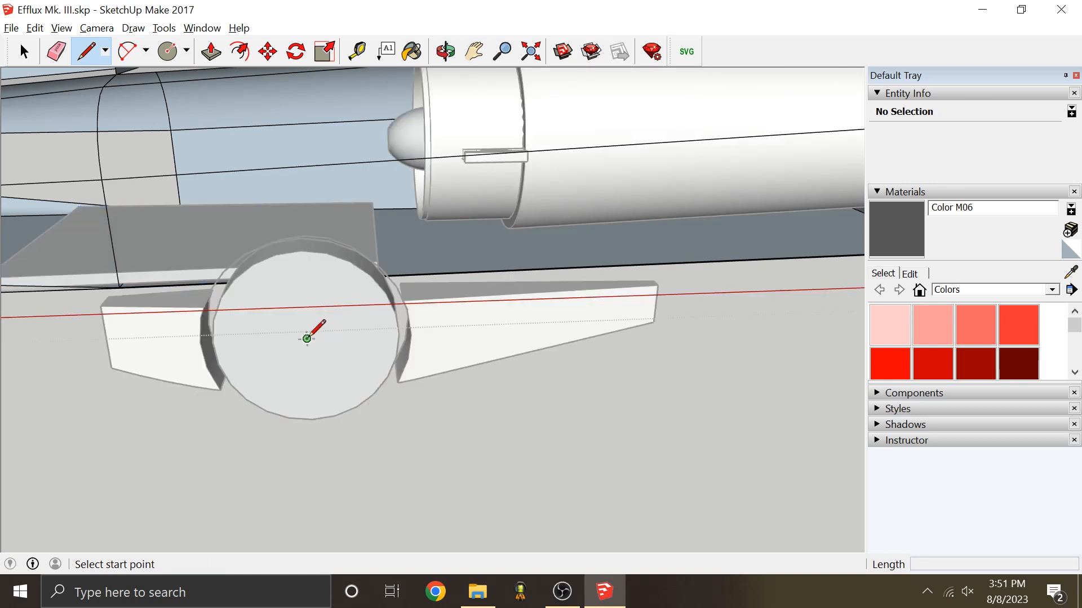
pyautogui.click(307, 338)
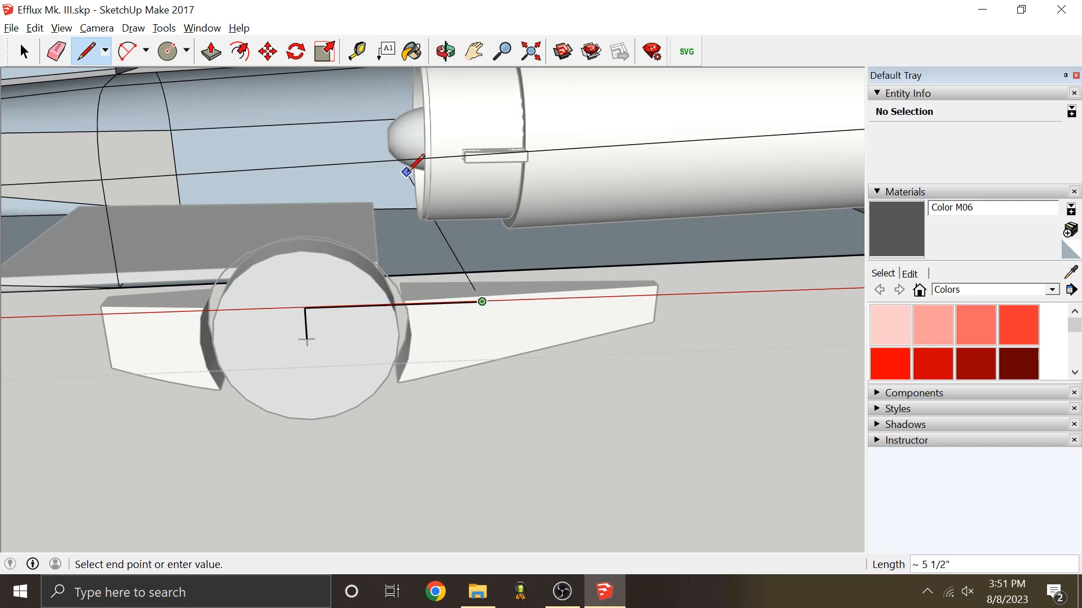
pyautogui.moveTo(404, 174); pyautogui.dragTo(199, 218, button='middle')
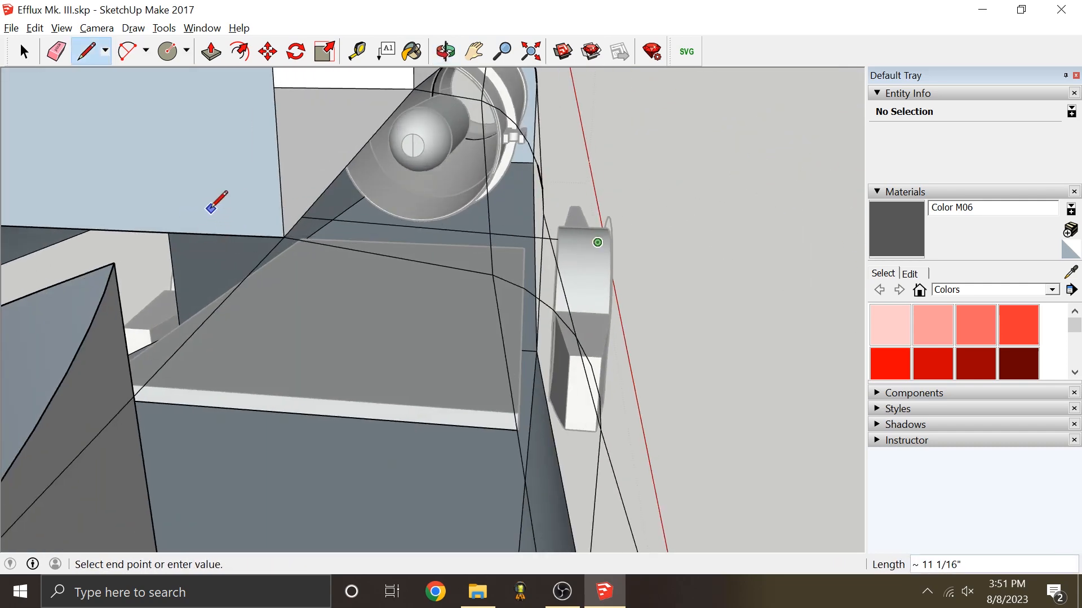
pyautogui.moveTo(689, 220); pyautogui.dragTo(344, 207, button='middle')
pyautogui.hotkey('ctrl', 'z')
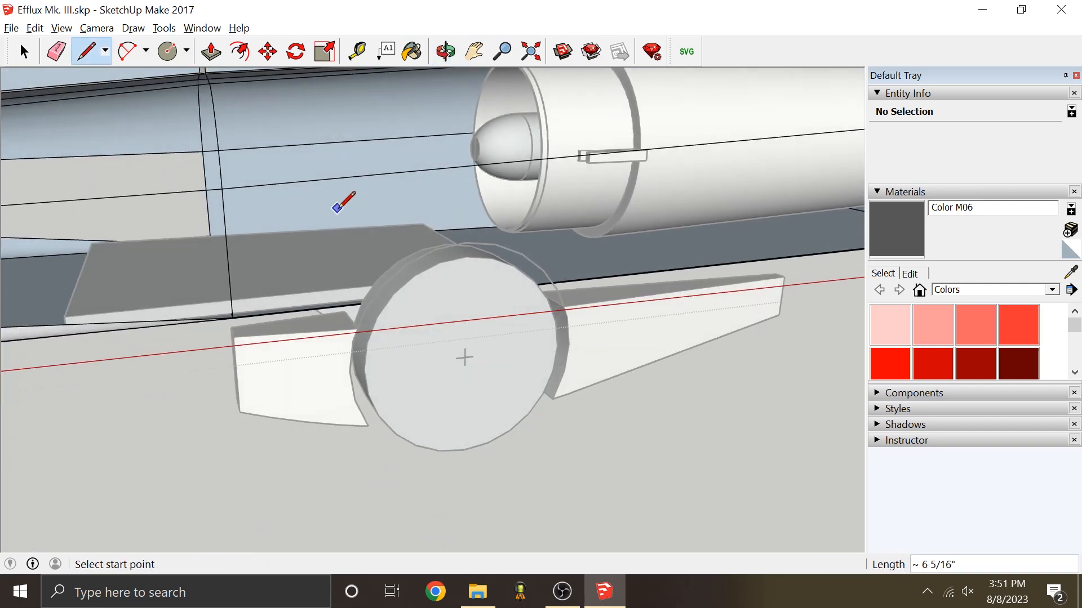
# Step: Close the main wheel group and clear the selection
pyautogui.moveTo(580, 281); pyautogui.dragTo(376, 298, button='middle')
pyautogui.scroll(-3, 522, 280)
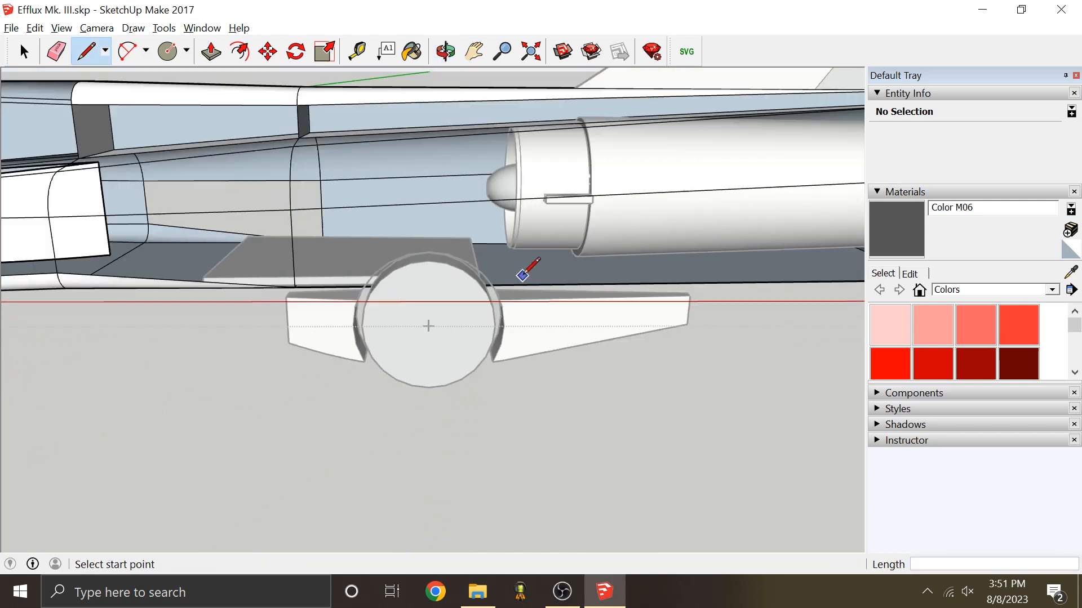
pyautogui.scroll(3, 394, 208)
pyautogui.scroll(1, 491, 235)
pyautogui.moveTo(492, 235); pyautogui.dragTo(473, 239, button='middle')
pyautogui.scroll(-2, 472, 233)
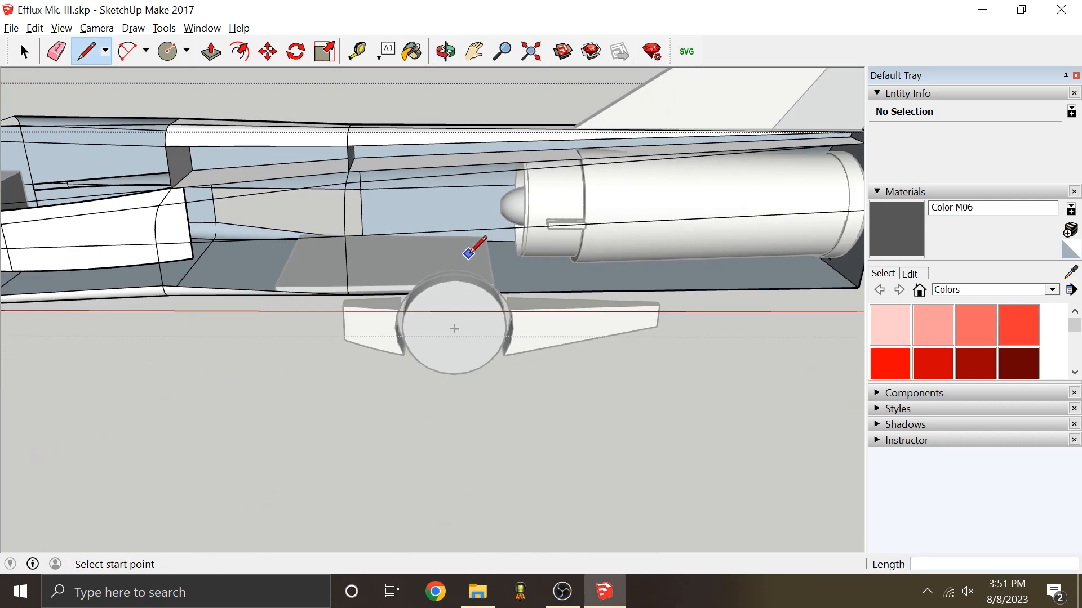
pyautogui.click(24, 51)
pyautogui.click(381, 465)
pyautogui.scroll(-2, 451, 258)
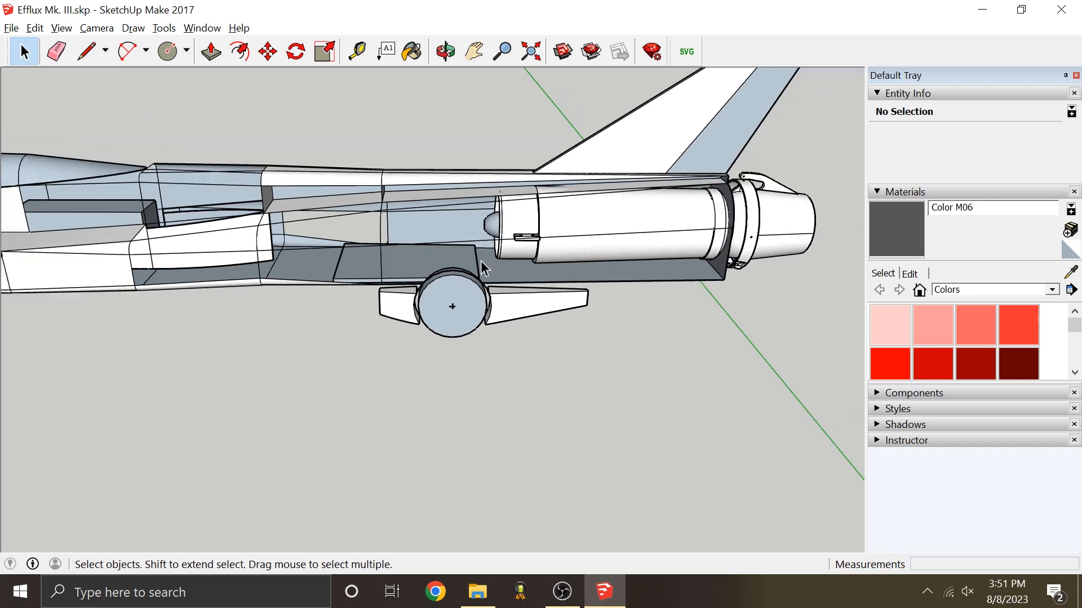
# Step: Rotate the grouped floor panel above the wheel about its front edge, tilting its rear end up toward the engine inlet
pyautogui.scroll(2, 485, 259)
pyautogui.click(413, 256)
pyautogui.moveTo(414, 262); pyautogui.dragTo(536, 260, button='middle')
pyautogui.scroll(2, 546, 316)
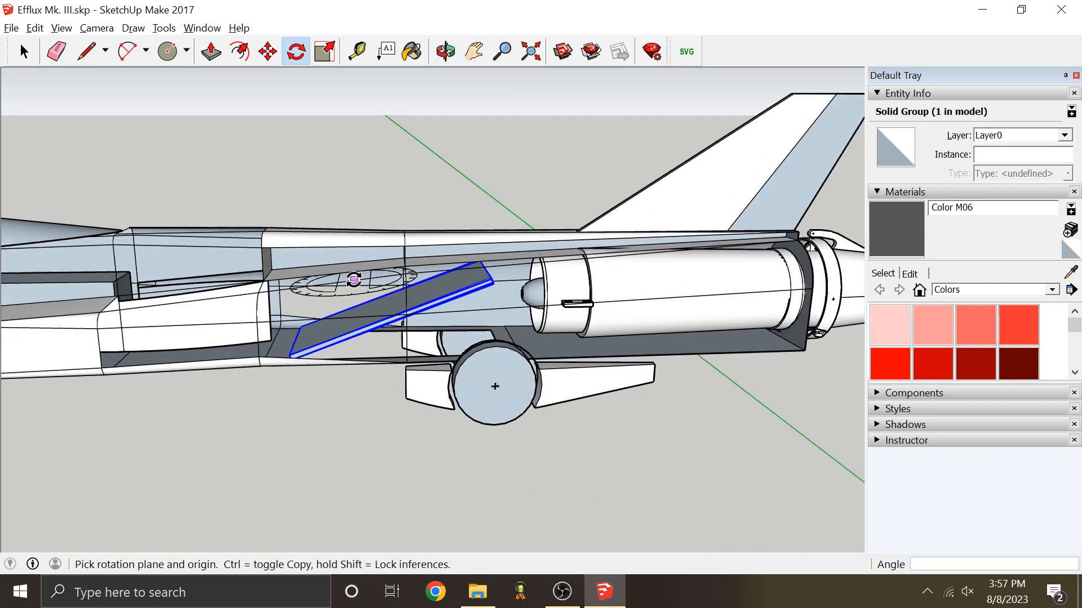
pyautogui.scroll(5, 567, 310)
pyautogui.click(86, 52)
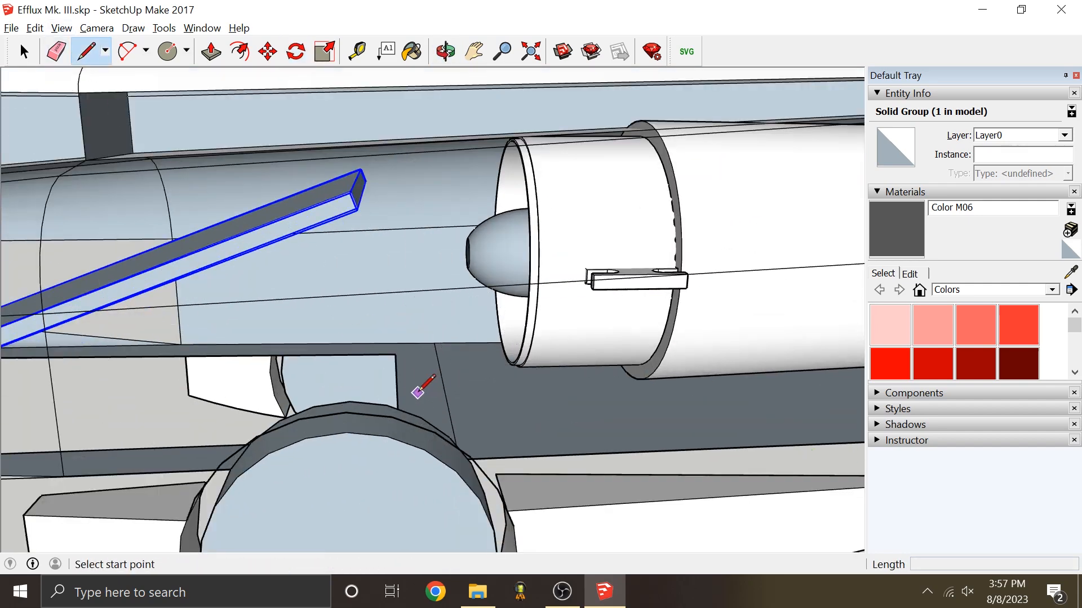
pyautogui.click(397, 389)
pyautogui.scroll(-3, 688, 255)
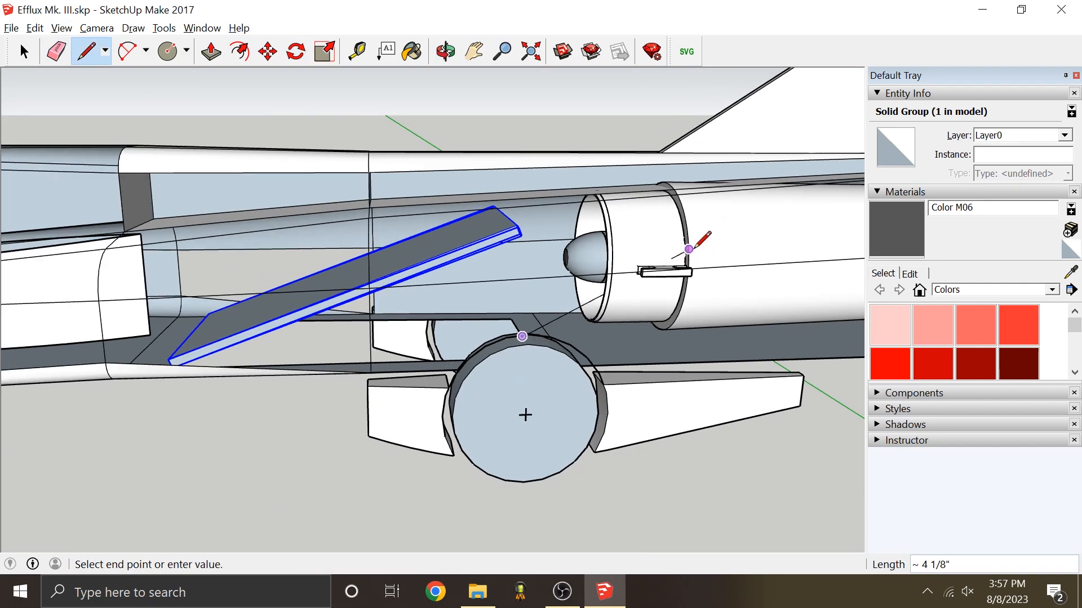
pyautogui.moveTo(688, 256); pyautogui.dragTo(928, 15, button='middle')
pyautogui.press('Escape')
# Step: Unhide all the hidden parts of the aircraft
pyautogui.scroll(-4, 646, 302)
pyautogui.moveTo(646, 300)
pyautogui.mouseDown(button='middle')
pyautogui.moveTo(766, 253)
pyautogui.moveTo(641, 297)
pyautogui.mouseUp(button='middle')
pyautogui.click(35, 28)
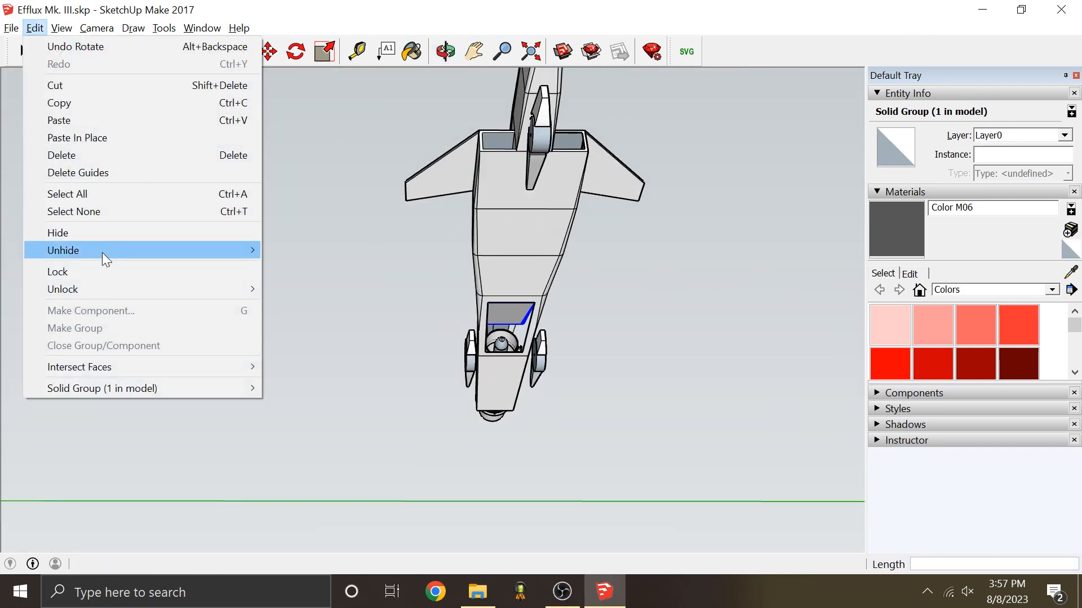
pyautogui.moveTo(103, 250)
pyautogui.click(305, 286)
# Step: Examine how the delta wing's root passes through the fuselage's air duct, from the intake and from the underside
pyautogui.moveTo(374, 343); pyautogui.dragTo(601, 351, button='middle')
pyautogui.scroll(4, 491, 330)
pyautogui.moveTo(490, 330); pyautogui.dragTo(513, 379, button='middle')
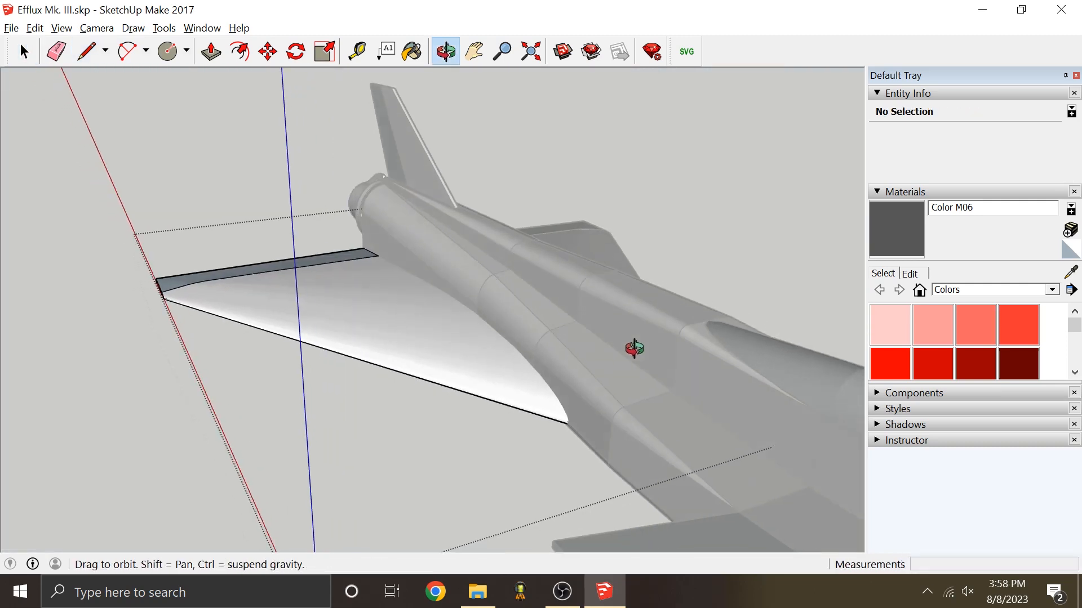
pyautogui.press('space')
pyautogui.moveTo(633, 347); pyautogui.dragTo(532, 259, button='middle')
pyautogui.click(477, 314)
pyautogui.moveTo(476, 314); pyautogui.dragTo(368, 186, button='middle')
pyautogui.scroll(5, 400, 266)
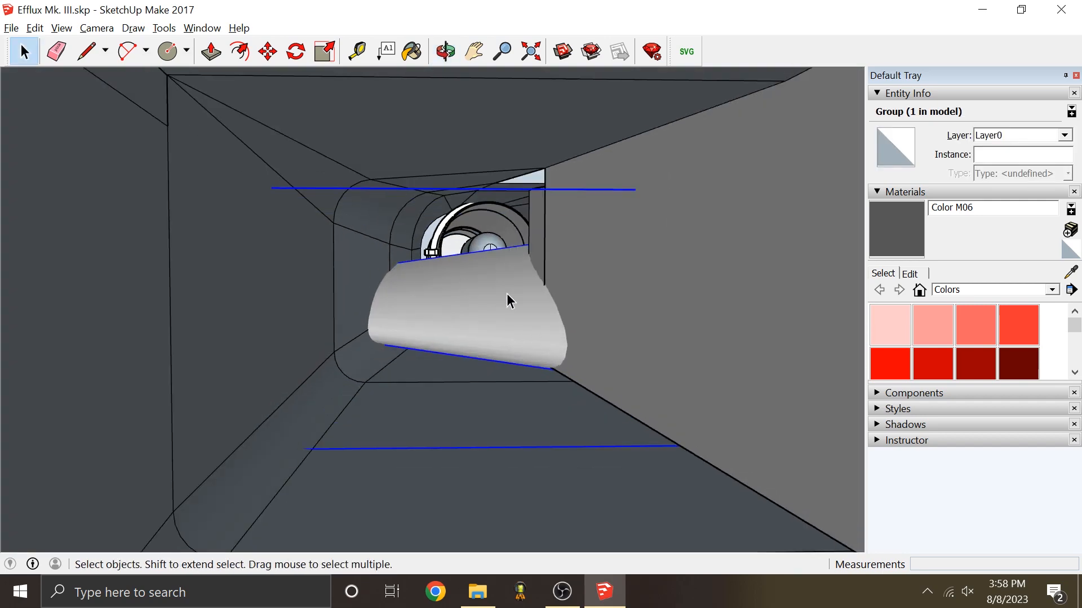
pyautogui.moveTo(462, 248); pyautogui.dragTo(502, 301, button='middle')
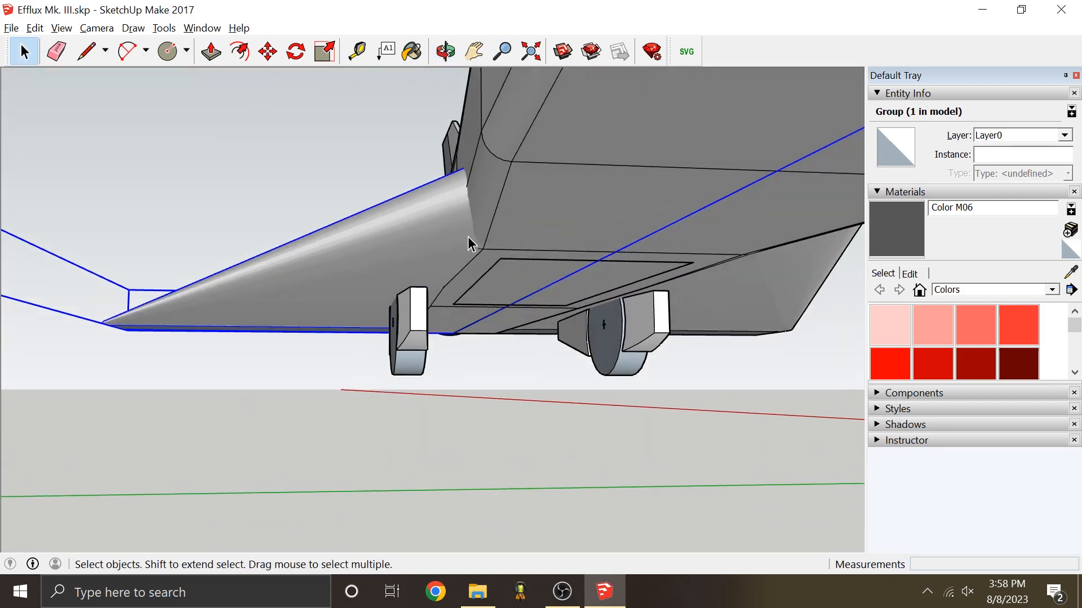
pyautogui.moveTo(470, 244)
pyautogui.mouseDown(button='middle')
pyautogui.moveTo(563, 234)
pyautogui.moveTo(502, 208)
pyautogui.moveTo(681, 222)
pyautogui.moveTo(585, 228)
pyautogui.moveTo(535, 135)
pyautogui.moveTo(475, 252)
pyautogui.mouseUp(button='middle')
pyautogui.moveTo(519, 159); pyautogui.dragTo(417, 312, button='middle')
# Step: Open the delta wing group and try to intersect its curved surface's faces with context
pyautogui.doubleClick(313, 344)
pyautogui.click(410, 334)
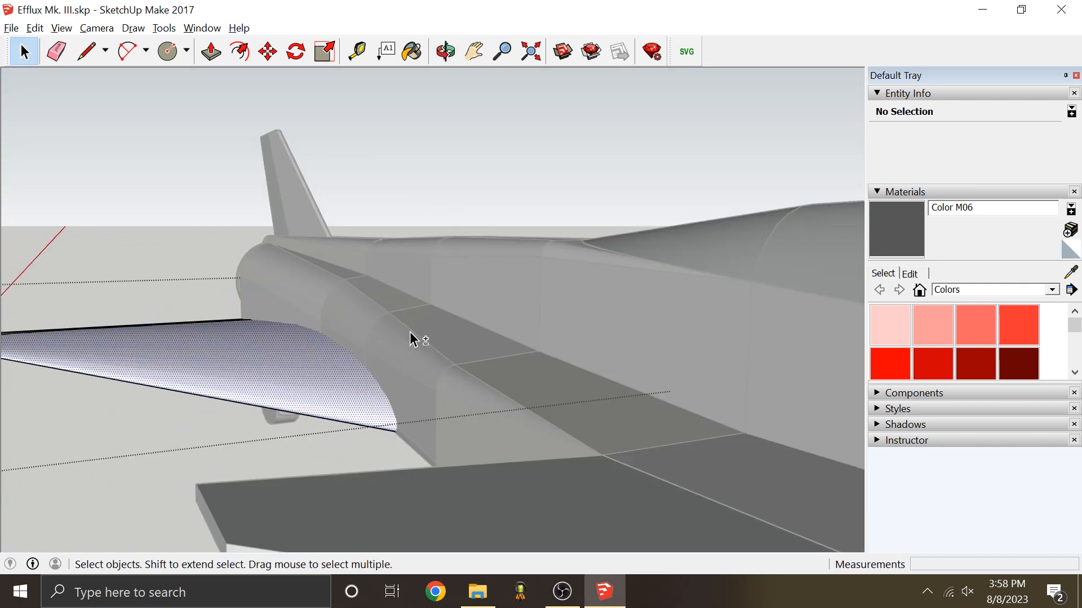
pyautogui.rightClick(363, 373)
pyautogui.moveTo(497, 214)
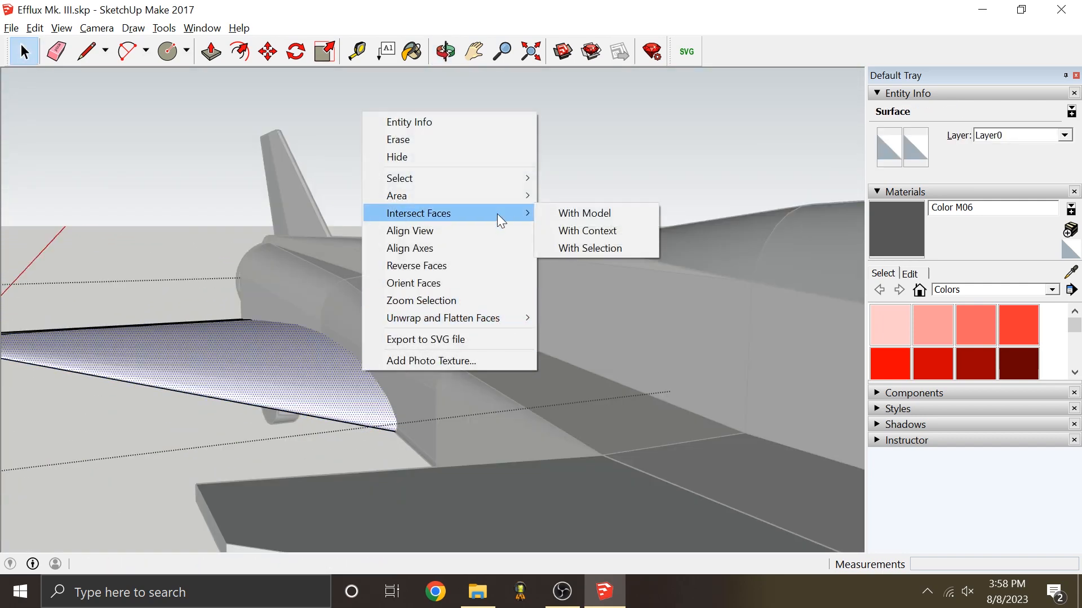
pyautogui.click(618, 233)
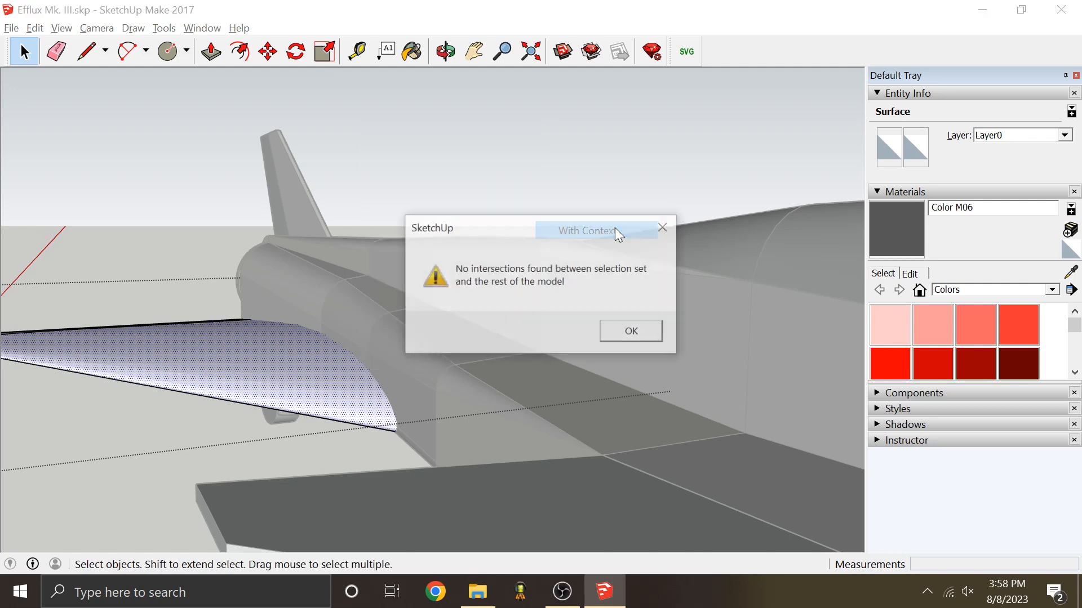
pyautogui.click(628, 331)
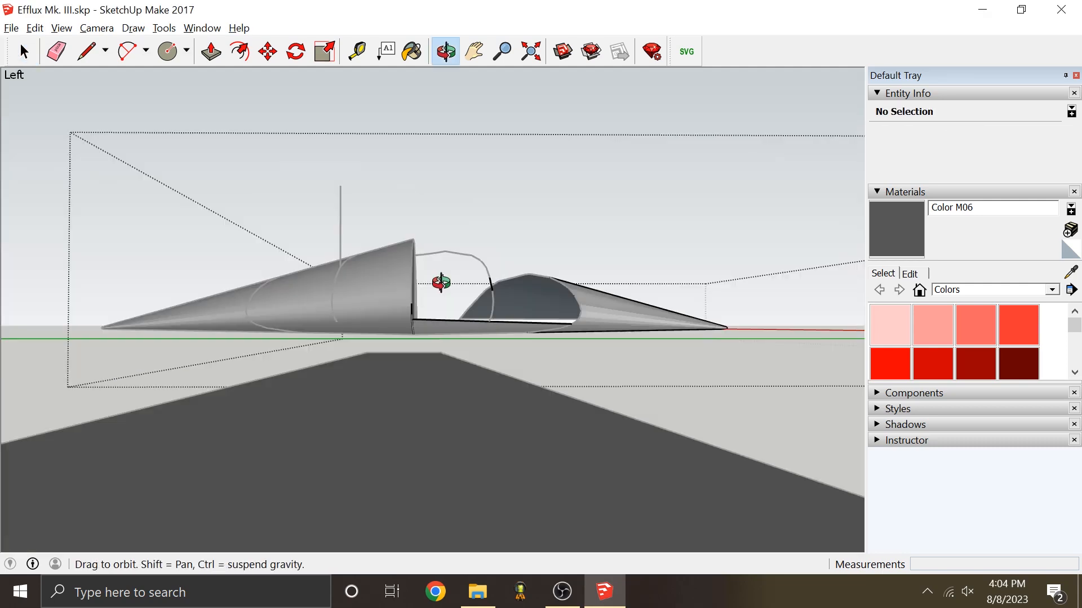
# Step: Erase the wing's edge segment between the fuselage intersection lines, removing the face attached to it
pyautogui.moveTo(441, 282)
pyautogui.mouseDown(button='middle')
pyautogui.moveTo(415, 304)
pyautogui.moveTo(522, 316)
pyautogui.moveTo(474, 376)
pyautogui.moveTo(505, 376)
pyautogui.mouseUp(button='middle')
pyautogui.press('e')
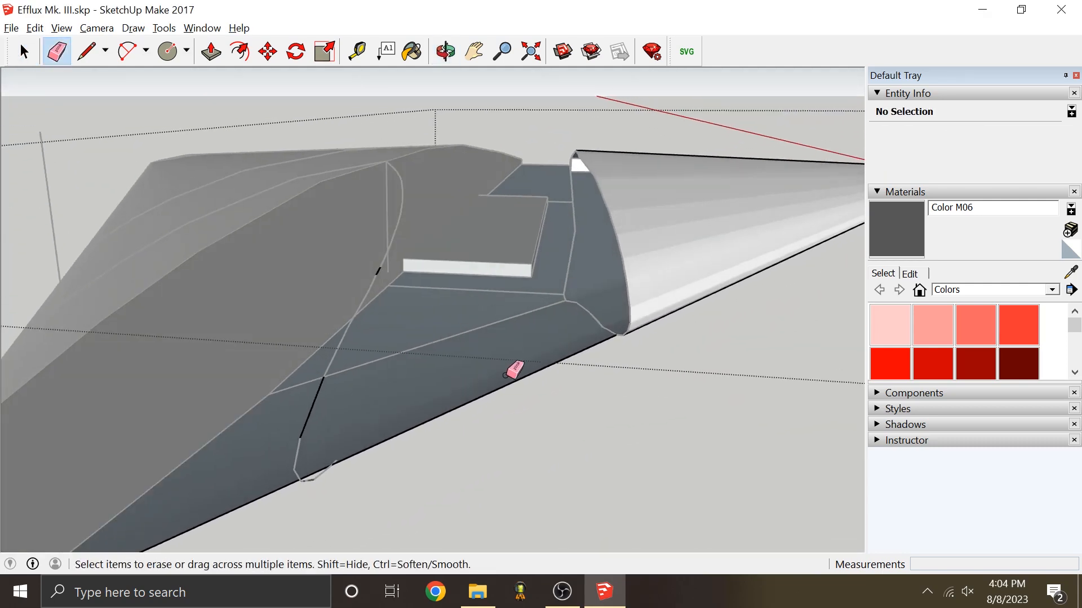
pyautogui.click(539, 372)
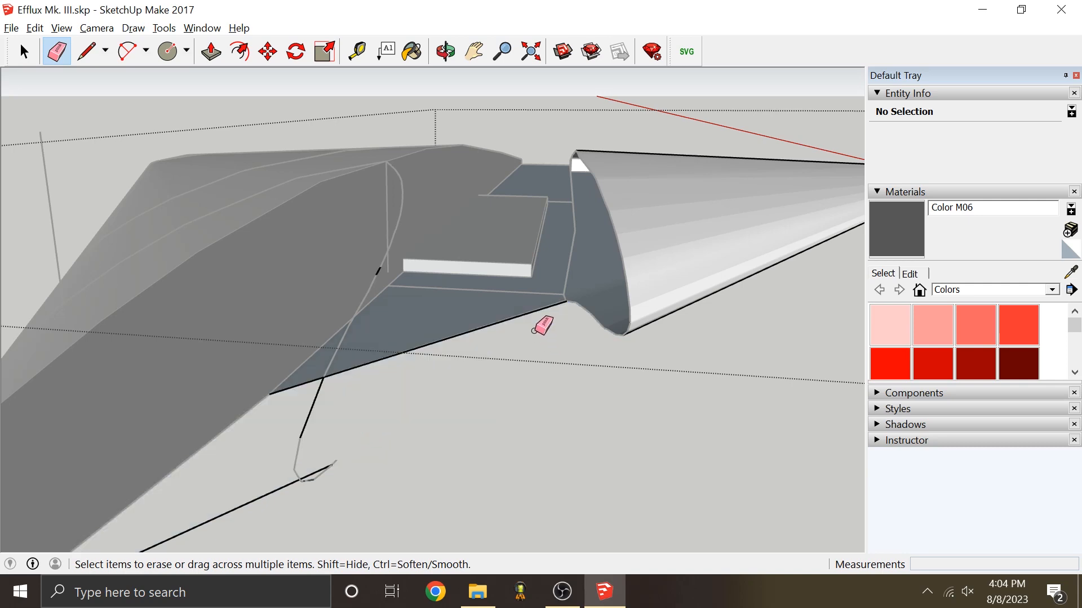
pyautogui.moveTo(535, 331); pyautogui.dragTo(522, 314, button='middle')
pyautogui.moveTo(350, 376)
pyautogui.mouseDown(button='middle')
pyautogui.moveTo(430, 248)
pyautogui.moveTo(684, 280)
pyautogui.moveTo(642, 451)
pyautogui.moveTo(657, 463)
pyautogui.mouseUp(button='middle')
pyautogui.scroll(-3, 478, 389)
# Step: Examine the duct interior from the intake opening back to the engine for leftover wing surfaces
pyautogui.scroll(3, 528, 409)
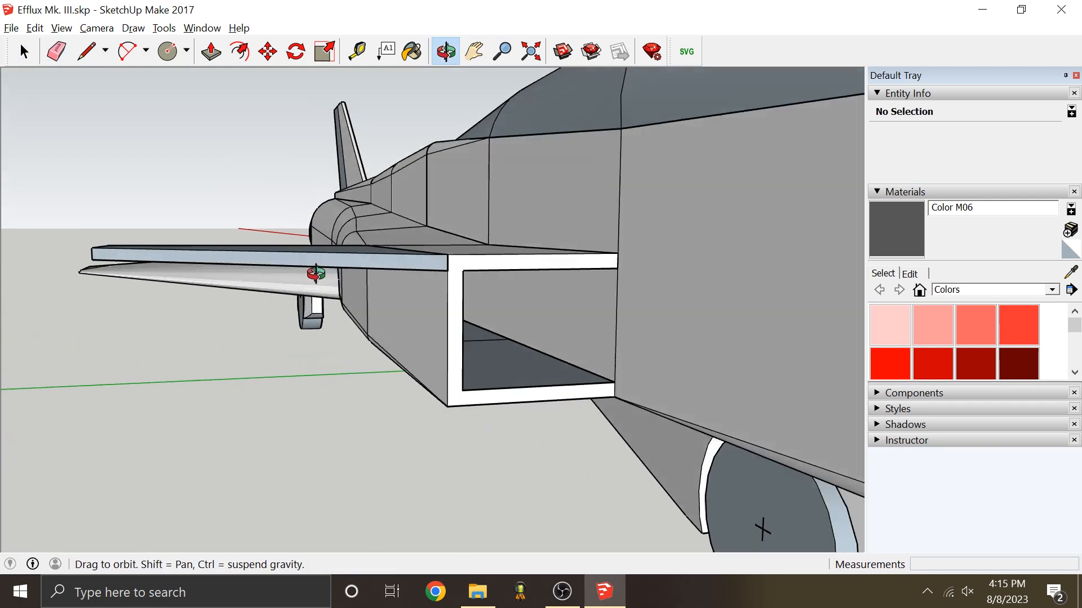
pyautogui.scroll(5, 379, 265)
pyautogui.scroll(4, 507, 285)
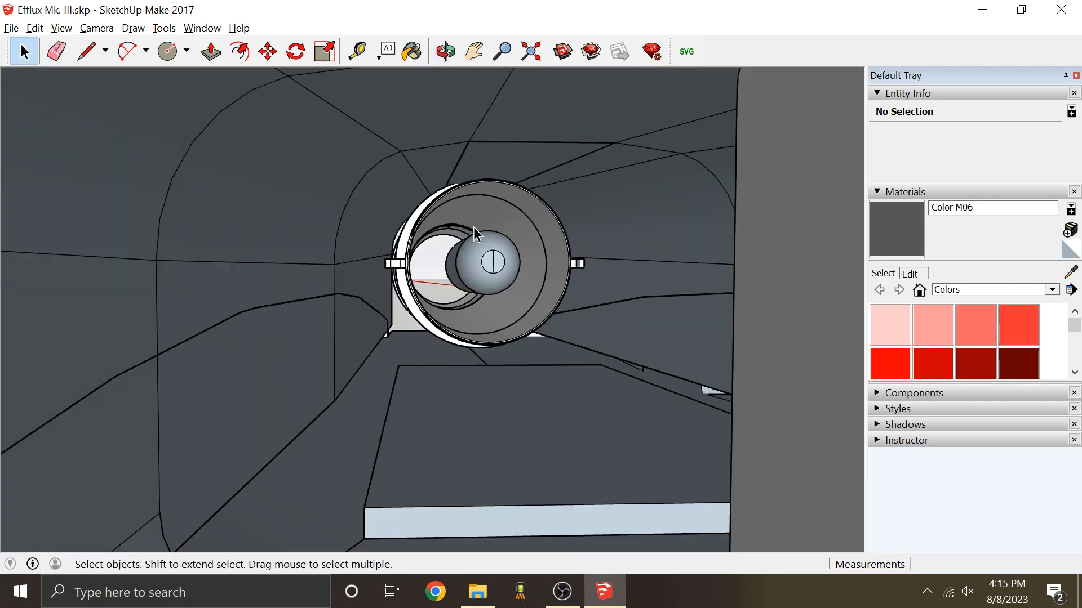
pyautogui.moveTo(476, 234); pyautogui.dragTo(648, 360, button='middle')
pyautogui.scroll(-5, 413, 217)
pyautogui.scroll(-4, 467, 249)
pyautogui.scroll(-7, 480, 217)
pyautogui.scroll(-1, 336, 208)
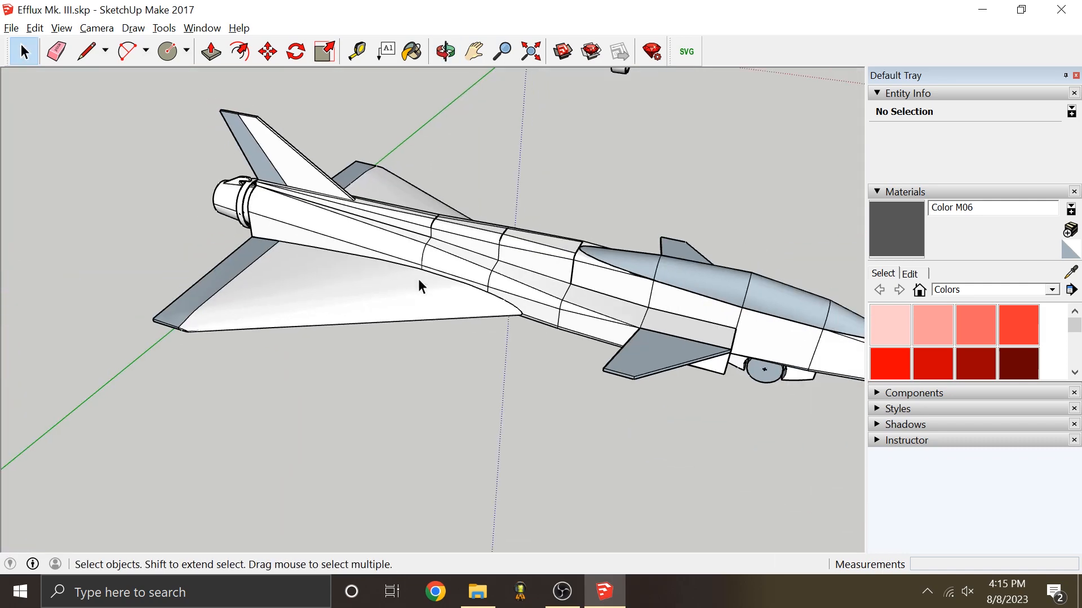
# Step: Open the fuselage group for editing and look over its side panels from the tail to the nose
pyautogui.moveTo(418, 279); pyautogui.dragTo(498, 251, button='middle')
pyautogui.click(493, 216)
pyautogui.scroll(2, 498, 251)
pyautogui.scroll(-2, 657, 249)
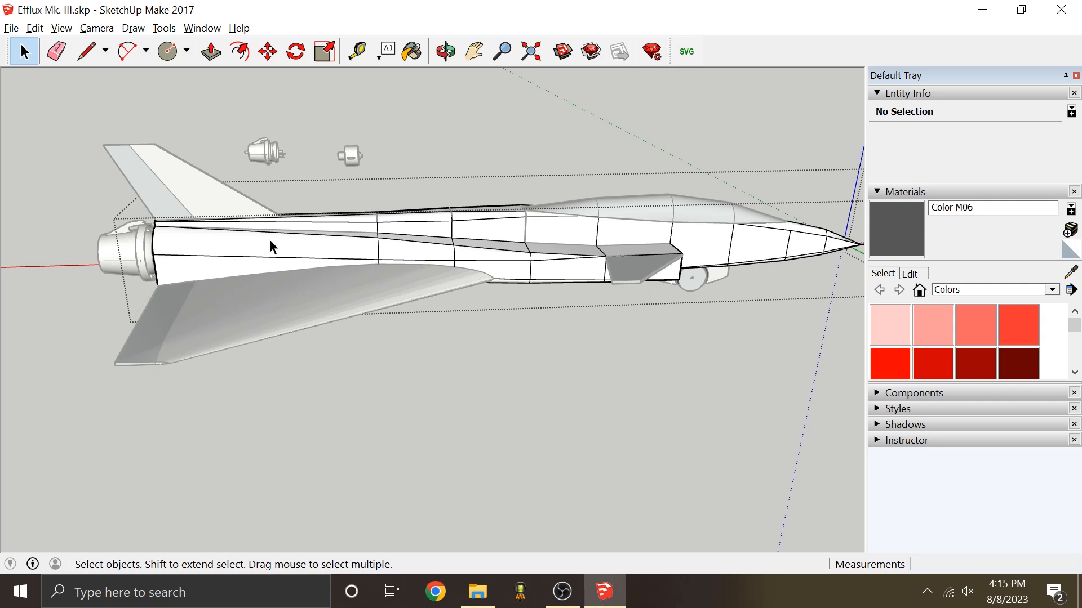
pyautogui.scroll(-1, 269, 239)
pyautogui.scroll(3, 501, 245)
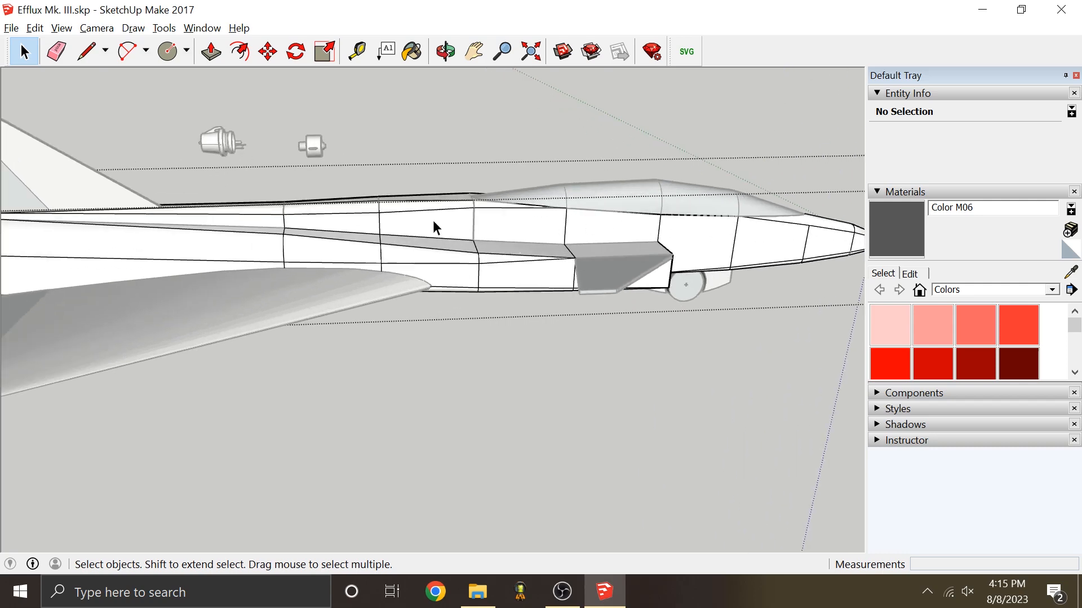
pyautogui.scroll(-2, 573, 218)
pyautogui.scroll(3, 627, 259)
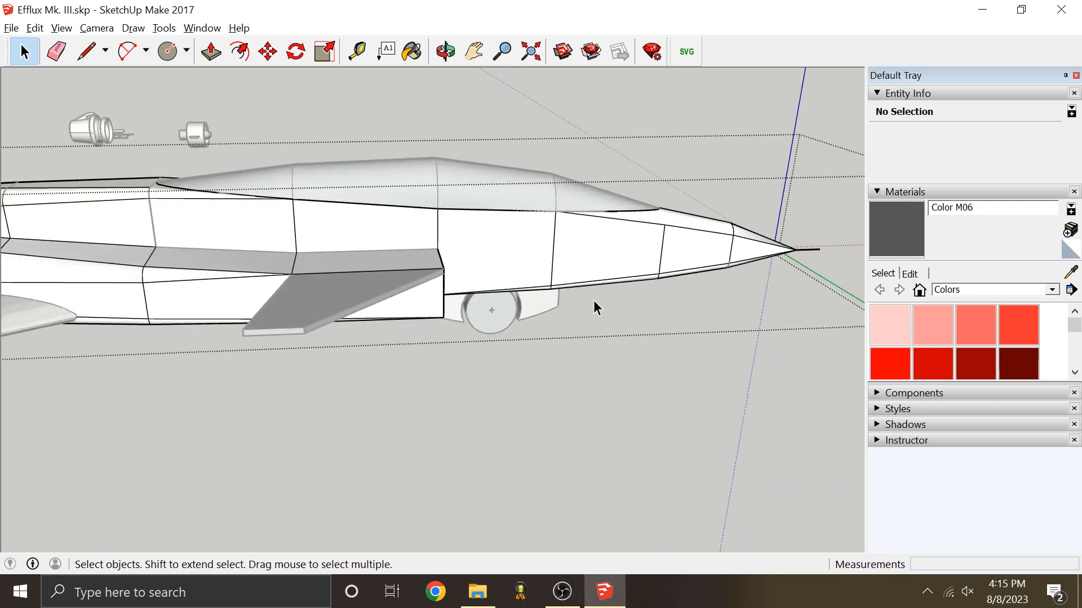
pyautogui.scroll(-2, 756, 239)
pyautogui.scroll(3, 261, 251)
pyautogui.scroll(-1, 326, 256)
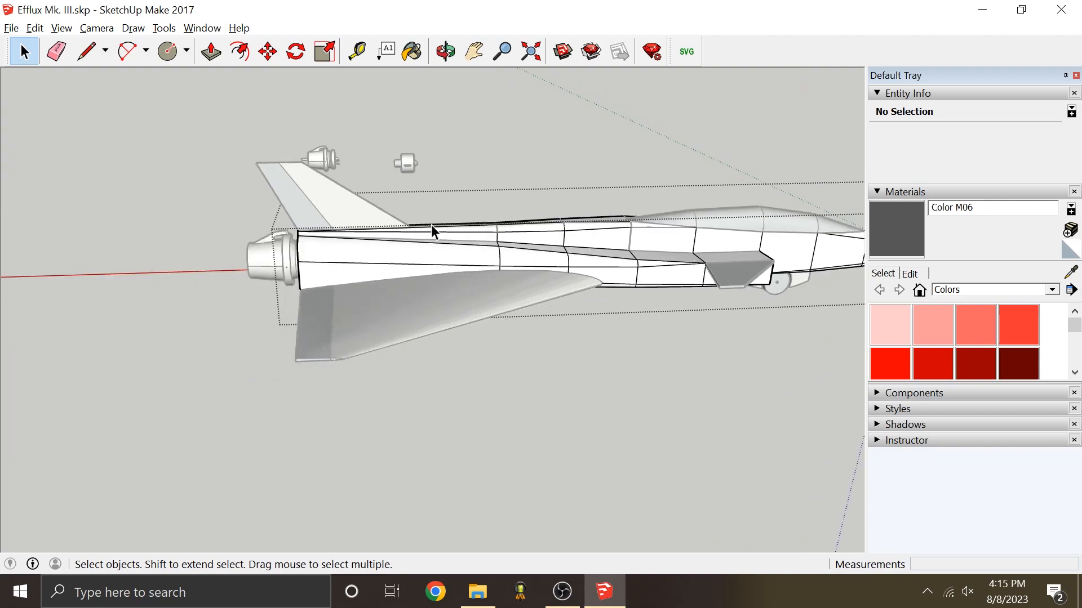
# Step: Select the faces of the central fuselage body from nose to tail and make them a separate group
pyautogui.click(464, 137)
pyautogui.moveTo(575, 282); pyautogui.dragTo(457, 299, button='middle')
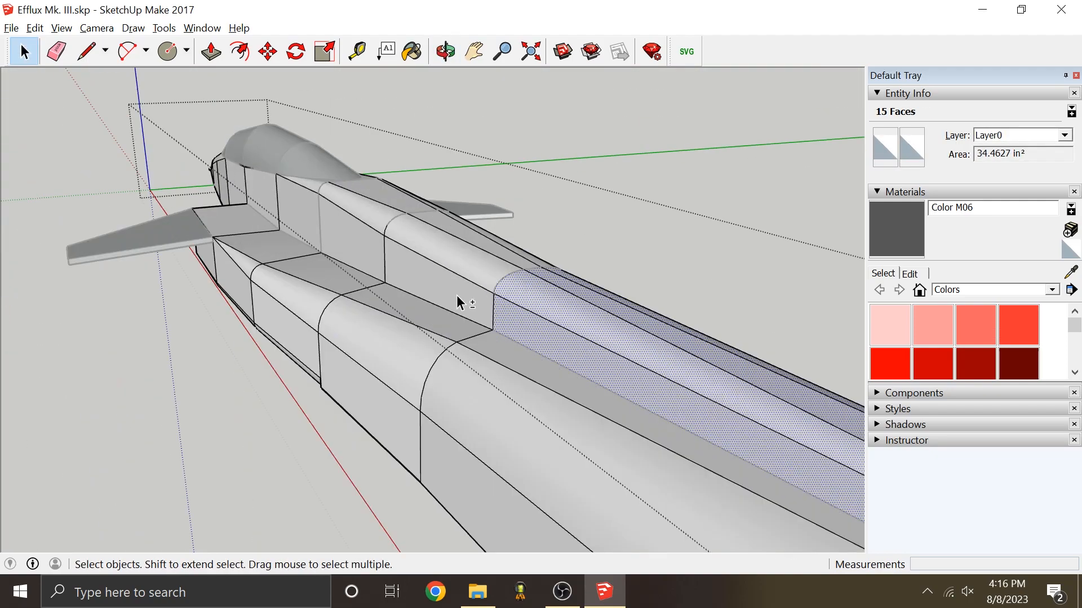
pyautogui.moveTo(456, 298); pyautogui.dragTo(538, 208, button='middle')
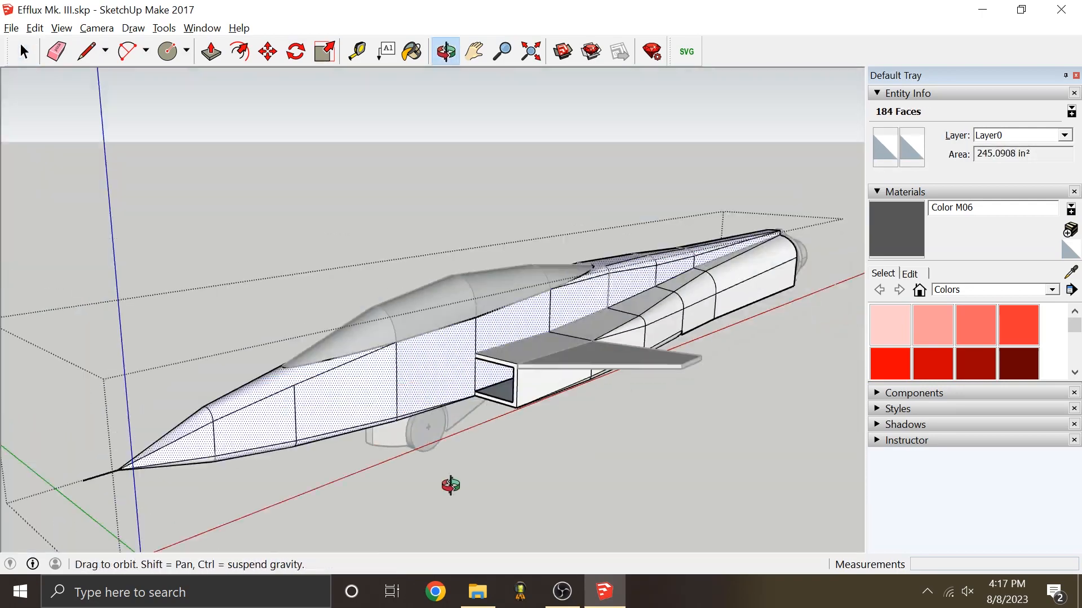
pyautogui.rightClick(395, 246)
pyautogui.moveTo(499, 333)
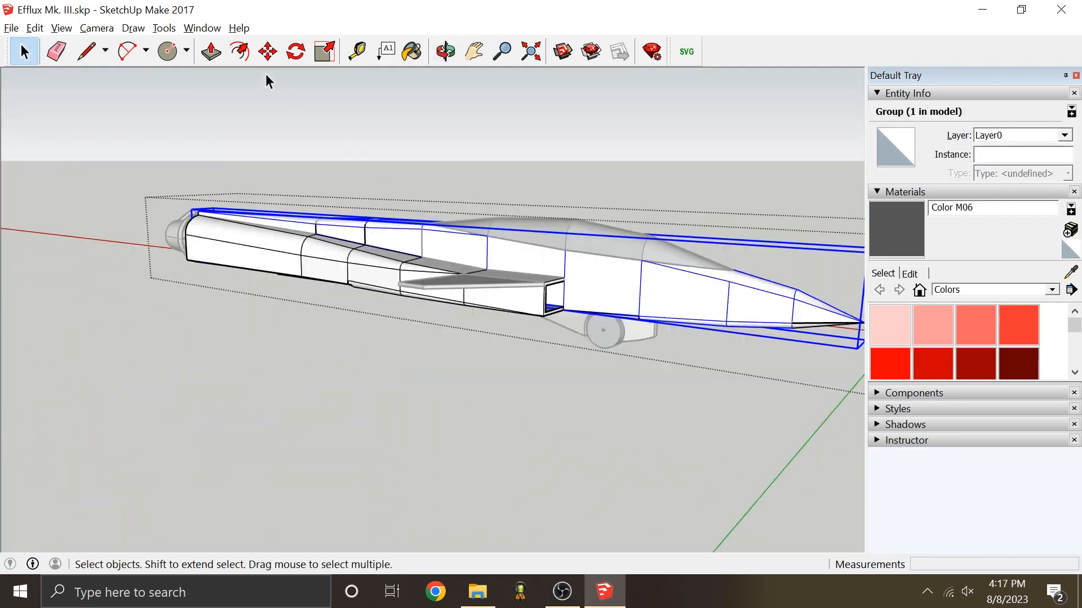
# Step: Try to move the grouped central fuselage body away from the side intake ducts
pyautogui.click(268, 52)
pyautogui.scroll(-3, 307, 254)
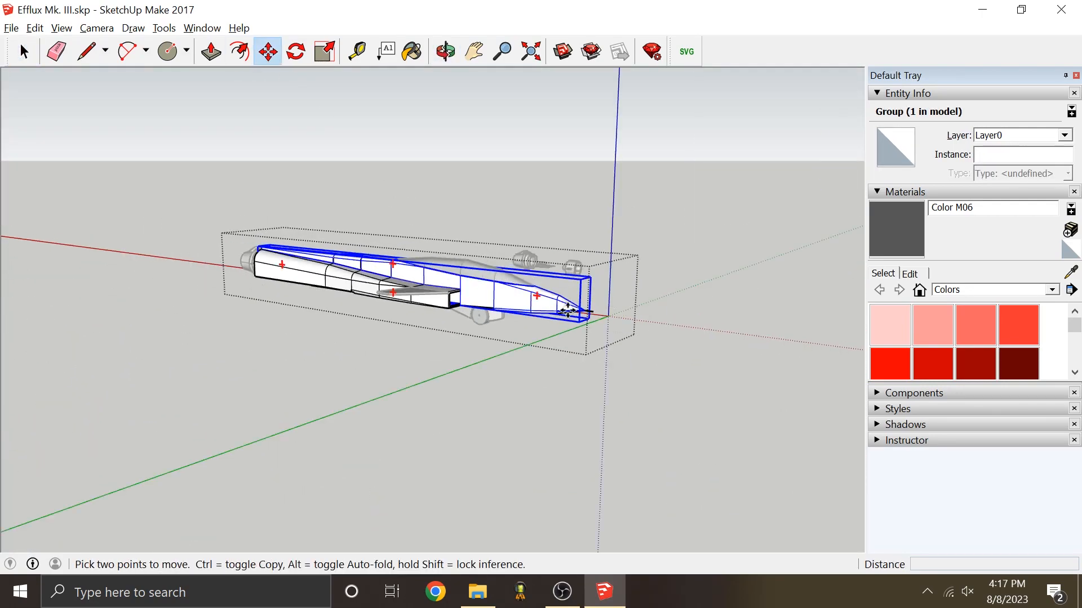
pyautogui.click(539, 208)
pyautogui.scroll(3, 406, 261)
pyautogui.moveTo(405, 260); pyautogui.dragTo(247, 314, button='middle')
pyautogui.hotkey('ctrl', 'z')
pyautogui.moveTo(453, 387); pyautogui.dragTo(543, 247, button='middle')
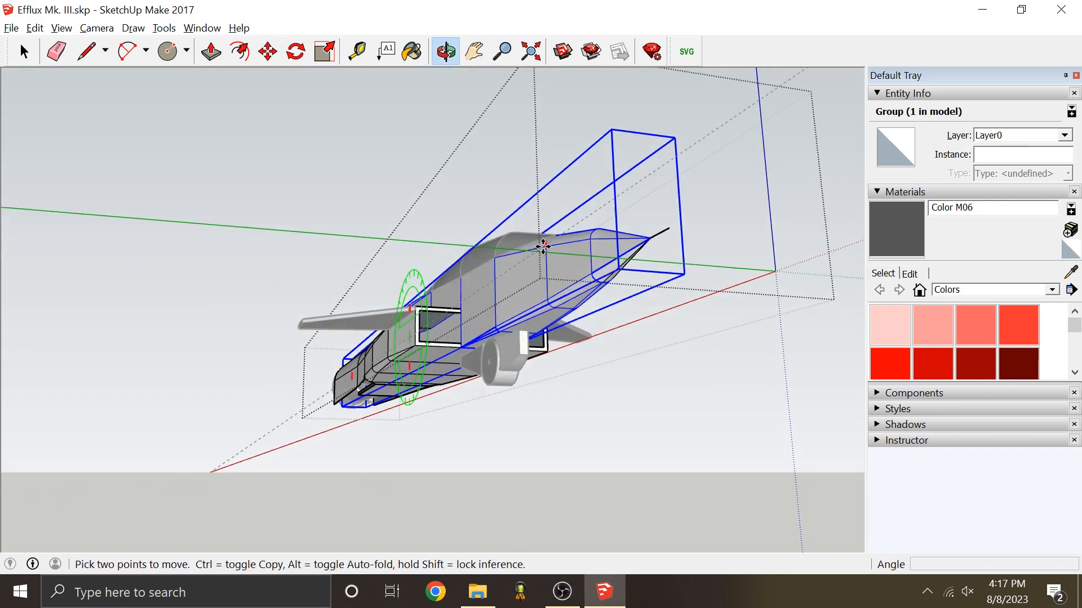
pyautogui.scroll(2, 629, 257)
pyautogui.hotkey('ctrl', 't')
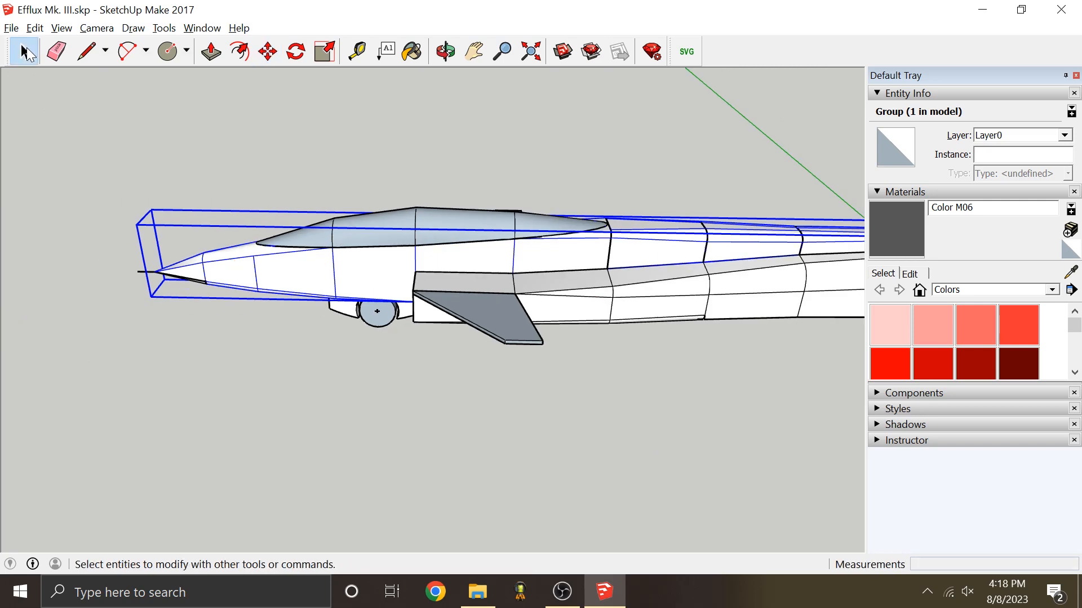
# Step: Hide the grouped central fuselage body and the cockpit canopy above the side intake ducts
pyautogui.rightClick(449, 231)
pyautogui.click(514, 273)
pyautogui.moveTo(514, 272); pyautogui.dragTo(521, 253, button='middle')
pyautogui.doubleClick(519, 245)
pyautogui.scroll(2, 451, 213)
pyautogui.press('Escape')
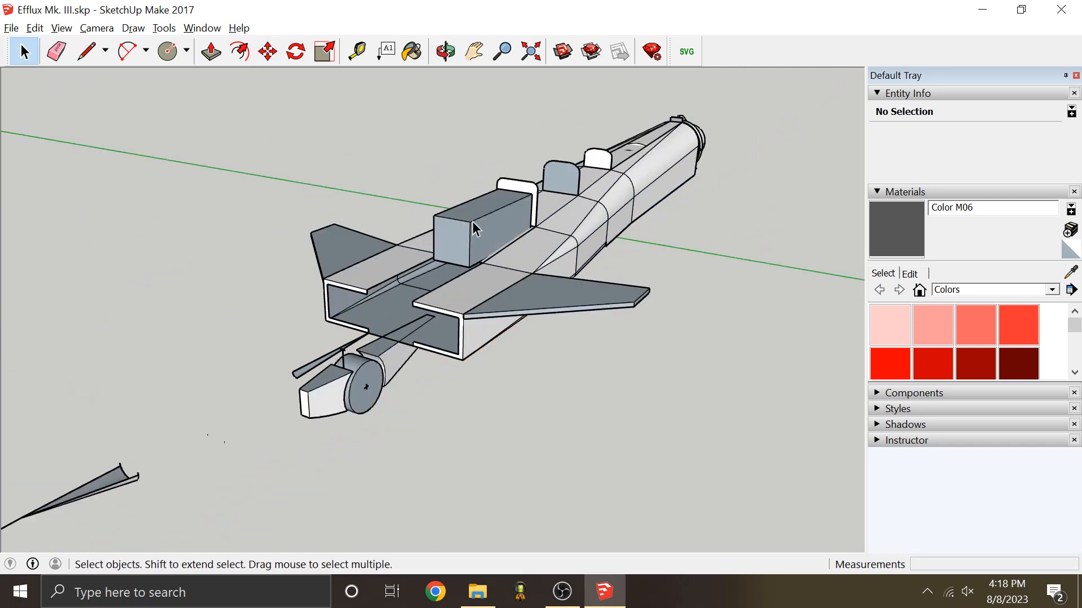
# Step: Try to hide the canards and the front landing gear around the side intake ducts
pyautogui.click(389, 265)
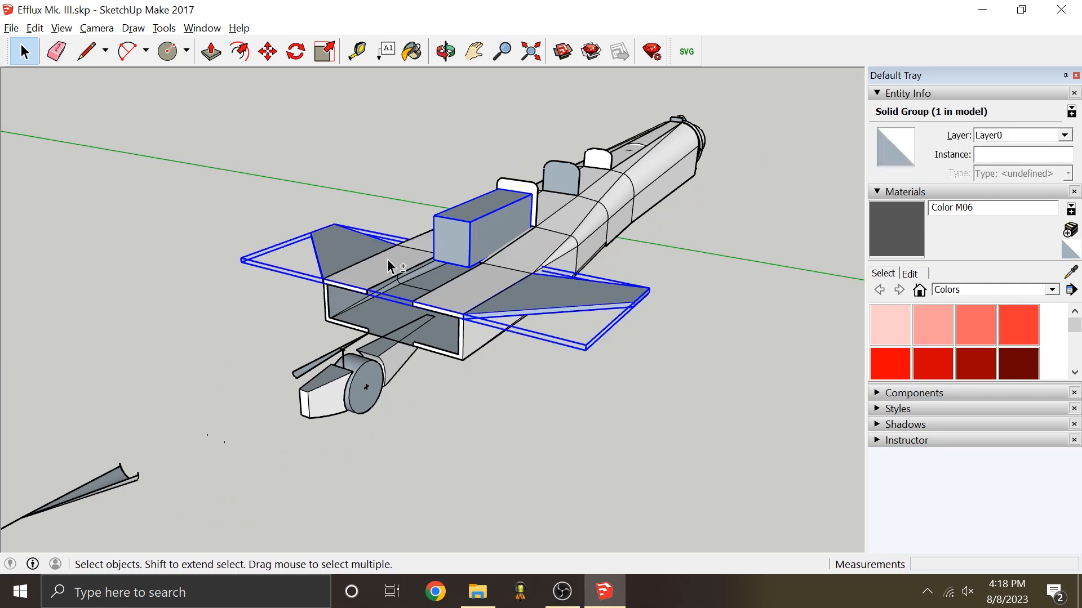
pyautogui.keyDown('shift'); pyautogui.click(394, 364); pyautogui.keyUp('shift')
pyautogui.rightClick(395, 363)
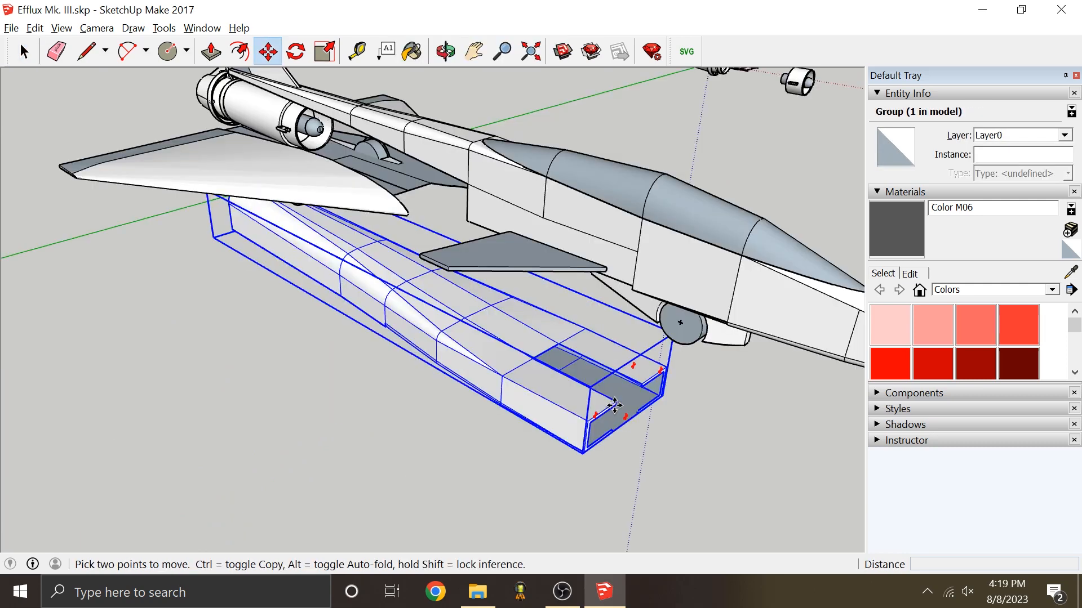
# Step: Try to move the side intake group out below the fuselage, and check the canopy and intake groups
pyautogui.click(616, 404)
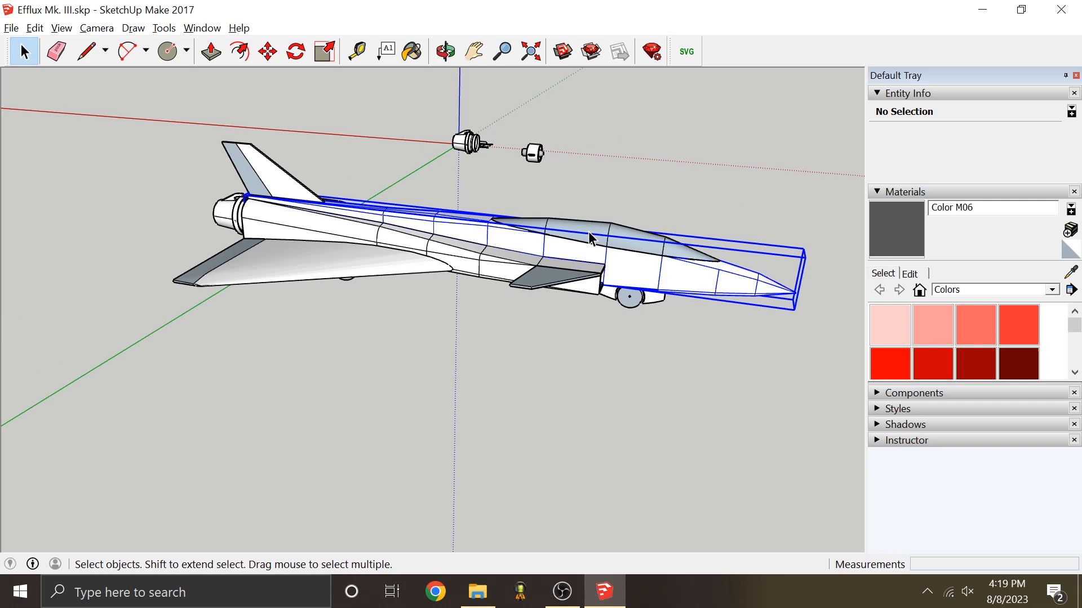
pyautogui.click(589, 232)
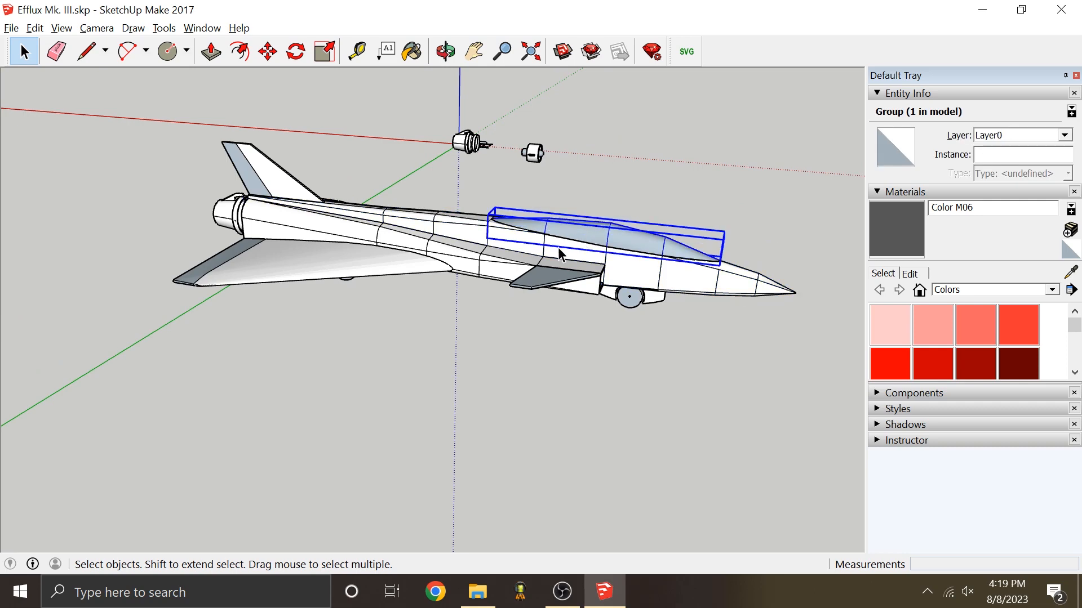
pyautogui.click(479, 257)
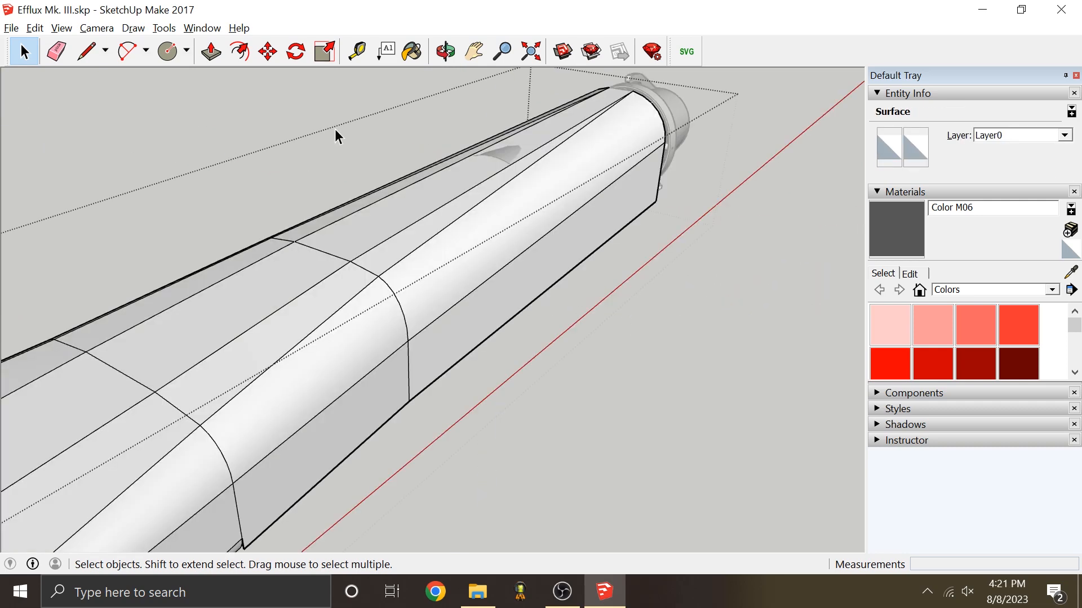
# Step: Inspect the rear fuselage from several sides and select the upper face that the engine casing pokes through
pyautogui.moveTo(336, 135); pyautogui.dragTo(459, 185, button='middle')
pyautogui.click(458, 186)
pyautogui.scroll(3, 295, 220)
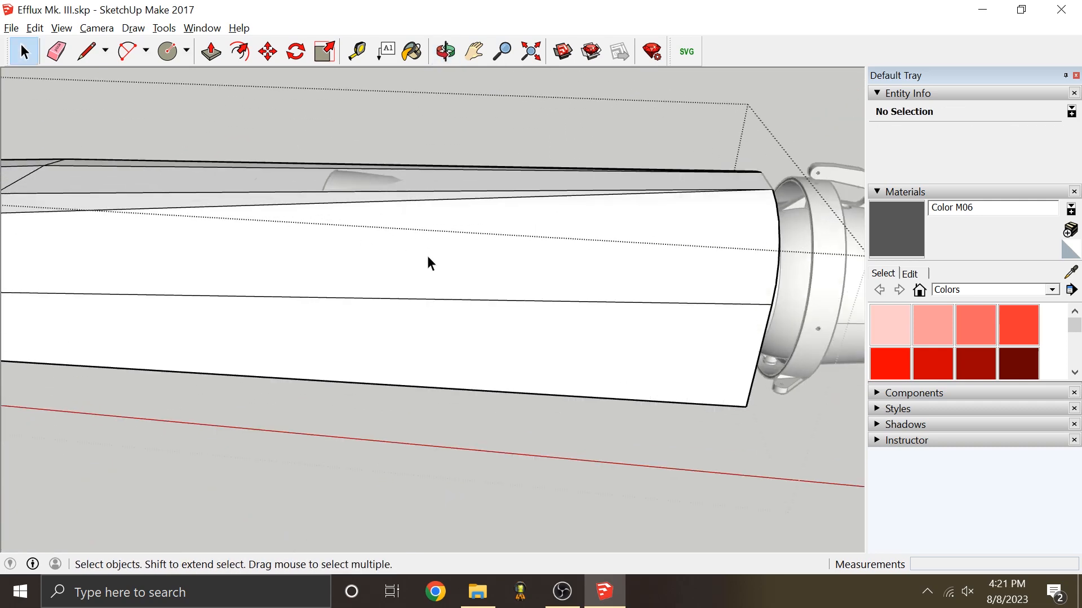
pyautogui.moveTo(427, 256); pyautogui.dragTo(67, 224, button='middle')
pyautogui.scroll(-2, 448, 215)
pyautogui.scroll(3, 440, 223)
pyautogui.click(432, 229)
pyautogui.moveTo(433, 228); pyautogui.dragTo(576, 319, button='middle')
pyautogui.scroll(2, 421, 248)
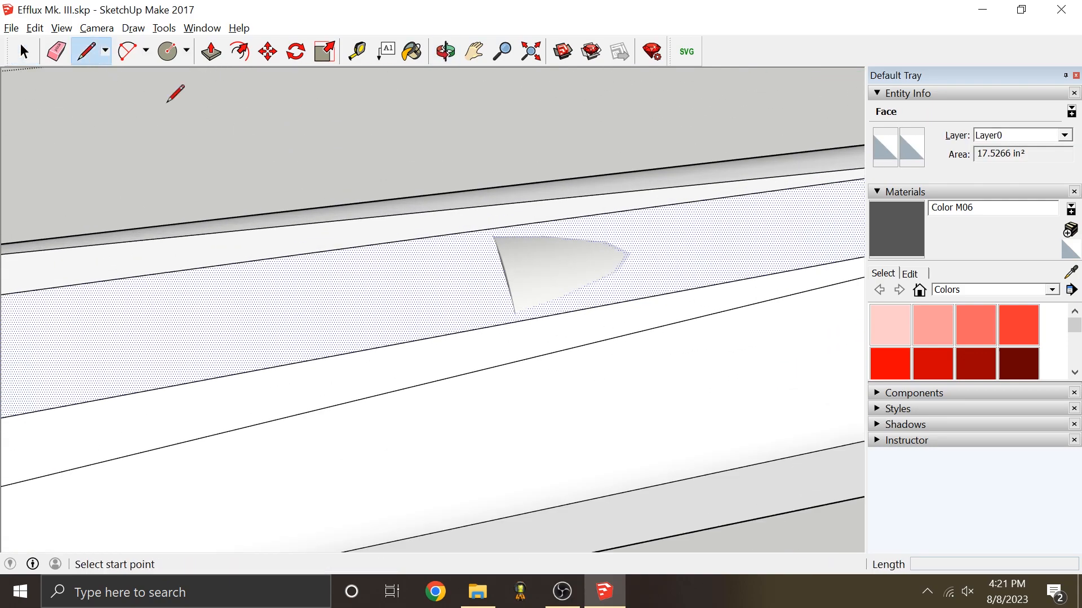
# Step: Hide the pierced upper face to look at the engine inside the fuselage, and undo the hiding
pyautogui.moveTo(176, 92); pyautogui.dragTo(806, 186, button='middle')
pyautogui.scroll(2, 570, 217)
pyautogui.rightClick(492, 264)
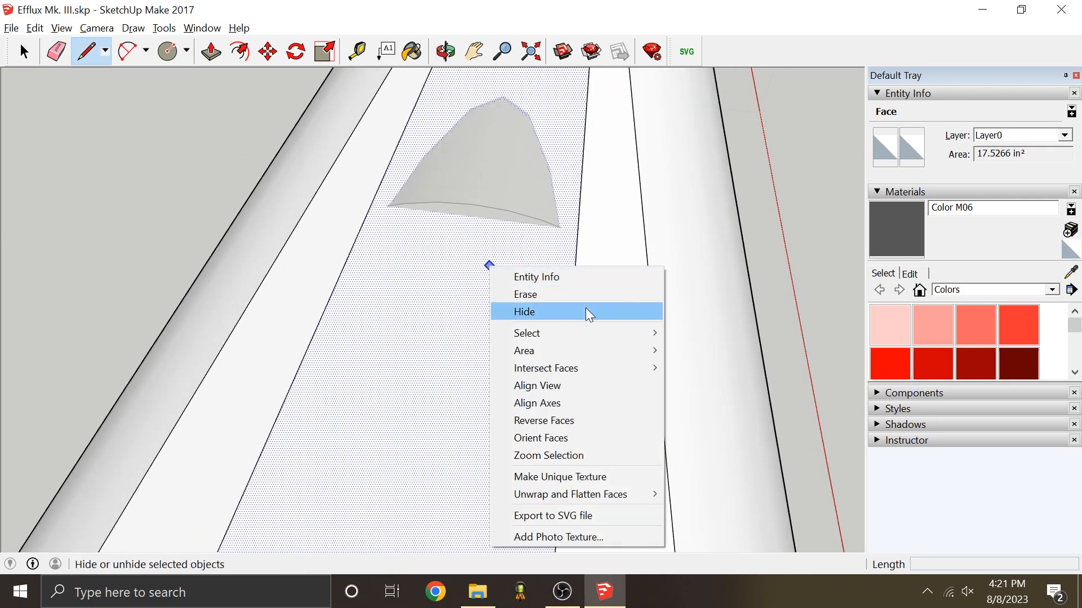
pyautogui.click(586, 308)
pyautogui.moveTo(534, 292); pyautogui.dragTo(465, 160, button='middle')
pyautogui.scroll(3, 434, 340)
pyautogui.hotkey('ctrl', 'z')
pyautogui.moveTo(546, 240); pyautogui.dragTo(509, 193, button='middle')
# Step: Draw a line across the upper rear face along the front edge of the protruding engine casing
pyautogui.press('l')
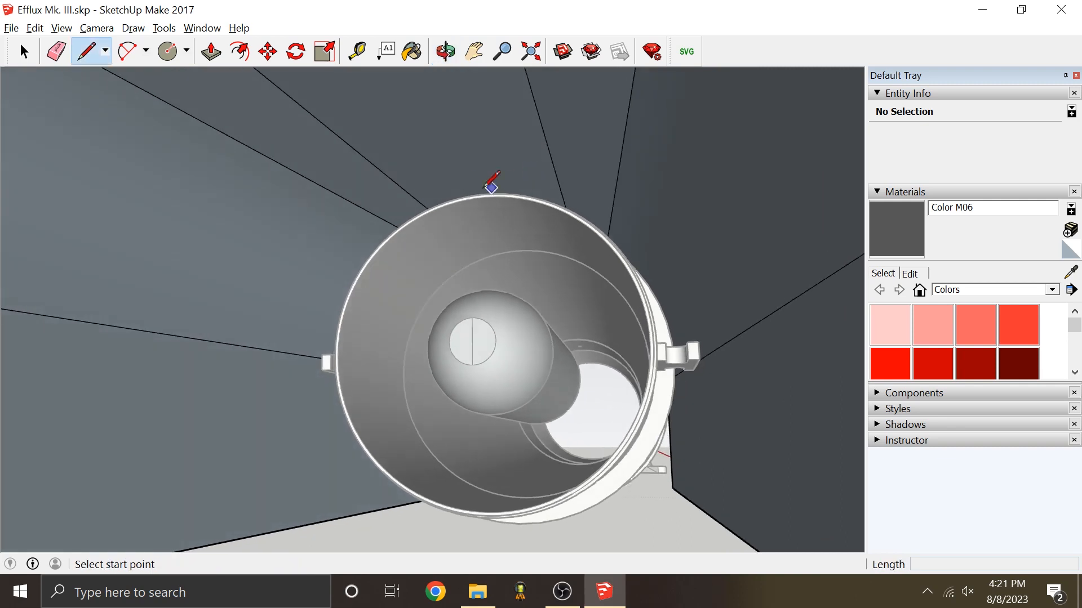
pyautogui.scroll(3, 498, 197)
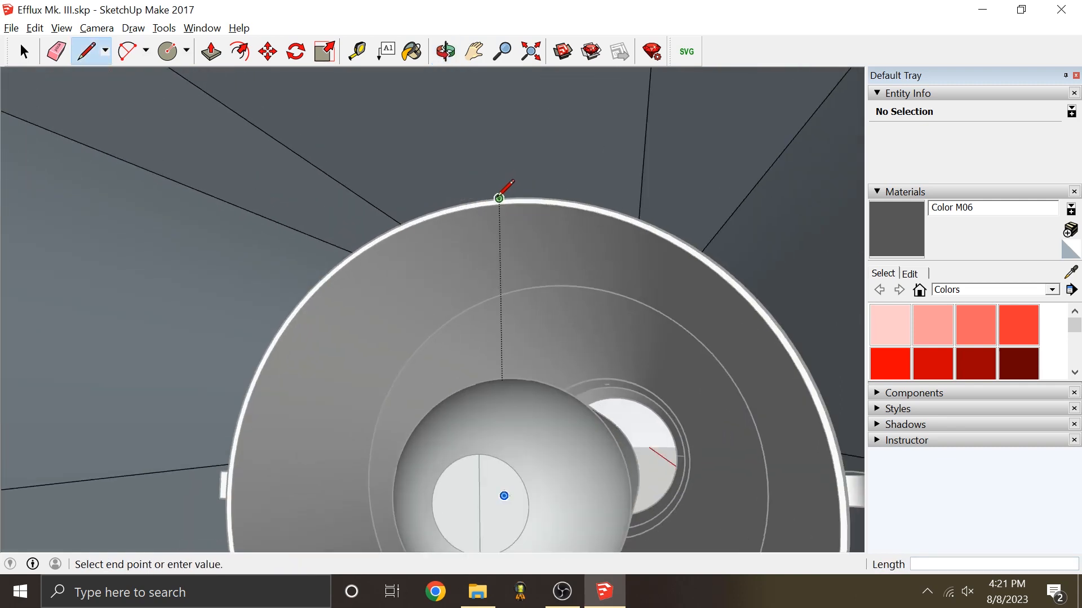
pyautogui.moveTo(499, 196); pyautogui.dragTo(511, 383, button='middle')
pyautogui.scroll(2, 535, 153)
pyautogui.scroll(-3, 516, 353)
pyautogui.scroll(2, 573, 226)
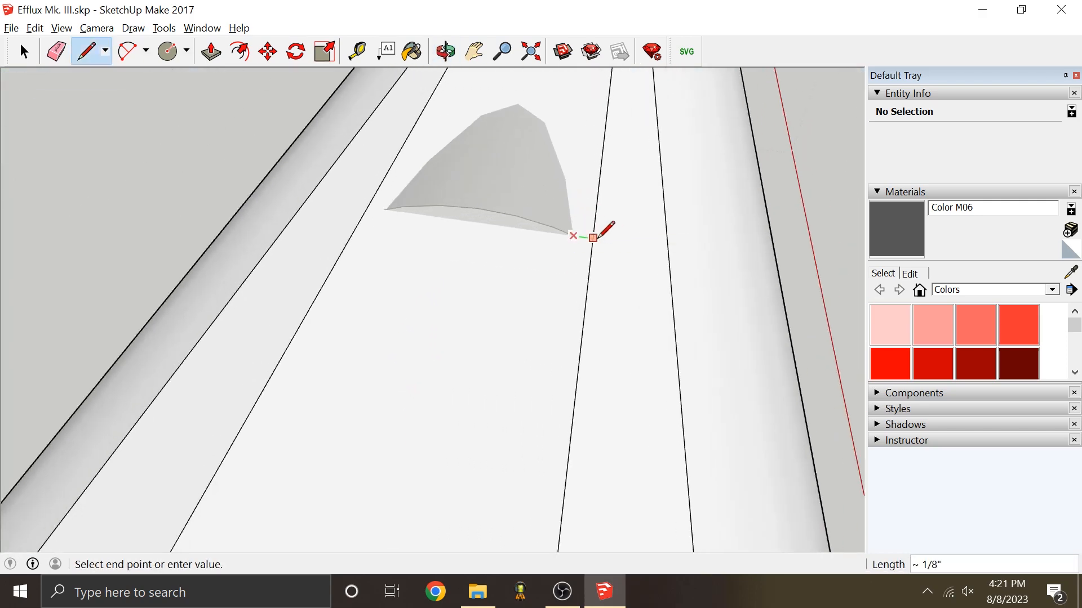
pyautogui.scroll(-3, 507, 338)
pyautogui.scroll(2, 512, 282)
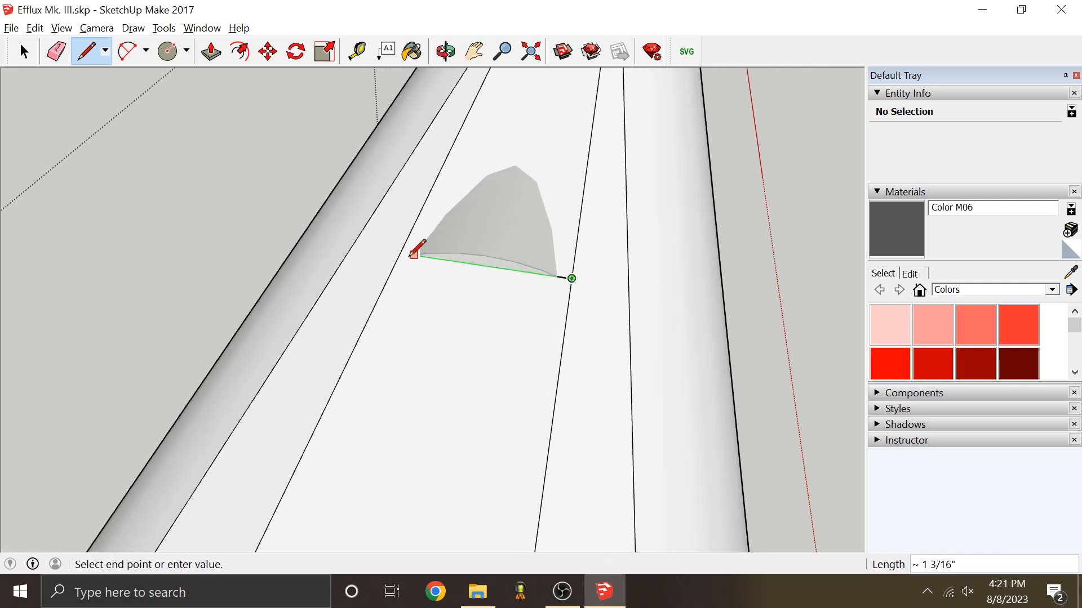
# Step: Close off the area around the protruding casing with a second cross line behind it and erase the enclosed face
pyautogui.scroll(-3, 523, 256)
pyautogui.rightClick(523, 256)
pyautogui.click(565, 300)
pyautogui.moveTo(564, 300); pyautogui.dragTo(449, 208, button='middle')
pyautogui.scroll(-2, 449, 208)
pyautogui.scroll(3, 476, 217)
pyautogui.moveTo(526, 244)
pyautogui.mouseDown(button='middle')
pyautogui.moveTo(626, 151)
pyautogui.moveTo(430, 205)
pyautogui.moveTo(404, 278)
pyautogui.mouseUp(button='middle')
pyautogui.rightClick(372, 268)
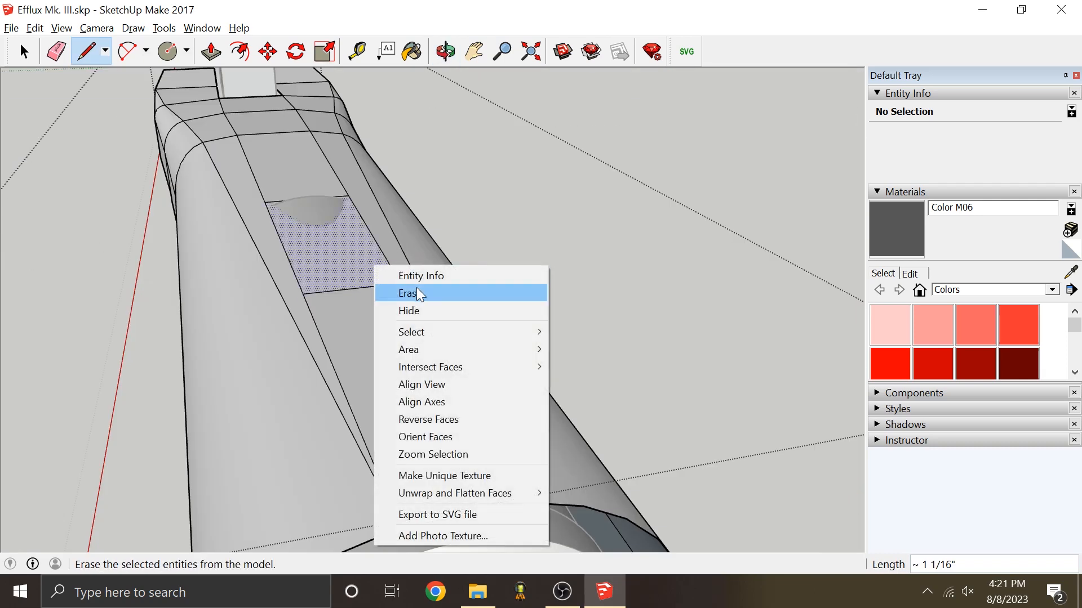
pyautogui.click(411, 292)
# Step: Hide the curved side surface of the rear fuselage to expose the engine inside
pyautogui.moveTo(317, 251)
pyautogui.mouseDown(button='middle')
pyautogui.moveTo(833, 285)
pyautogui.moveTo(688, 255)
pyautogui.mouseUp(button='middle')
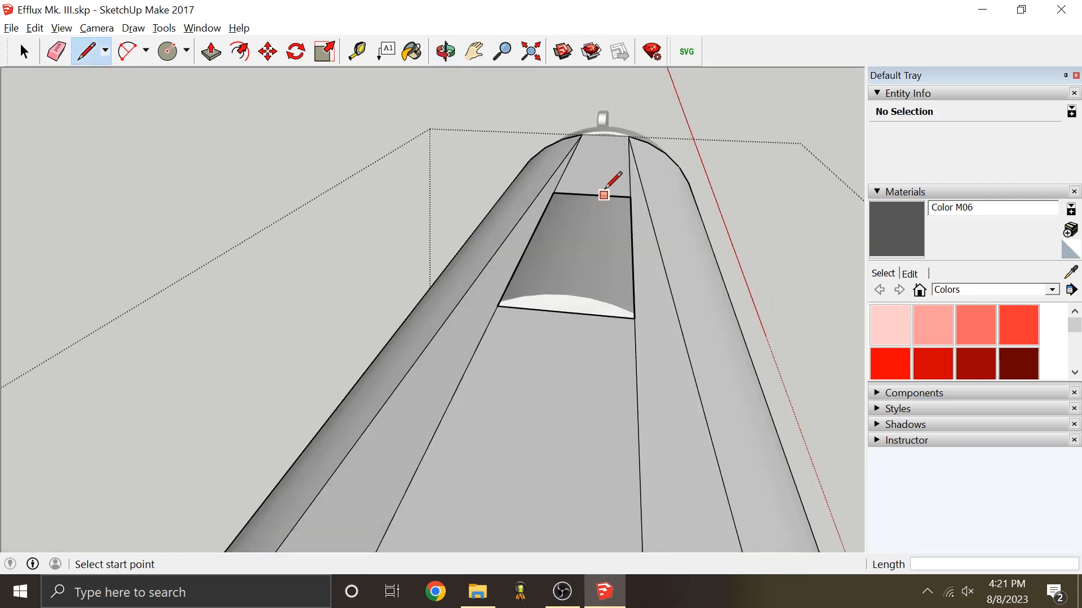
pyautogui.moveTo(614, 269); pyautogui.dragTo(815, 287, button='middle')
pyautogui.scroll(3, 566, 162)
pyautogui.press('space')
pyautogui.rightClick(546, 188)
pyautogui.click(609, 269)
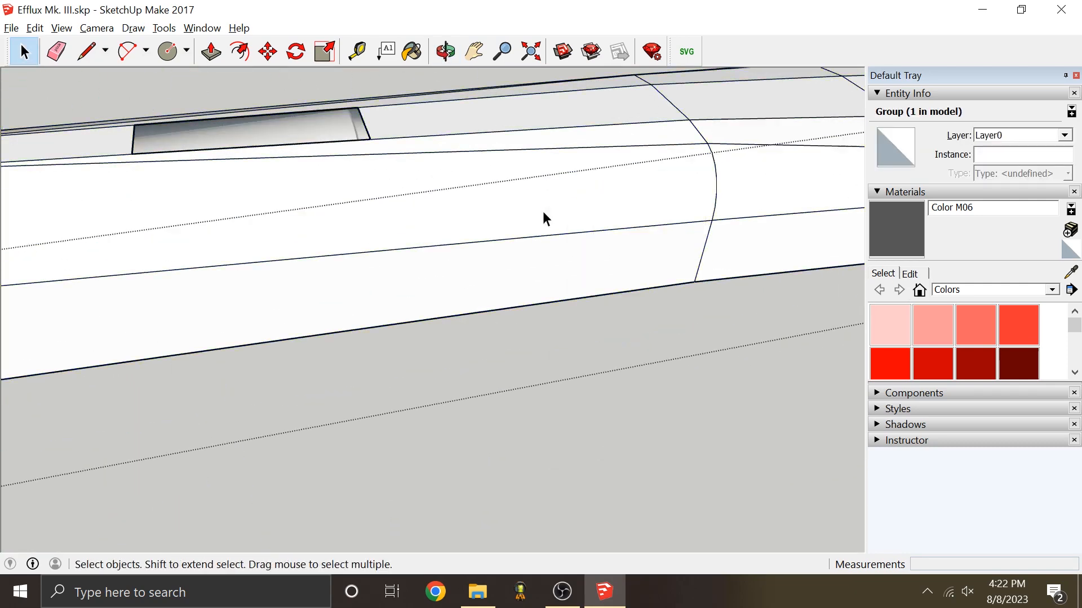
pyautogui.rightClick(568, 205)
pyautogui.click(631, 250)
pyautogui.moveTo(631, 250); pyautogui.dragTo(386, 179, button='middle')
pyautogui.scroll(3, 536, 239)
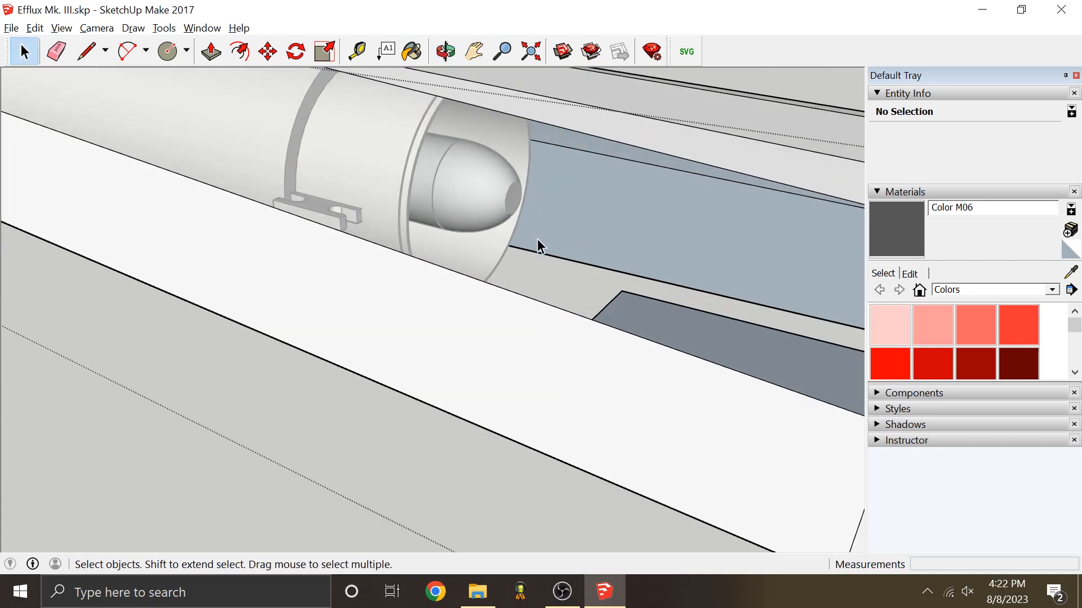
# Step: Trace the front end of the engine's side mounting bracket and extend it into a large vertical plane across the fuselage
pyautogui.moveTo(536, 239); pyautogui.dragTo(575, 367, button='middle')
pyautogui.scroll(3, 449, 271)
pyautogui.scroll(-3, 468, 293)
pyautogui.scroll(2, 434, 304)
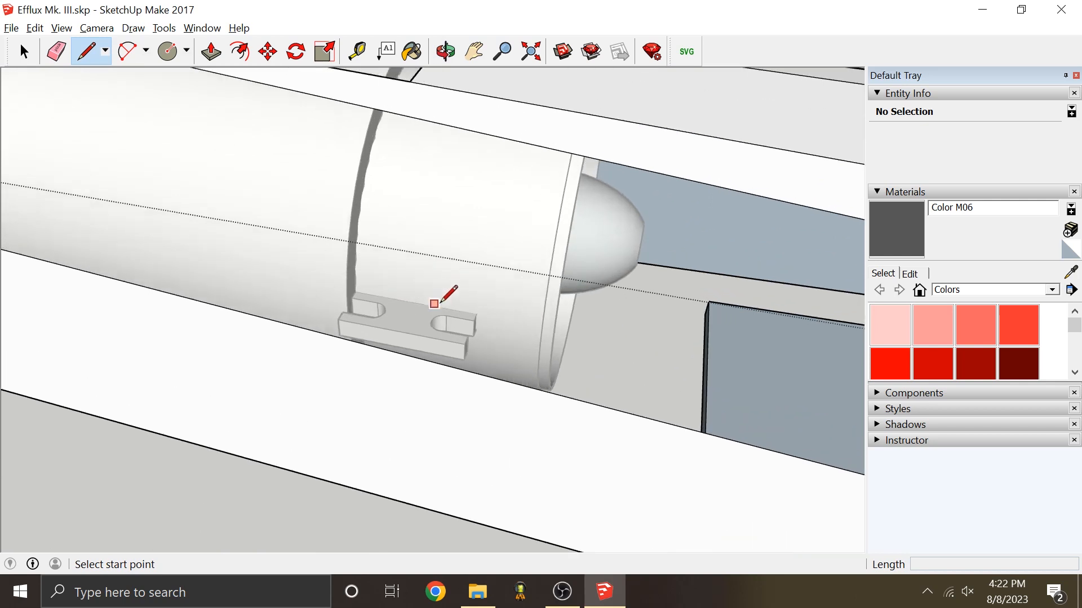
pyautogui.moveTo(502, 325); pyautogui.dragTo(615, 295, button='middle')
pyautogui.scroll(2, 551, 324)
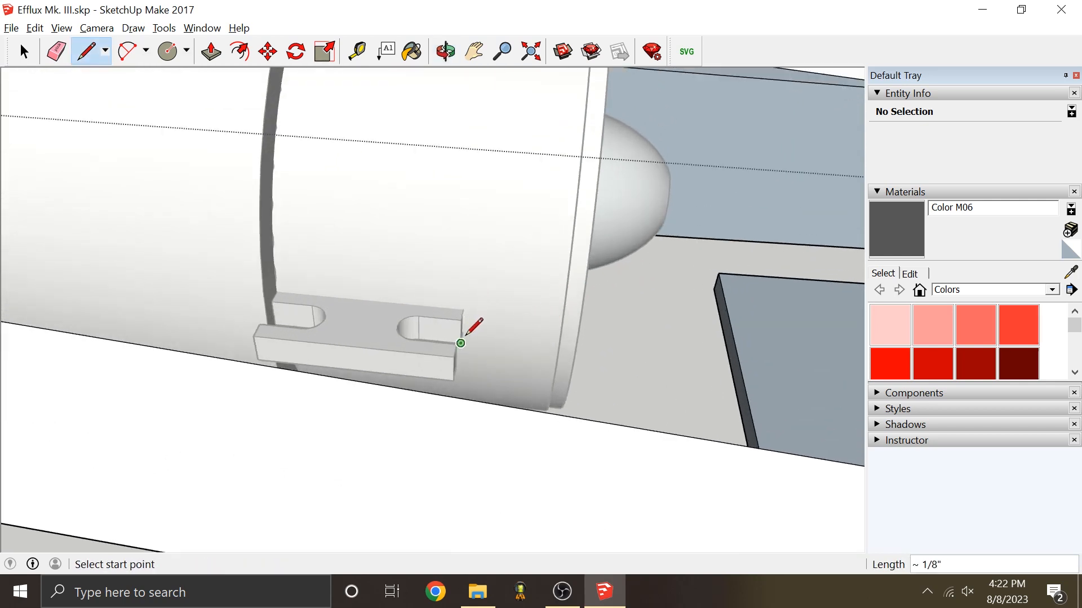
pyautogui.click(453, 380)
pyautogui.scroll(-3, 514, 192)
pyautogui.moveTo(514, 191); pyautogui.dragTo(422, 182, button='middle')
# Step: Select the rear fuselage faces on both sides and intersect them with the large vertical plane
pyautogui.click(219, 285)
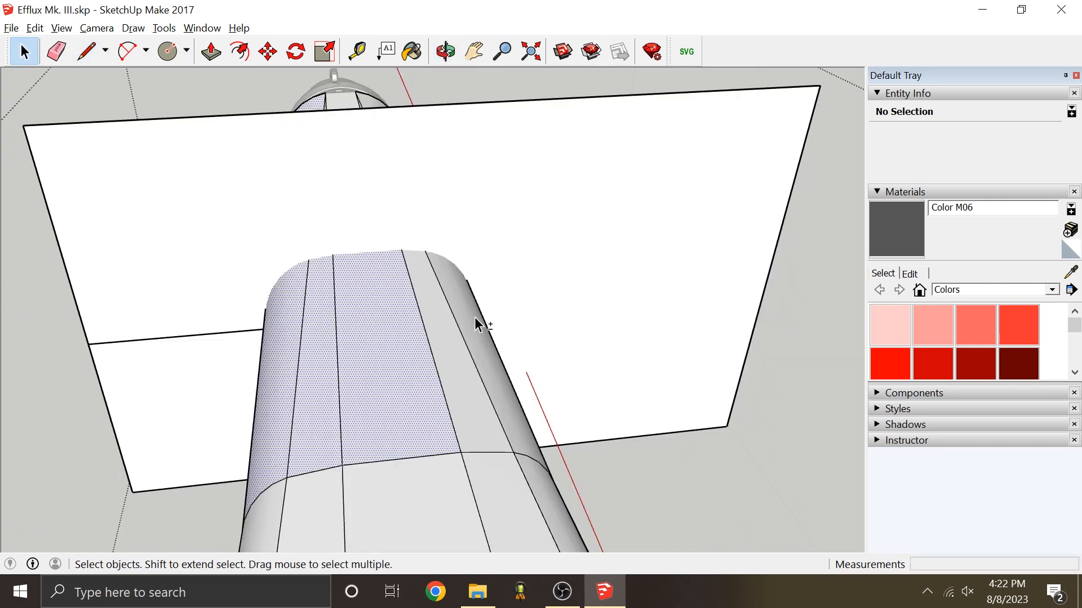
pyautogui.moveTo(478, 325); pyautogui.dragTo(312, 276, button='middle')
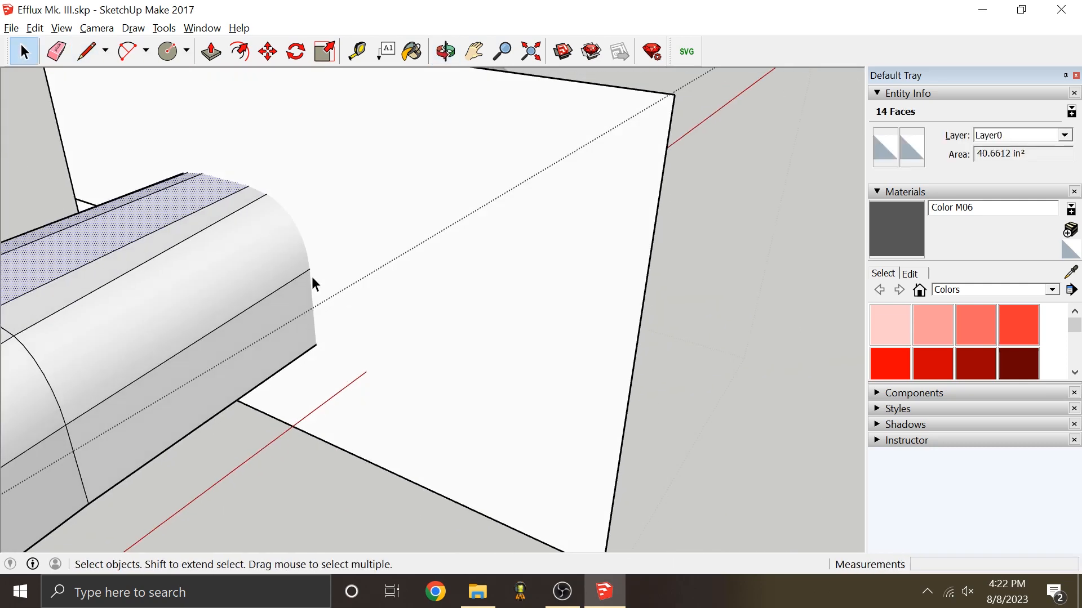
pyautogui.keyDown('shift'); pyautogui.click(205, 225); pyautogui.keyUp('shift')
pyautogui.keyDown('shift'); pyautogui.click(188, 212); pyautogui.keyUp('shift')
pyautogui.keyDown('shift'); pyautogui.click(183, 217); pyautogui.keyUp('shift')
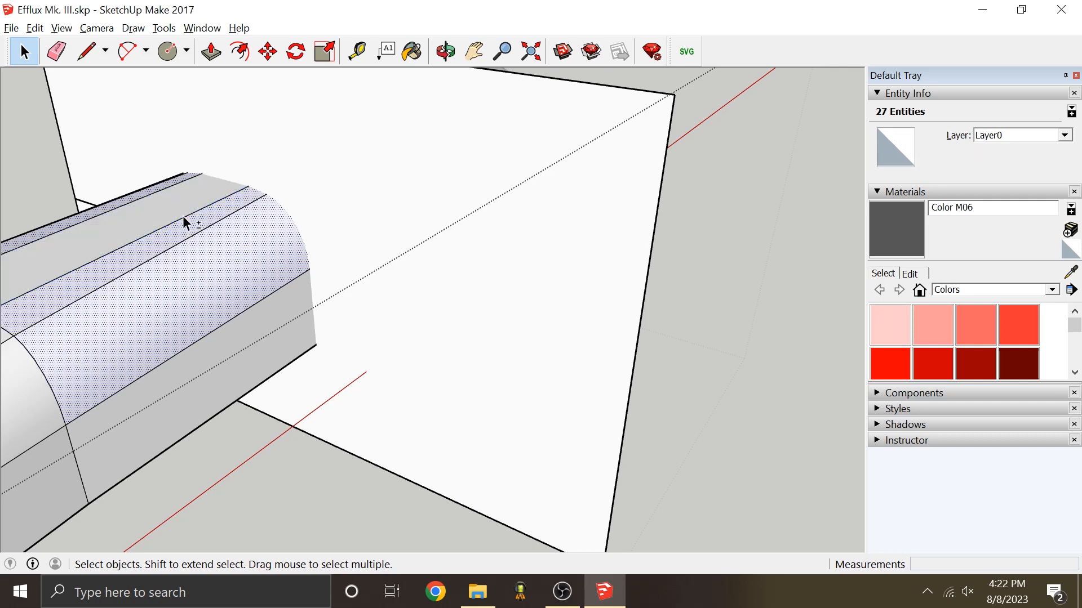
pyautogui.keyDown('shift'); pyautogui.click(263, 333); pyautogui.keyUp('shift')
pyautogui.moveTo(262, 333); pyautogui.dragTo(516, 188, button='middle')
pyautogui.keyDown('shift'); pyautogui.click(490, 243); pyautogui.keyUp('shift')
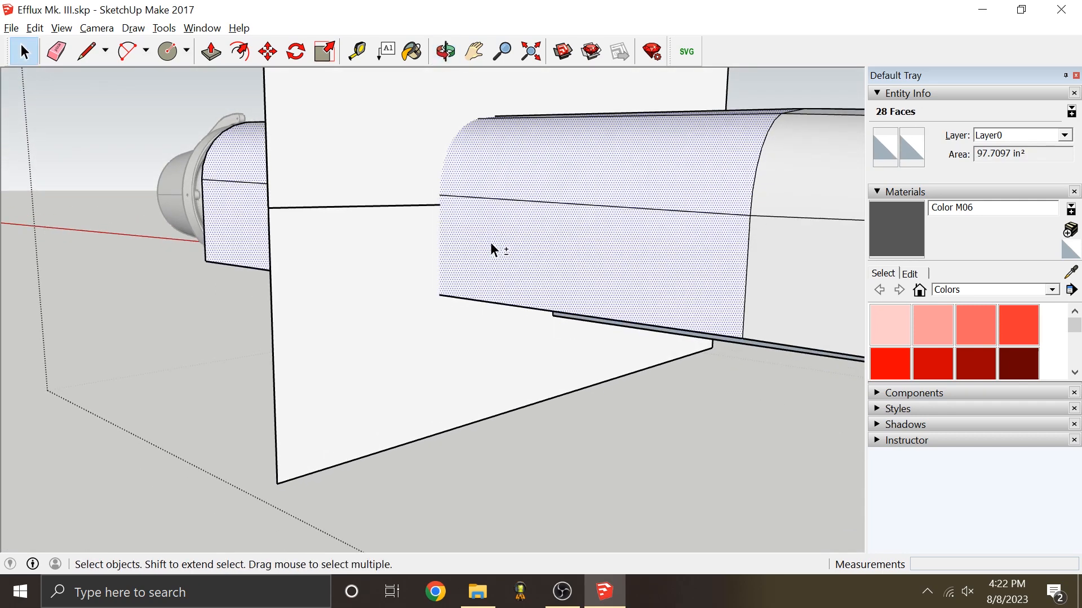
pyautogui.scroll(1, 475, 217)
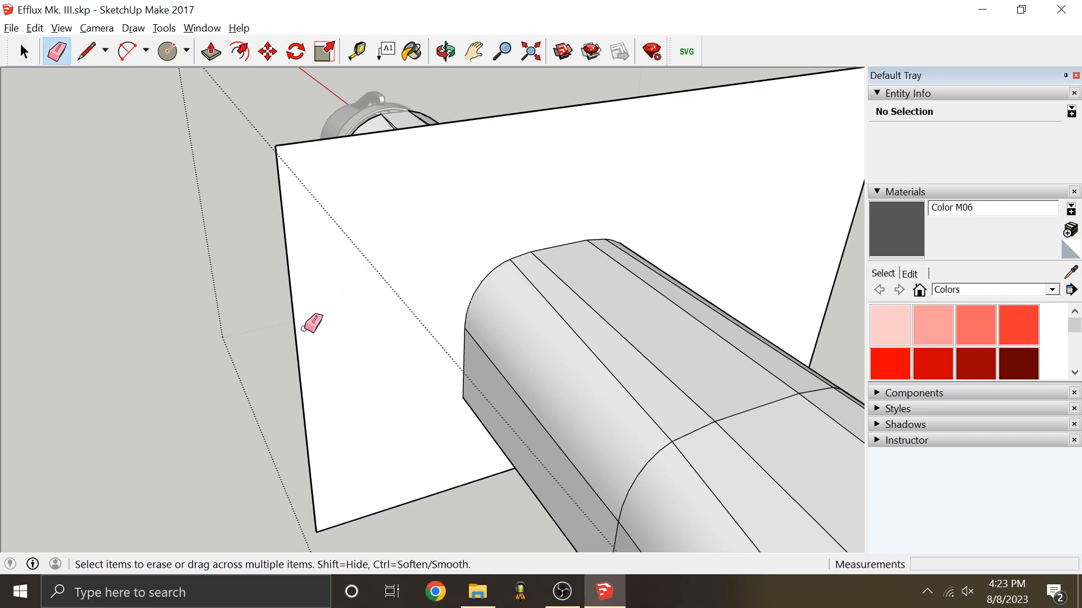
# Step: Erase the large vertical plane and its leftover edges around the rear fuselage
pyautogui.click(295, 329)
pyautogui.moveTo(391, 237); pyautogui.dragTo(633, 280, button='middle')
pyautogui.scroll(-2, 439, 295)
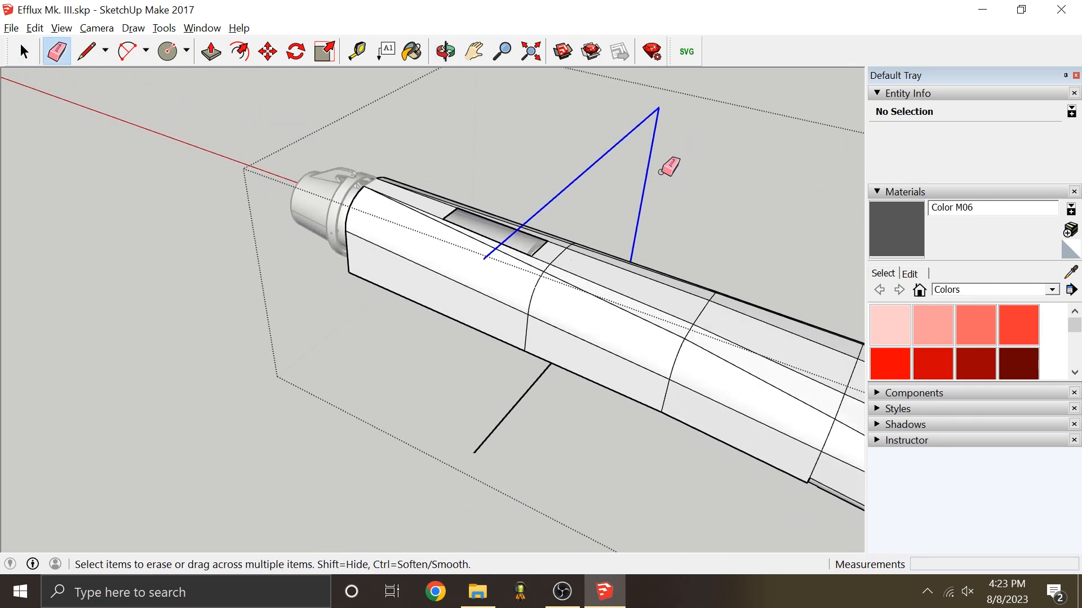
pyautogui.moveTo(661, 172); pyautogui.dragTo(675, 254)
pyautogui.moveTo(496, 399); pyautogui.dragTo(535, 401)
# Step: Close the arched section in front of the engine into a bulkhead with a line about 4 3/16" across its base
pyautogui.scroll(3, 563, 251)
pyautogui.moveTo(569, 284)
pyautogui.mouseDown(button='middle')
pyautogui.moveTo(600, 233)
pyautogui.moveTo(338, 133)
pyautogui.moveTo(367, 145)
pyautogui.mouseUp(button='middle')
pyautogui.scroll(2, 361, 147)
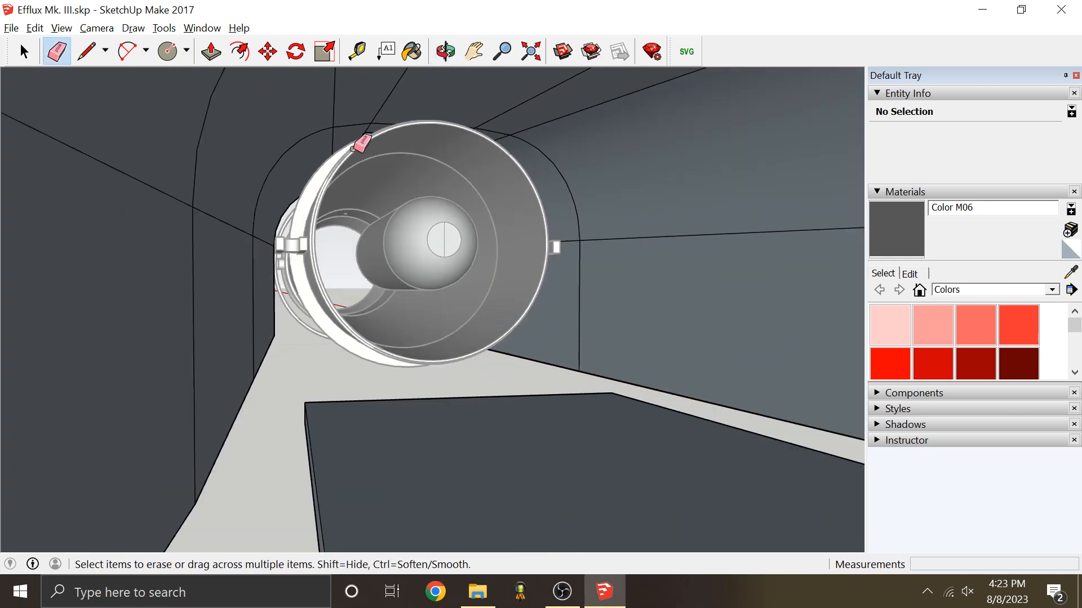
pyautogui.click(87, 52)
pyautogui.moveTo(293, 265)
pyautogui.mouseDown(button='middle')
pyautogui.moveTo(314, 295)
pyautogui.moveTo(276, 385)
pyautogui.mouseUp(button='middle')
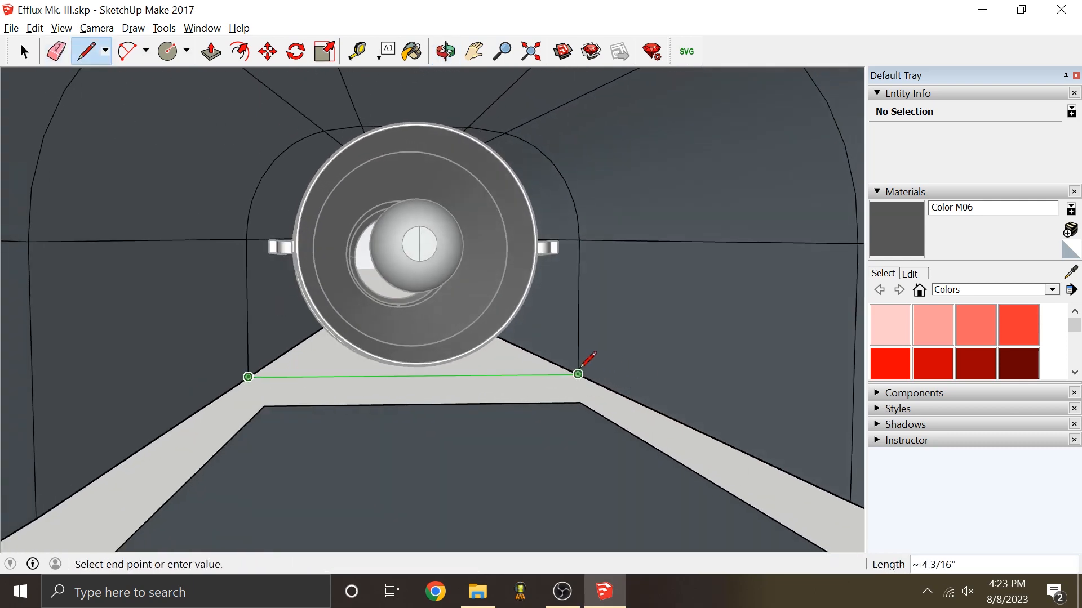
pyautogui.click(578, 374)
# Step: Draw a vertical line about 1/8" long up from the bulkhead's base and offset the outline inward to its end
pyautogui.scroll(2, 276, 345)
pyautogui.click(278, 393)
pyautogui.scroll(2, 279, 389)
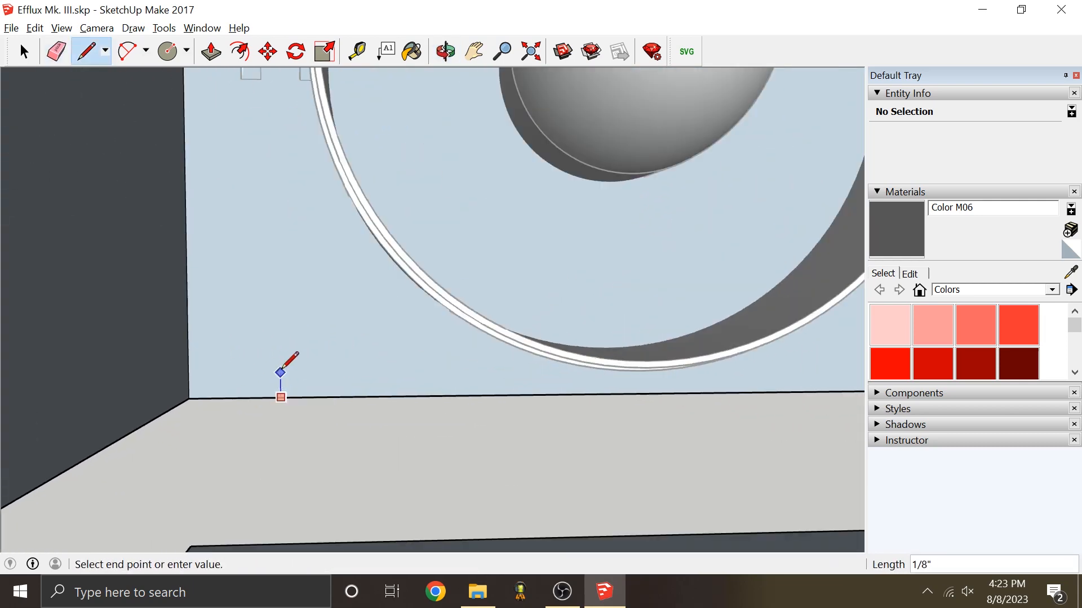
pyautogui.click(278, 361)
pyautogui.press('f')
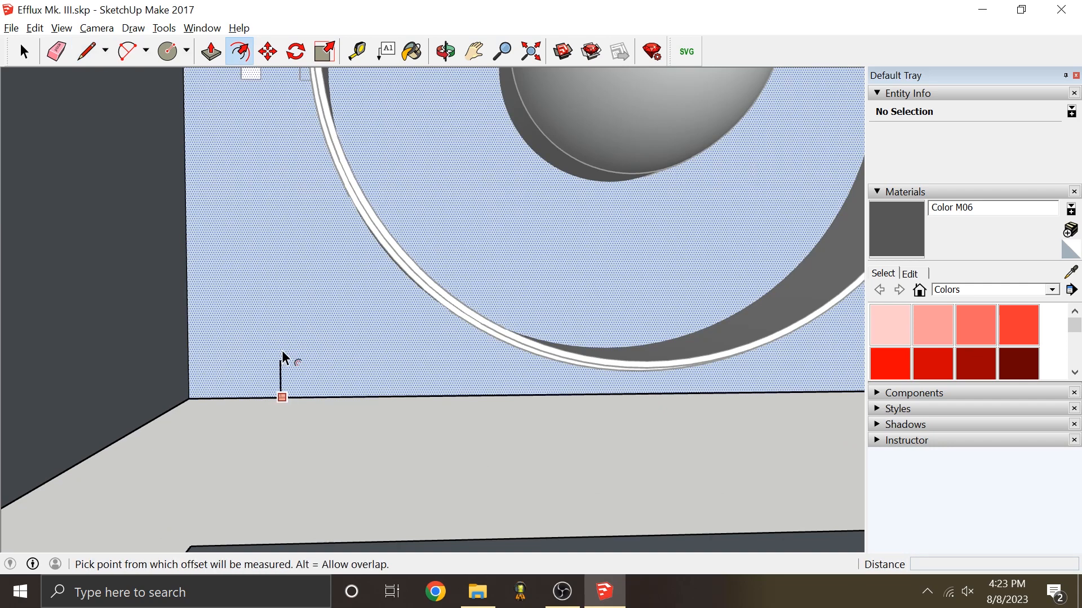
pyautogui.click(280, 353)
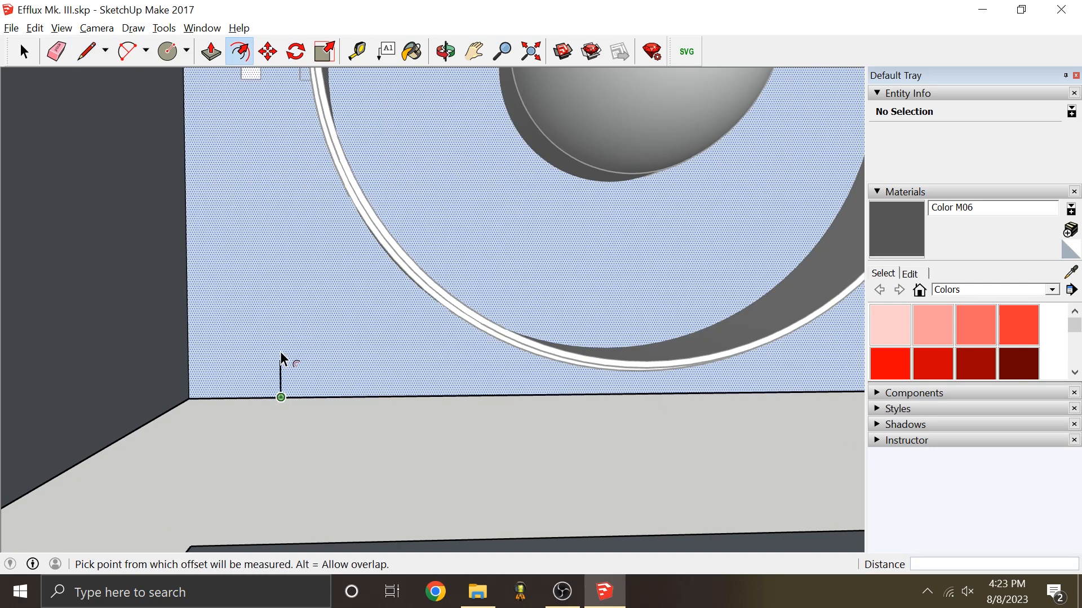
pyautogui.click(281, 361)
pyautogui.scroll(-3, 300, 358)
pyautogui.moveTo(299, 358); pyautogui.dragTo(295, 360, button='middle')
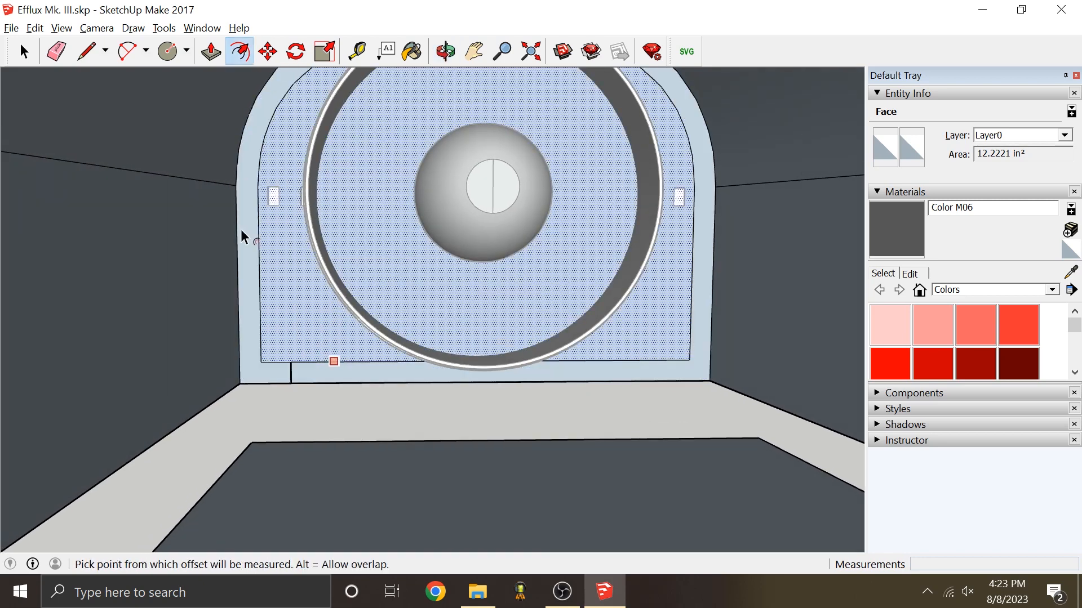
# Step: Remove the border strip outside the offset outline of the bulkhead
pyautogui.click(87, 51)
pyautogui.scroll(-2, 441, 384)
pyautogui.scroll(2, 408, 255)
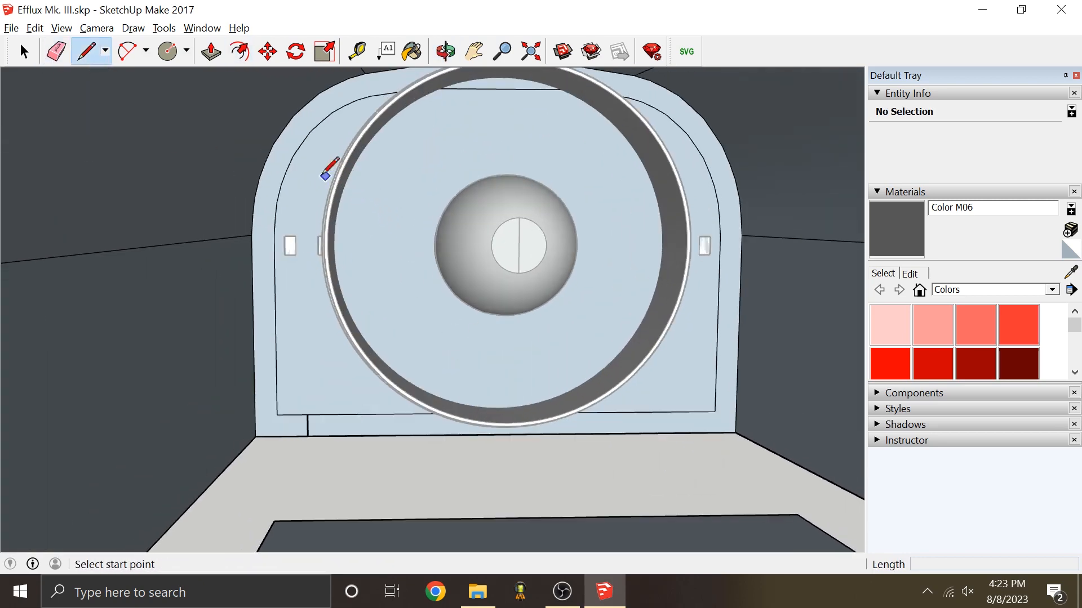
pyautogui.rightClick(317, 174)
pyautogui.moveTo(377, 119)
pyautogui.mouseDown(button='middle')
pyautogui.moveTo(386, 116)
pyautogui.moveTo(381, 150)
pyautogui.moveTo(664, 228)
pyautogui.moveTo(626, 224)
pyautogui.mouseUp(button='middle')
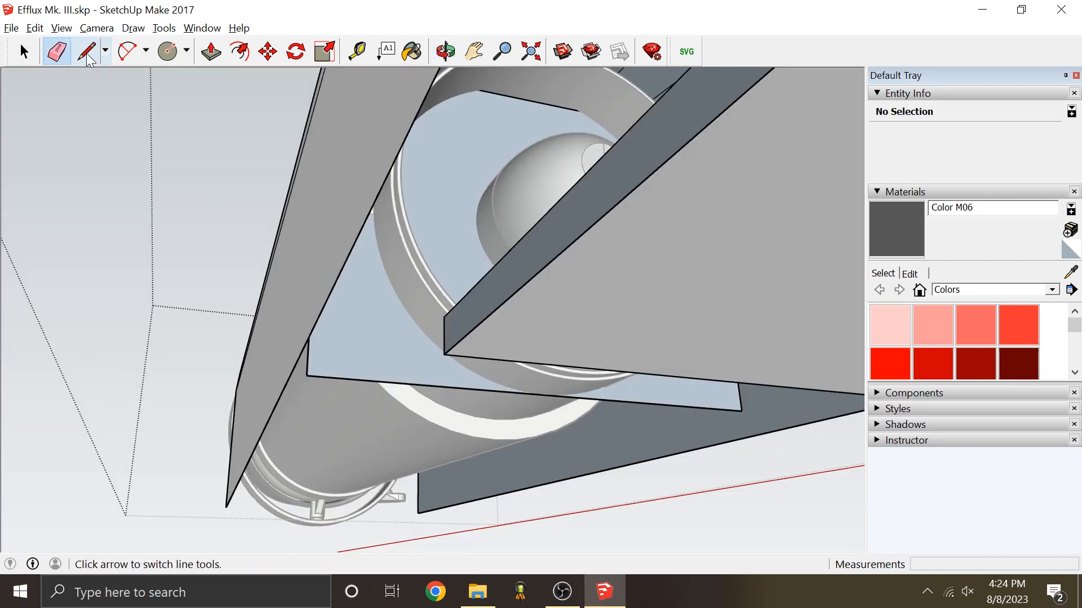
# Step: Extend the inset bulkhead downward by drawing lines down from its lower corners and across below its base
pyautogui.click(87, 54)
pyautogui.moveTo(462, 253)
pyautogui.mouseDown(button='middle')
pyautogui.moveTo(452, 299)
pyautogui.moveTo(297, 410)
pyautogui.moveTo(316, 379)
pyautogui.moveTo(363, 169)
pyautogui.moveTo(297, 154)
pyautogui.moveTo(285, 181)
pyautogui.mouseUp(button='middle')
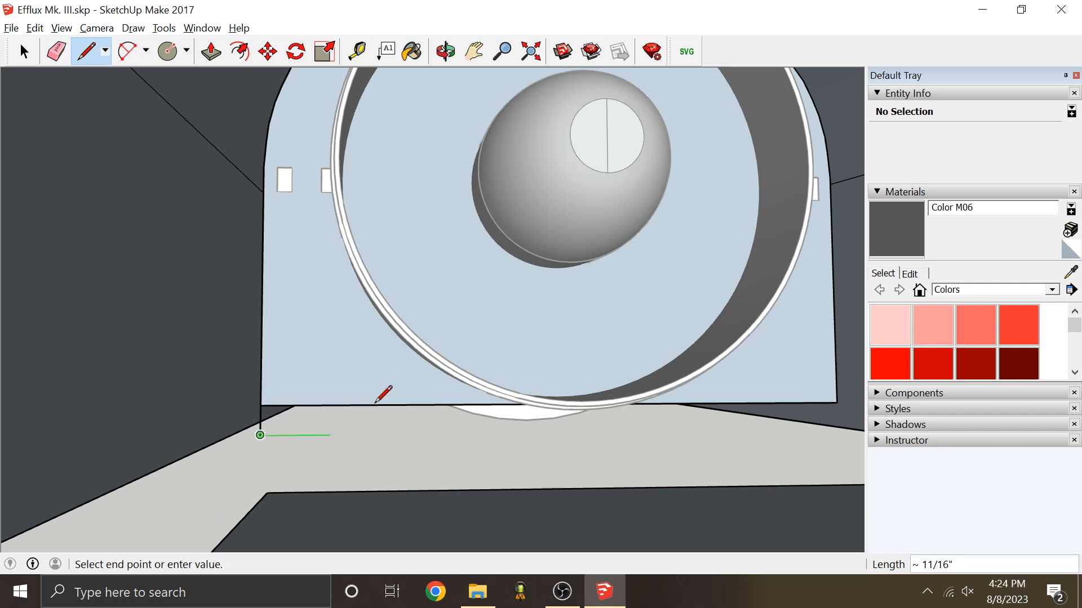
pyautogui.moveTo(376, 402); pyautogui.dragTo(293, 420, button='middle')
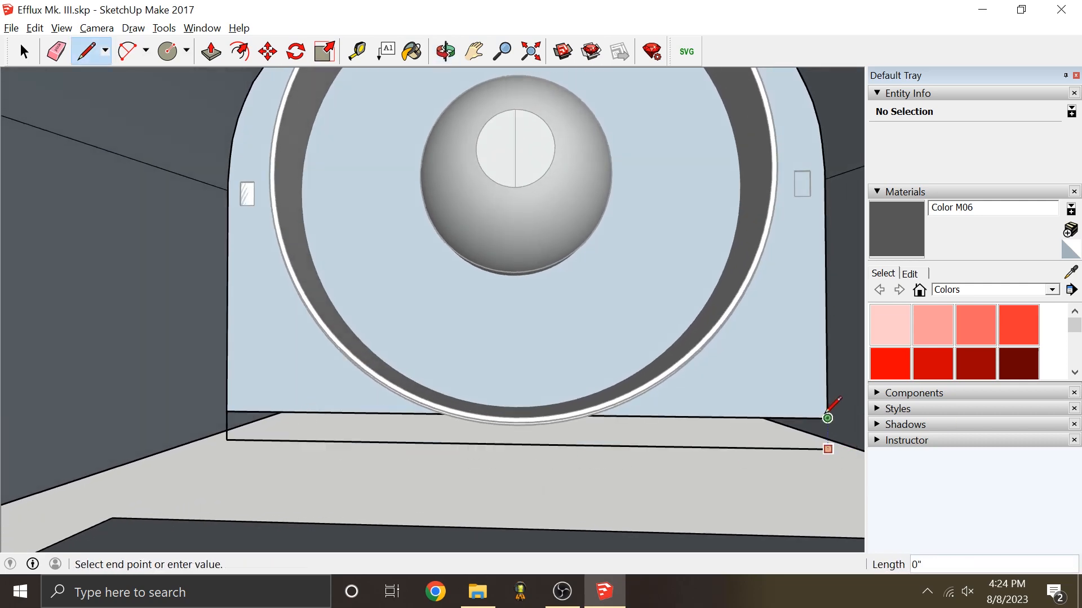
pyautogui.moveTo(403, 300)
pyautogui.mouseDown(button='middle')
pyautogui.moveTo(394, 324)
pyautogui.moveTo(407, 330)
pyautogui.mouseUp(button='middle')
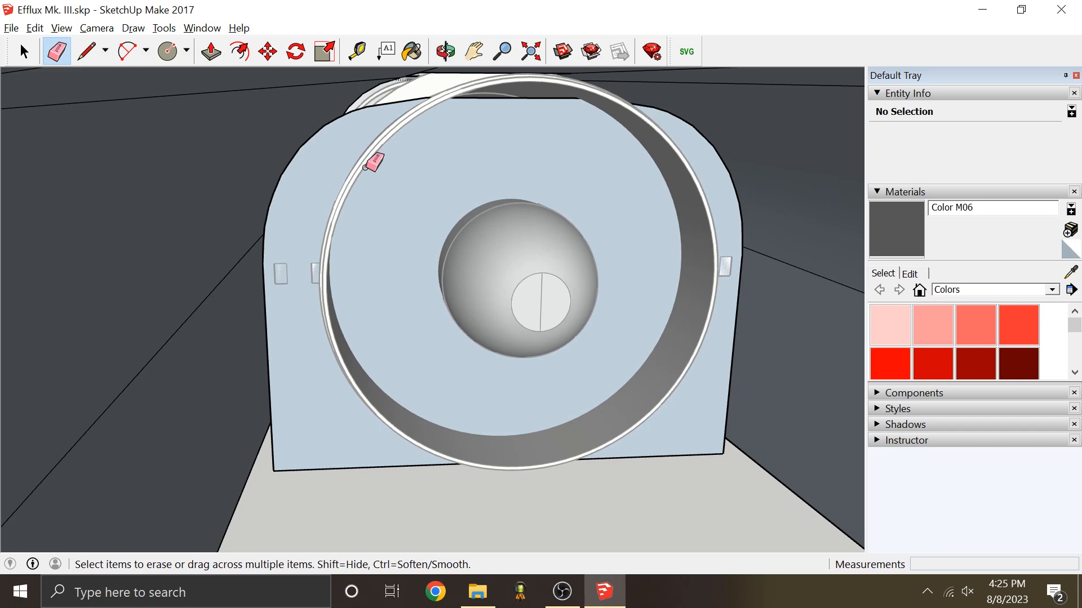
# Step: Clear the engine's inlet out of view and cut the circular opening through the bulkhead, erasing the leftover line across its top
pyautogui.scroll(1, 370, 166)
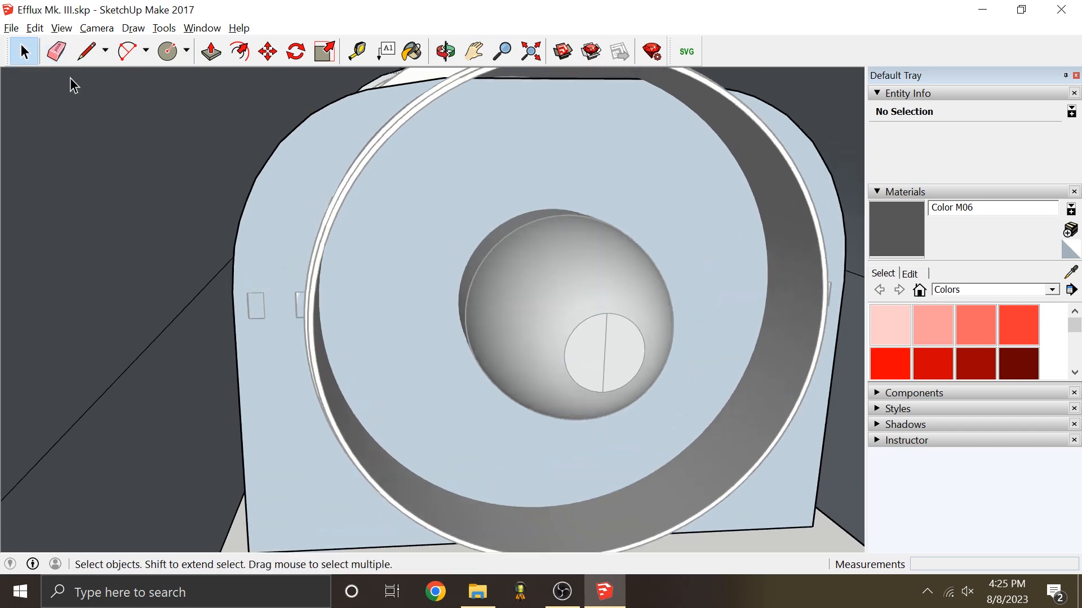
pyautogui.click(316, 184)
pyautogui.moveTo(316, 185); pyautogui.dragTo(400, 161, button='middle')
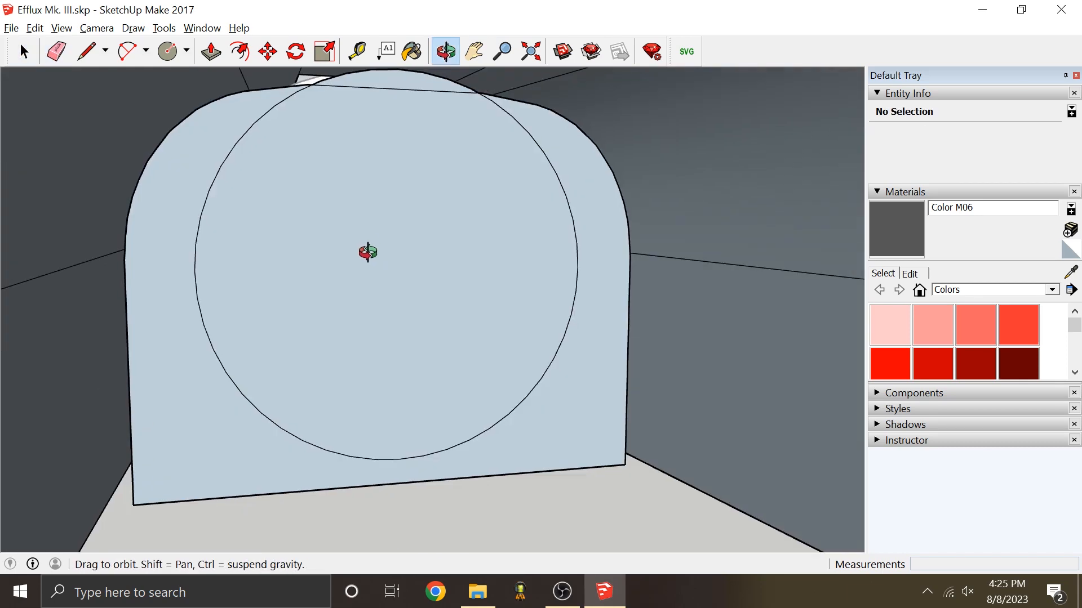
pyautogui.moveTo(367, 252); pyautogui.dragTo(420, 222, button='middle')
pyautogui.click(457, 82)
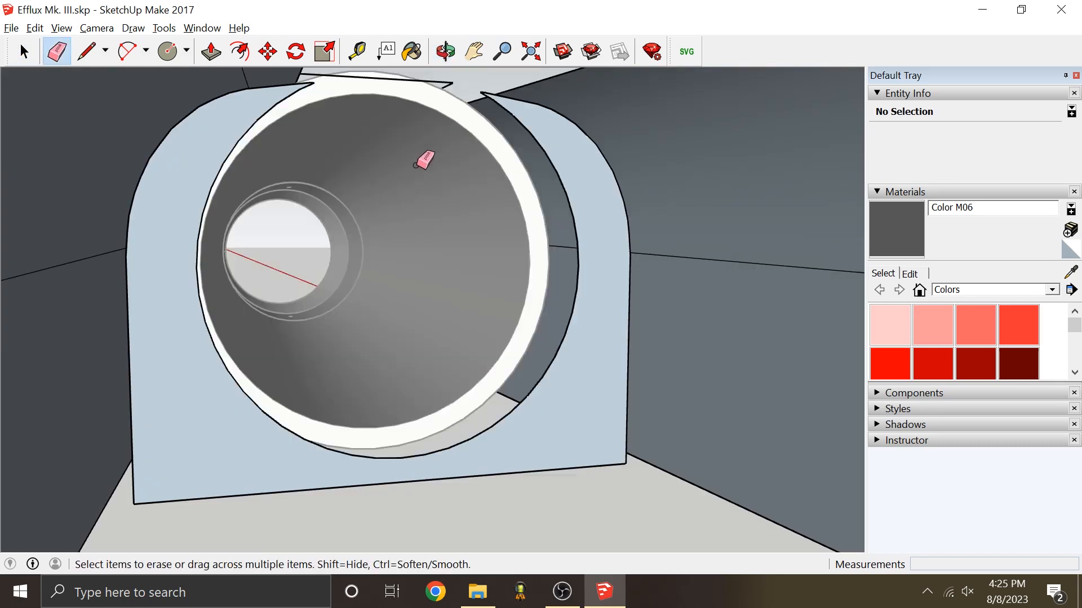
pyautogui.hotkey('ctrl', 'z')
pyautogui.click(471, 86)
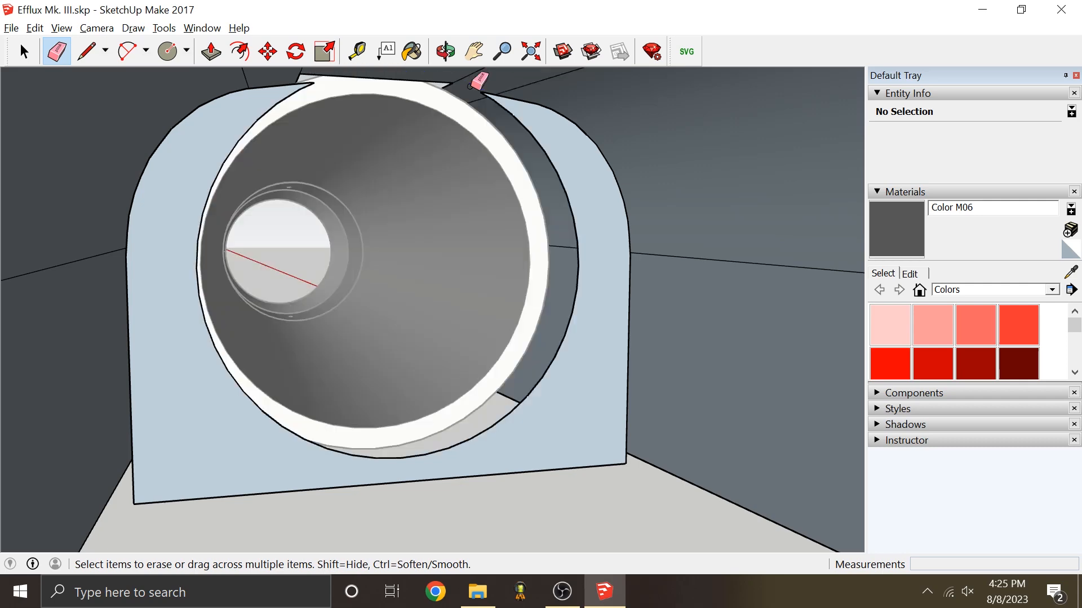
pyautogui.moveTo(563, 209); pyautogui.dragTo(570, 207, button='middle')
pyautogui.scroll(-1, 617, 254)
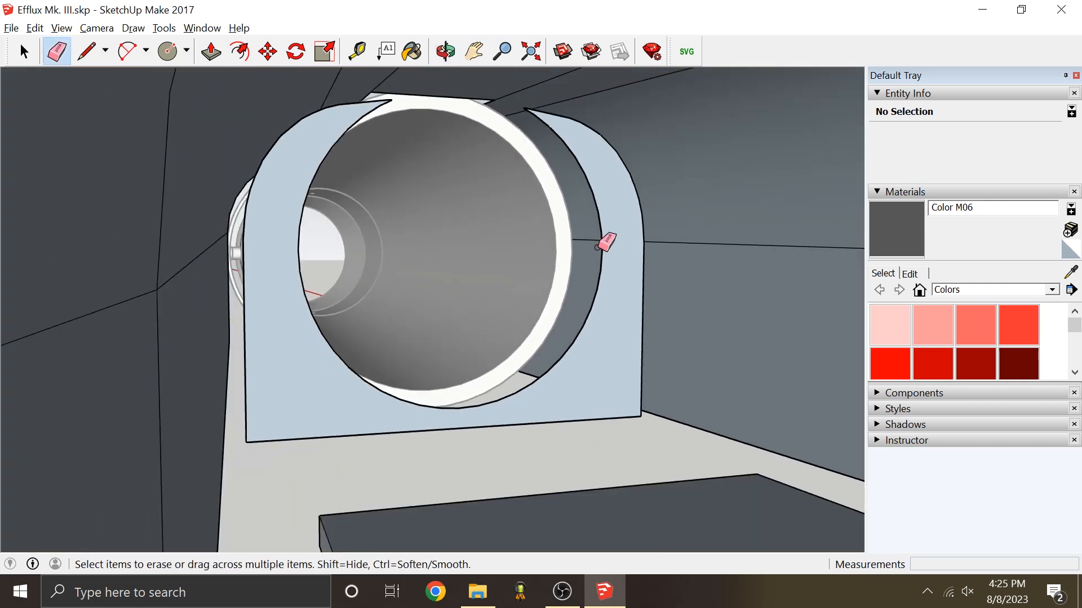
# Step: Extrude the bulkhead around the engine opening to a thickness of 3/16"
pyautogui.scroll(2, 618, 255)
pyautogui.press('p')
pyautogui.moveTo(285, 164); pyautogui.dragTo(346, 220, button='middle')
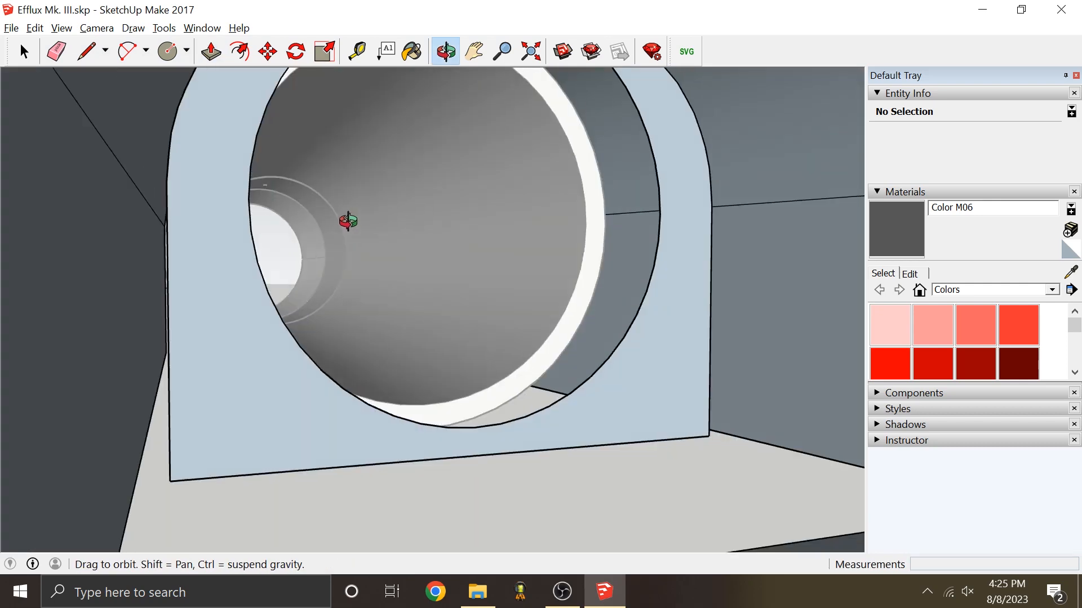
pyautogui.scroll(4, 357, 337)
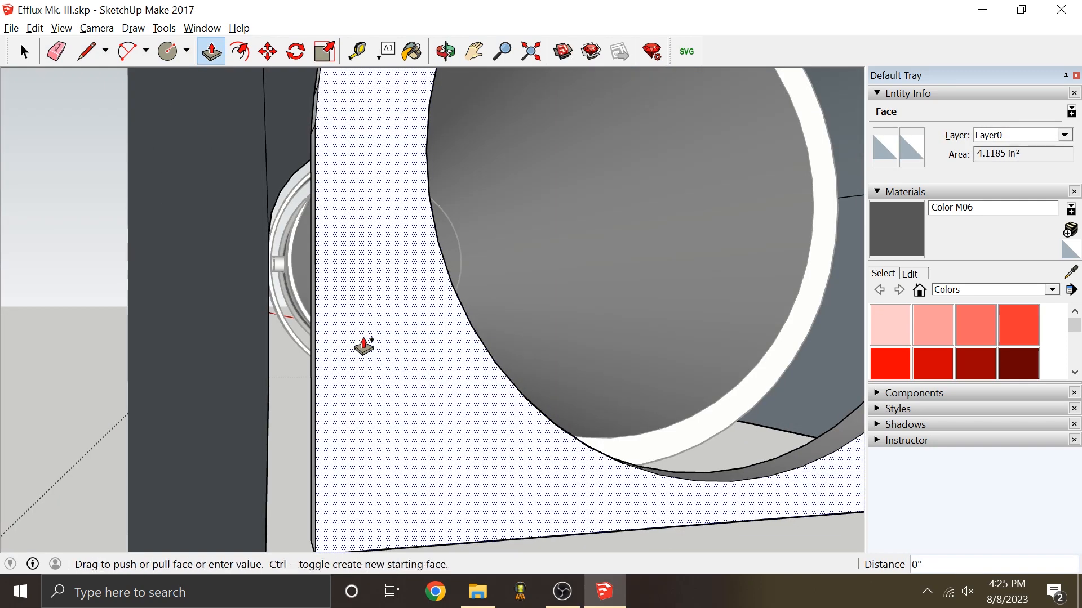
pyautogui.moveTo(364, 345); pyautogui.dragTo(374, 343)
# Step: Select the whole extruded bulkhead with its connected geometry and make it a group
pyautogui.press('space')
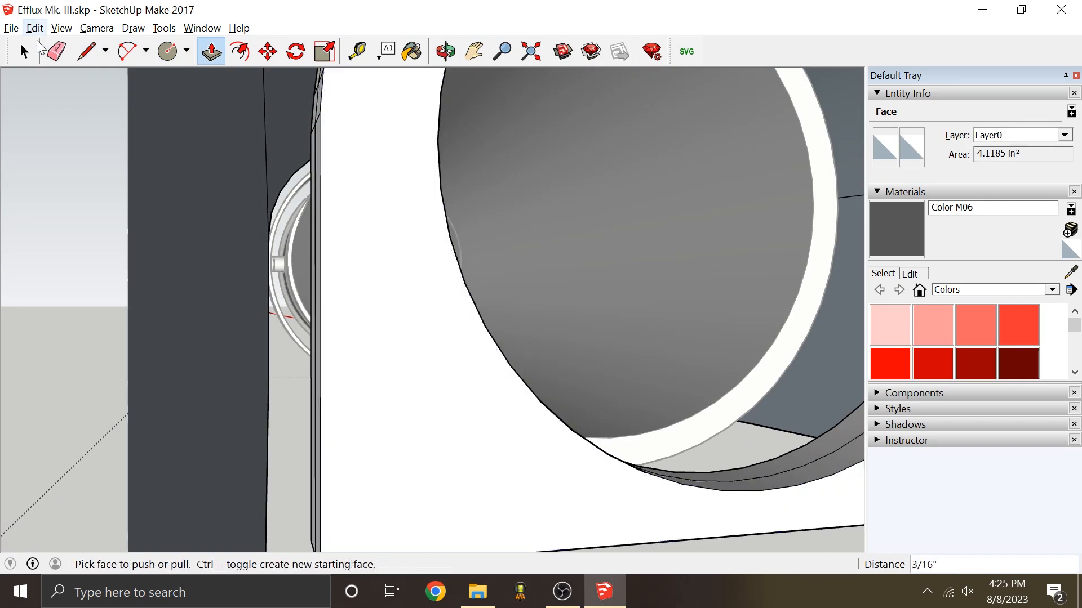
pyautogui.tripleClick(398, 270)
pyautogui.rightClick(398, 269)
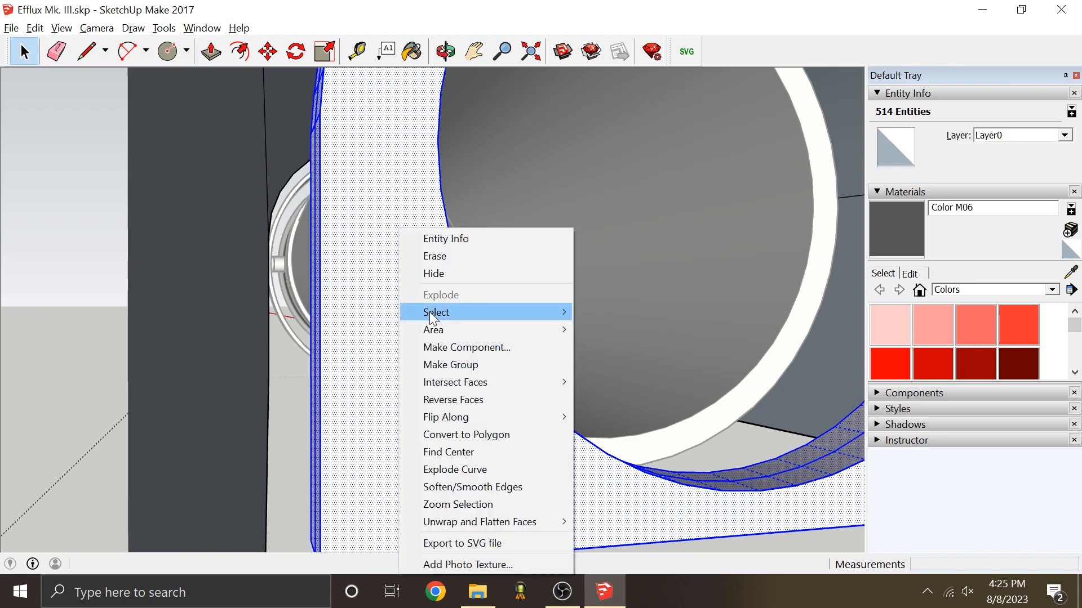
pyautogui.click(482, 365)
# Step: Examine how the bulkhead fits around the engine inlet and how the engine's tail end sits in the rear fuselage
pyautogui.moveTo(393, 313); pyautogui.dragTo(289, 136, button='middle')
pyautogui.scroll(2, 293, 226)
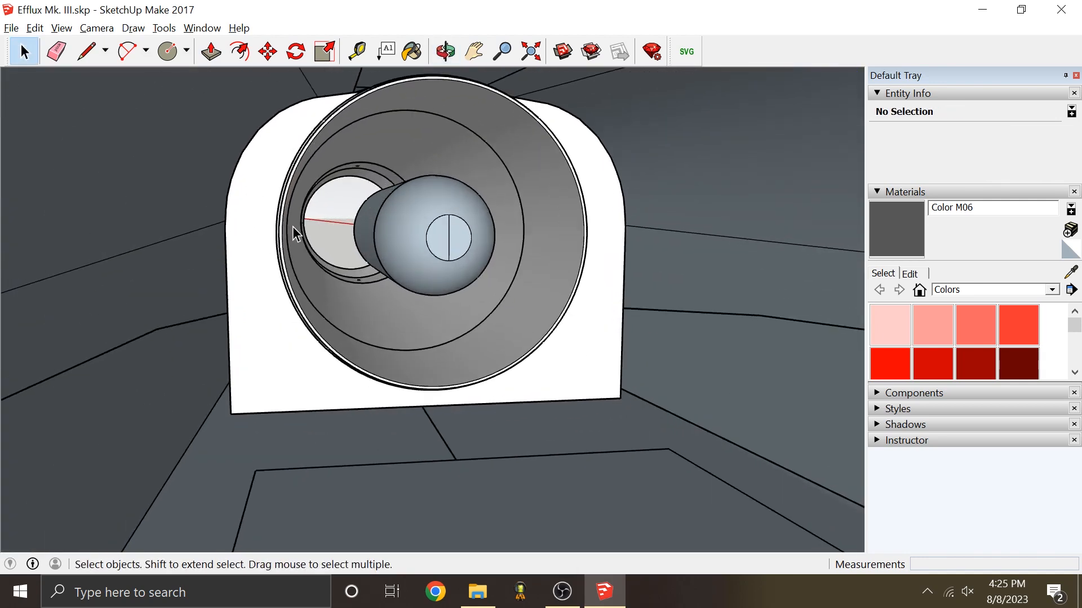
pyautogui.moveTo(292, 226)
pyautogui.mouseDown(button='middle')
pyautogui.moveTo(329, 225)
pyautogui.moveTo(306, 218)
pyautogui.mouseUp(button='middle')
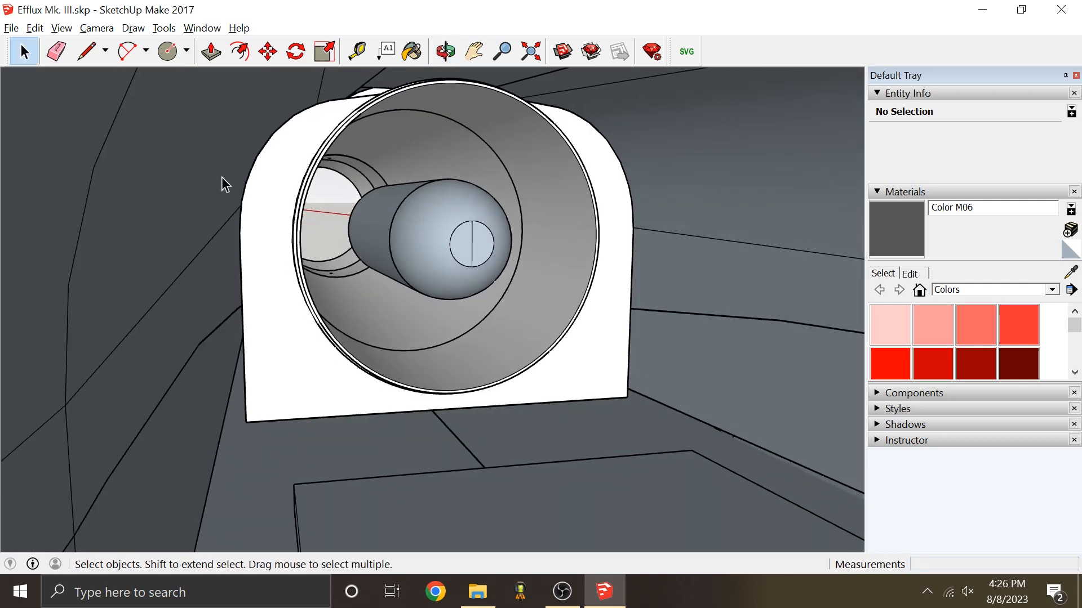
pyautogui.moveTo(428, 122); pyautogui.dragTo(394, 203, button='middle')
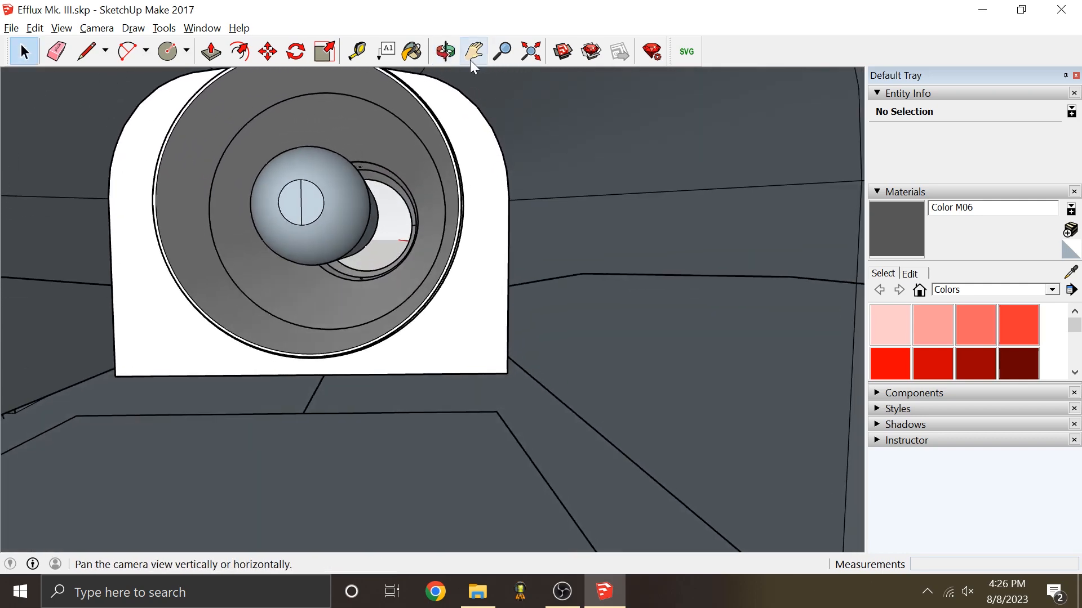
pyautogui.moveTo(514, 310); pyautogui.dragTo(489, 334, button='middle')
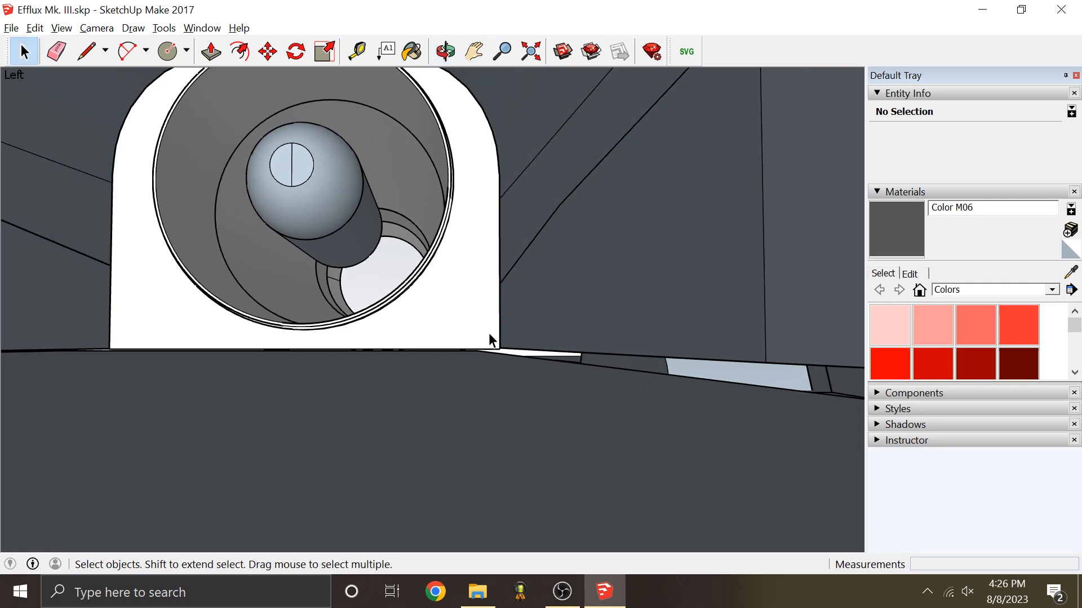
pyautogui.moveTo(529, 370); pyautogui.dragTo(407, 347, button='middle')
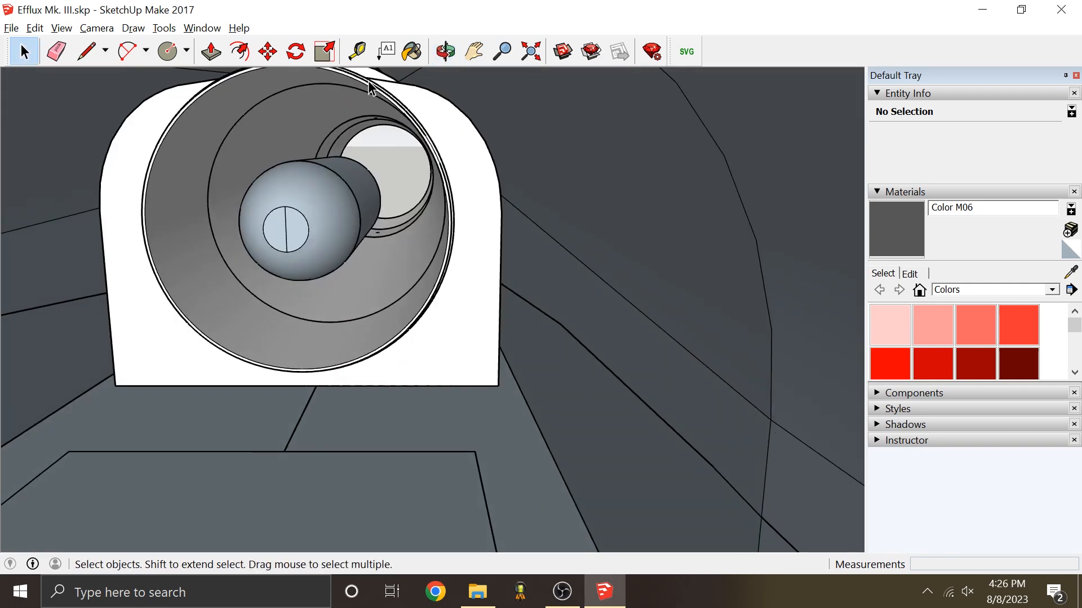
pyautogui.scroll(3, 459, 149)
pyautogui.moveTo(460, 149); pyautogui.dragTo(281, 296, button='middle')
pyautogui.scroll(-2, 282, 295)
pyautogui.scroll(5, 611, 270)
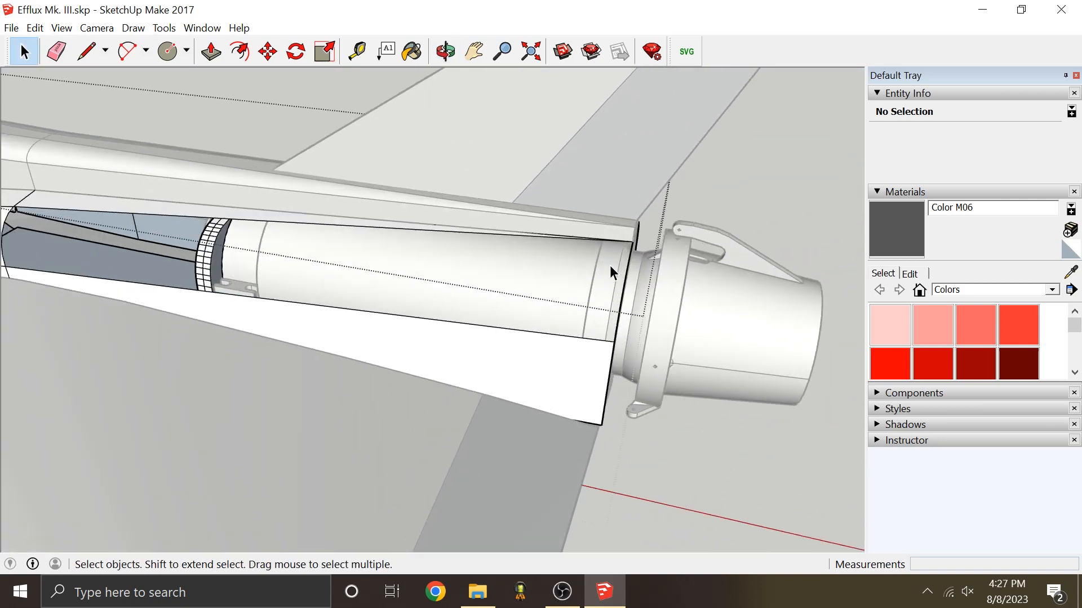
pyautogui.moveTo(615, 279); pyautogui.dragTo(609, 191, button='middle')
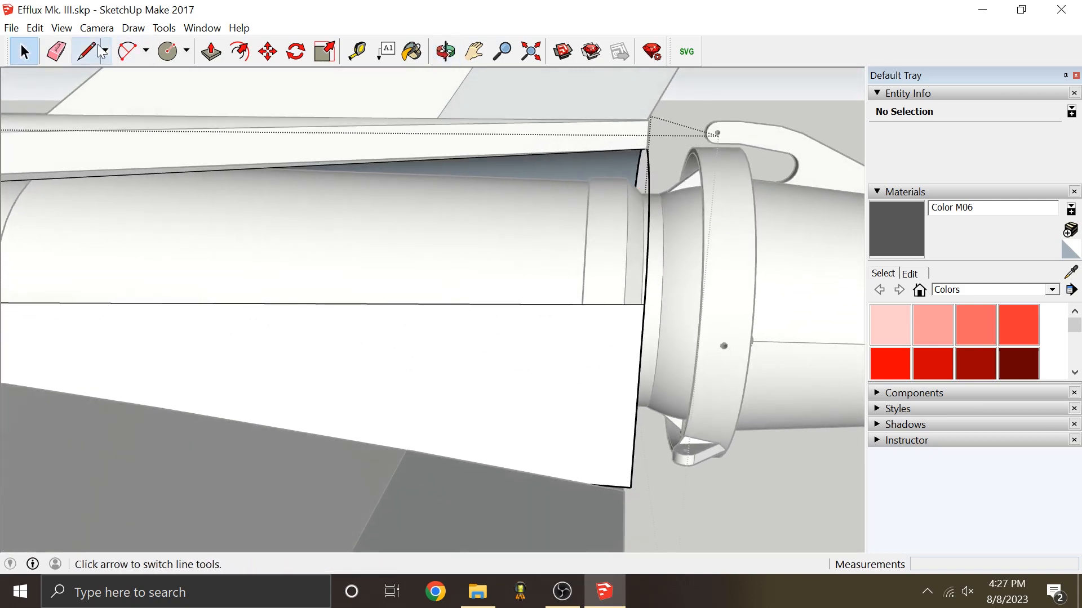
pyautogui.moveTo(422, 155); pyautogui.dragTo(591, 258, button='middle')
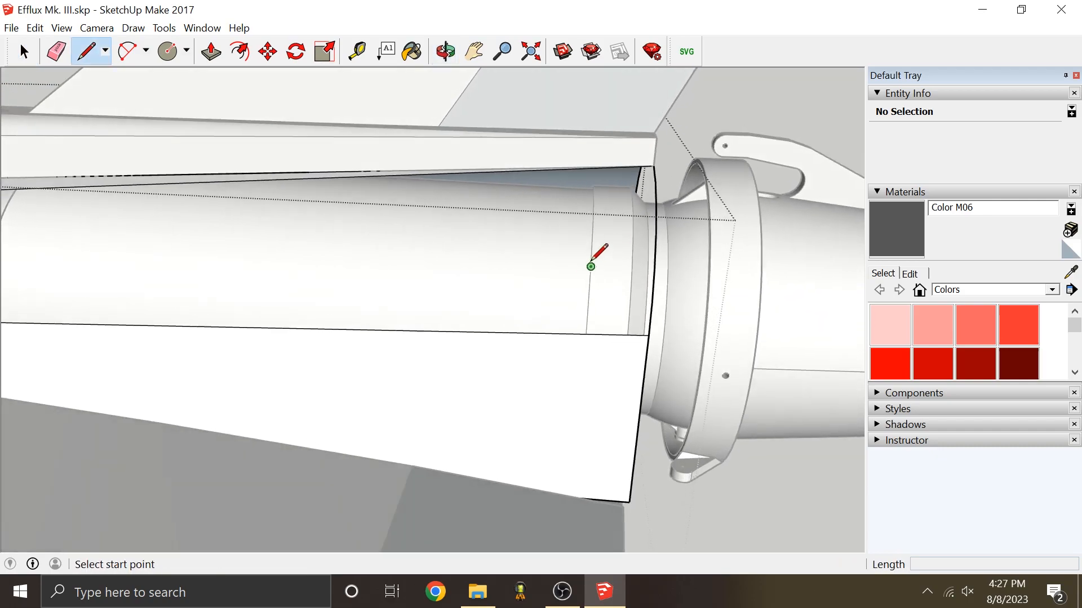
pyautogui.scroll(-3, 591, 266)
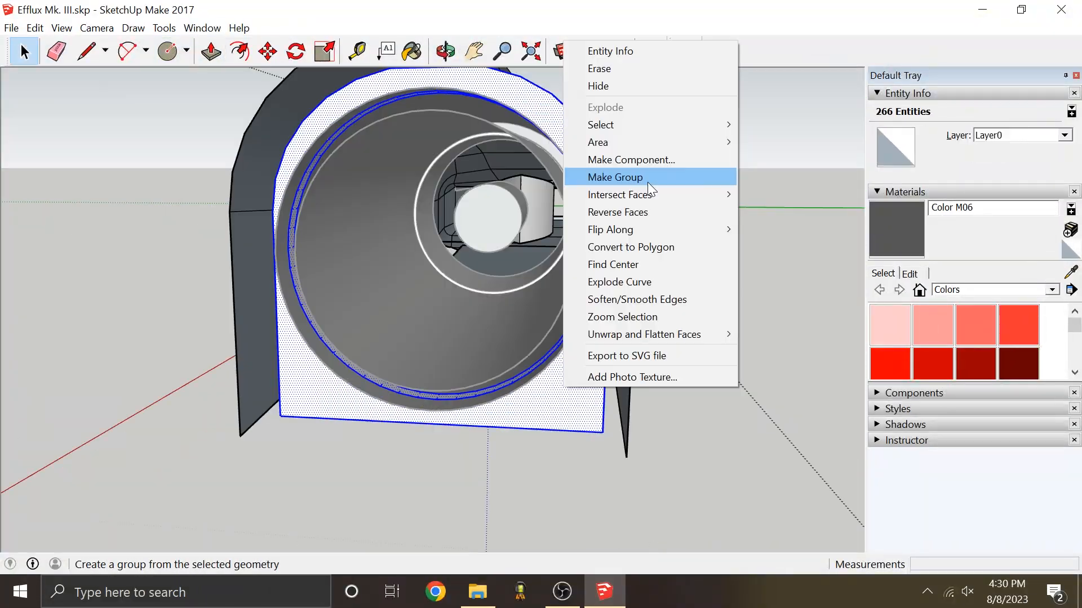
# Step: Make the rear bulkhead around the engine's tail end a group and clear the selection
pyautogui.click(647, 181)
pyautogui.moveTo(618, 205); pyautogui.dragTo(265, 225, button='middle')
pyautogui.scroll(-3, 265, 225)
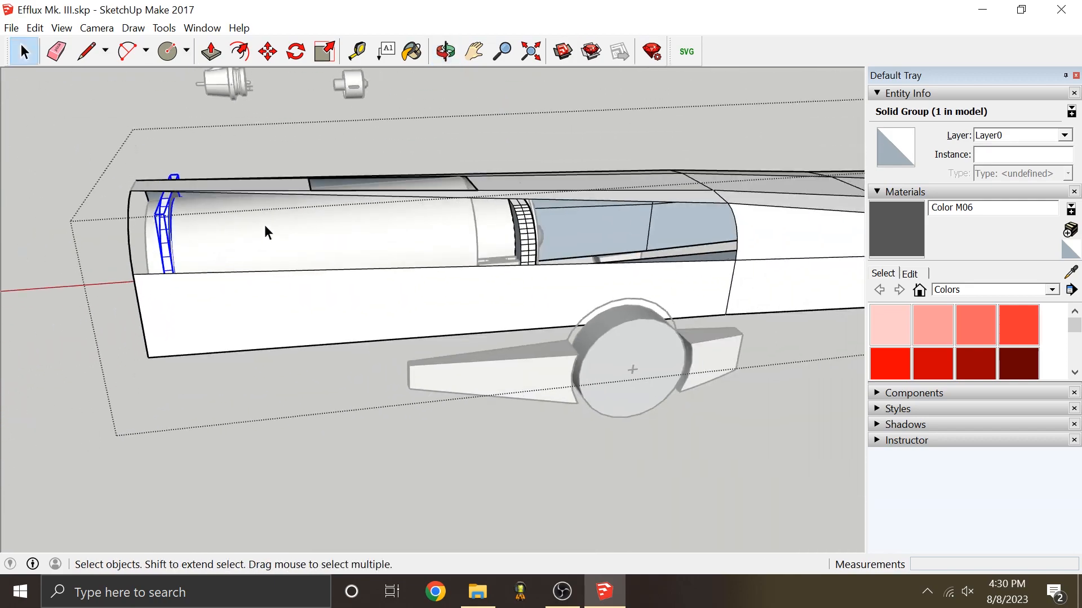
pyautogui.scroll(3, 367, 201)
pyautogui.moveTo(589, 246); pyautogui.dragTo(303, 154, button='middle')
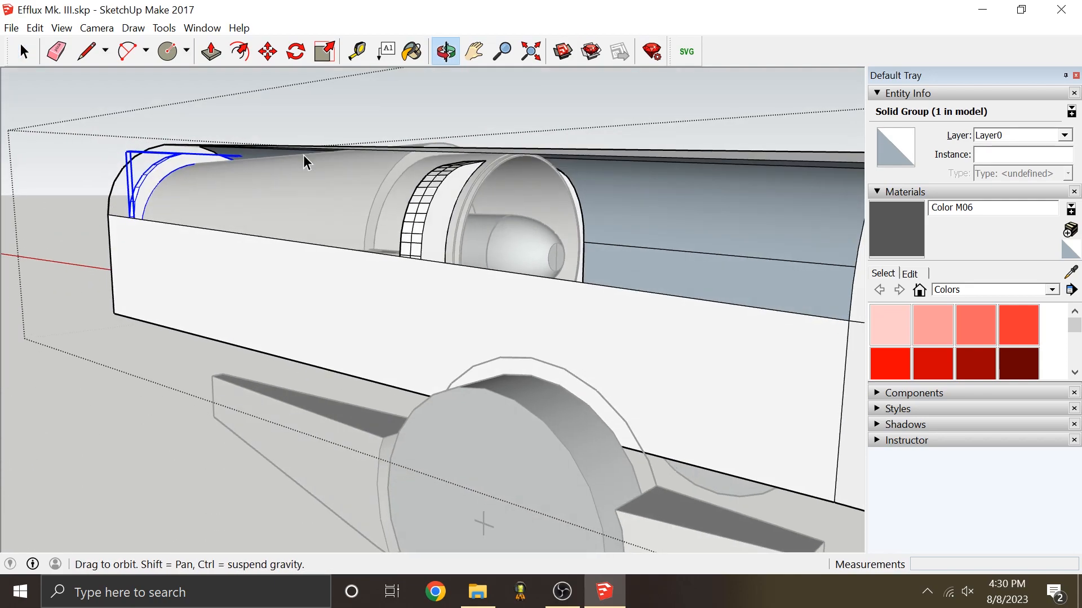
pyautogui.moveTo(353, 180); pyautogui.dragTo(187, 207, button='middle')
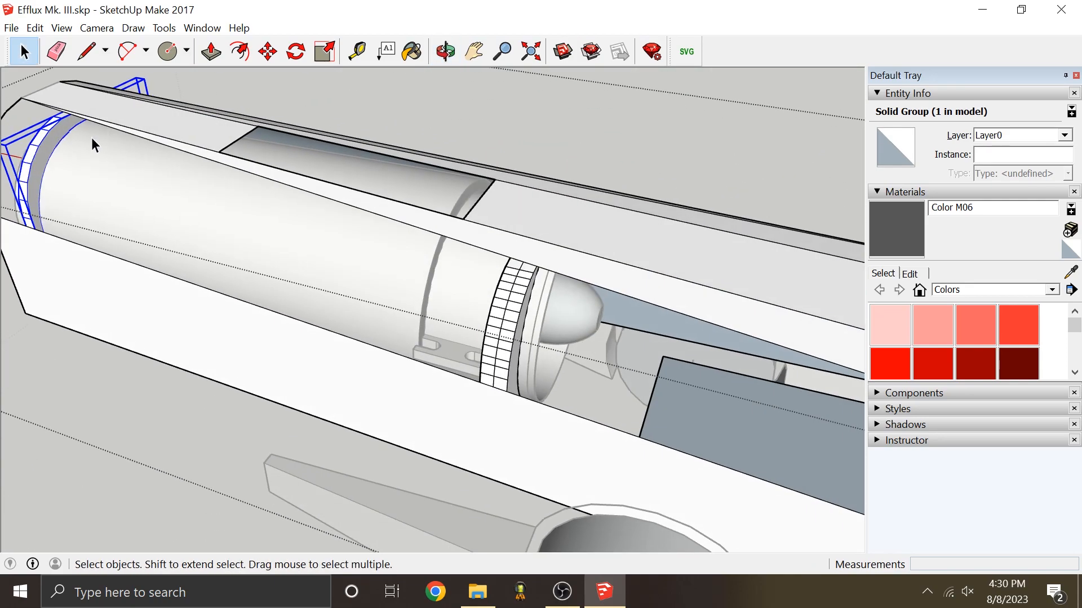
pyautogui.scroll(-4, 93, 139)
pyautogui.moveTo(68, 123); pyautogui.dragTo(620, 269, button='middle')
pyautogui.click(29, 69)
# Step: Examine the fuselage from outside and the air duct's interior toward the engine inlet and its bulkhead
pyautogui.moveTo(29, 70); pyautogui.dragTo(212, 366, button='middle')
pyautogui.scroll(-3, 212, 366)
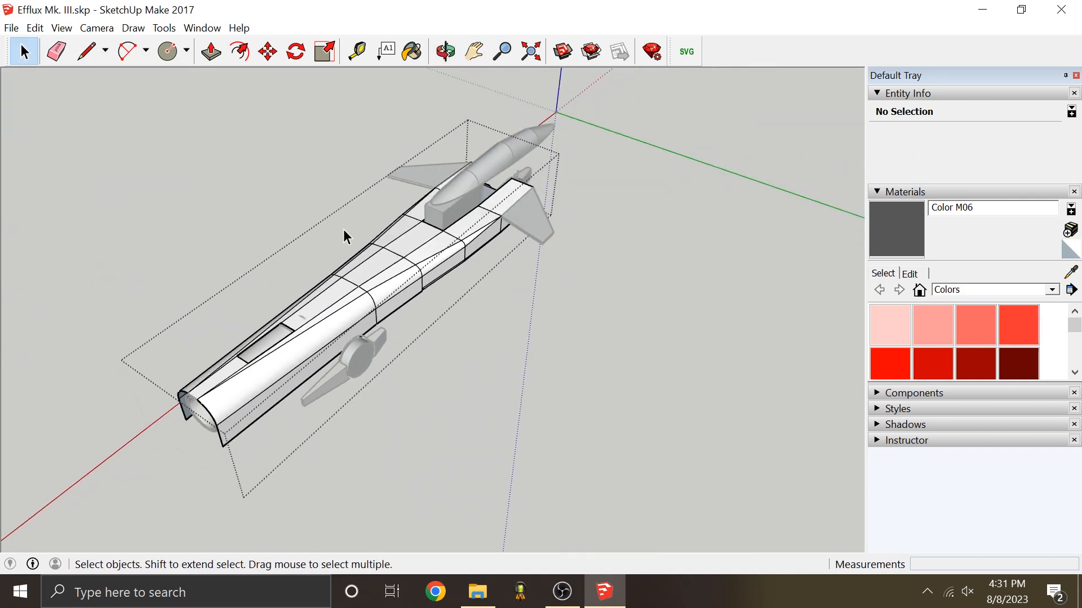
pyautogui.scroll(5, 584, 316)
pyautogui.moveTo(584, 316); pyautogui.dragTo(273, 376, button='middle')
pyautogui.scroll(3, 500, 362)
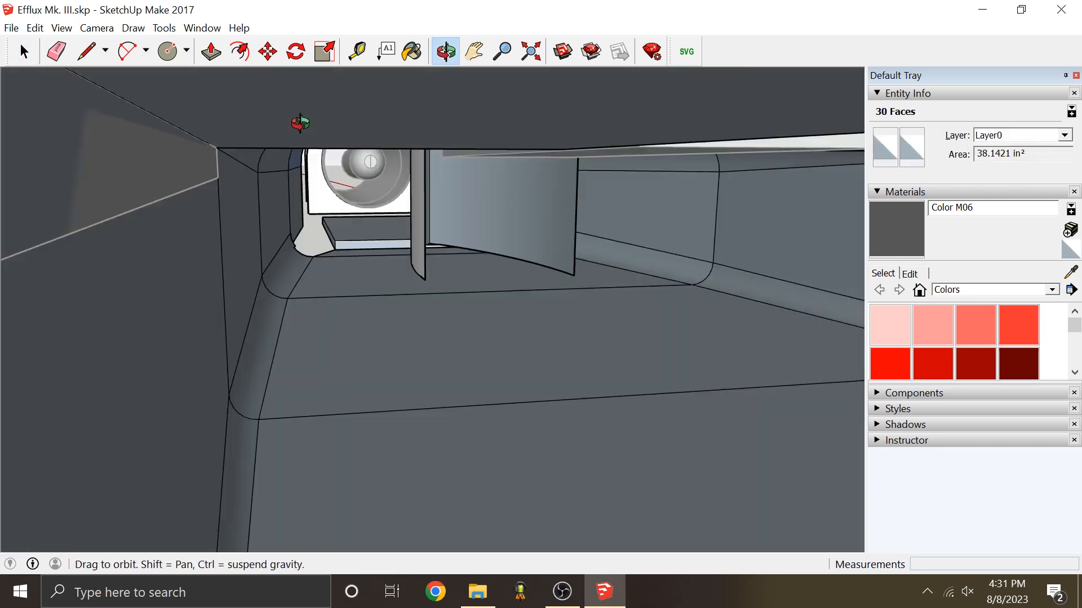
pyautogui.moveTo(299, 121); pyautogui.dragTo(307, 120, button='middle')
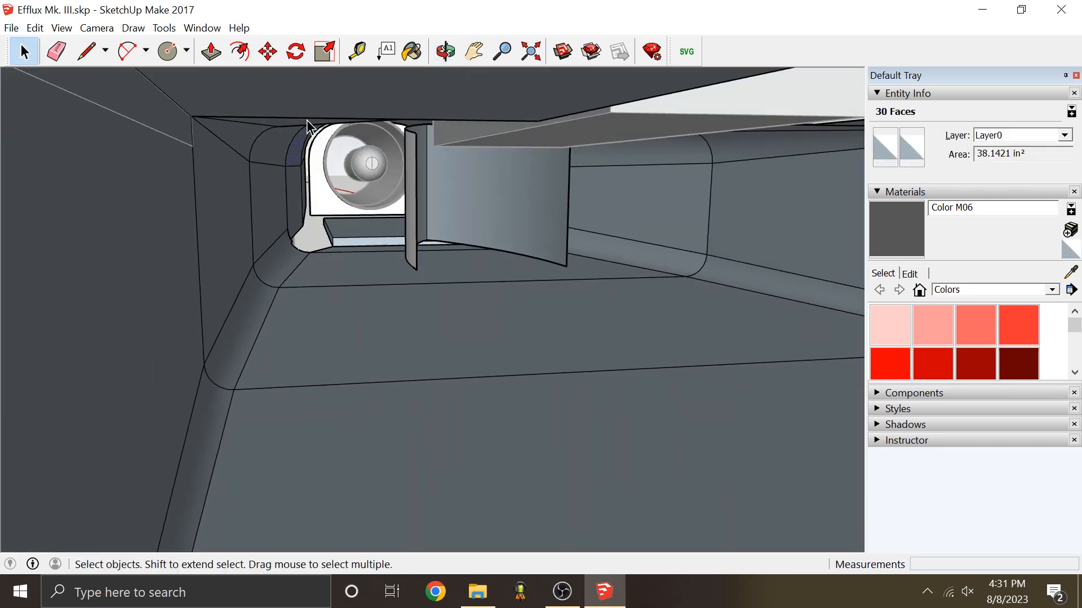
pyautogui.scroll(4, 400, 161)
pyautogui.moveTo(400, 161); pyautogui.dragTo(390, 148, button='middle')
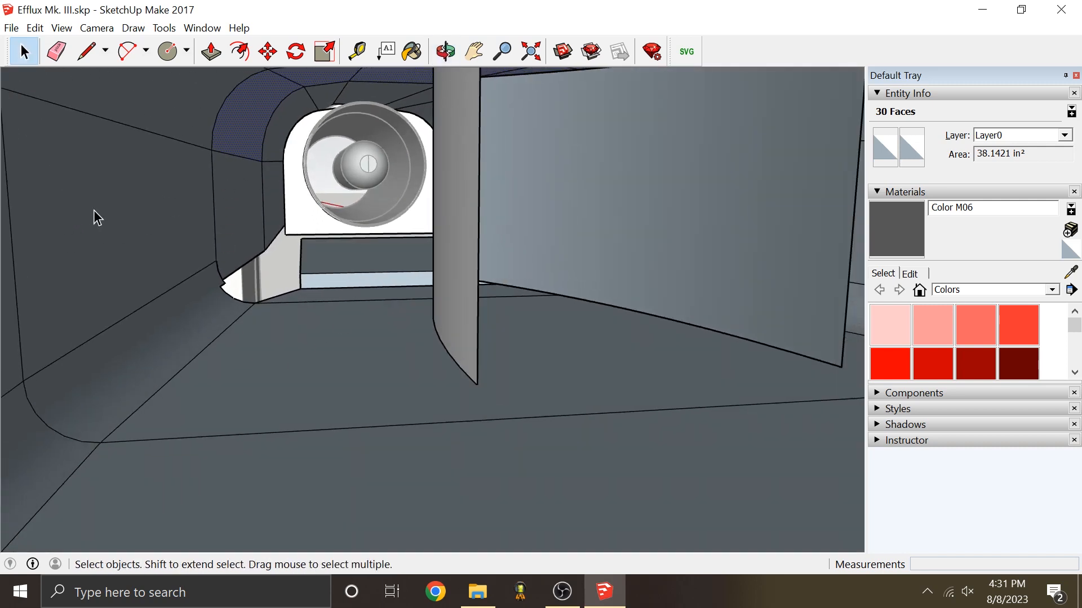
pyautogui.scroll(-3, 404, 185)
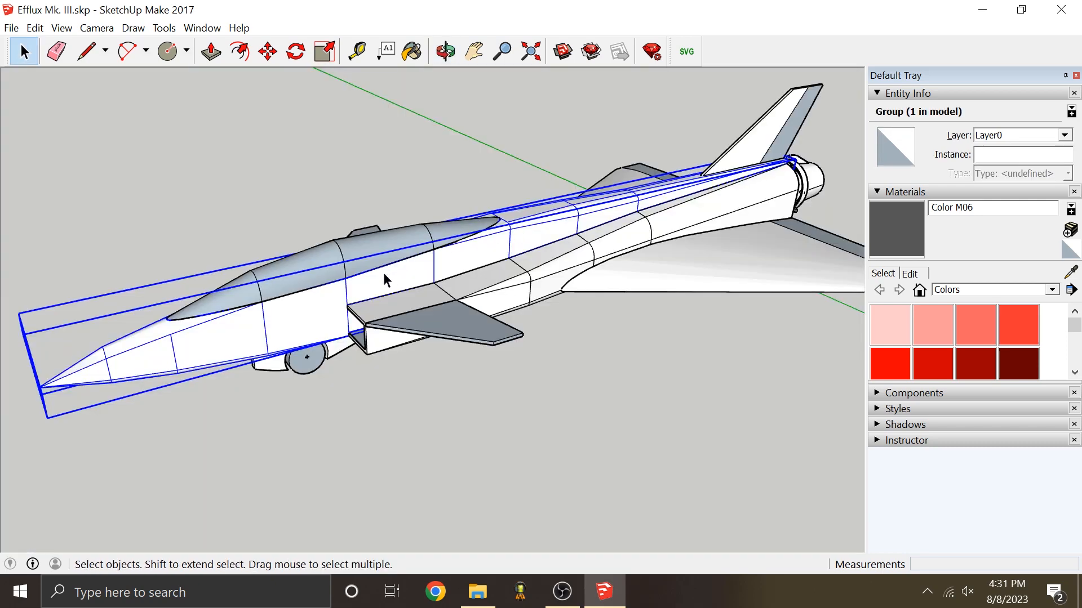
# Step: Select the canopy group on the forward fuselage and start moving it
pyautogui.scroll(3, 347, 275)
pyautogui.scroll(-5, 511, 258)
pyautogui.scroll(4, 495, 268)
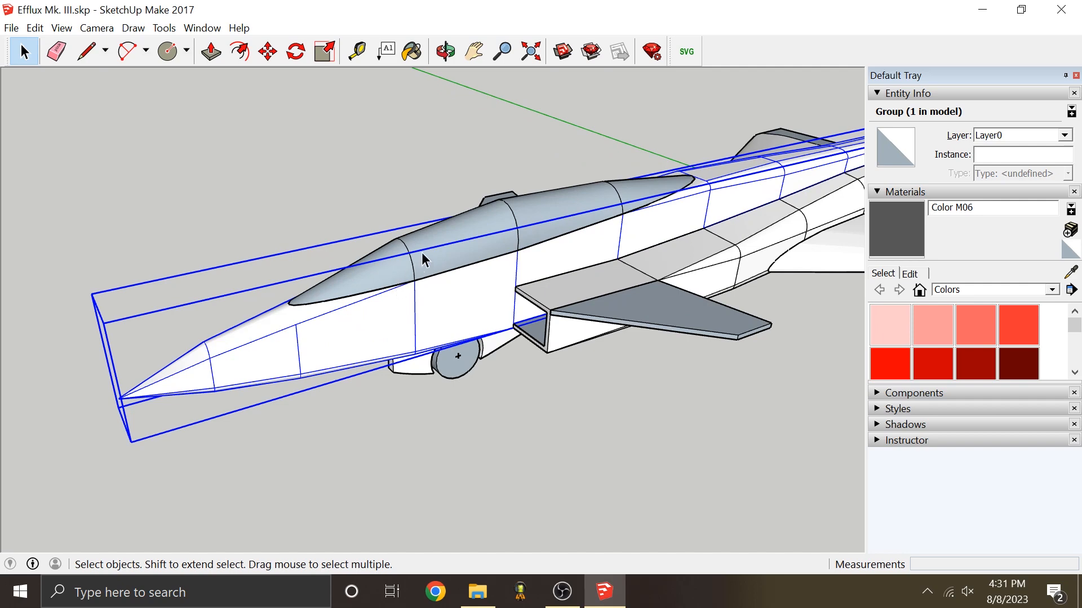
pyautogui.click(519, 249)
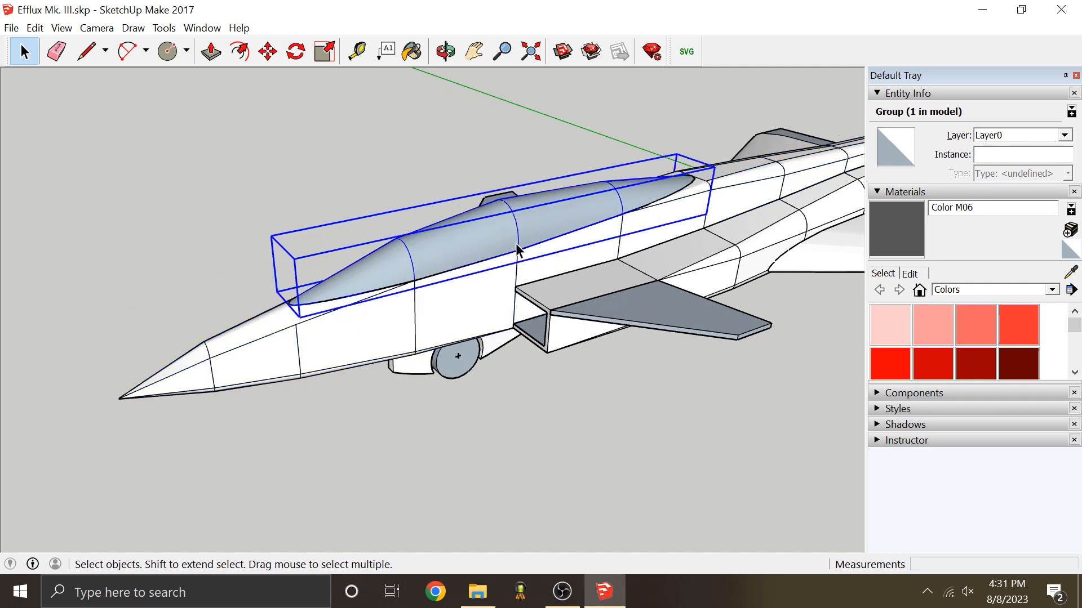
pyautogui.scroll(2, 488, 248)
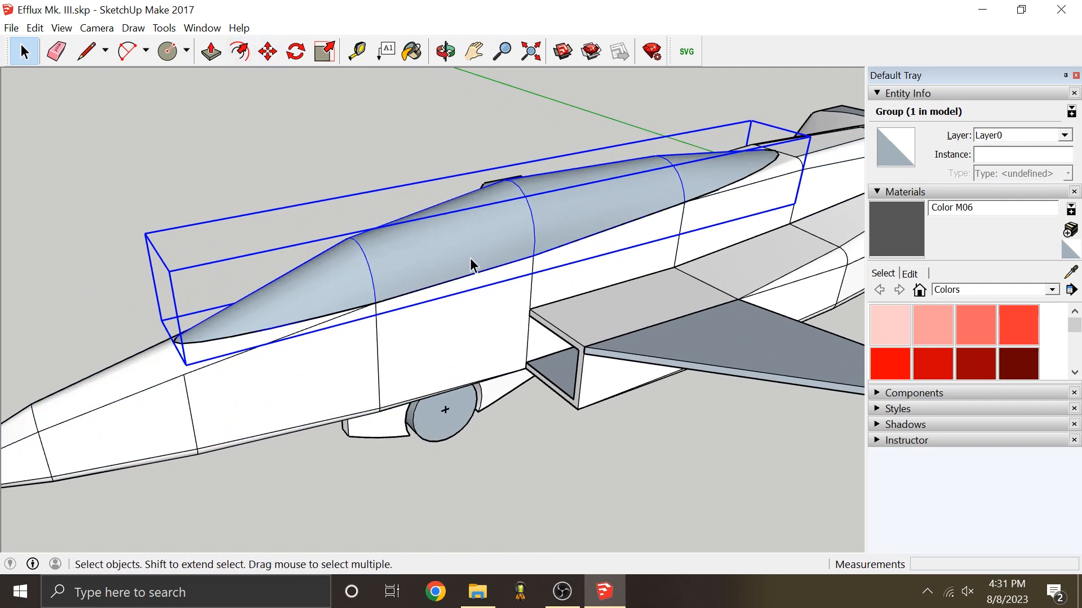
pyautogui.scroll(1, 463, 252)
pyautogui.moveTo(461, 251); pyautogui.dragTo(198, 171, button='middle')
pyautogui.scroll(3, 360, 200)
pyautogui.moveTo(465, 213); pyautogui.dragTo(372, 252, button='middle')
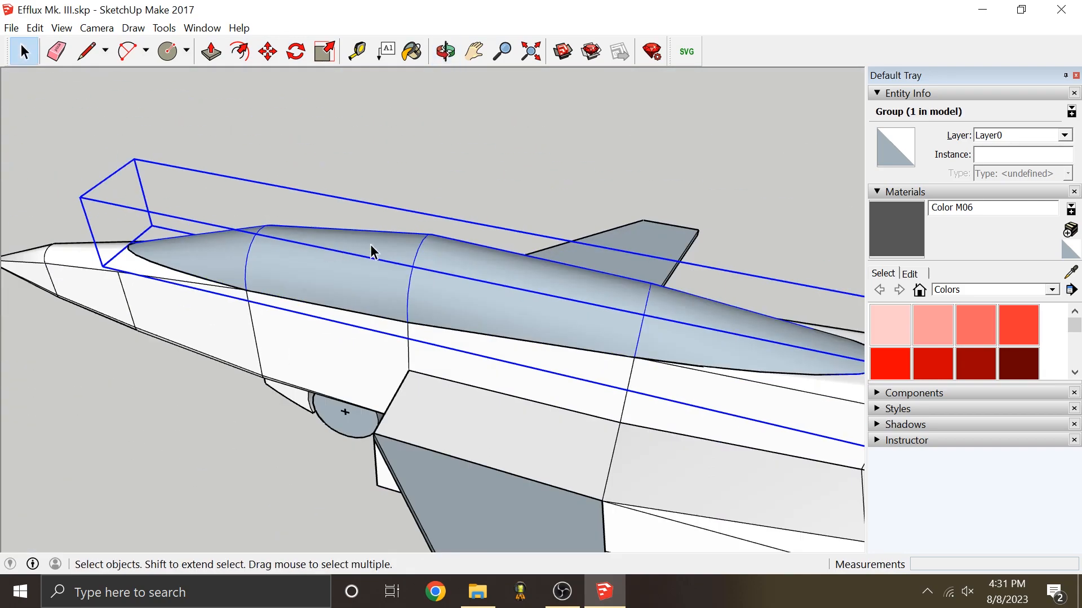
pyautogui.scroll(-2, 371, 245)
pyautogui.click(268, 51)
pyautogui.moveTo(544, 256); pyautogui.dragTo(389, 135, button='middle')
pyautogui.scroll(1, 387, 230)
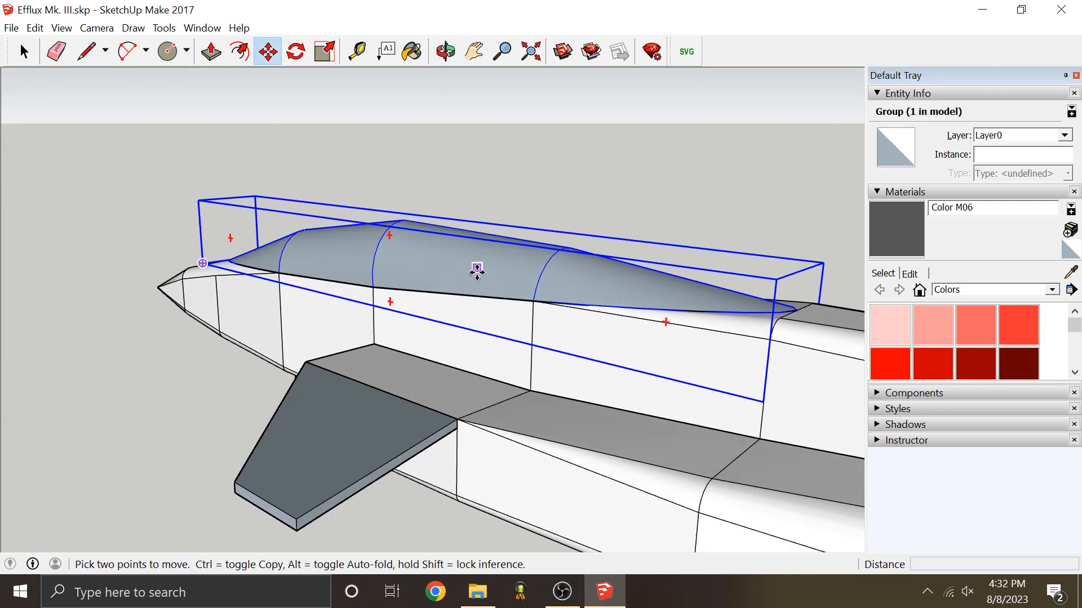
pyautogui.click(476, 271)
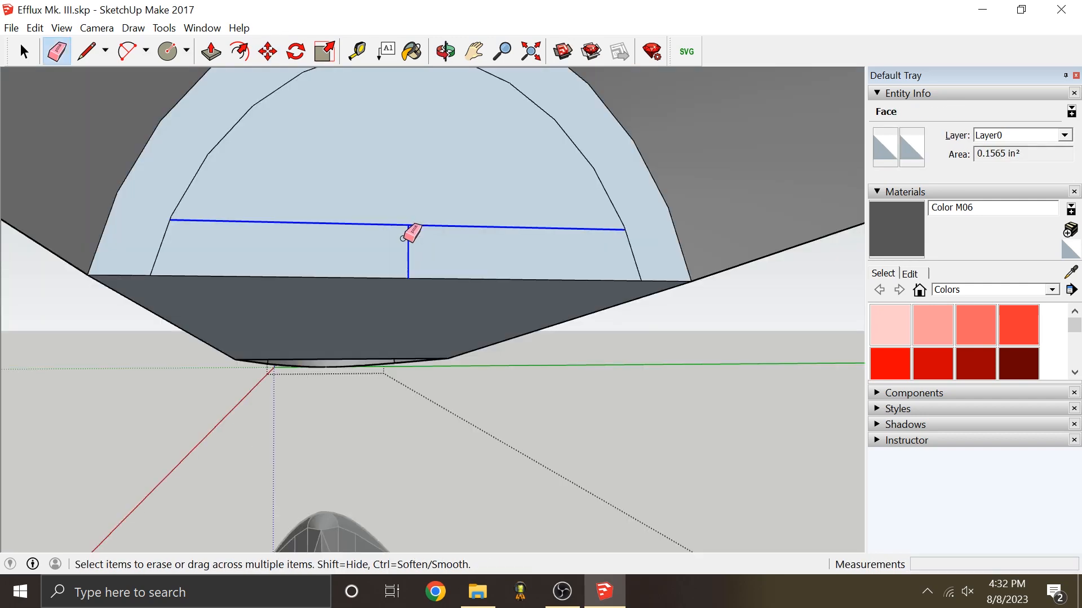
# Step: Erase the helper lines inside the canopy's arched cross-section and the border strip outside its offset outline
pyautogui.moveTo(402, 239); pyautogui.dragTo(405, 234)
pyautogui.scroll(-2, 415, 194)
pyautogui.rightClick(263, 159)
pyautogui.click(300, 186)
# Step: Extrude the inset arched face inside the canopy 3/16" into a bulkhead
pyautogui.moveTo(255, 237)
pyautogui.mouseDown(button='middle')
pyautogui.moveTo(296, 234)
pyautogui.moveTo(354, 181)
pyautogui.moveTo(535, 152)
pyautogui.mouseUp(button='middle')
pyautogui.scroll(2, 356, 181)
pyautogui.click(210, 52)
pyautogui.click(413, 248)
pyautogui.press('ctrl')
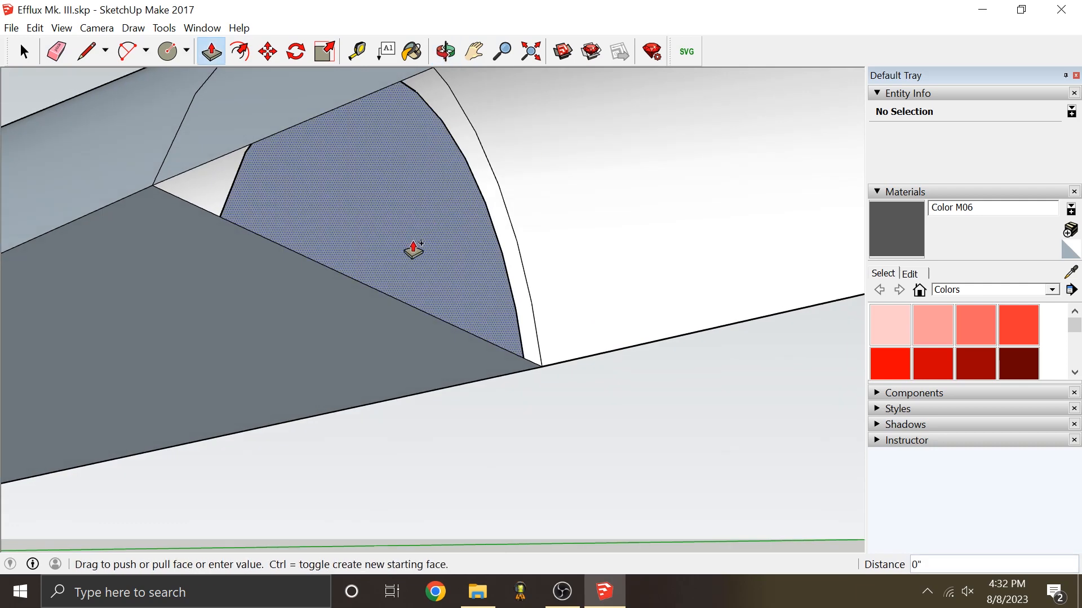
pyautogui.moveTo(413, 248); pyautogui.dragTo(461, 239)
pyautogui.moveTo(449, 237); pyautogui.dragTo(475, 215, button='middle')
# Step: Erase the large flat face on the canopy's underside next to the new bulkhead
pyautogui.rightClick(166, 197)
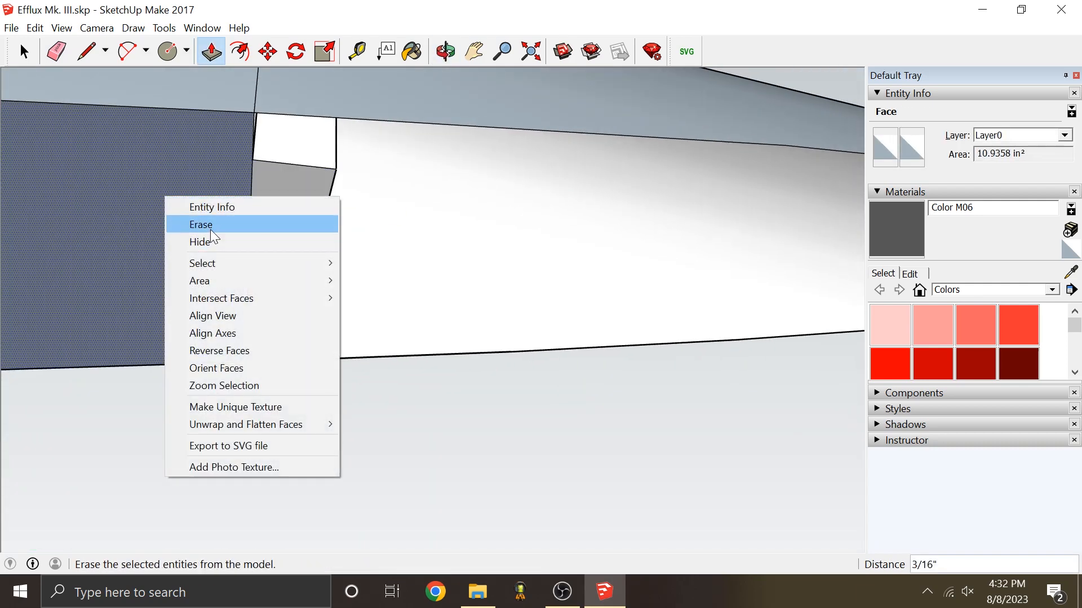
pyautogui.click(210, 228)
pyautogui.scroll(-6, 538, 279)
pyautogui.scroll(1, 473, 188)
pyautogui.moveTo(462, 222); pyautogui.dragTo(427, 259, button='middle')
pyautogui.moveTo(442, 79)
pyautogui.mouseDown(button='middle')
pyautogui.moveTo(442, 148)
pyautogui.moveTo(451, 79)
pyautogui.mouseUp(button='middle')
pyautogui.moveTo(369, 187); pyautogui.dragTo(422, 48, button='middle')
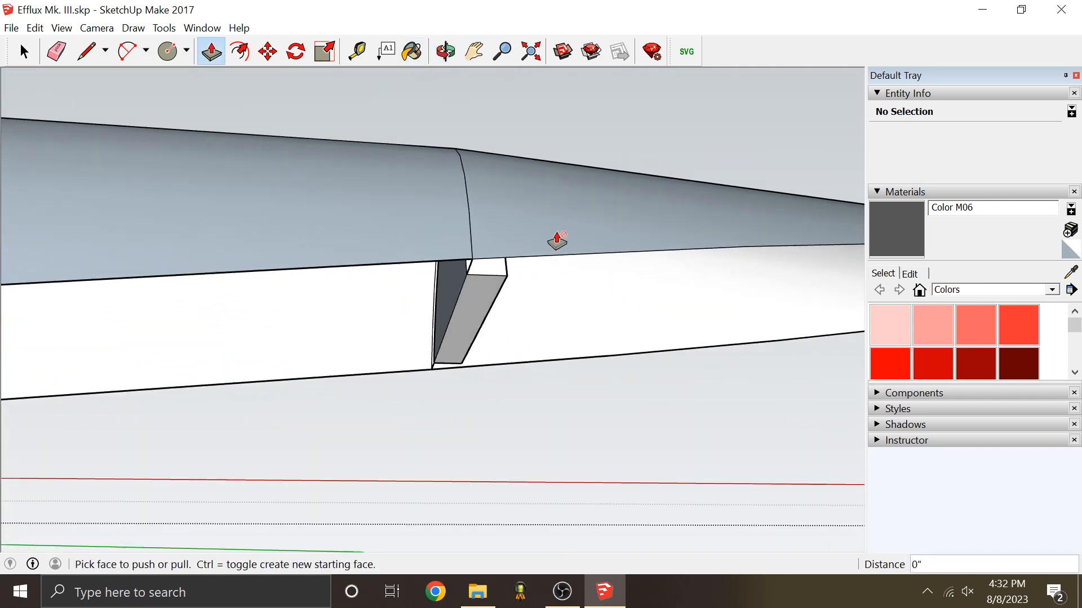
# Step: Extrude the arched face of the canopy's bulkhead by a further 3/16"
pyautogui.scroll(2, 485, 267)
pyautogui.moveTo(435, 320); pyautogui.dragTo(538, 234, button='middle')
pyautogui.scroll(2, 437, 275)
pyautogui.click(440, 275)
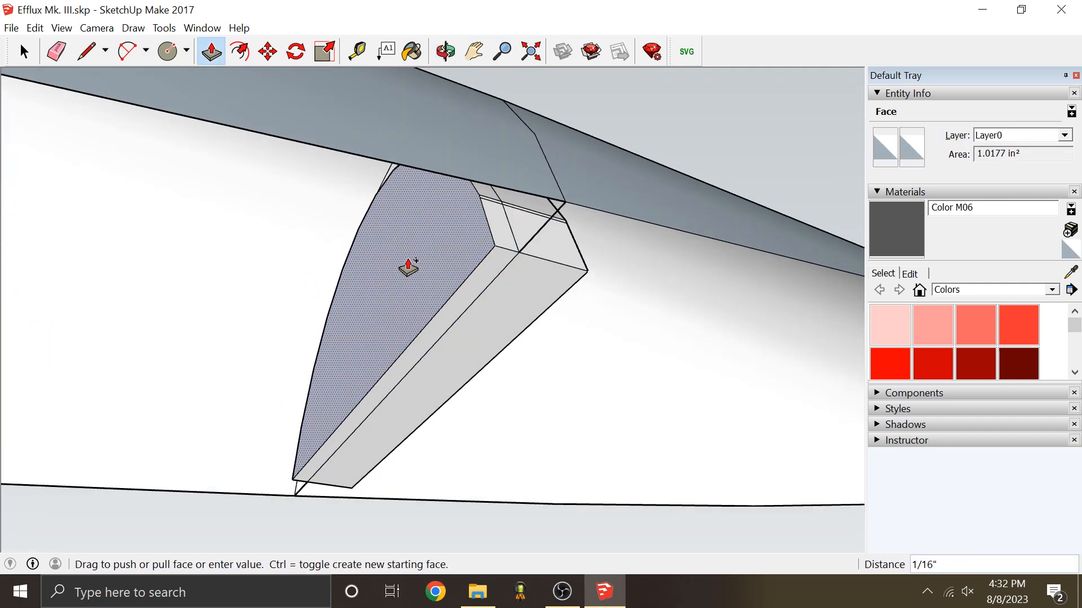
pyautogui.click(388, 259)
pyautogui.moveTo(388, 259); pyautogui.dragTo(441, 237, button='middle')
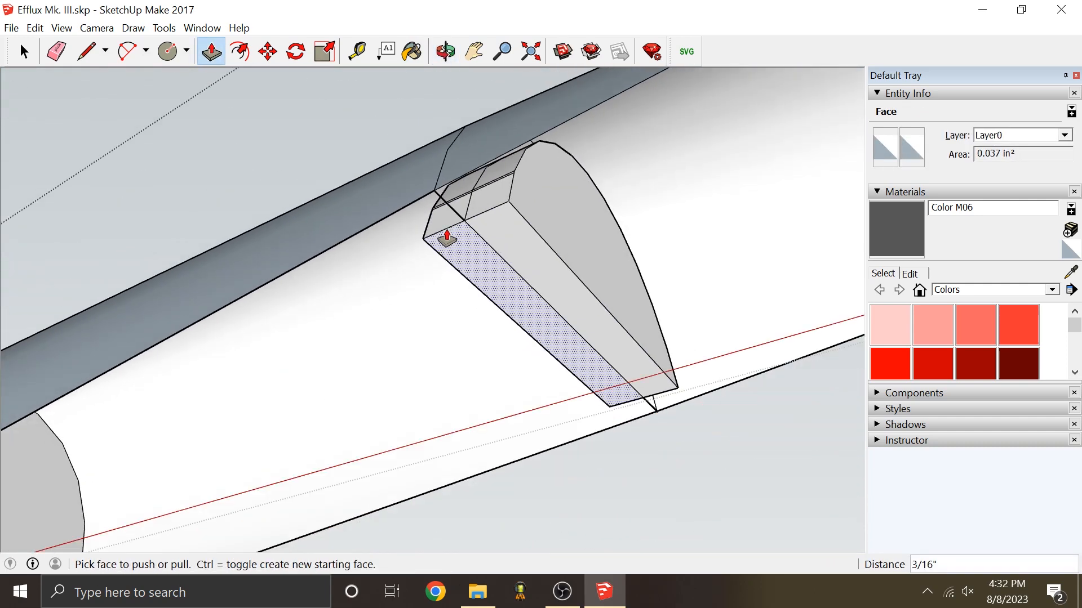
pyautogui.moveTo(543, 220); pyautogui.dragTo(483, 193, button='middle')
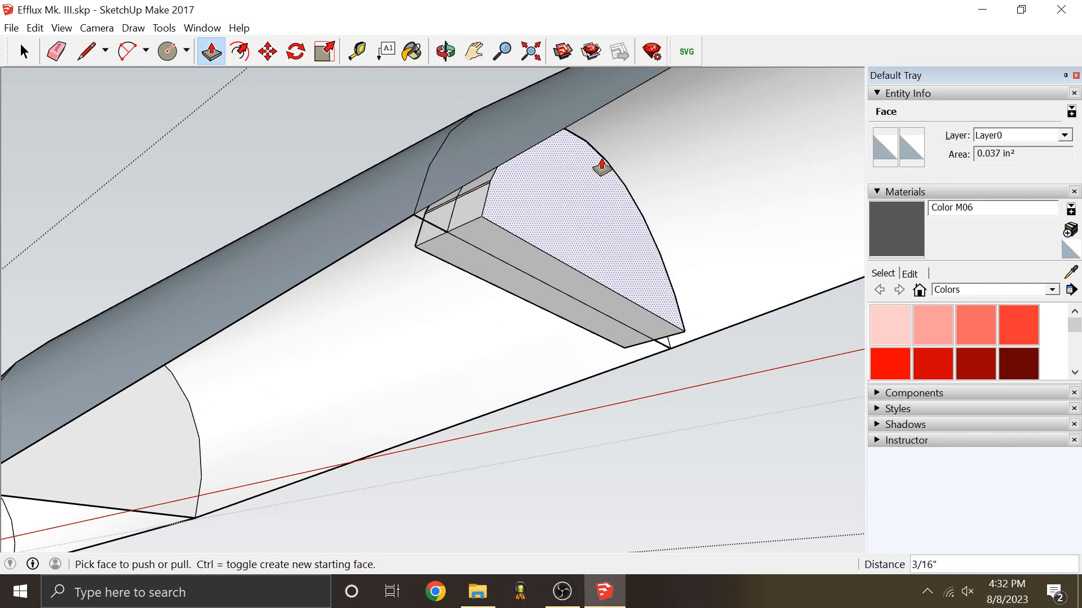
# Step: Examine the flat underside face and adjoining arched cross-section at the canopy's pointed front end
pyautogui.moveTo(601, 164); pyautogui.dragTo(471, 241, button='middle')
pyautogui.scroll(-2, 471, 241)
pyautogui.click(56, 51)
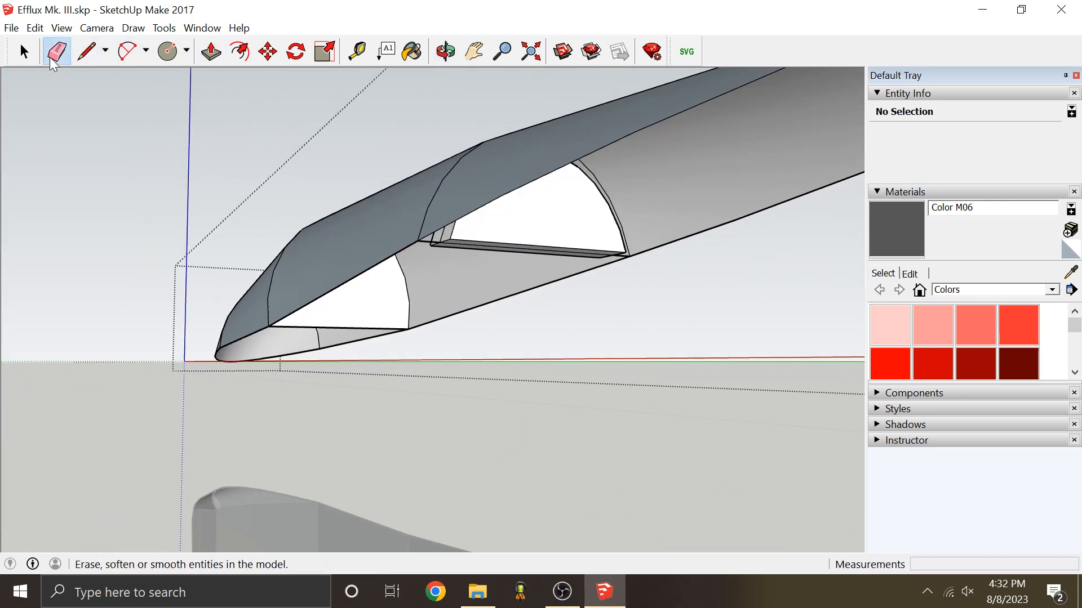
pyautogui.scroll(2, 451, 238)
pyautogui.moveTo(404, 251)
pyautogui.mouseDown(button='middle')
pyautogui.moveTo(261, 307)
pyautogui.moveTo(374, 333)
pyautogui.moveTo(339, 354)
pyautogui.mouseUp(button='middle')
pyautogui.press('l')
pyautogui.scroll(-2, 483, 411)
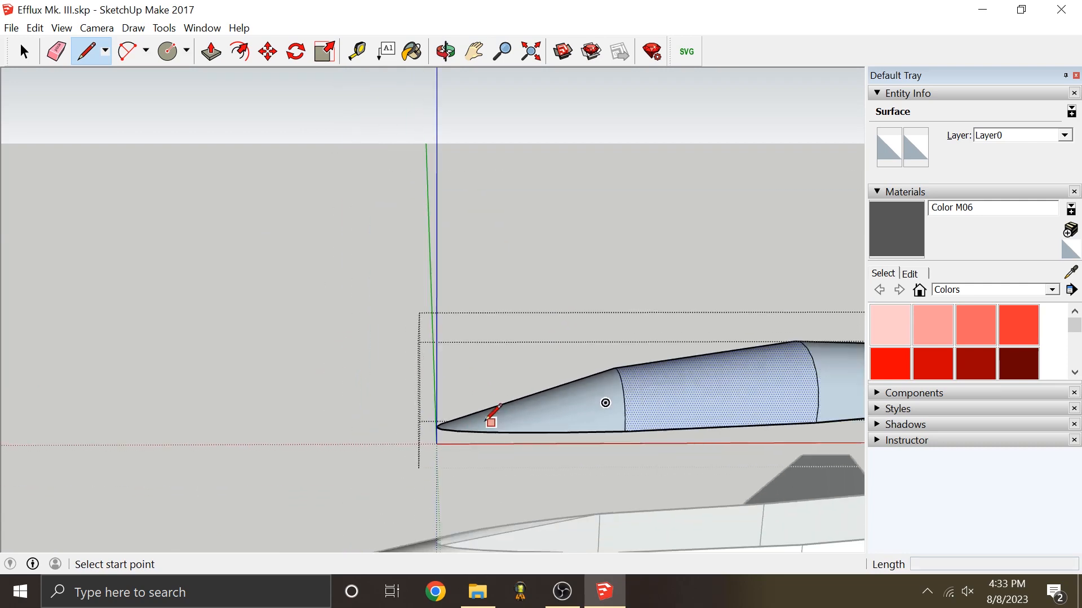
pyautogui.scroll(3, 557, 434)
pyautogui.moveTo(540, 421); pyautogui.dragTo(475, 369, button='middle')
pyautogui.scroll(-2, 596, 374)
pyautogui.moveTo(596, 374); pyautogui.dragTo(411, 254, button='middle')
pyautogui.moveTo(358, 365)
pyautogui.mouseDown(button='middle')
pyautogui.moveTo(410, 290)
pyautogui.moveTo(345, 379)
pyautogui.mouseUp(button='middle')
pyautogui.scroll(3, 512, 258)
pyautogui.rightClick(358, 344)
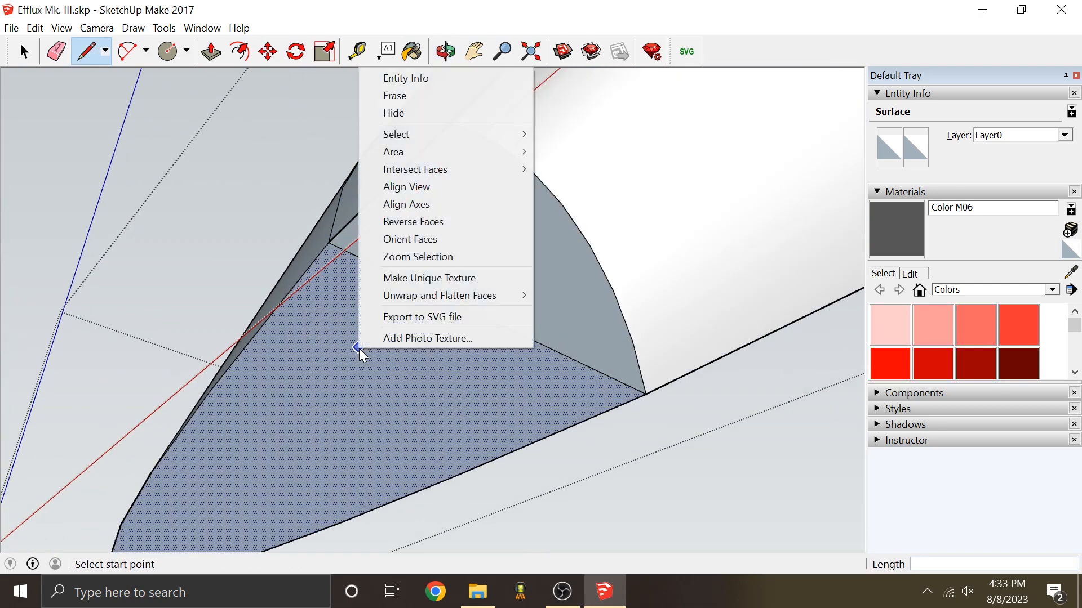
pyautogui.moveTo(425, 111); pyautogui.dragTo(119, 225, button='middle')
pyautogui.scroll(-2, 190, 260)
pyautogui.scroll(5, 107, 280)
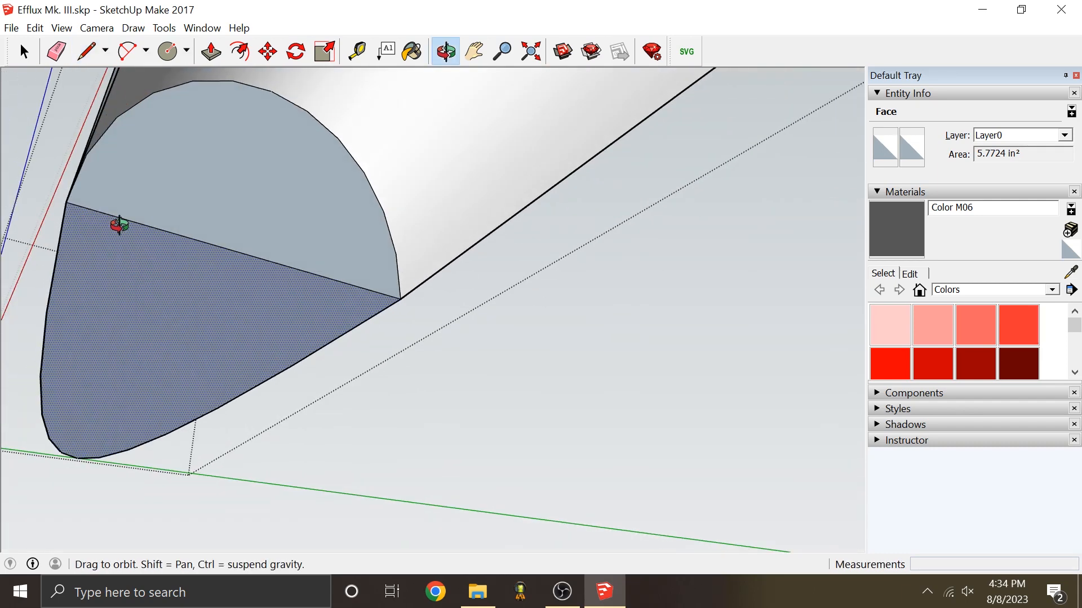
pyautogui.scroll(-2, 367, 237)
pyautogui.scroll(2, 169, 219)
pyautogui.click(378, 271)
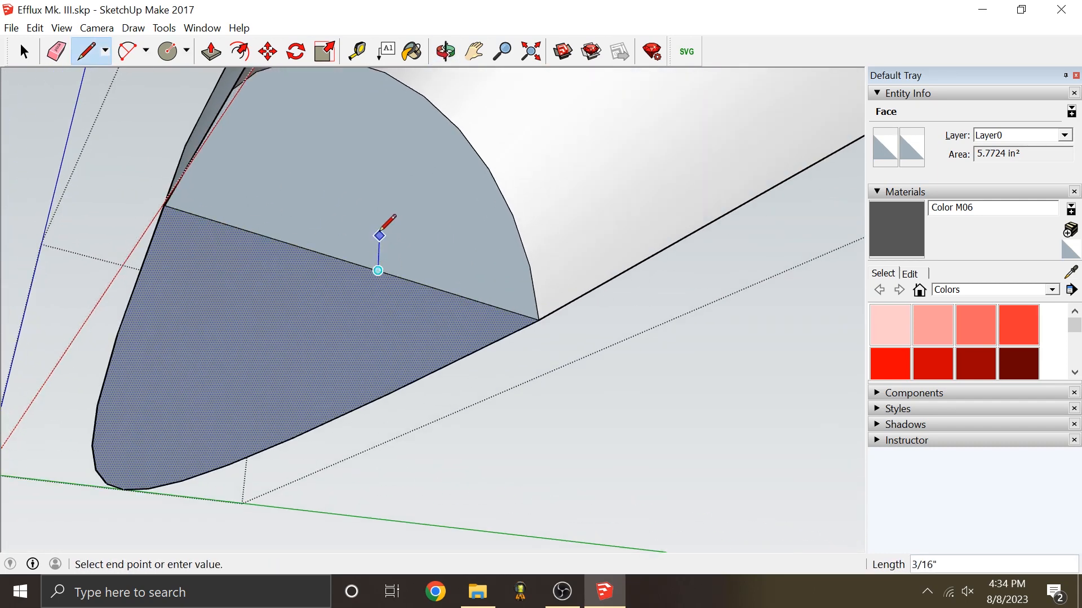
pyautogui.scroll(2, 374, 256)
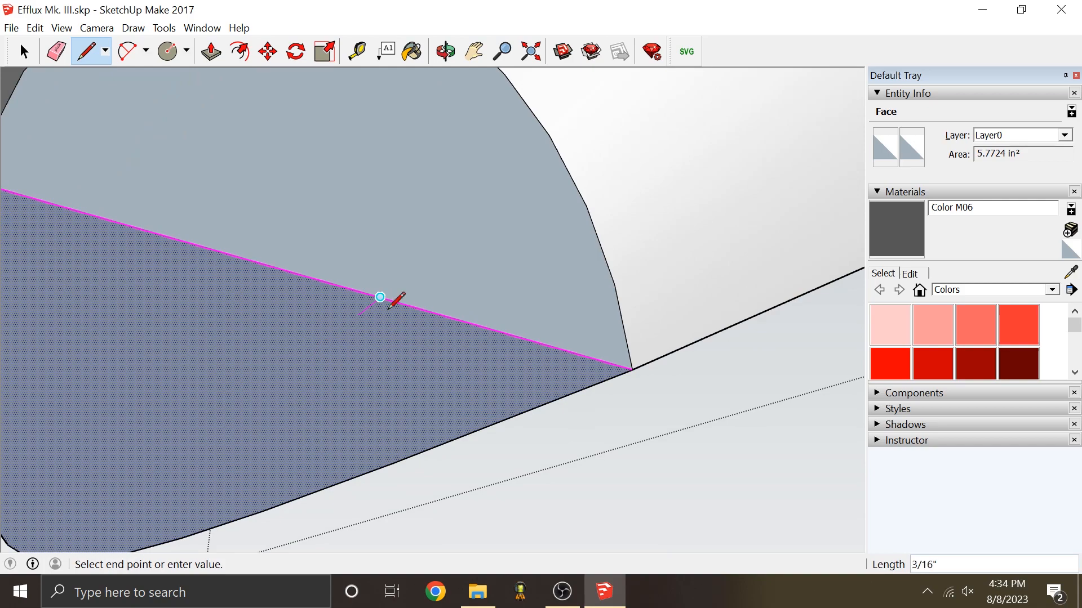
pyautogui.scroll(-4, 381, 307)
pyautogui.moveTo(362, 249); pyautogui.dragTo(387, 394, button='middle')
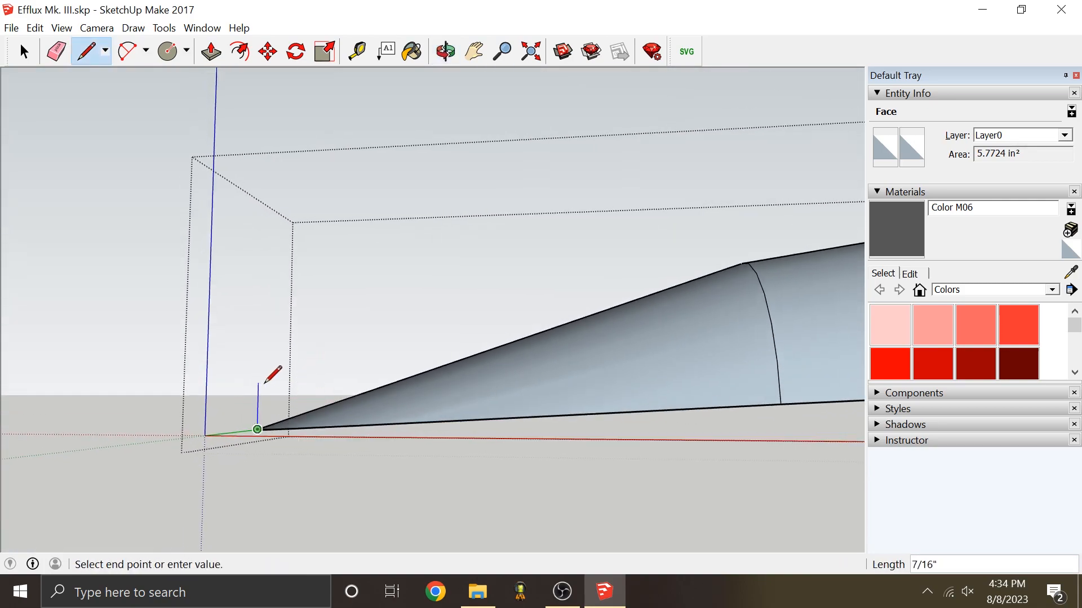
pyautogui.moveTo(260, 381); pyautogui.dragTo(736, 367, button='middle')
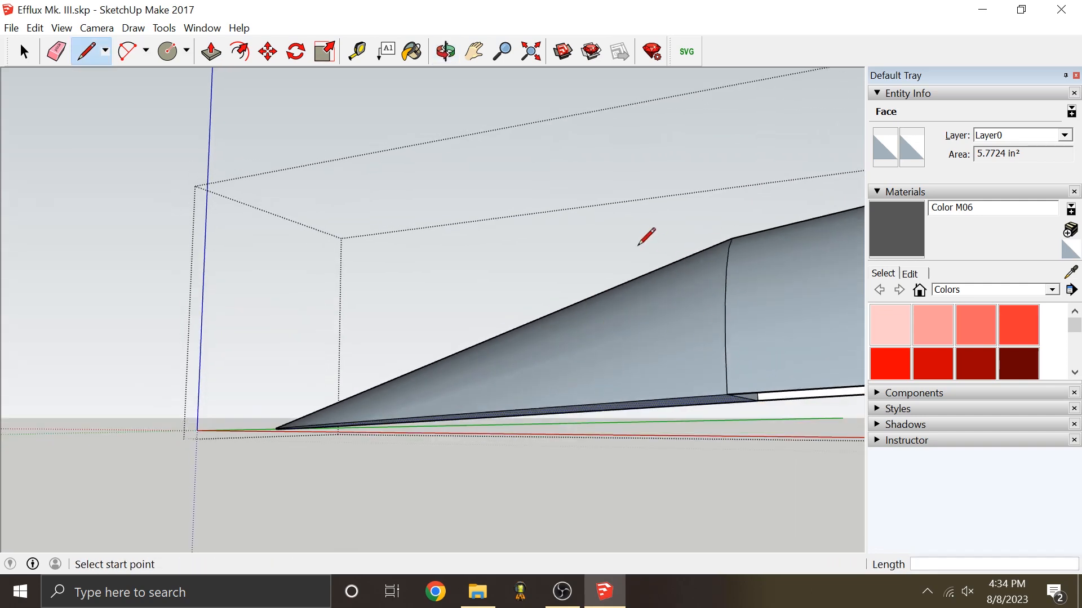
pyautogui.moveTo(638, 245); pyautogui.dragTo(743, 306, button='middle')
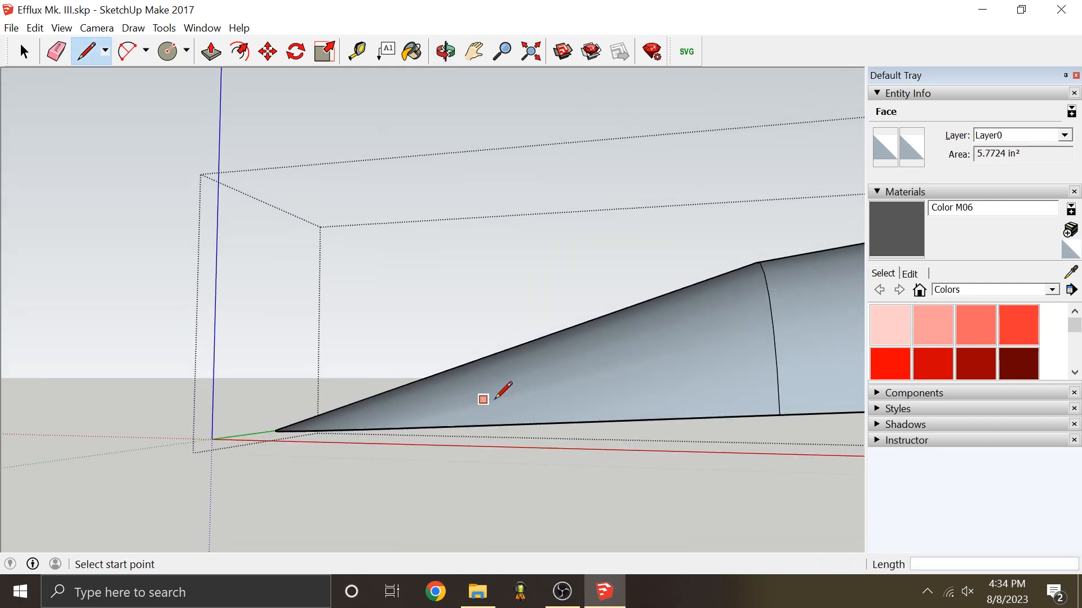
pyautogui.moveTo(411, 401); pyautogui.dragTo(231, 307, button='middle')
pyautogui.scroll(1, 418, 299)
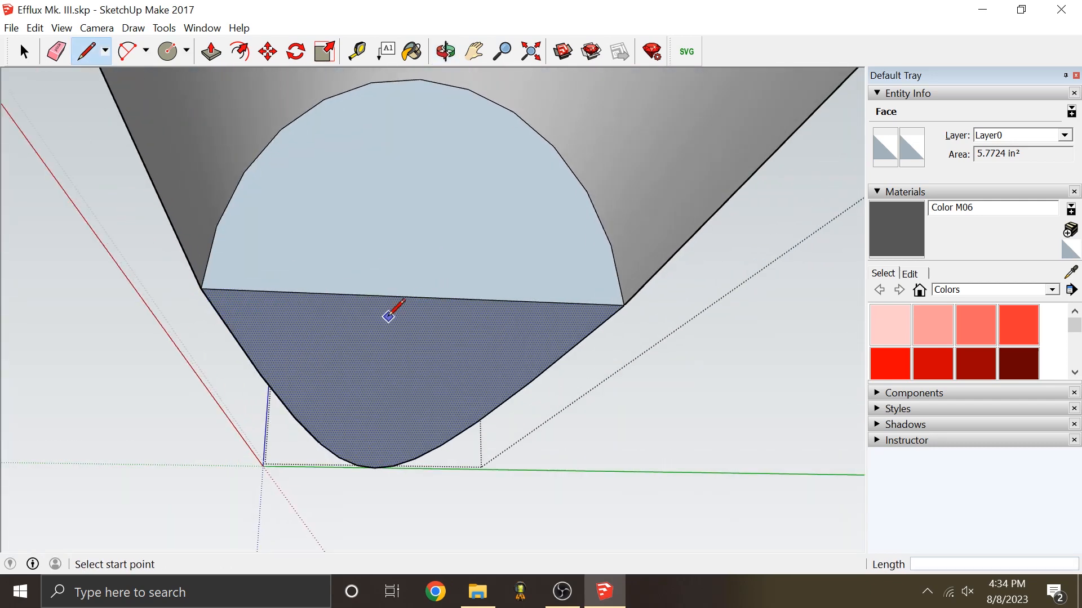
# Step: Add an inset outline to the canopy's front underside face and connect its corner to the rear crease
pyautogui.moveTo(387, 316); pyautogui.dragTo(736, 405, button='middle')
pyautogui.moveTo(490, 449); pyautogui.dragTo(534, 367, button='middle')
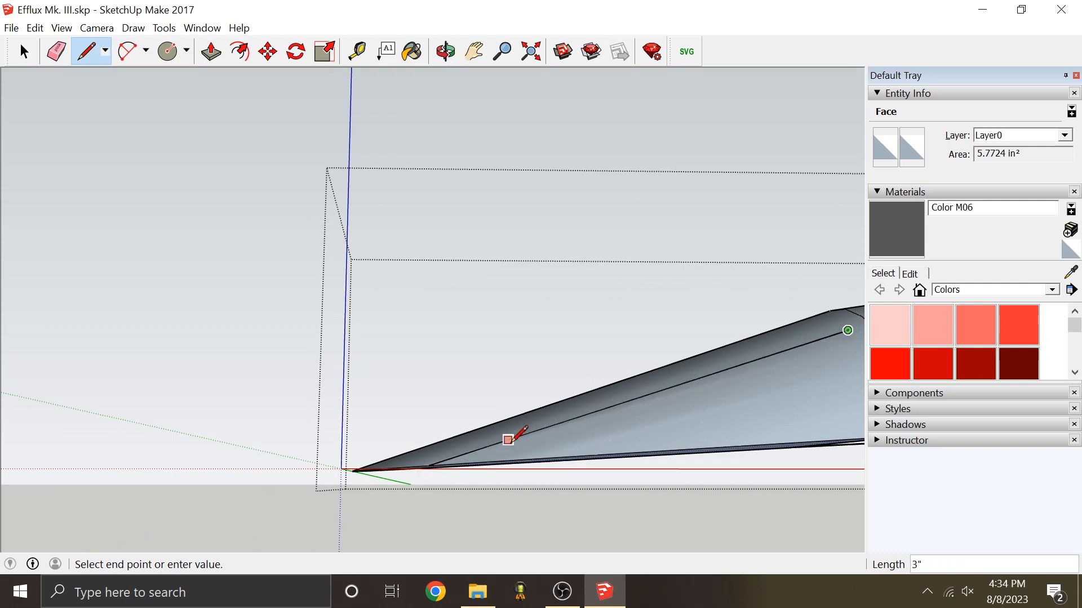
pyautogui.hotkey('ctrl', 'z')
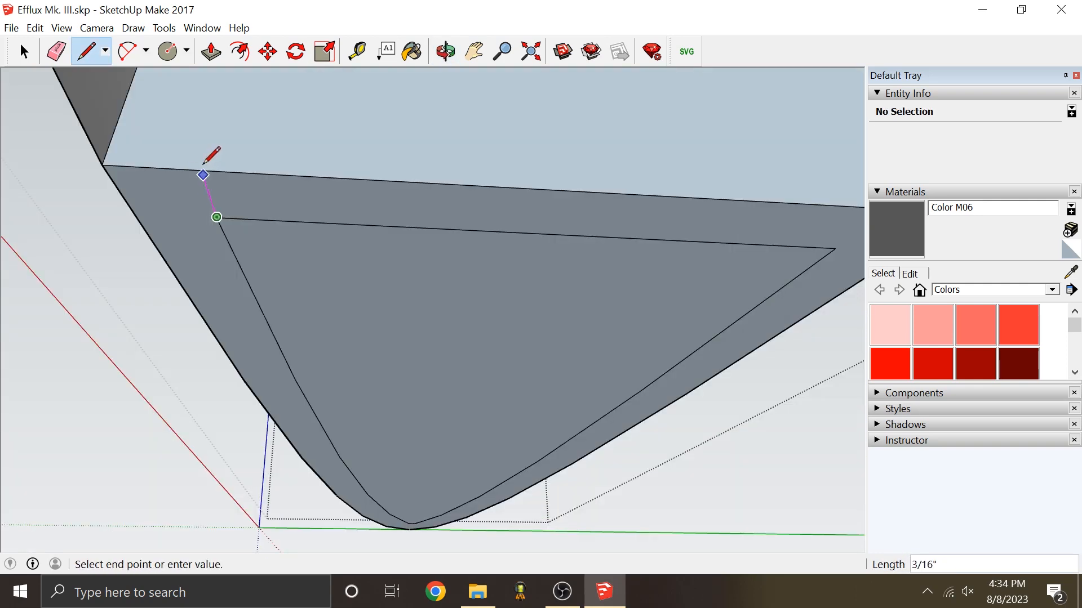
pyautogui.scroll(-5, 376, 328)
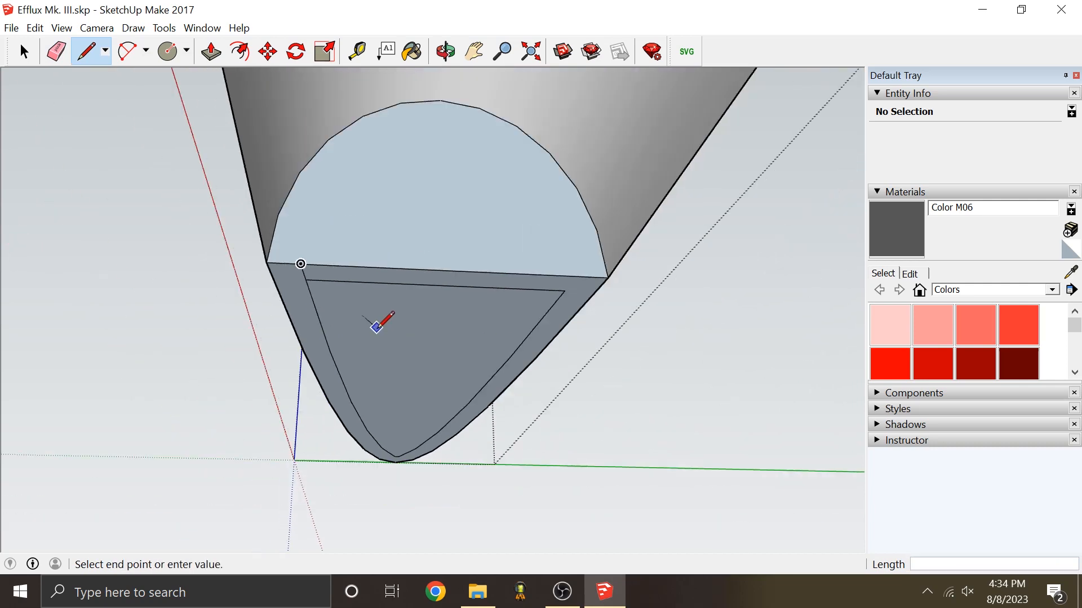
pyautogui.click(457, 271)
pyautogui.scroll(3, 455, 265)
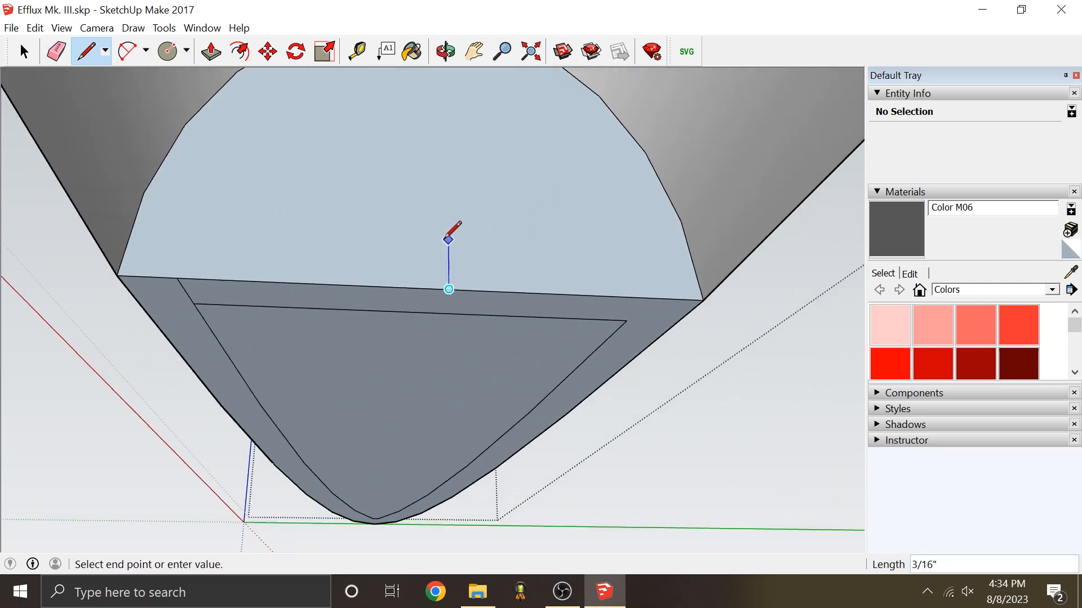
pyautogui.press('f')
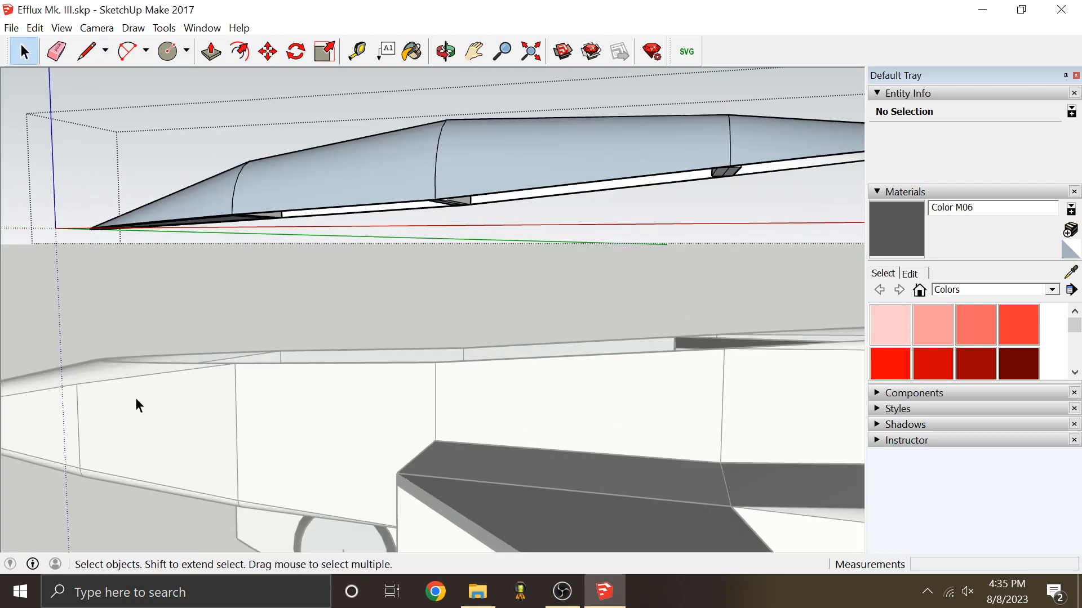
# Step: Draw a line about 2" long across the front of the fuselage's cockpit opening to close the pointed deck face
pyautogui.press('o')
pyautogui.moveTo(183, 393); pyautogui.dragTo(337, 421, button='middle')
pyautogui.scroll(-3, 336, 421)
pyautogui.scroll(3, 235, 400)
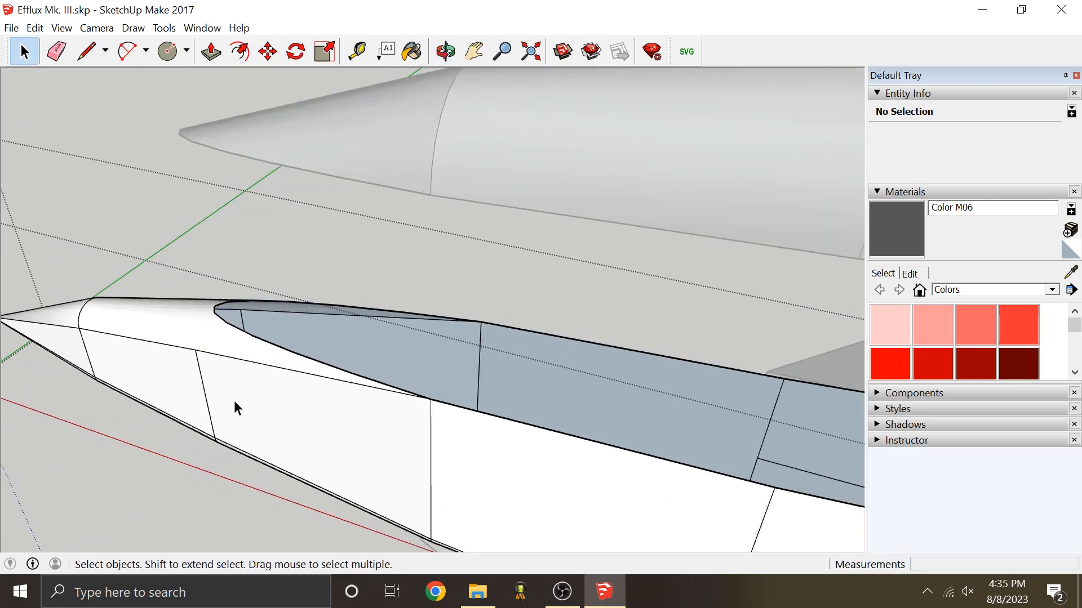
pyautogui.scroll(2, 225, 313)
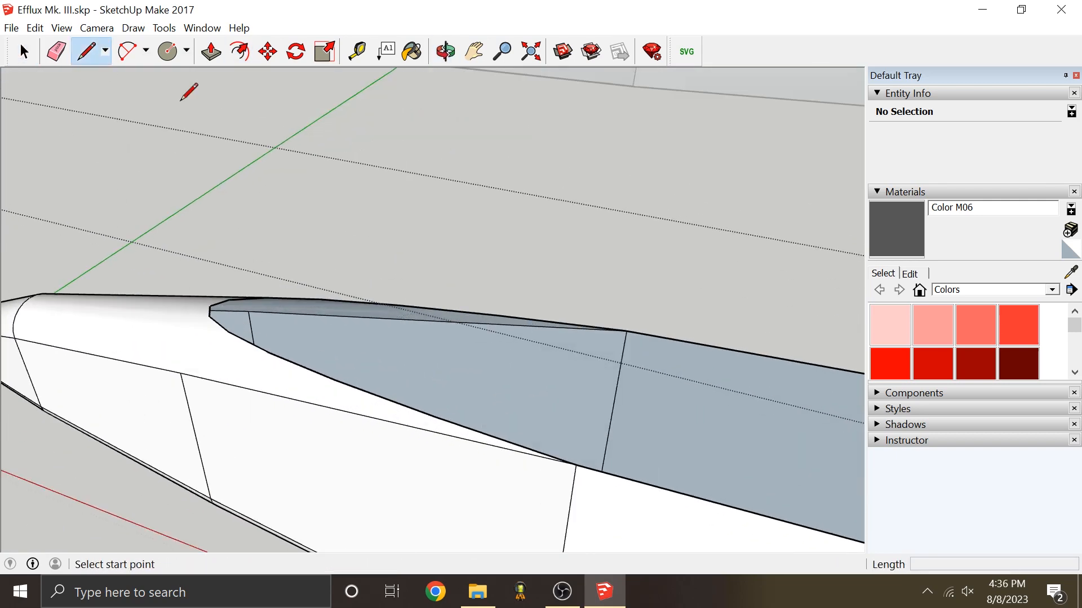
pyautogui.click(575, 464)
pyautogui.click(626, 332)
pyautogui.rightClick(375, 359)
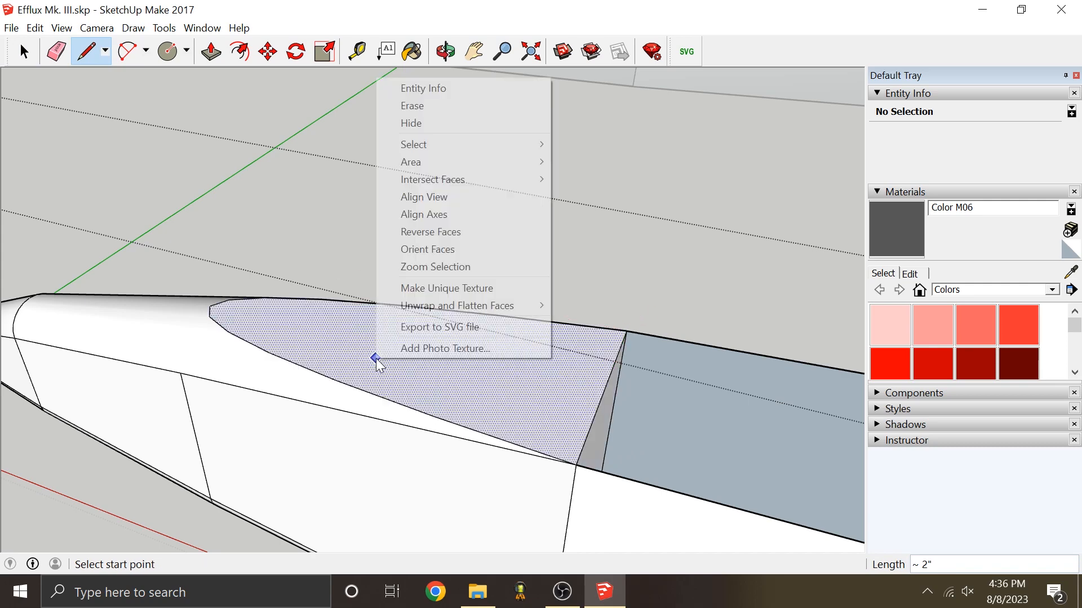
pyautogui.click(24, 50)
# Step: Erase the upright face beneath the rear edge of the pointed deck inside the fuselage group
pyautogui.scroll(-3, 258, 353)
pyautogui.moveTo(258, 353); pyautogui.dragTo(382, 371, button='middle')
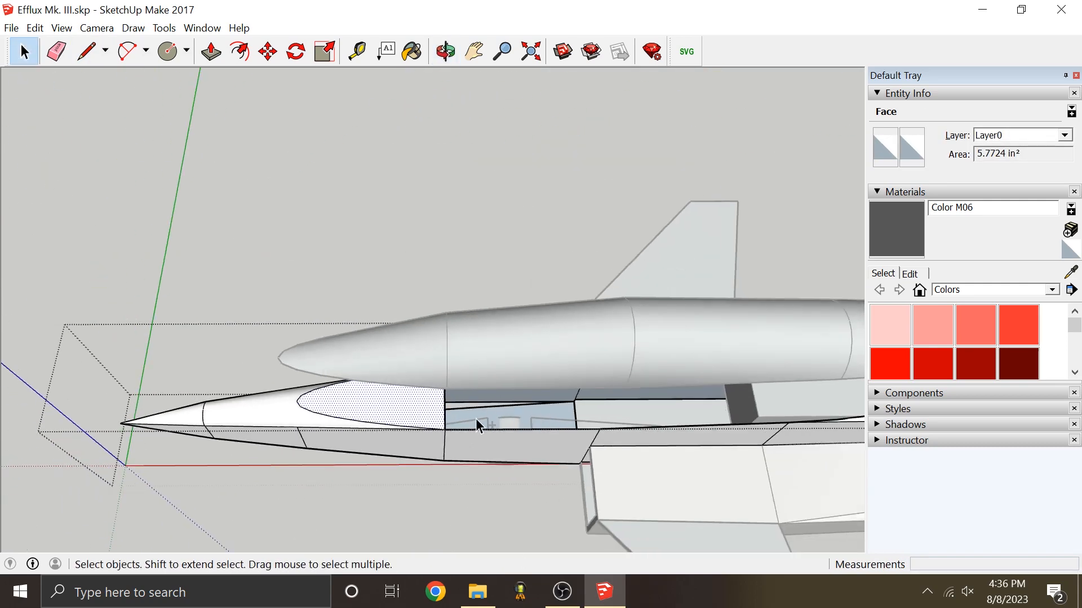
pyautogui.moveTo(476, 418); pyautogui.dragTo(261, 225, button='middle')
pyautogui.scroll(3, 245, 309)
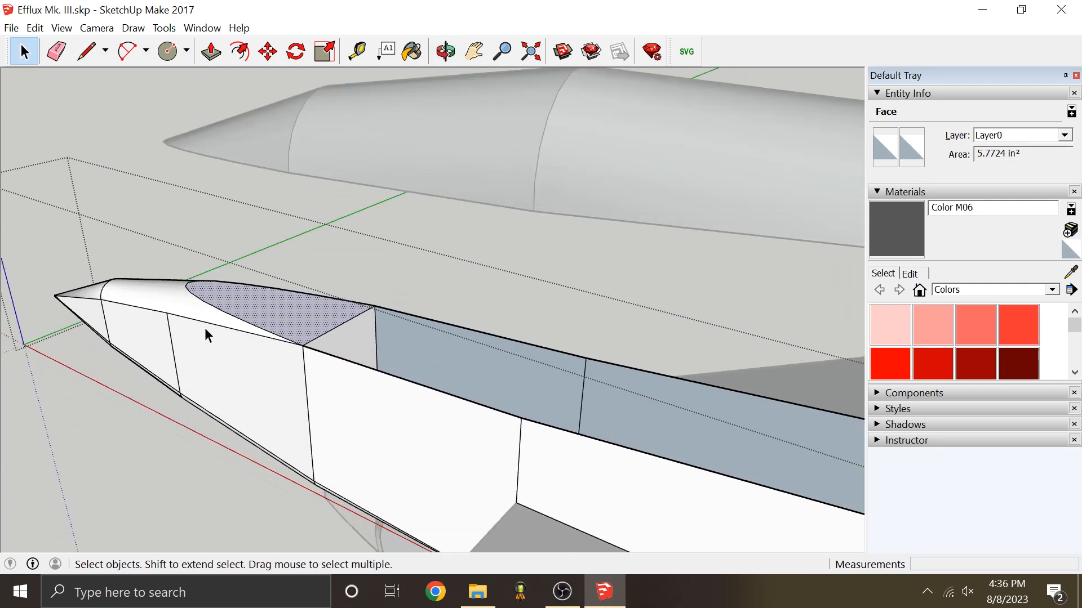
pyautogui.moveTo(257, 313); pyautogui.dragTo(379, 352, button='middle')
pyautogui.rightClick(325, 329)
pyautogui.click(370, 99)
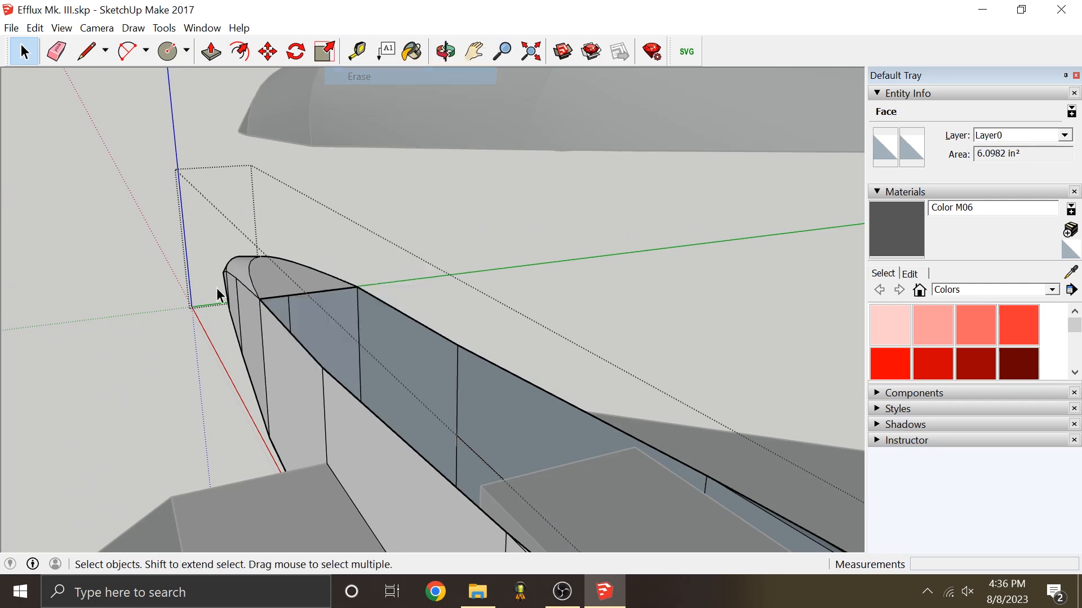
# Step: Leave the fuselage group and select the canopy group above it
pyautogui.moveTo(217, 294); pyautogui.dragTo(394, 58, button='middle')
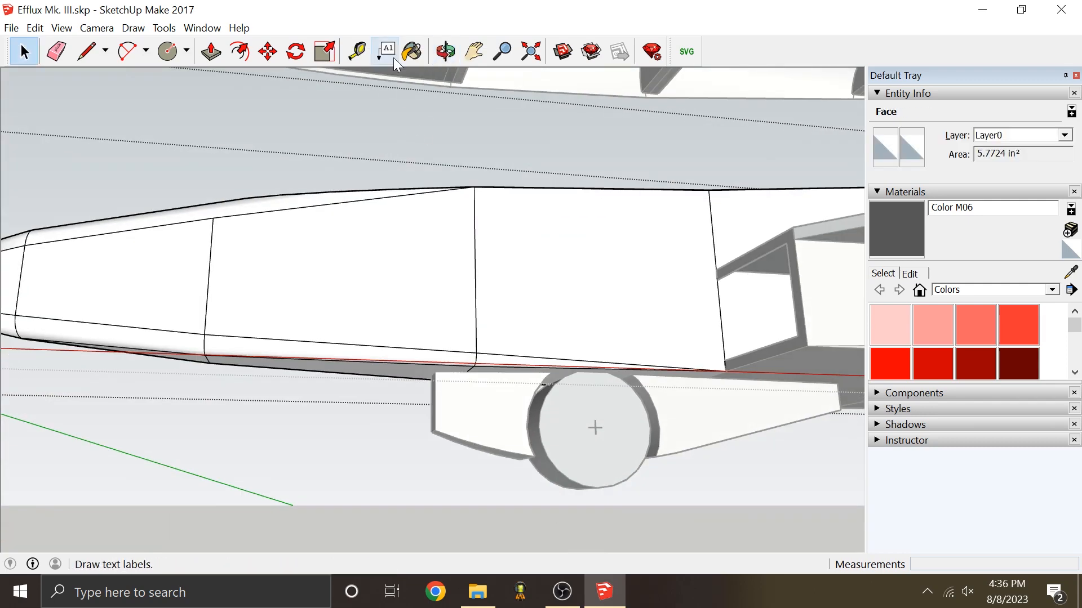
pyautogui.scroll(-3, 411, 335)
pyautogui.scroll(4, 418, 186)
pyautogui.click(420, 197)
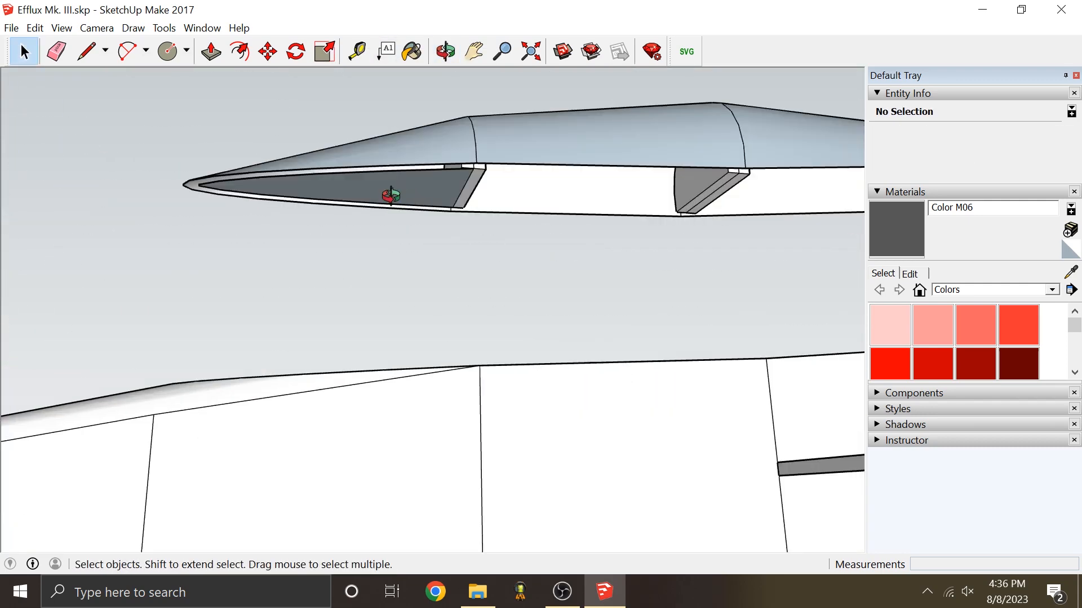
pyautogui.moveTo(386, 193); pyautogui.dragTo(423, 182, button='middle')
pyautogui.click(363, 161)
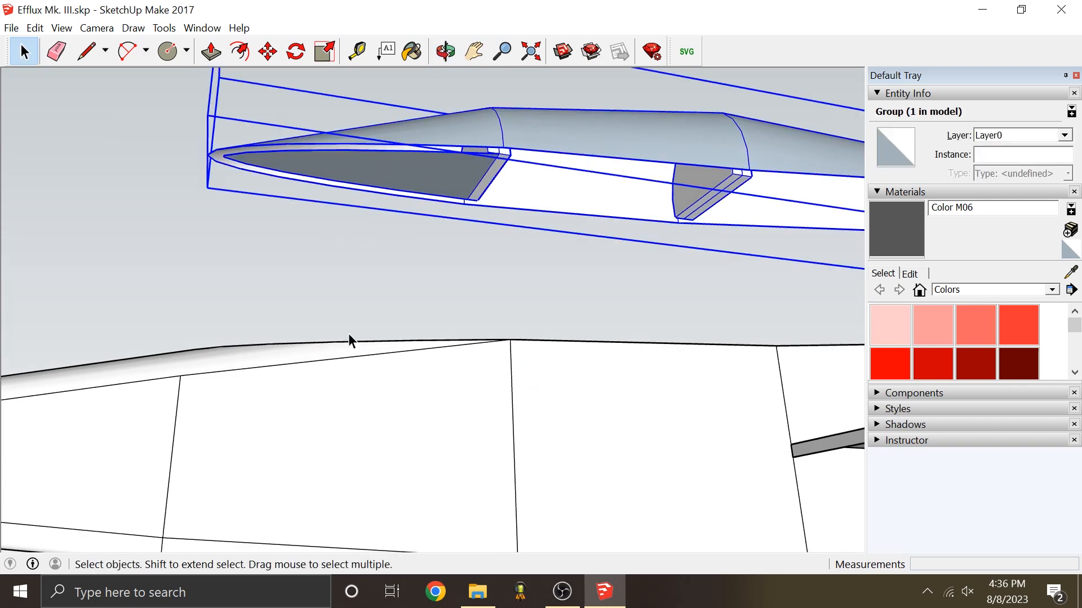
# Step: Examine how the canopy group corresponds to the cockpit opening and decks along the fuselage
pyautogui.moveTo(319, 394); pyautogui.dragTo(293, 196, button='middle')
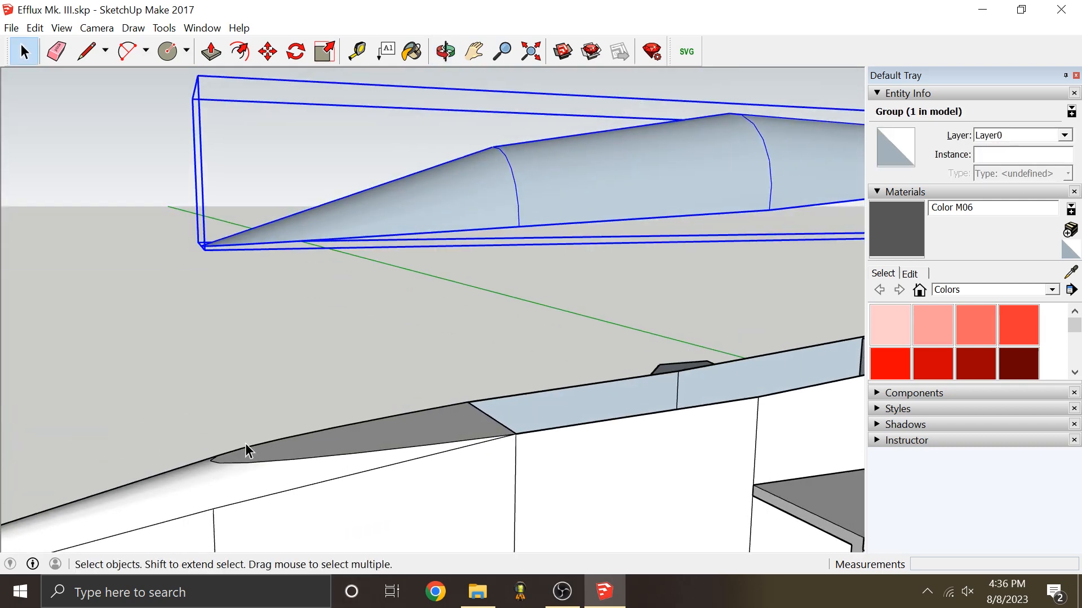
pyautogui.scroll(-2, 260, 452)
pyautogui.scroll(3, 691, 417)
pyautogui.moveTo(792, 339)
pyautogui.mouseDown(button='middle')
pyautogui.moveTo(789, 377)
pyautogui.moveTo(785, 352)
pyautogui.mouseUp(button='middle')
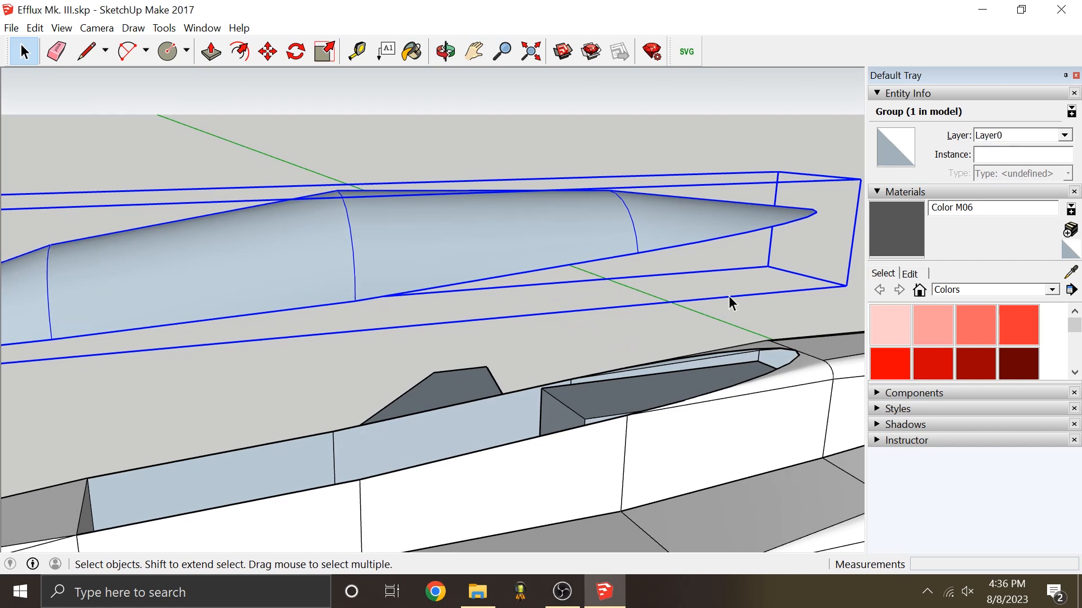
pyautogui.scroll(-3, 680, 387)
pyautogui.scroll(3, 684, 378)
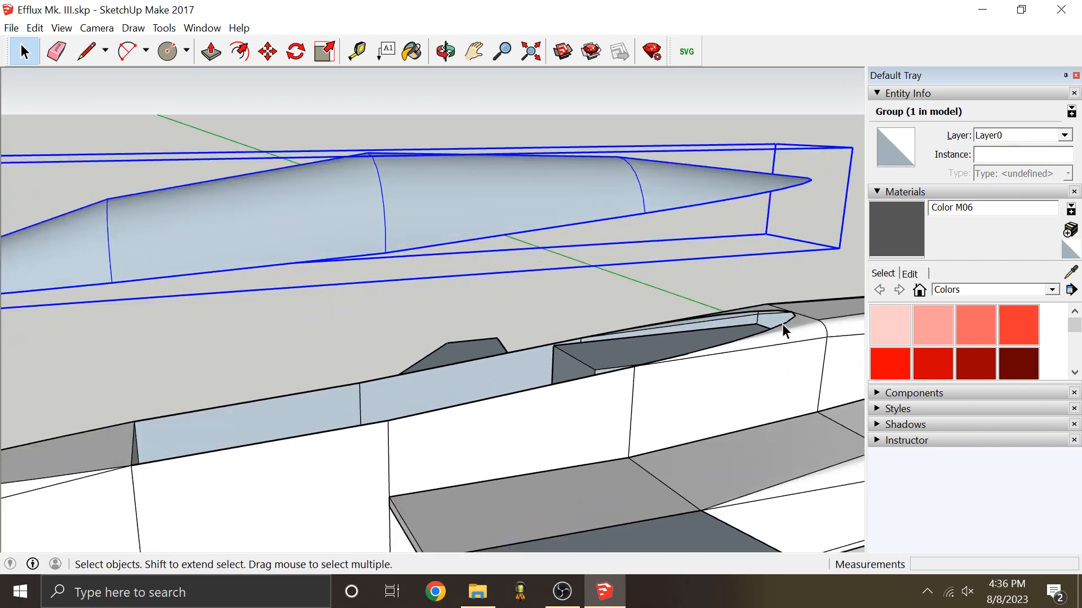
pyautogui.scroll(-1, 783, 313)
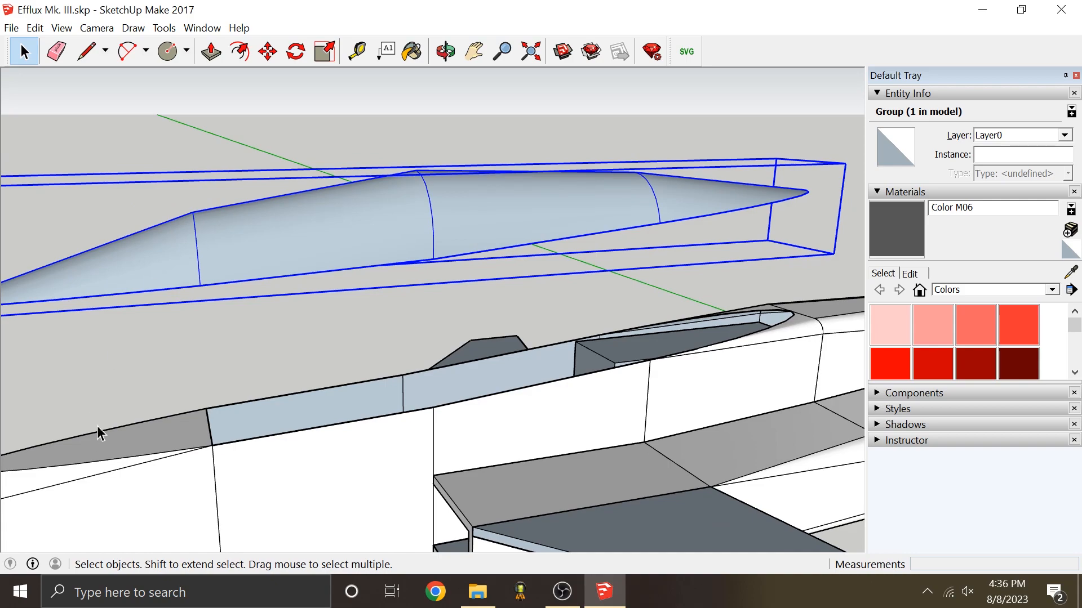
pyautogui.moveTo(693, 388); pyautogui.dragTo(629, 401, button='middle')
pyautogui.scroll(-2, 630, 401)
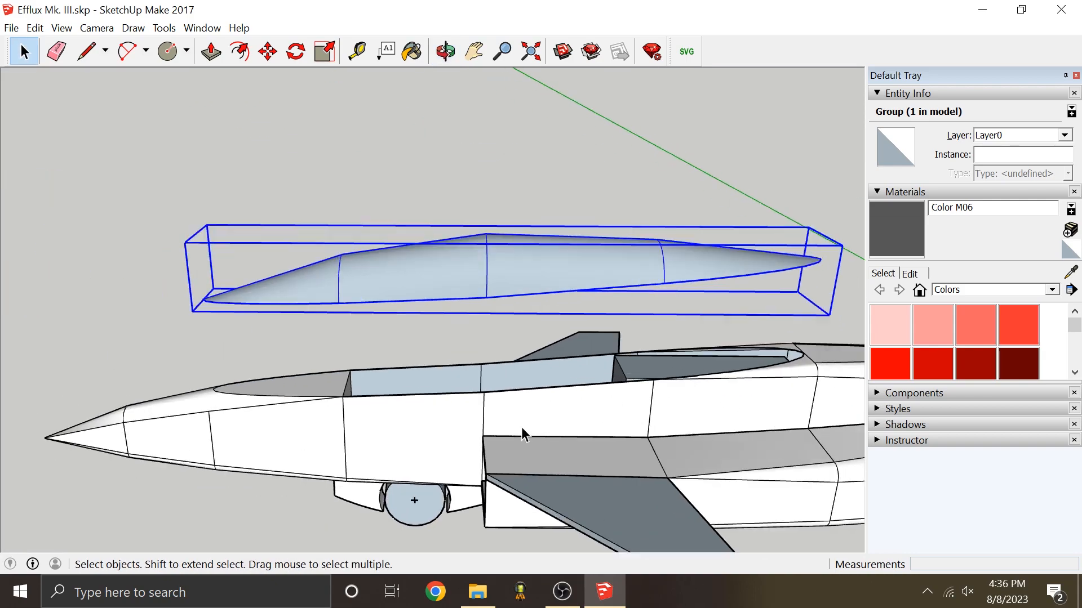
pyautogui.scroll(2, 522, 427)
pyautogui.moveTo(522, 427); pyautogui.dragTo(464, 302, button='middle')
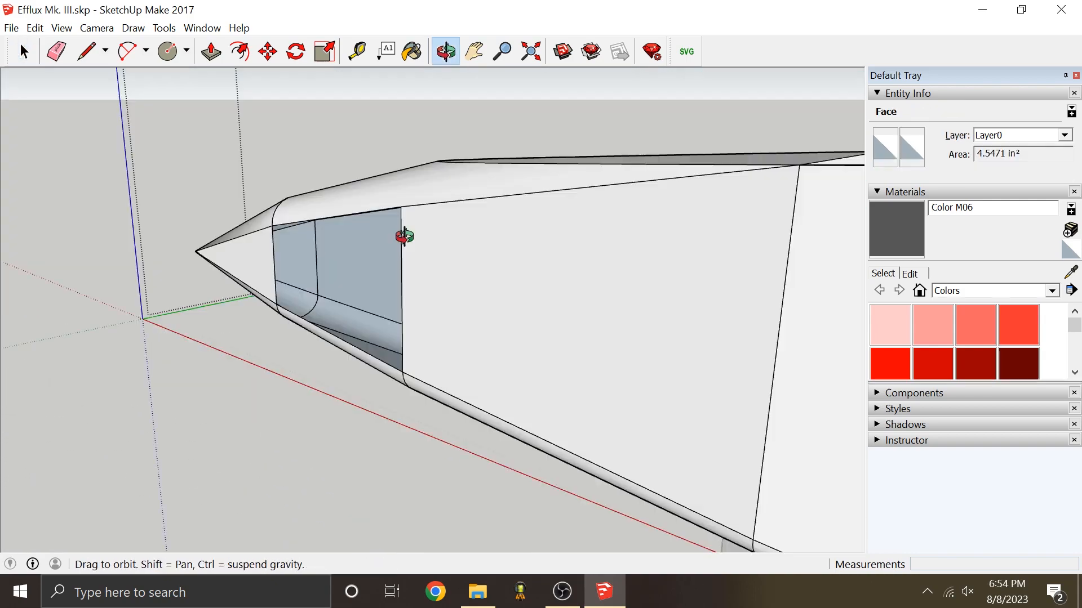
# Step: Select the pointed deck face together with the upright face beneath its rear edge inside the fuselage group
pyautogui.press('space')
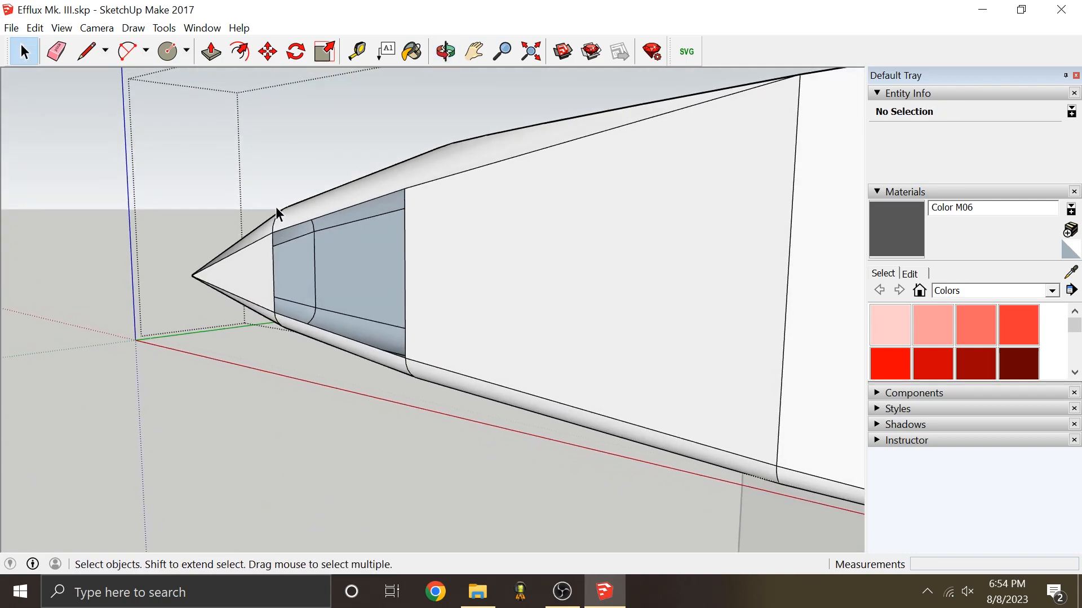
pyautogui.scroll(2, 334, 266)
pyautogui.click(85, 51)
pyautogui.scroll(3, 290, 265)
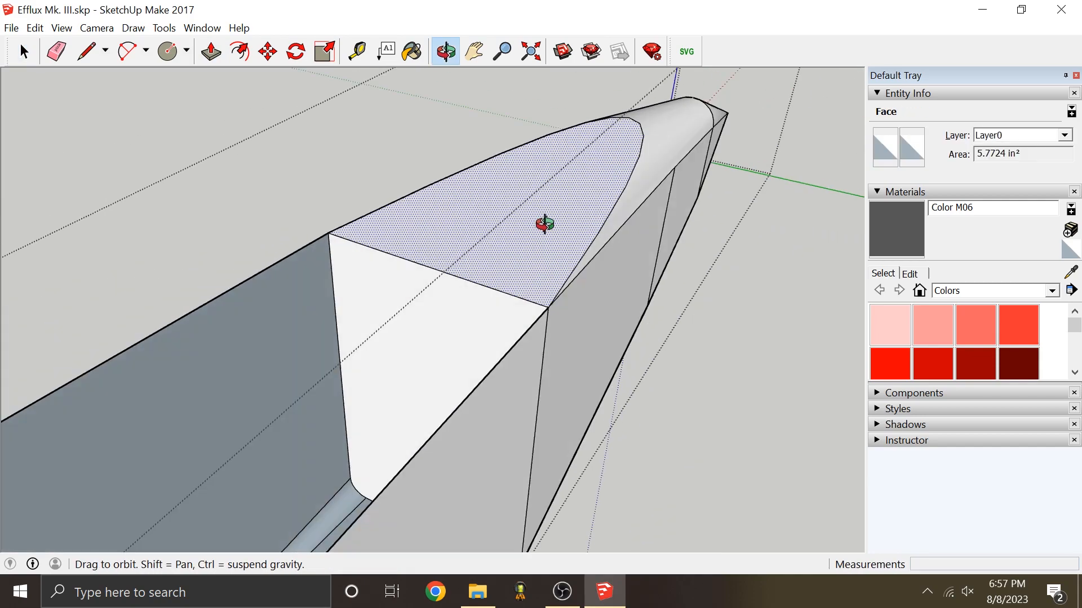
pyautogui.moveTo(543, 222); pyautogui.dragTo(499, 281, button='middle')
pyautogui.keyDown('shift'); pyautogui.click(389, 280); pyautogui.keyUp('shift')
pyautogui.scroll(-5, 499, 281)
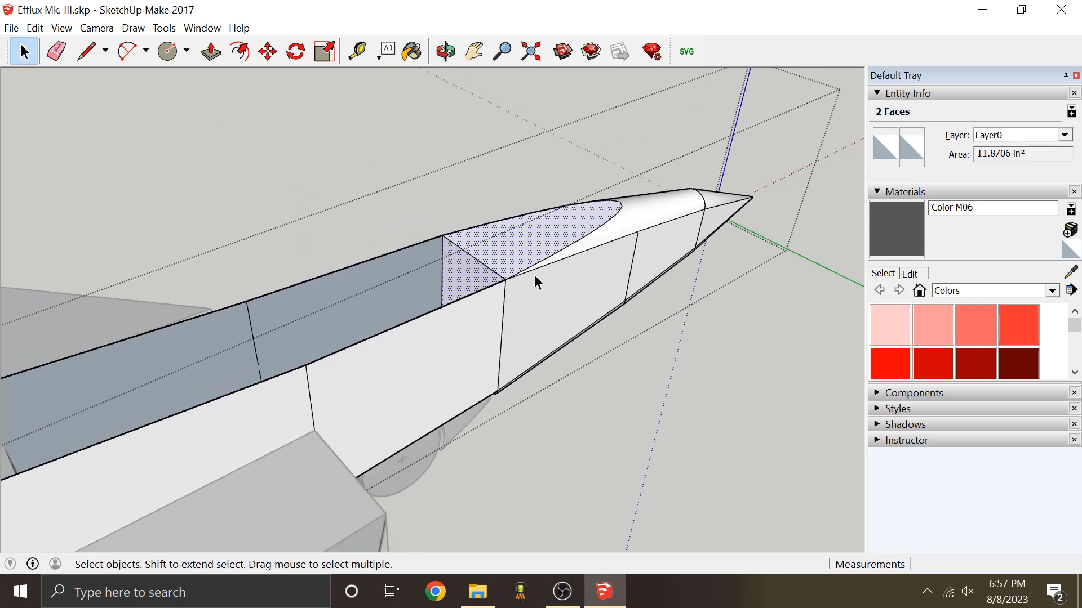
pyautogui.scroll(3, 534, 275)
pyautogui.moveTo(374, 256); pyautogui.dragTo(635, 210, button='middle')
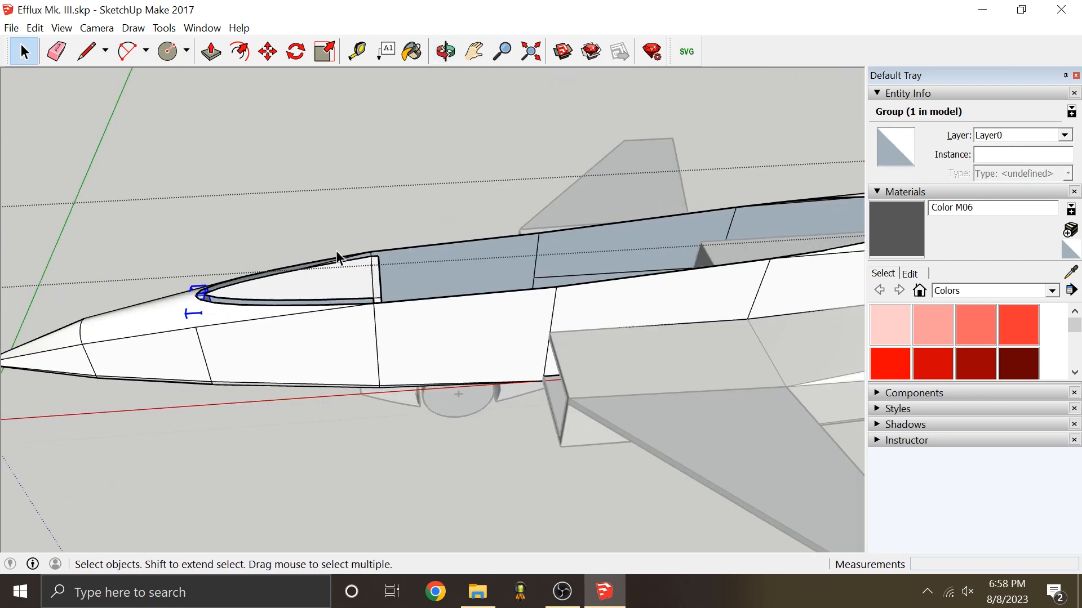
# Step: Leave the fuselage group and examine the fitted pointed deck and the open bay behind it
pyautogui.press('Escape')
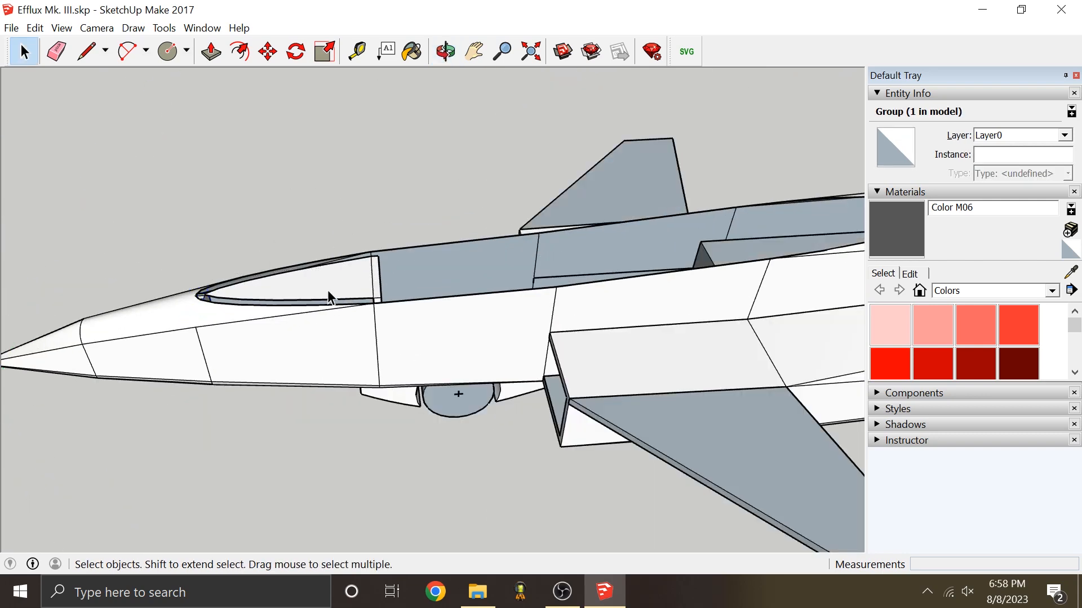
pyautogui.scroll(-2, 391, 296)
pyautogui.moveTo(391, 295); pyautogui.dragTo(430, 355, button='middle')
pyautogui.scroll(1, 417, 244)
pyautogui.scroll(3, 404, 327)
pyautogui.scroll(3, 340, 282)
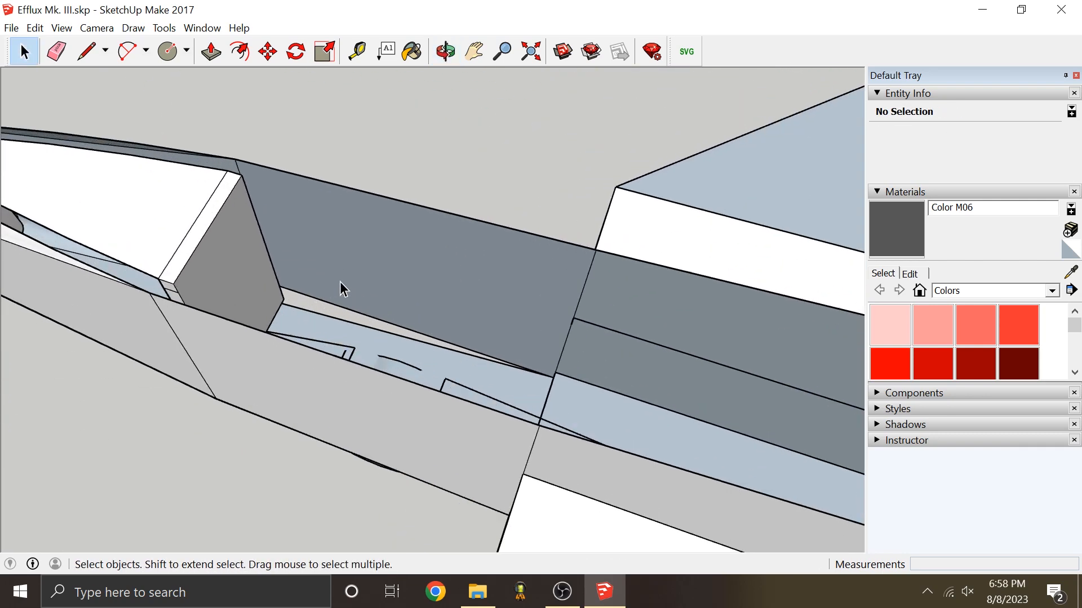
pyautogui.moveTo(341, 283); pyautogui.dragTo(469, 247, button='middle')
# Step: Open the fuselage group and hide the side face alongside the bay behind the pointed deck
pyautogui.click(330, 324)
pyautogui.rightClick(511, 220)
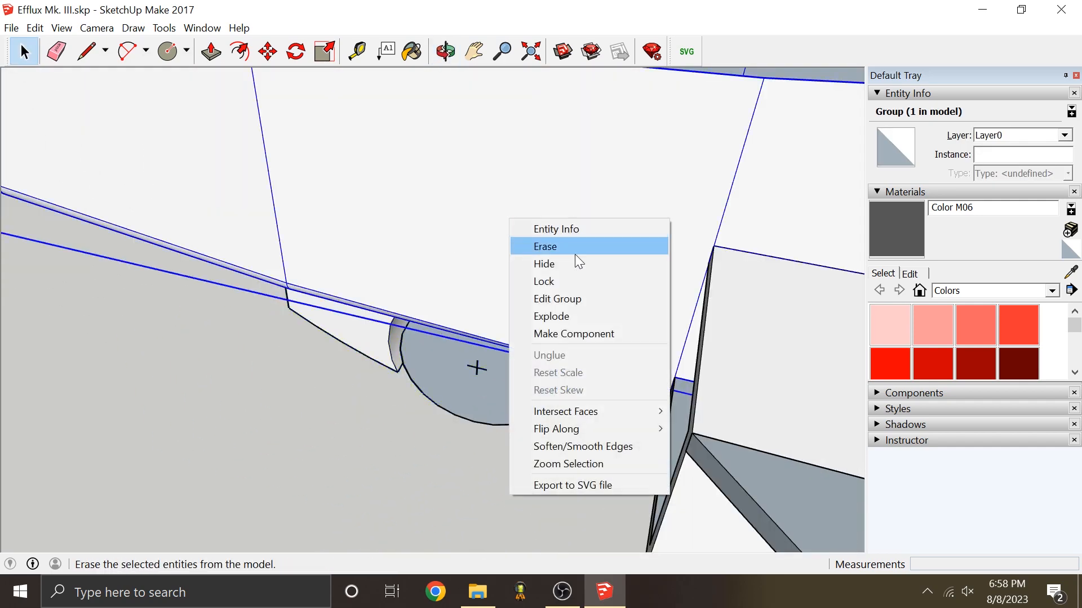
pyautogui.rightClick(504, 189)
pyautogui.click(465, 195)
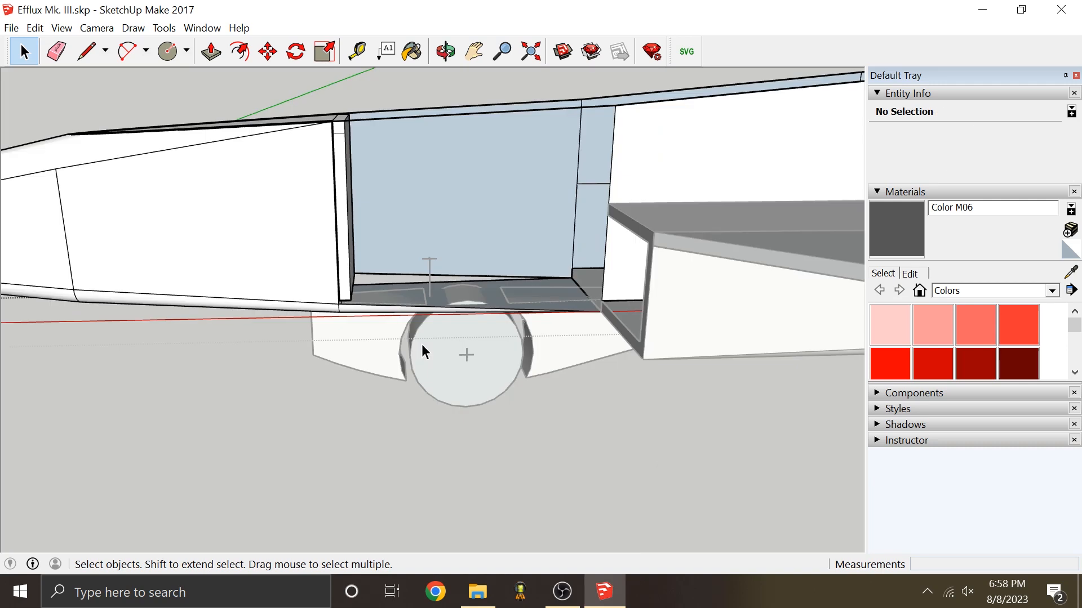
# Step: Draw a 1/8" upright line on the plate above the nose gear and a long line running rearward from its top
pyautogui.press('l')
pyautogui.scroll(3, 421, 344)
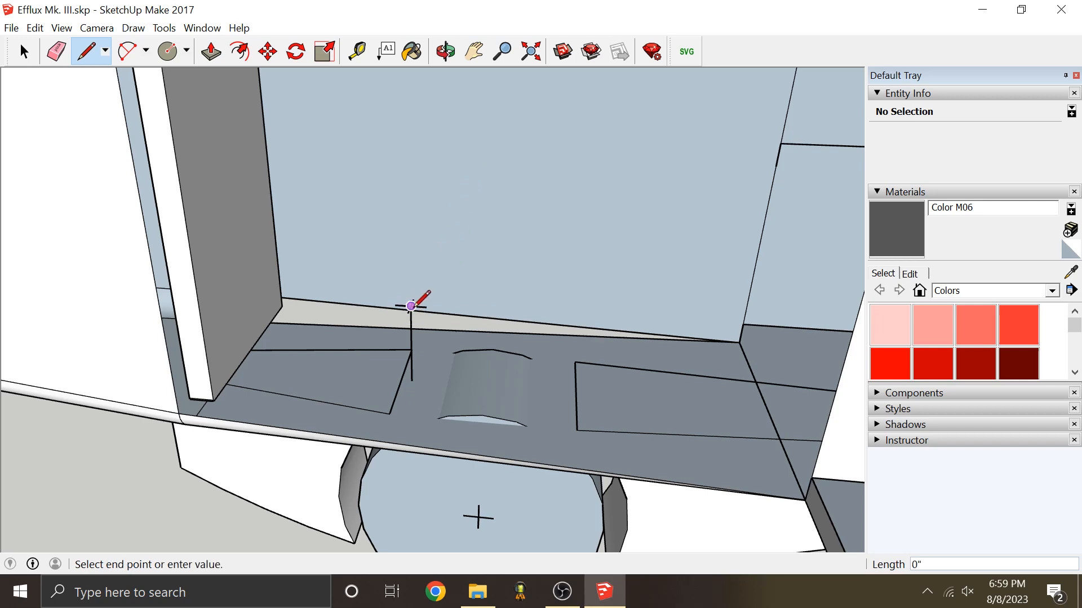
pyautogui.moveTo(416, 301); pyautogui.dragTo(374, 201, button='middle')
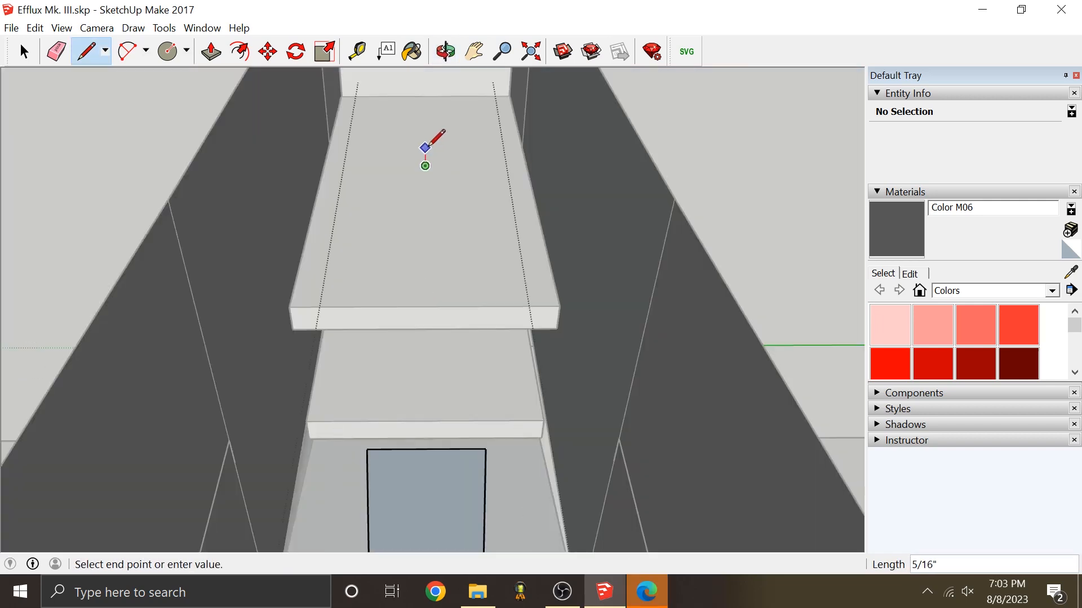
pyautogui.scroll(3, 424, 152)
pyautogui.moveTo(427, 158)
pyautogui.mouseDown(button='middle')
pyautogui.moveTo(507, 174)
pyautogui.moveTo(461, 163)
pyautogui.mouseUp(button='middle')
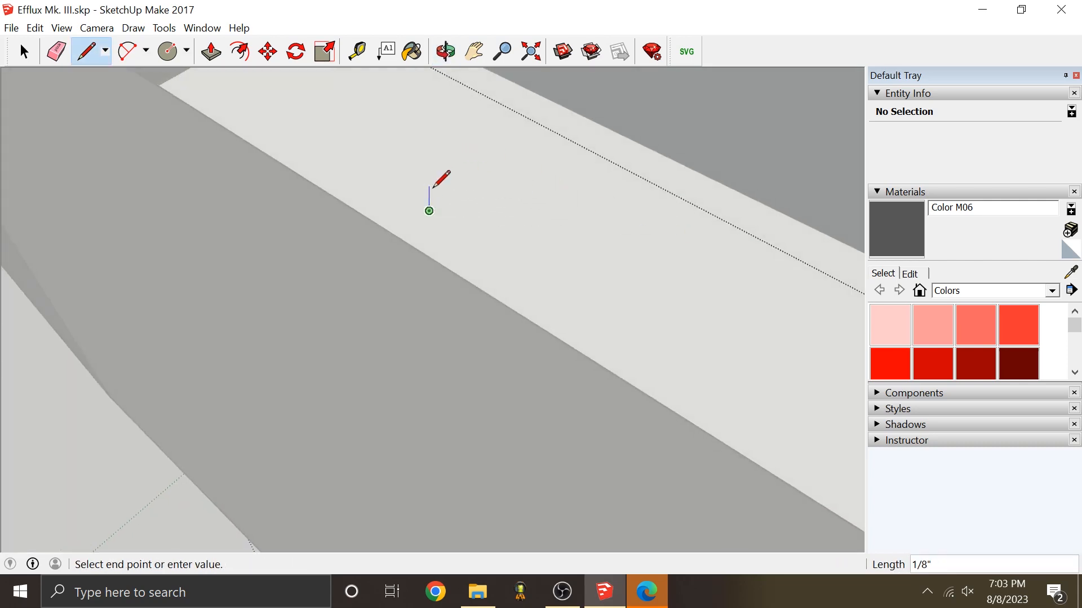
pyautogui.click(430, 188)
pyautogui.scroll(-4, 412, 217)
pyautogui.moveTo(423, 217); pyautogui.dragTo(491, 198, button='middle')
pyautogui.scroll(2, 500, 200)
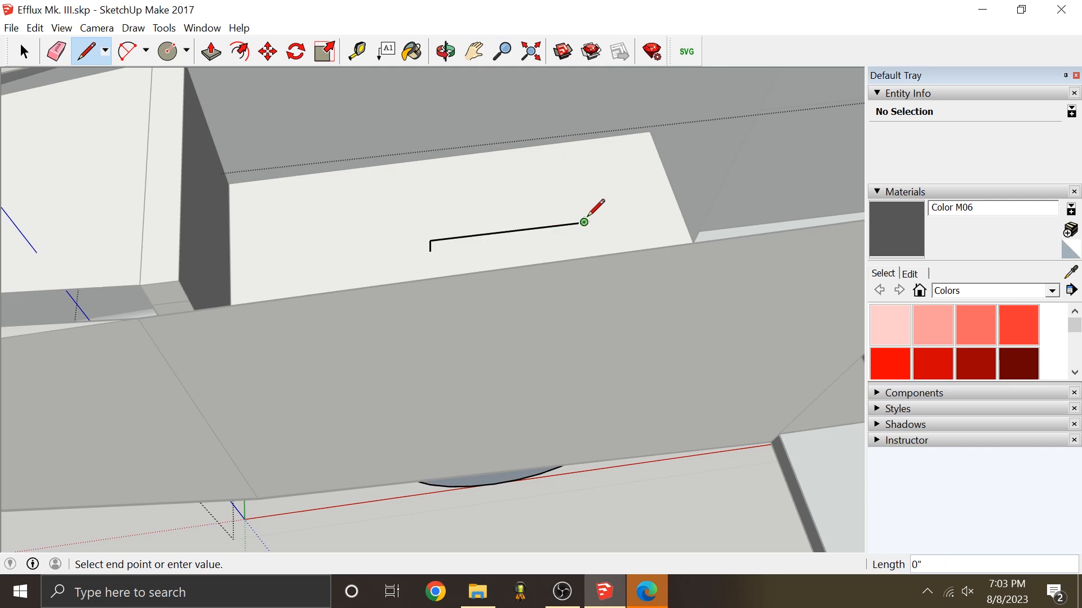
# Step: Try closing a triangle on the rearward line above the nose gear and erase its two extra edges
pyautogui.click(592, 194)
pyautogui.click(429, 241)
pyautogui.click(56, 51)
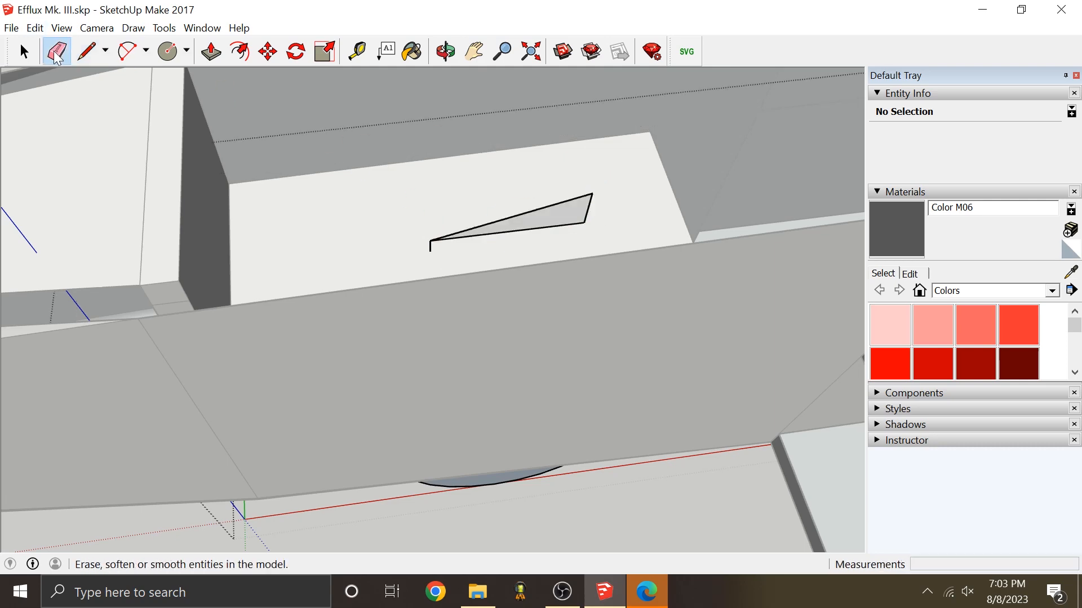
pyautogui.moveTo(590, 219); pyautogui.dragTo(488, 238)
# Step: Leave the nose gear group and return to working on the whole aircraft
pyautogui.moveTo(488, 239)
pyautogui.mouseDown(button='middle')
pyautogui.moveTo(242, 281)
pyautogui.moveTo(203, 264)
pyautogui.mouseUp(button='middle')
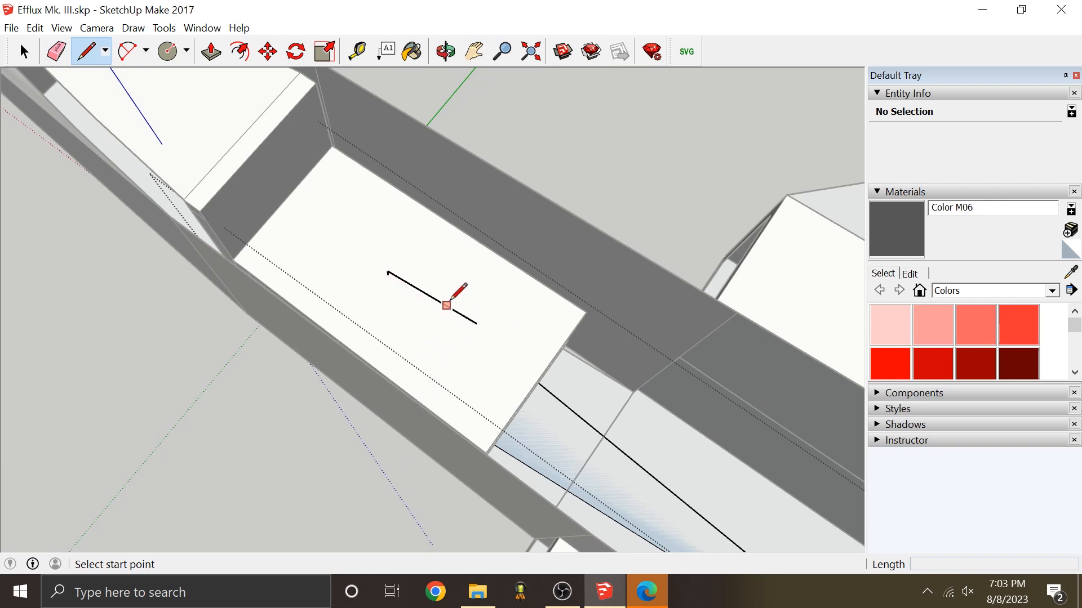
pyautogui.moveTo(466, 289); pyautogui.dragTo(551, 137, button='middle')
pyautogui.scroll(-4, 414, 317)
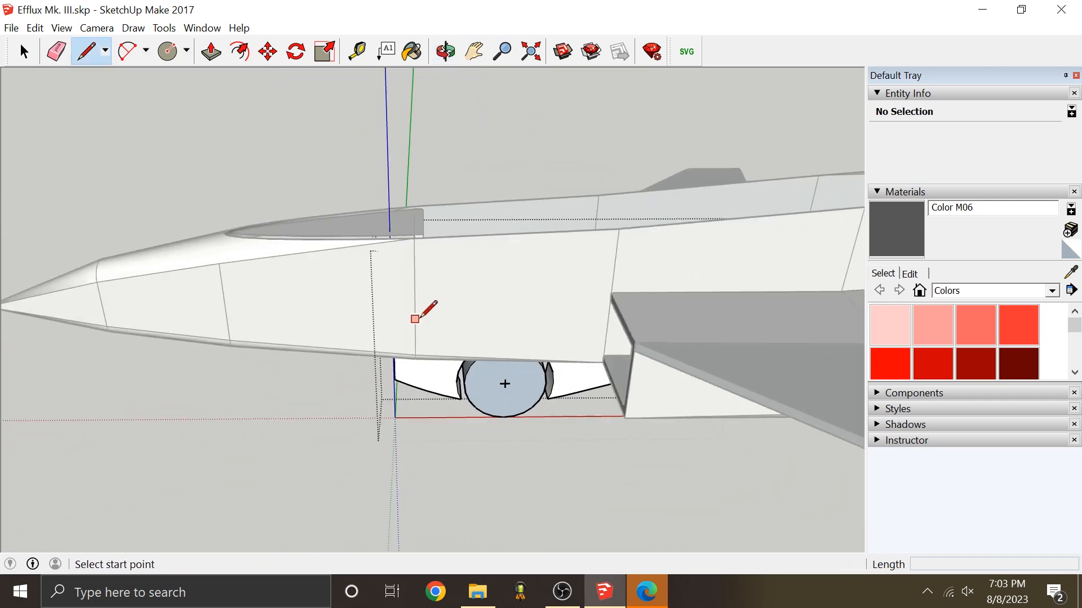
pyautogui.click(23, 50)
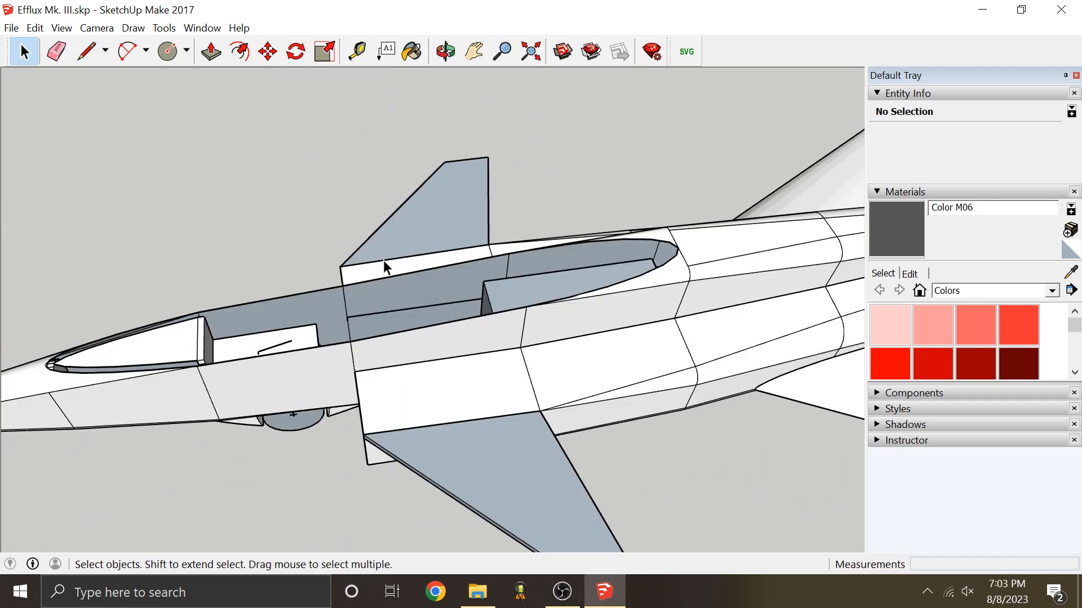
pyautogui.scroll(-2, 479, 220)
pyautogui.scroll(3, 481, 296)
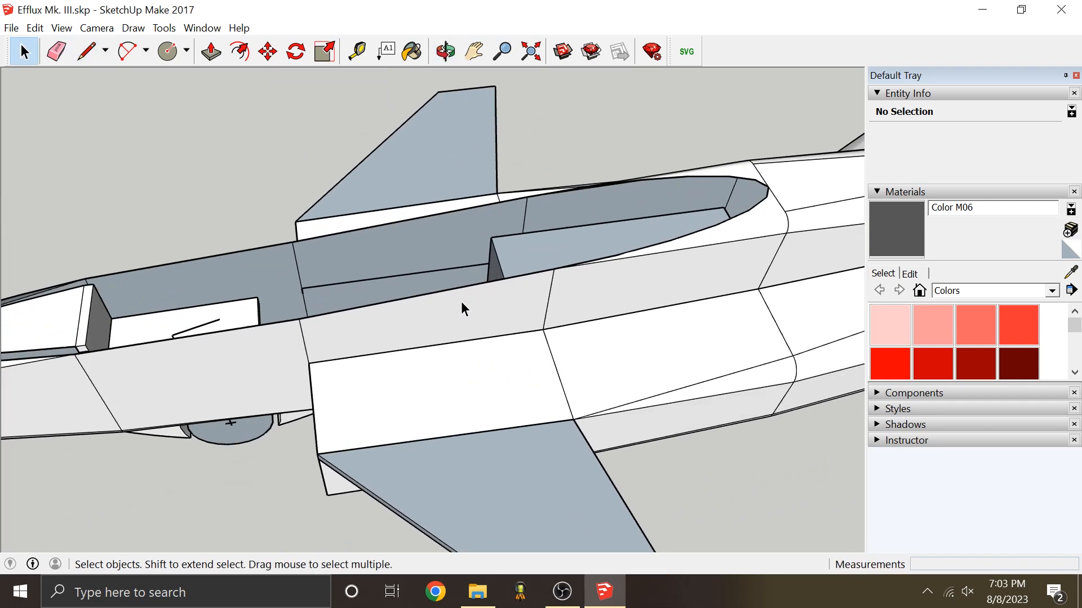
# Step: Try drawing a line along the intake's upper face beside the canard root, from its front edge to the rear seam
pyautogui.click(86, 50)
pyautogui.moveTo(524, 391); pyautogui.dragTo(442, 276, button='middle')
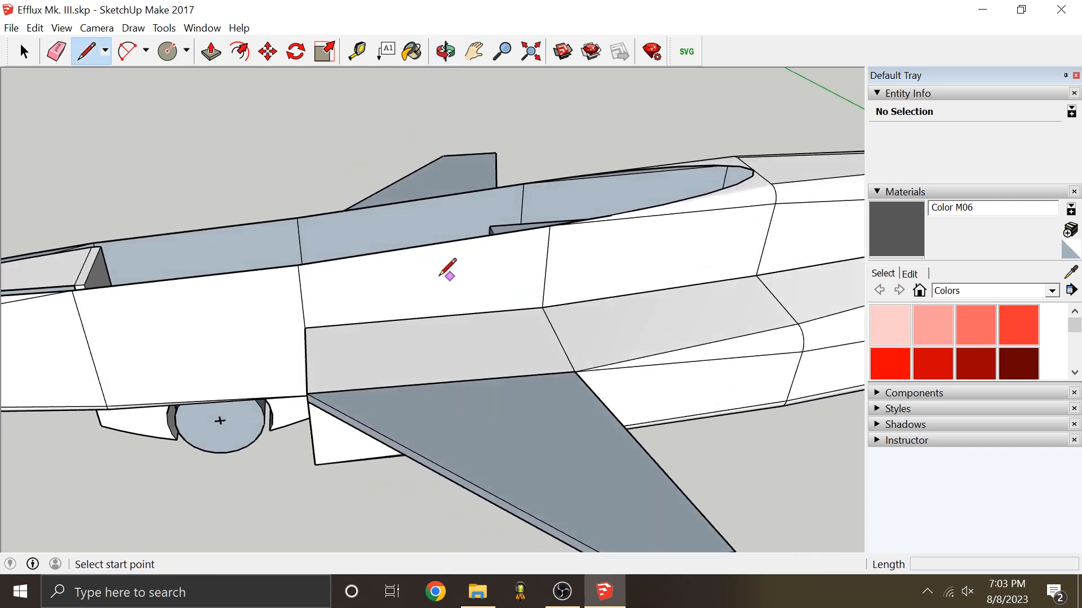
pyautogui.scroll(-1, 429, 284)
pyautogui.scroll(3, 431, 364)
pyautogui.moveTo(431, 363); pyautogui.dragTo(601, 342, button='middle')
pyautogui.scroll(2, 646, 295)
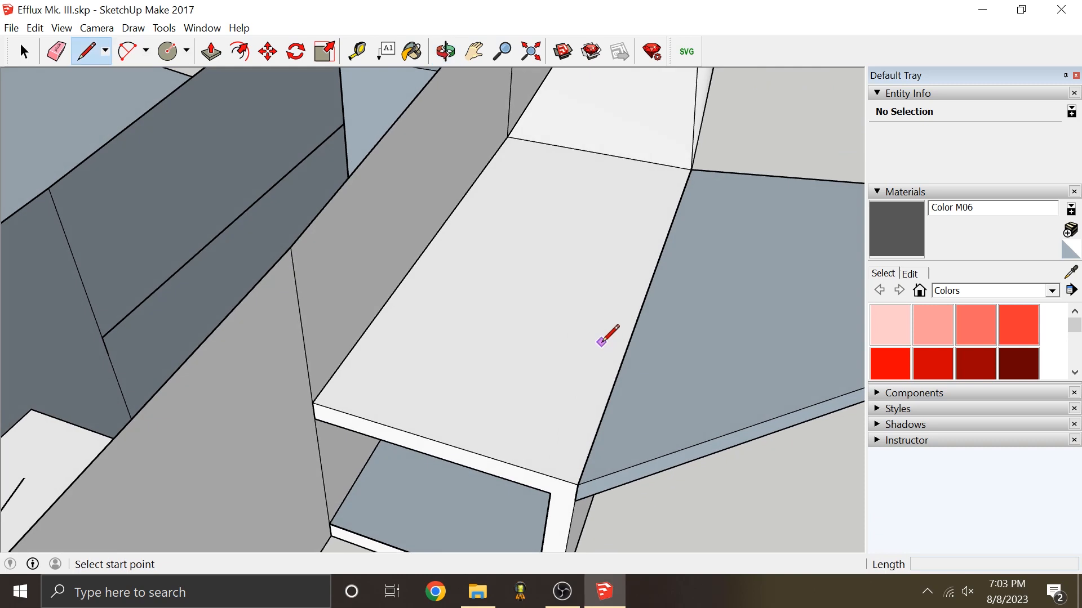
pyautogui.click(553, 476)
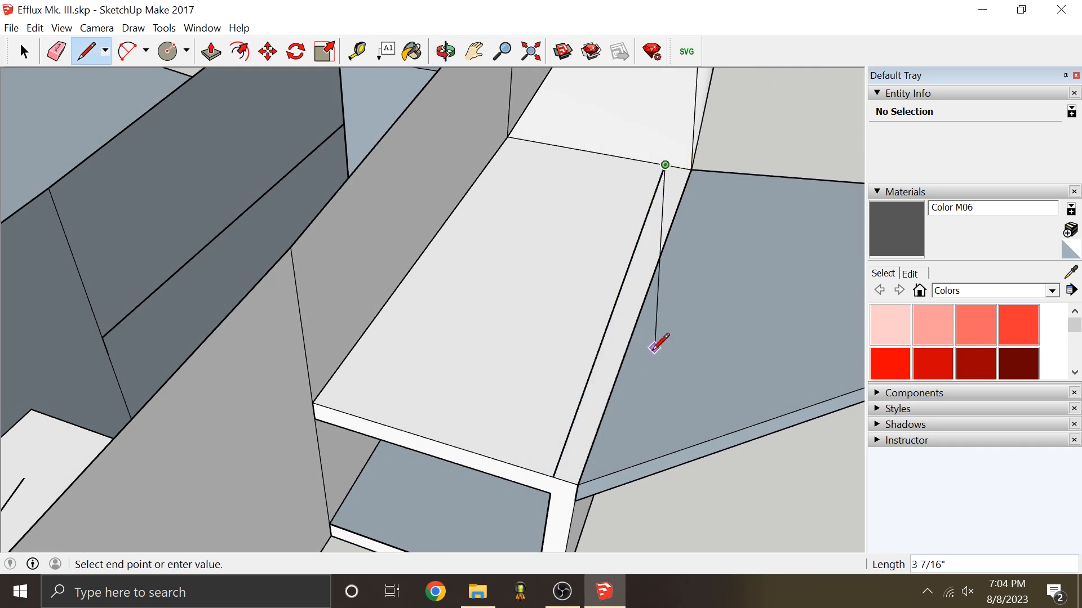
pyautogui.scroll(-3, 582, 327)
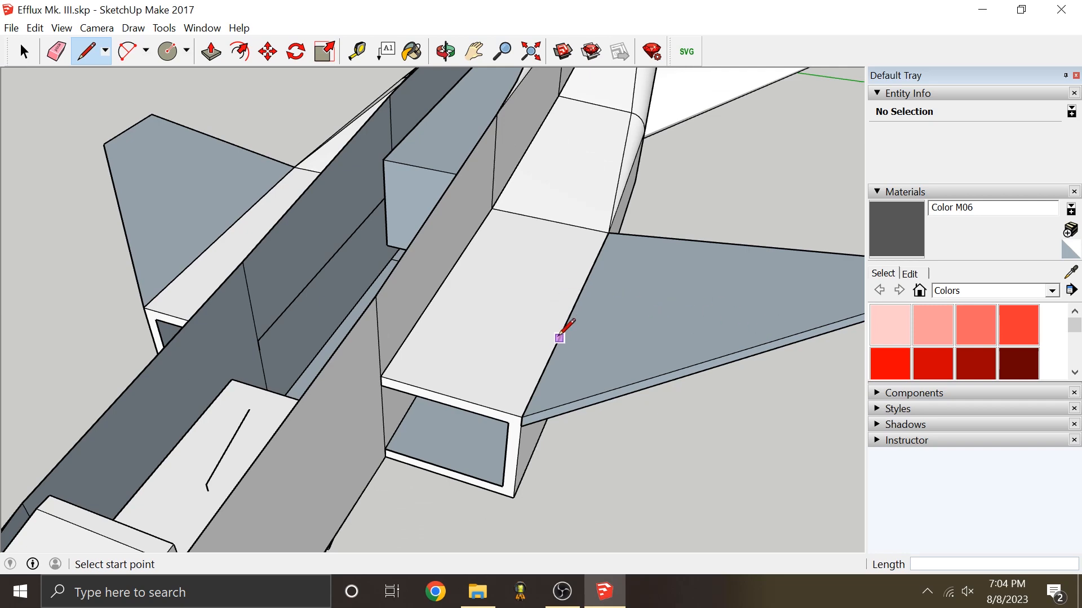
# Step: Draw a line from one canard across the intakes and bay to the other, with a short lengthwise arm at each end
pyautogui.moveTo(559, 338); pyautogui.dragTo(662, 323, button='middle')
pyautogui.click(690, 303)
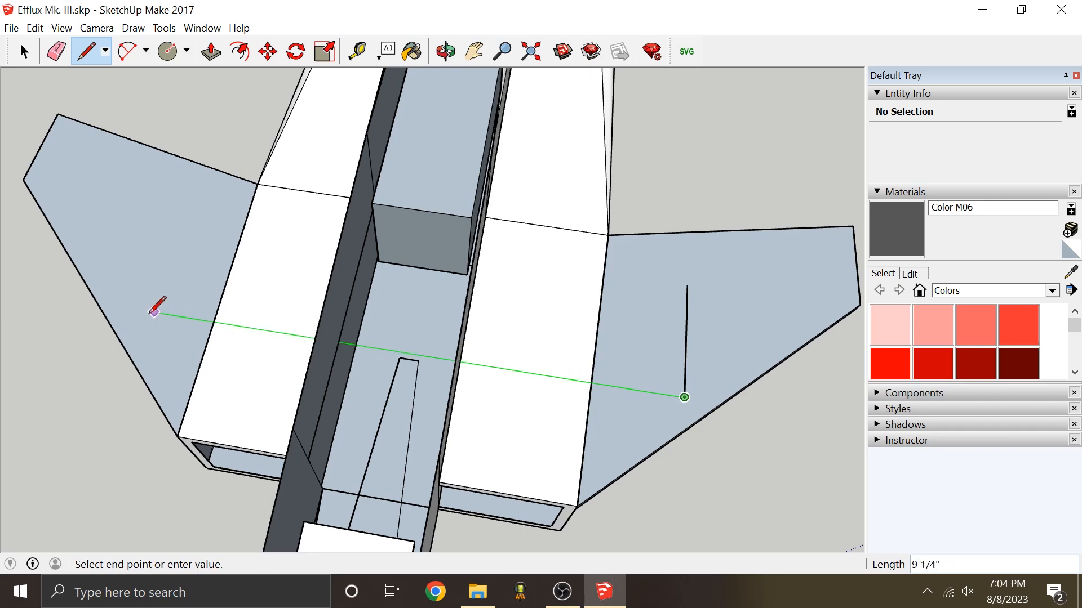
pyautogui.click(128, 307)
pyautogui.click(168, 207)
pyautogui.press('Escape')
pyautogui.moveTo(608, 445); pyautogui.dragTo(623, 209, button='middle')
pyautogui.scroll(3, 568, 294)
pyautogui.scroll(1, 586, 304)
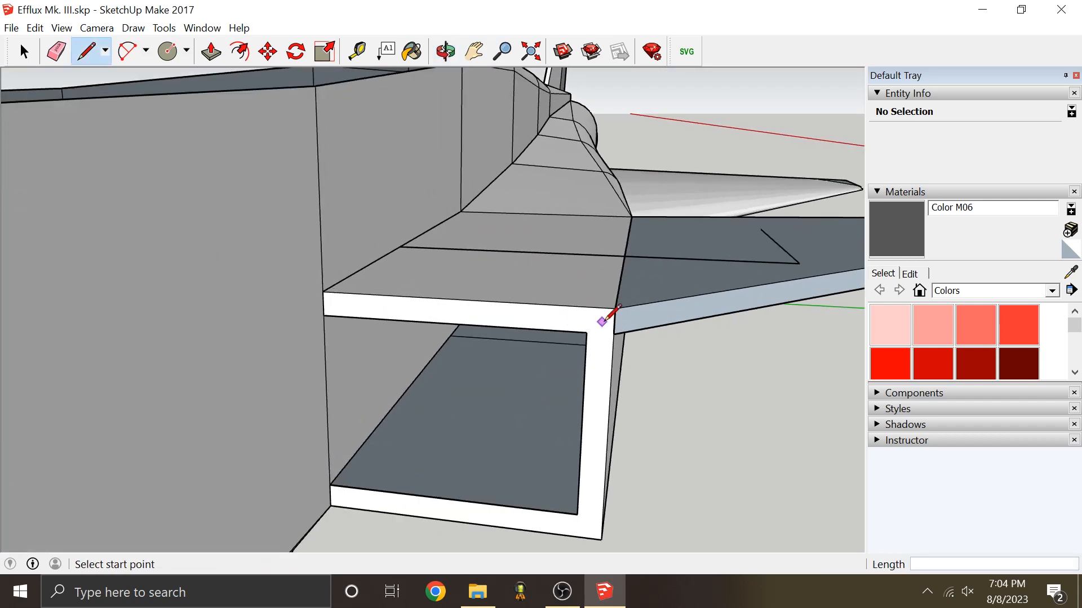
pyautogui.click(615, 321)
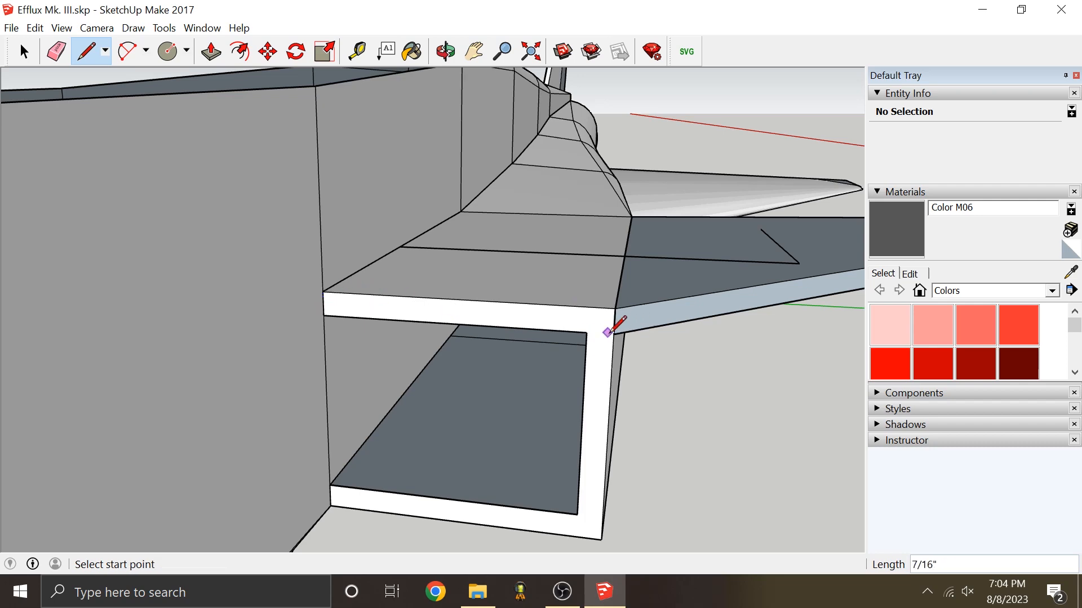
pyautogui.moveTo(402, 286); pyautogui.dragTo(625, 325, button='middle')
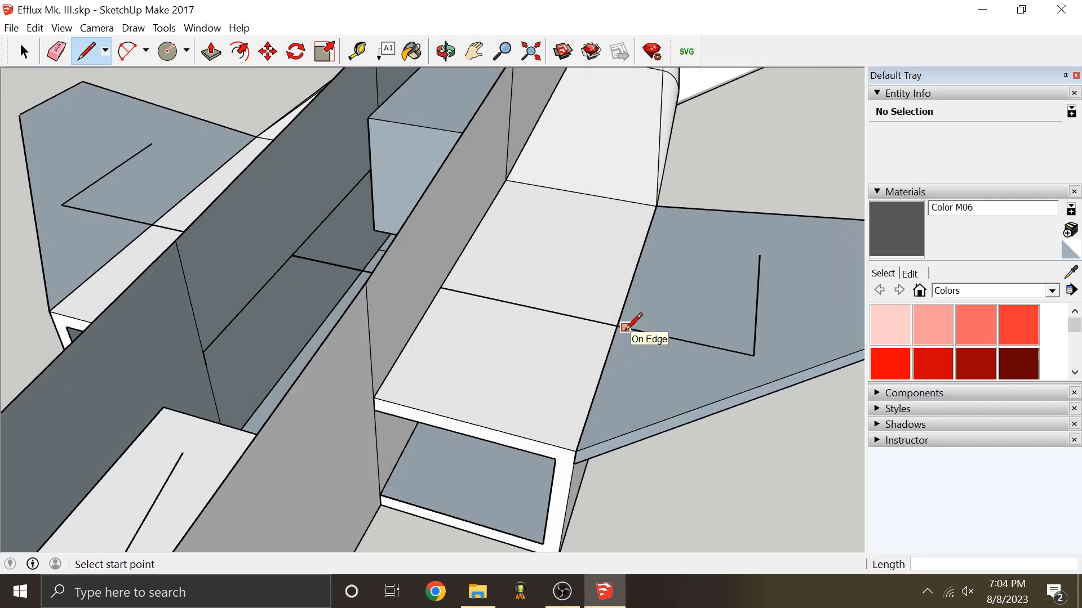
pyautogui.click(618, 326)
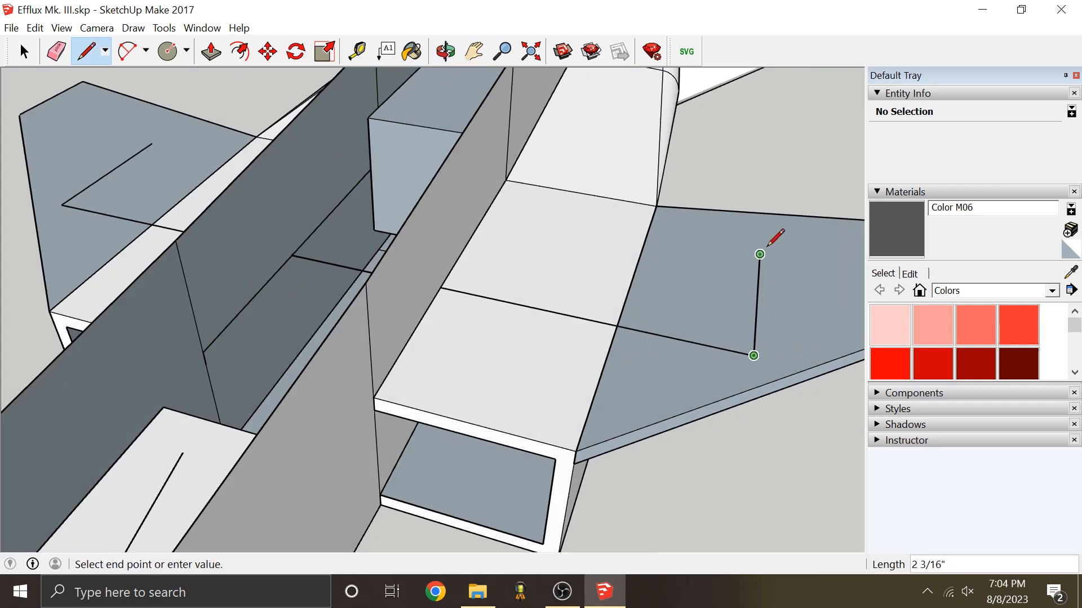
pyautogui.moveTo(696, 274); pyautogui.dragTo(609, 330, button='middle')
pyautogui.scroll(3, 564, 361)
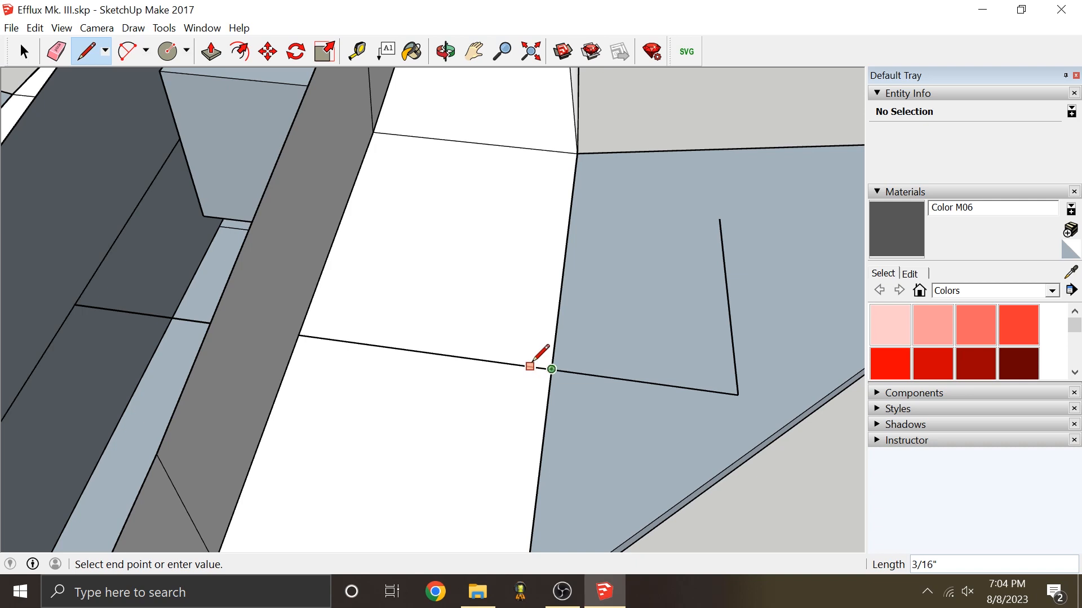
pyautogui.moveTo(533, 363)
pyautogui.mouseDown(button='middle')
pyautogui.moveTo(524, 286)
pyautogui.moveTo(525, 352)
pyautogui.mouseUp(button='middle')
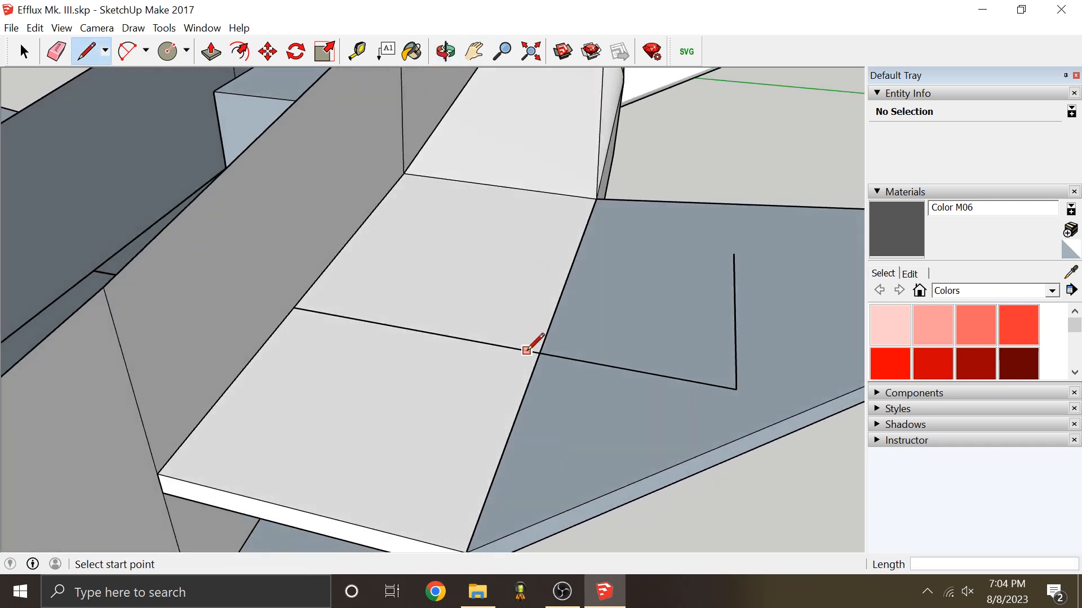
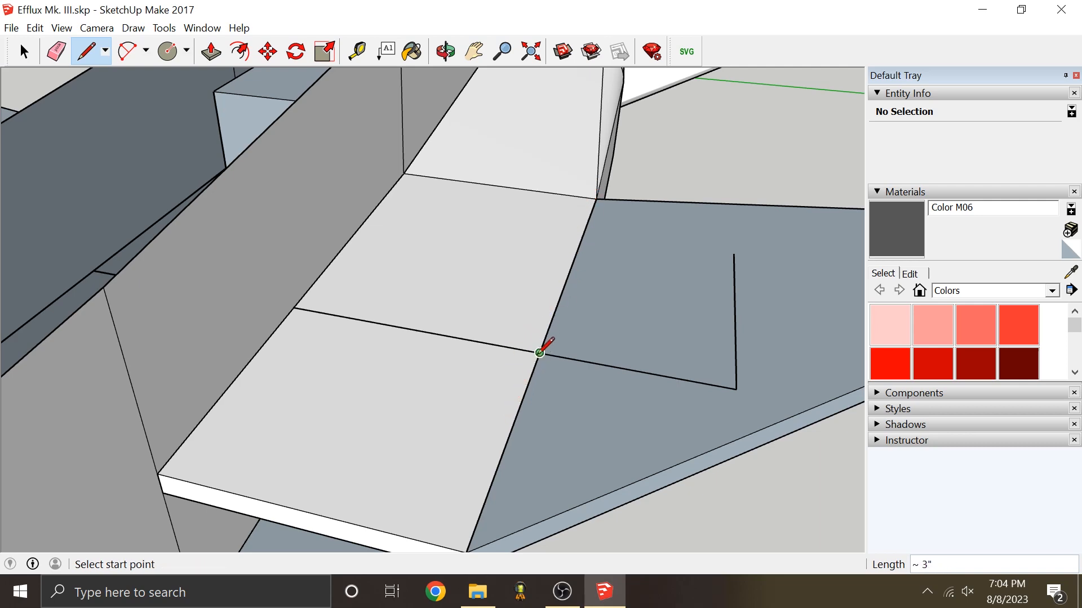
pyautogui.scroll(-5, 539, 353)
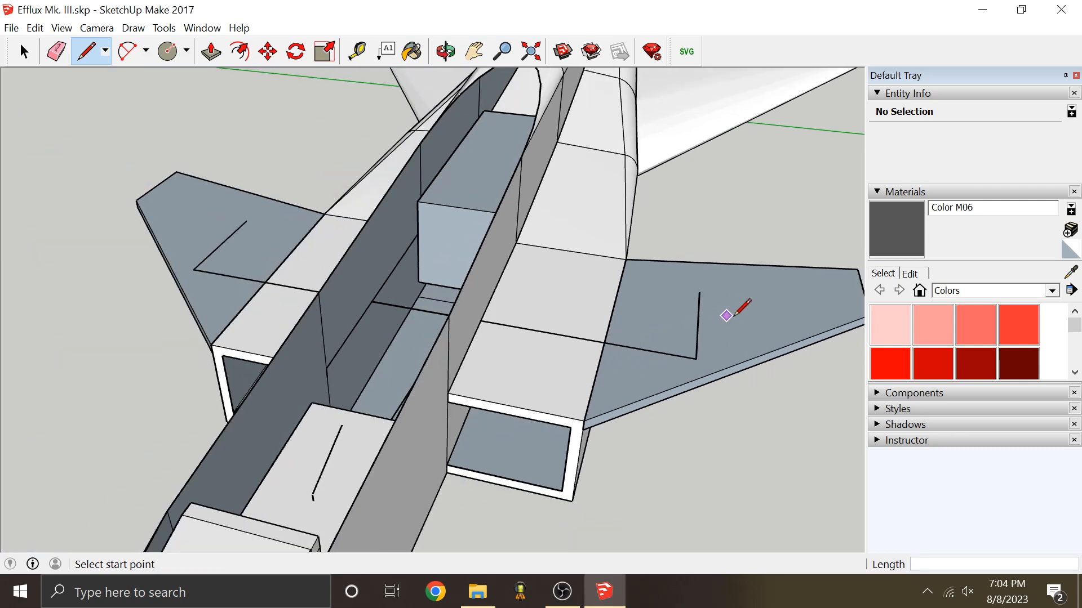
pyautogui.moveTo(727, 316); pyautogui.dragTo(624, 333, button='middle')
pyautogui.moveTo(542, 314)
pyautogui.mouseDown(button='middle')
pyautogui.moveTo(536, 326)
pyautogui.moveTo(739, 314)
pyautogui.mouseUp(button='middle')
pyautogui.click(717, 323)
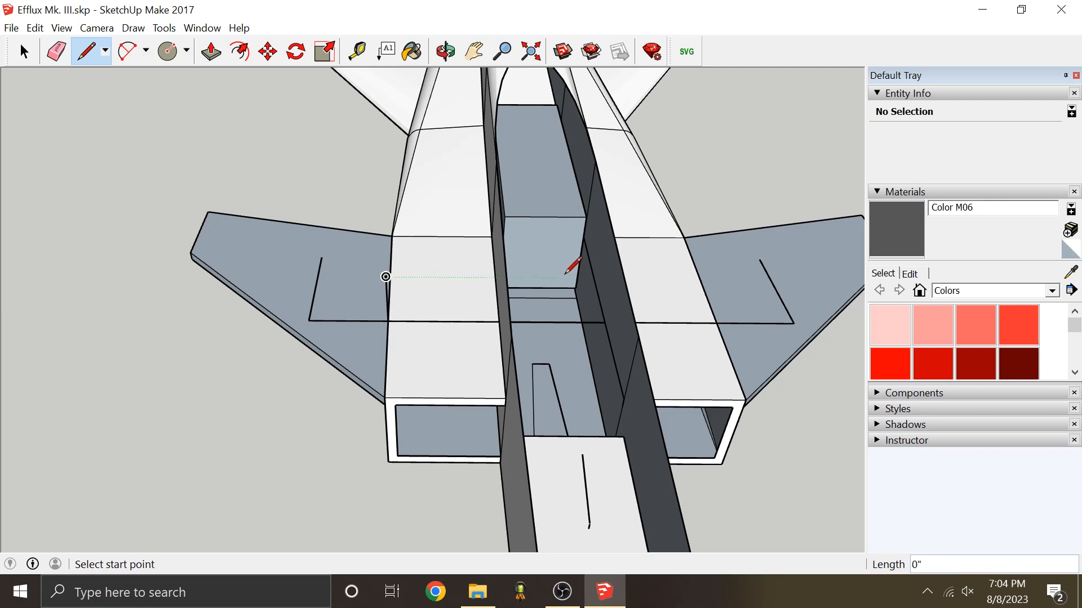
pyautogui.moveTo(573, 268)
pyautogui.mouseDown(button='middle')
pyautogui.moveTo(635, 287)
pyautogui.moveTo(414, 280)
pyautogui.mouseUp(button='middle')
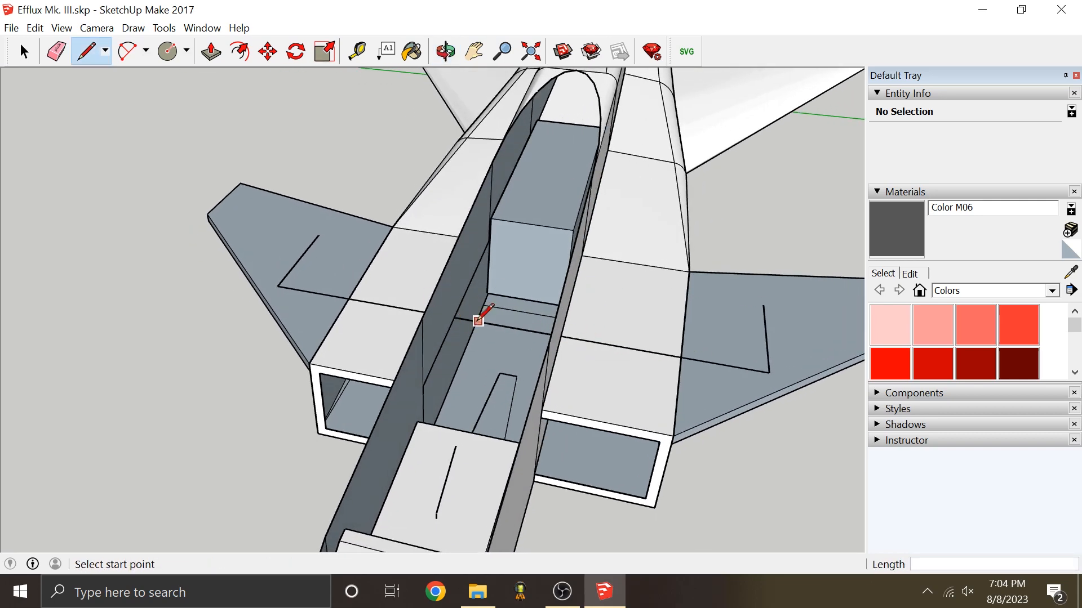
# Step: Try a short upright line at the middle of the cross line in the bay, and undo the lines spanning the canards
pyautogui.scroll(3, 478, 321)
pyautogui.moveTo(539, 330)
pyautogui.mouseDown(button='middle')
pyautogui.moveTo(564, 241)
pyautogui.moveTo(490, 307)
pyautogui.moveTo(550, 273)
pyautogui.moveTo(165, 476)
pyautogui.mouseUp(button='middle')
pyautogui.click(564, 241)
pyautogui.click(552, 232)
pyautogui.scroll(3, 546, 275)
pyautogui.click(556, 276)
pyautogui.scroll(-2, 423, 309)
pyautogui.scroll(-2, 388, 299)
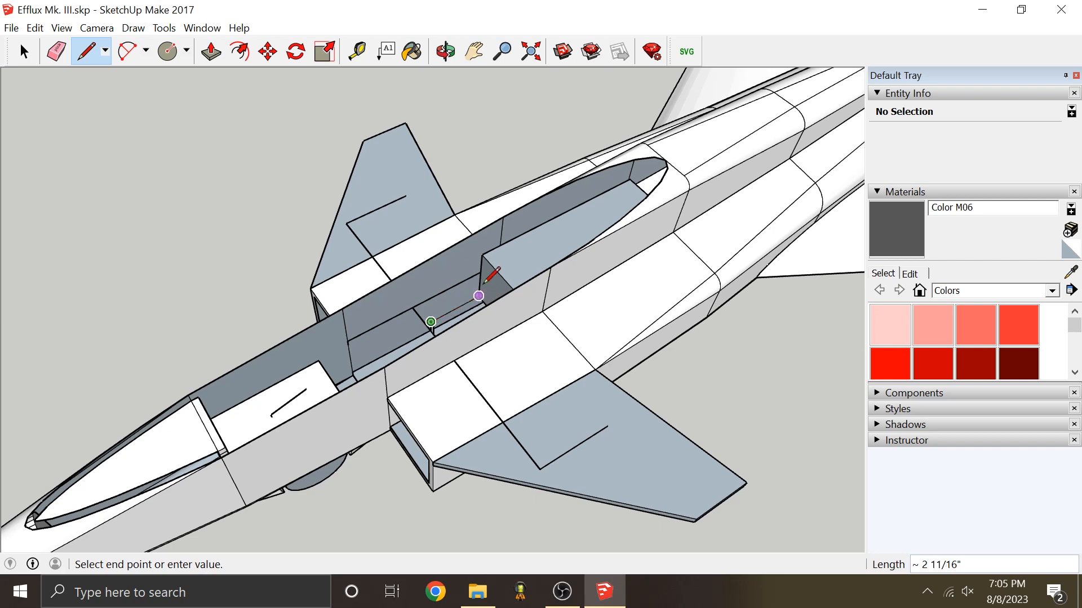
pyautogui.moveTo(588, 281)
pyautogui.mouseDown(button='middle')
pyautogui.moveTo(787, 188)
pyautogui.moveTo(835, 180)
pyautogui.mouseUp(button='middle')
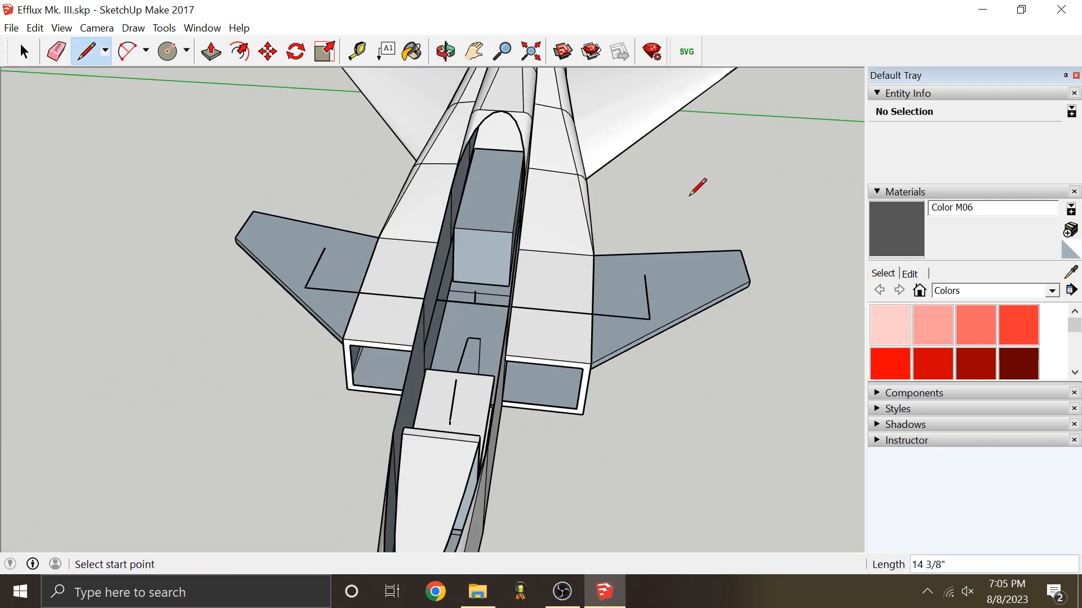
pyautogui.hotkey('ctrl', 'z')
pyautogui.hotkey('ctrl', 'z')
# Step: Draw a short upright line on the bay's side wall, starting from its lengthwise seam between the canards
pyautogui.moveTo(643, 219); pyautogui.dragTo(633, 173, button='middle')
pyautogui.moveTo(451, 254)
pyautogui.mouseDown(button='middle')
pyautogui.moveTo(631, 172)
pyautogui.moveTo(592, 231)
pyautogui.mouseUp(button='middle')
pyautogui.scroll(-1, 459, 296)
pyautogui.scroll(1, 564, 255)
pyautogui.moveTo(543, 265); pyautogui.dragTo(442, 283, button='middle')
pyautogui.click(443, 284)
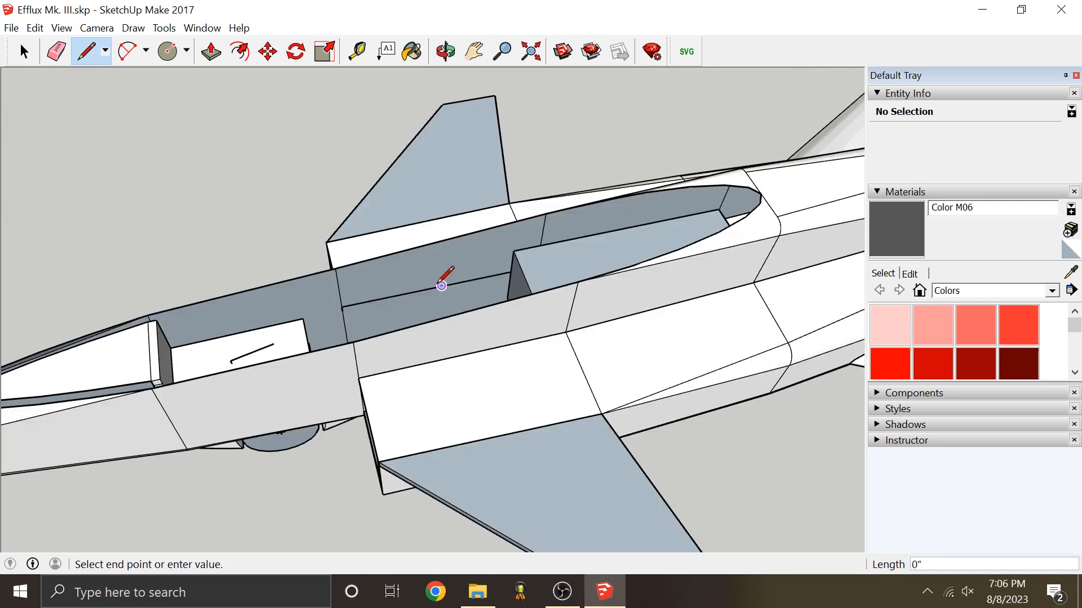
pyautogui.scroll(4, 443, 261)
pyautogui.scroll(-5, 497, 254)
pyautogui.moveTo(506, 267); pyautogui.dragTo(379, 307, button='middle')
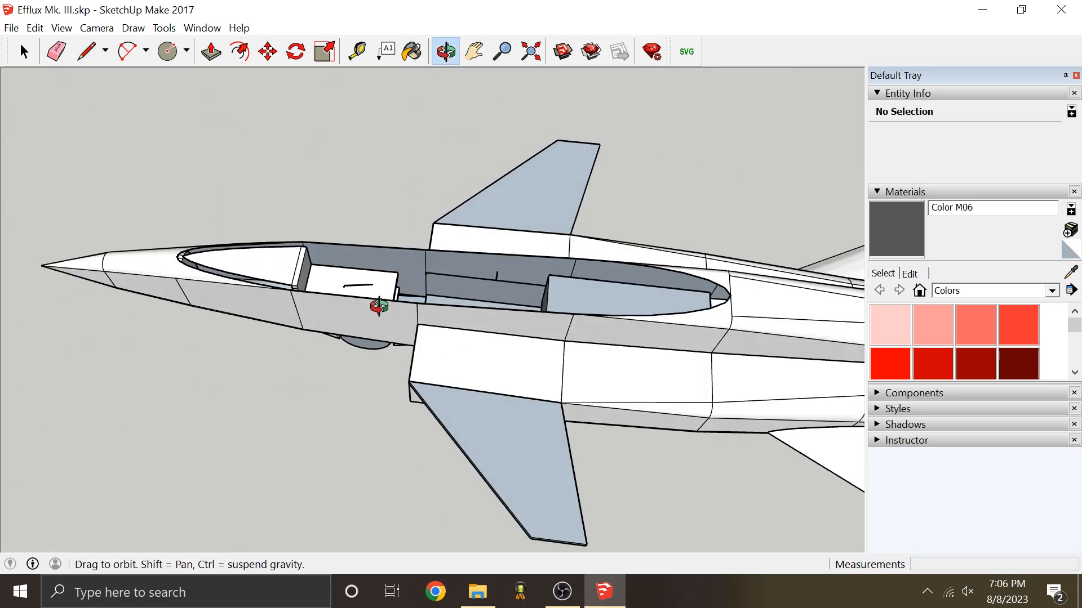
pyautogui.scroll(5, 474, 278)
pyautogui.press('Escape')
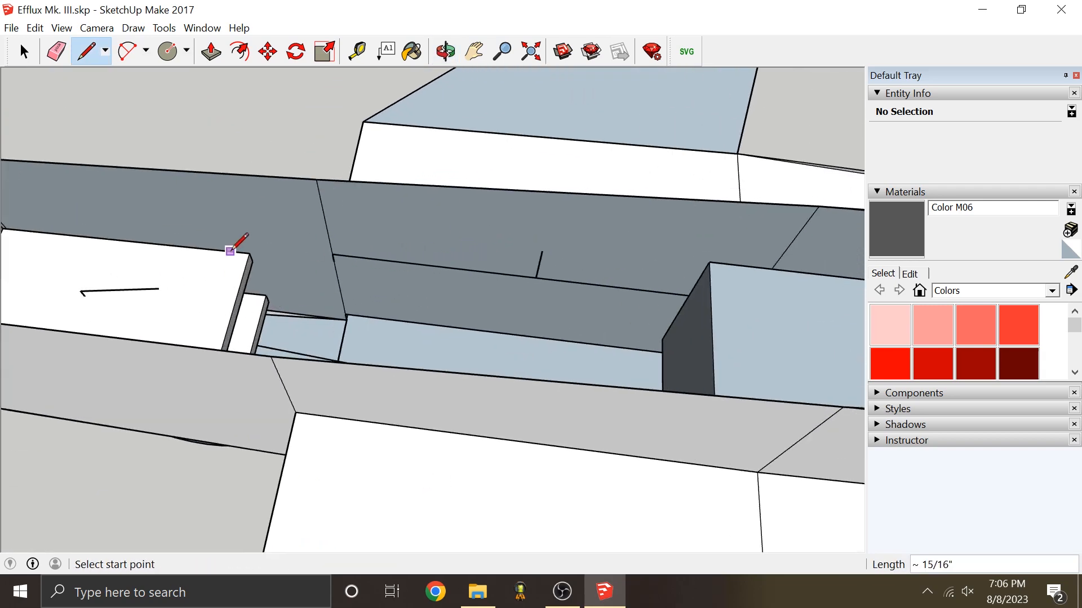
# Step: Open the deck plate behind the cockpit for editing and extend its rear end face by 1 3/4" into the bay
pyautogui.click(20, 49)
pyautogui.moveTo(585, 237); pyautogui.dragTo(428, 259, button='middle')
pyautogui.scroll(-2, 406, 265)
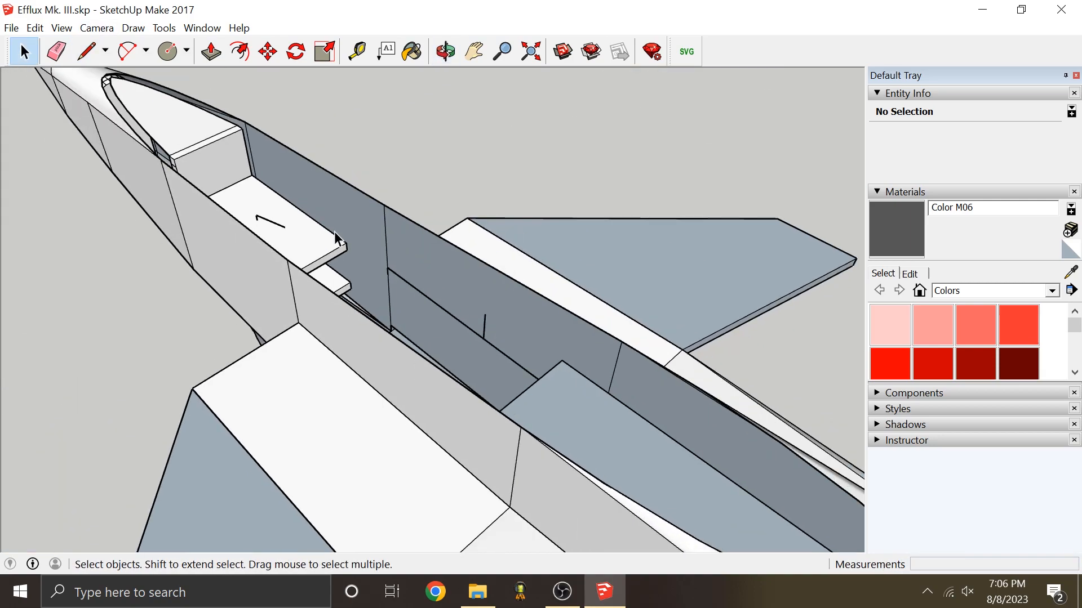
pyautogui.scroll(5, 338, 240)
pyautogui.doubleClick(344, 281)
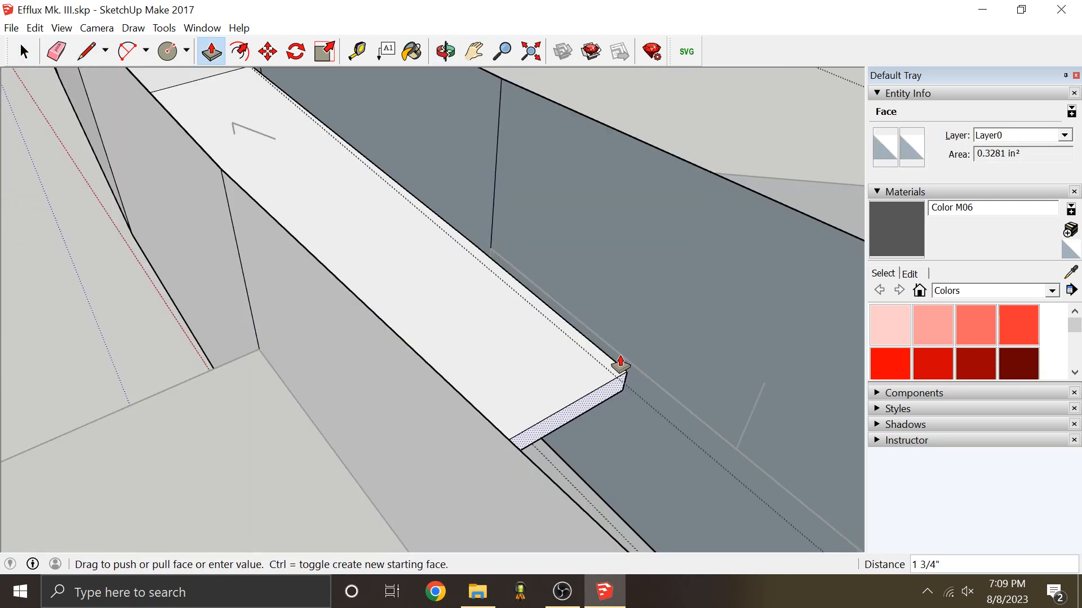
pyautogui.click(620, 364)
pyautogui.scroll(-3, 295, 213)
pyautogui.moveTo(295, 212); pyautogui.dragTo(443, 265, button='middle')
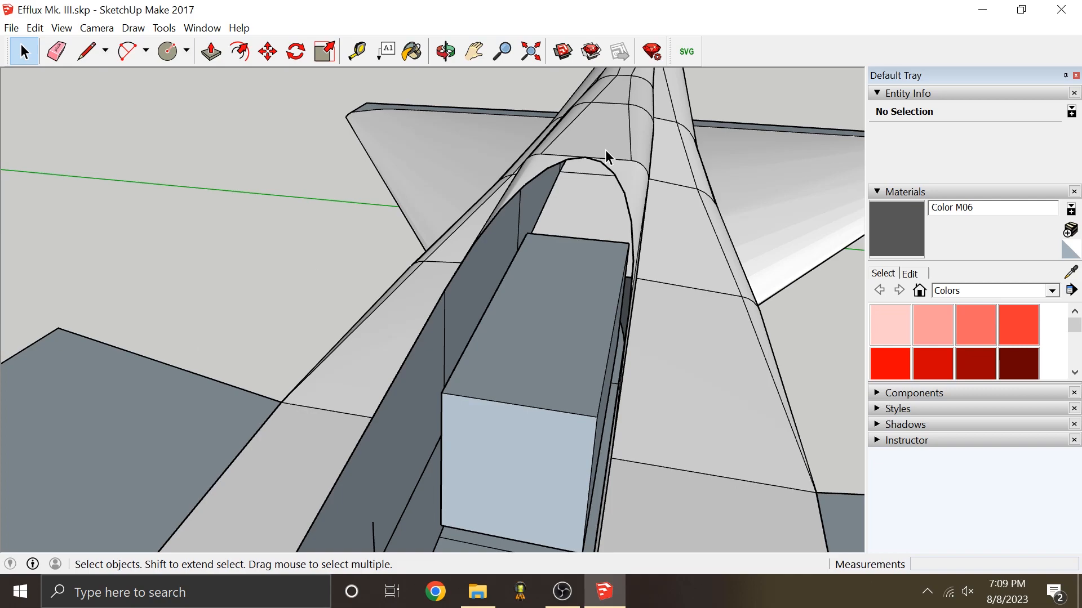
# Step: Examine how the box sits inside the rear of the bay, looking from above, from the sides and along the fuselage
pyautogui.scroll(1, 620, 175)
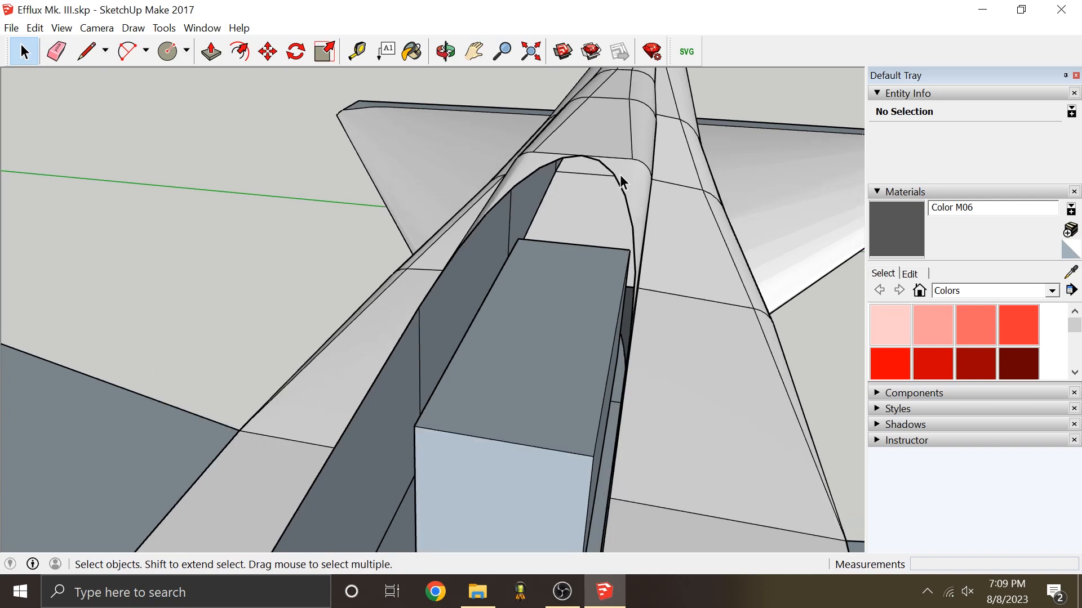
pyautogui.moveTo(620, 175); pyautogui.dragTo(626, 238, button='middle')
pyautogui.scroll(-4, 626, 238)
pyautogui.scroll(2, 378, 392)
pyautogui.moveTo(377, 392); pyautogui.dragTo(602, 341, button='middle')
pyautogui.moveTo(614, 395); pyautogui.dragTo(492, 387, button='middle')
pyautogui.scroll(4, 384, 139)
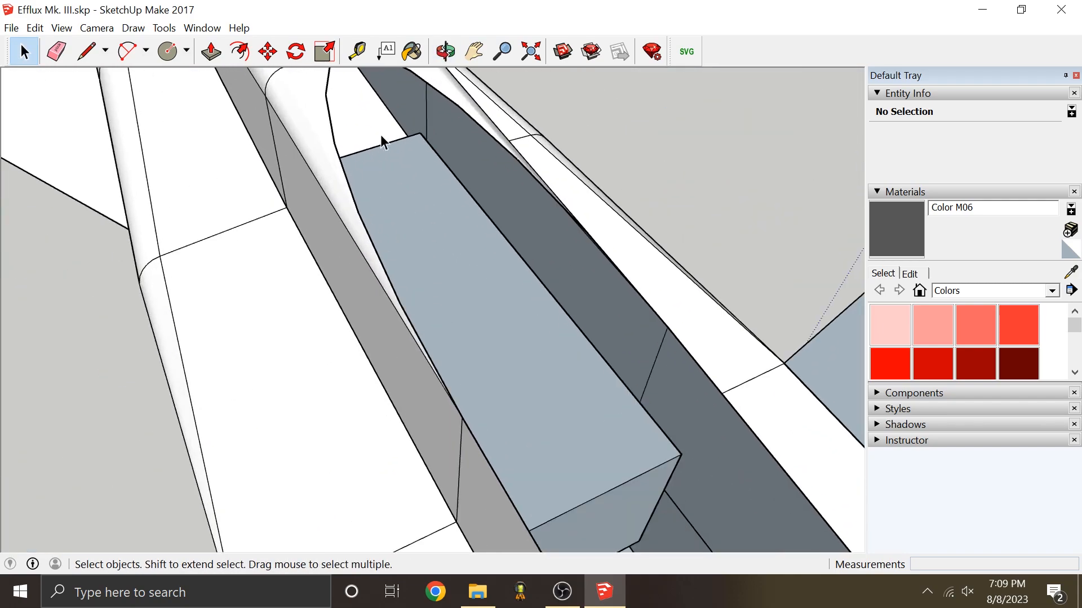
pyautogui.moveTo(565, 309); pyautogui.dragTo(449, 33, button='middle')
pyautogui.scroll(4, 388, 309)
pyautogui.moveTo(387, 309); pyautogui.dragTo(401, 345, button='middle')
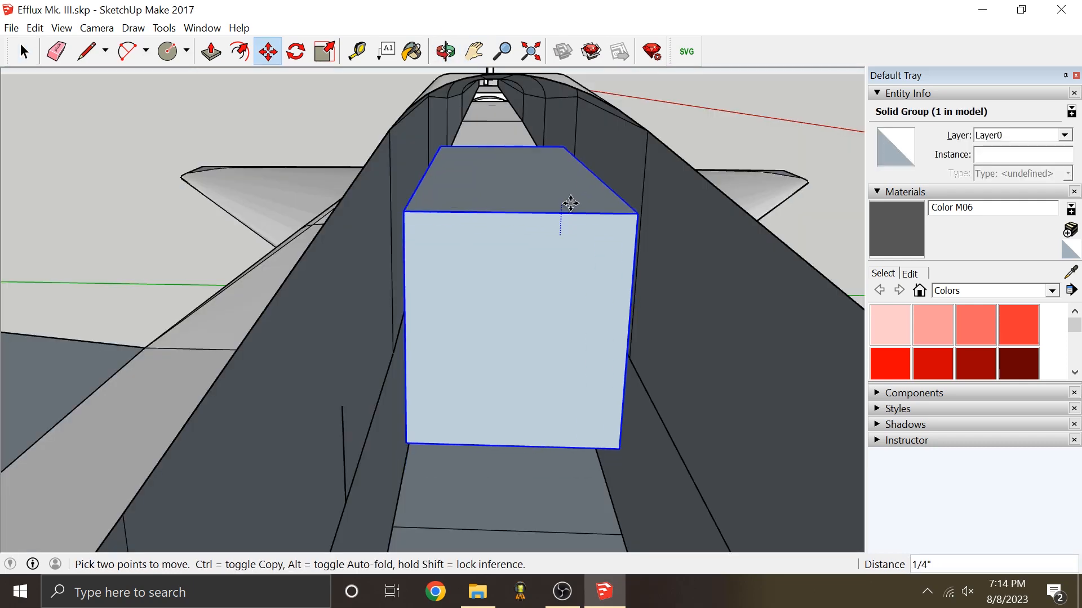
pyautogui.moveTo(568, 203); pyautogui.dragTo(707, 117, button='middle')
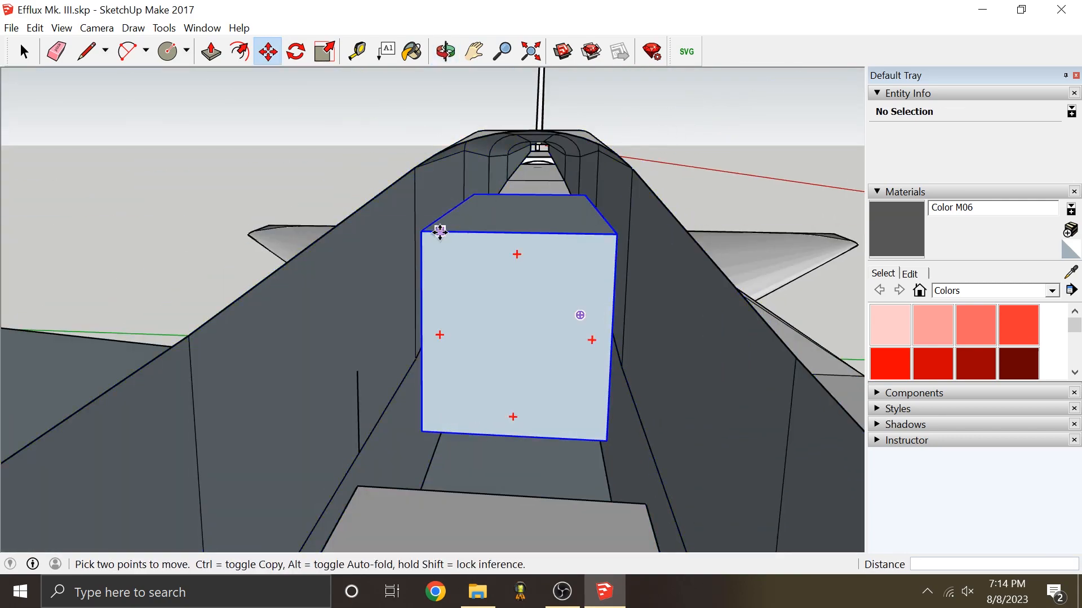
# Step: Check the height from the box's upper front corner to the bay rim, and lower the box by 1/8"
pyautogui.scroll(2, 439, 230)
pyautogui.click(109, 63)
pyautogui.click(413, 230)
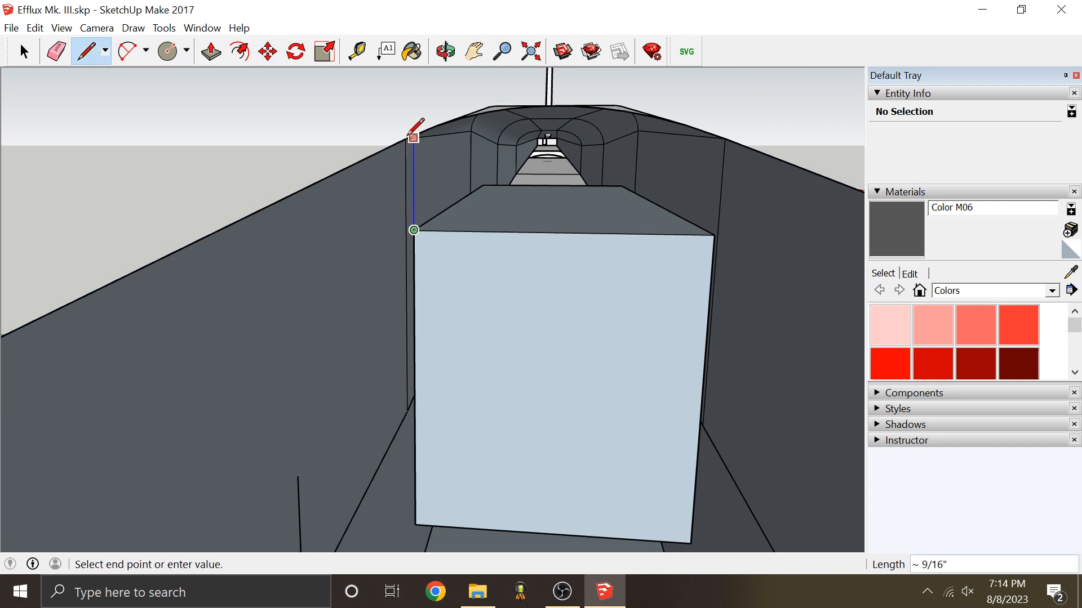
pyautogui.moveTo(472, 206); pyautogui.dragTo(556, 249, button='middle')
pyautogui.press('m')
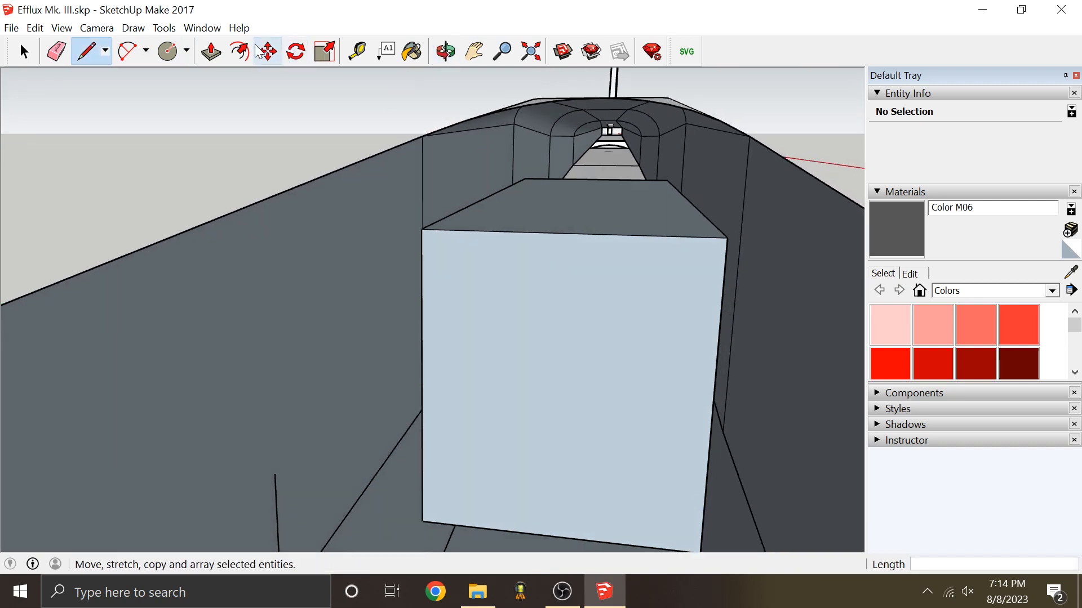
pyautogui.click(572, 281)
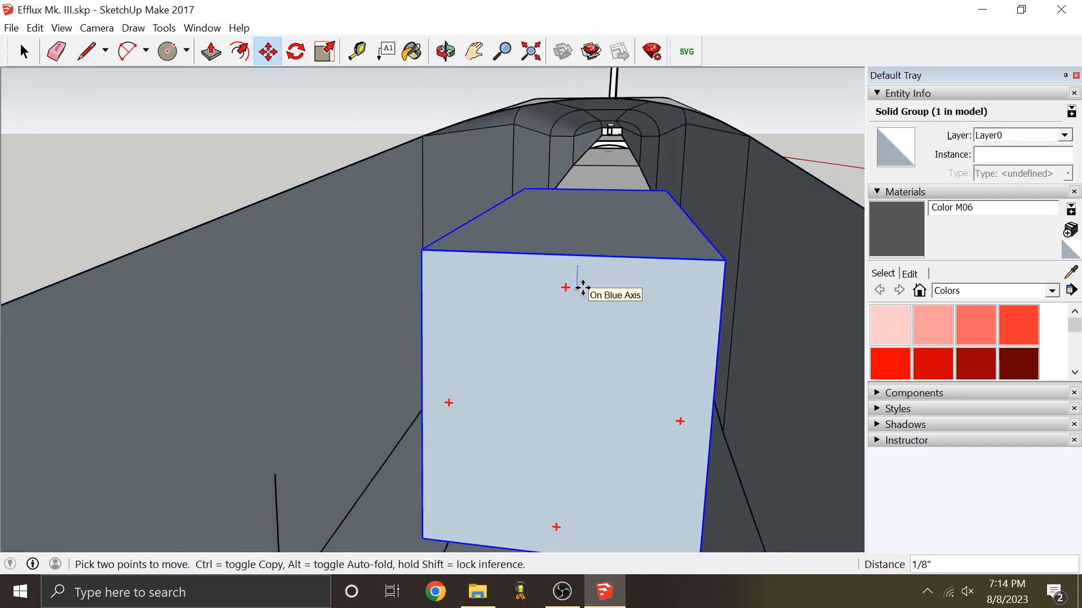
pyautogui.click(581, 287)
pyautogui.moveTo(563, 302); pyautogui.dragTo(472, 266, button='middle')
pyautogui.scroll(-4, 461, 367)
pyautogui.scroll(4, 473, 266)
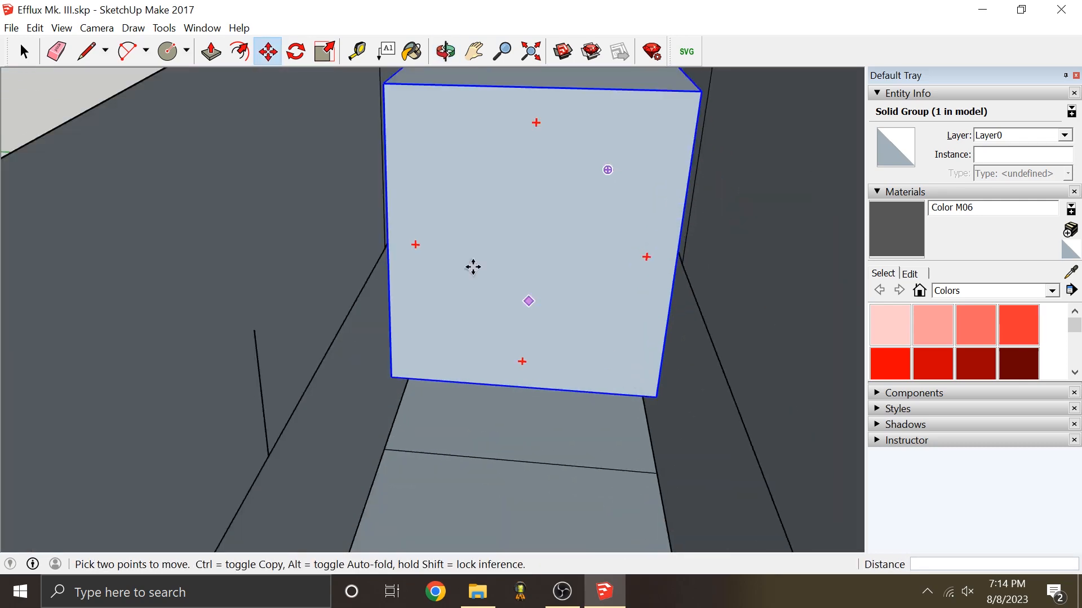
# Step: Examine the bulkhead face closing the rear end of the bay and how it meets the rounded opening
pyautogui.click(89, 53)
pyautogui.scroll(2, 476, 368)
pyautogui.moveTo(476, 367)
pyautogui.mouseDown(button='middle')
pyautogui.moveTo(338, 268)
pyautogui.moveTo(335, 416)
pyautogui.mouseUp(button='middle')
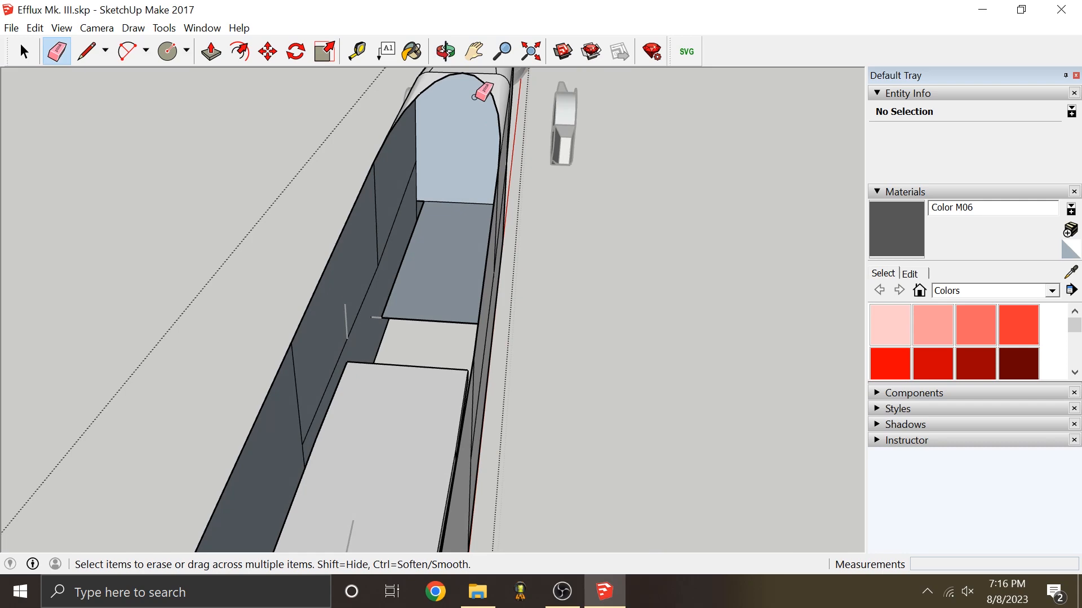
pyautogui.scroll(3, 479, 84)
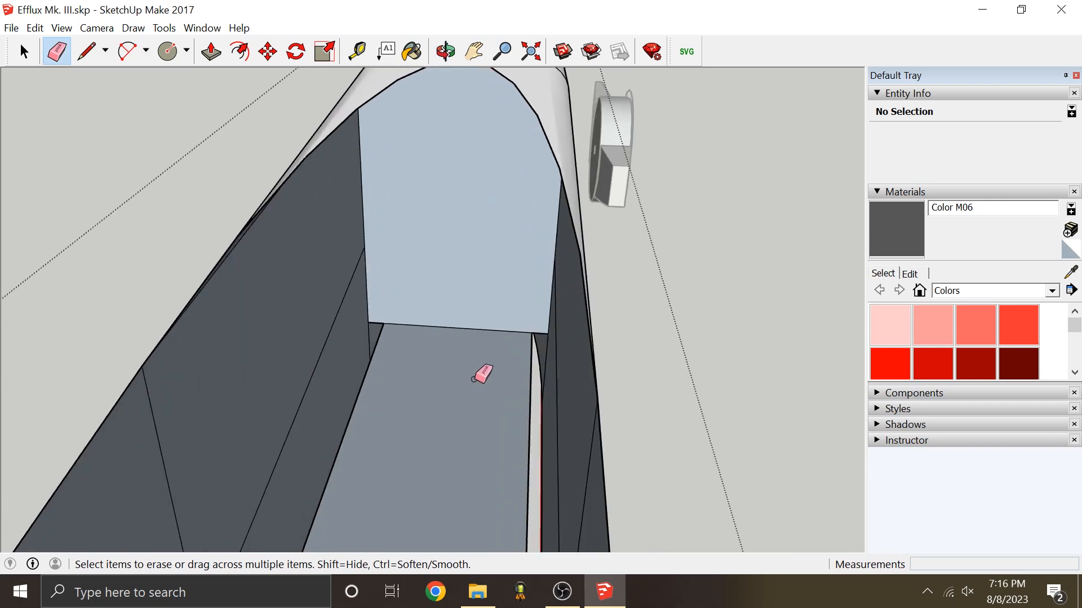
pyautogui.scroll(-3, 481, 374)
pyautogui.scroll(3, 453, 257)
pyautogui.moveTo(445, 261); pyautogui.dragTo(435, 284, button='middle')
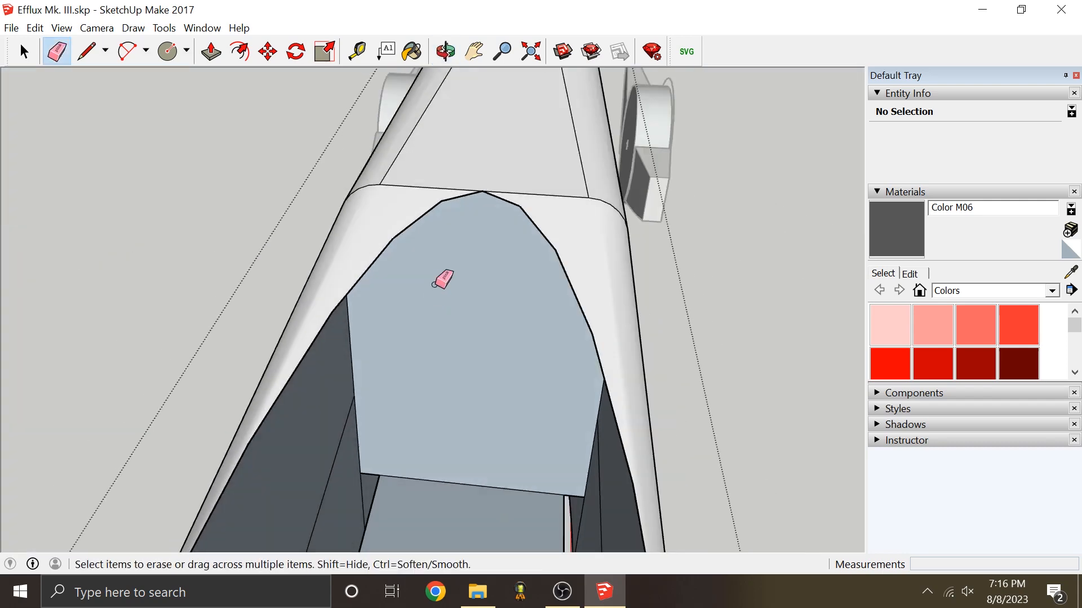
pyautogui.scroll(-3, 490, 217)
pyautogui.scroll(3, 454, 421)
pyautogui.moveTo(540, 365); pyautogui.dragTo(552, 238, button='middle')
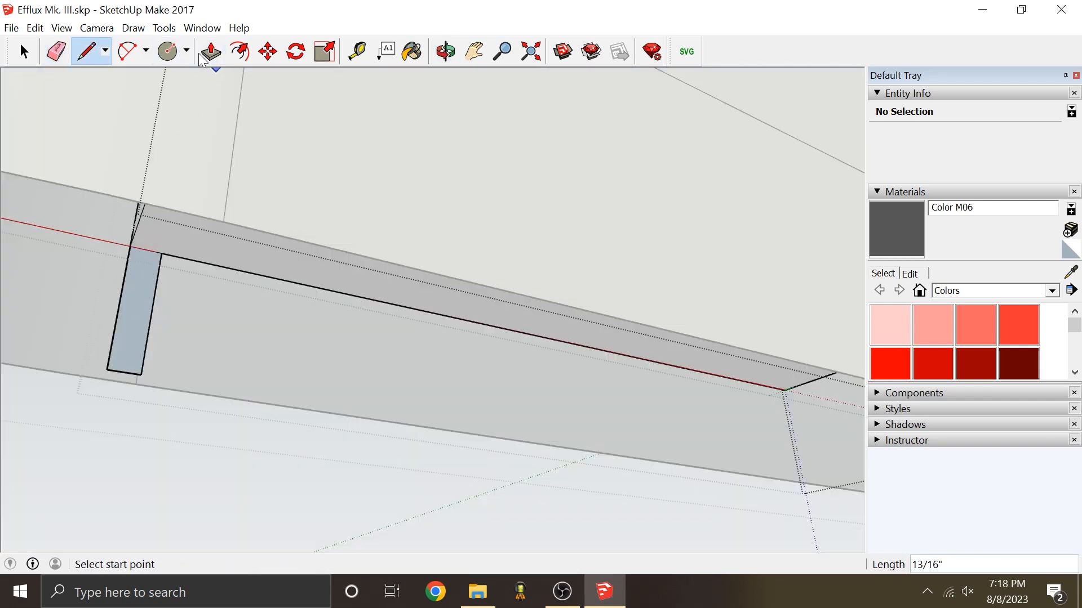
# Step: Extrude the narrow upright rectangle inside the fuselage by 1 3/4" to form a crosswise plate
pyautogui.press('p')
pyautogui.click(135, 310)
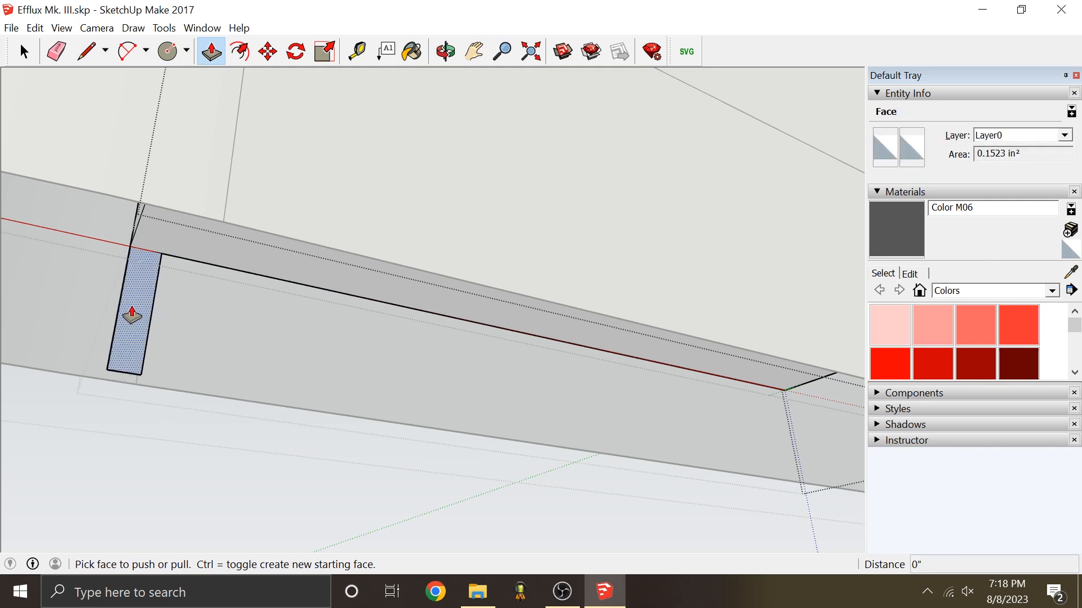
pyautogui.moveTo(133, 313); pyautogui.dragTo(610, 243, button='middle')
pyautogui.press('Escape')
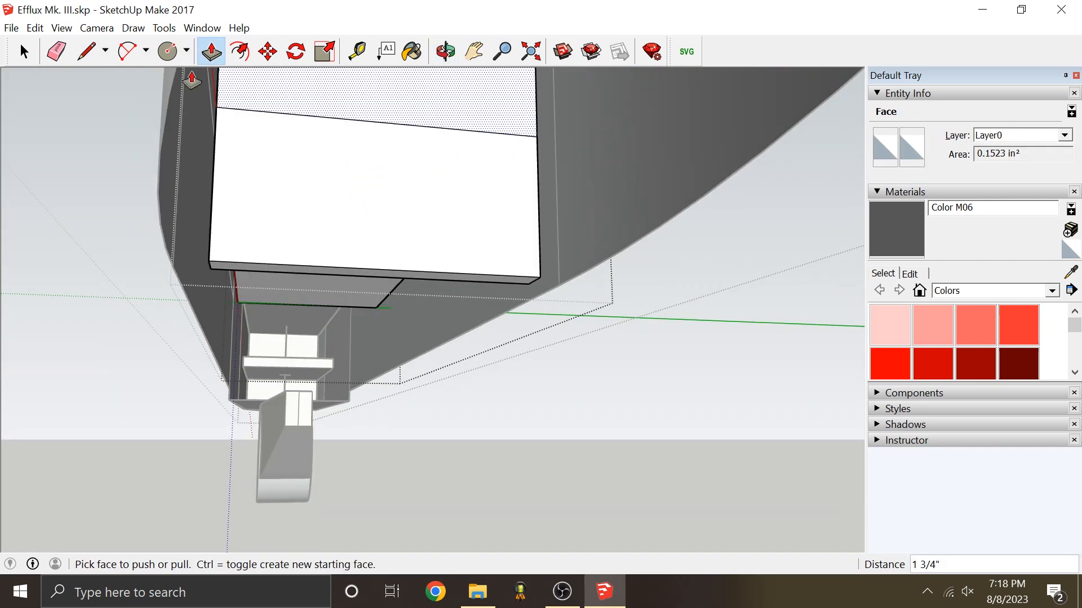
pyautogui.click(63, 52)
pyautogui.moveTo(361, 219); pyautogui.dragTo(397, 192, button='middle')
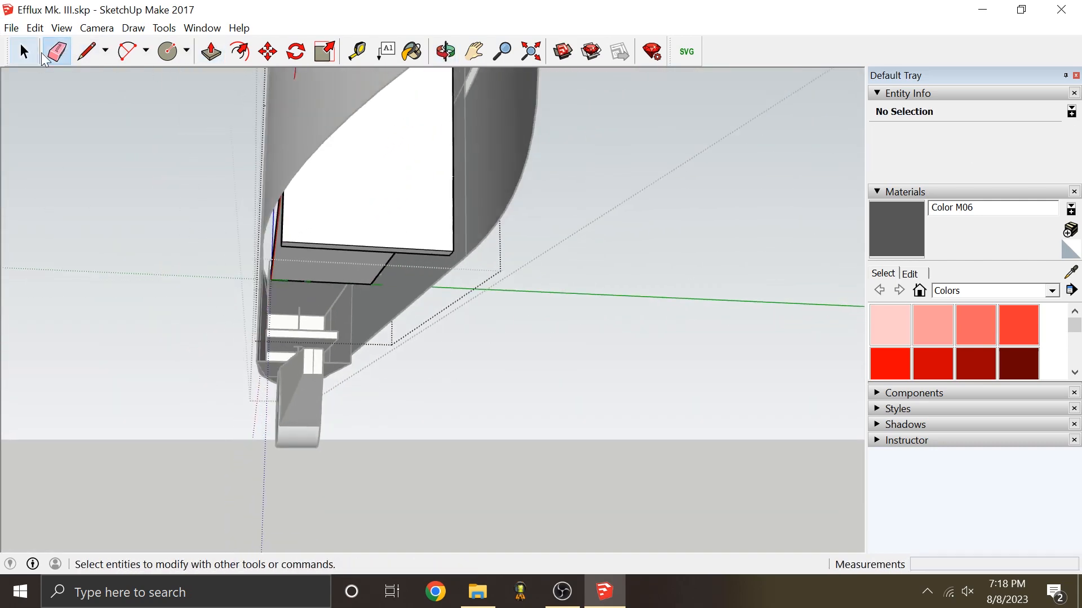
pyautogui.click(24, 51)
# Step: Select the entire rounded bulkhead inside the rear spine and make it a group
pyautogui.moveTo(151, 256)
pyautogui.mouseDown(button='middle')
pyautogui.moveTo(461, 184)
pyautogui.moveTo(415, 247)
pyautogui.moveTo(369, 200)
pyautogui.moveTo(552, 302)
pyautogui.moveTo(310, 259)
pyautogui.mouseUp(button='middle')
pyautogui.scroll(5, 629, 328)
pyautogui.moveTo(420, 273); pyautogui.dragTo(724, 276, button='middle')
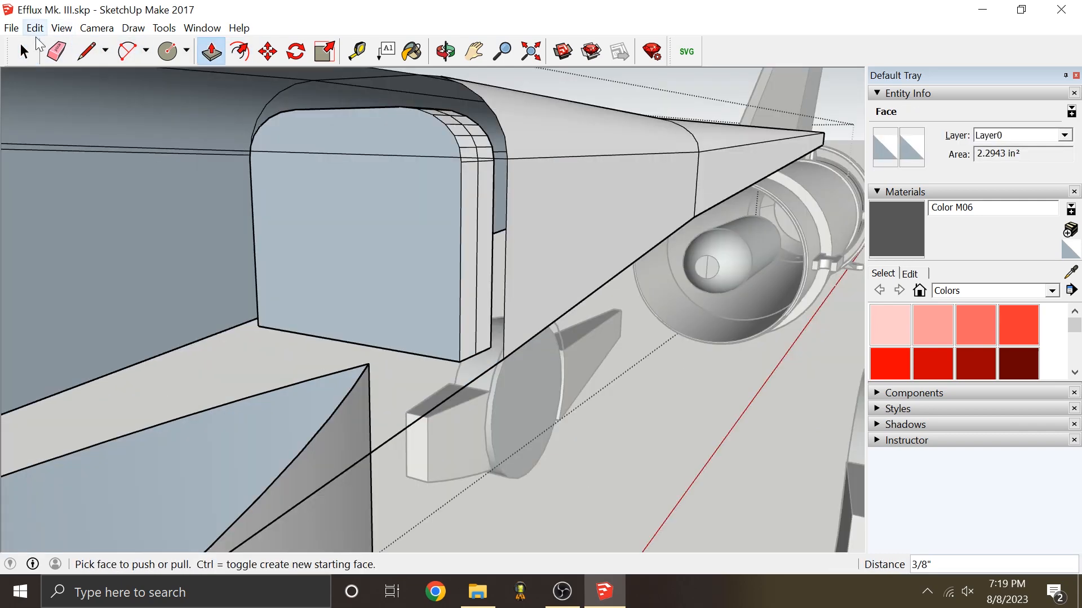
pyautogui.press('space')
pyautogui.tripleClick(399, 231)
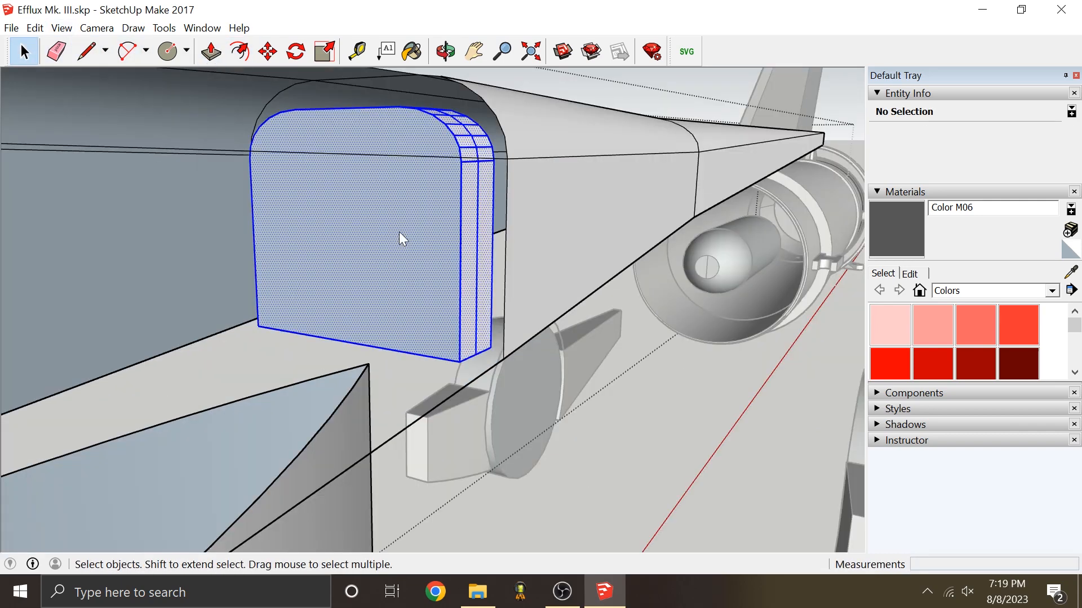
pyautogui.rightClick(399, 231)
pyautogui.click(489, 367)
pyautogui.scroll(-3, 395, 275)
pyautogui.moveTo(396, 275)
pyautogui.mouseDown(button='middle')
pyautogui.moveTo(421, 245)
pyautogui.moveTo(403, 268)
pyautogui.mouseUp(button='middle')
pyautogui.scroll(2, 404, 269)
pyautogui.rightClick(405, 272)
pyautogui.moveTo(475, 323); pyautogui.dragTo(69, 183, button='middle')
pyautogui.rightClick(558, 359)
# Step: Close the open rear end of the spine below the tail fin with a line along its 5/16" upright edge
pyautogui.scroll(-3, 556, 356)
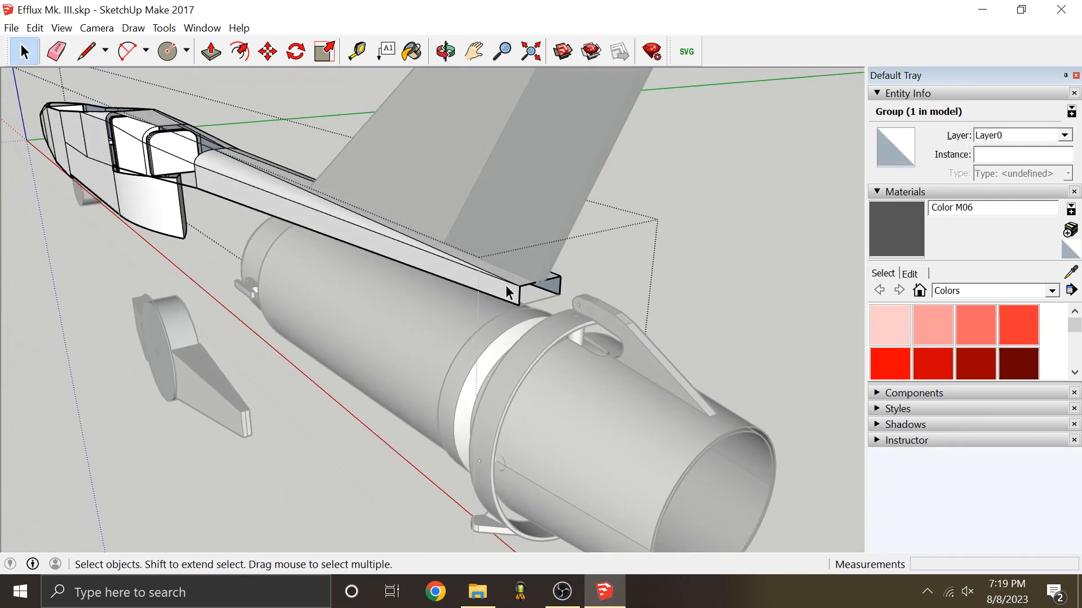
pyautogui.scroll(3, 513, 289)
pyautogui.press('l')
pyautogui.scroll(5, 376, 269)
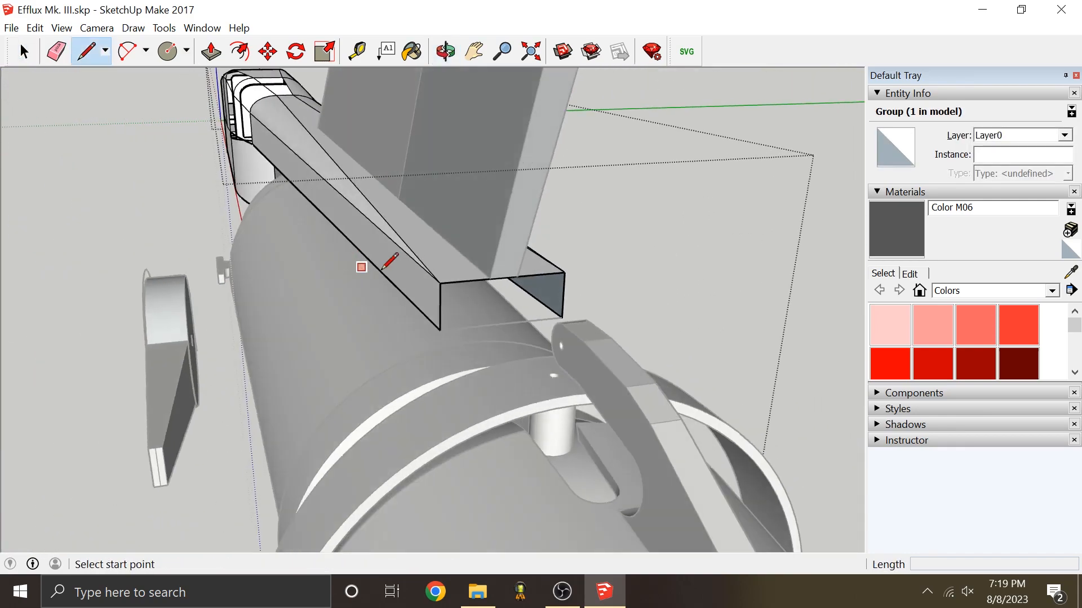
pyautogui.click(354, 276)
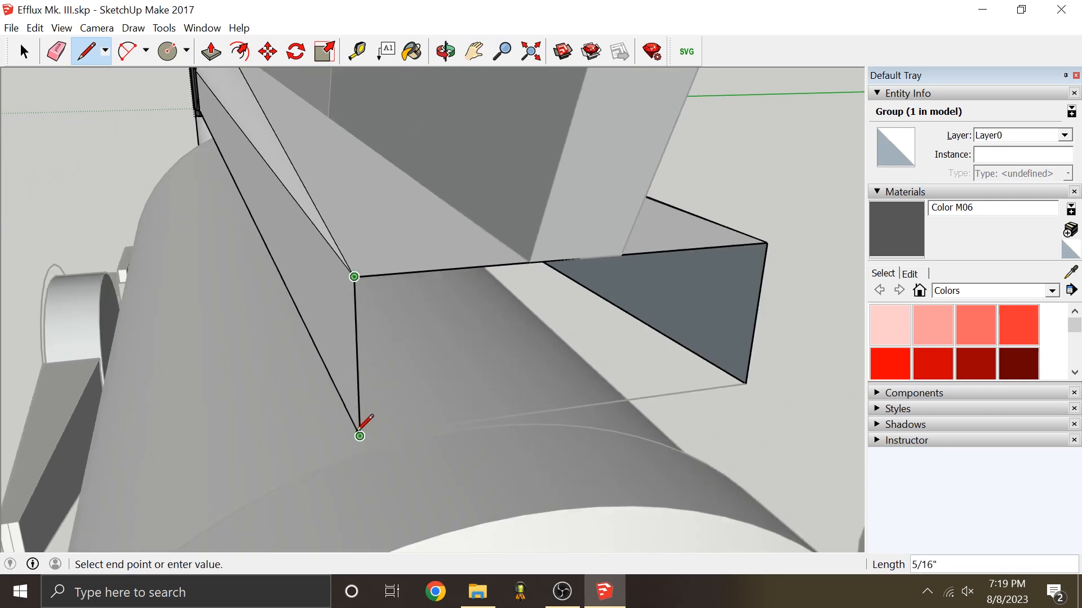
pyautogui.scroll(-4, 483, 214)
pyautogui.moveTo(554, 176); pyautogui.dragTo(533, 395, button='middle')
# Step: Try sketching a notch on the spine's rear end face, with a short upright line and a 5/16" crosswise line
pyautogui.scroll(-2, 526, 394)
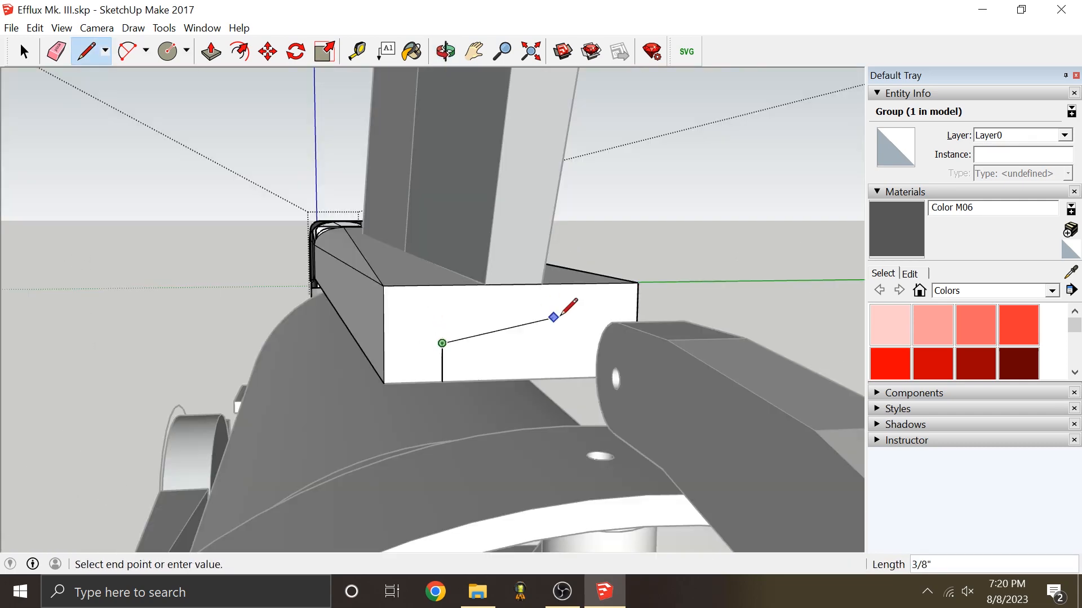
pyautogui.moveTo(561, 316); pyautogui.dragTo(580, 361, button='middle')
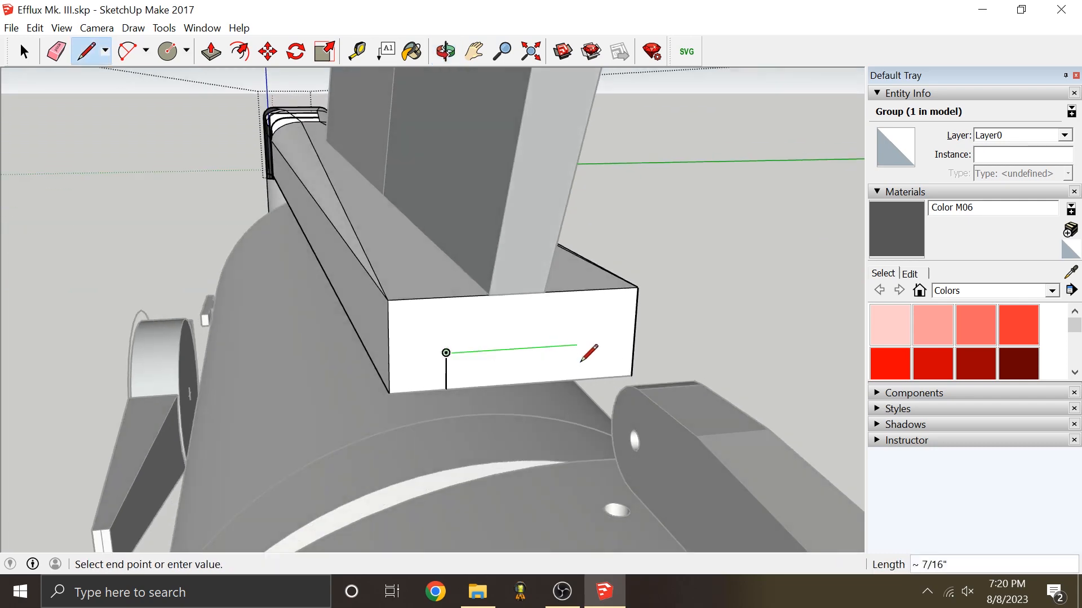
pyautogui.scroll(2, 584, 343)
pyautogui.scroll(-1, 584, 343)
pyautogui.scroll(-3, 584, 343)
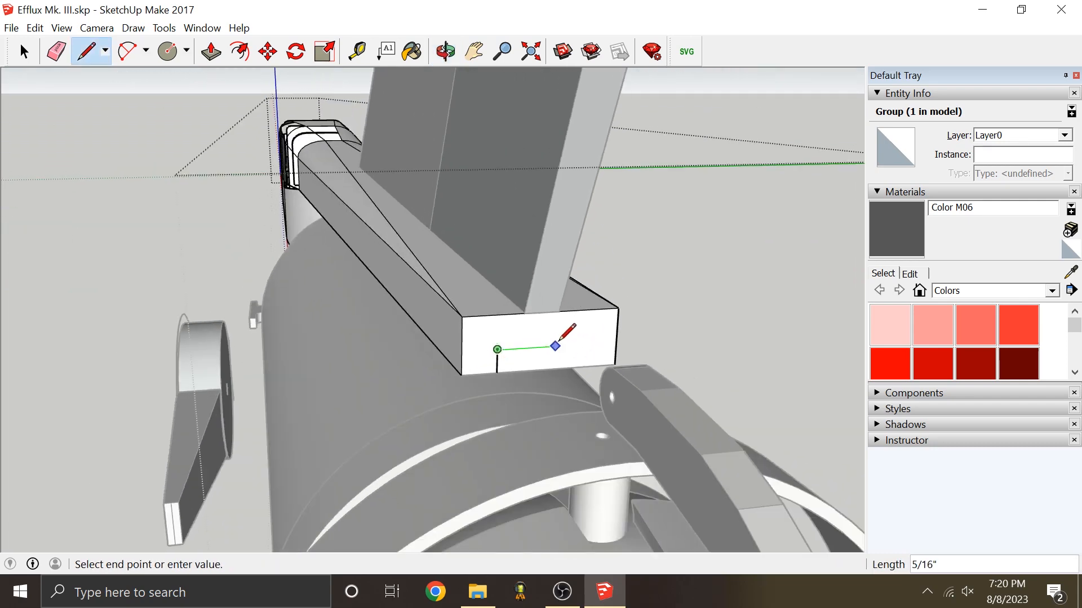
pyautogui.scroll(-3, 575, 338)
pyautogui.scroll(1, 575, 338)
pyautogui.moveTo(575, 338); pyautogui.dragTo(604, 284, button='middle')
pyautogui.scroll(4, 604, 284)
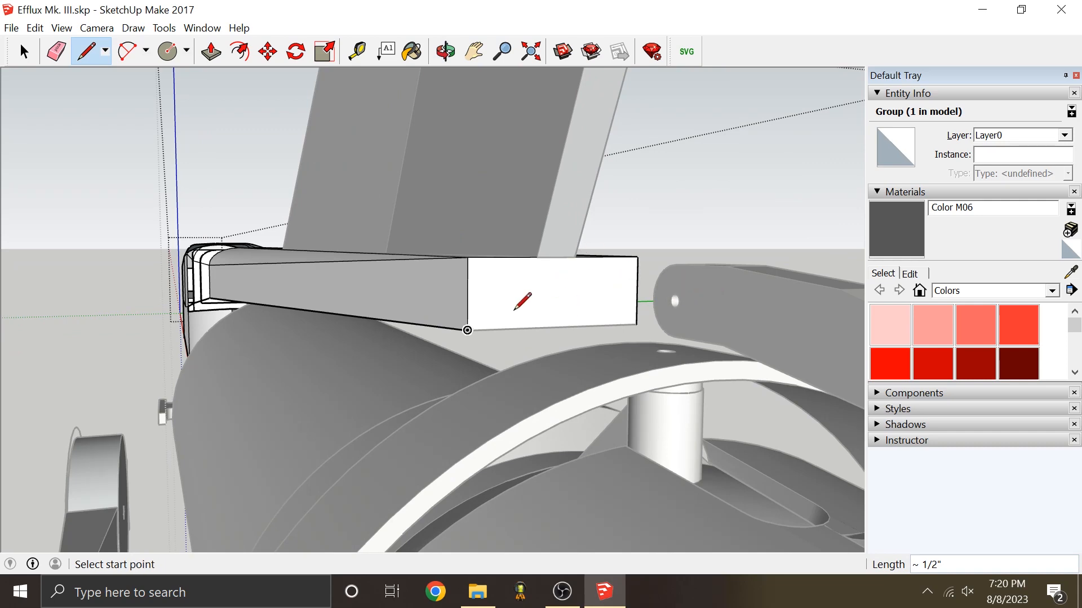
# Step: Examine the row of bulkheads inside the spine and the whole aircraft from the side and the nose
pyautogui.moveTo(514, 310); pyautogui.dragTo(835, 330, button='middle')
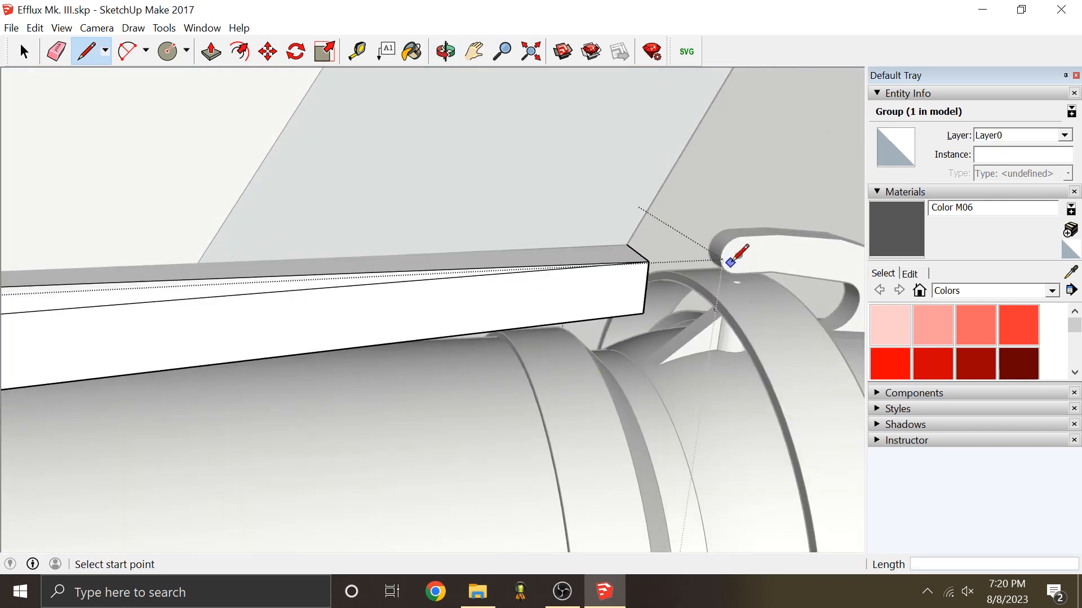
pyautogui.scroll(-5, 727, 264)
pyautogui.scroll(3, 614, 284)
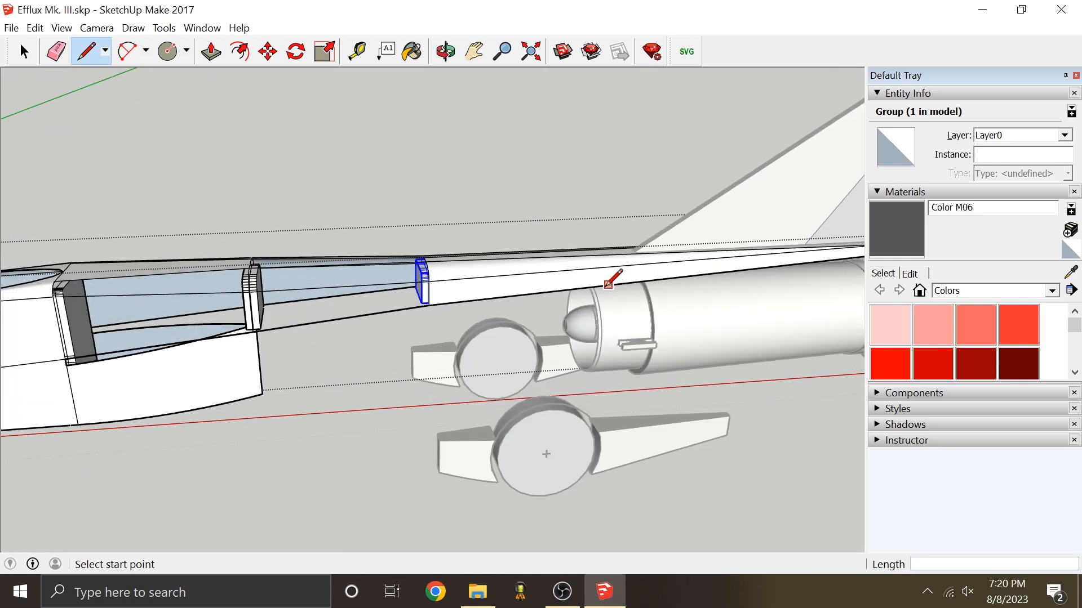
pyautogui.click(20, 51)
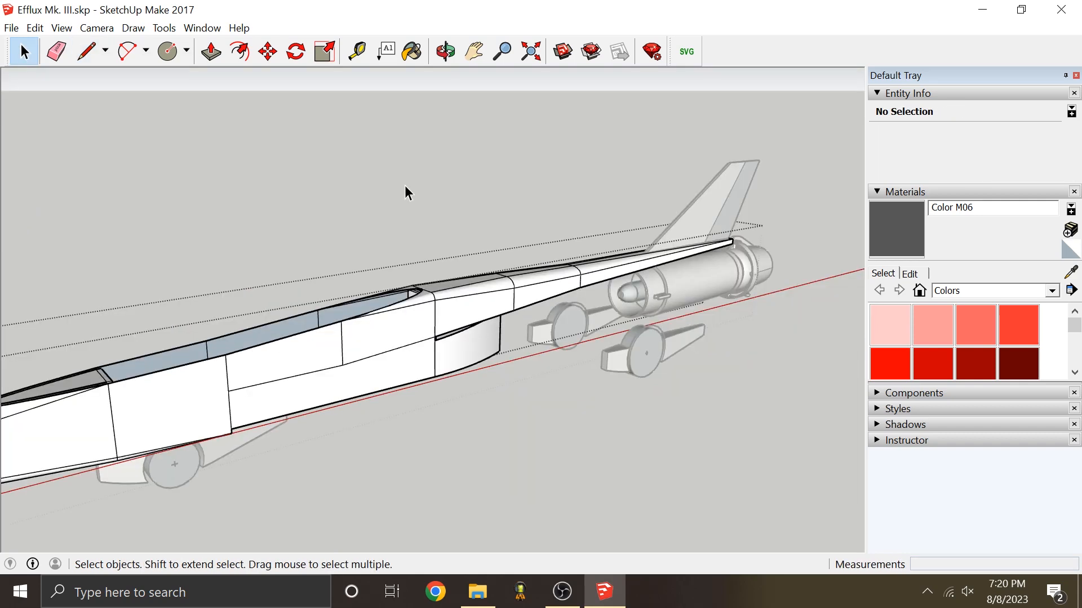
pyautogui.moveTo(405, 185); pyautogui.dragTo(637, 236, button='middle')
pyautogui.scroll(-3, 598, 217)
pyautogui.moveTo(504, 321); pyautogui.dragTo(504, 321, button='middle')
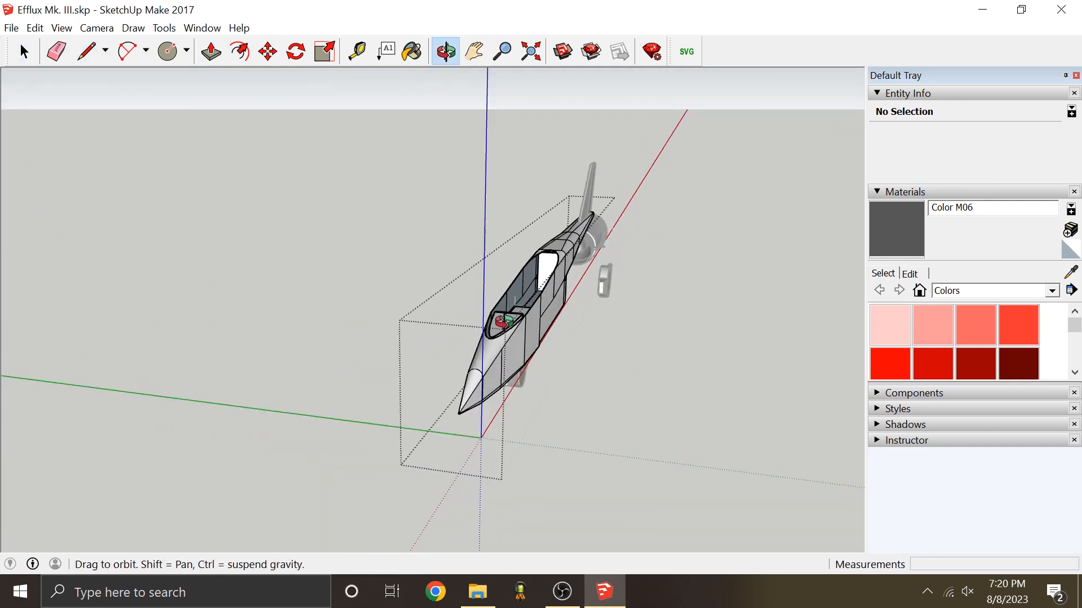
pyautogui.scroll(5, 504, 321)
pyautogui.scroll(2, 476, 314)
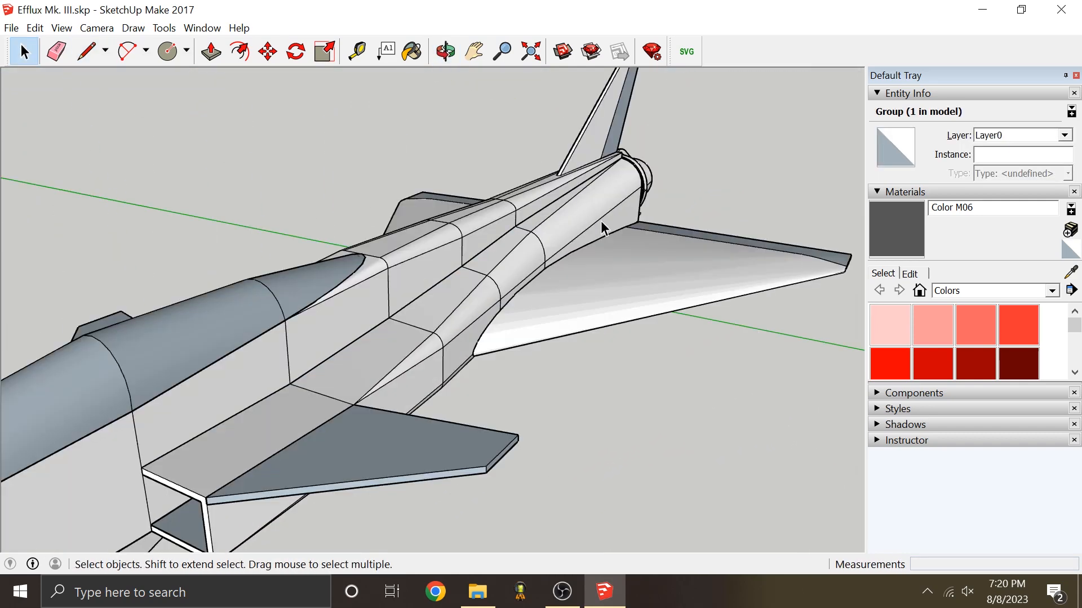
# Step: Try hiding the main fuselage skin group
pyautogui.click(568, 231)
pyautogui.scroll(-2, 496, 316)
pyautogui.scroll(3, 563, 191)
pyautogui.rightClick(542, 284)
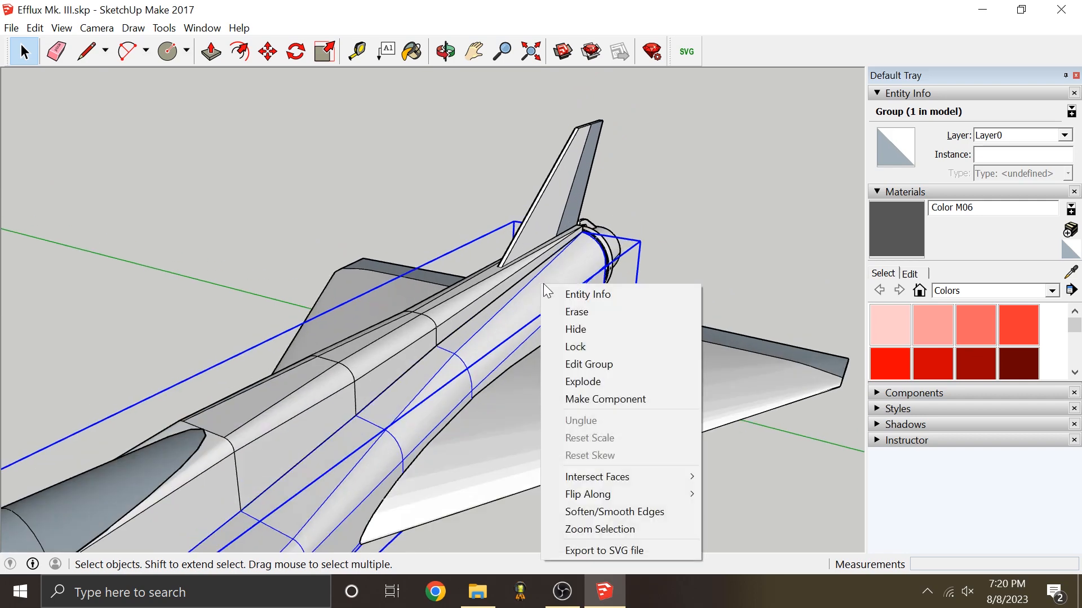
pyautogui.click(595, 330)
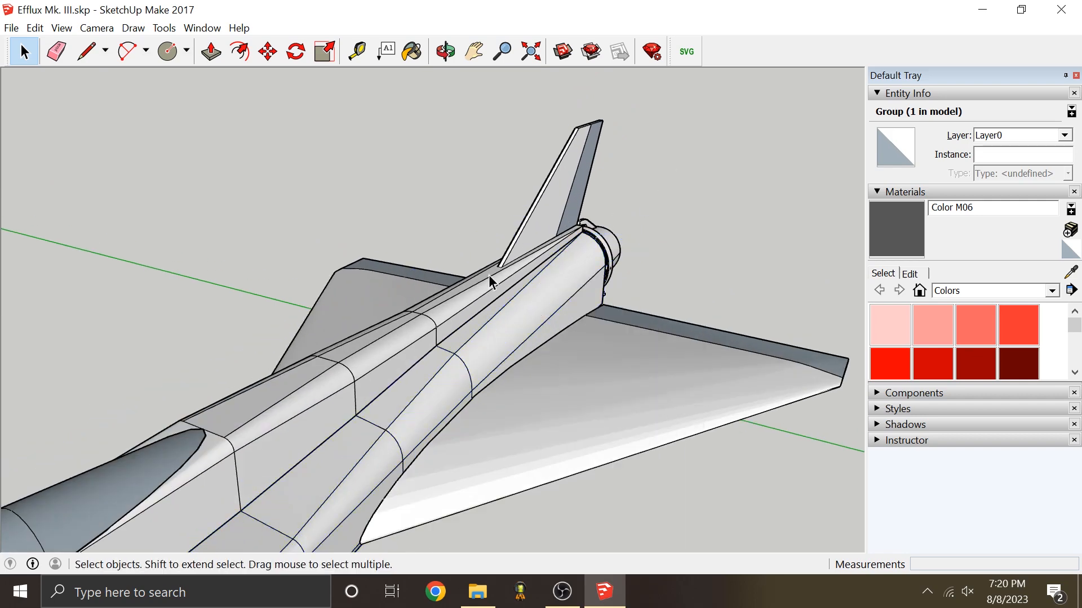
# Step: Hide the rear spine group beneath the tail fin to expose the bulkheads inside
pyautogui.scroll(5, 495, 292)
pyautogui.moveTo(525, 235); pyautogui.dragTo(562, 246, button='middle')
pyautogui.doubleClick(516, 209)
pyautogui.click(32, 59)
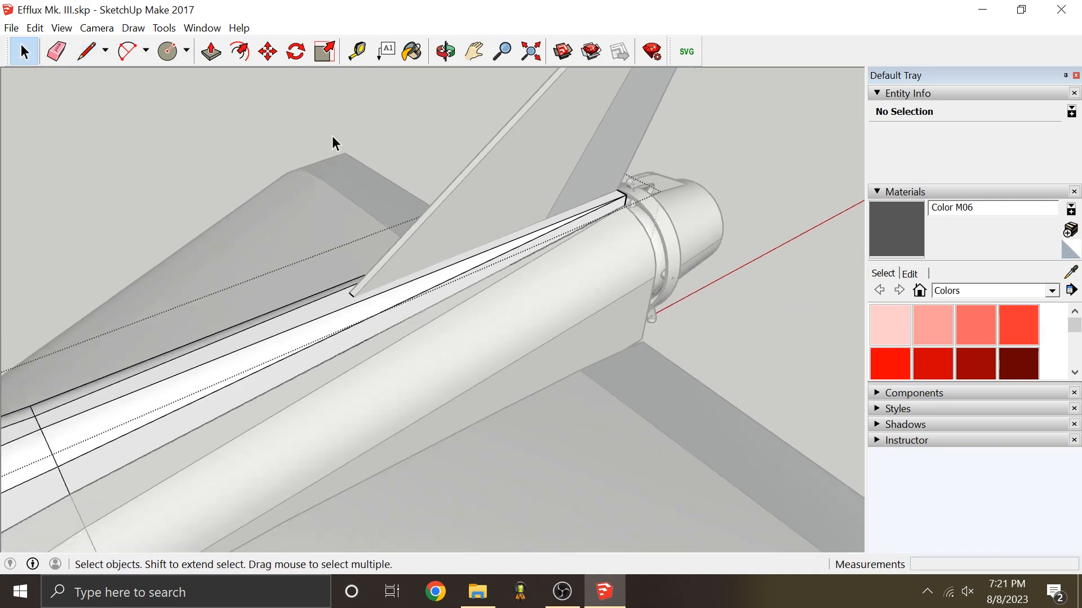
pyautogui.rightClick(324, 334)
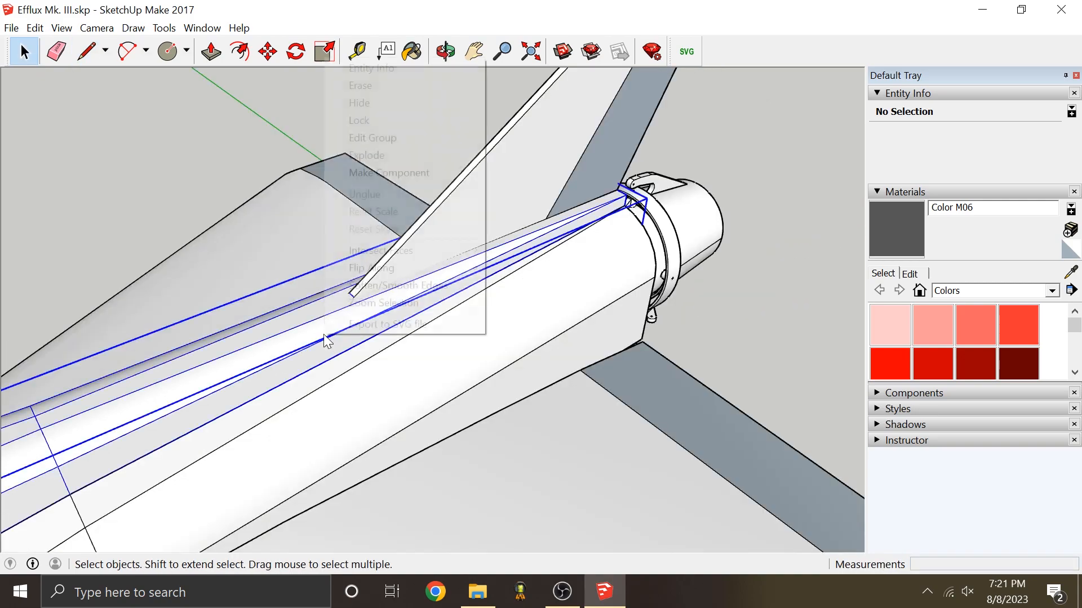
pyautogui.click(391, 104)
pyautogui.moveTo(474, 254); pyautogui.dragTo(545, 181, button='middle')
pyautogui.scroll(2, 411, 263)
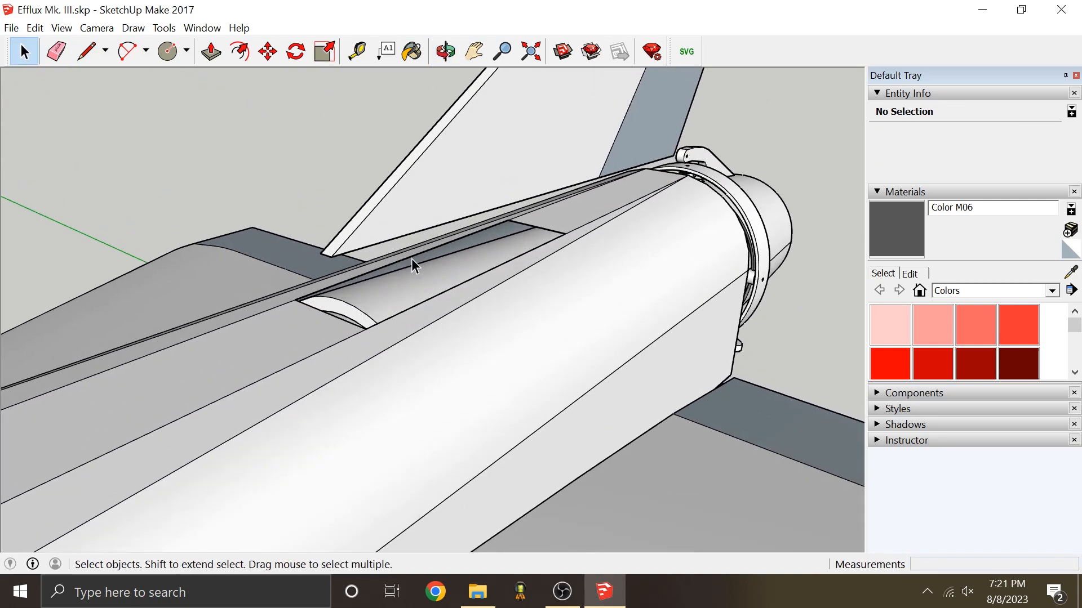
# Step: Examine the exposed bulkheads and the open space under the tail fin from several angles
pyautogui.moveTo(507, 238); pyautogui.dragTo(486, 249)
pyautogui.moveTo(487, 249); pyautogui.dragTo(706, 201, button='middle')
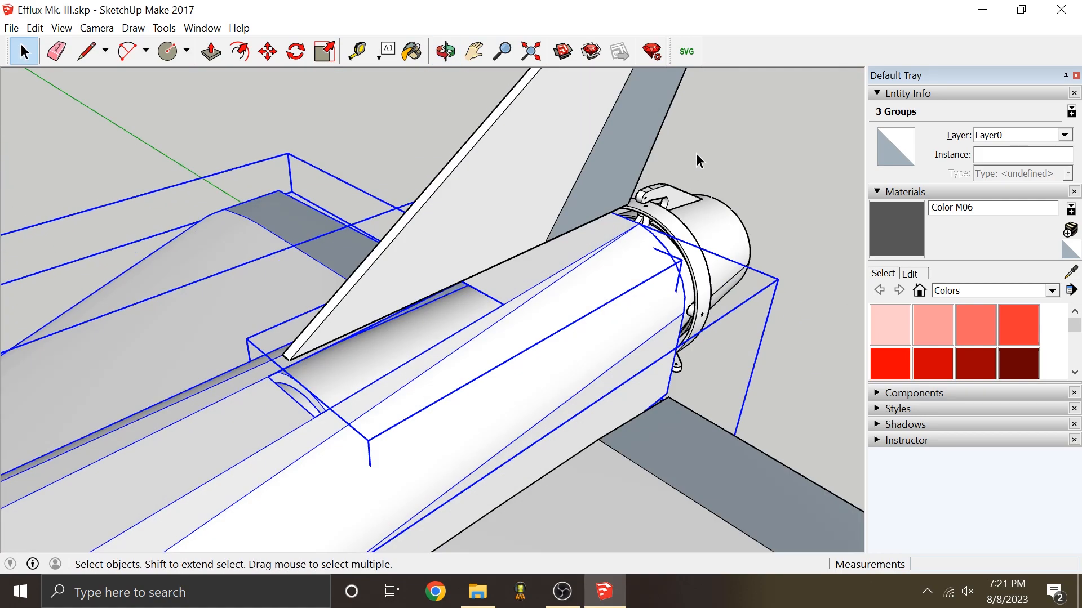
pyautogui.moveTo(809, 205); pyautogui.dragTo(660, 263, button='middle')
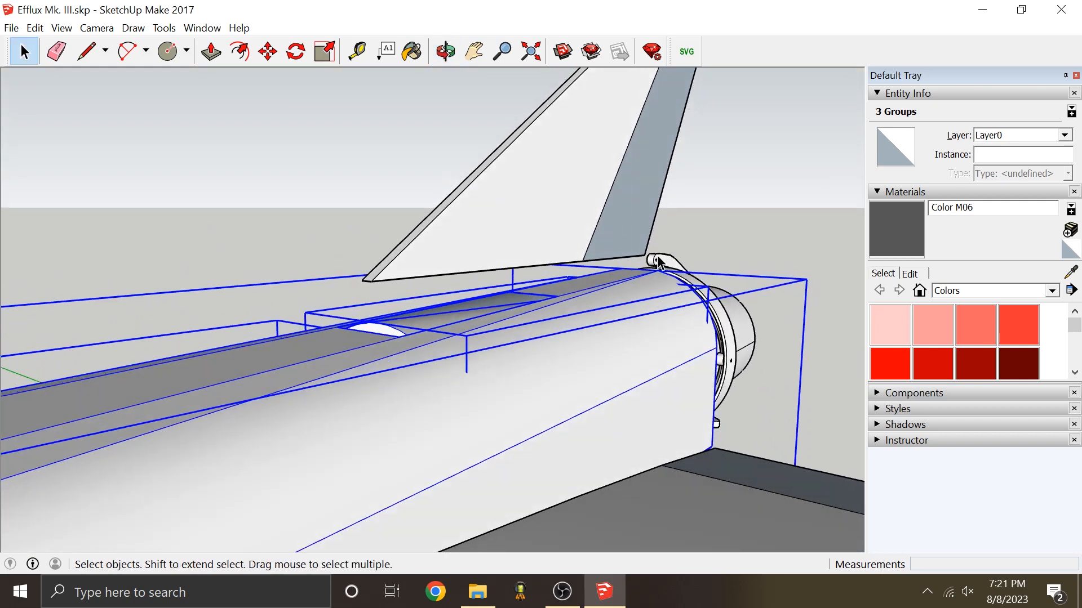
pyautogui.click(583, 298)
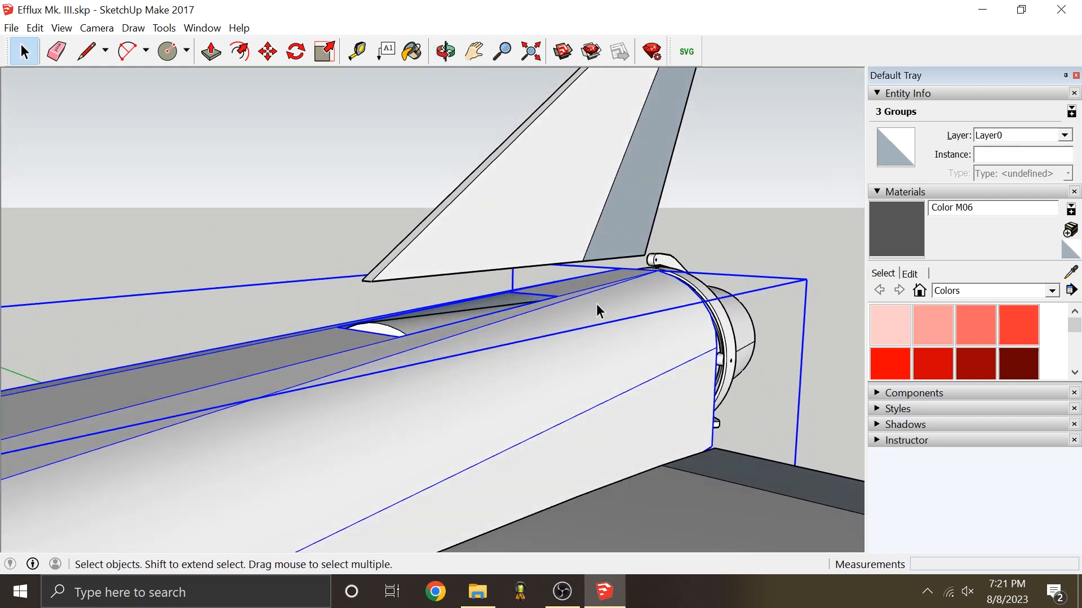
pyautogui.click(766, 202)
pyautogui.scroll(-5, 569, 258)
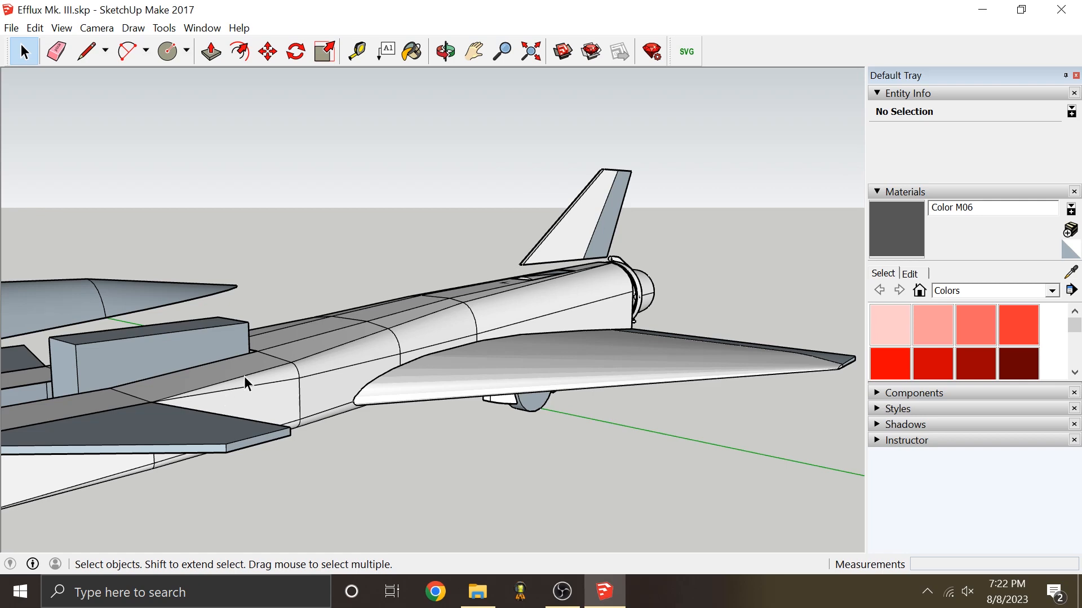
# Step: Hide the rear spine group again so the area below the tail fin is accessible
pyautogui.scroll(5, 567, 254)
pyautogui.click(575, 247)
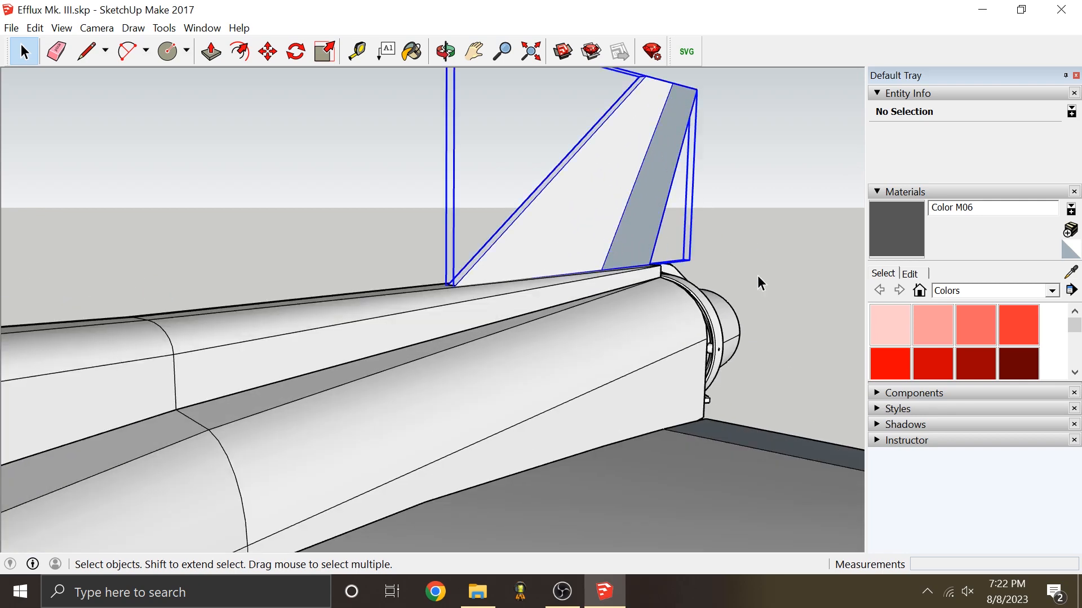
pyautogui.click(430, 303)
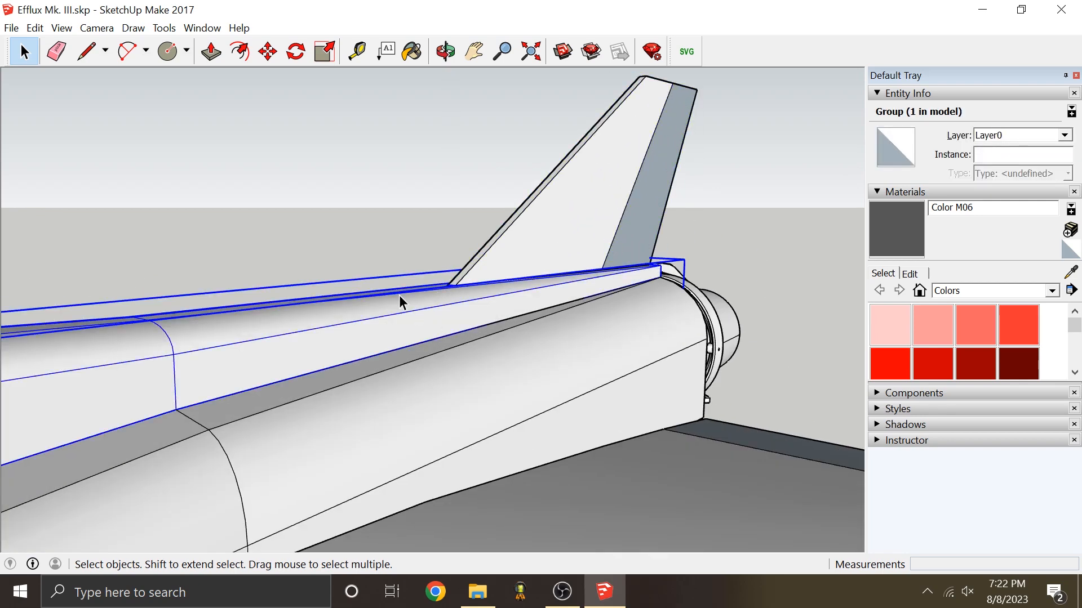
pyautogui.click(563, 388)
# Step: Open the tail fin group and draw a stepped mounting tab below its lower edge, from the rudder line to the leading edge
pyautogui.scroll(1, 560, 252)
pyautogui.doubleClick(617, 252)
pyautogui.moveTo(560, 252); pyautogui.dragTo(507, 276, button='middle')
pyautogui.scroll(3, 653, 309)
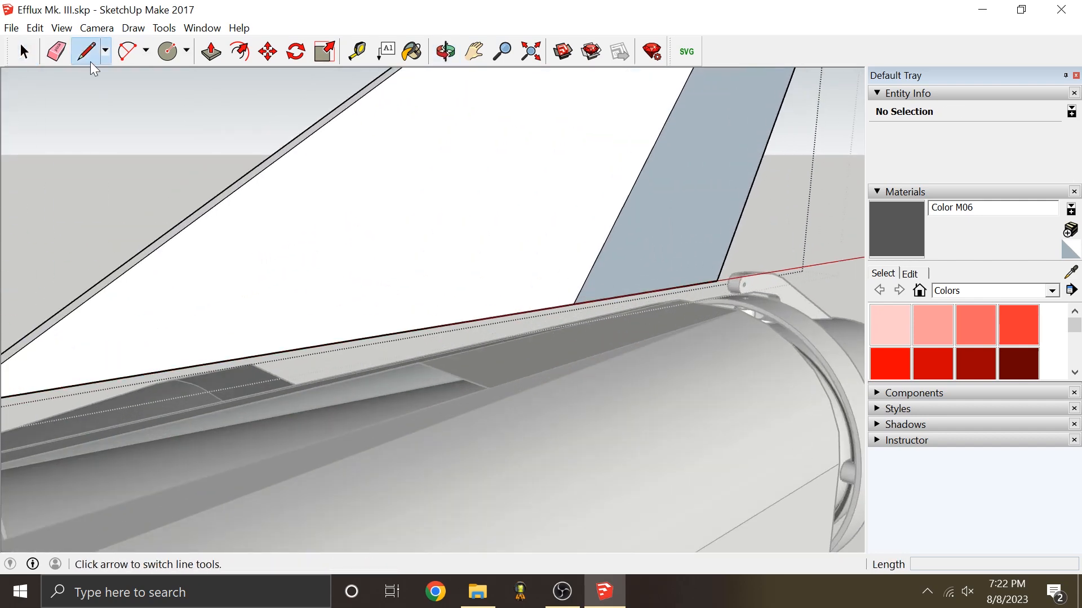
pyautogui.scroll(1, 563, 306)
pyautogui.click(576, 305)
pyautogui.moveTo(576, 305); pyautogui.dragTo(683, 295, button='middle')
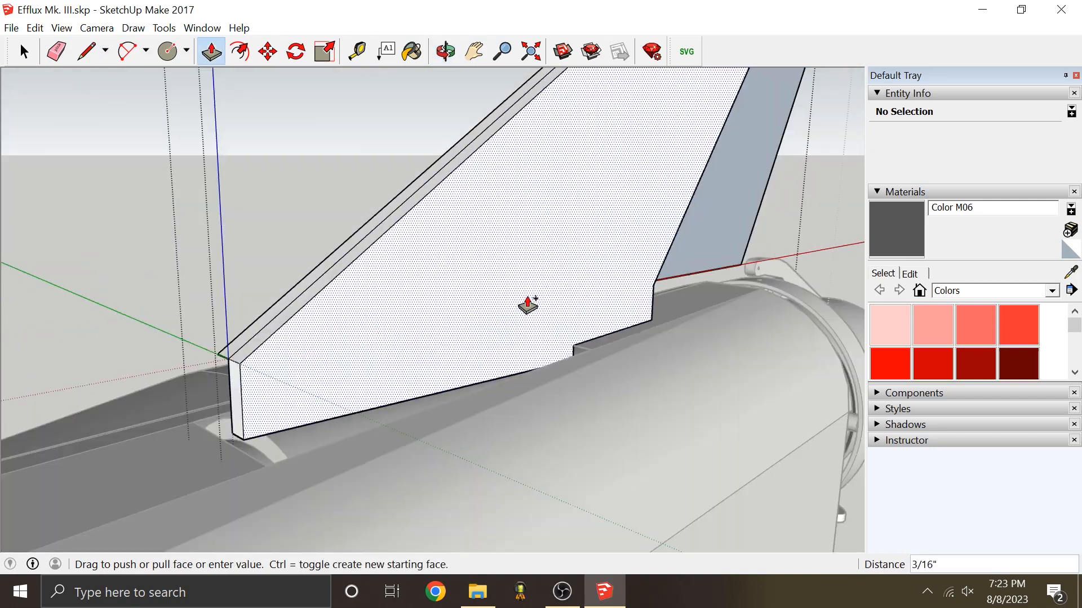
# Step: Push/pull the tail fin's tab face 3/16" to the fin's full thickness and leave the fin group
pyautogui.moveTo(517, 295); pyautogui.dragTo(565, 294, button='middle')
pyautogui.click(505, 335)
pyautogui.moveTo(505, 335); pyautogui.dragTo(457, 364, button='middle')
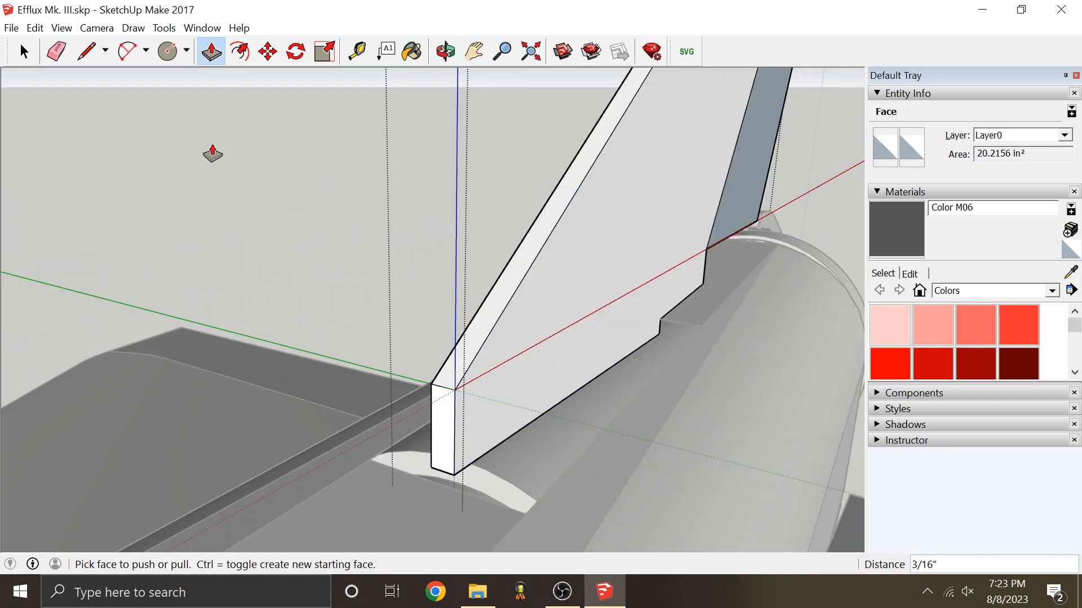
pyautogui.click(26, 51)
pyautogui.scroll(-3, 520, 320)
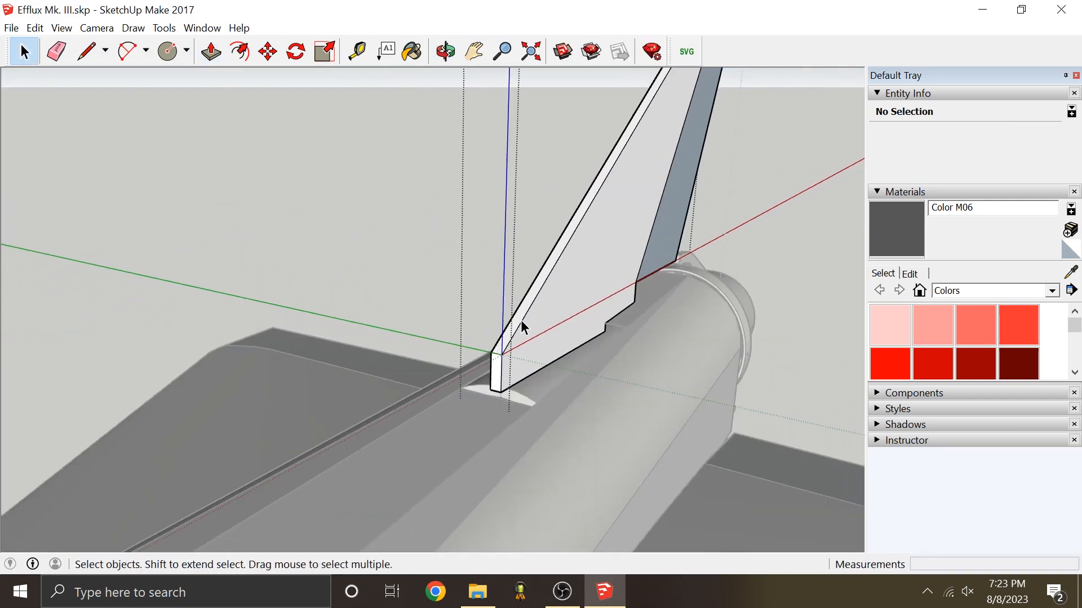
pyautogui.moveTo(622, 326); pyautogui.dragTo(644, 300, button='middle')
pyautogui.scroll(4, 536, 323)
pyautogui.moveTo(525, 348); pyautogui.dragTo(507, 394, button='middle')
pyautogui.scroll(-4, 545, 276)
pyautogui.click(418, 167)
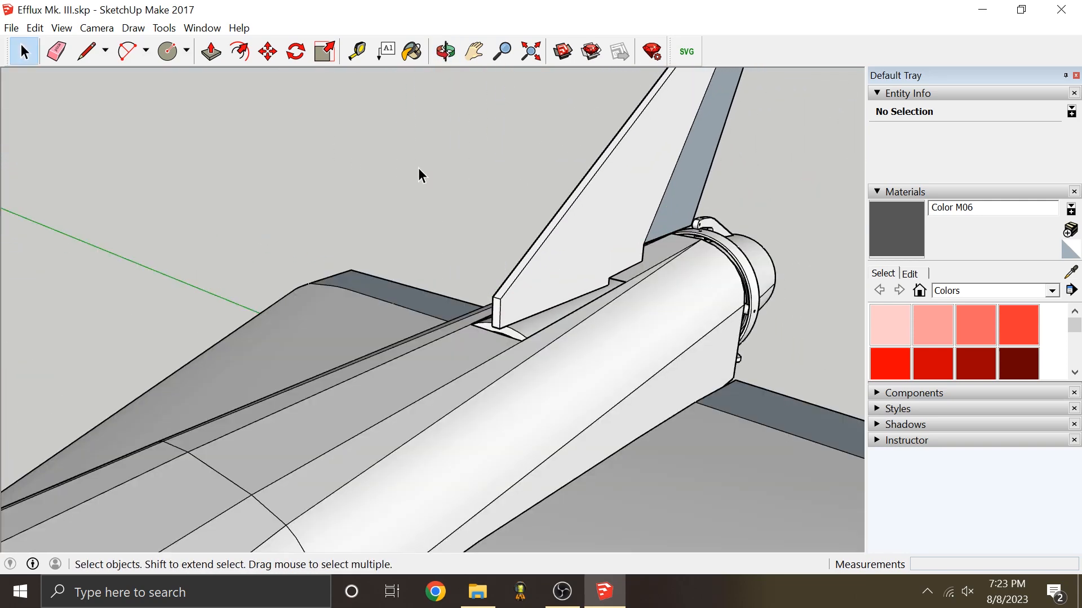
# Step: Unhide the rear spine
pyautogui.click(34, 28)
pyautogui.moveTo(140, 249)
pyautogui.click(336, 287)
# Step: Start outlining the tail fin's slot on the spine's top face from the front corner of the fin's base
pyautogui.scroll(3, 422, 308)
pyautogui.moveTo(423, 308); pyautogui.dragTo(461, 283, button='middle')
pyautogui.click(83, 52)
pyautogui.click(437, 411)
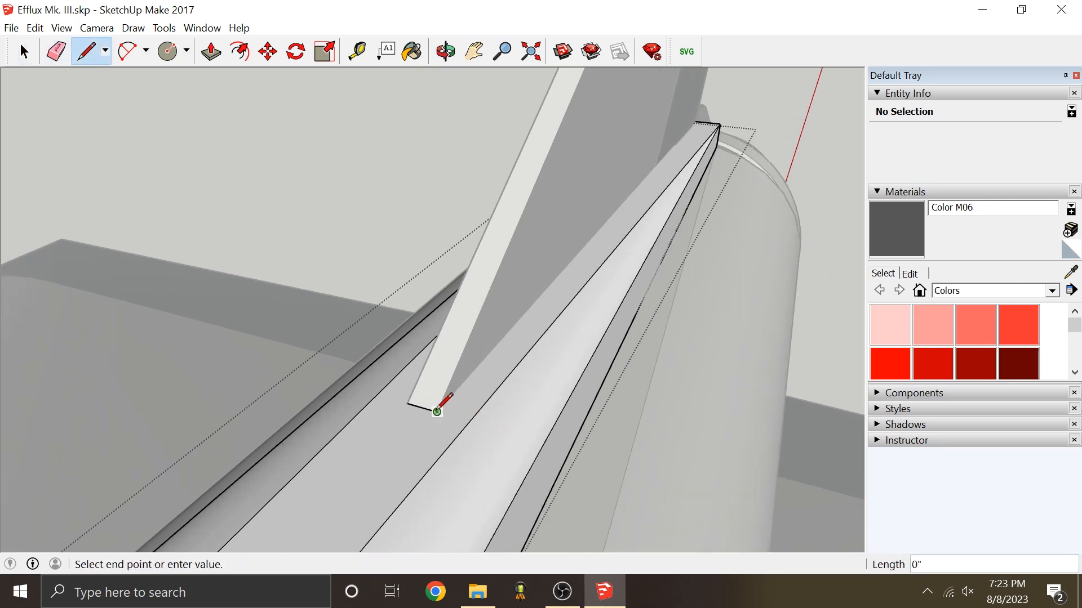
# Step: Pick up the tail fin group above the spine with the Move tool
pyautogui.scroll(-1, 436, 411)
pyautogui.scroll(3, 631, 188)
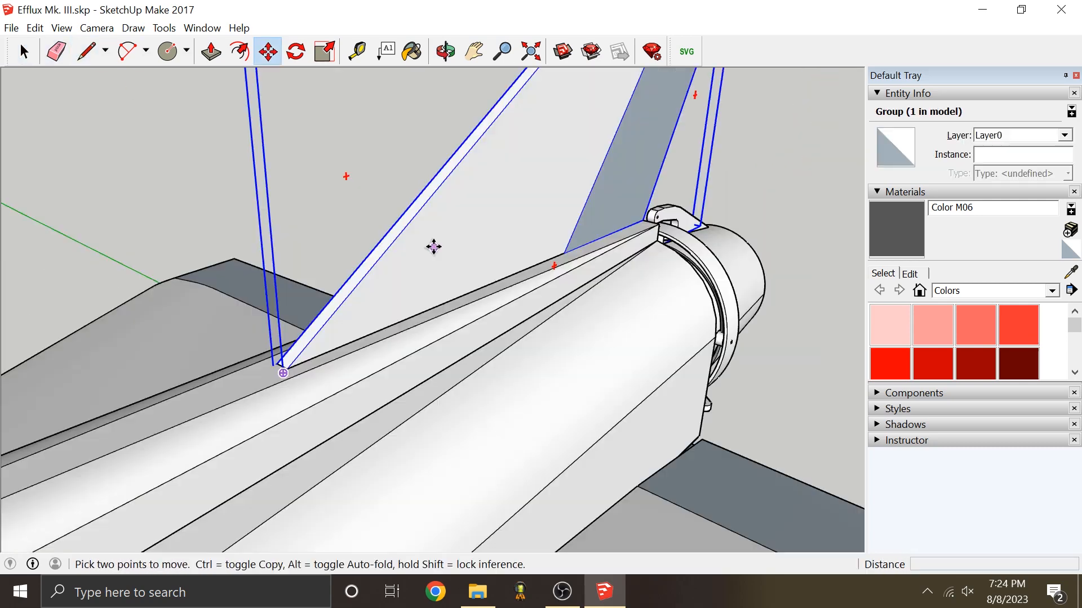
pyautogui.scroll(1, 432, 246)
pyautogui.click(426, 251)
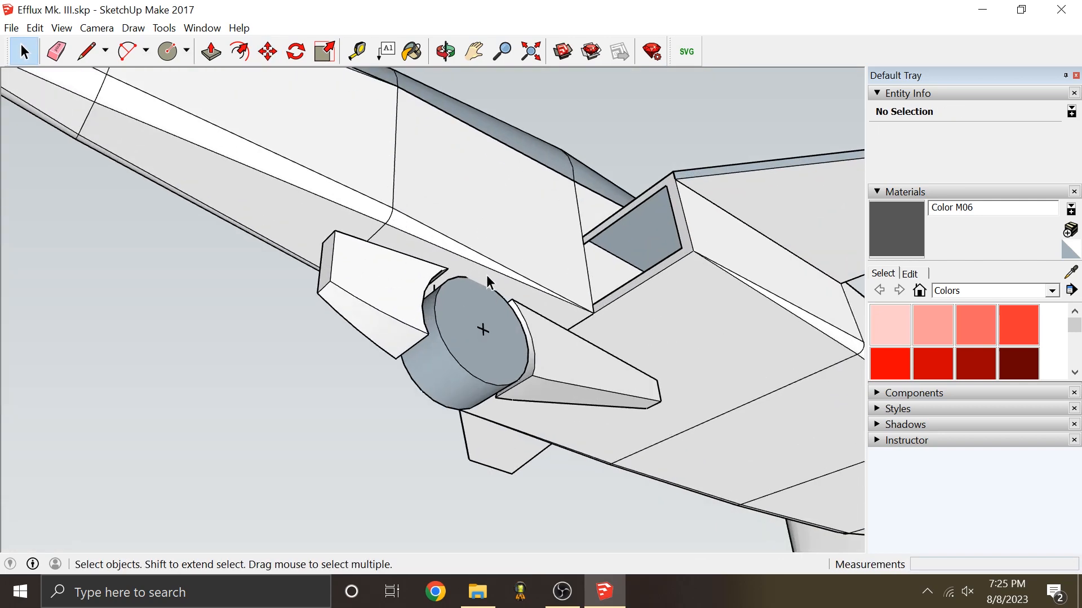
# Step: Open the fuselage group and outline a cutout with a 1" line on its underside between the two fairings around the cylinder
pyautogui.doubleClick(483, 275)
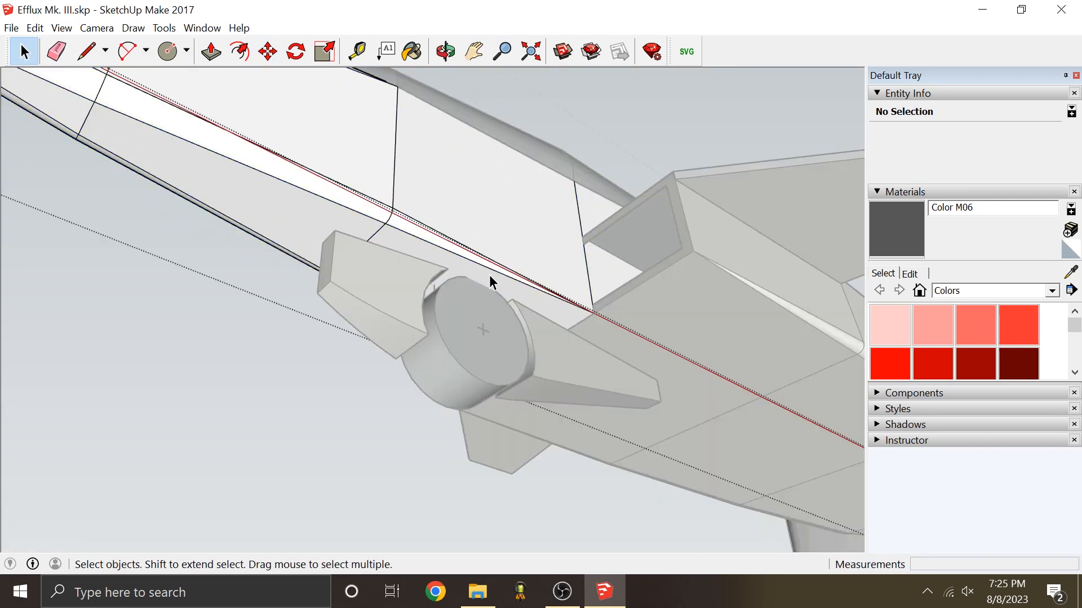
pyautogui.scroll(3, 489, 273)
pyautogui.moveTo(450, 260)
pyautogui.mouseDown(button='middle')
pyautogui.moveTo(286, 266)
pyautogui.moveTo(410, 311)
pyautogui.mouseUp(button='middle')
pyautogui.scroll(3, 410, 311)
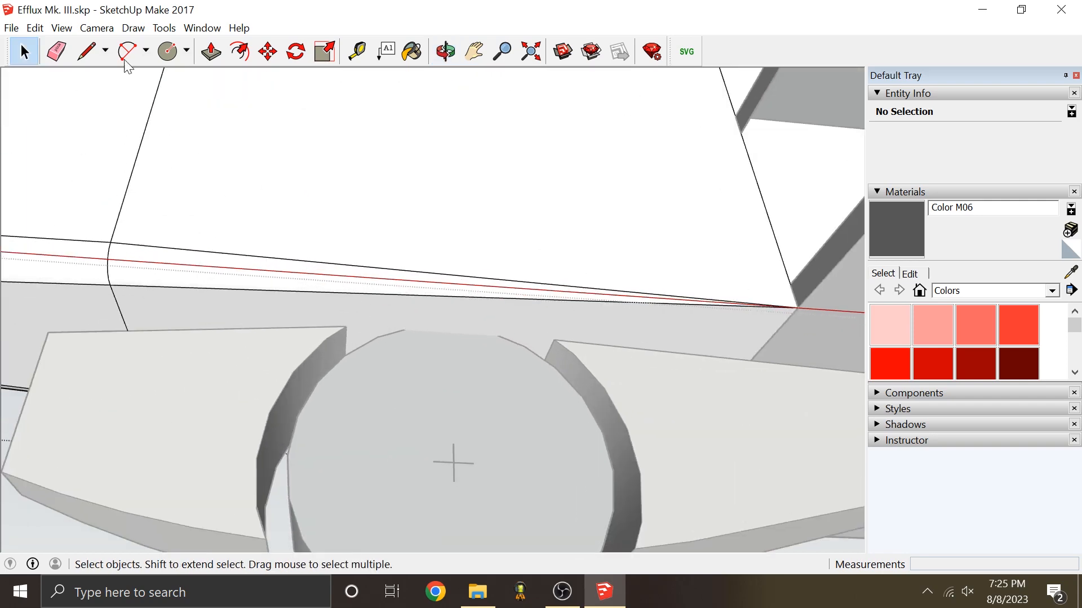
pyautogui.click(90, 51)
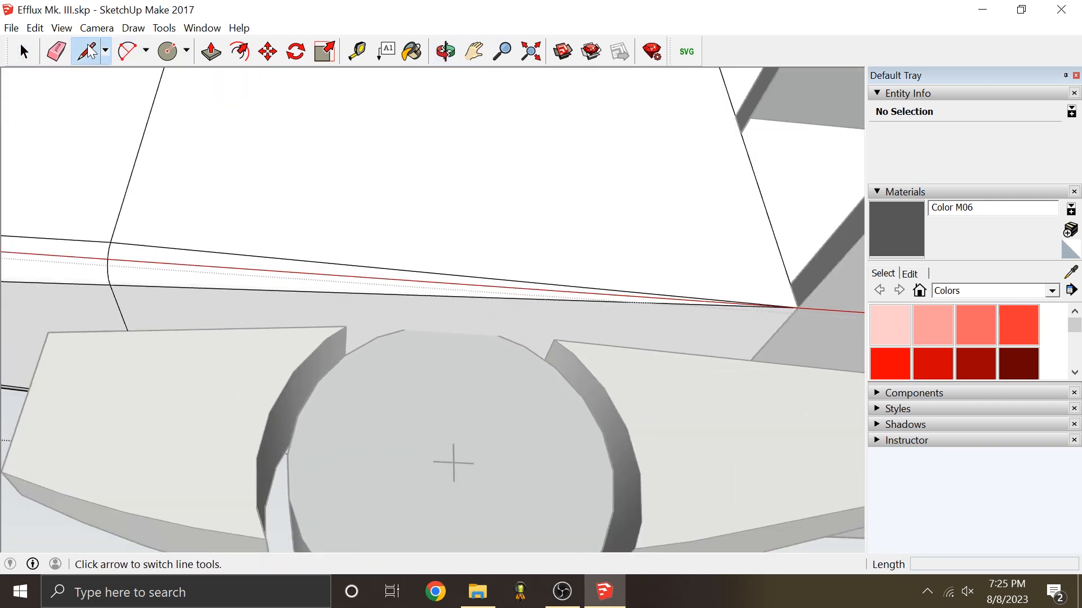
pyautogui.click(347, 327)
pyautogui.scroll(2, 551, 338)
pyautogui.moveTo(509, 349)
pyautogui.mouseDown(button='middle')
pyautogui.moveTo(681, 220)
pyautogui.moveTo(389, 425)
pyautogui.mouseUp(button='middle')
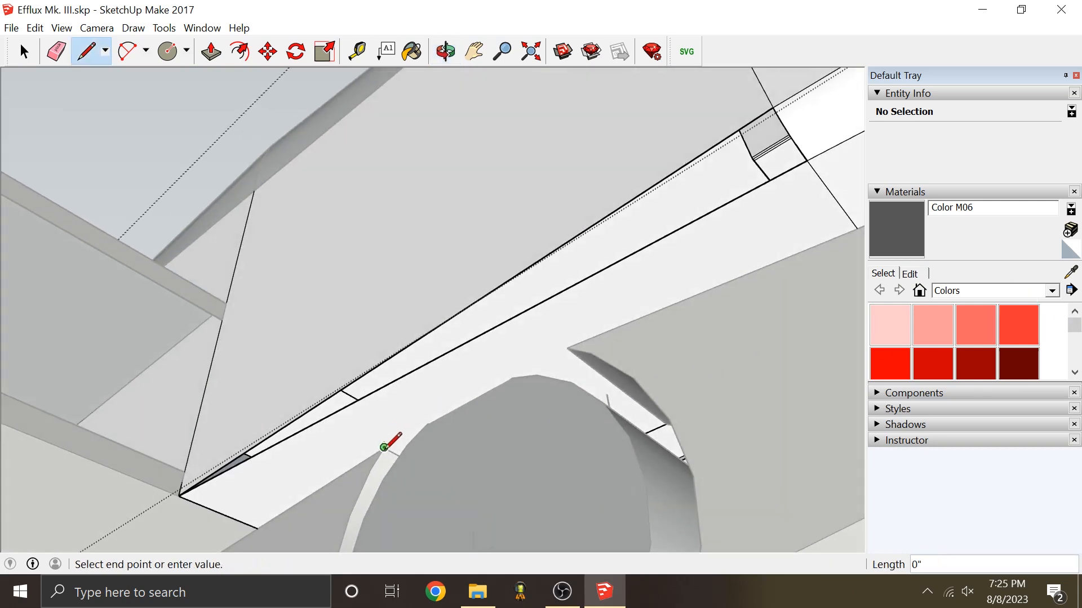
# Step: Erase the outlined underside face between the two fairings
pyautogui.moveTo(702, 422)
pyautogui.mouseDown(button='middle')
pyautogui.moveTo(219, 421)
pyautogui.moveTo(404, 267)
pyautogui.mouseUp(button='middle')
pyautogui.rightClick(385, 319)
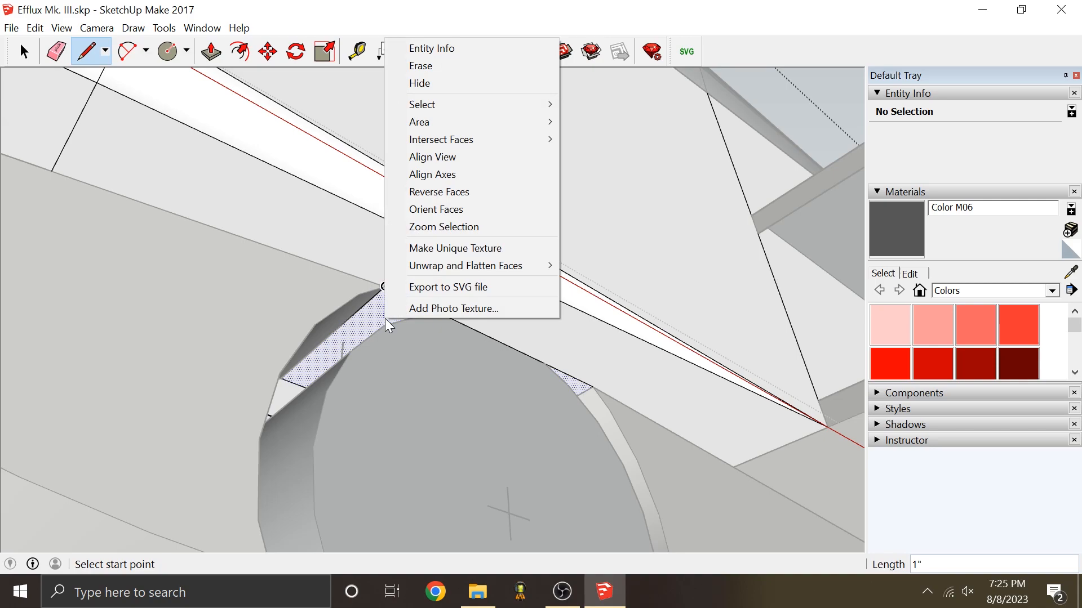
pyautogui.click(461, 70)
# Step: Hide the large fuselage side face to look at the underside cutout from inside
pyautogui.moveTo(573, 237)
pyautogui.mouseDown(button='middle')
pyautogui.moveTo(601, 155)
pyautogui.moveTo(447, 434)
pyautogui.mouseUp(button='middle')
pyautogui.rightClick(493, 304)
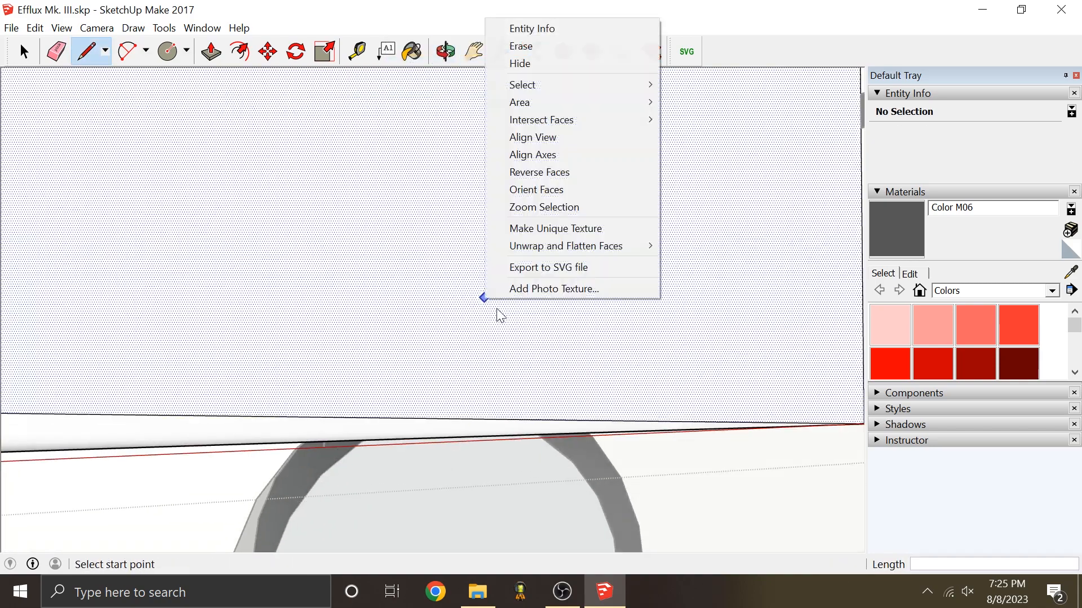
pyautogui.click(520, 63)
pyautogui.moveTo(570, 218); pyautogui.dragTo(235, 409, button='middle')
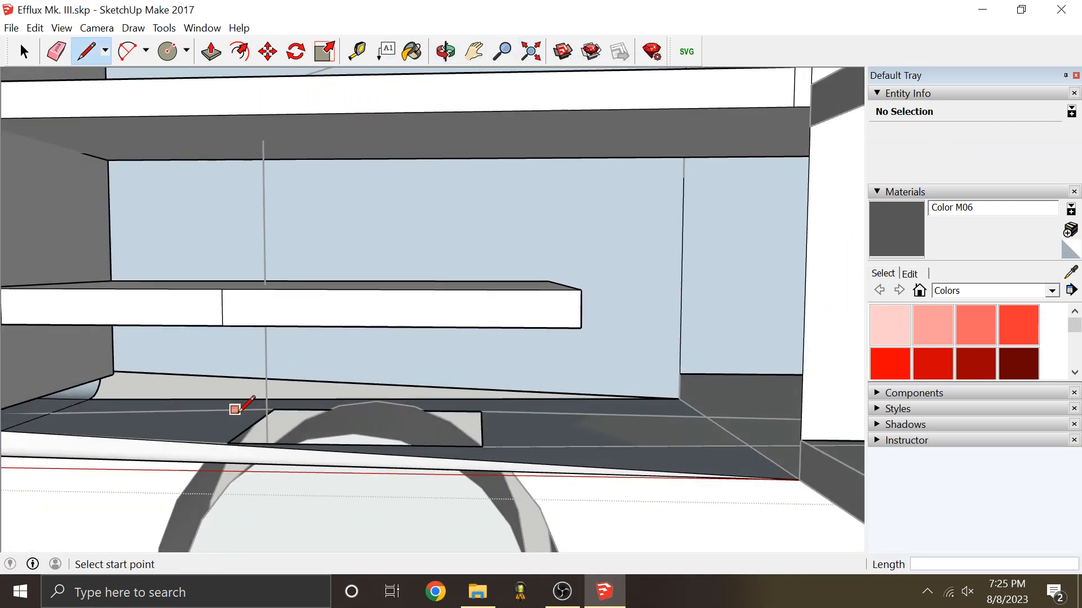
pyautogui.click(273, 409)
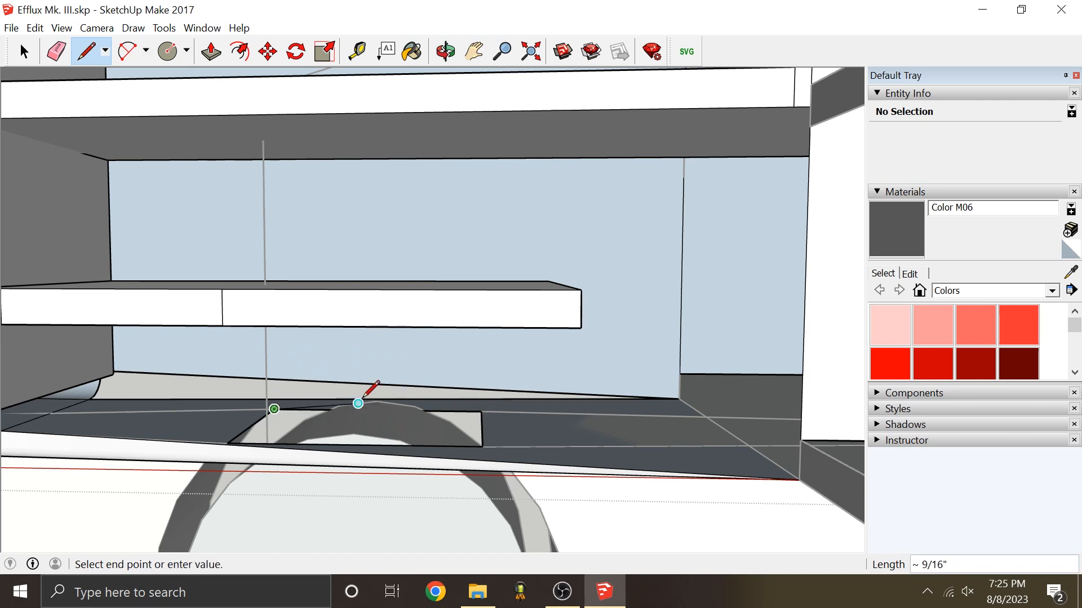
pyautogui.scroll(-3, 584, 321)
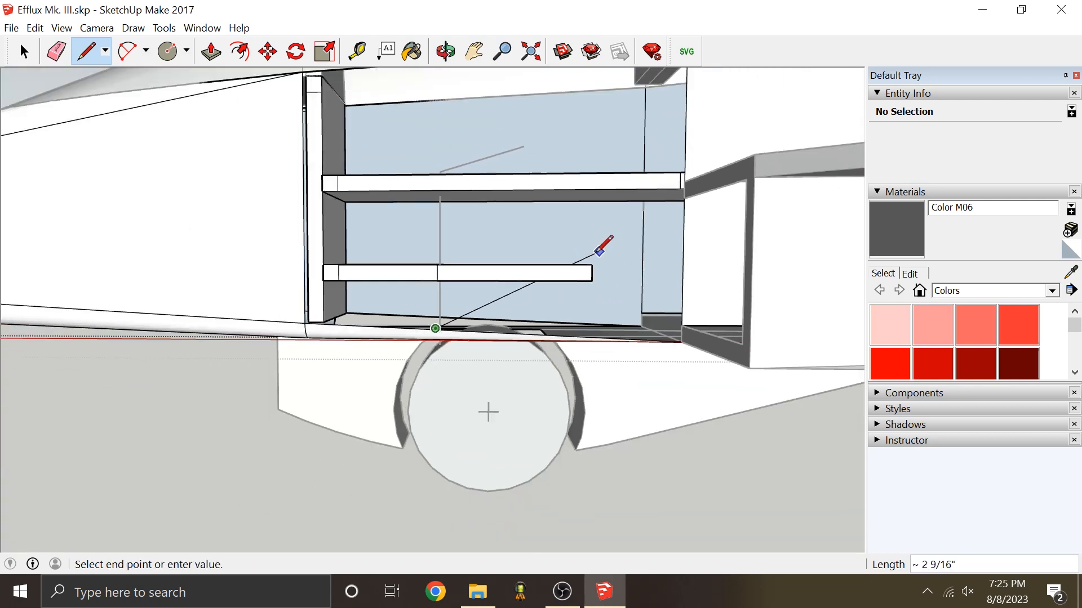
pyautogui.scroll(4, 594, 251)
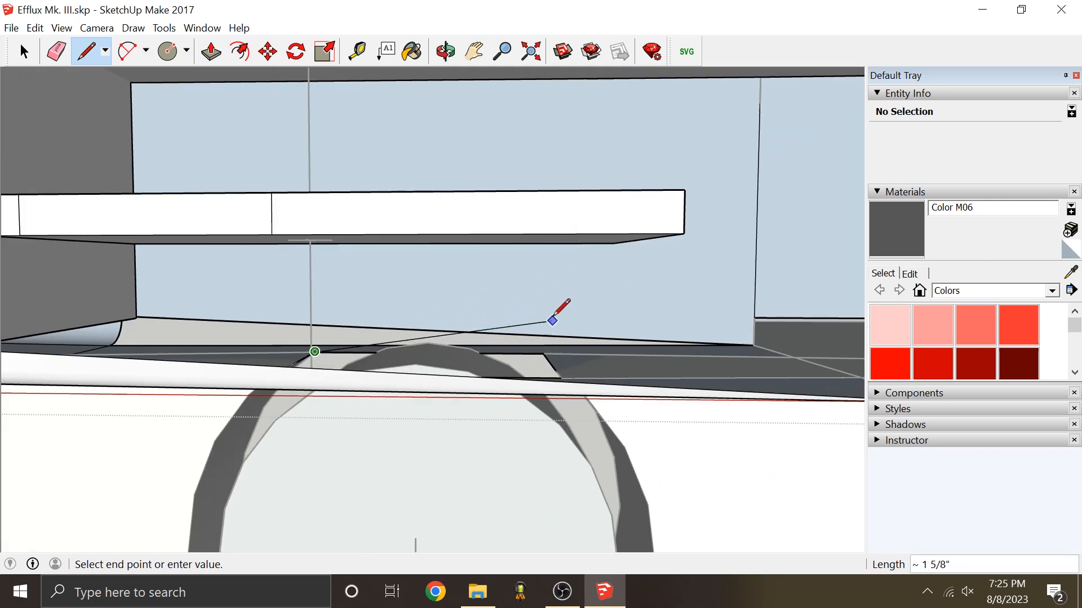
pyautogui.press('Escape')
# Step: Examine the cutout's edges around the cylinder from below the fuselage
pyautogui.moveTo(399, 267); pyautogui.dragTo(474, 259, button='middle')
pyautogui.scroll(-3, 473, 254)
pyautogui.scroll(4, 448, 158)
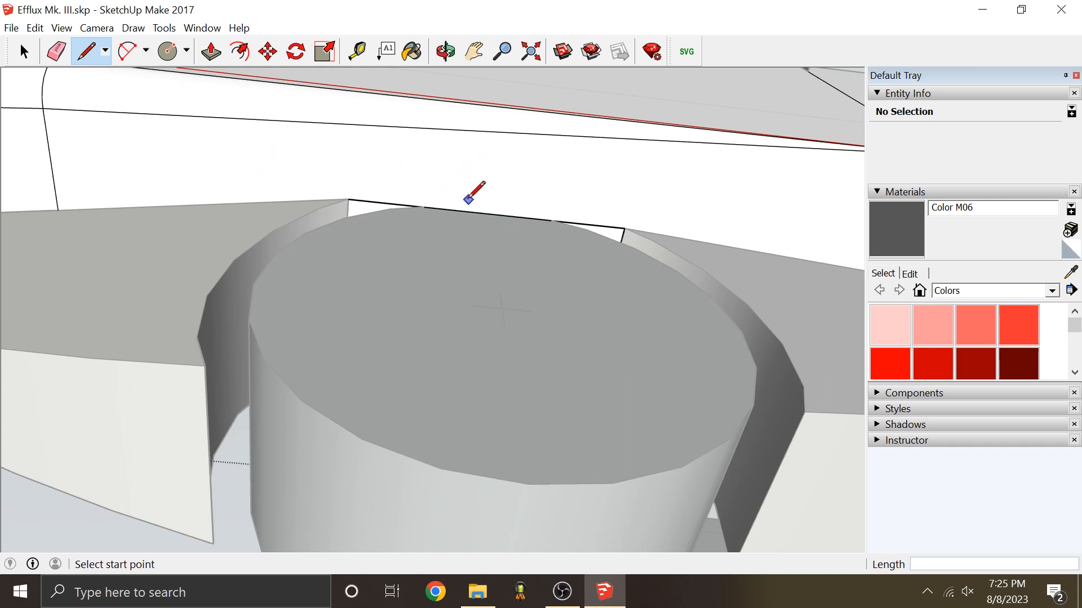
pyautogui.scroll(-2, 465, 201)
pyautogui.scroll(1, 281, 129)
pyautogui.click(23, 52)
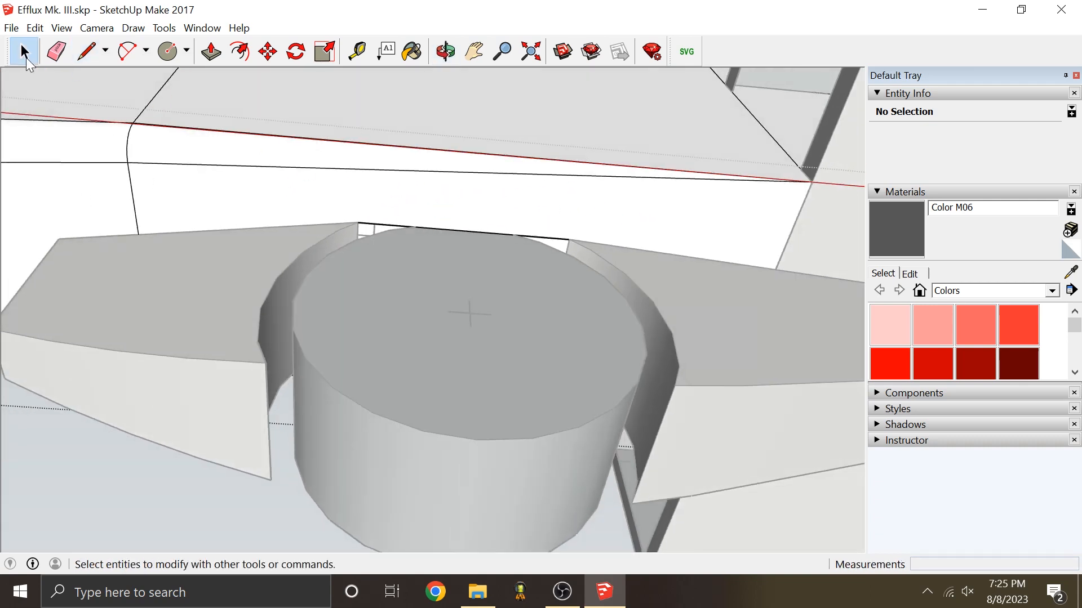
# Step: Draw a 3/16" line across the wheel fairing's curved underside from its lower edge and try offsetting the surface
pyautogui.scroll(-5, 557, 172)
pyautogui.moveTo(558, 172); pyautogui.dragTo(729, 353, button='middle')
pyautogui.scroll(-2, 324, 169)
pyautogui.scroll(3, 486, 333)
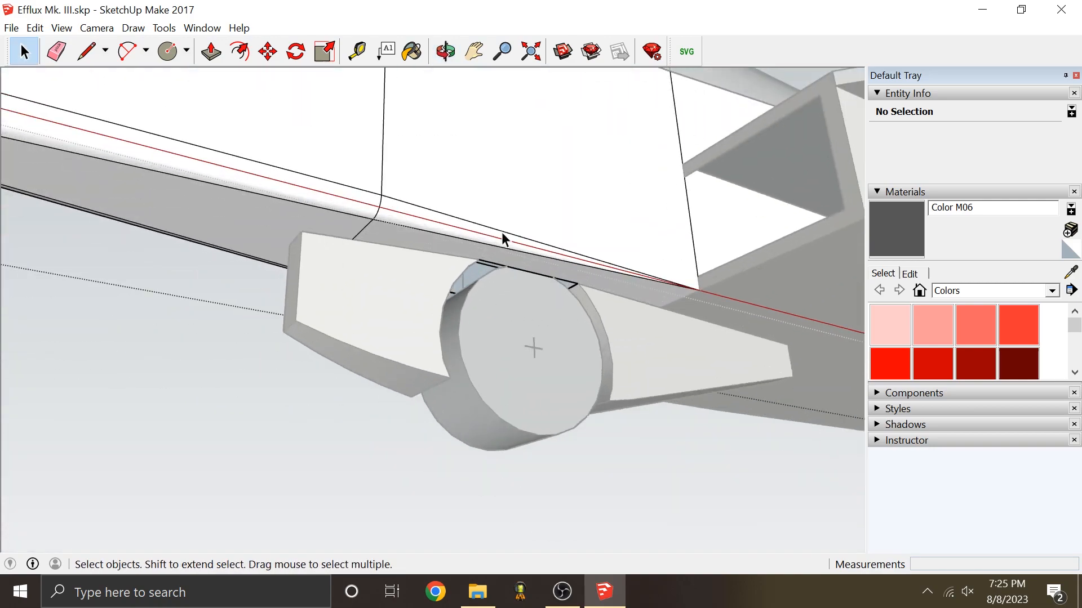
pyautogui.moveTo(569, 322); pyautogui.dragTo(434, 305, button='middle')
pyautogui.scroll(-3, 433, 306)
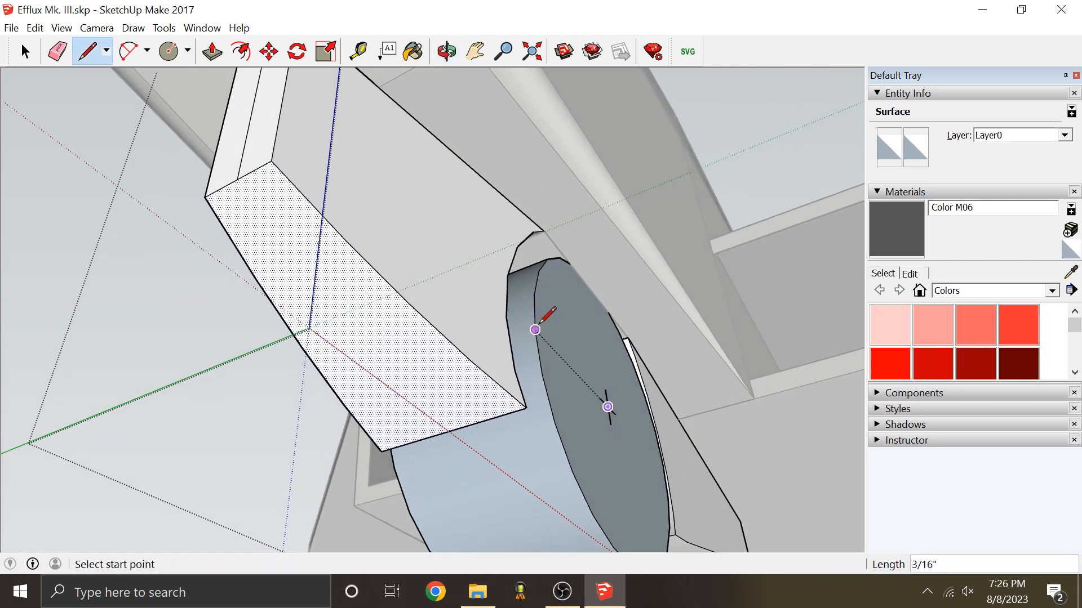
pyautogui.scroll(-2, 534, 328)
pyautogui.scroll(1, 346, 267)
pyautogui.moveTo(347, 267); pyautogui.dragTo(452, 328, button='middle')
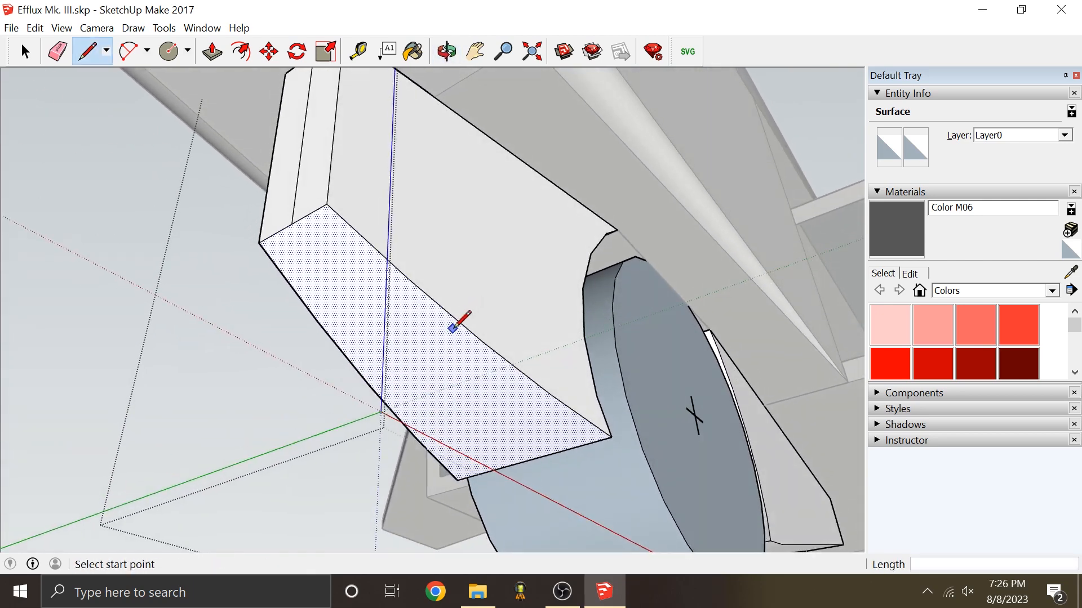
pyautogui.click(478, 334)
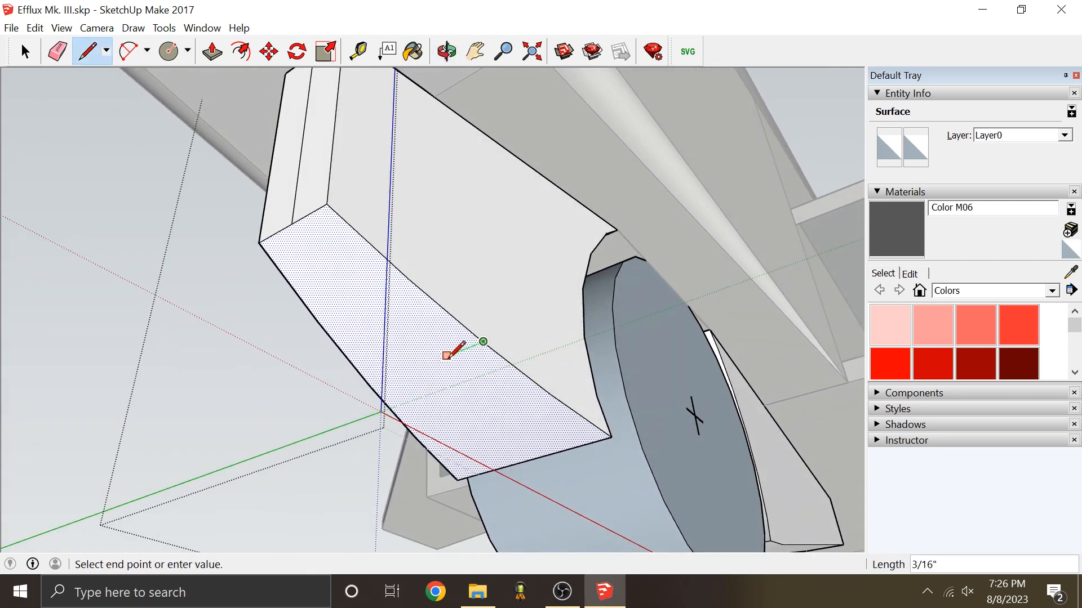
pyautogui.press('f')
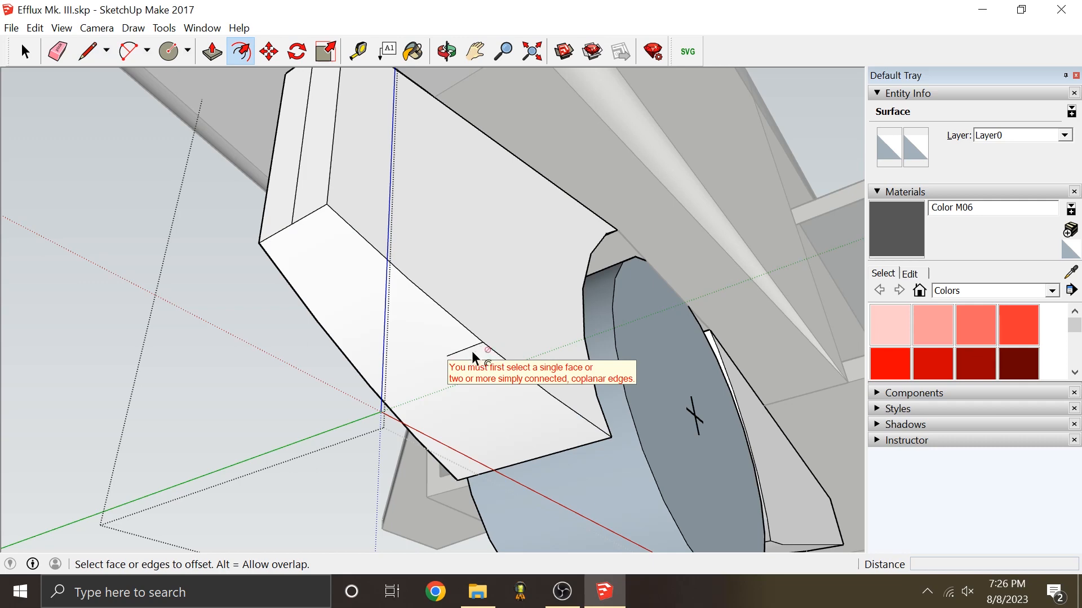
pyautogui.moveTo(468, 352); pyautogui.dragTo(372, 217, button='middle')
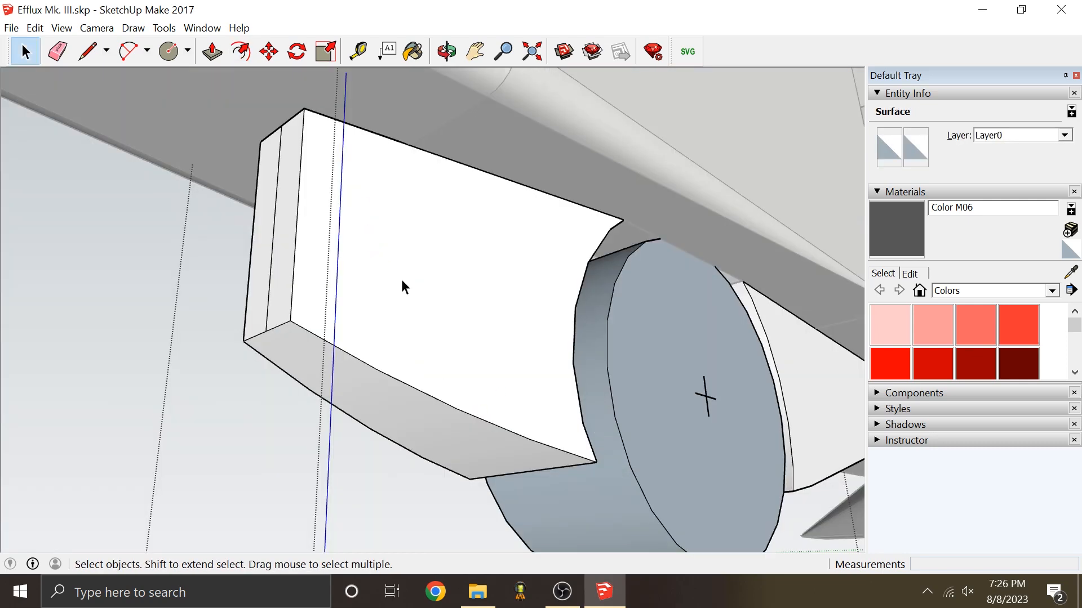
# Step: Examine the aircraft's wing root and the wheels with their fairings beneath both wings
pyautogui.scroll(-2, 271, 260)
pyautogui.scroll(2, 544, 314)
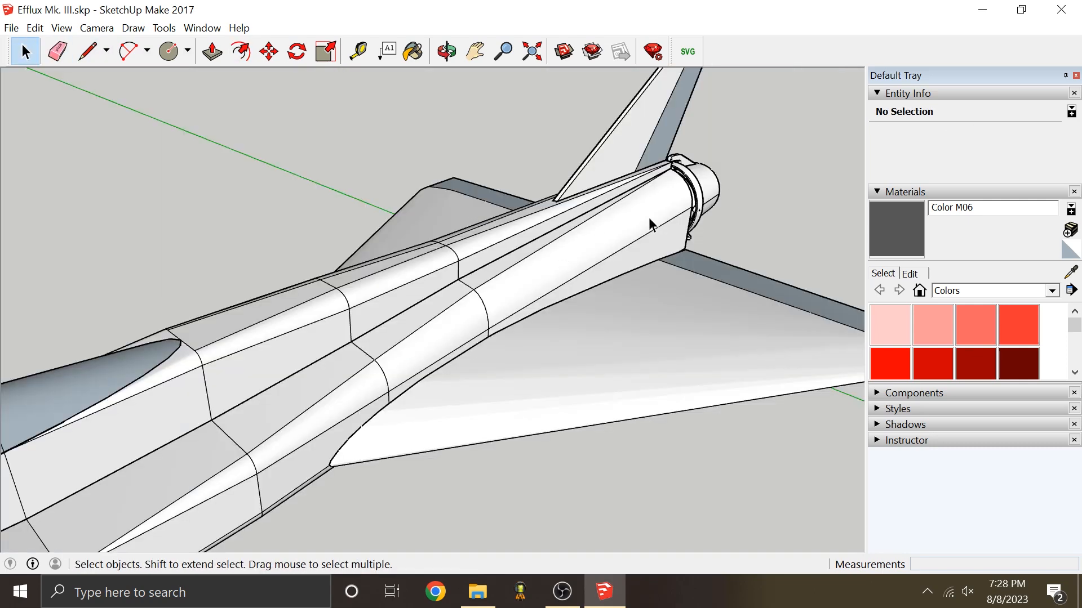
pyautogui.scroll(-2, 305, 322)
pyautogui.scroll(3, 516, 272)
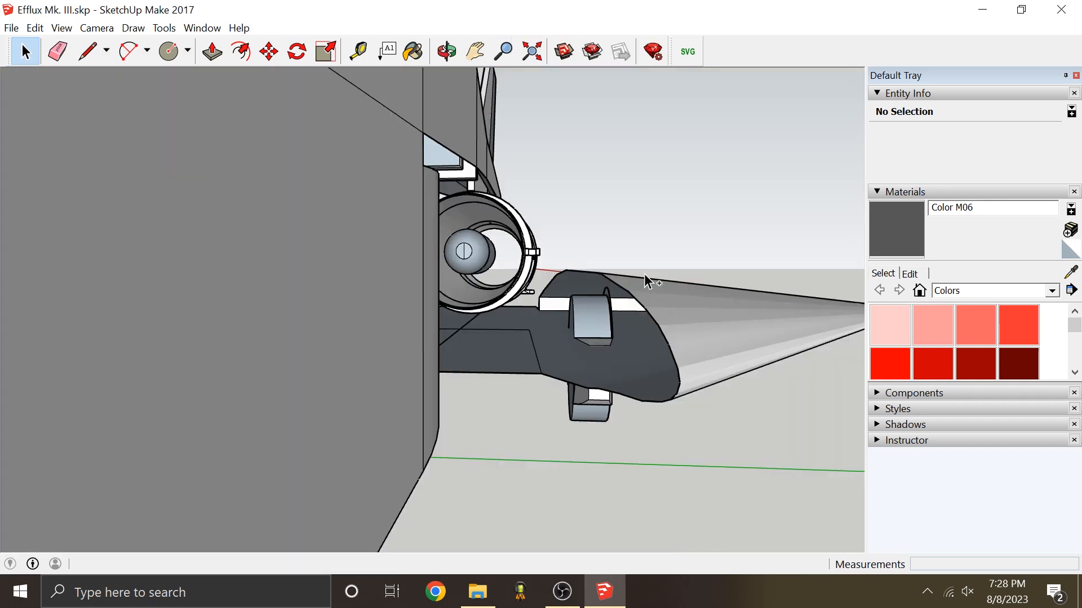
pyautogui.hotkey('ctrl', 'z')
pyautogui.moveTo(714, 296); pyautogui.dragTo(238, 326, button='middle')
pyautogui.scroll(-3, 238, 326)
pyautogui.moveTo(625, 315); pyautogui.dragTo(251, 187, button='middle')
pyautogui.scroll(-2, 251, 187)
pyautogui.scroll(3, 636, 137)
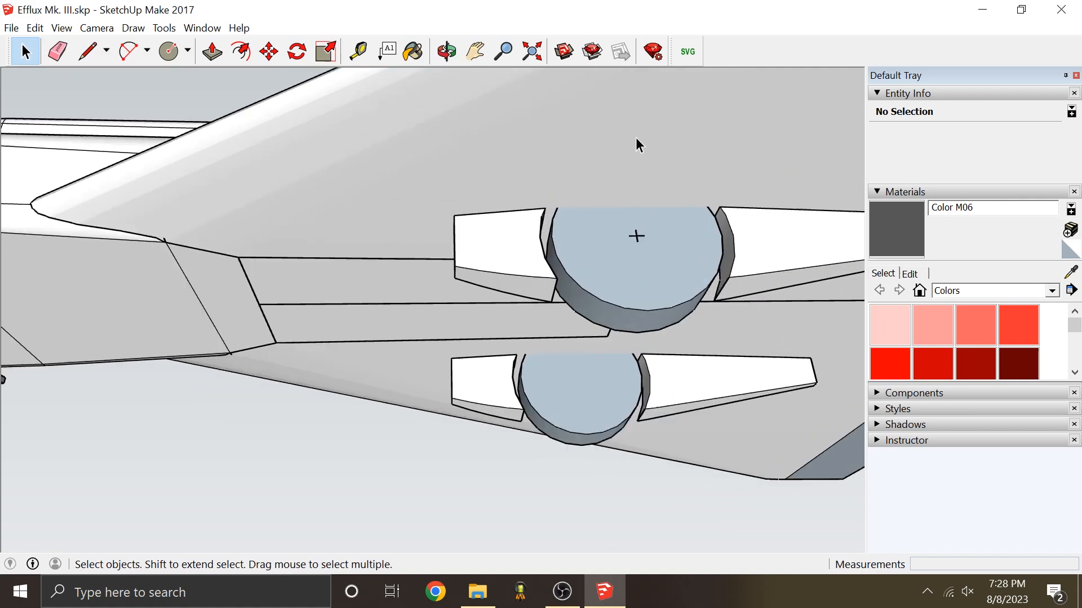
# Step: Draw a 7/8" line across the end of the wheel to close the rectangular wheel opening outline on the wing underside
pyautogui.click(607, 143)
pyautogui.scroll(-3, 345, 160)
pyautogui.scroll(-2, 348, 165)
pyautogui.moveTo(673, 216); pyautogui.dragTo(282, 191, button='middle')
pyautogui.click(571, 228)
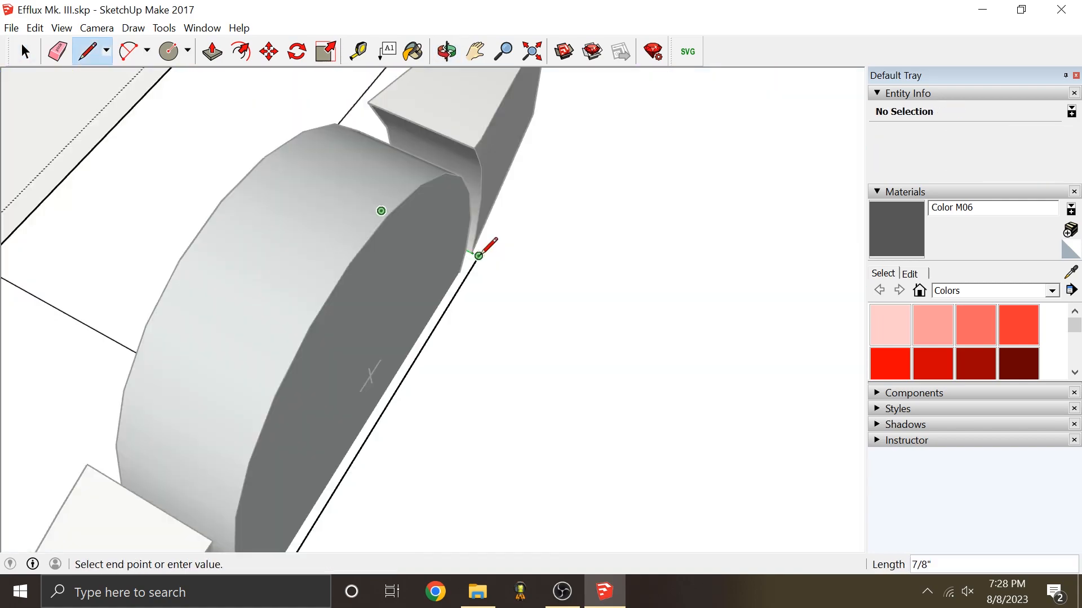
pyautogui.click(479, 256)
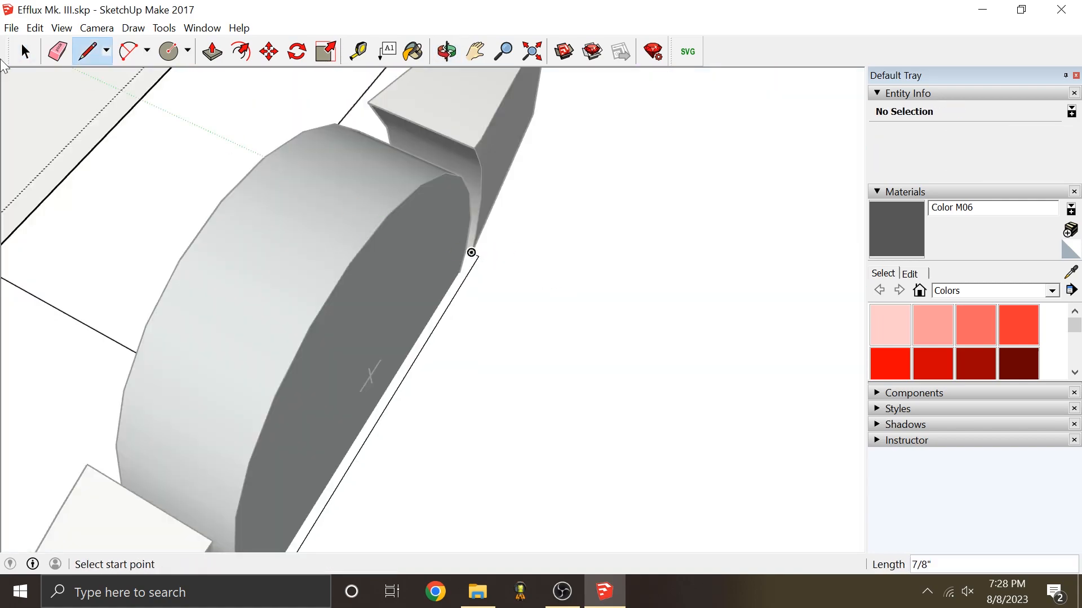
# Step: Erase the face inside the rectangular wheel outline to cut the opening in the wing underside
pyautogui.click(57, 51)
pyautogui.rightClick(571, 279)
pyautogui.rightClick(465, 269)
pyautogui.click(496, 297)
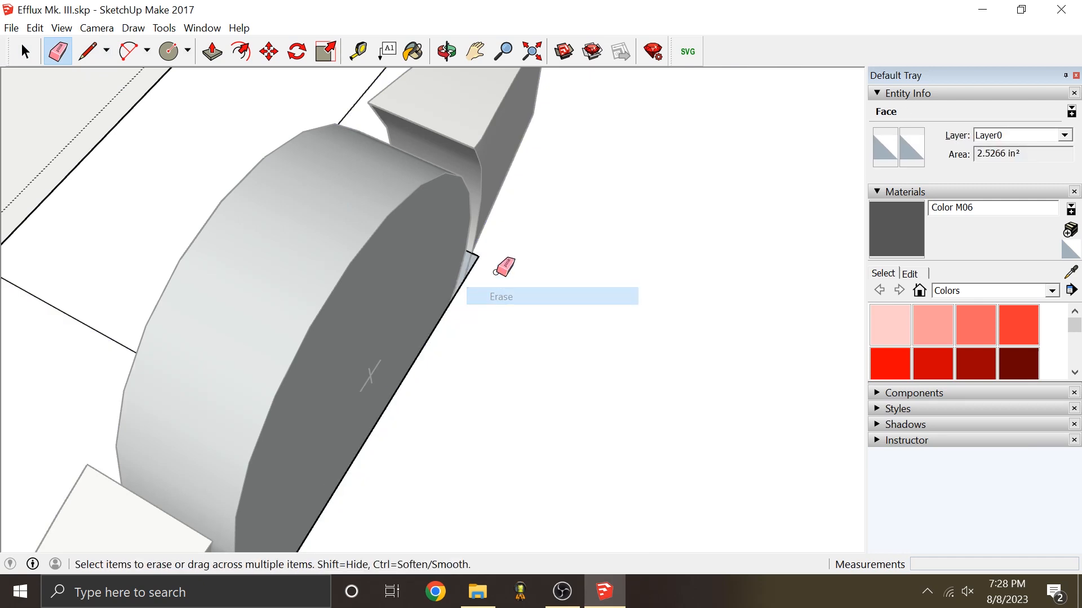
pyautogui.scroll(-3, 505, 269)
# Step: Move the wheel opening's long fuselage-side edge away from the wheel to leave clearance beside it
pyautogui.click(25, 51)
pyautogui.scroll(5, 534, 338)
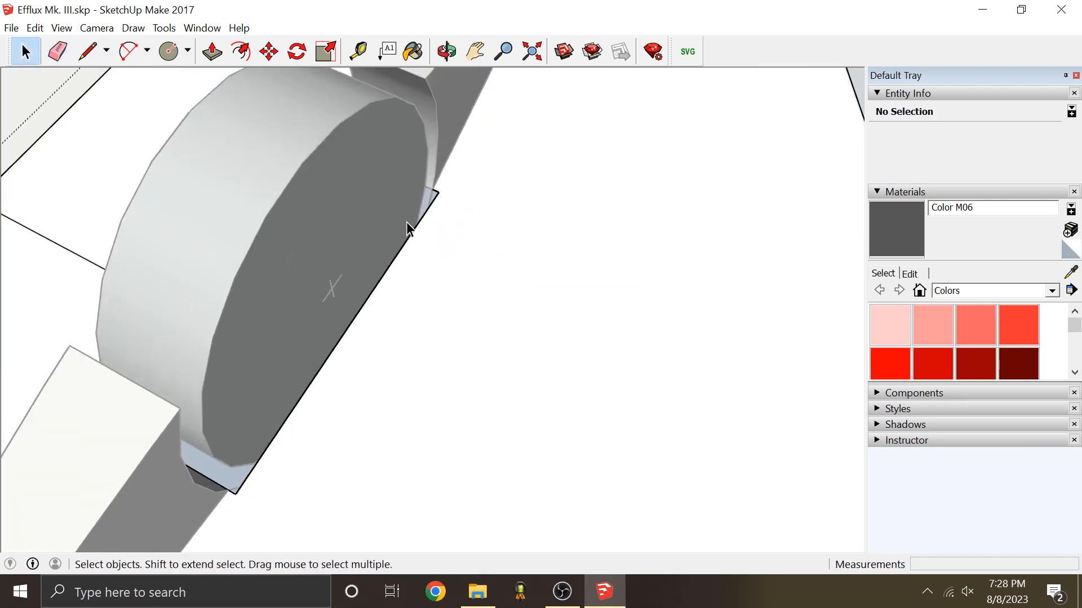
pyautogui.click(411, 235)
pyautogui.click(269, 52)
pyautogui.scroll(5, 449, 154)
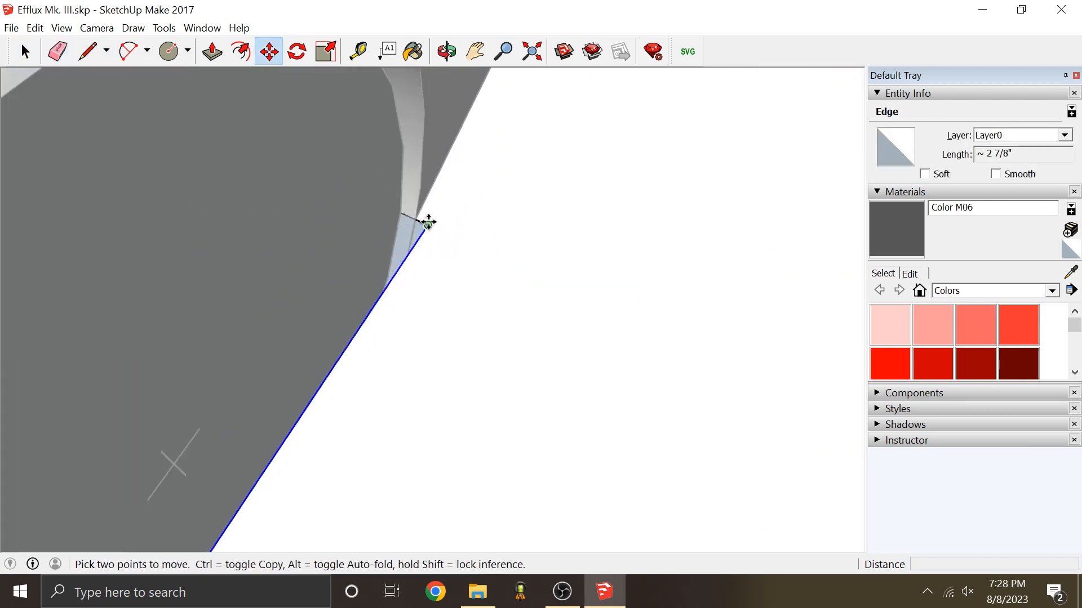
pyautogui.click(439, 232)
pyautogui.scroll(-5, 484, 233)
pyautogui.moveTo(526, 234); pyautogui.dragTo(702, 227, button='middle')
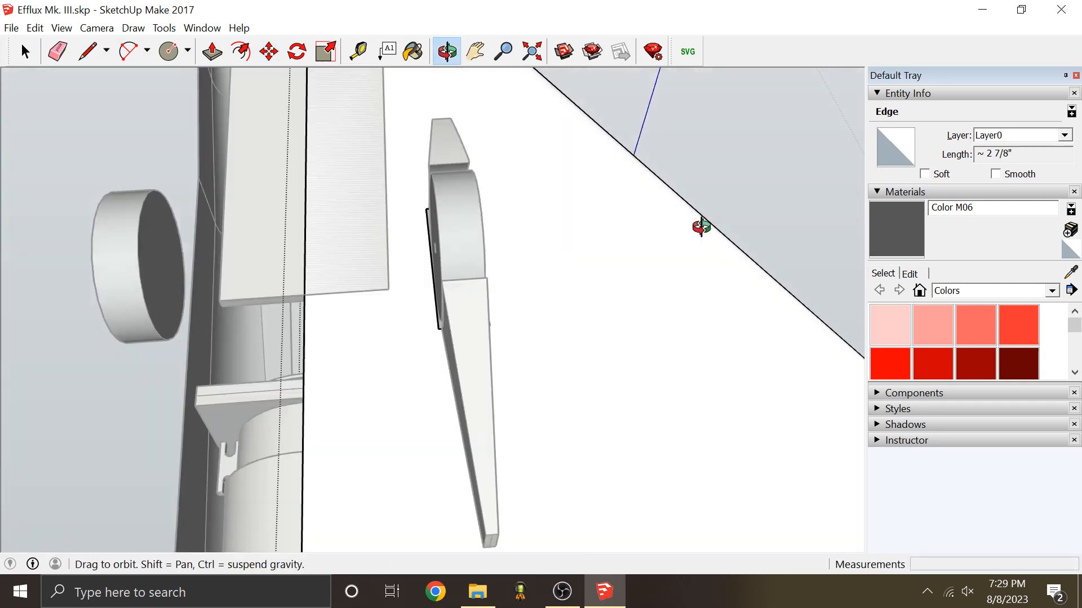
pyautogui.scroll(4, 467, 210)
pyautogui.scroll(1, 466, 210)
pyautogui.scroll(5, 353, 212)
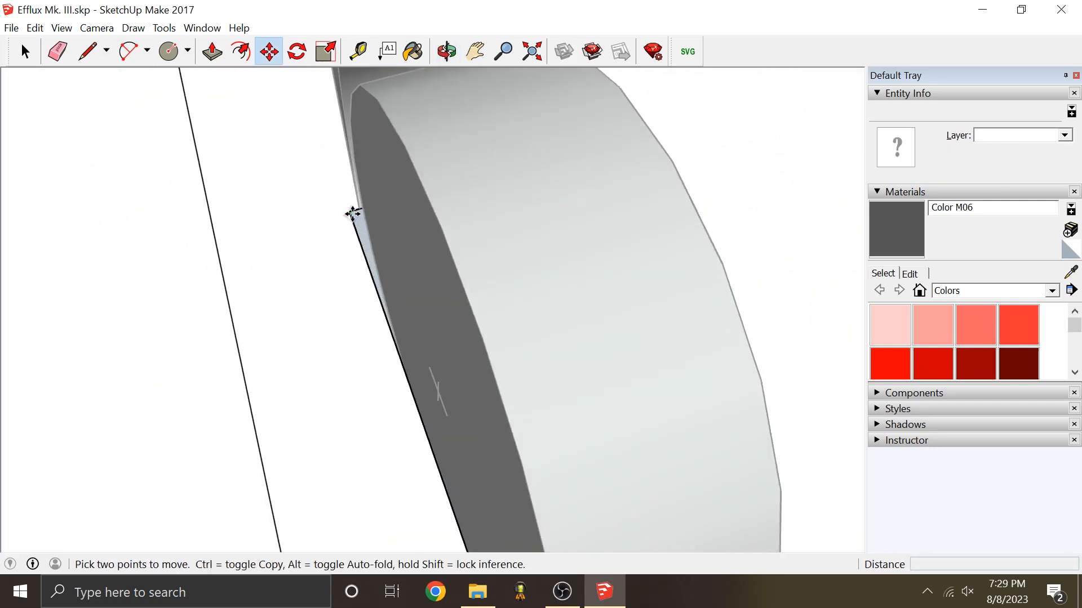
pyautogui.click(351, 212)
pyautogui.click(338, 219)
pyautogui.scroll(-4, 507, 191)
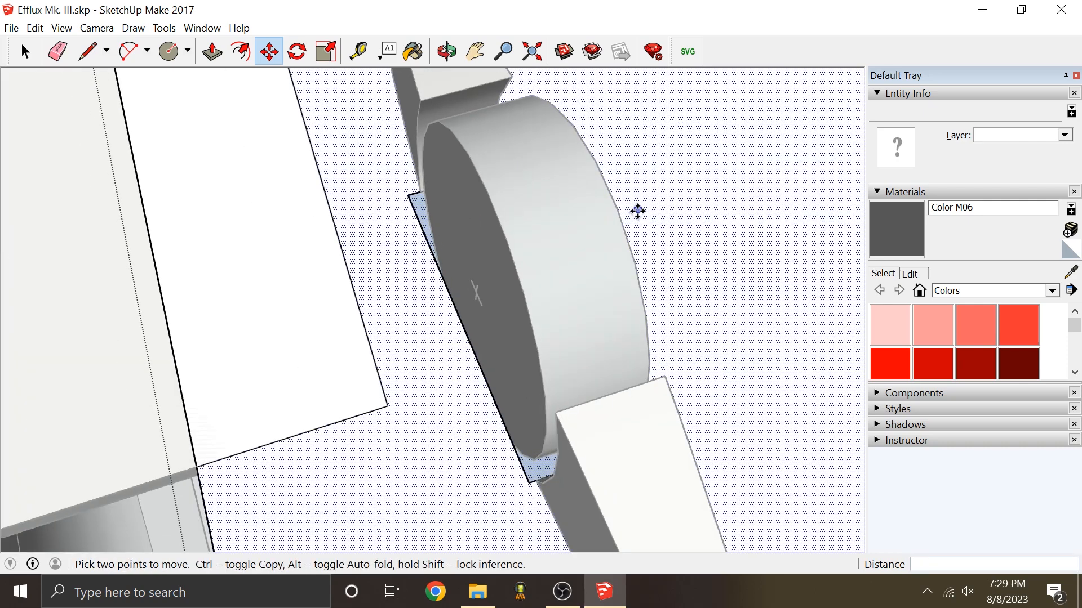
pyautogui.moveTo(637, 212); pyautogui.dragTo(524, 217, button='middle')
pyautogui.click(25, 51)
pyautogui.scroll(-4, 480, 276)
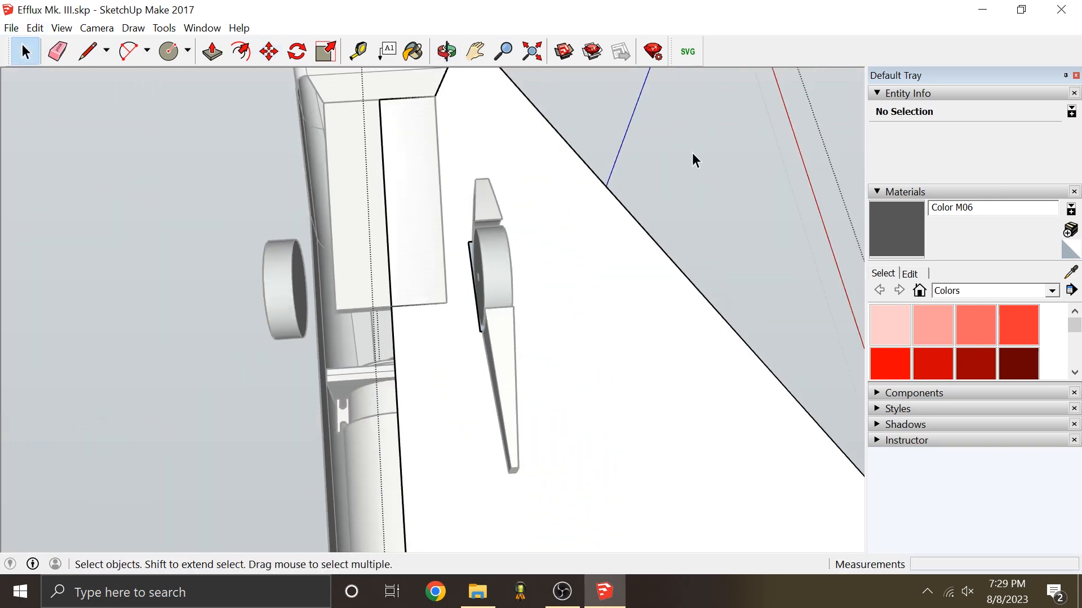
# Step: Examine how the wheel and fairing pass through the wing's underside and open root end, selecting the wing group
pyautogui.moveTo(692, 154); pyautogui.dragTo(746, 394, button='middle')
pyautogui.moveTo(384, 171); pyautogui.dragTo(633, 384, button='middle')
pyautogui.moveTo(509, 474); pyautogui.dragTo(210, 95, button='middle')
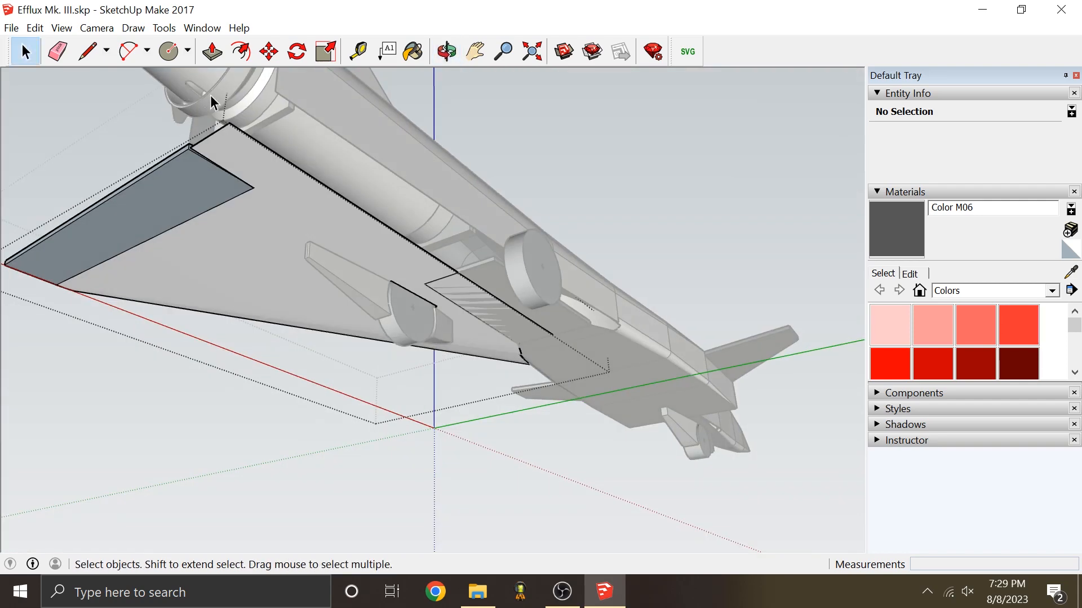
pyautogui.scroll(5, 475, 291)
pyautogui.click(475, 289)
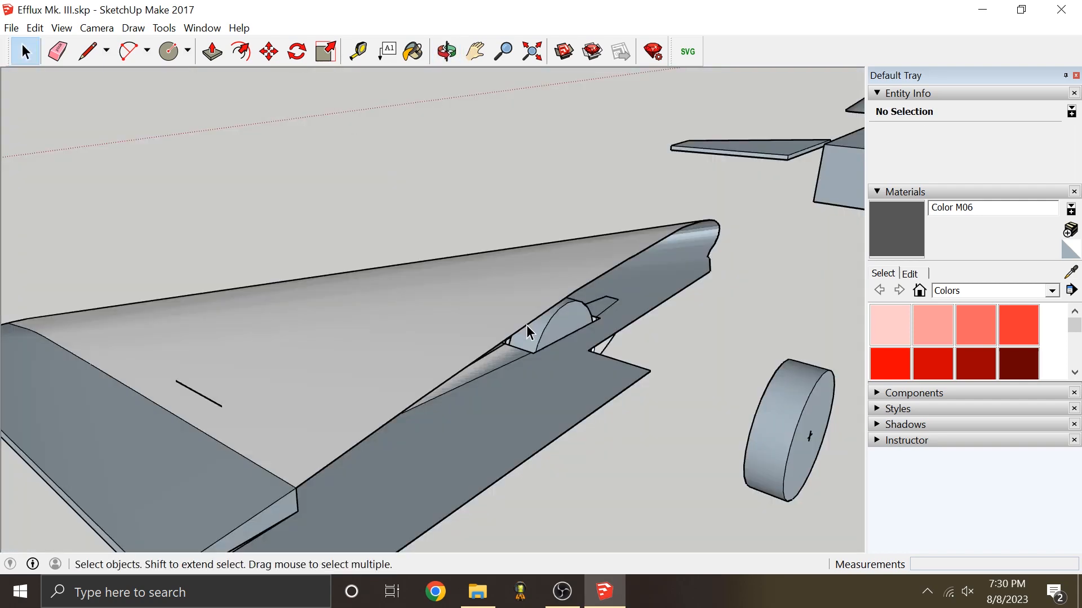
pyautogui.moveTo(552, 297); pyautogui.dragTo(565, 332, button='middle')
pyautogui.click(564, 340)
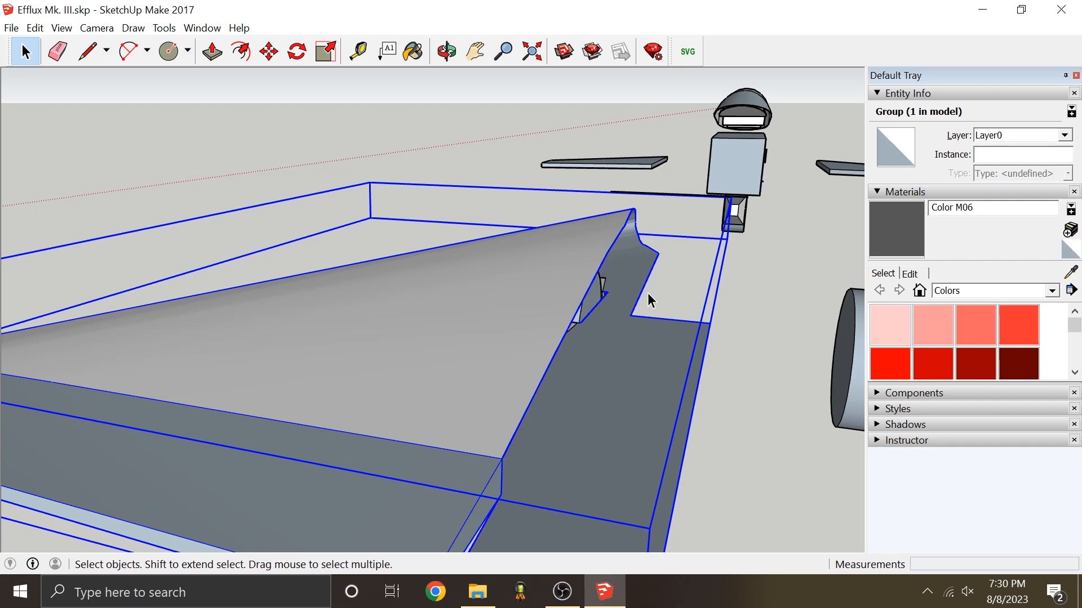
pyautogui.moveTo(647, 295); pyautogui.dragTo(550, 258, button='middle')
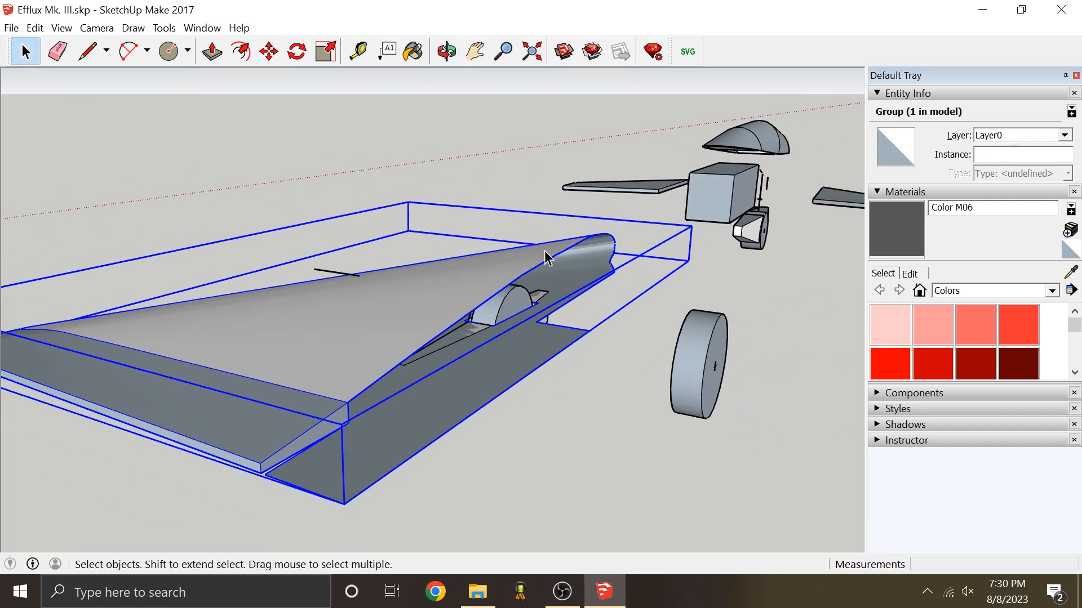
pyautogui.scroll(5, 516, 249)
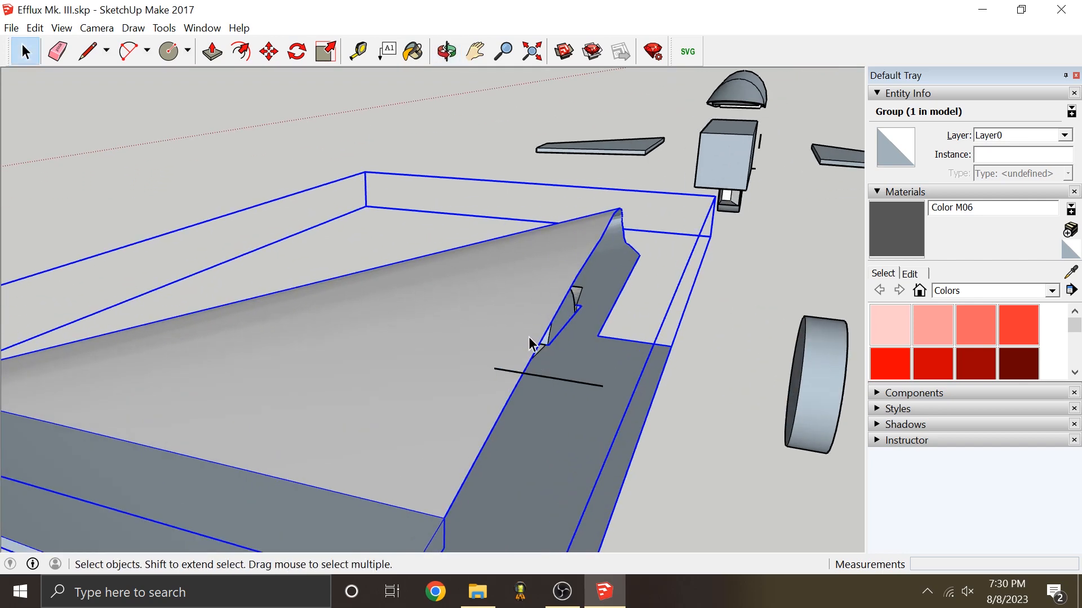
# Step: Inside the wing group, examine the root edge, the rear edge and the open root end from several angles
pyautogui.moveTo(529, 337); pyautogui.dragTo(513, 327, button='middle')
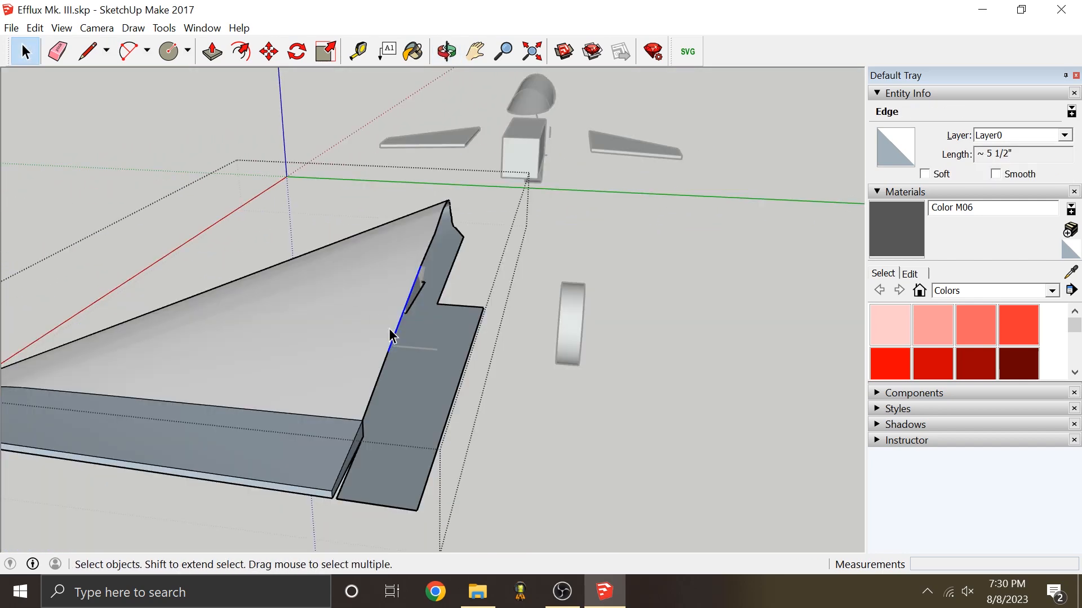
pyautogui.scroll(2, 390, 330)
pyautogui.moveTo(346, 448); pyautogui.dragTo(304, 281, button='middle')
pyautogui.moveTo(292, 228); pyautogui.dragTo(474, 241, button='middle')
pyautogui.scroll(-2, 475, 241)
pyautogui.scroll(2, 471, 284)
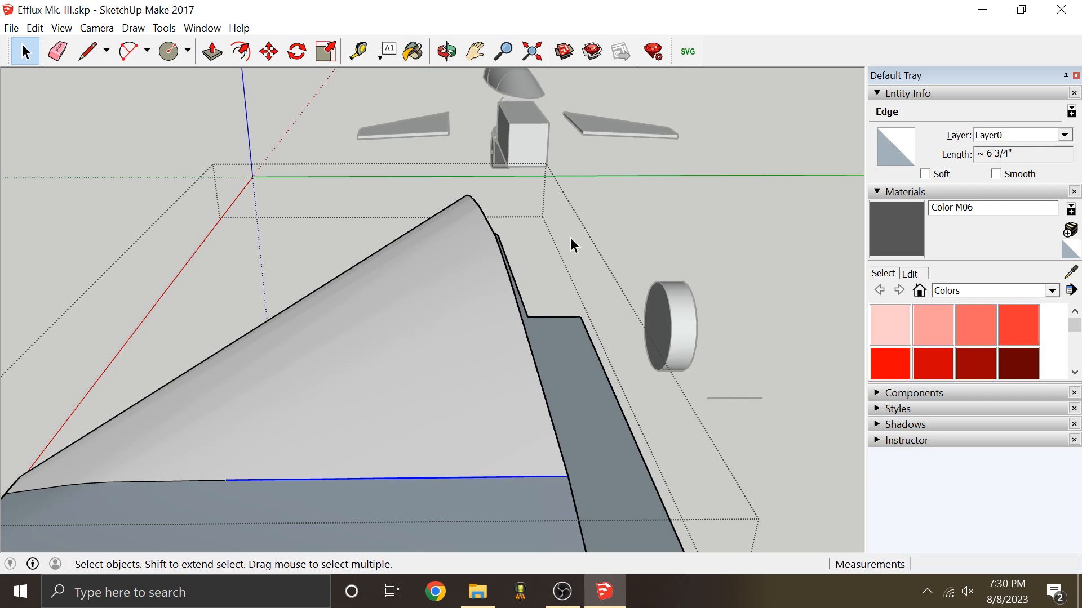
pyautogui.moveTo(522, 257); pyautogui.dragTo(281, 305, button='middle')
pyautogui.scroll(-3, 600, 282)
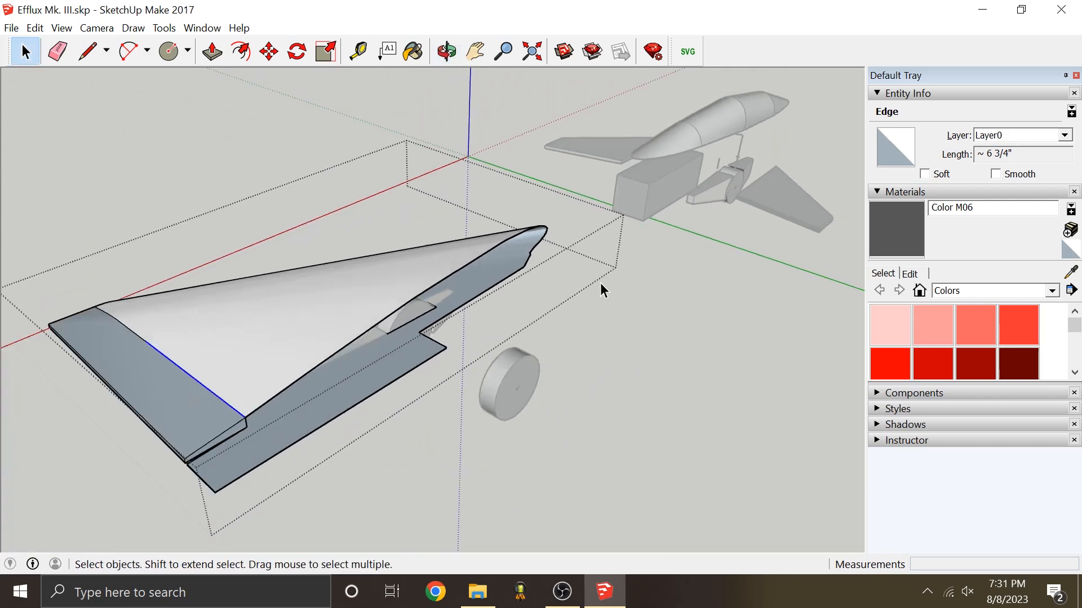
pyautogui.scroll(2, 471, 333)
pyautogui.moveTo(471, 333); pyautogui.dragTo(374, 284, button='middle')
# Step: Draw a vertical line below the wing from the wheel opening's corner and a second line from its lower end
pyautogui.click(633, 344)
pyautogui.scroll(5, 374, 284)
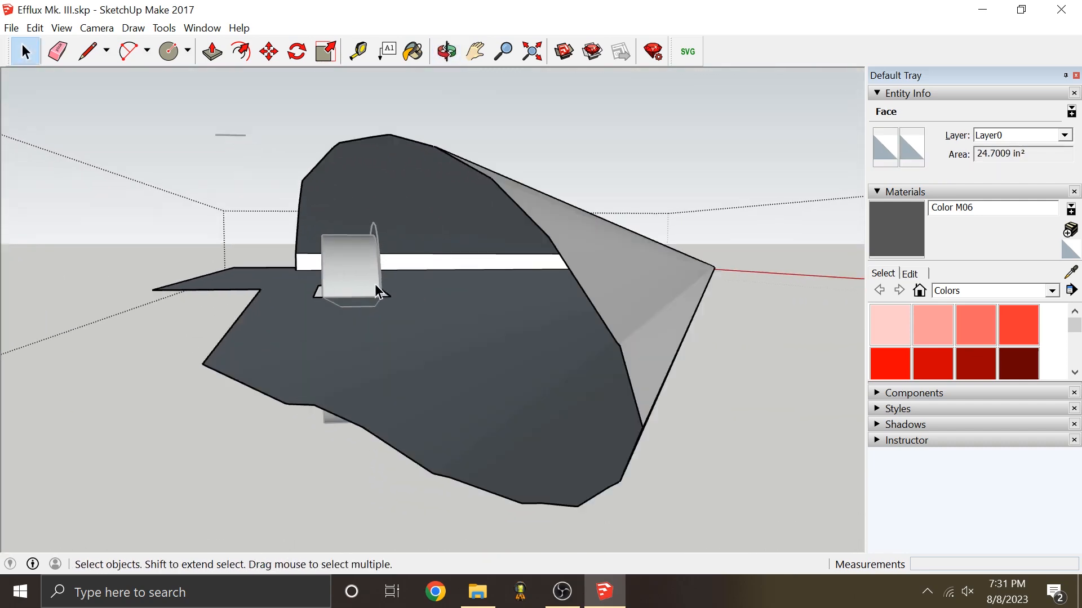
pyautogui.click(85, 49)
pyautogui.moveTo(466, 285); pyautogui.dragTo(244, 466, button='middle')
pyautogui.click(389, 297)
pyautogui.scroll(-4, 466, 380)
pyautogui.click(441, 337)
pyautogui.scroll(-3, 546, 243)
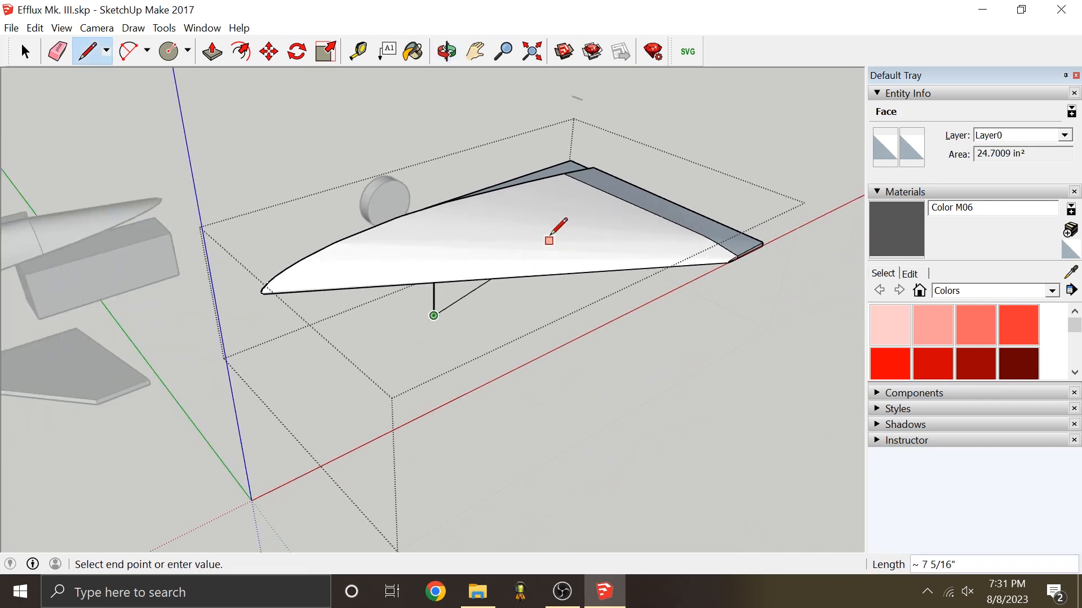
pyautogui.moveTo(546, 244); pyautogui.dragTo(517, 245, button='middle')
pyautogui.scroll(1, 292, 326)
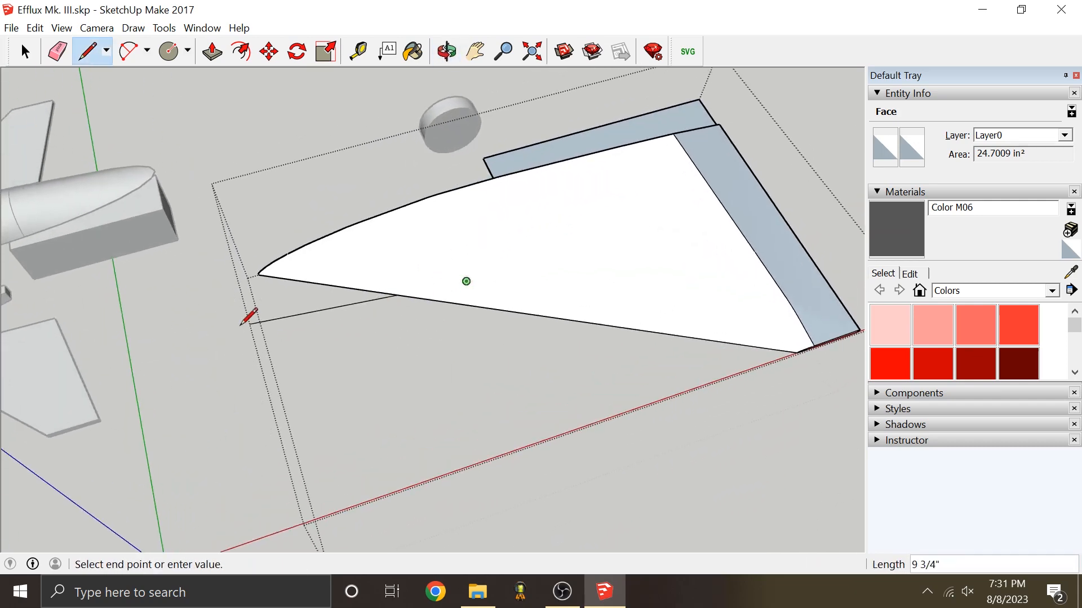
pyautogui.click(203, 360)
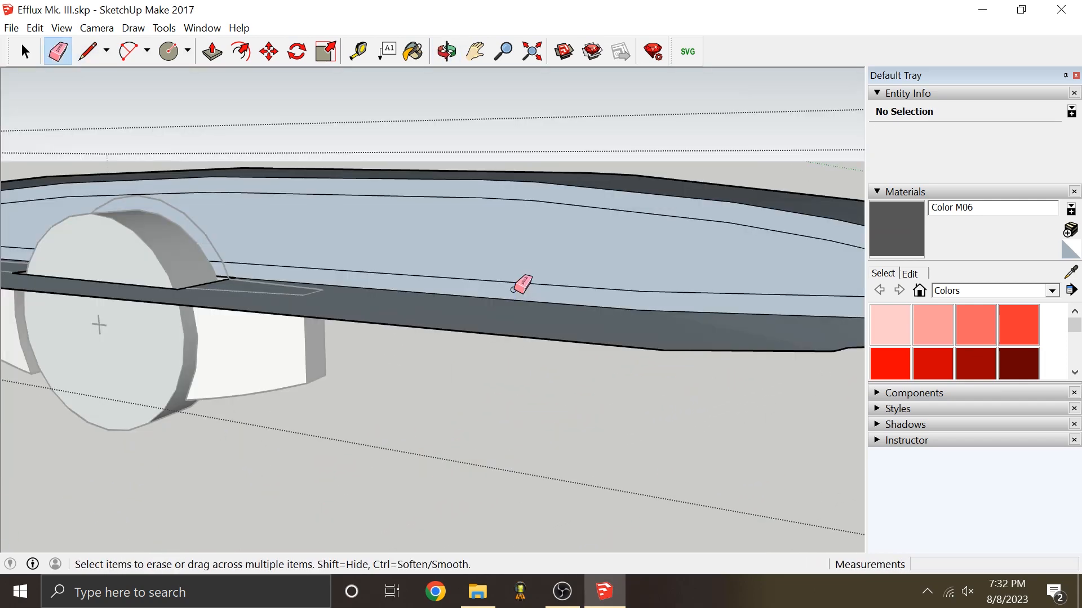
# Step: Make a group from the wing root profile face with its edges and open that group for editing
pyautogui.scroll(-2, 633, 268)
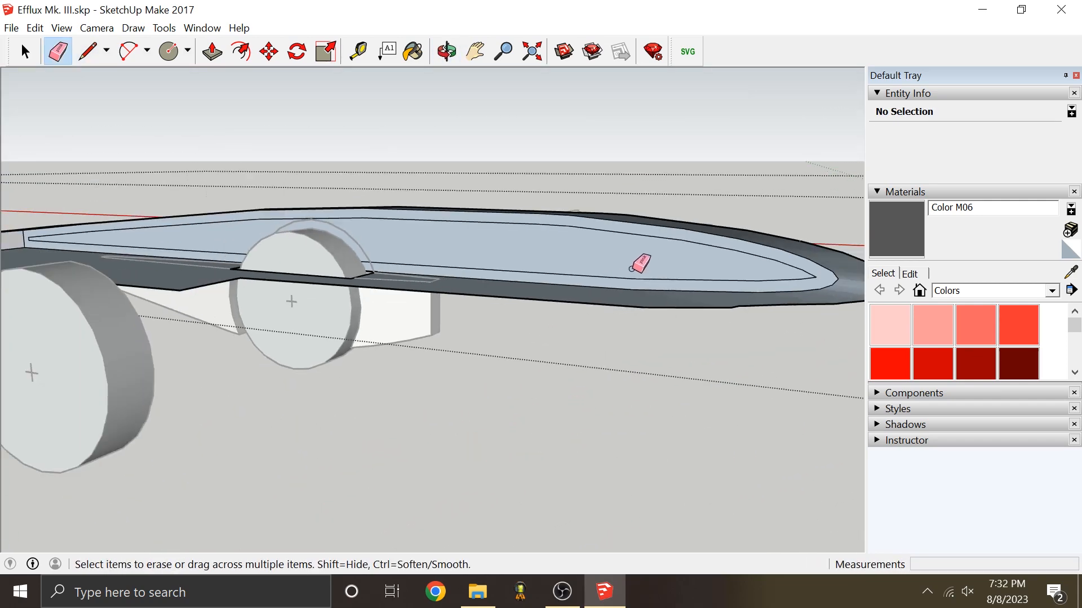
pyautogui.moveTo(382, 220); pyautogui.dragTo(224, 201, button='middle')
pyautogui.tripleClick(626, 307)
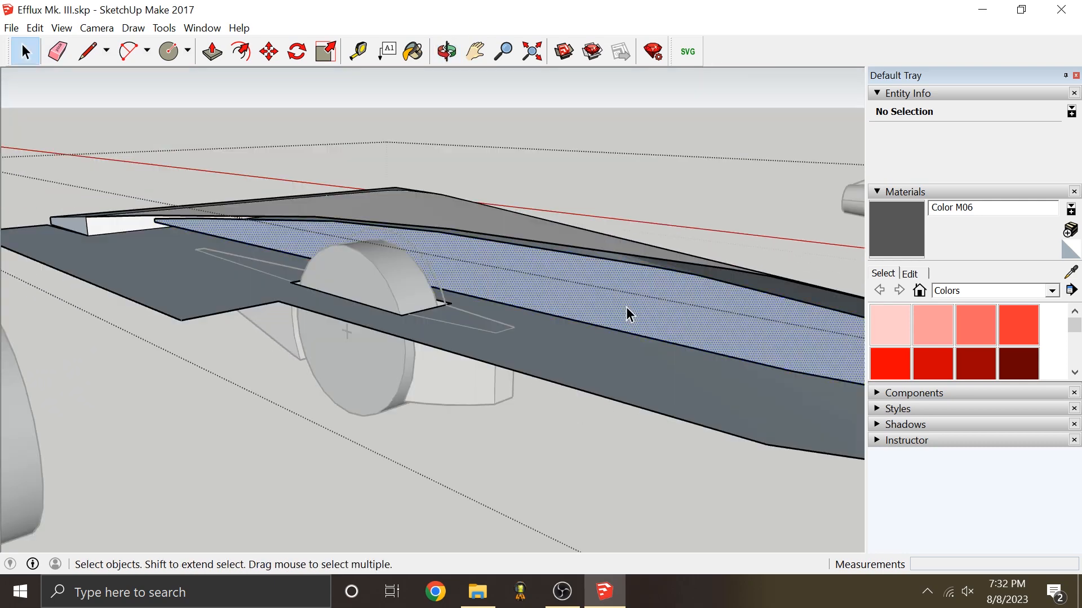
pyautogui.rightClick(627, 308)
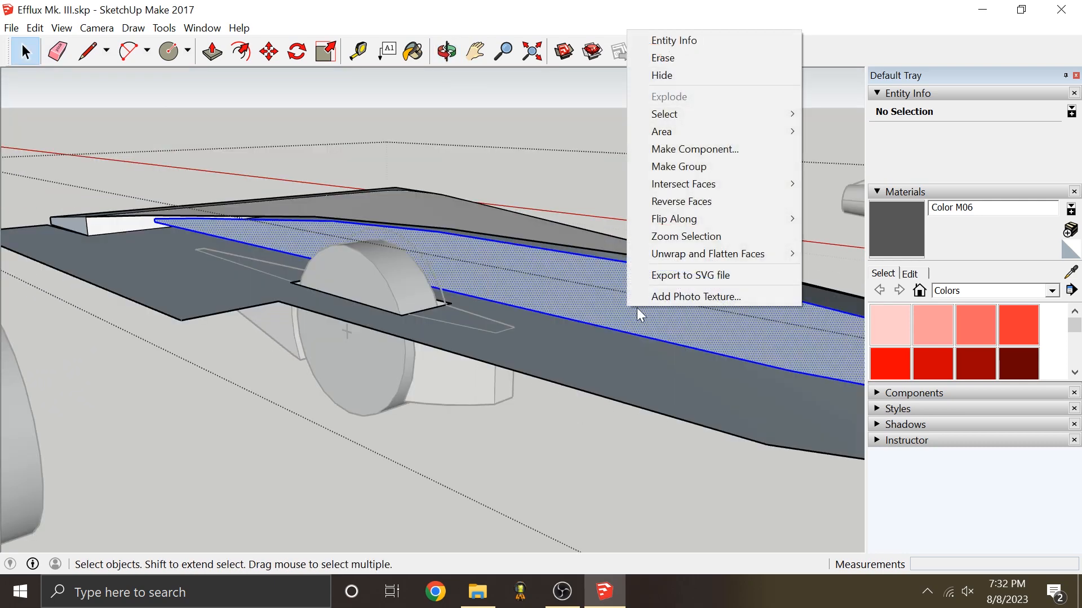
pyautogui.click(735, 160)
pyautogui.doubleClick(614, 293)
# Step: Push/Pull the wing root profile face inside the opened group
pyautogui.moveTo(614, 293); pyautogui.dragTo(338, 223, button='middle')
pyautogui.scroll(3, 421, 249)
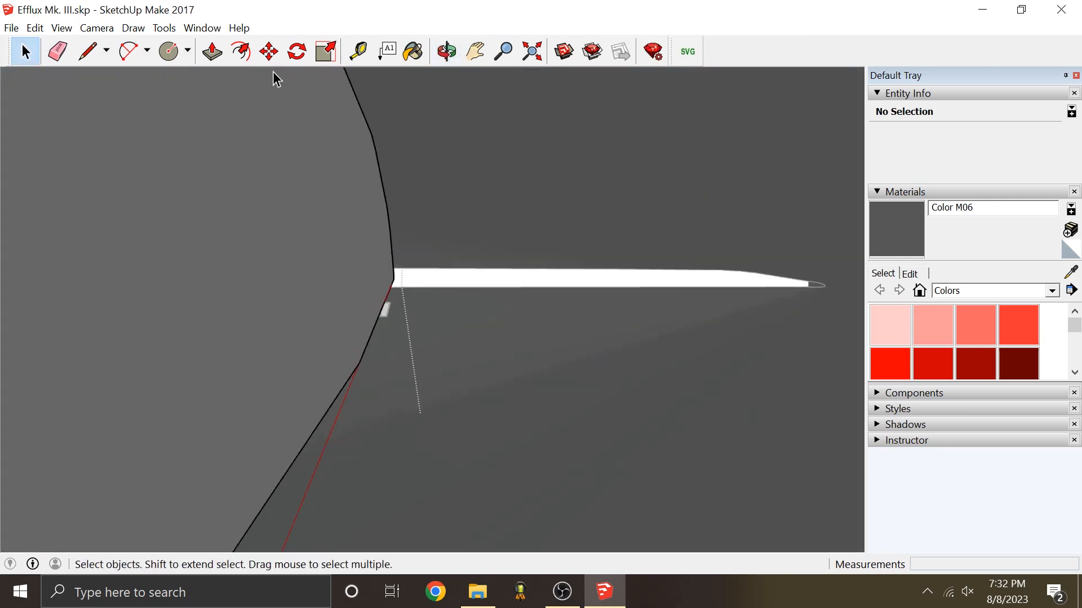
pyautogui.click(215, 51)
pyautogui.click(294, 252)
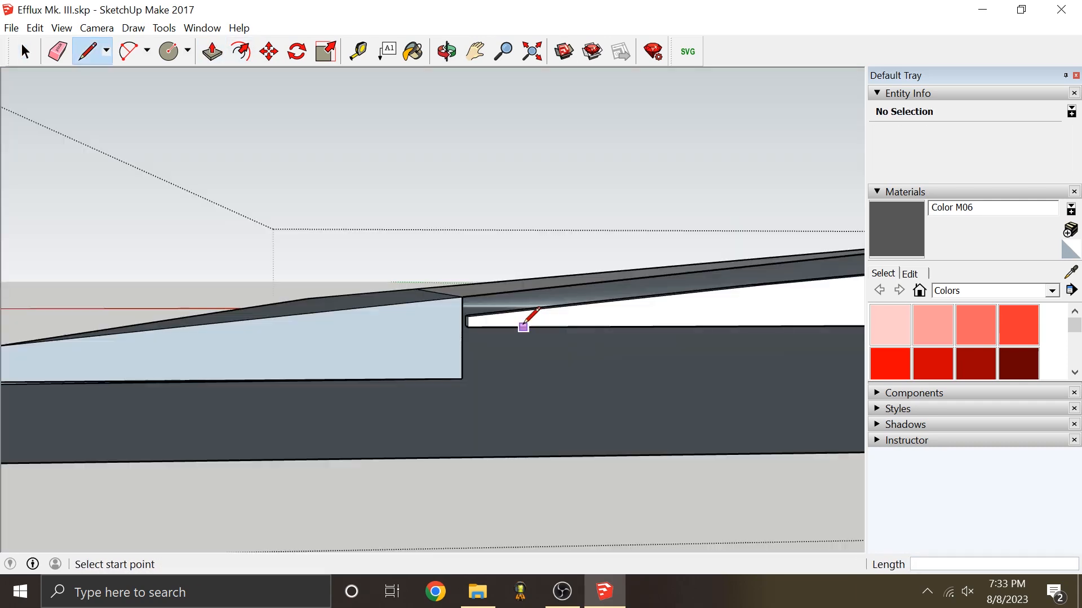
# Step: Draw a line about 2 7/16" long along the lower edge of the pale face at the wing's rear, from corner to corner
pyautogui.moveTo(523, 328); pyautogui.dragTo(424, 314, button='middle')
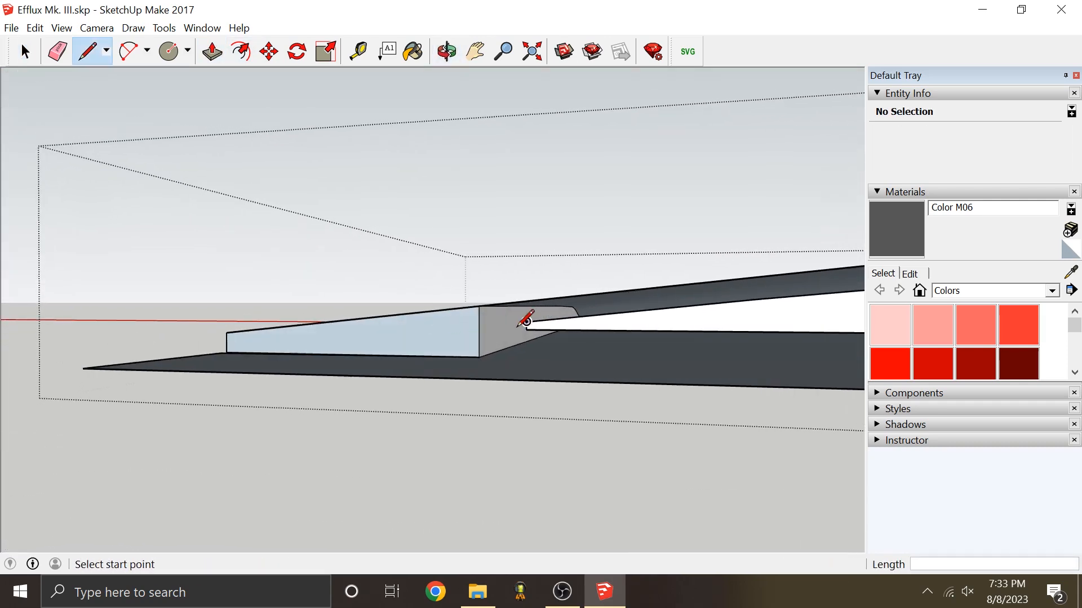
pyautogui.scroll(3, 525, 324)
pyautogui.scroll(-2, 457, 371)
pyautogui.click(469, 365)
pyautogui.click(168, 357)
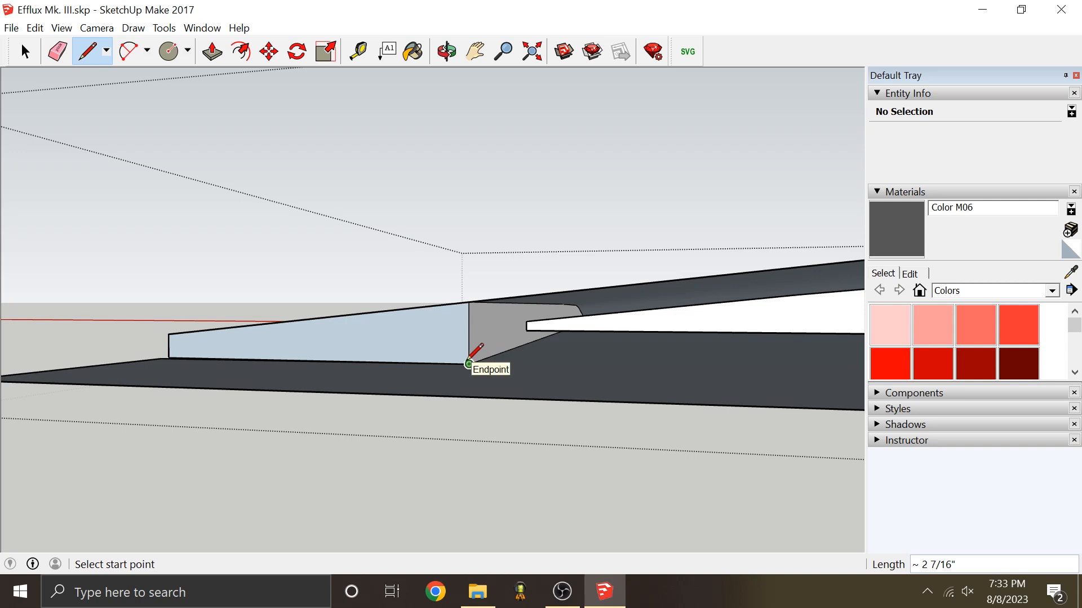
# Step: Draw a line across the pale rear face from its lower corner to the vertical edge's midpoint, and erase it
pyautogui.scroll(-1, 505, 378)
pyautogui.scroll(3, 467, 344)
pyautogui.click(103, 382)
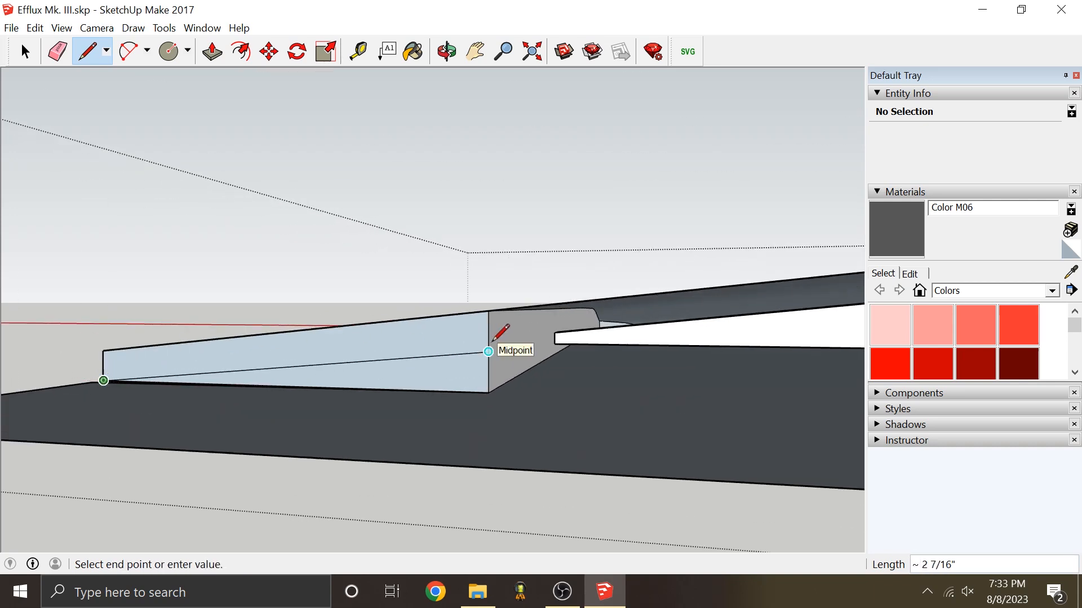
pyautogui.press('Escape')
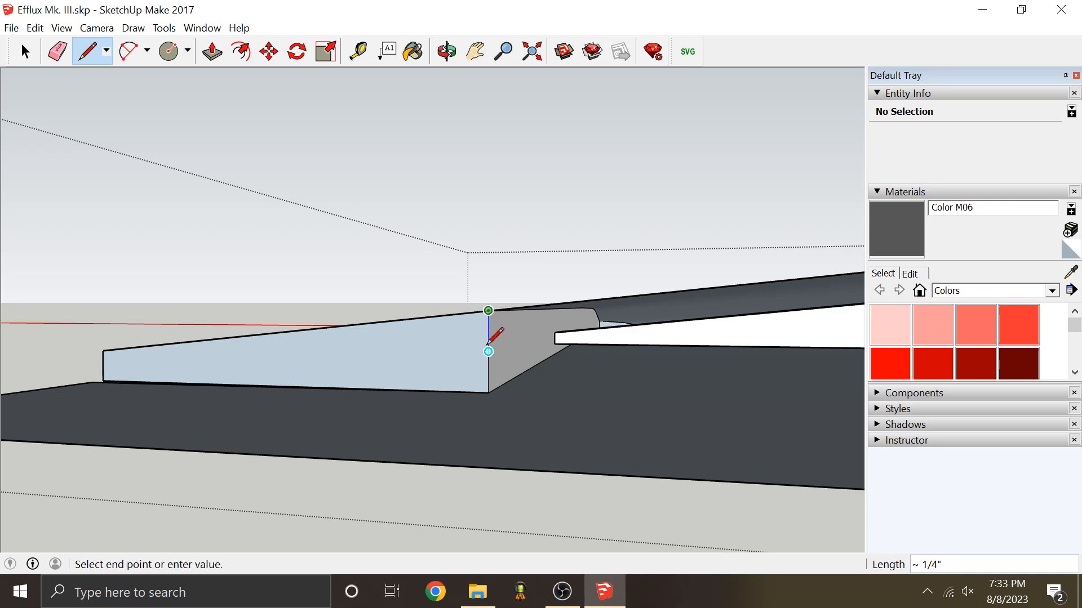
pyautogui.click(103, 382)
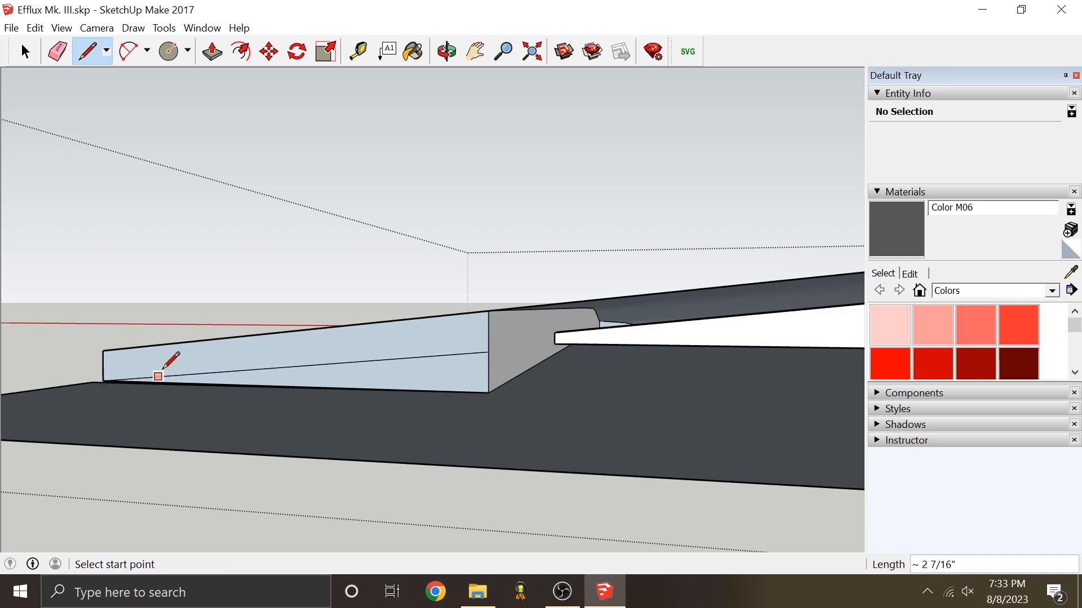
pyautogui.moveTo(162, 370); pyautogui.dragTo(221, 324, button='middle')
pyautogui.press('e')
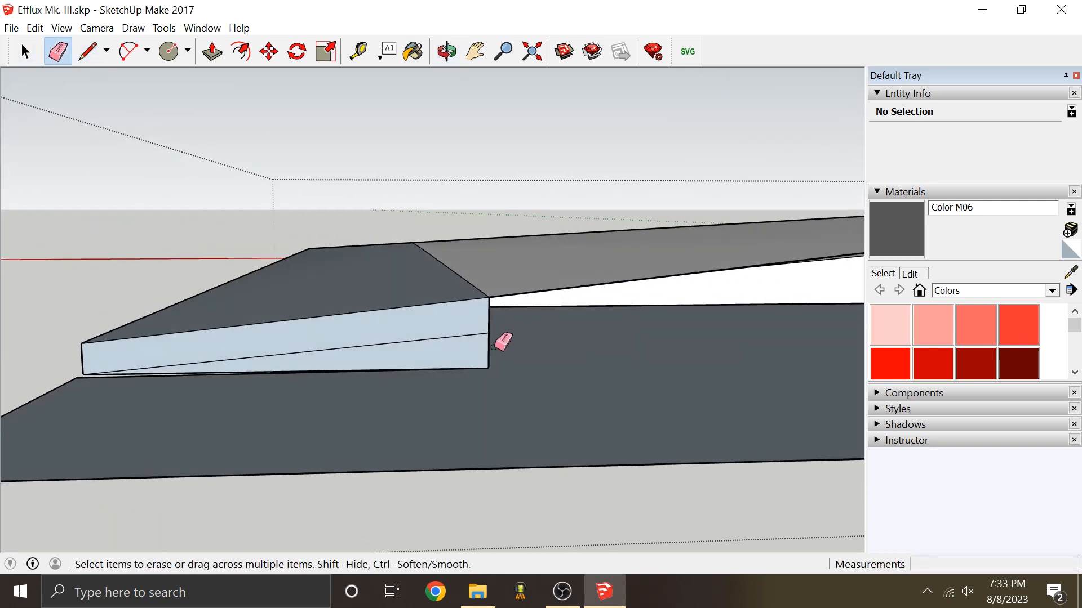
pyautogui.click(477, 337)
pyautogui.moveTo(473, 345); pyautogui.dragTo(664, 345, button='middle')
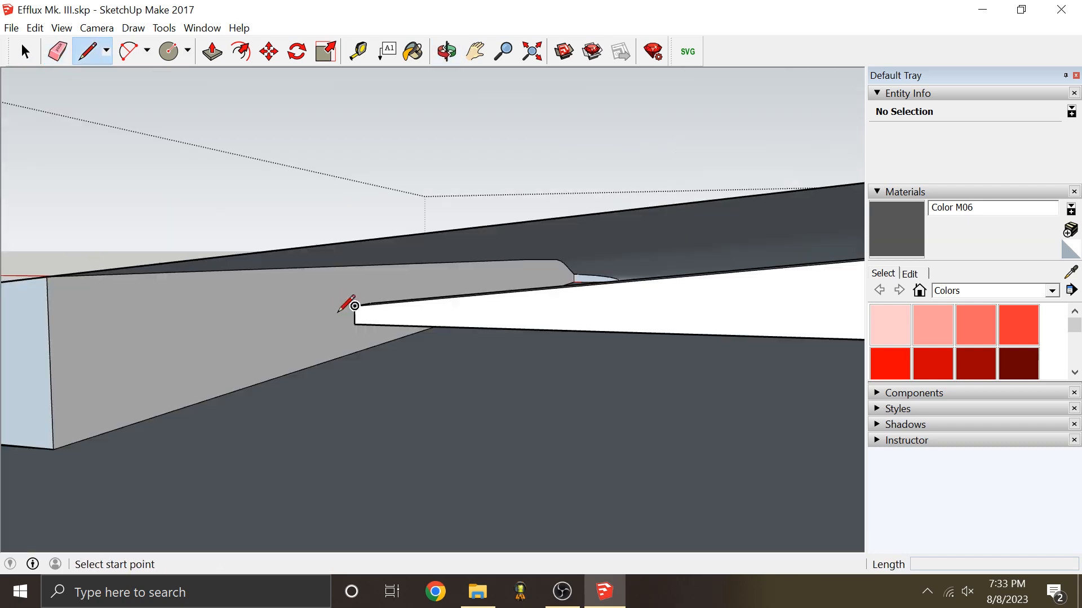
pyautogui.moveTo(344, 310); pyautogui.dragTo(396, 304, button='middle')
pyautogui.click(354, 306)
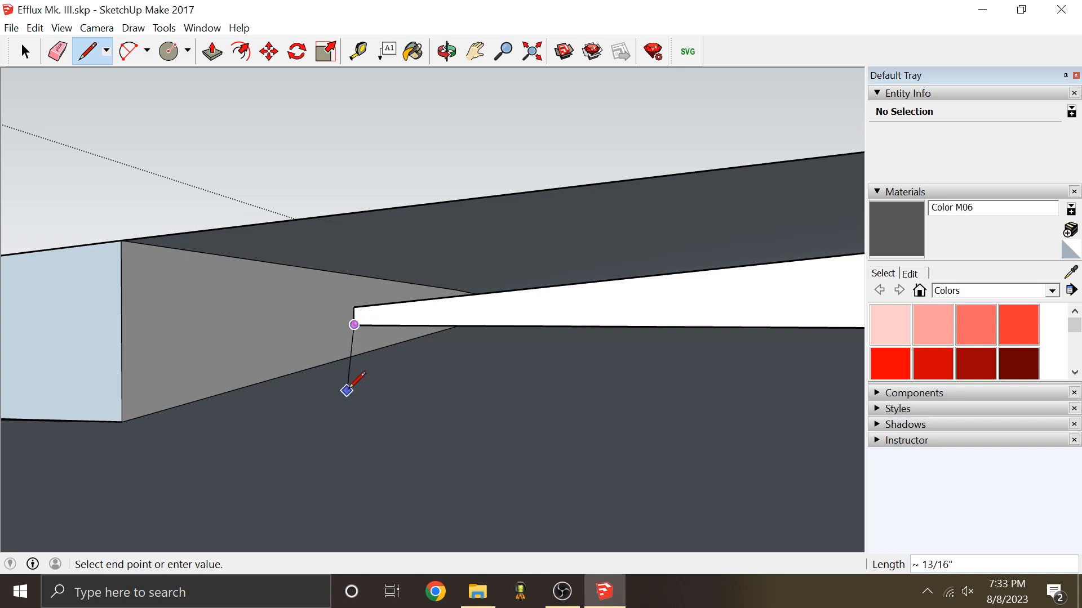
pyautogui.moveTo(437, 286); pyautogui.dragTo(419, 321, button='middle')
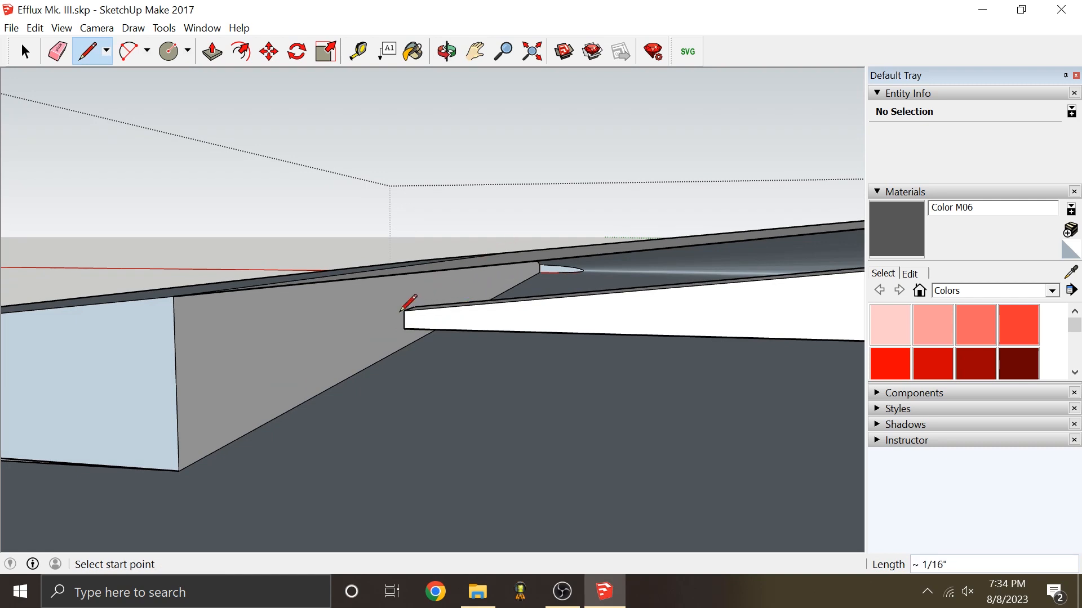
pyautogui.moveTo(406, 310)
pyautogui.mouseDown(button='middle')
pyautogui.moveTo(438, 357)
pyautogui.moveTo(450, 331)
pyautogui.moveTo(471, 319)
pyautogui.moveTo(328, 338)
pyautogui.moveTo(478, 188)
pyautogui.moveTo(265, 406)
pyautogui.moveTo(352, 371)
pyautogui.moveTo(198, 526)
pyautogui.moveTo(295, 422)
pyautogui.moveTo(384, 353)
pyautogui.mouseUp(button='middle')
pyautogui.press('Escape')
pyautogui.scroll(8, 373, 377)
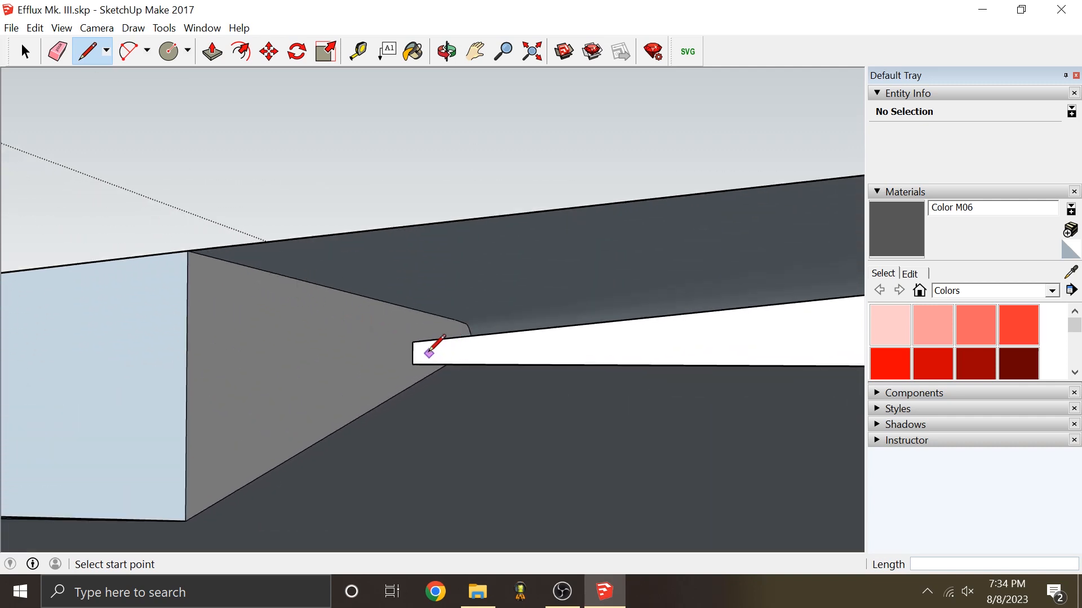
# Step: Draw a line extending aft past the wing's rear edge near the root, and a second line about 3" long along the green axis
pyautogui.click(413, 342)
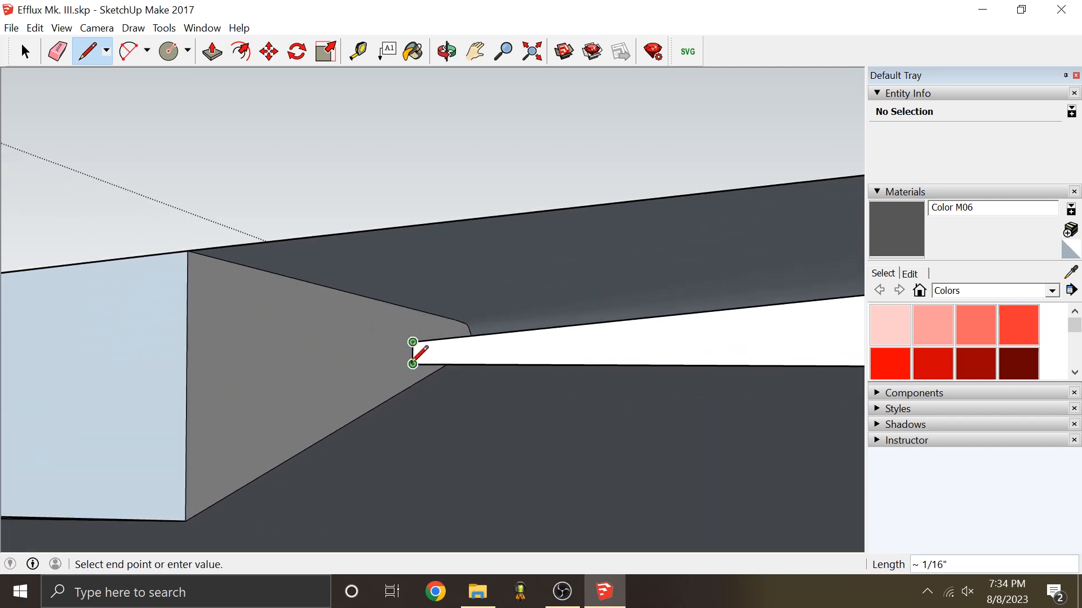
pyautogui.scroll(-5, 420, 355)
pyautogui.scroll(2, 490, 256)
pyautogui.click(545, 332)
pyautogui.scroll(-4, 515, 271)
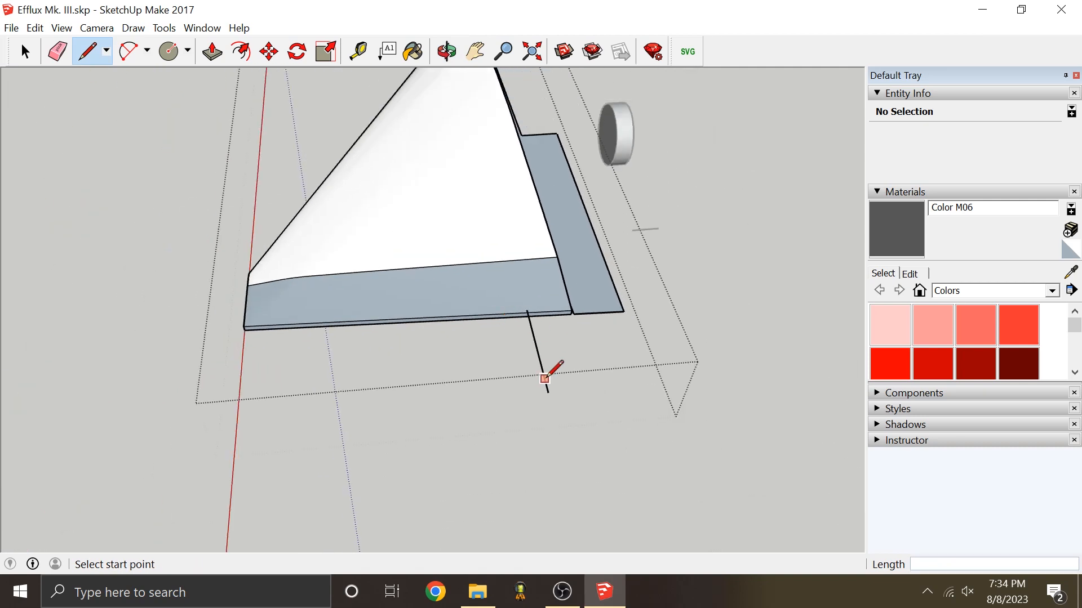
pyautogui.click(549, 393)
pyautogui.scroll(-2, 553, 416)
pyautogui.scroll(2, 395, 326)
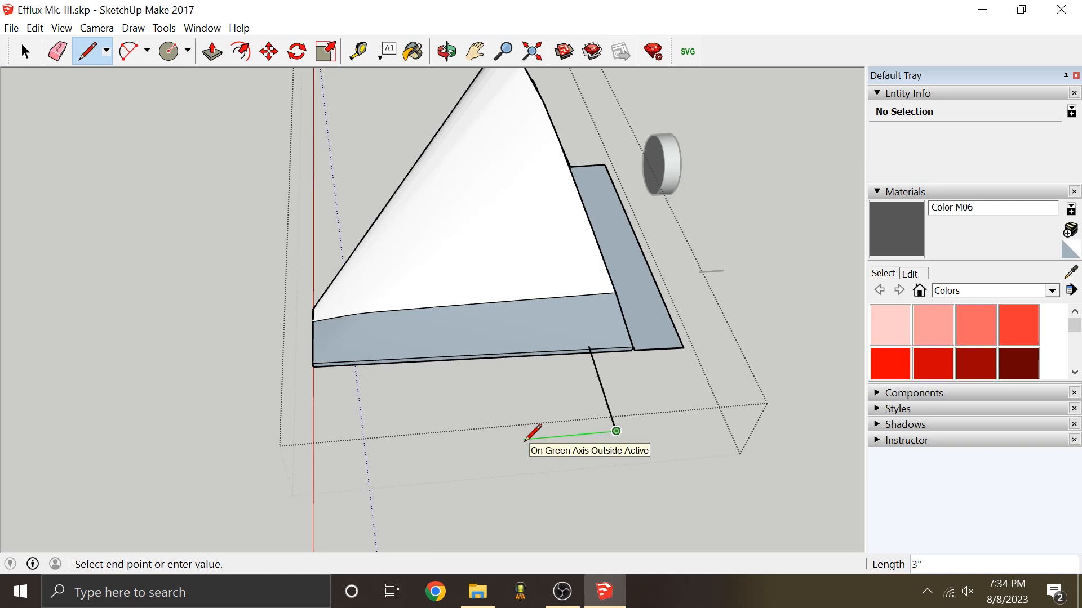
pyautogui.click(526, 437)
# Step: Undo the last two lines drawn behind the wing
pyautogui.moveTo(535, 397)
pyautogui.mouseDown(button='middle')
pyautogui.moveTo(519, 374)
pyautogui.moveTo(203, 379)
pyautogui.moveTo(114, 363)
pyautogui.mouseUp(button='middle')
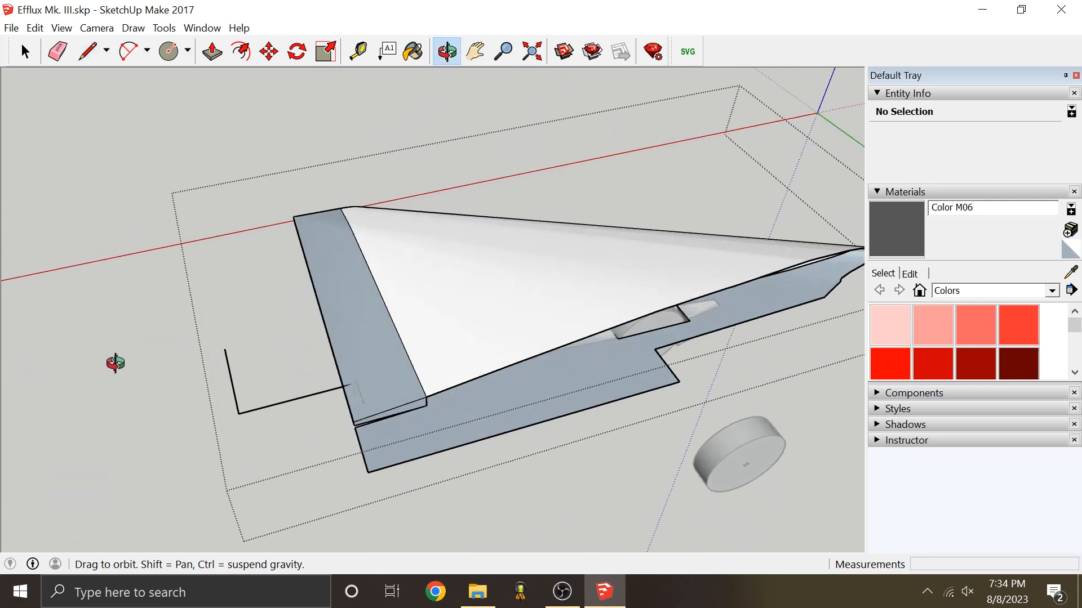
pyautogui.scroll(-3, 315, 381)
pyautogui.moveTo(287, 317); pyautogui.dragTo(688, 230, button='middle')
pyautogui.hotkey('ctrl', 'z')
pyautogui.hotkey('ctrl', 'z')
pyautogui.scroll(3, 410, 300)
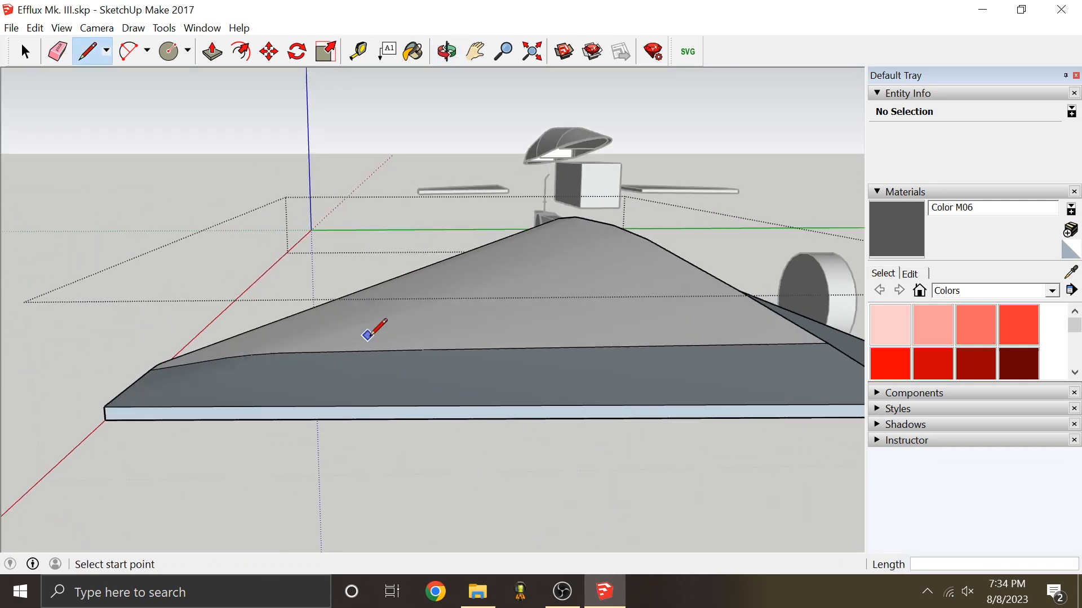
pyautogui.moveTo(371, 329); pyautogui.dragTo(348, 391, button='middle')
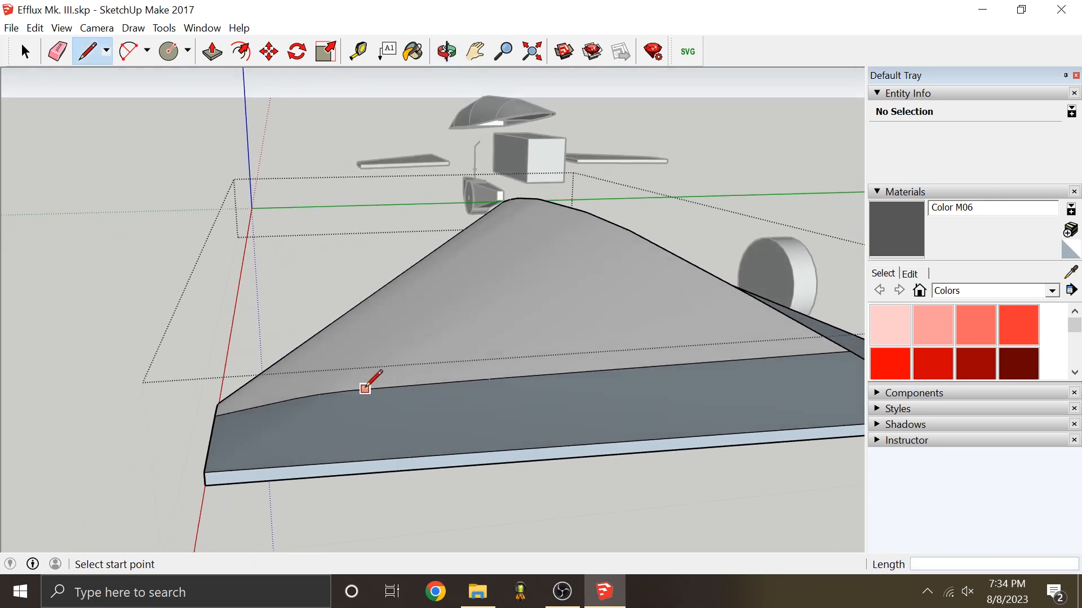
pyautogui.click(348, 391)
pyautogui.scroll(1, 348, 392)
pyautogui.scroll(2, 355, 388)
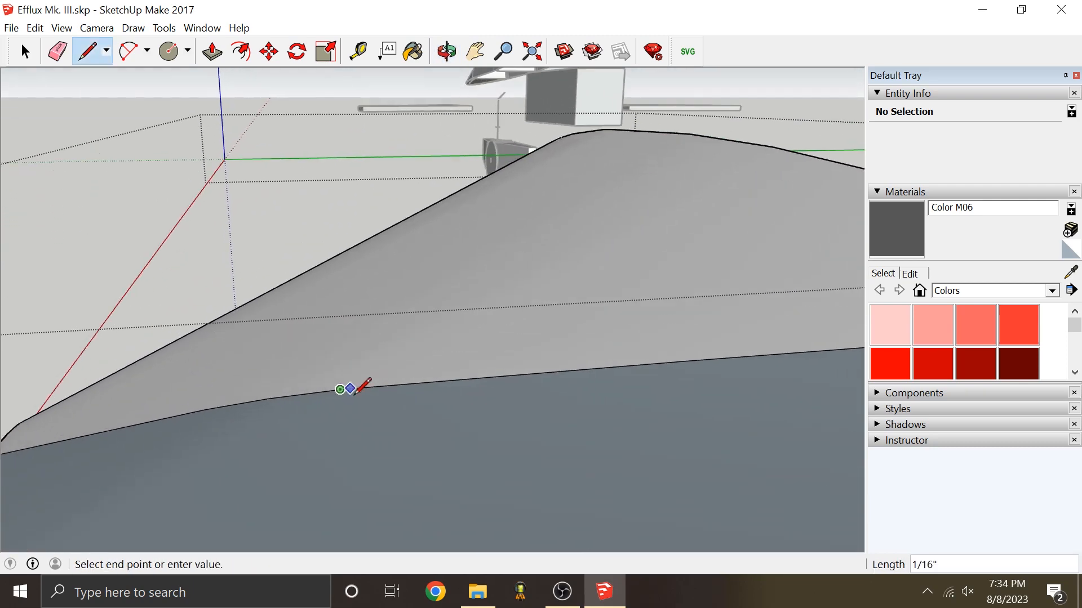
pyautogui.moveTo(357, 386)
pyautogui.mouseDown(button='middle')
pyautogui.moveTo(504, 271)
pyautogui.moveTo(599, 366)
pyautogui.mouseUp(button='middle')
pyautogui.scroll(-2, 593, 369)
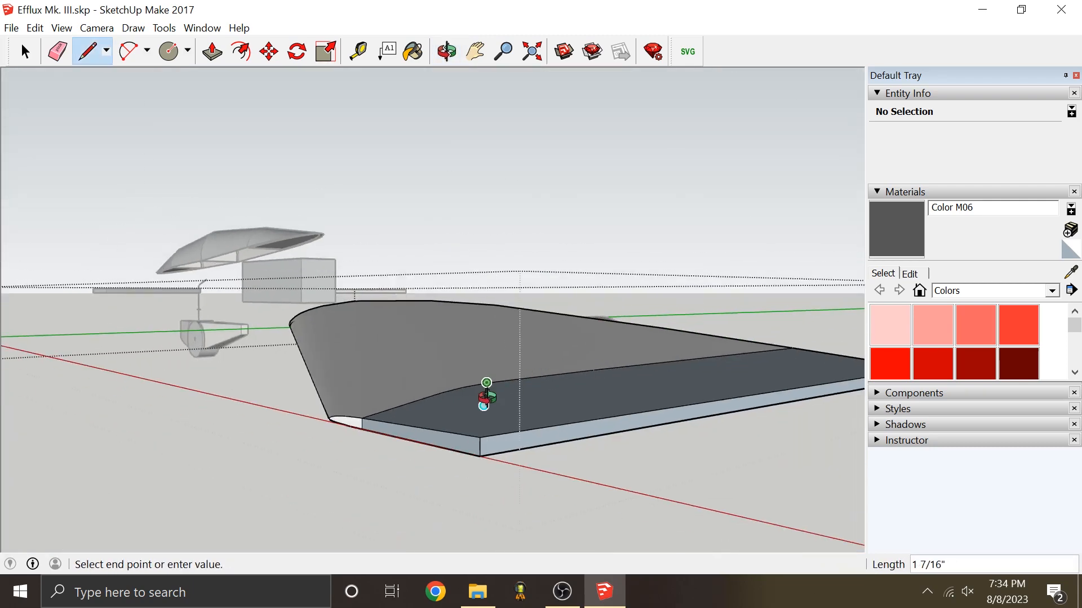
pyautogui.moveTo(483, 406); pyautogui.dragTo(551, 295, button='middle')
pyautogui.scroll(3, 561, 330)
pyautogui.scroll(1, 537, 290)
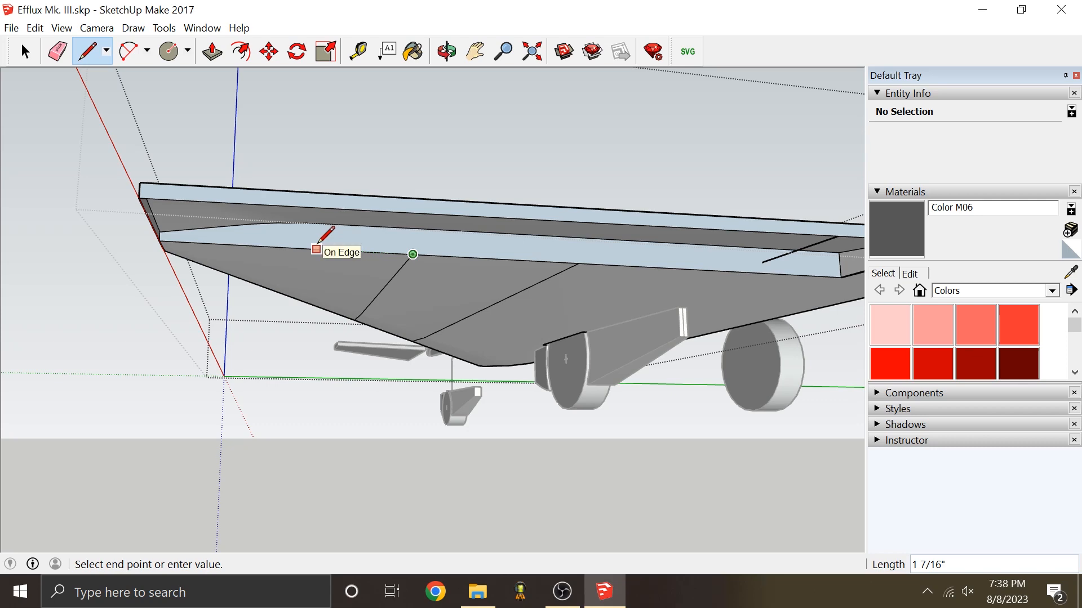
pyautogui.press('Escape')
# Step: Examine the wing's underside, its rear opening and the lines extending aft from several angles
pyautogui.scroll(3, 325, 245)
pyautogui.moveTo(332, 263); pyautogui.dragTo(276, 265, button='middle')
pyautogui.scroll(-3, 276, 265)
pyautogui.moveTo(444, 262)
pyautogui.mouseDown(button='middle')
pyautogui.moveTo(394, 279)
pyautogui.moveTo(431, 270)
pyautogui.moveTo(446, 217)
pyautogui.mouseUp(button='middle')
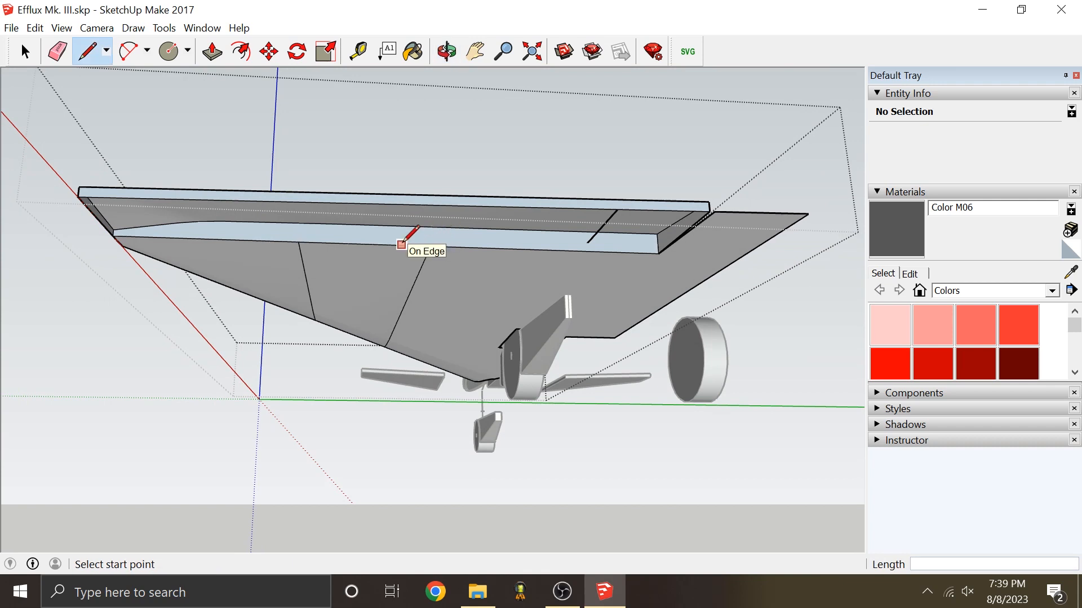
pyautogui.scroll(3, 403, 244)
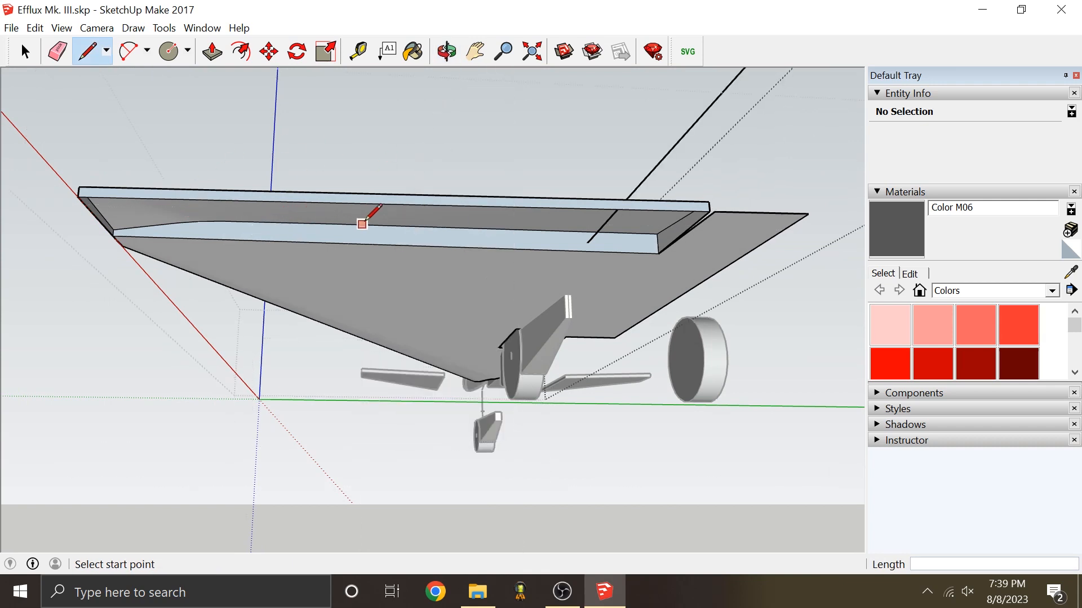
pyautogui.moveTo(366, 217)
pyautogui.mouseDown(button='middle')
pyautogui.moveTo(615, 215)
pyautogui.moveTo(425, 447)
pyautogui.mouseUp(button='middle')
pyautogui.scroll(-3, 494, 271)
pyautogui.scroll(3, 413, 411)
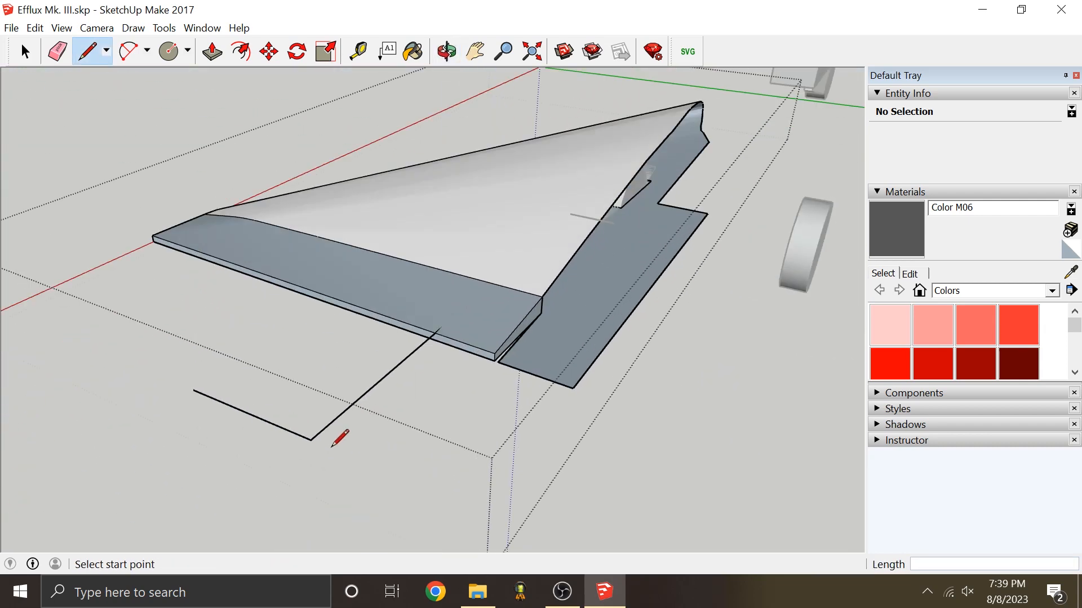
# Step: Draw a line about 3 11/16" long on the green axis from the aft end of the line extending behind the wing
pyautogui.click(311, 439)
pyautogui.scroll(-3, 569, 305)
pyautogui.scroll(3, 438, 296)
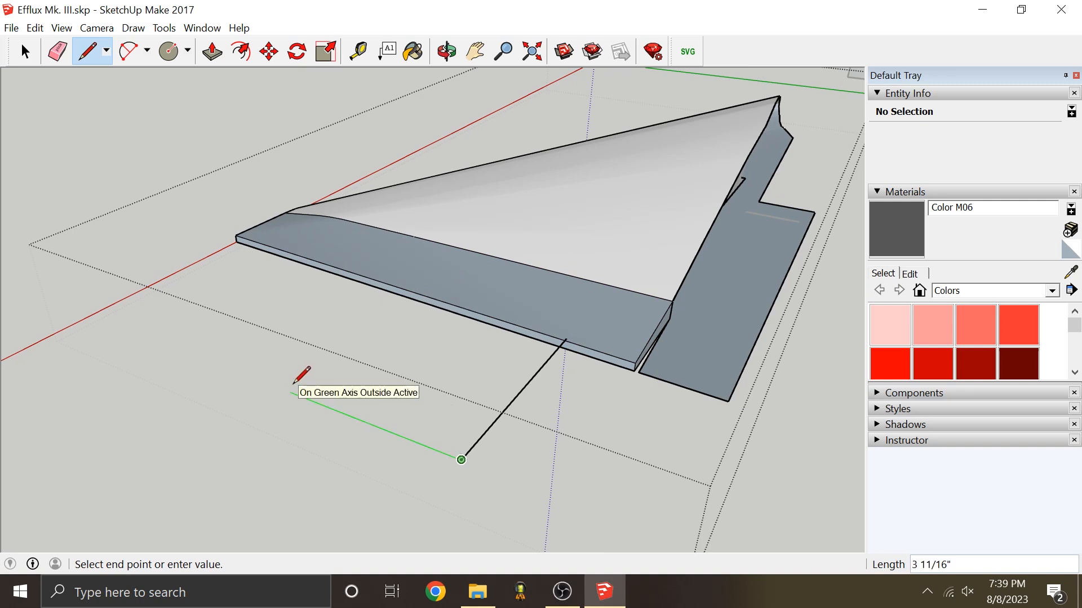
pyautogui.click(293, 385)
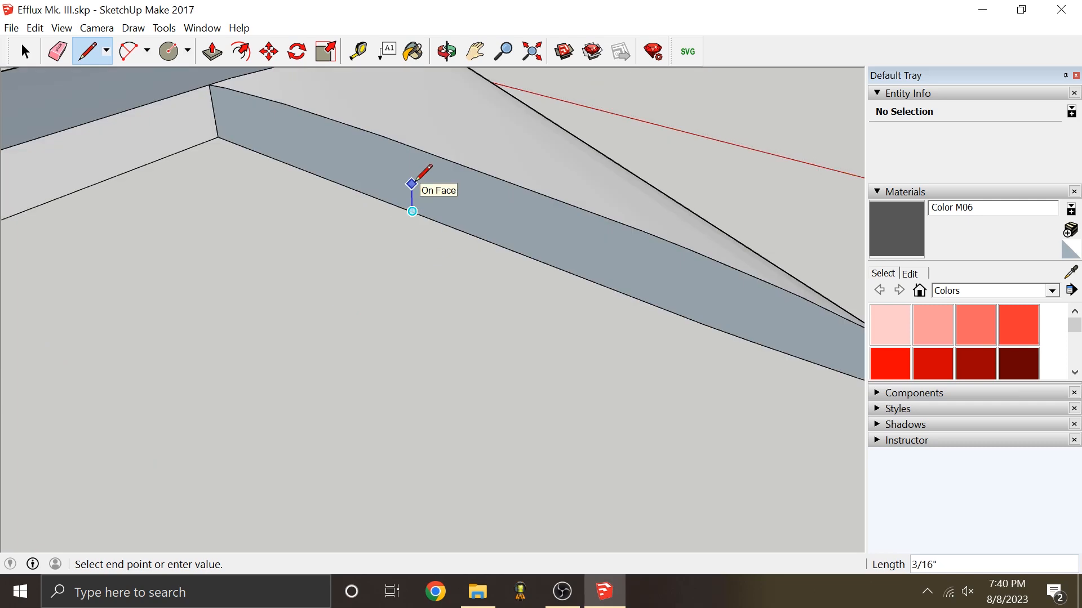
# Step: Draw a vertical guide line about 3/16" tall from the lower edge's midpoint on the wing's end profile face and offset the face inward to its top
pyautogui.click(412, 182)
pyautogui.scroll(2, 380, 159)
pyautogui.press('f')
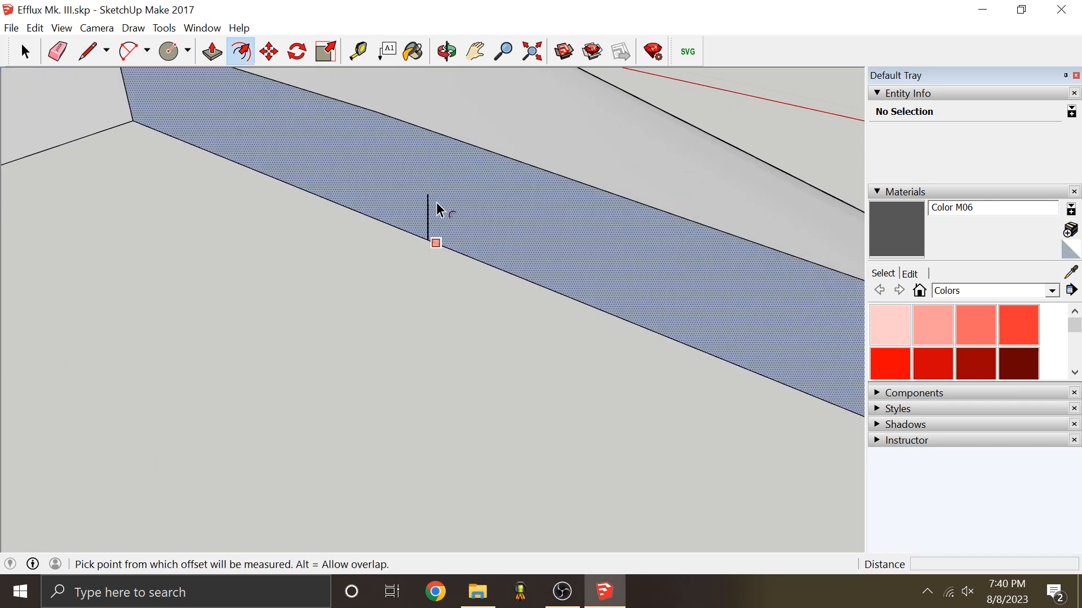
pyautogui.click(434, 211)
pyautogui.click(430, 198)
pyautogui.scroll(-2, 440, 164)
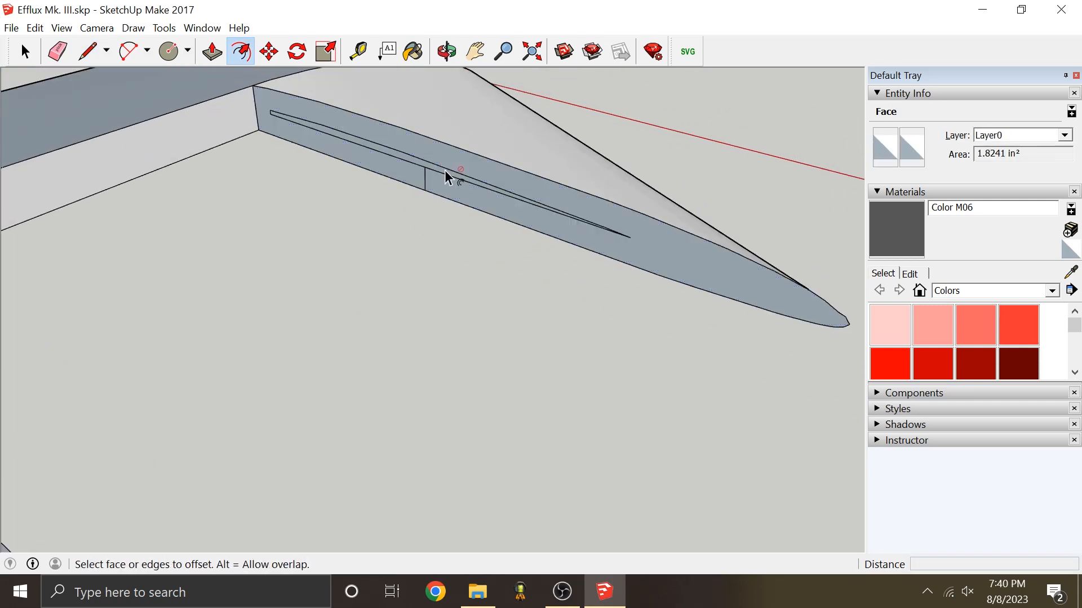
# Step: Erase the short vertical guide line below the offset outline
pyautogui.press('e')
pyautogui.scroll(2, 450, 156)
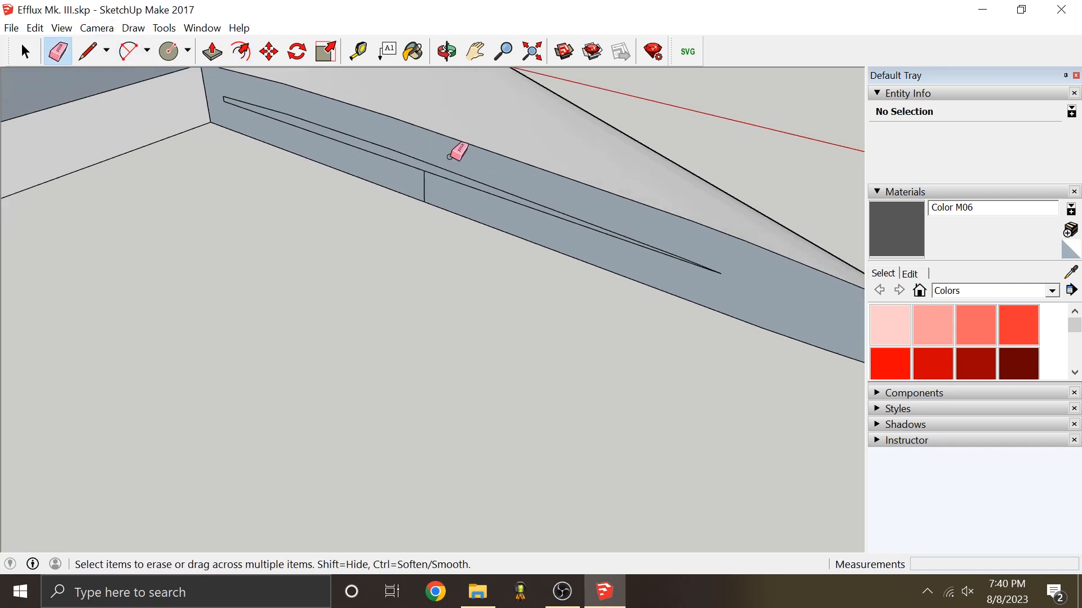
pyautogui.scroll(-1, 450, 167)
pyautogui.scroll(2, 369, 194)
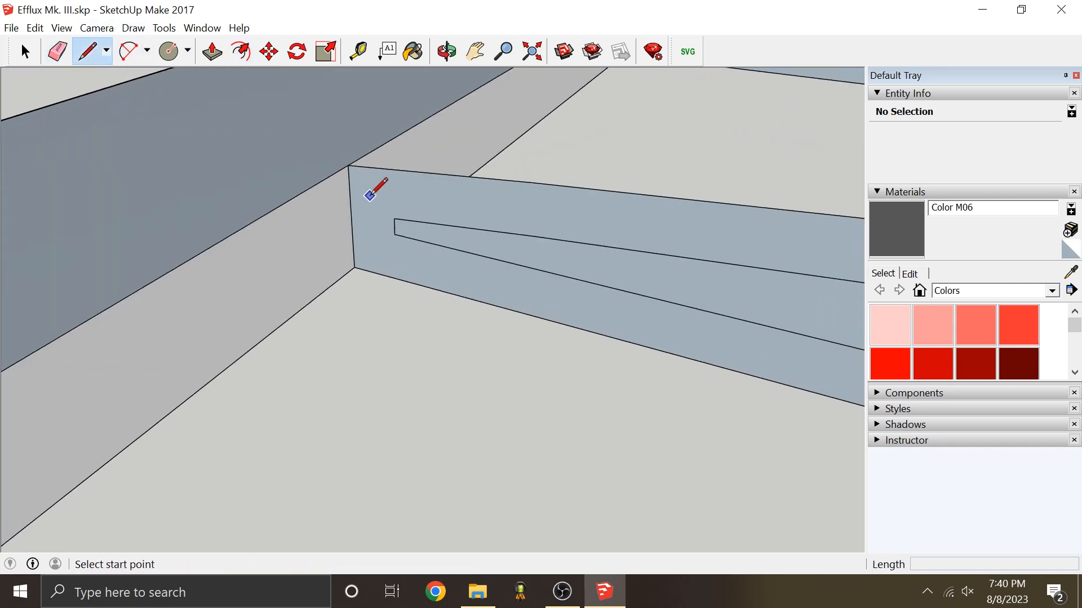
# Step: Draw two lines about 3/16" long from the offset outline's end corners to the profile face's vertical edge
pyautogui.click(397, 221)
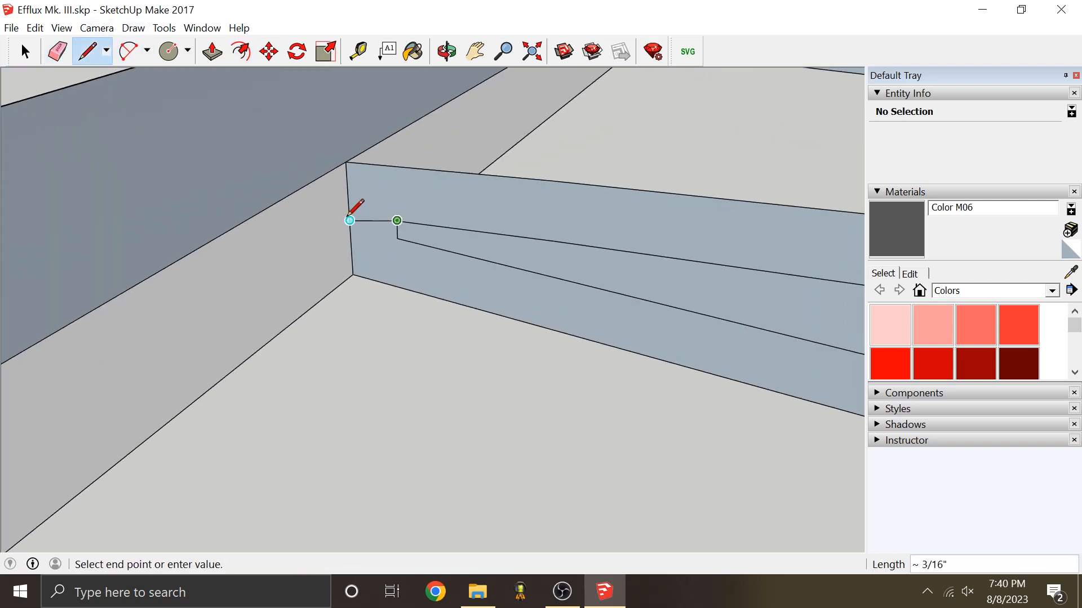
pyautogui.scroll(2, 350, 218)
pyautogui.click(352, 217)
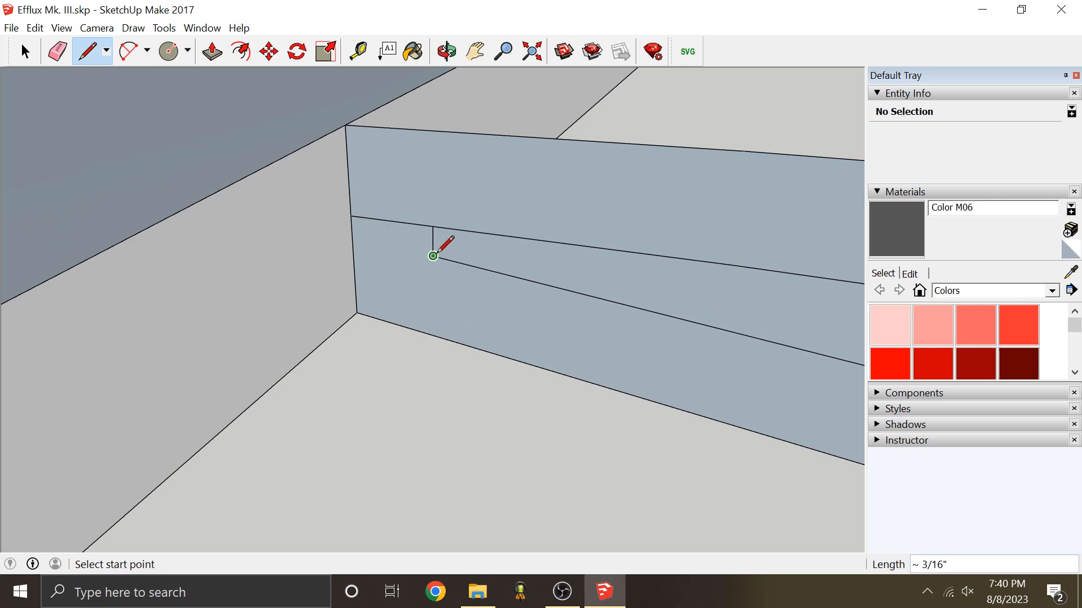
pyautogui.click(433, 256)
pyautogui.click(352, 236)
pyautogui.click(57, 51)
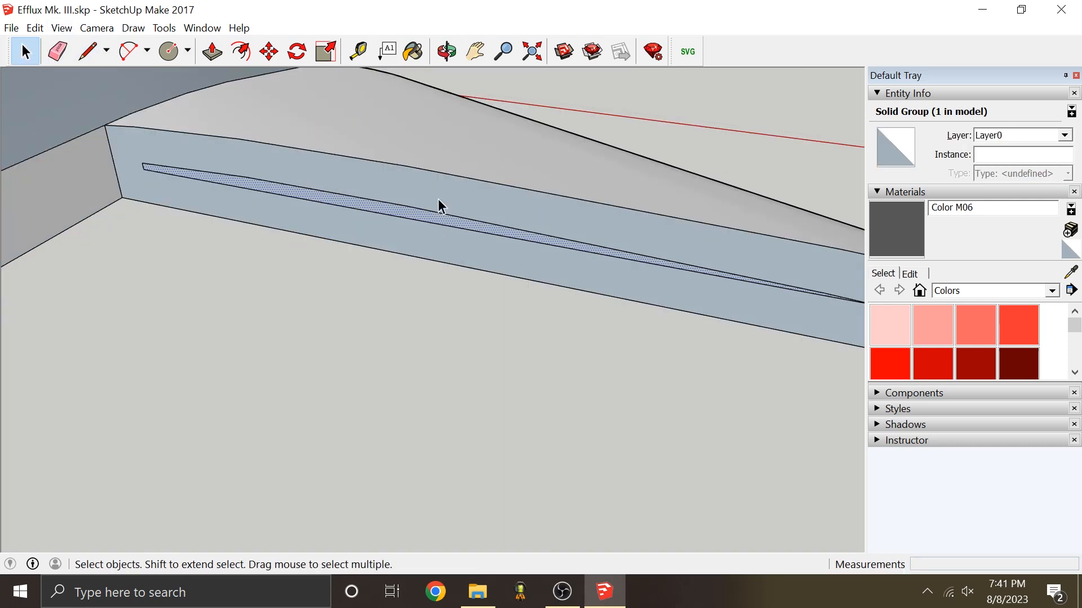
pyautogui.moveTo(440, 206); pyautogui.dragTo(201, 160, button='middle')
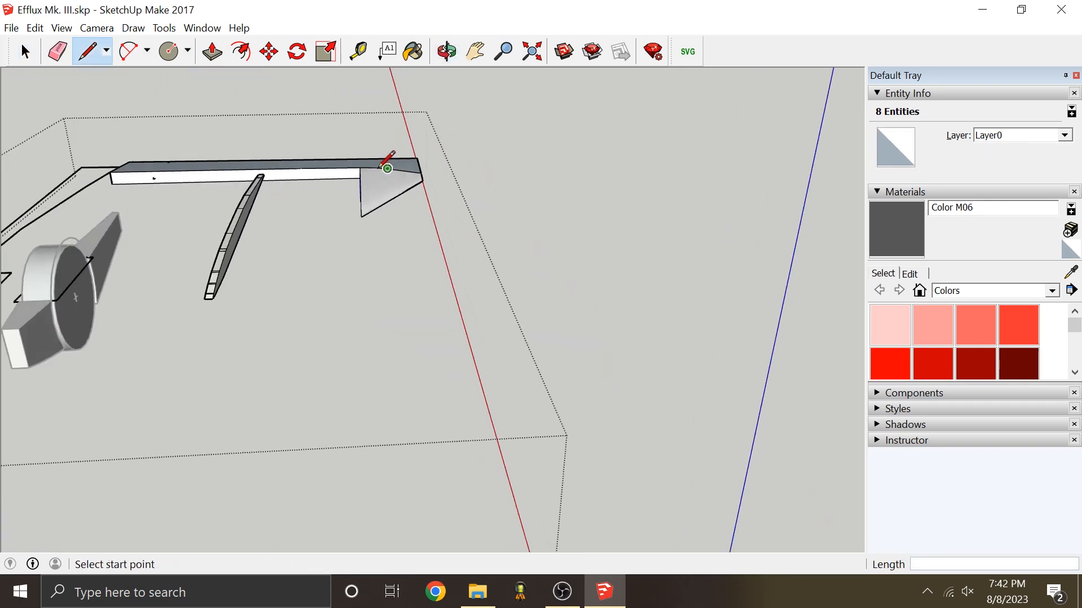
pyautogui.scroll(3, 387, 162)
pyautogui.moveTo(338, 177)
pyautogui.mouseDown(button='middle')
pyautogui.moveTo(372, 179)
pyautogui.moveTo(456, 135)
pyautogui.mouseUp(button='middle')
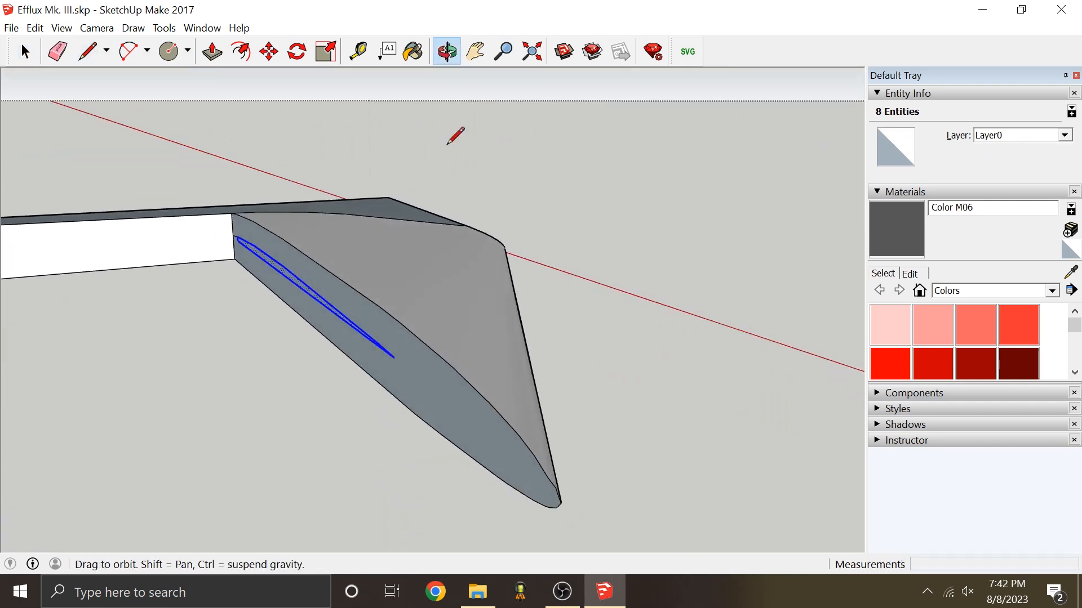
# Step: Erase the offset outline and its short connecting lines from the wing's end profile face
pyautogui.scroll(-1, 423, 235)
pyautogui.scroll(1, 404, 324)
pyautogui.moveTo(440, 351); pyautogui.dragTo(332, 229, button='middle')
pyautogui.scroll(-1, 464, 358)
pyautogui.scroll(4, 423, 365)
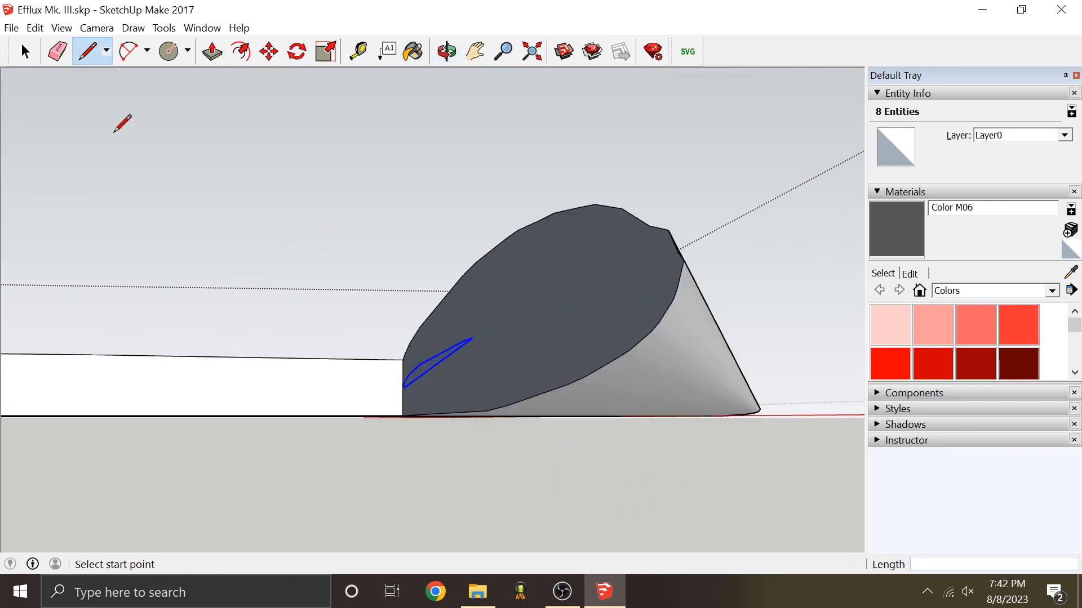
pyautogui.click(57, 51)
pyautogui.moveTo(507, 360)
pyautogui.mouseDown(button='middle')
pyautogui.moveTo(585, 408)
pyautogui.moveTo(452, 319)
pyautogui.mouseUp(button='middle')
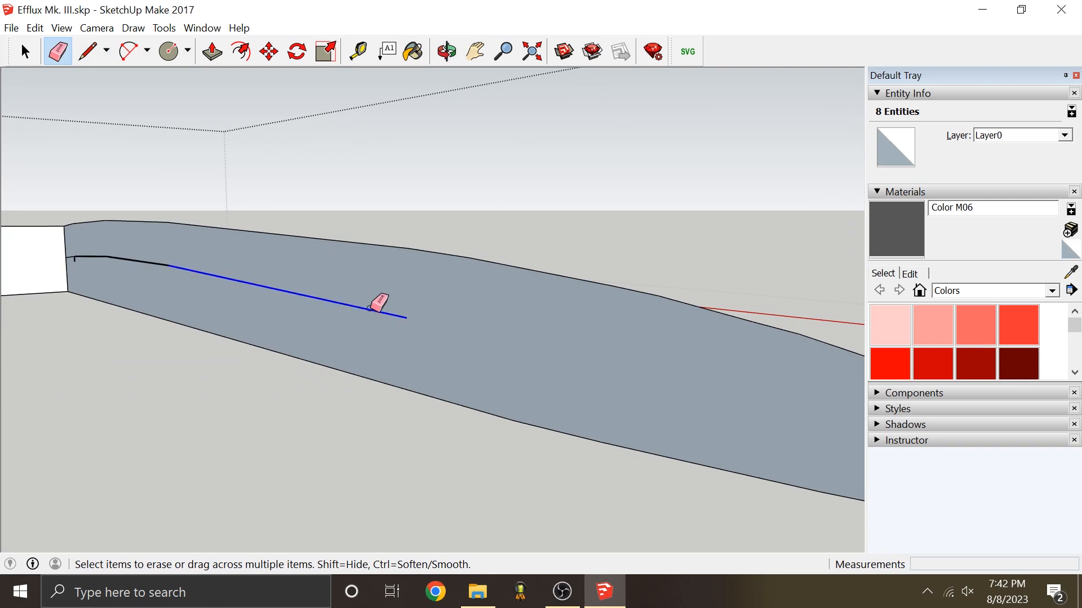
pyautogui.click(370, 308)
pyautogui.click(135, 260)
pyautogui.moveTo(70, 257); pyautogui.dragTo(84, 258)
pyautogui.scroll(-2, 386, 312)
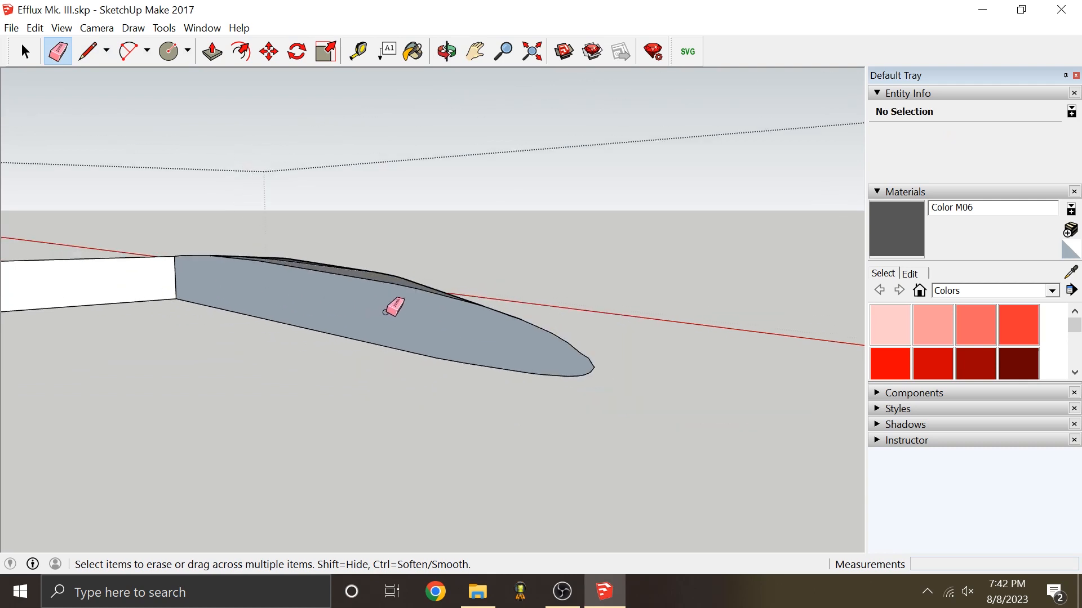
# Step: Draw a line about 4 11/16" long between the leading-edge points of the wing's end profile and the inboard section outline
pyautogui.moveTo(385, 313); pyautogui.dragTo(471, 341, button='middle')
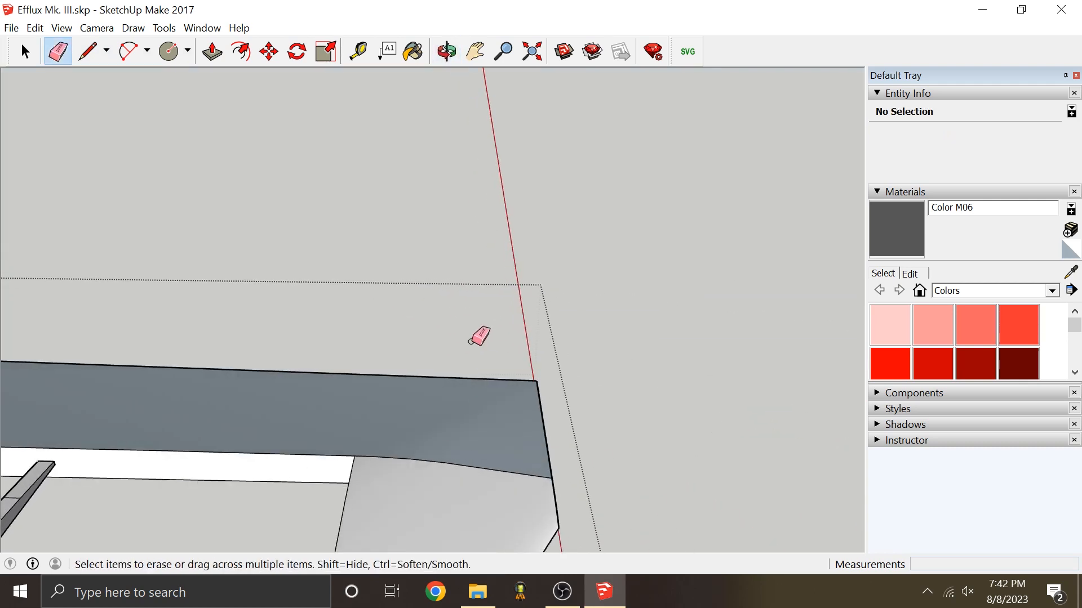
pyautogui.scroll(-2, 487, 366)
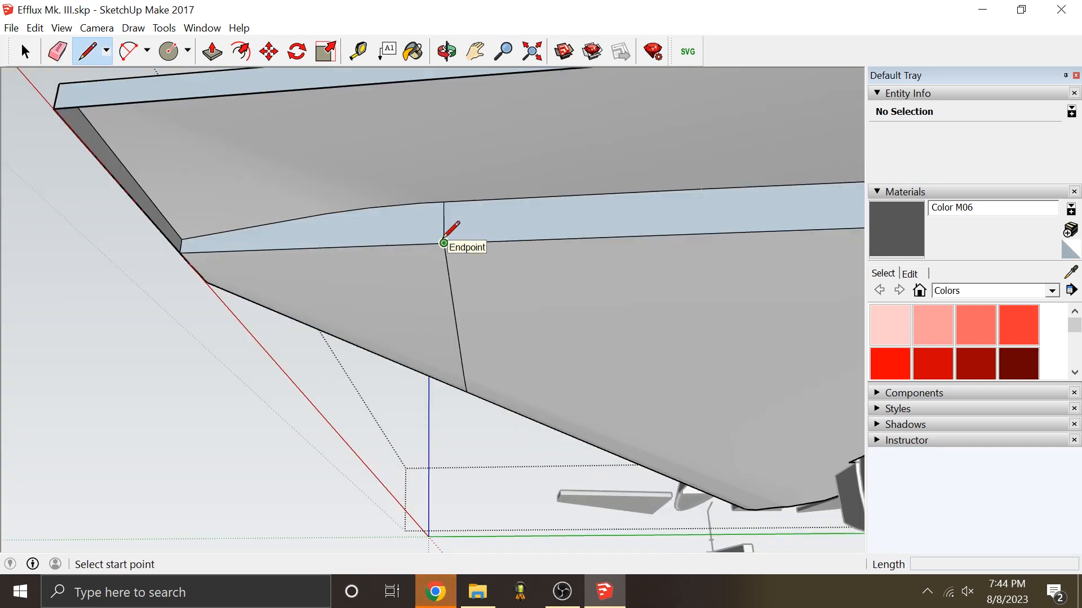
pyautogui.moveTo(444, 243); pyautogui.dragTo(652, 304, button='middle')
pyautogui.scroll(3, 381, 202)
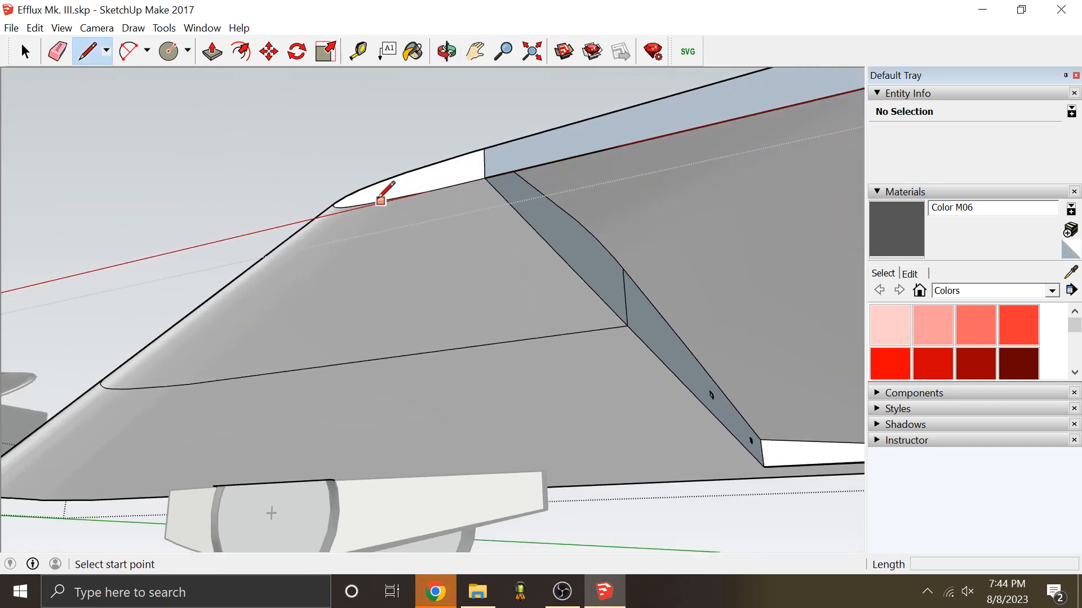
pyautogui.scroll(3, 324, 203)
pyautogui.moveTo(350, 230)
pyautogui.keyDown('shift'); pyautogui.mouseDown(button='middle')
pyautogui.moveTo(495, 261)
pyautogui.moveTo(507, 314)
pyautogui.mouseUp(button='middle'); pyautogui.keyUp('shift')
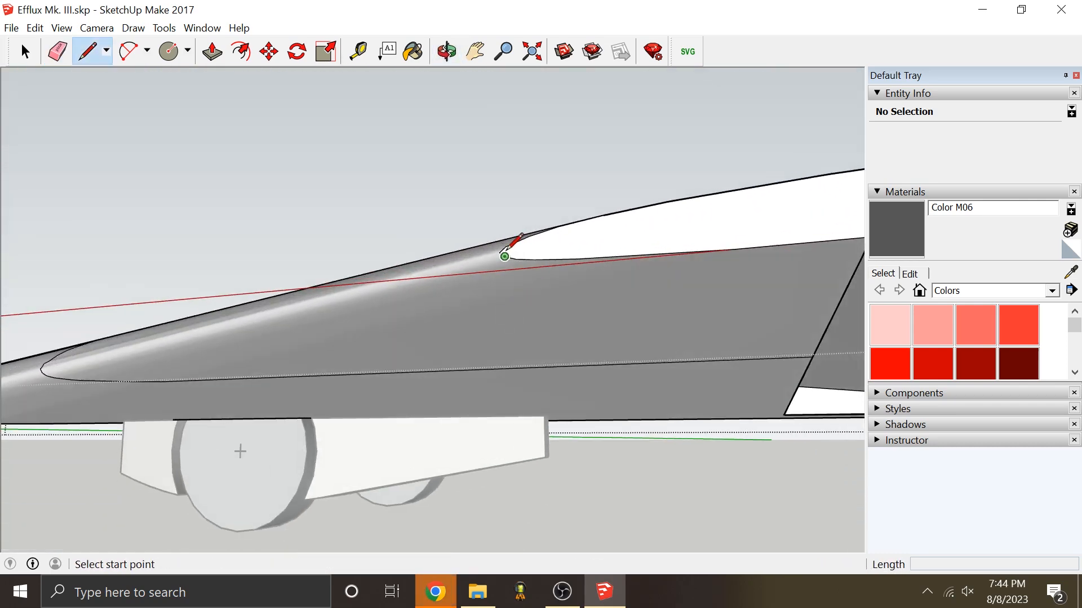
pyautogui.click(501, 253)
pyautogui.click(498, 250)
pyautogui.click(498, 249)
pyautogui.scroll(-2, 721, 305)
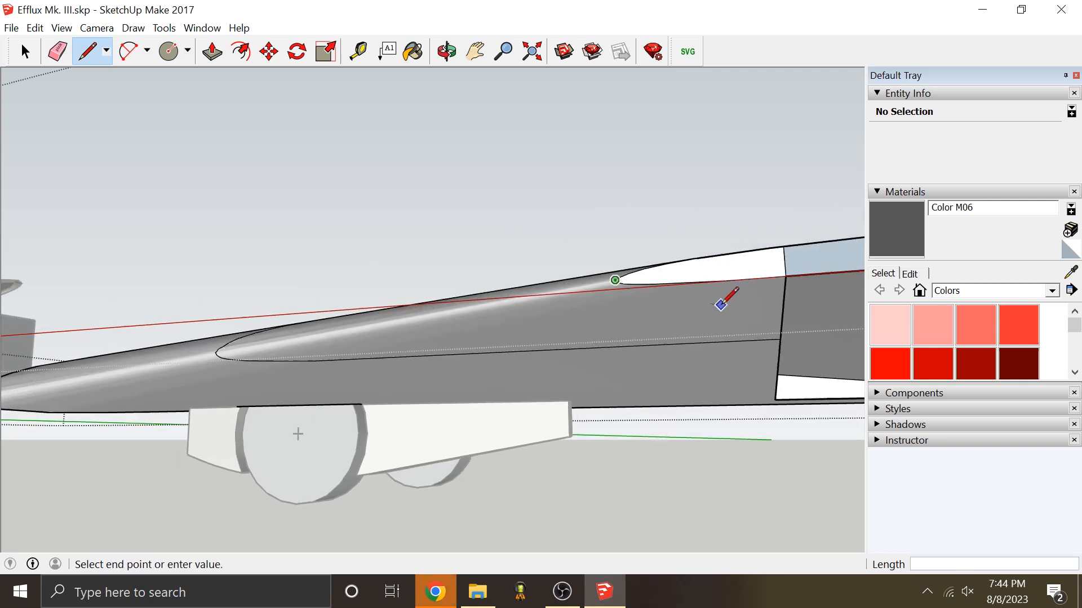
pyautogui.scroll(3, 212, 357)
pyautogui.click(211, 357)
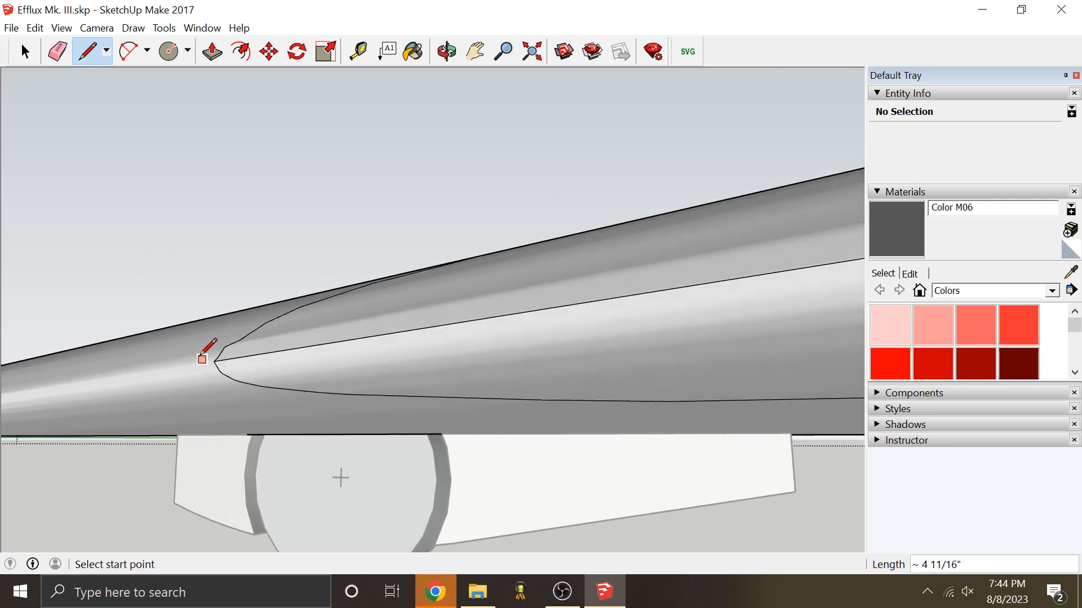
# Step: Erase the lower wing surface enclosed between the new line, the end profile and the inboard section outline
pyautogui.scroll(-2, 200, 356)
pyautogui.scroll(-2, 407, 329)
pyautogui.rightClick(450, 337)
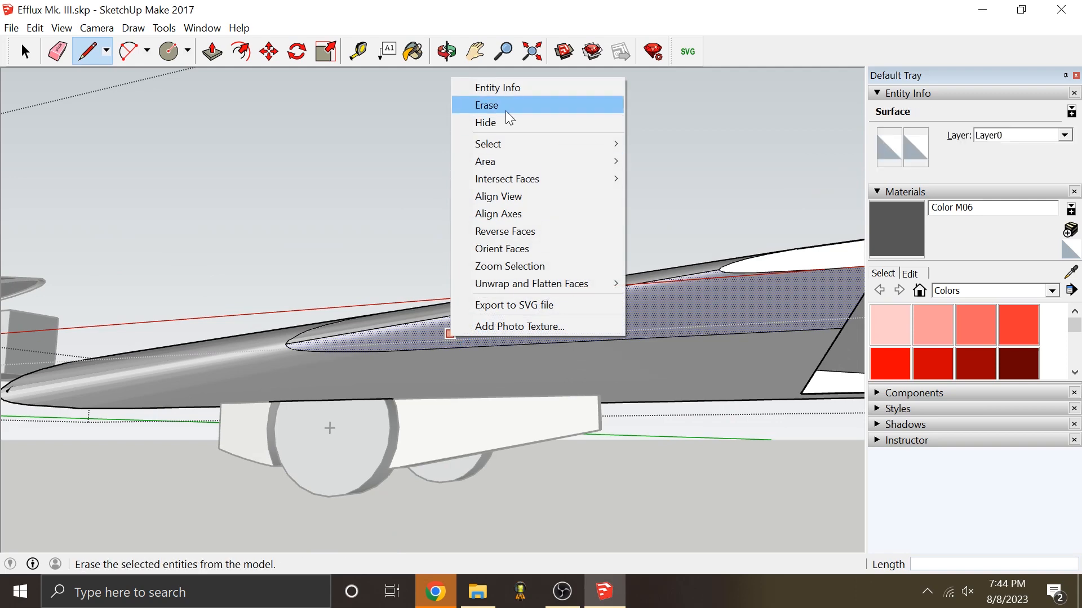
pyautogui.click(510, 105)
pyautogui.moveTo(623, 346); pyautogui.dragTo(493, 316, button='middle')
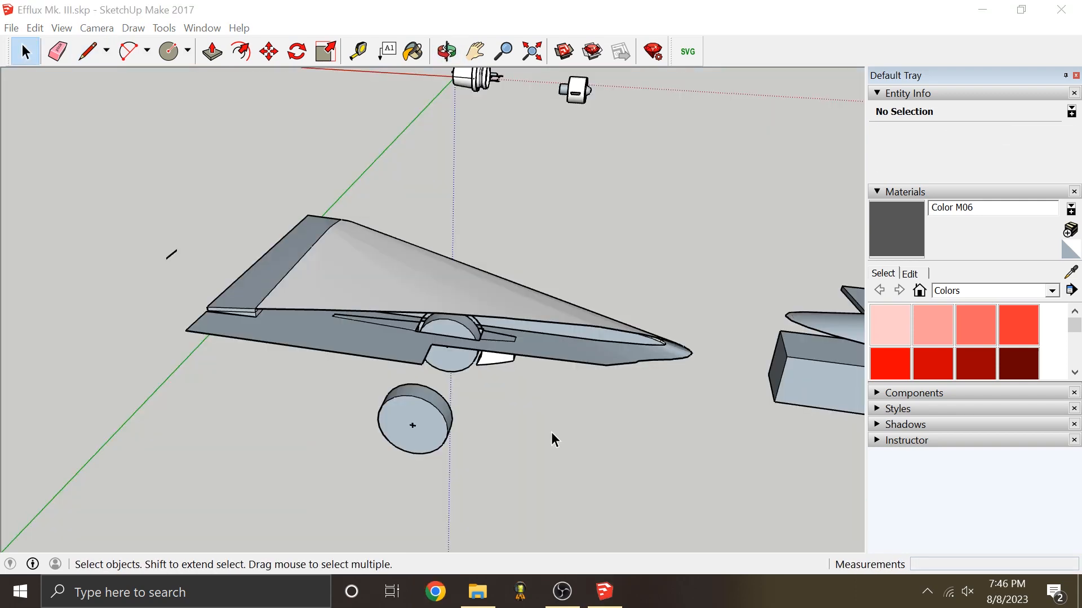
pyautogui.scroll(2, 333, 307)
pyautogui.moveTo(332, 308); pyautogui.dragTo(434, 238, button='middle')
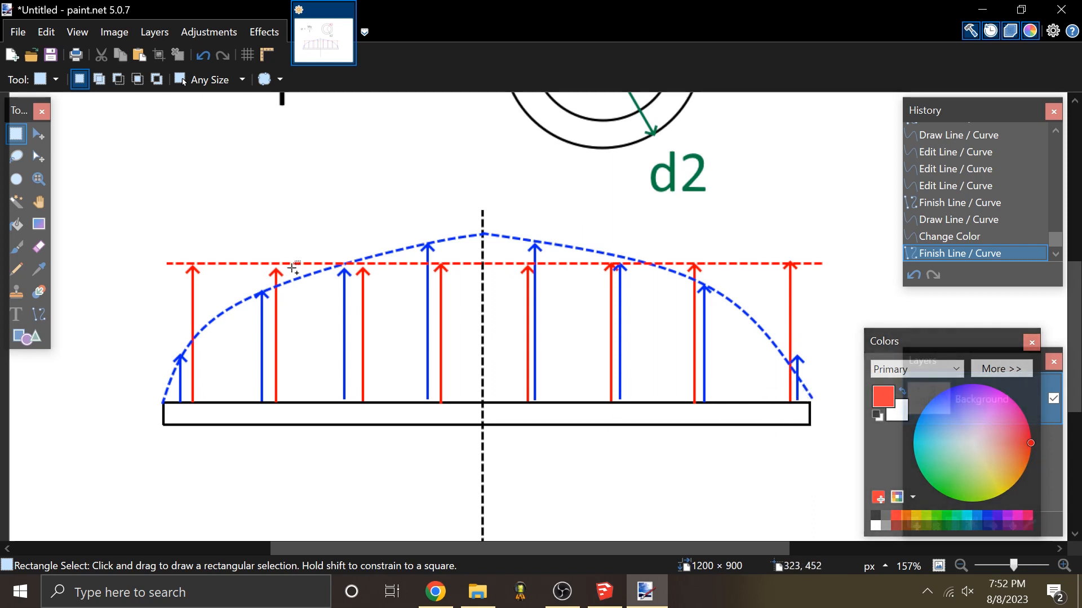
# Step: Examine the red and blue dashed distribution curves and their arrows above the horizontal bar in the paint.net diagram
pyautogui.keyDown('ctrl'); pyautogui.scroll(2, 671, 433); pyautogui.keyUp('ctrl')
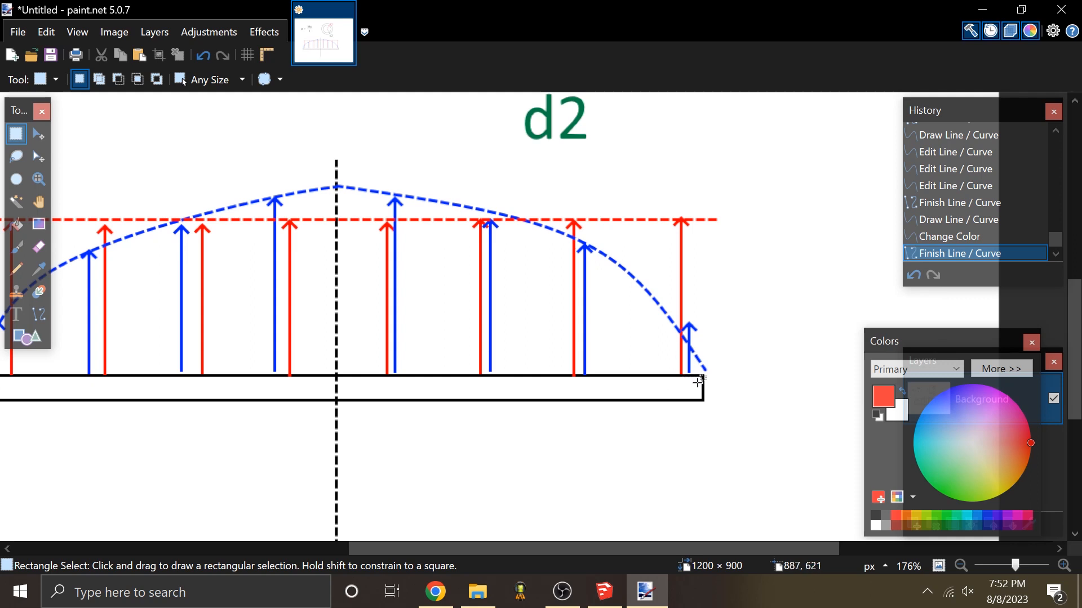
pyautogui.keyDown('ctrl'); pyautogui.scroll(-3, 811, 338); pyautogui.keyUp('ctrl')
pyautogui.keyDown('ctrl'); pyautogui.scroll(2, 550, 314); pyautogui.keyUp('ctrl')
pyautogui.keyDown('ctrl'); pyautogui.scroll(1, 438, 214); pyautogui.keyUp('ctrl')
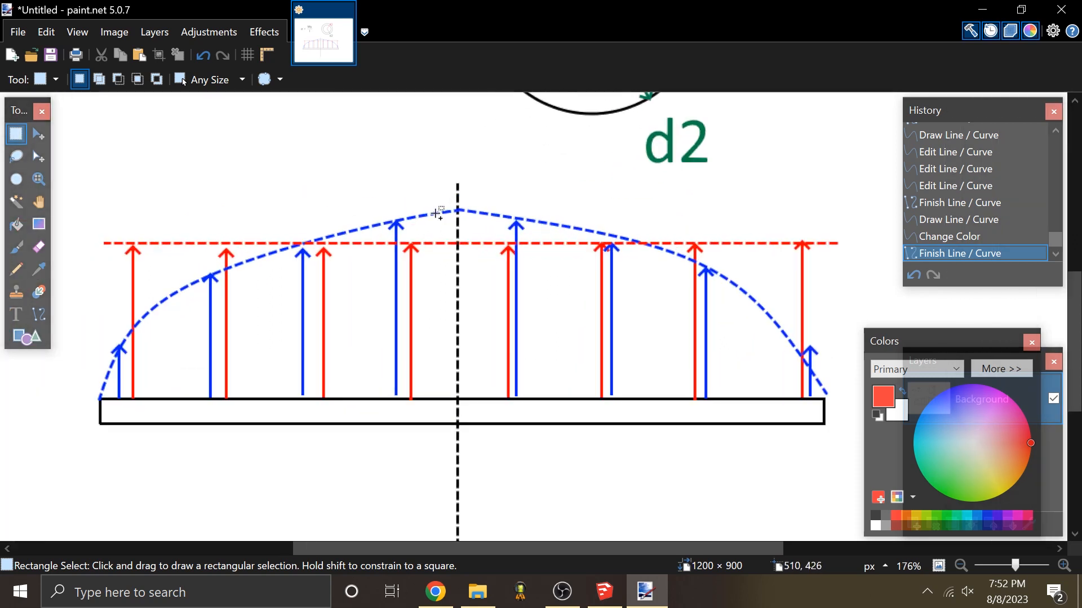
pyautogui.keyDown('ctrl'); pyautogui.scroll(-1, 438, 215); pyautogui.keyUp('ctrl')
pyautogui.keyDown('ctrl'); pyautogui.scroll(1, 373, 219); pyautogui.keyUp('ctrl')
pyautogui.keyDown('ctrl'); pyautogui.scroll(-2, 739, 357); pyautogui.keyUp('ctrl')
pyautogui.keyDown('ctrl'); pyautogui.scroll(1, 510, 280); pyautogui.keyUp('ctrl')
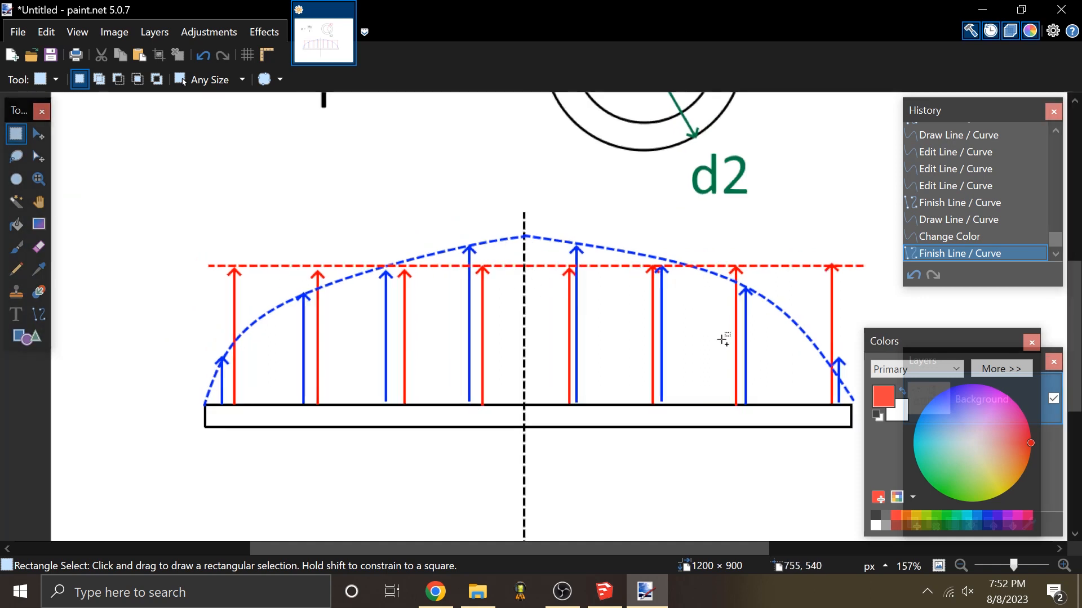
pyautogui.keyDown('ctrl'); pyautogui.scroll(1, 724, 340); pyautogui.keyUp('ctrl')
pyautogui.keyDown('ctrl'); pyautogui.scroll(-1, 544, 281); pyautogui.keyUp('ctrl')
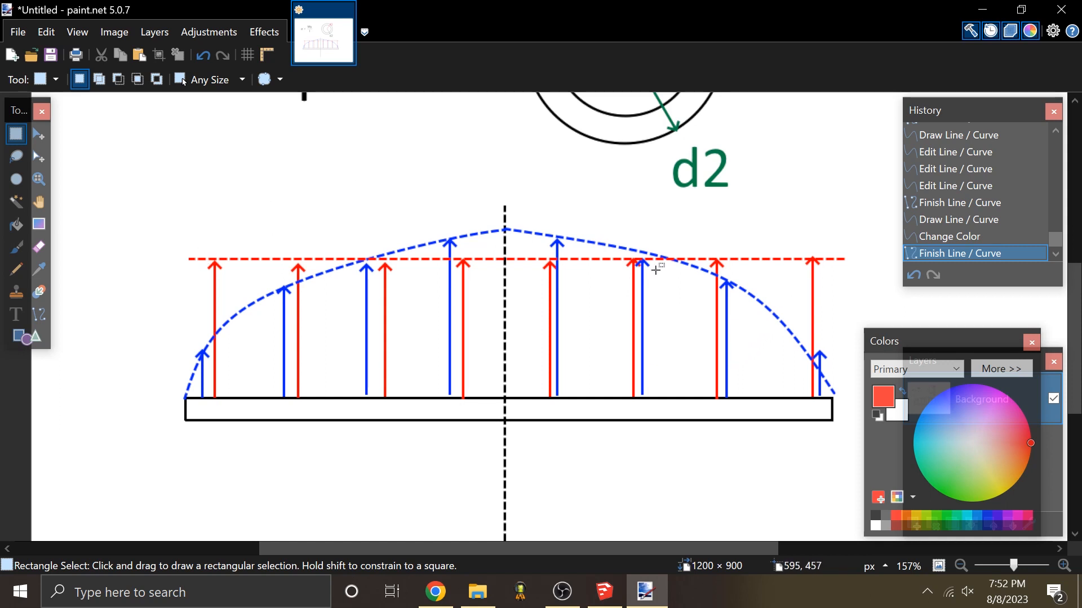
pyautogui.hscroll(1, 721, 239)
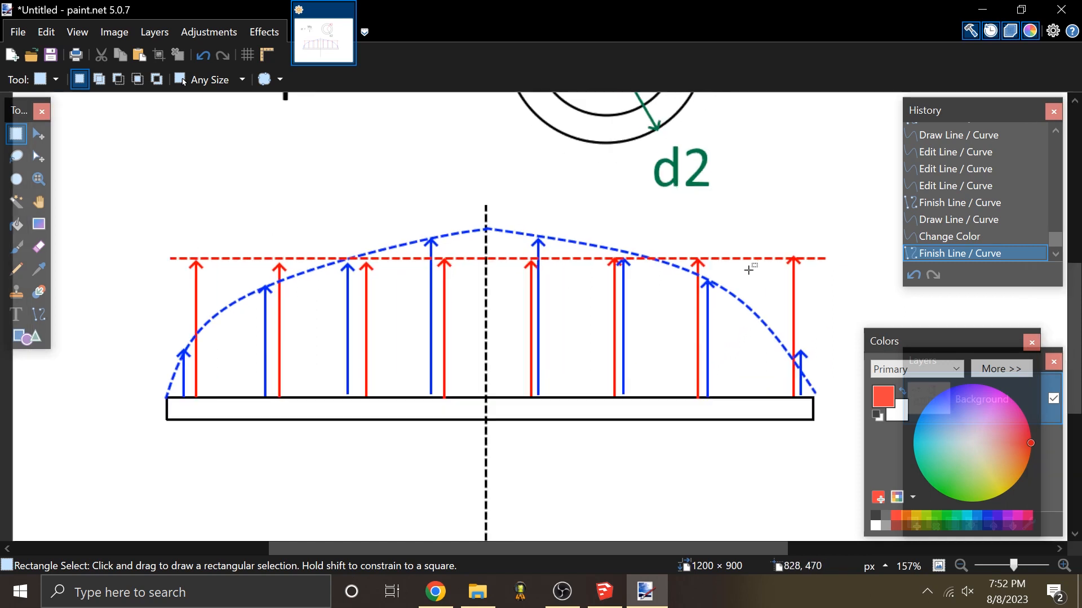
pyautogui.keyDown('ctrl'); pyautogui.scroll(1, 757, 274); pyautogui.keyUp('ctrl')
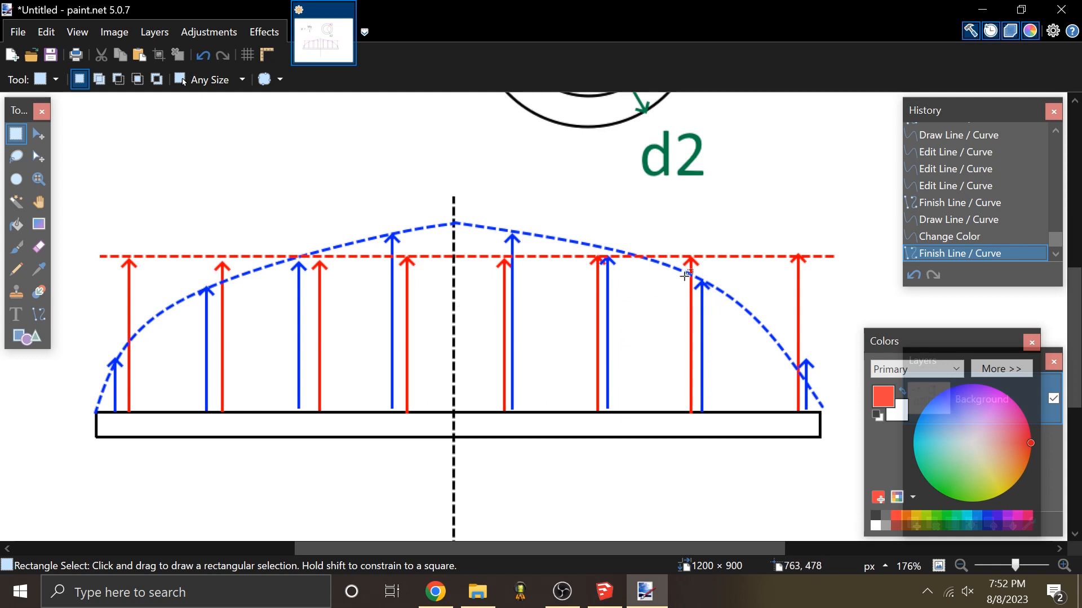
pyautogui.keyDown('ctrl'); pyautogui.scroll(-1, 684, 276); pyautogui.keyUp('ctrl')
pyautogui.keyDown('ctrl'); pyautogui.scroll(1, 643, 319); pyautogui.keyUp('ctrl')
pyautogui.keyDown('ctrl'); pyautogui.scroll(-2, 655, 311); pyautogui.keyUp('ctrl')
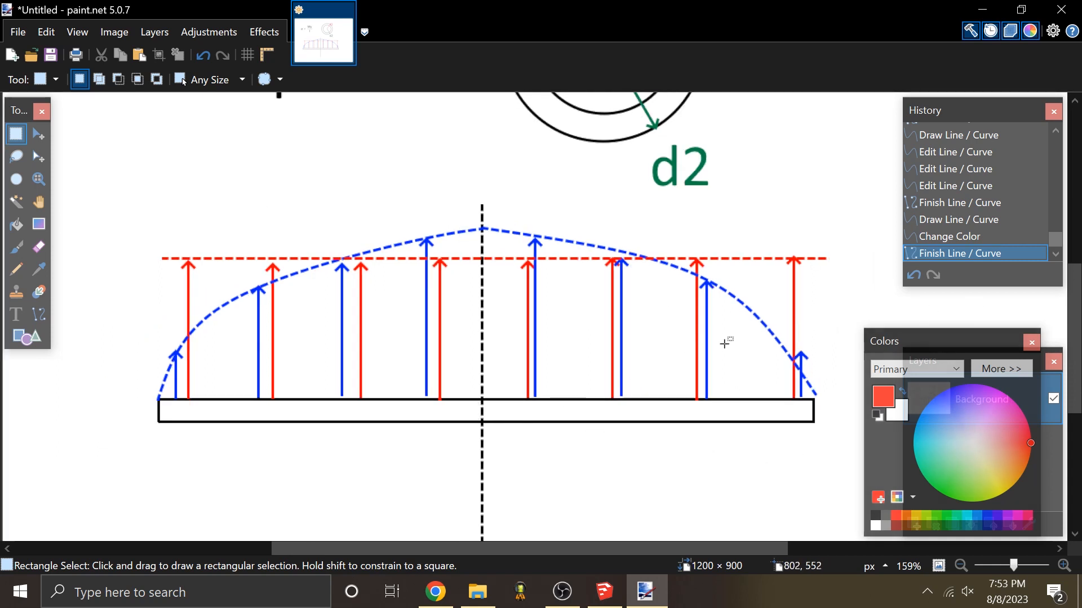
# Step: Mark the strip beneath the bar and the area under the red dashed line with rectangular selections, clearing each one
pyautogui.moveTo(483, 422); pyautogui.dragTo(643, 449)
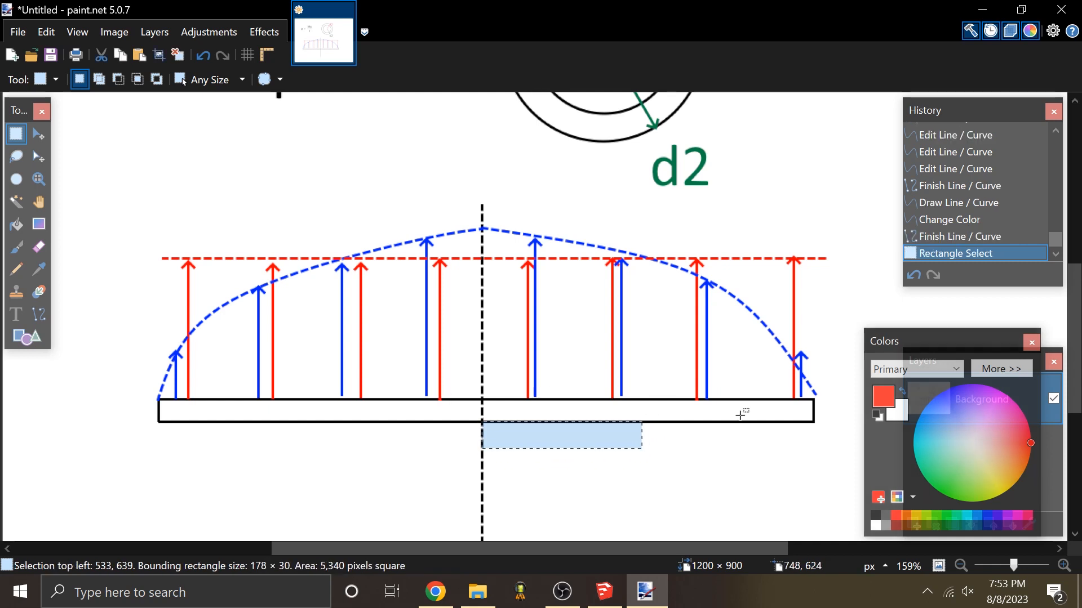
pyautogui.click(636, 402)
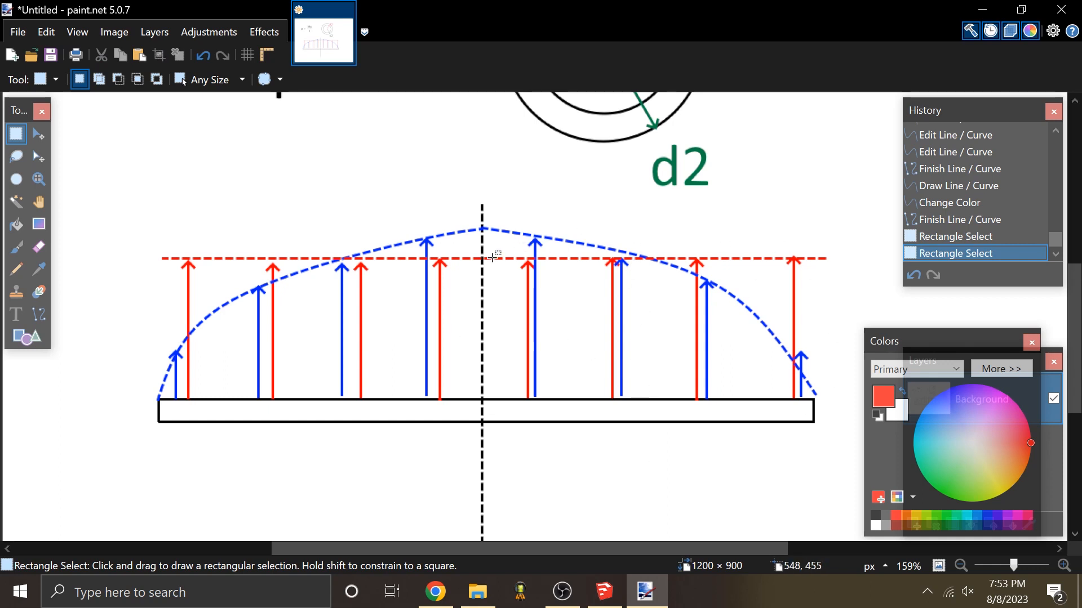
pyautogui.moveTo(484, 260); pyautogui.dragTo(810, 400)
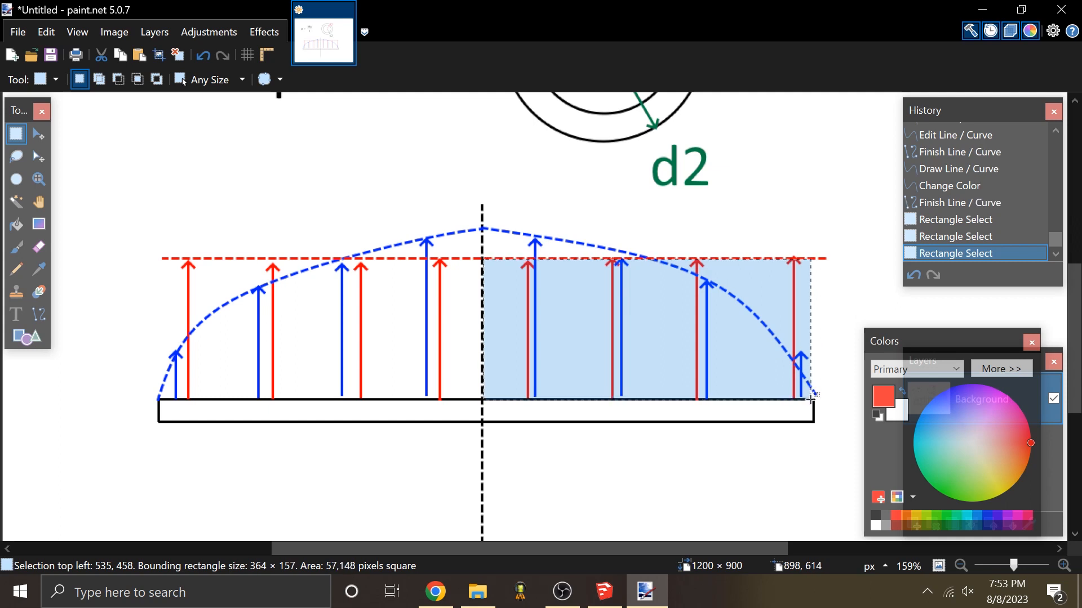
pyautogui.click(836, 306)
# Step: Mark where the red and blue dashed curves cross, plus the bar from there to the centre line, with temporary rectangular selections
pyautogui.moveTo(653, 400); pyautogui.dragTo(647, 137)
pyautogui.click(731, 275)
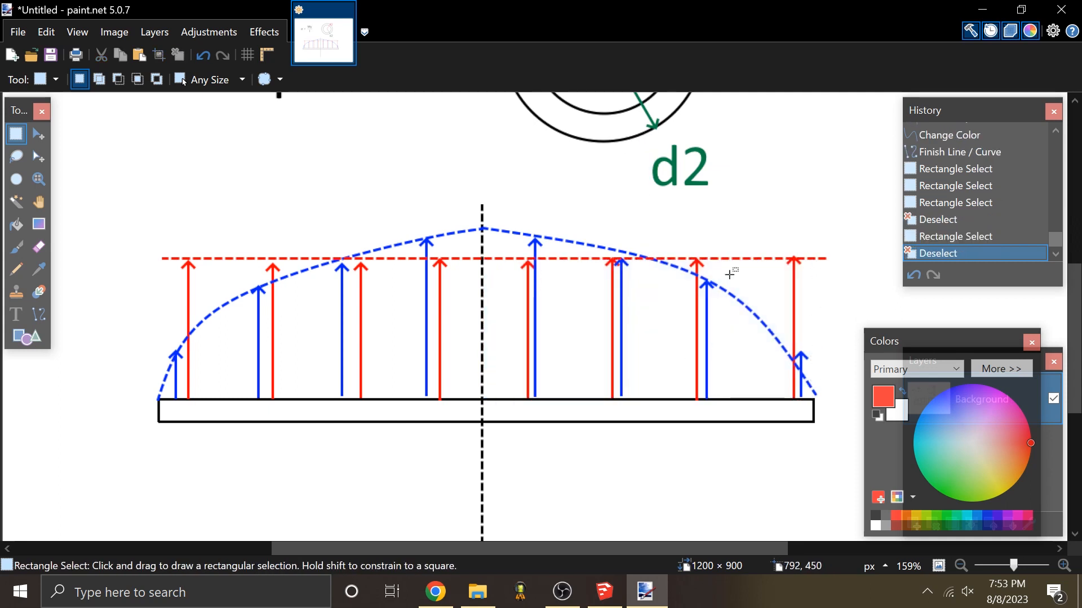
pyautogui.moveTo(642, 401); pyautogui.dragTo(652, 153)
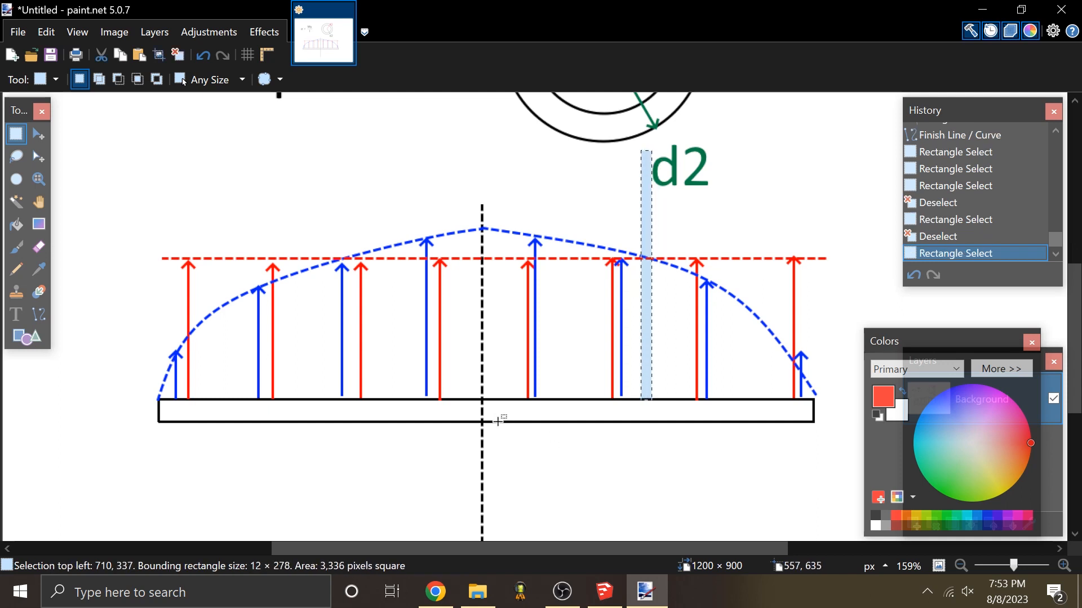
pyautogui.moveTo(485, 417); pyautogui.dragTo(661, 423)
pyautogui.click(658, 360)
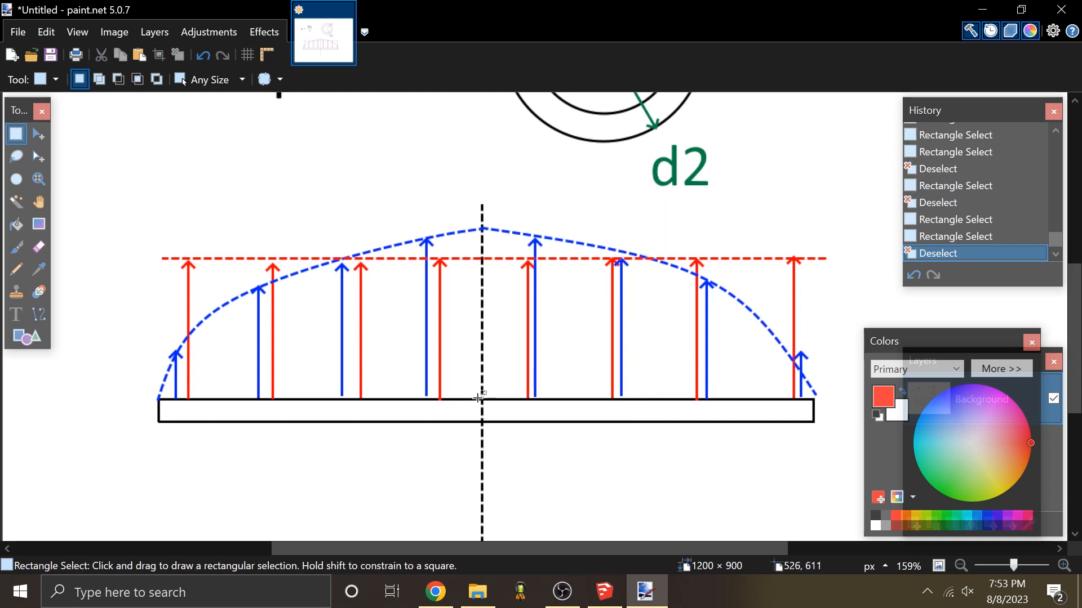
# Step: Mark the bar's middle at the centre line and the inboard area under the curves with rectangular selections, clearing each one
pyautogui.moveTo(472, 389); pyautogui.dragTo(490, 432)
pyautogui.click(488, 429)
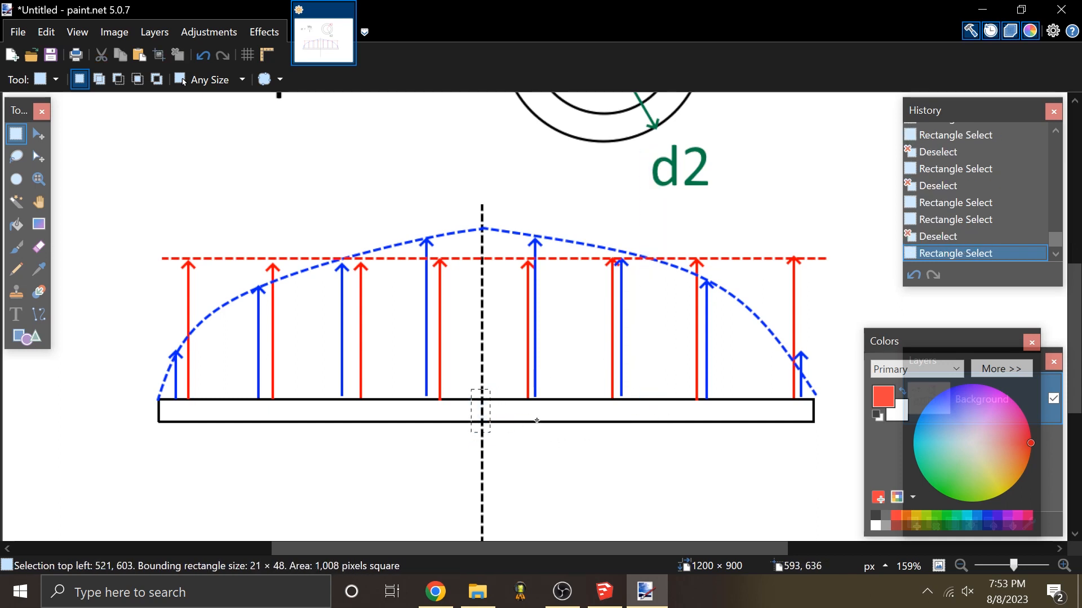
pyautogui.moveTo(477, 395); pyautogui.dragTo(490, 431)
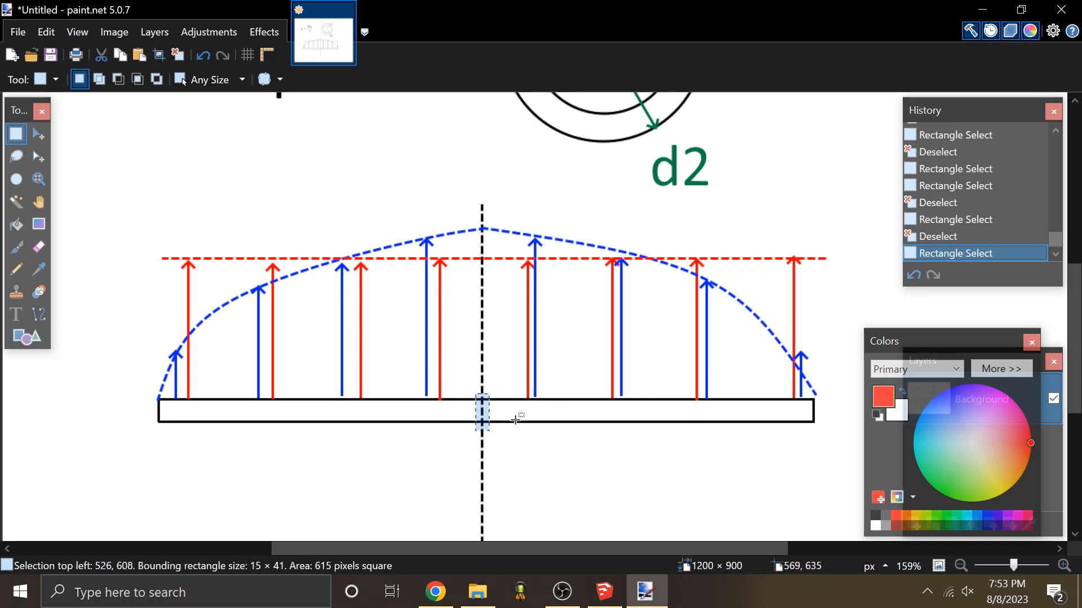
pyautogui.click(601, 224)
pyautogui.keyDown('ctrl'); pyautogui.scroll(-1, 487, 270); pyautogui.keyUp('ctrl')
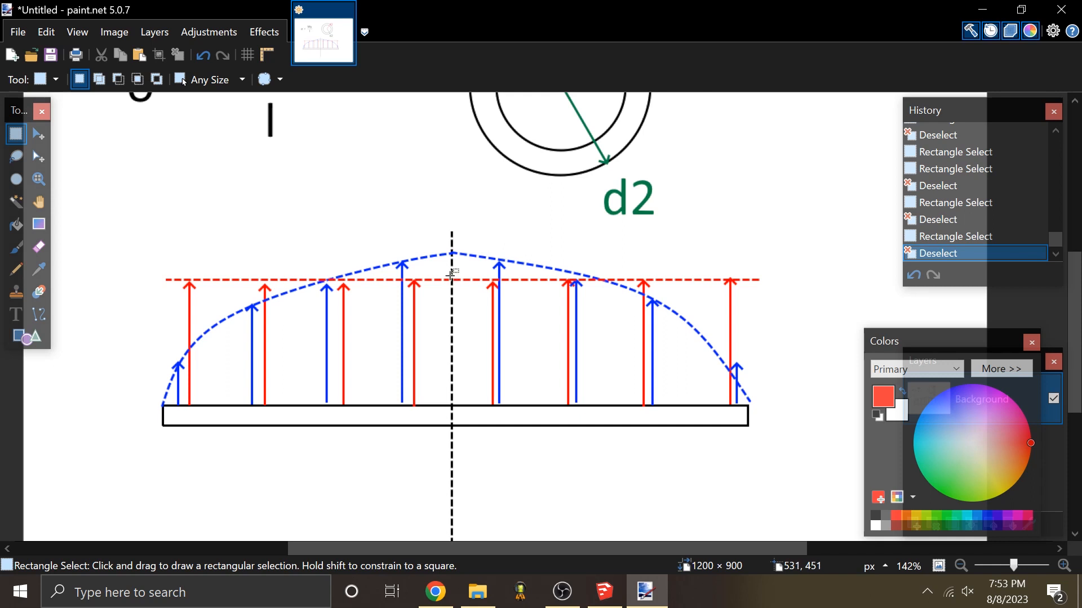
pyautogui.moveTo(451, 274); pyautogui.dragTo(625, 432)
pyautogui.click(605, 465)
pyautogui.press('t')
pyautogui.keyDown('ctrl'); pyautogui.scroll(-1, 489, 397); pyautogui.keyUp('ctrl')
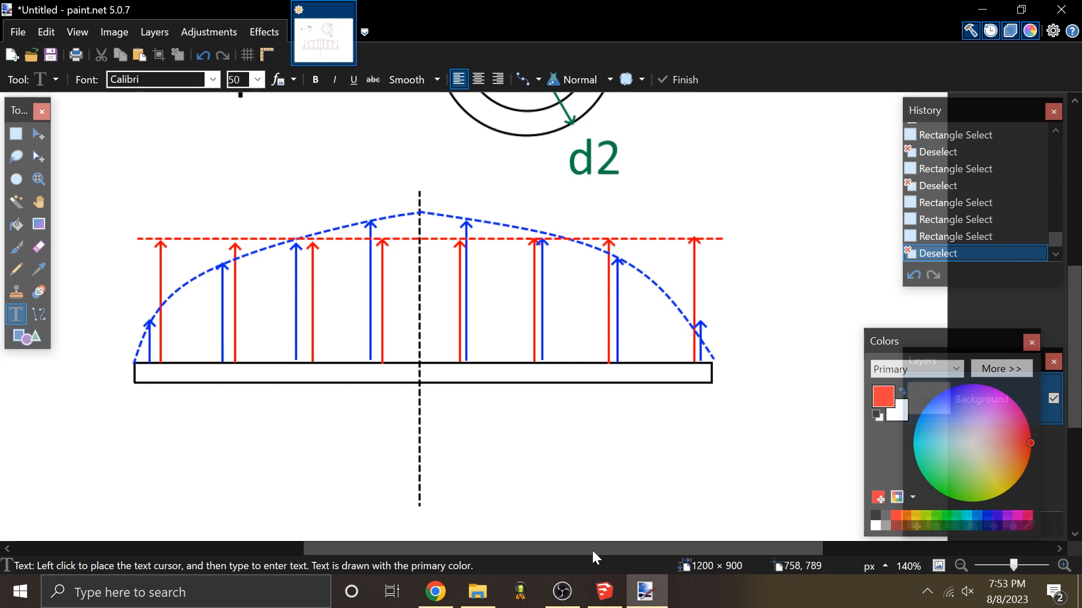
pyautogui.click(604, 591)
pyautogui.moveTo(378, 340)
pyautogui.mouseDown(button='middle')
pyautogui.moveTo(751, 376)
pyautogui.moveTo(583, 253)
pyautogui.moveTo(394, 169)
pyautogui.mouseUp(button='middle')
pyautogui.click(106, 51)
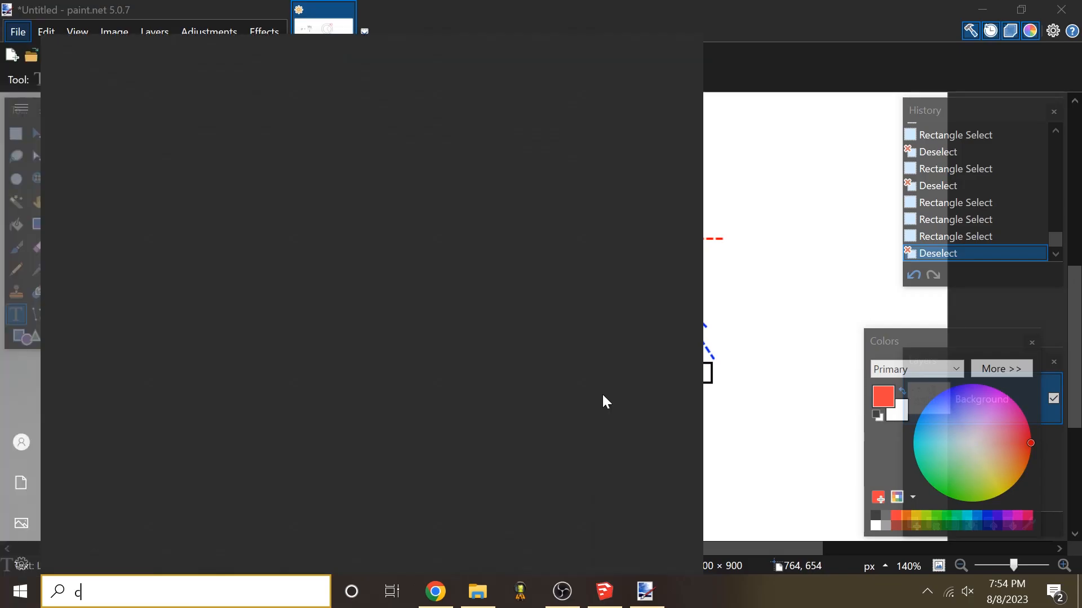
# Step: Open Calculator and multiply 6.5 by 2.54
pyautogui.write('alc')
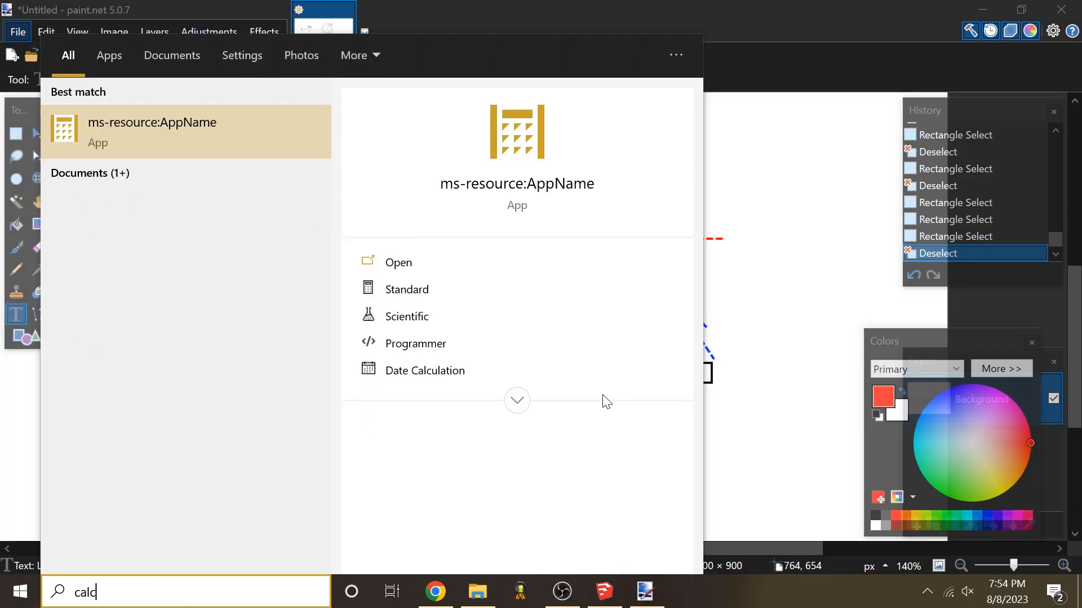
pyautogui.press('Return')
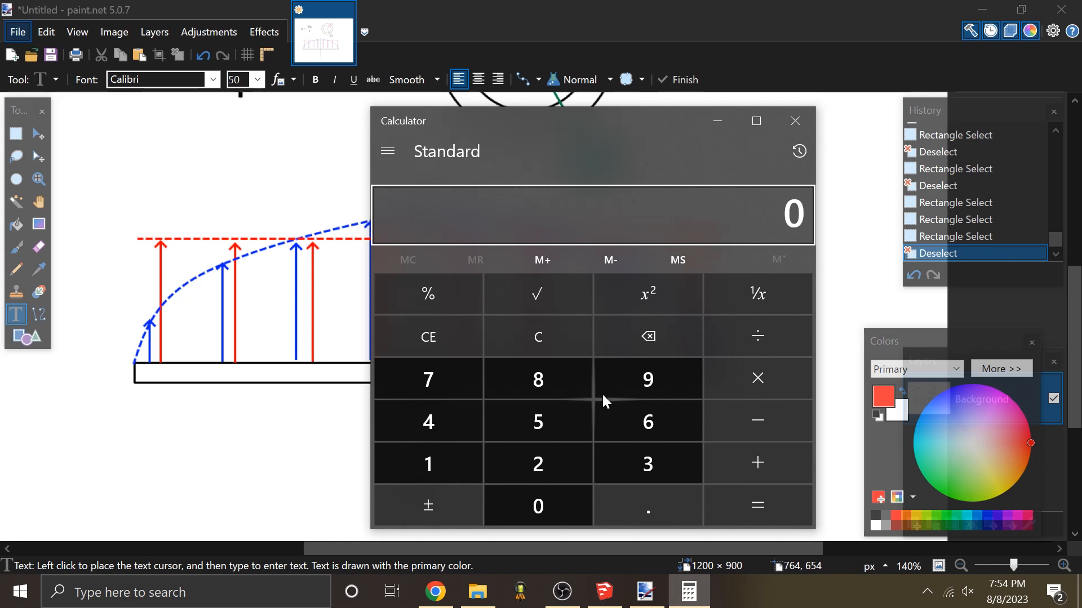
pyautogui.write('6.5')
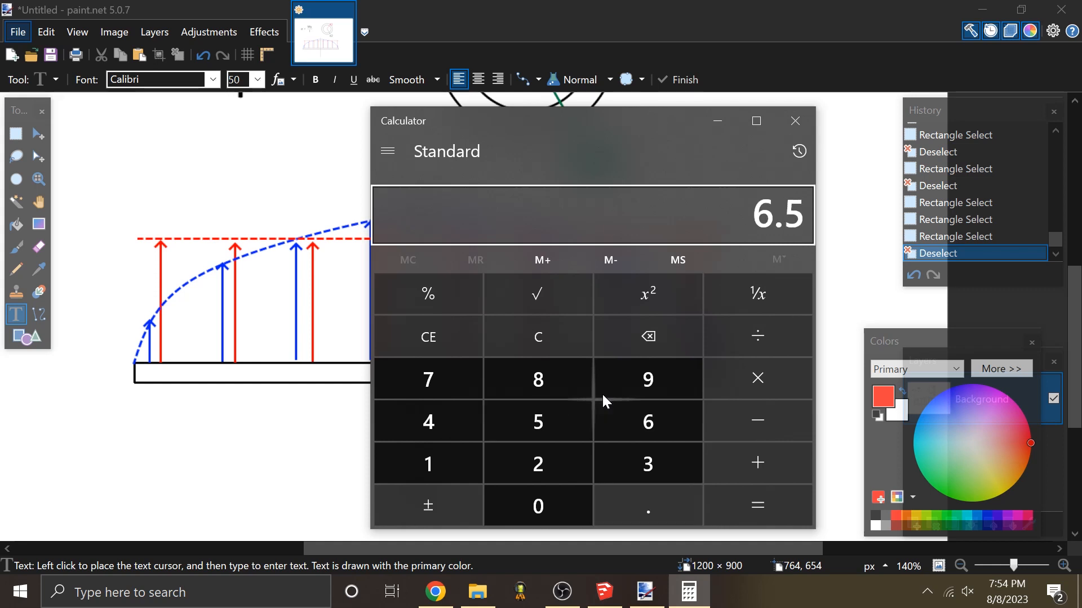
pyautogui.write('*2.')
pyautogui.write('54')
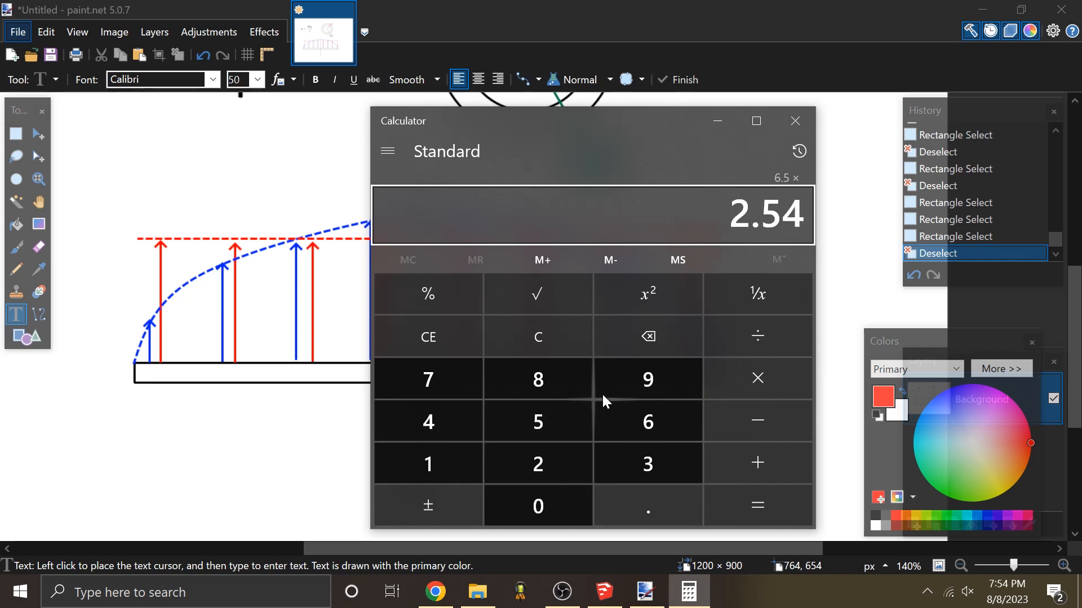
pyautogui.press('Return')
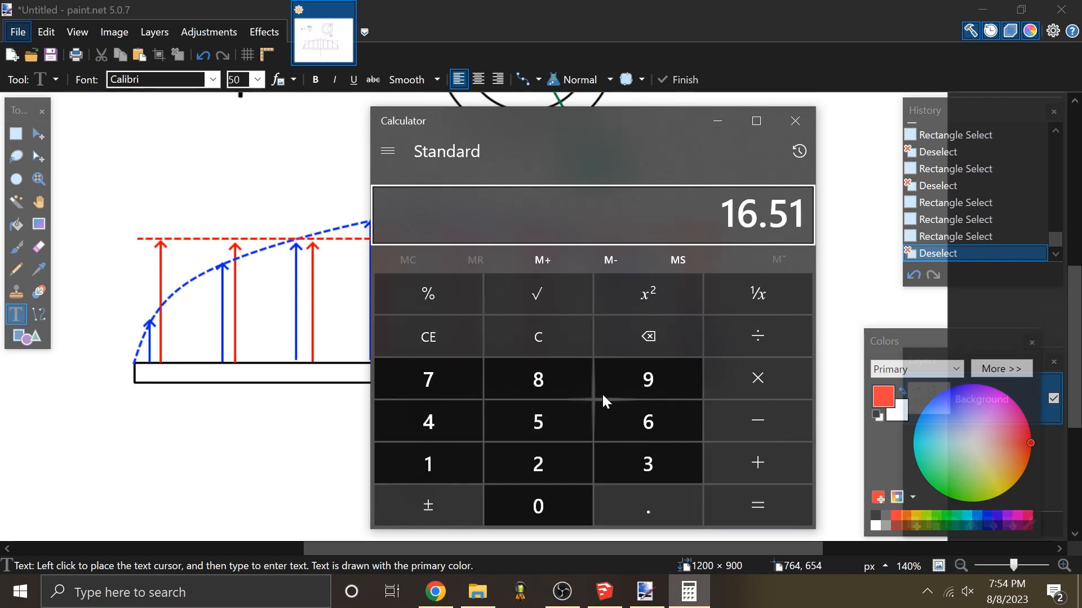
# Step: Close Calculator and write 16.5cm in black beside the lift distribution diagram
pyautogui.click(794, 119)
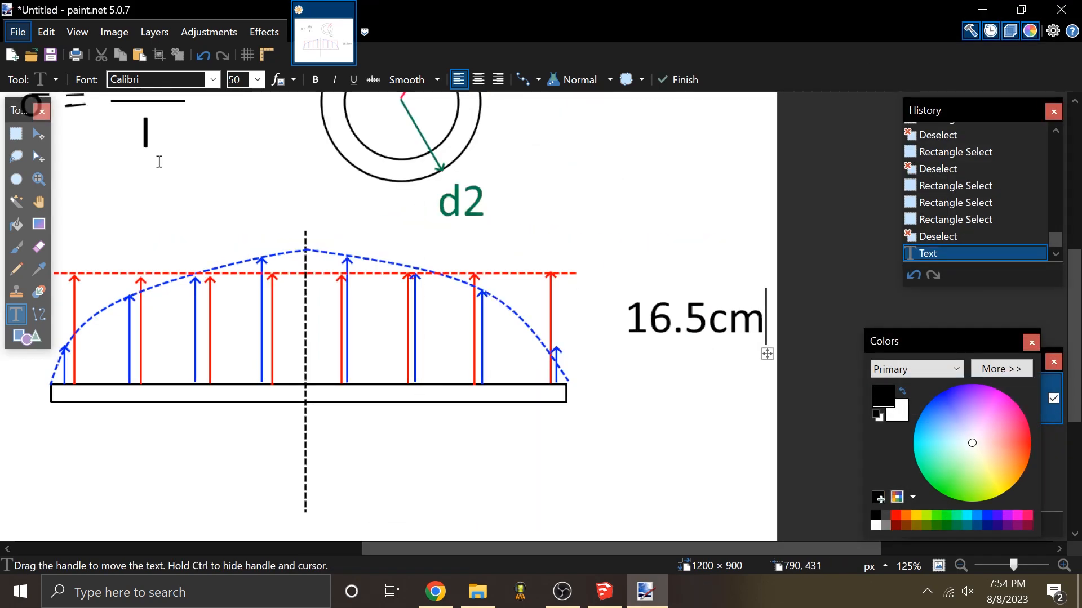
pyautogui.click(16, 134)
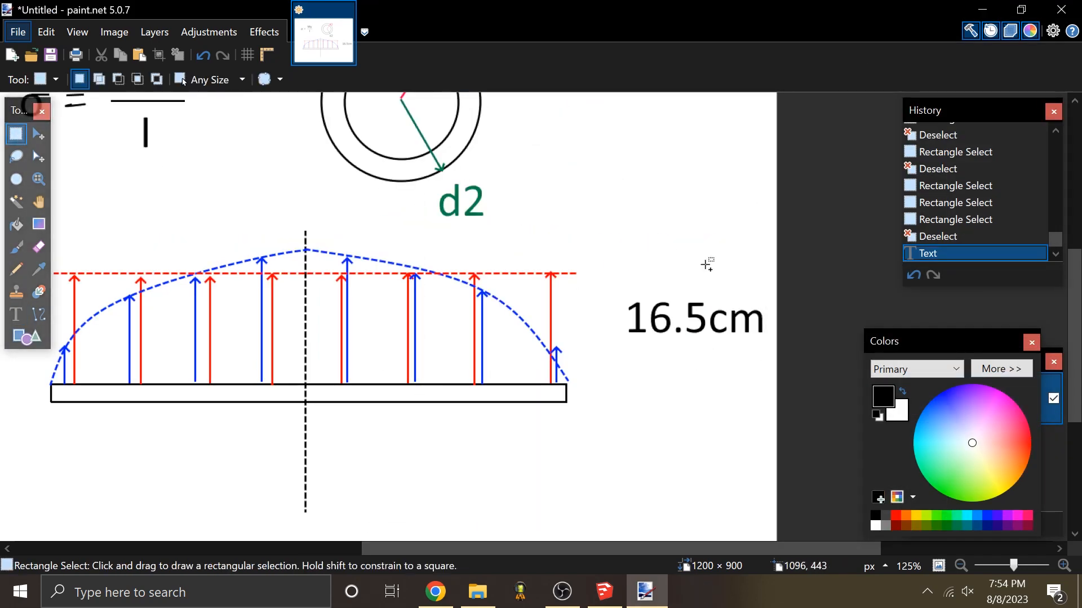
pyautogui.keyDown('ctrl'); pyautogui.scroll(1, 387, 345); pyautogui.keyUp('ctrl')
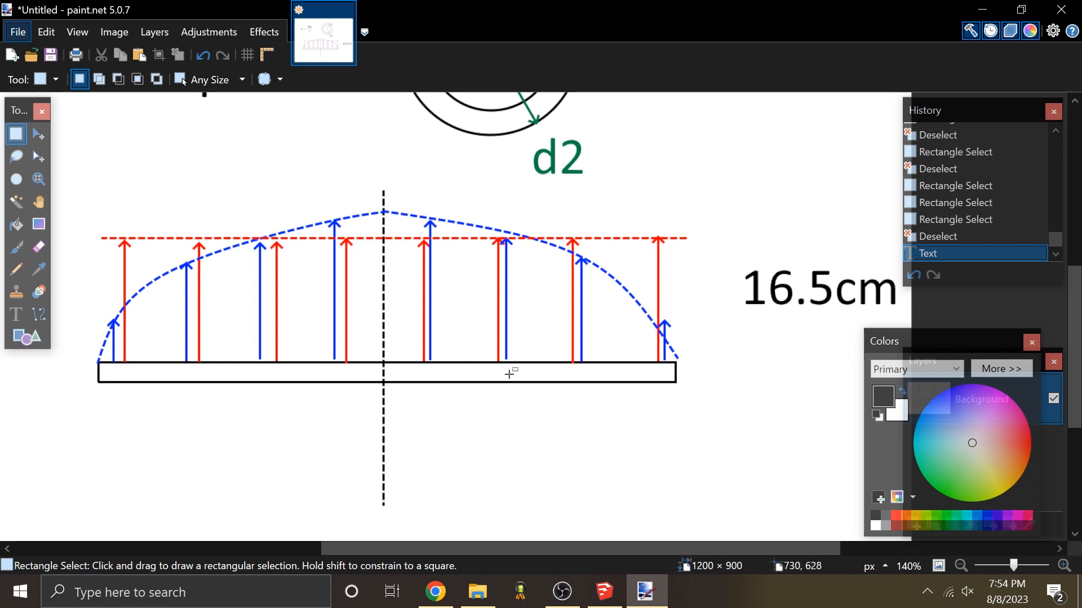
# Step: Open Calculator and multiply 1.65 by 9.81
pyautogui.click(16, 314)
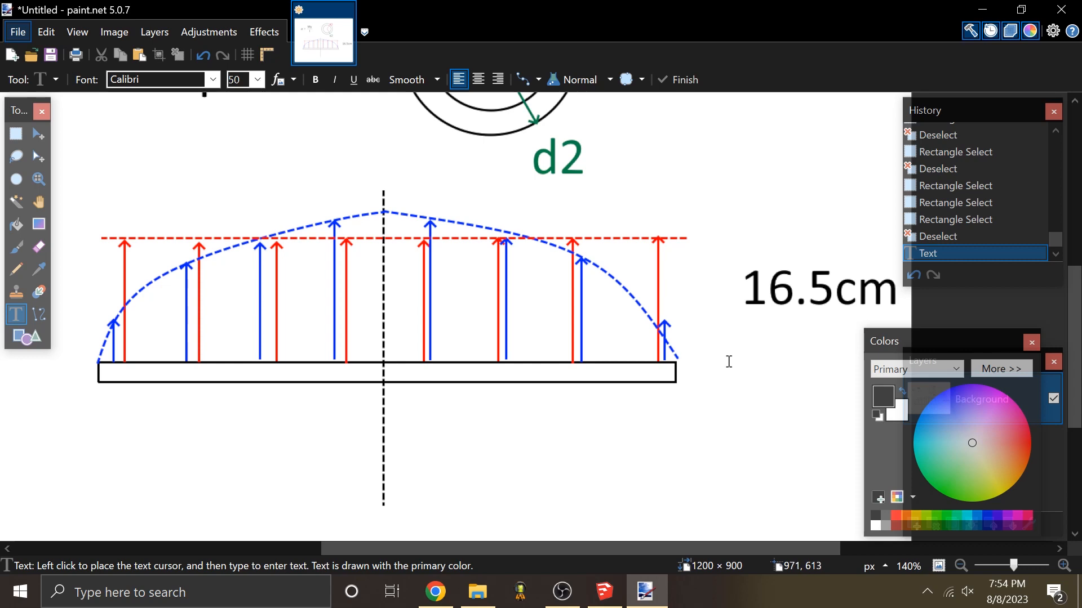
pyautogui.press('super')
pyautogui.write('calc')
pyautogui.press('Return')
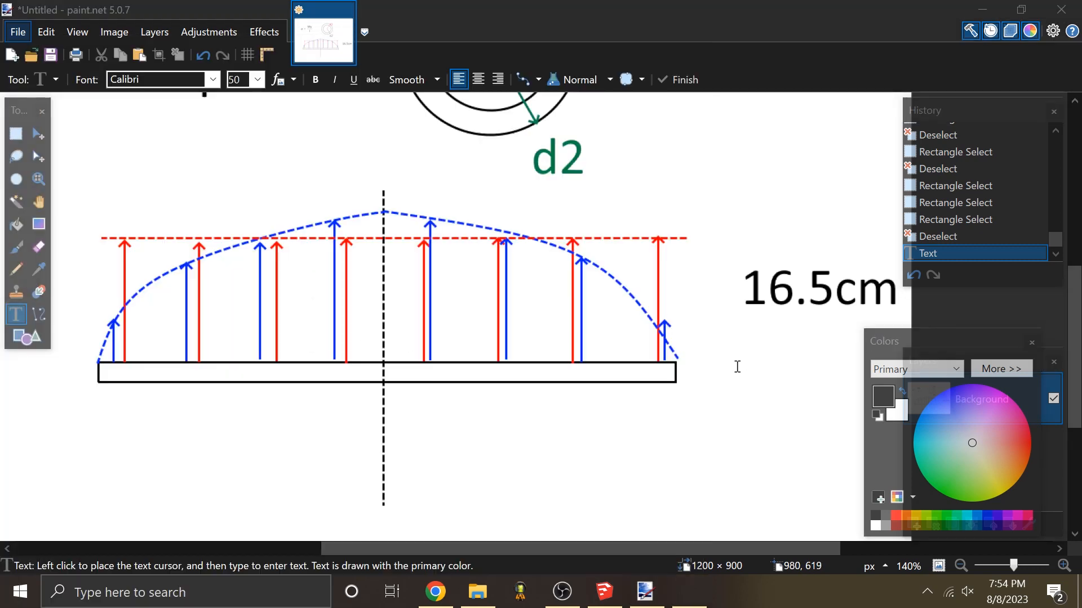
pyautogui.write('1.65')
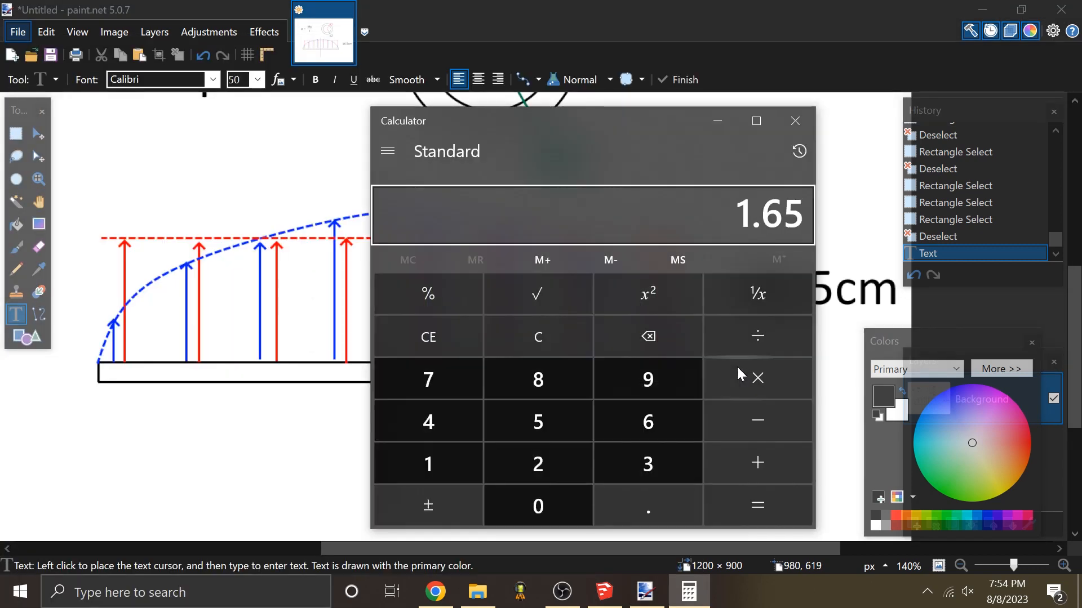
pyautogui.click(737, 367)
pyautogui.write('9.82')
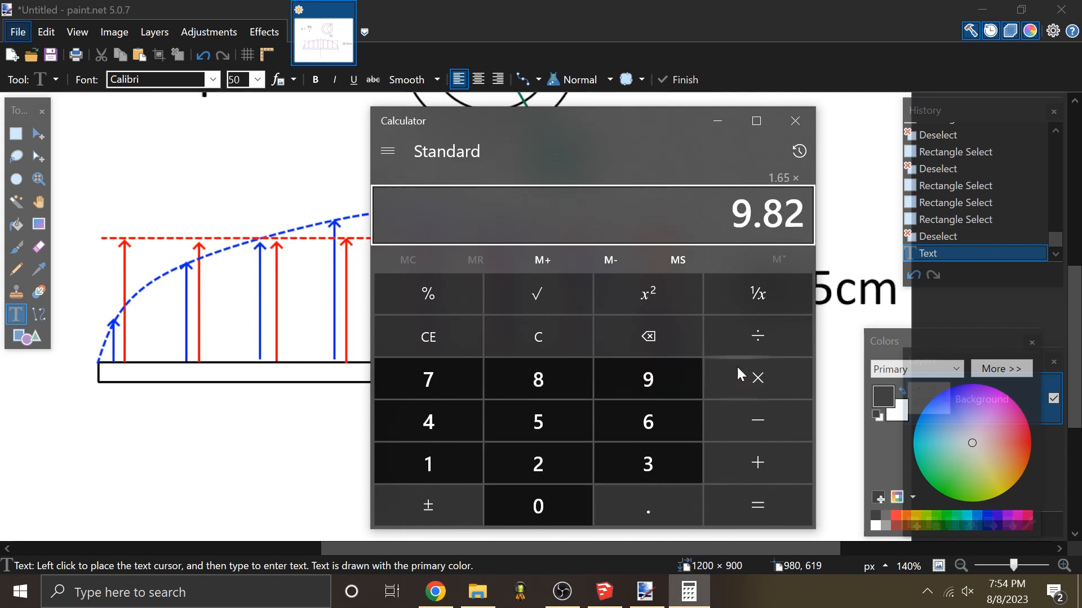
pyautogui.press('BackSpace')
pyautogui.write('1')
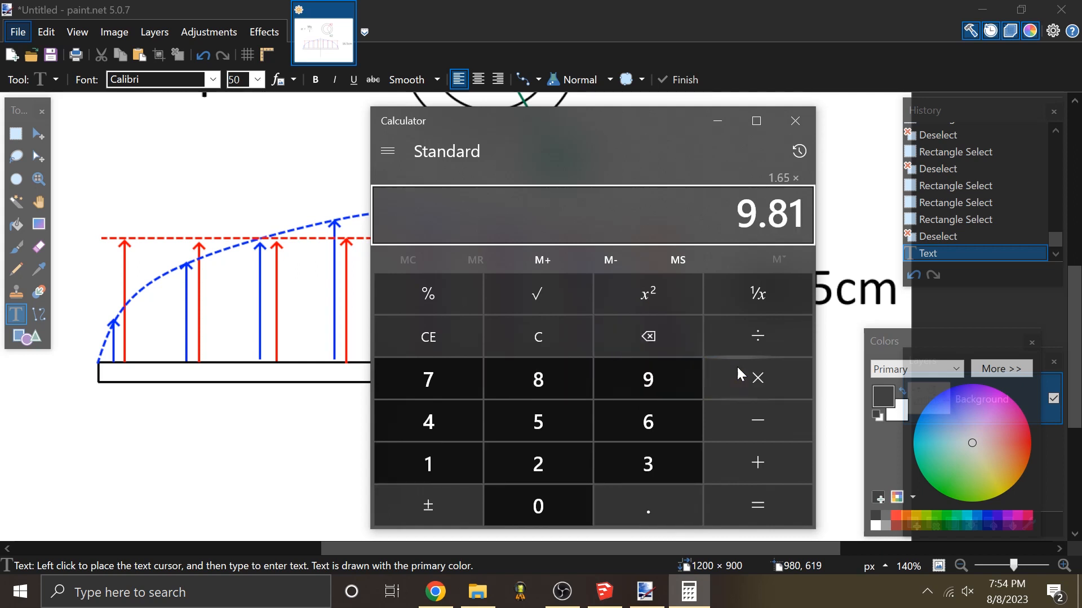
pyautogui.press('Return')
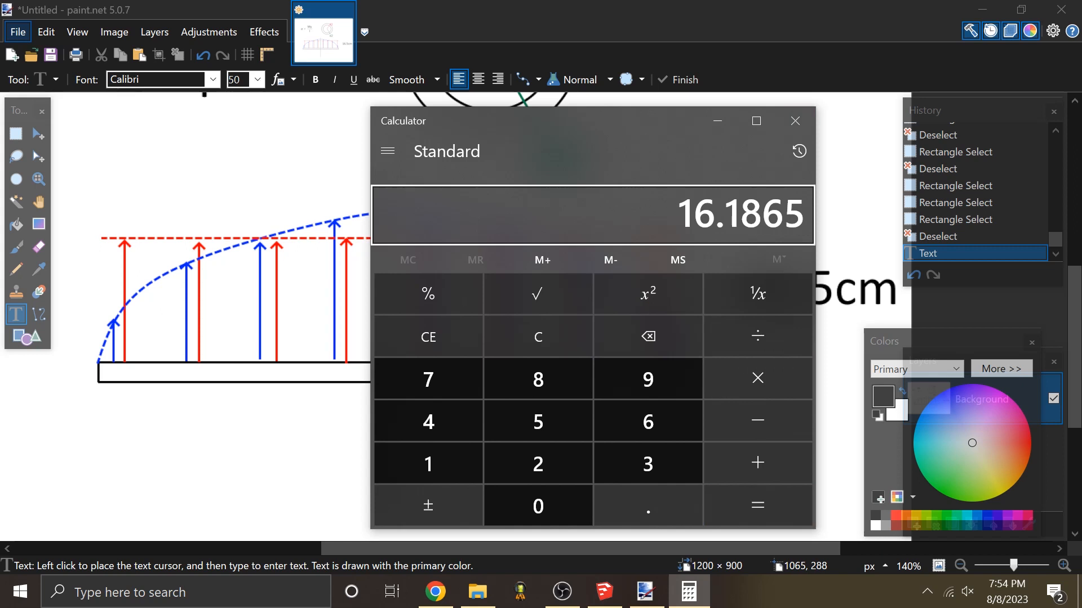
# Step: Divide the product by 2 to get the load for one wing half
pyautogui.press('/')
pyautogui.write('2')
pyautogui.press('Return')
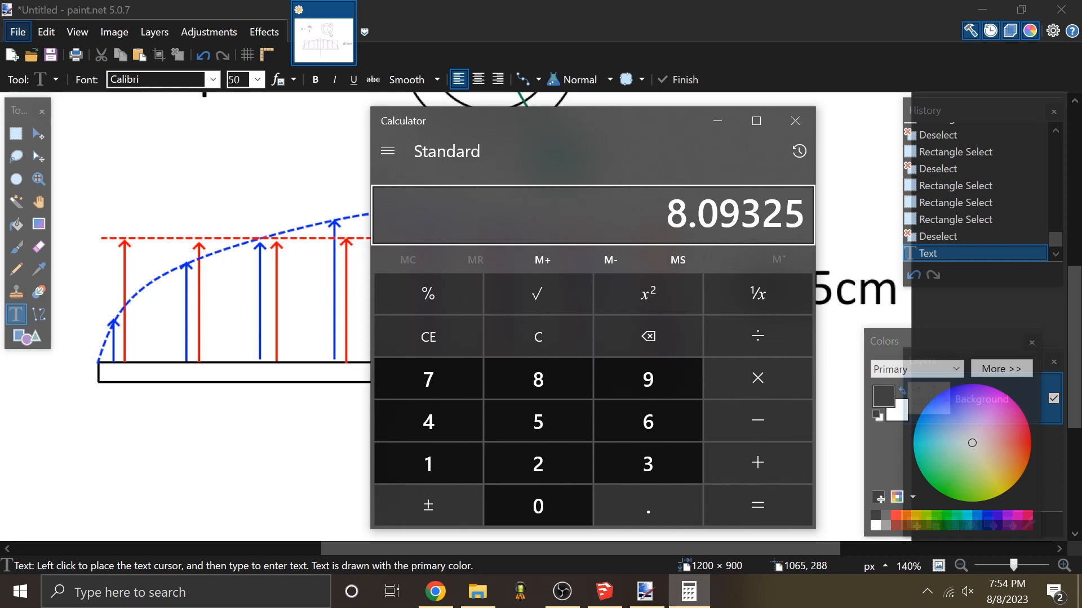
pyautogui.click(726, 114)
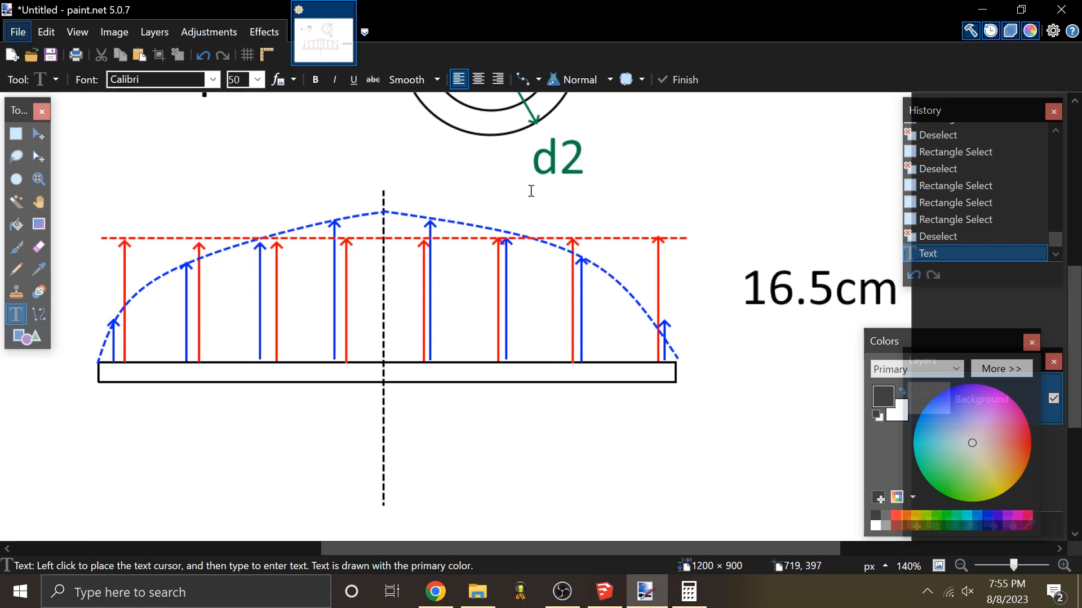
pyautogui.click(689, 590)
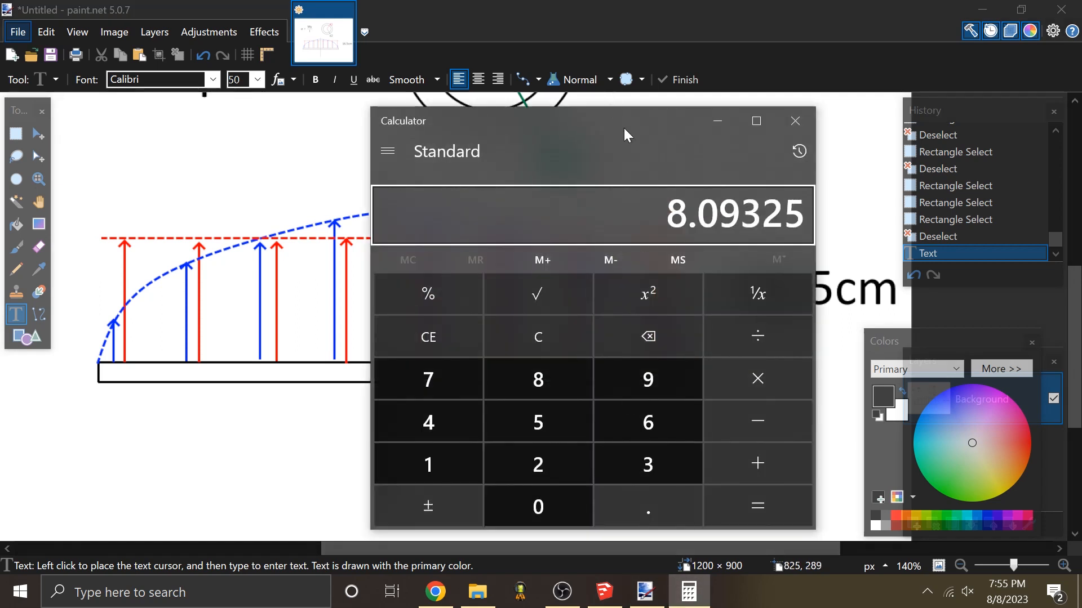
pyautogui.moveTo(623, 128); pyautogui.dragTo(557, 122)
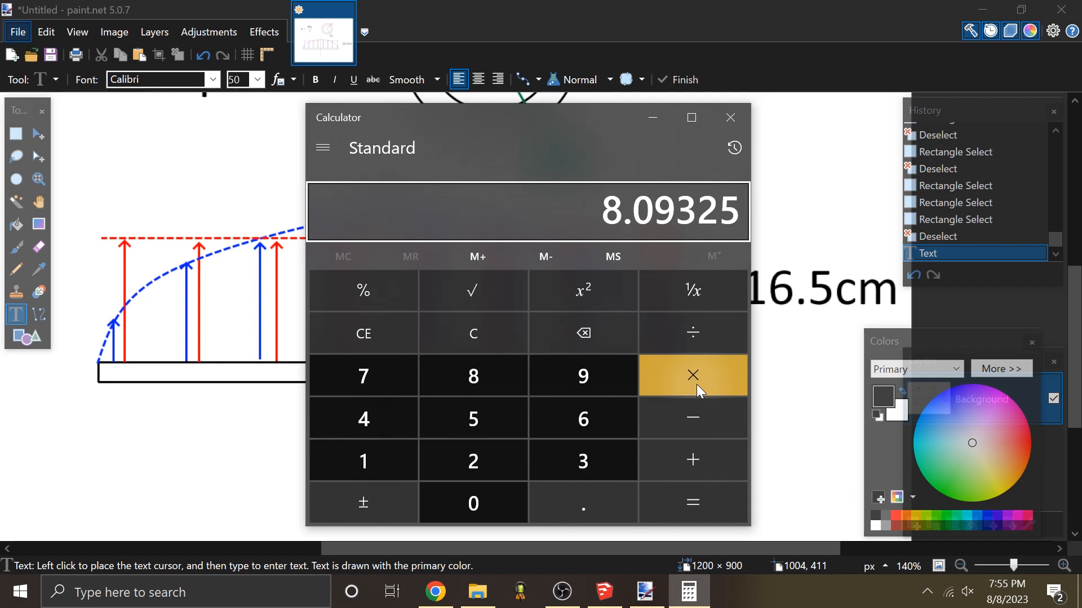
pyautogui.moveTo(498, 116)
pyautogui.mouseDown()
pyautogui.moveTo(374, 123)
pyautogui.moveTo(369, 133)
pyautogui.moveTo(945, 183)
pyautogui.mouseUp()
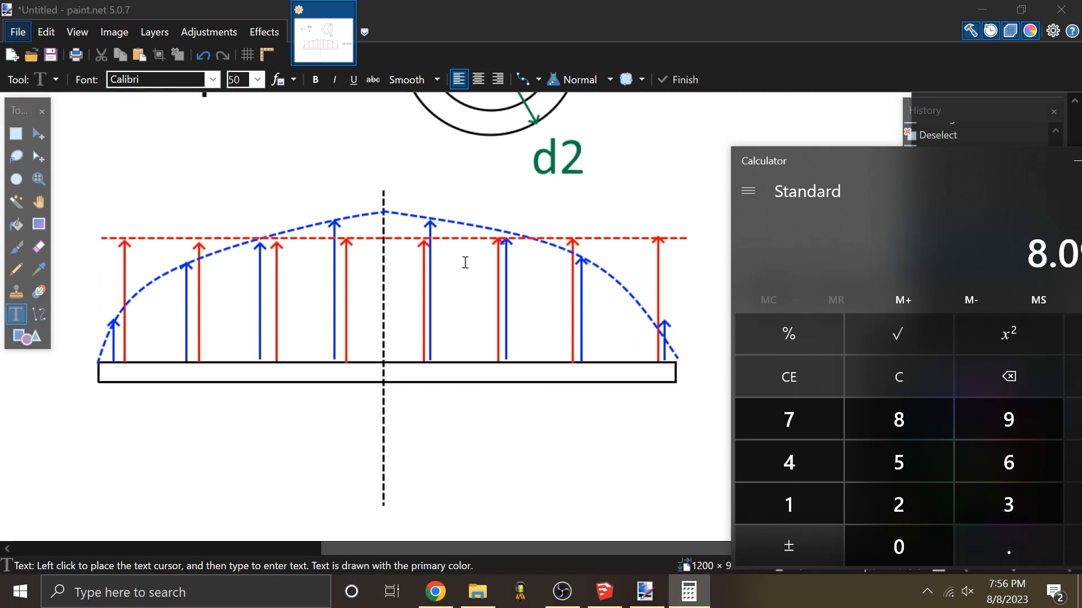
pyautogui.moveTo(868, 157)
pyautogui.mouseDown()
pyautogui.moveTo(794, 157)
pyautogui.moveTo(596, 104)
pyautogui.moveTo(838, 150)
pyautogui.mouseUp()
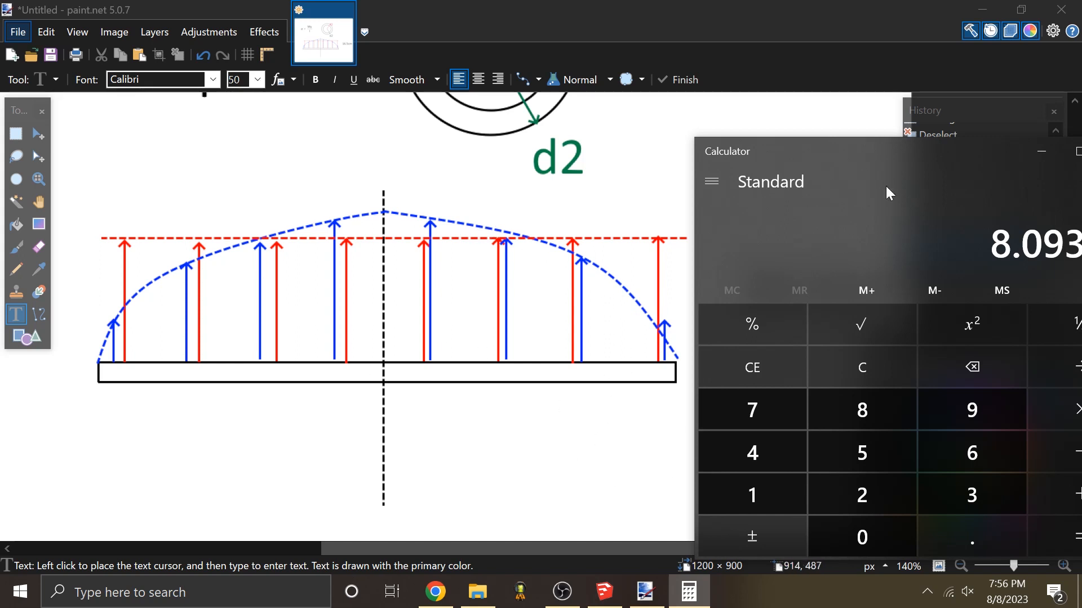
pyautogui.moveTo(834, 154); pyautogui.dragTo(429, 104)
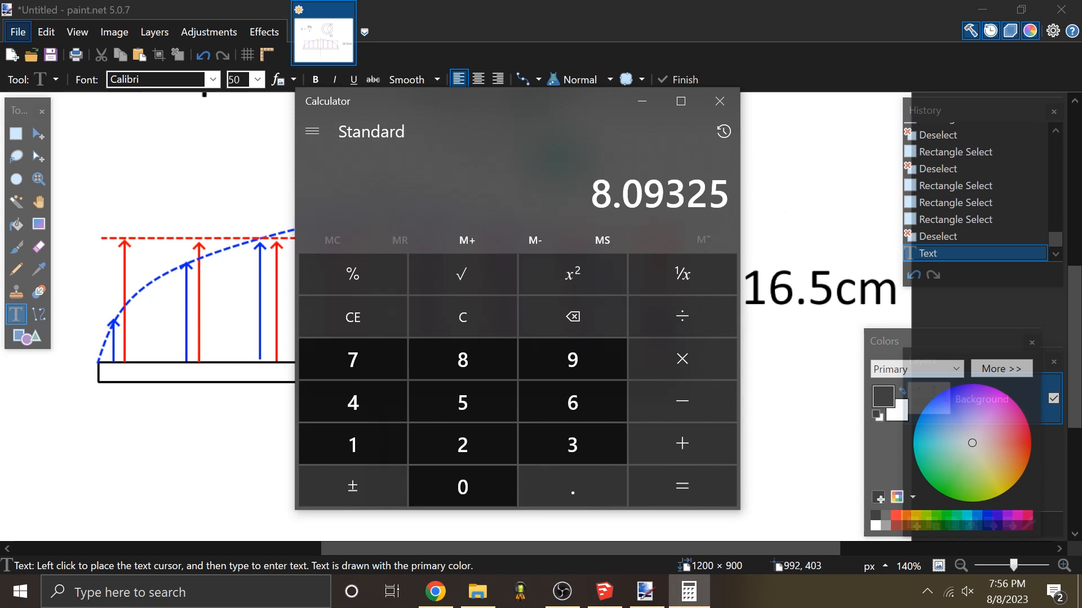
pyautogui.moveTo(520, 93)
pyautogui.mouseDown()
pyautogui.moveTo(628, 126)
pyautogui.moveTo(610, 111)
pyautogui.mouseUp()
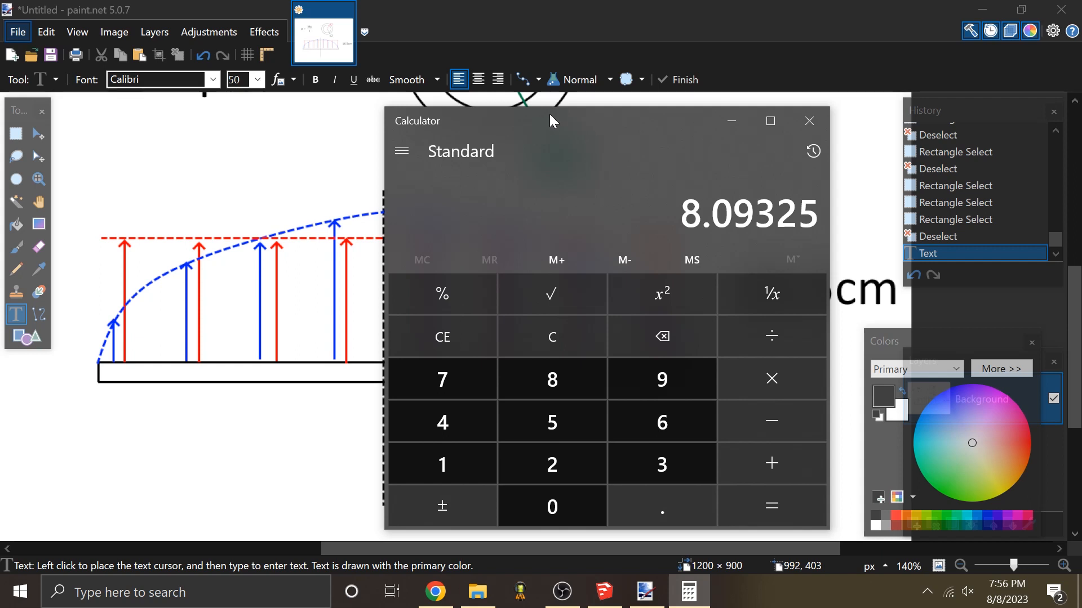
pyautogui.moveTo(550, 115); pyautogui.dragTo(485, 112)
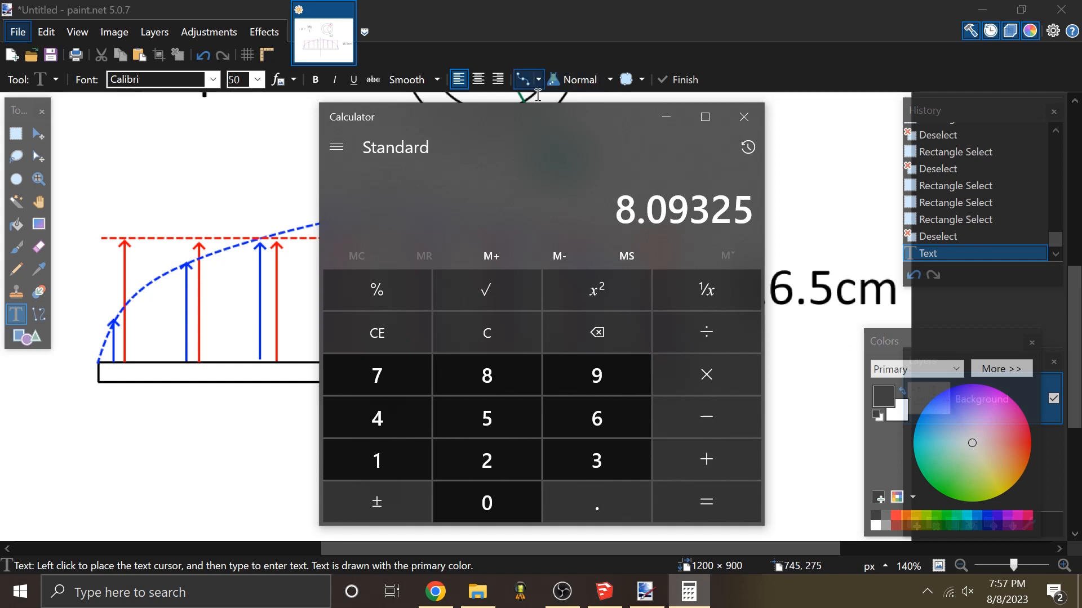
pyautogui.moveTo(511, 116); pyautogui.dragTo(620, 118)
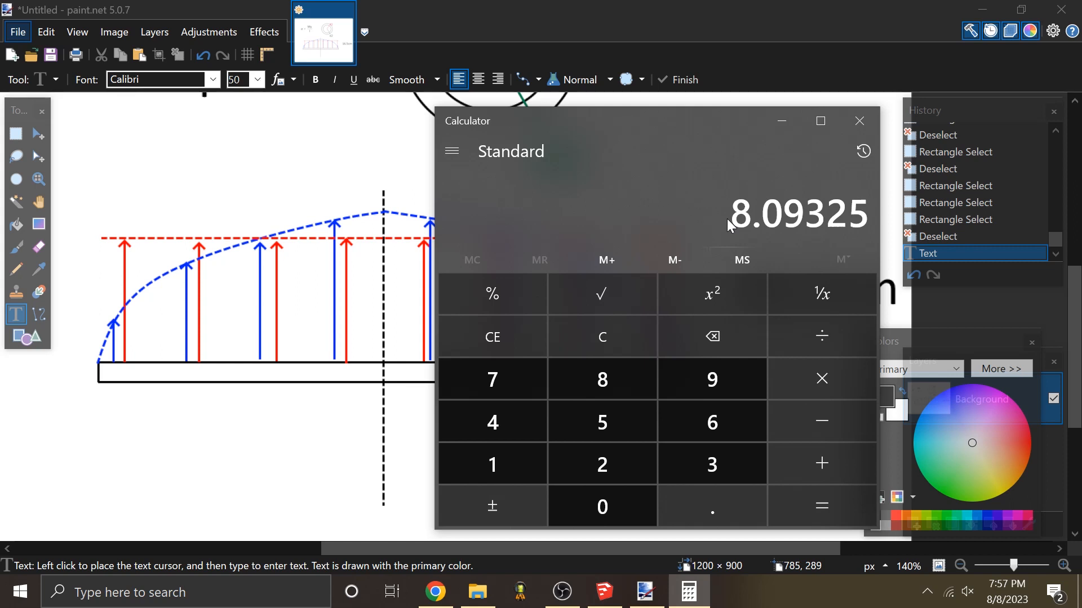
# Step: Multiply the halved load by 10 and write the rounded force as 81N beneath the 16.5cm note
pyautogui.press('*')
pyautogui.write('10')
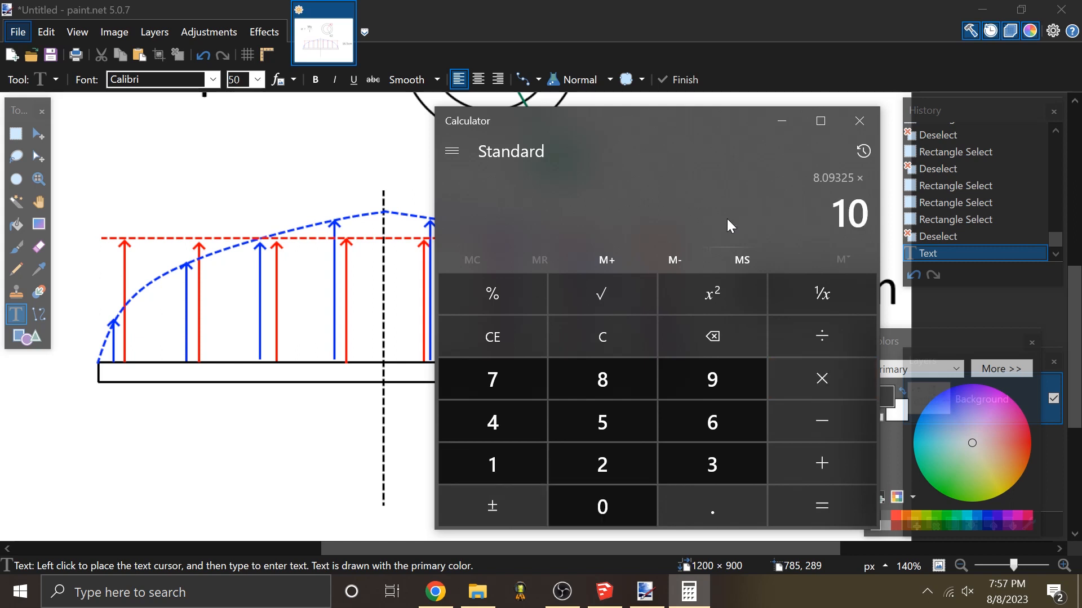
pyautogui.press('Return')
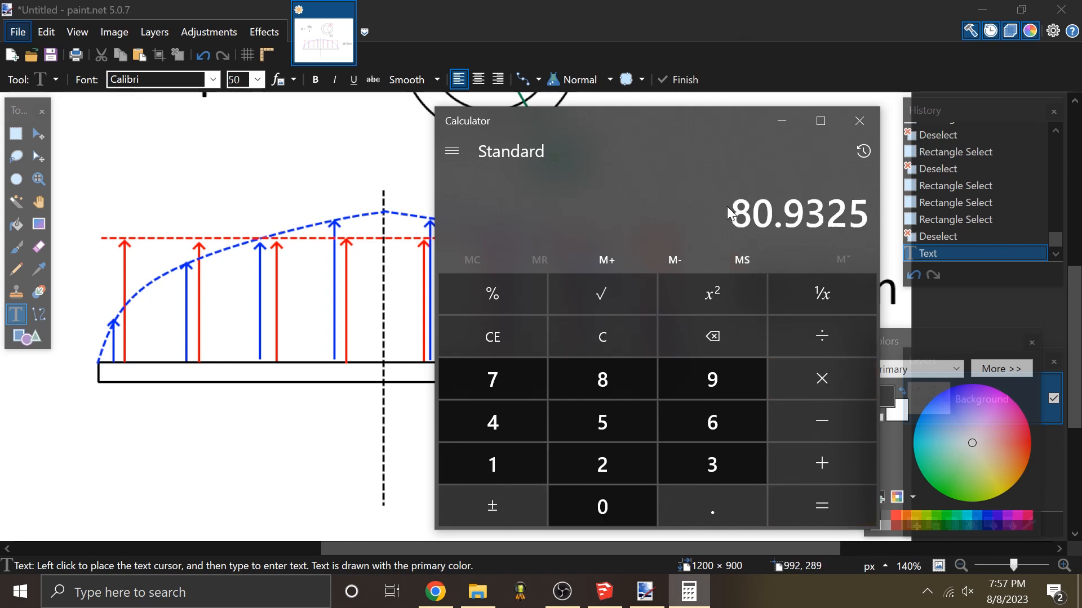
pyautogui.moveTo(731, 217); pyautogui.dragTo(875, 219)
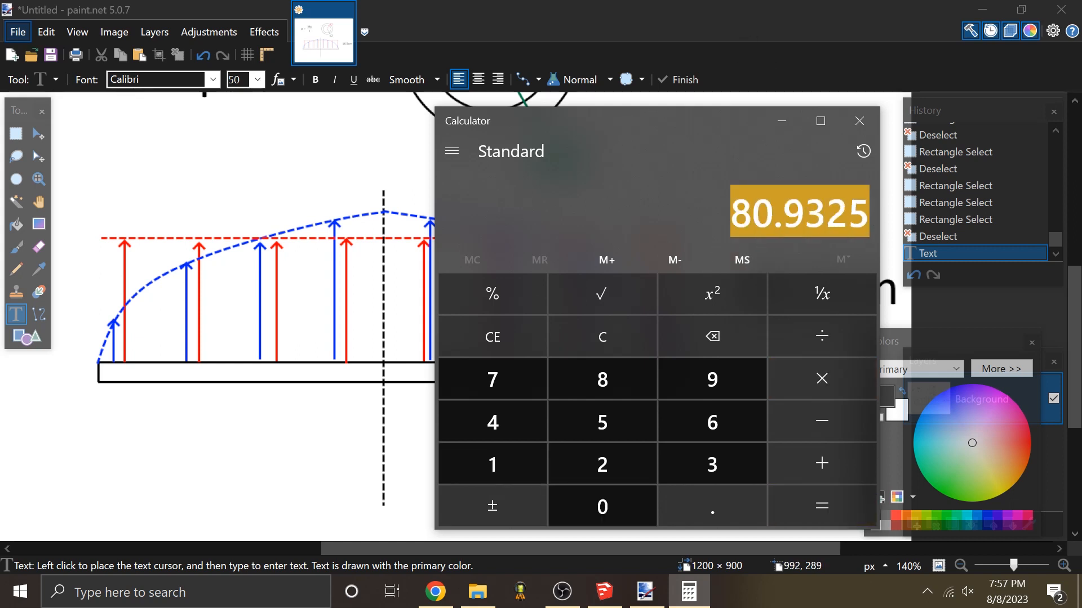
pyautogui.hotkey('ctrl', 'c')
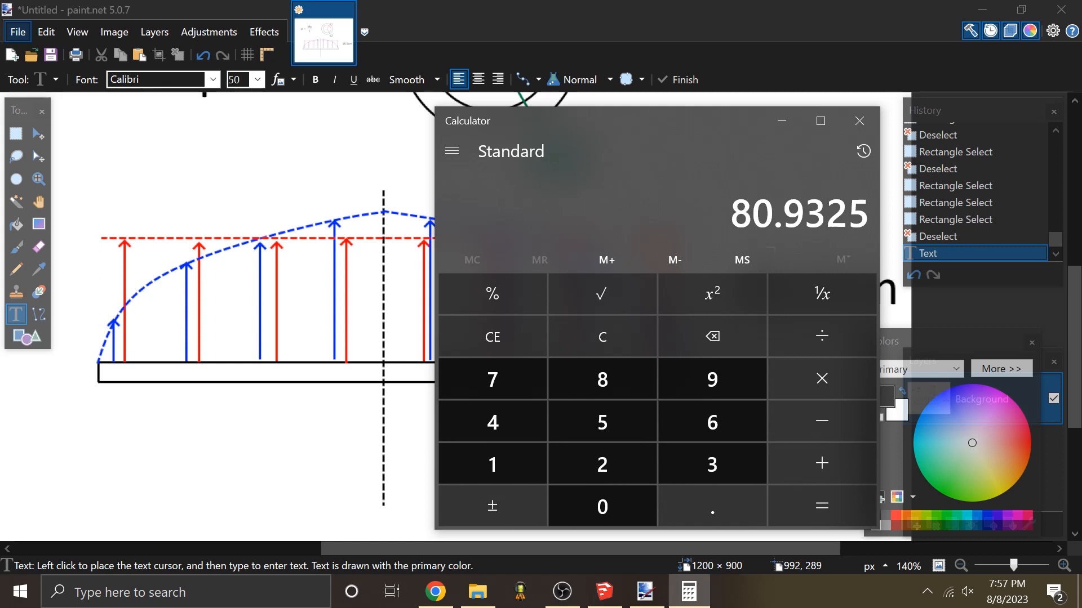
pyautogui.moveTo(666, 115); pyautogui.dragTo(678, 115)
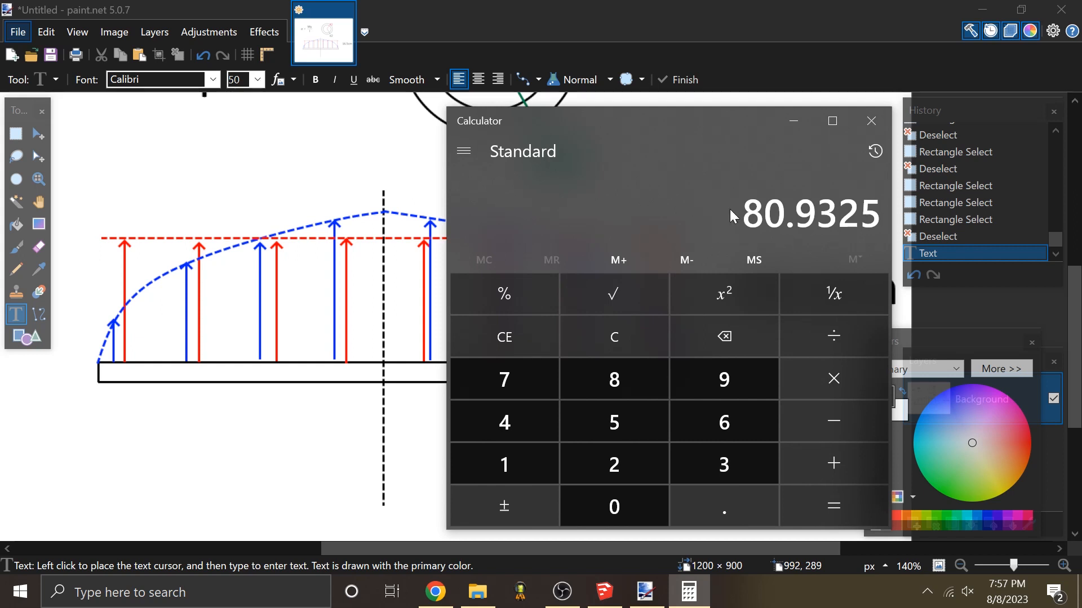
pyautogui.click(882, 123)
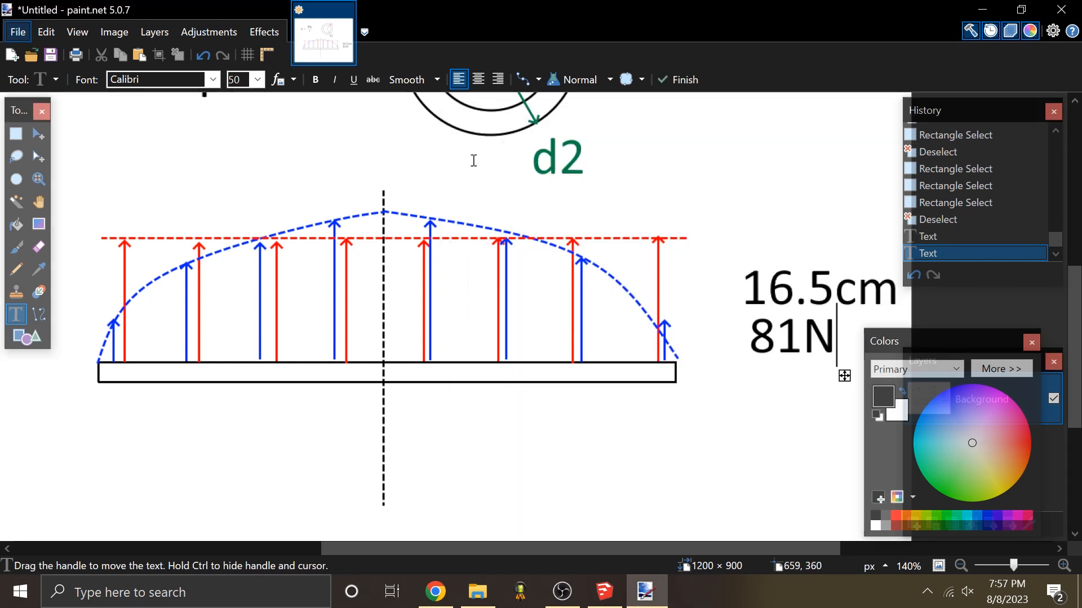
# Step: Use Calculator to work out the bending moment from the 81 N force and the 16.5 cm arm, and close it
pyautogui.keyDown('ctrl'); pyautogui.scroll(-1, 315, 281); pyautogui.keyUp('ctrl')
pyautogui.keyDown('ctrl'); pyautogui.scroll(2, 751, 317); pyautogui.keyUp('ctrl')
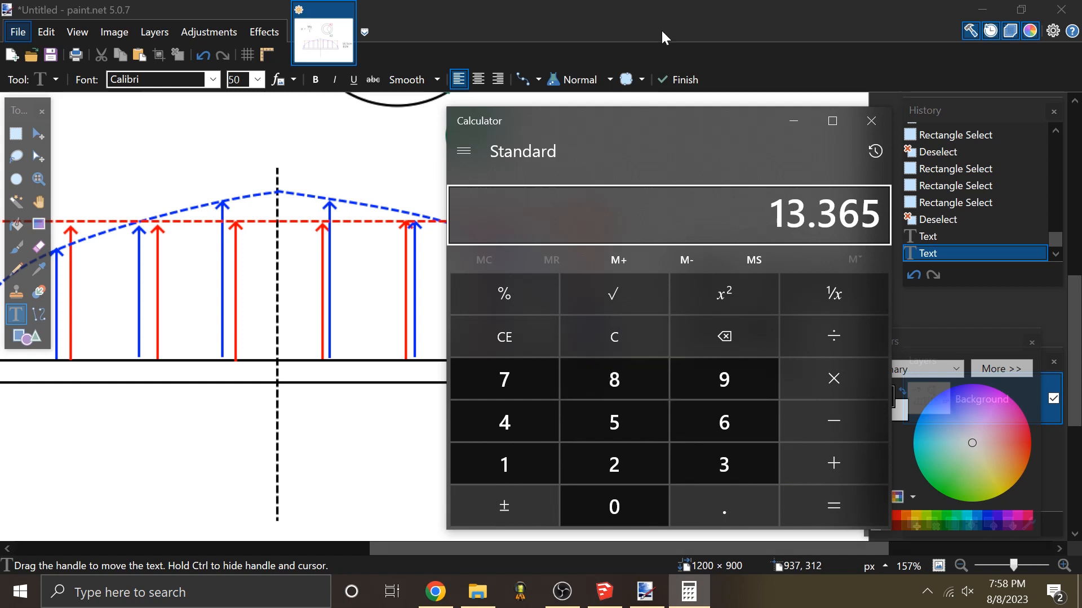
pyautogui.click(873, 122)
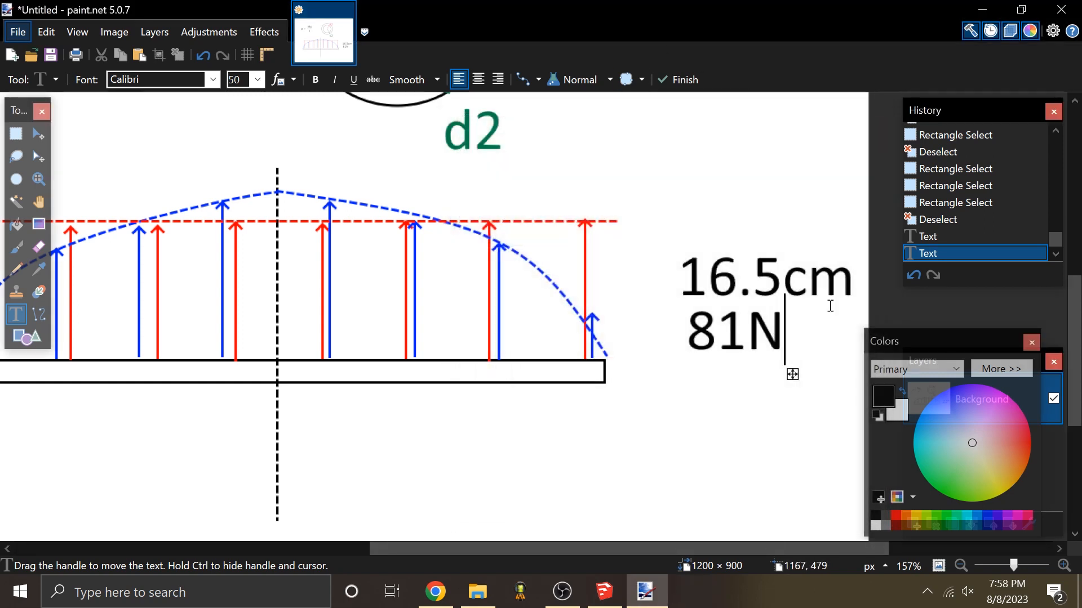
# Step: Write 13.37N*m = M below the force and distance notes
pyautogui.click(663, 435)
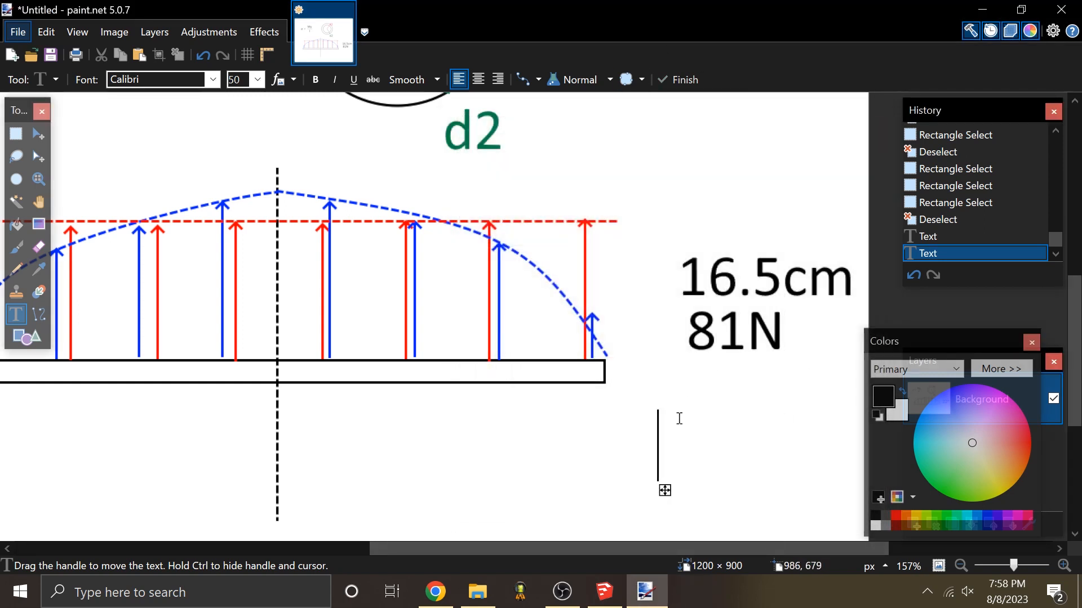
pyautogui.moveTo(665, 491); pyautogui.dragTo(666, 468)
pyautogui.keyDown('ctrl'); pyautogui.scroll(-3, 244, 137); pyautogui.keyUp('ctrl')
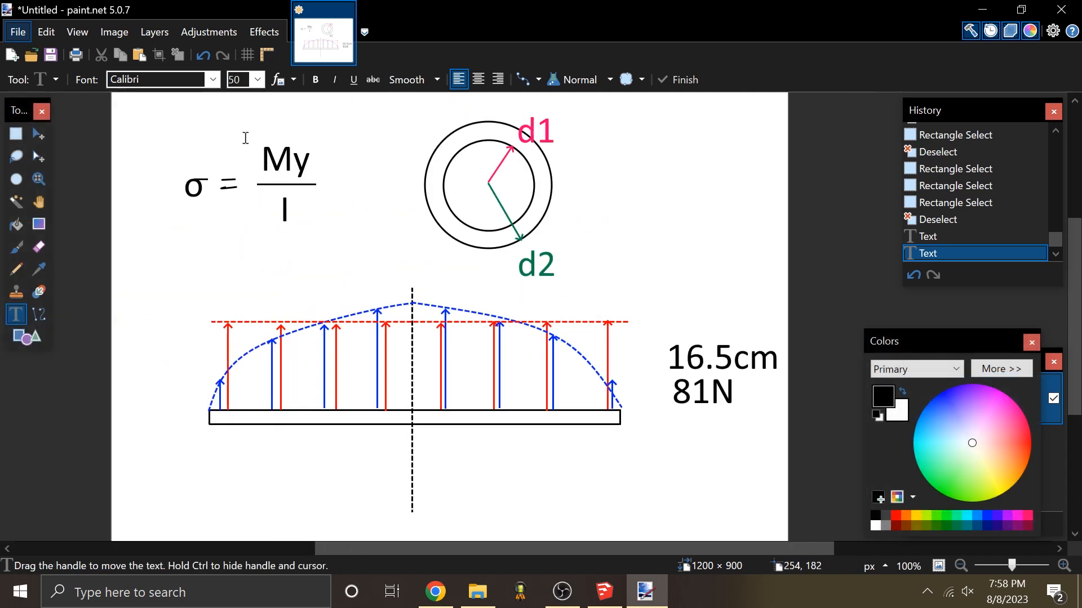
pyautogui.keyDown('ctrl'); pyautogui.scroll(5, 329, 164); pyautogui.keyUp('ctrl')
pyautogui.keyDown('ctrl'); pyautogui.scroll(-6, 197, 181); pyautogui.keyUp('ctrl')
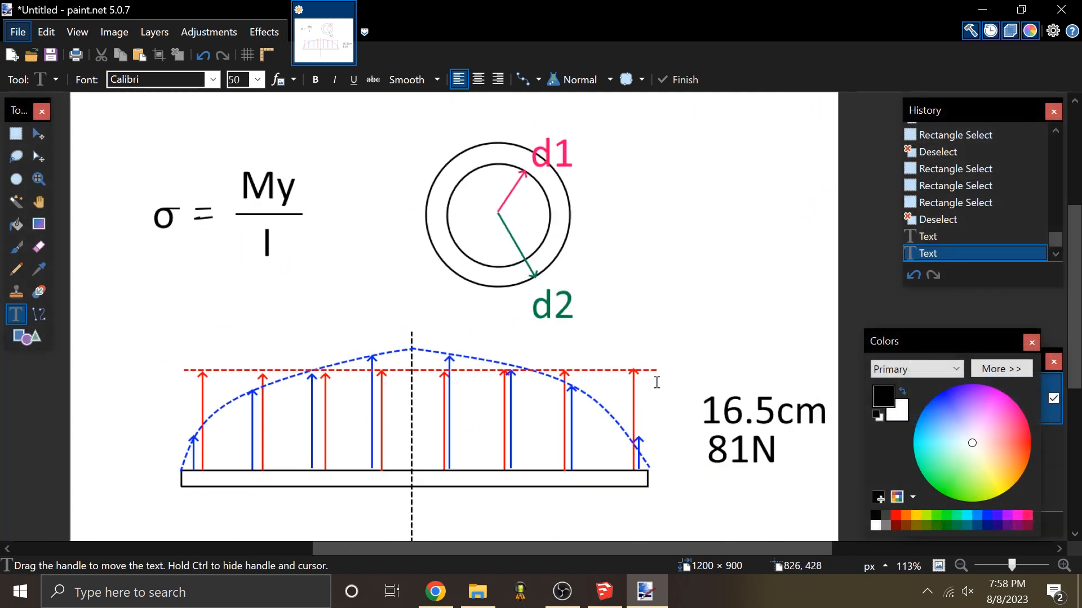
pyautogui.keyDown('ctrl'); pyautogui.scroll(3, 714, 447); pyautogui.keyUp('ctrl')
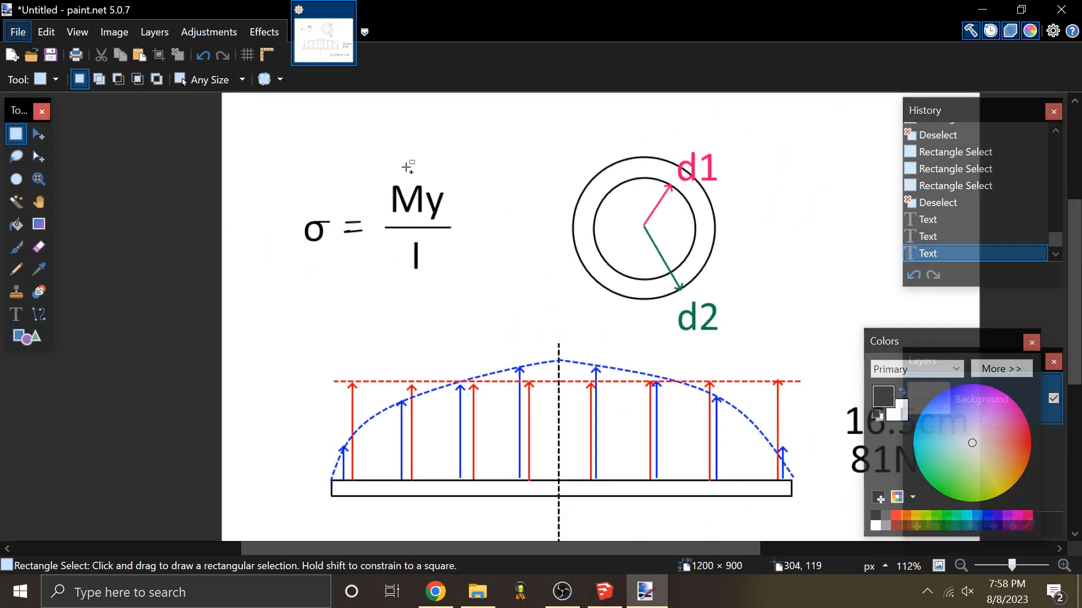
# Step: Mark the σ symbol in the bending stress formula with rectangular selections, clearing the earlier ones and leaving the last one active
pyautogui.keyDown('ctrl'); pyautogui.scroll(5, 341, 215); pyautogui.keyUp('ctrl')
pyautogui.moveTo(257, 213); pyautogui.dragTo(328, 273)
pyautogui.click(394, 287)
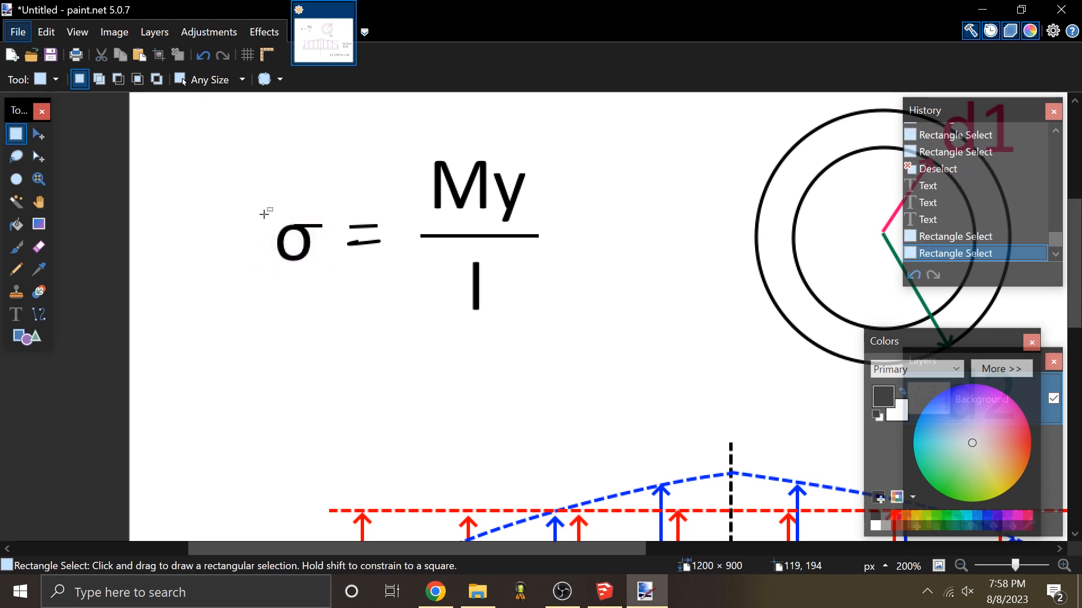
pyautogui.moveTo(264, 210); pyautogui.dragTo(337, 272)
pyautogui.click(372, 287)
pyautogui.keyDown('ctrl'); pyautogui.scroll(-3, 251, 223); pyautogui.keyUp('ctrl')
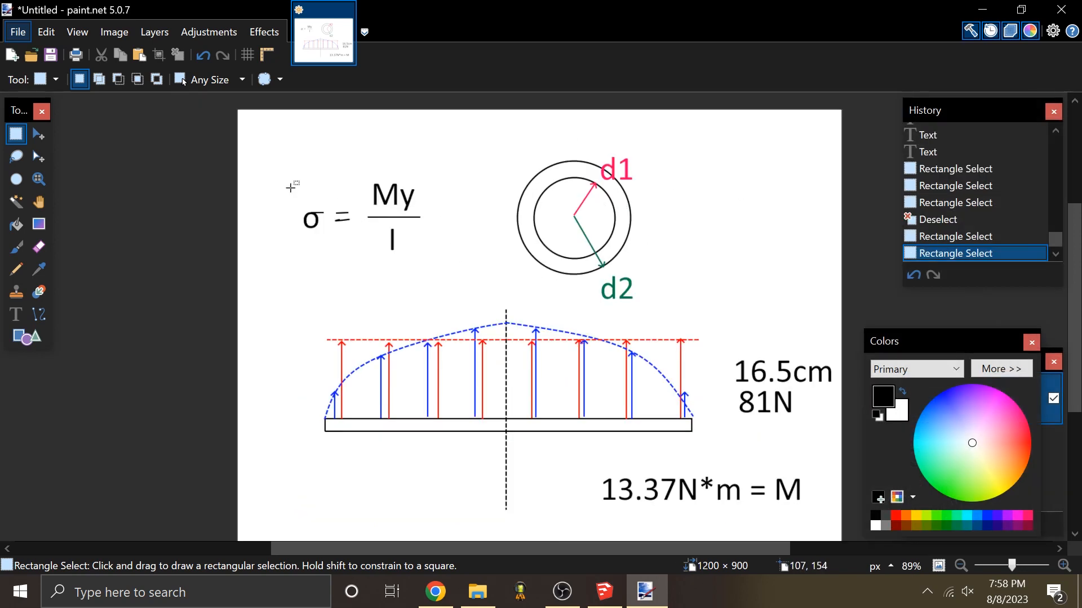
pyautogui.keyDown('ctrl'); pyautogui.scroll(3, 292, 180); pyautogui.keyUp('ctrl')
pyautogui.moveTo(294, 222); pyautogui.dragTo(348, 268)
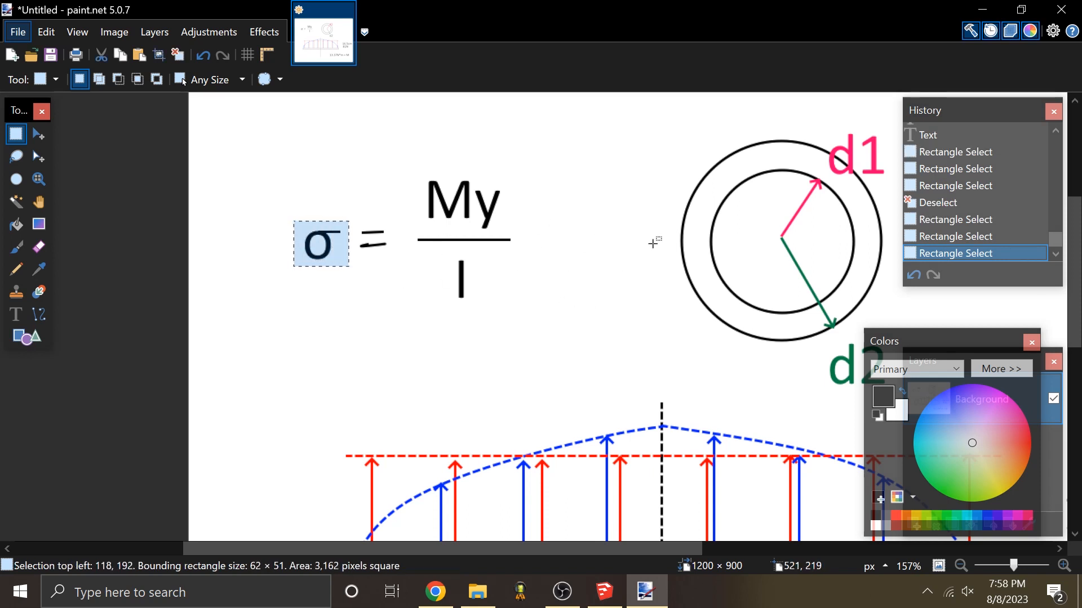
pyautogui.keyDown('ctrl'); pyautogui.scroll(-2, 560, 234); pyautogui.keyUp('ctrl')
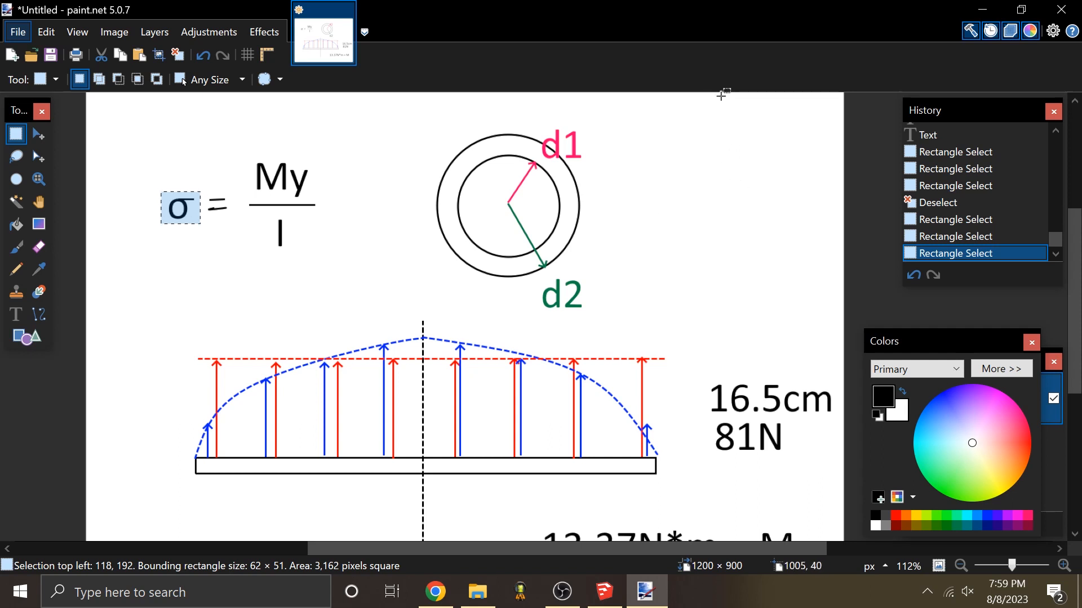
pyautogui.moveTo(180, 200); pyautogui.dragTo(196, 217, button='middle')
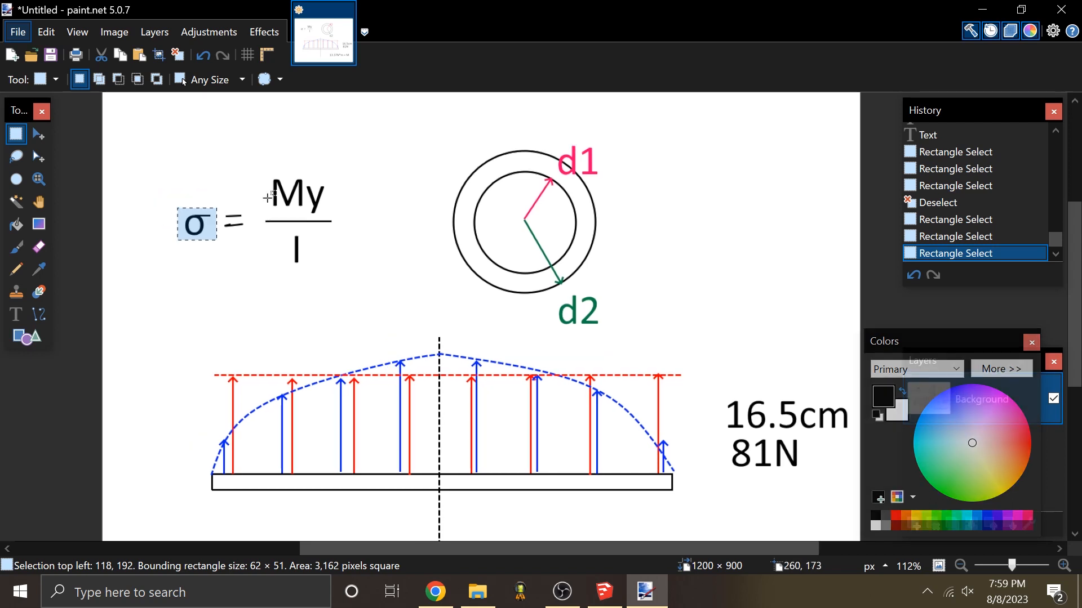
pyautogui.keyDown('ctrl'); pyautogui.scroll(2, 195, 209); pyautogui.keyUp('ctrl')
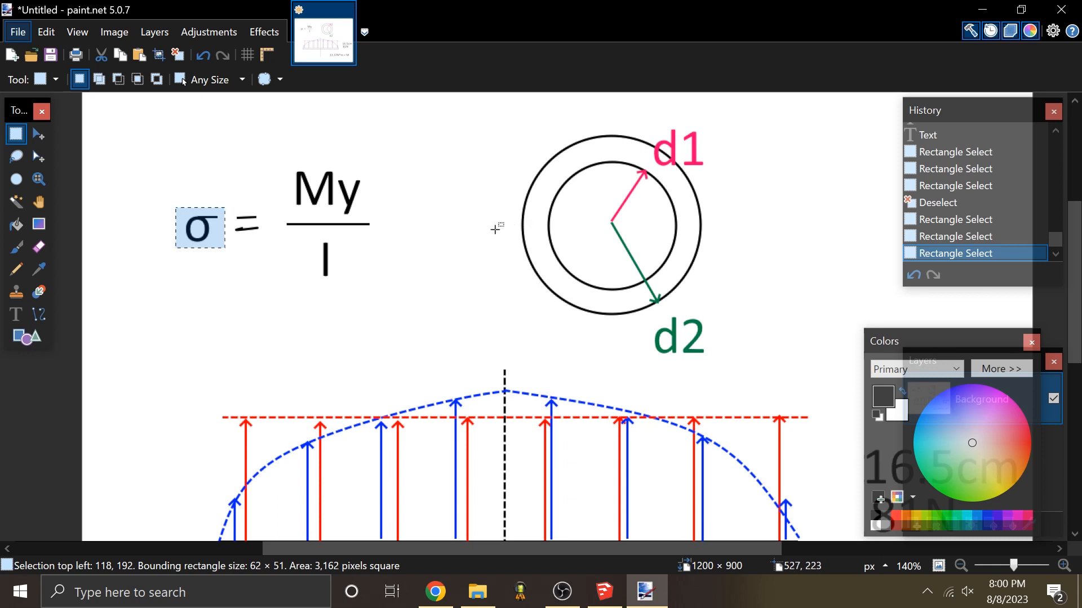
pyautogui.keyDown('ctrl'); pyautogui.scroll(-1, 316, 205); pyautogui.keyUp('ctrl')
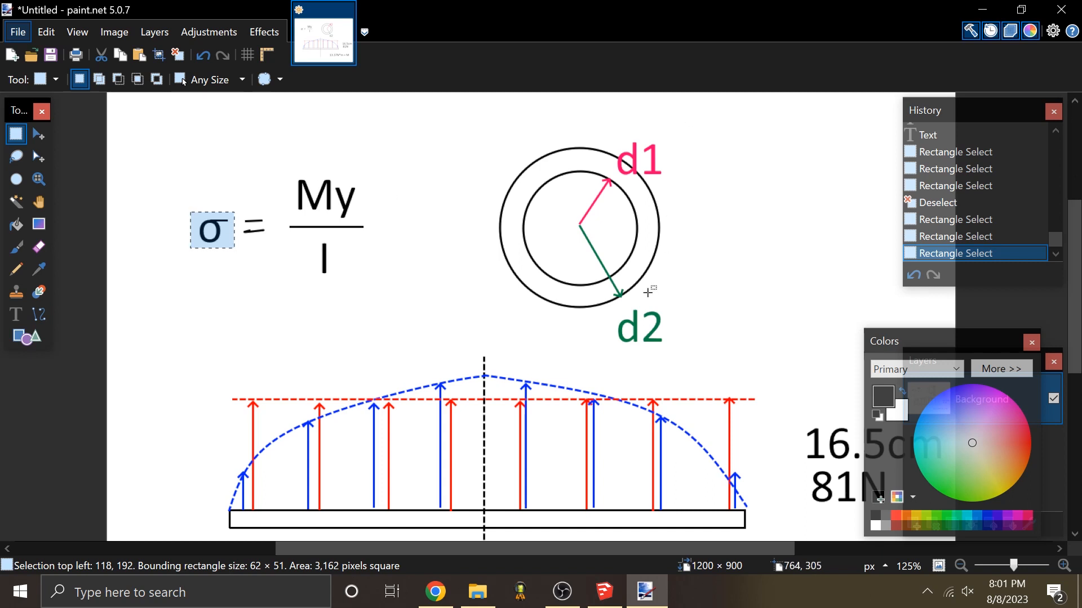
pyautogui.keyDown('ctrl'); pyautogui.scroll(2, 515, 352); pyautogui.keyUp('ctrl')
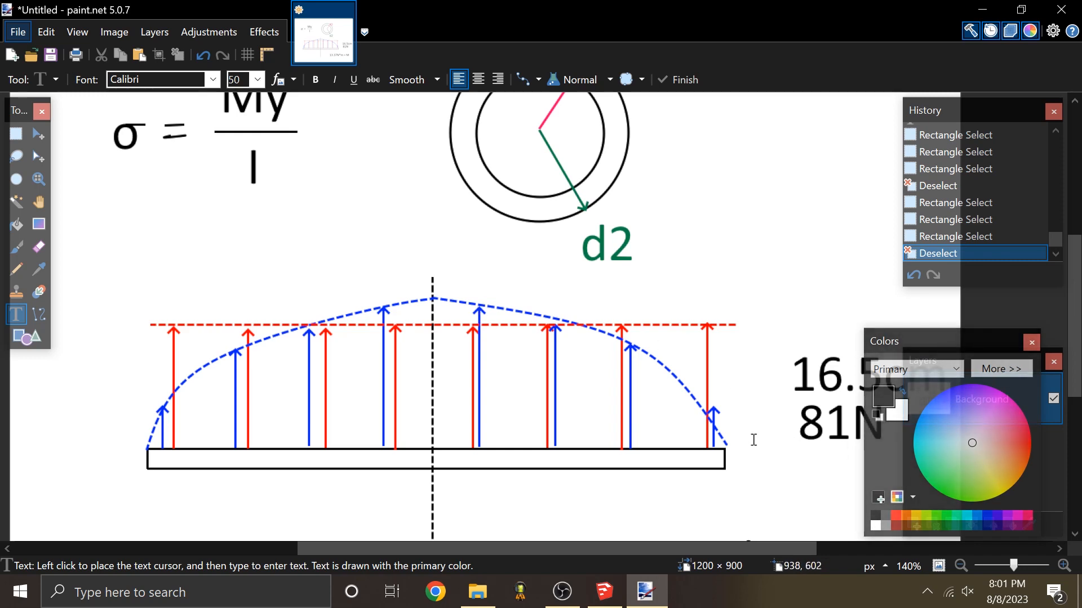
pyautogui.hotkey('alt', 'Tab')
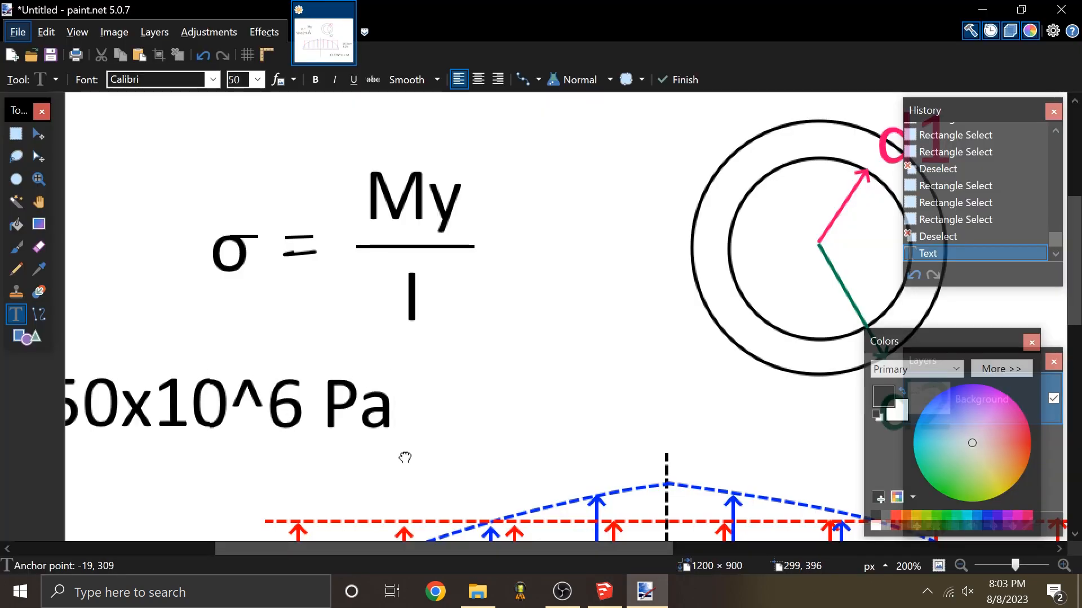
# Step: Move the 50x10^6 Pa note from beneath the stress formula to the space above it
pyautogui.moveTo(404, 454)
pyautogui.mouseDown()
pyautogui.moveTo(437, 455)
pyautogui.moveTo(422, 170)
pyautogui.moveTo(439, 167)
pyautogui.mouseUp()
pyautogui.scroll(-4, 344, 357)
pyautogui.keyDown('ctrl'); pyautogui.scroll(-3, 387, 398); pyautogui.keyUp('ctrl')
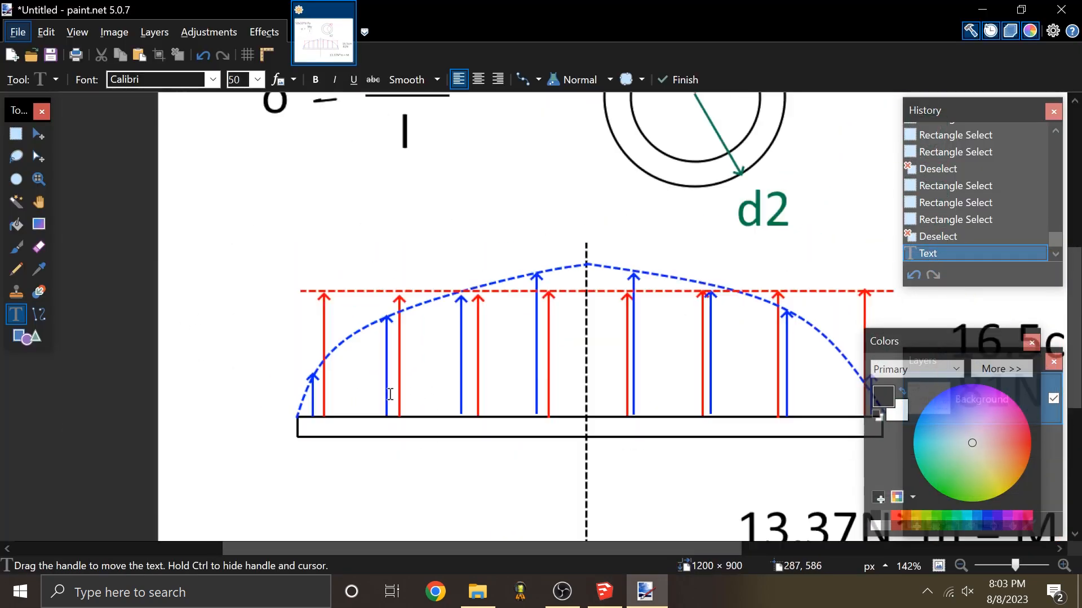
# Step: Mark the I in the stress formula's denominator with a rectangular selection of about 70 × 68 px
pyautogui.press('s')
pyautogui.keyDown('ctrl'); pyautogui.scroll(-3, 261, 182); pyautogui.keyUp('ctrl')
pyautogui.keyDown('ctrl'); pyautogui.scroll(4, 308, 264); pyautogui.keyUp('ctrl')
pyautogui.moveTo(275, 244); pyautogui.dragTo(330, 297)
pyautogui.keyDown('ctrl'); pyautogui.scroll(-4, 240, 323); pyautogui.keyUp('ctrl')
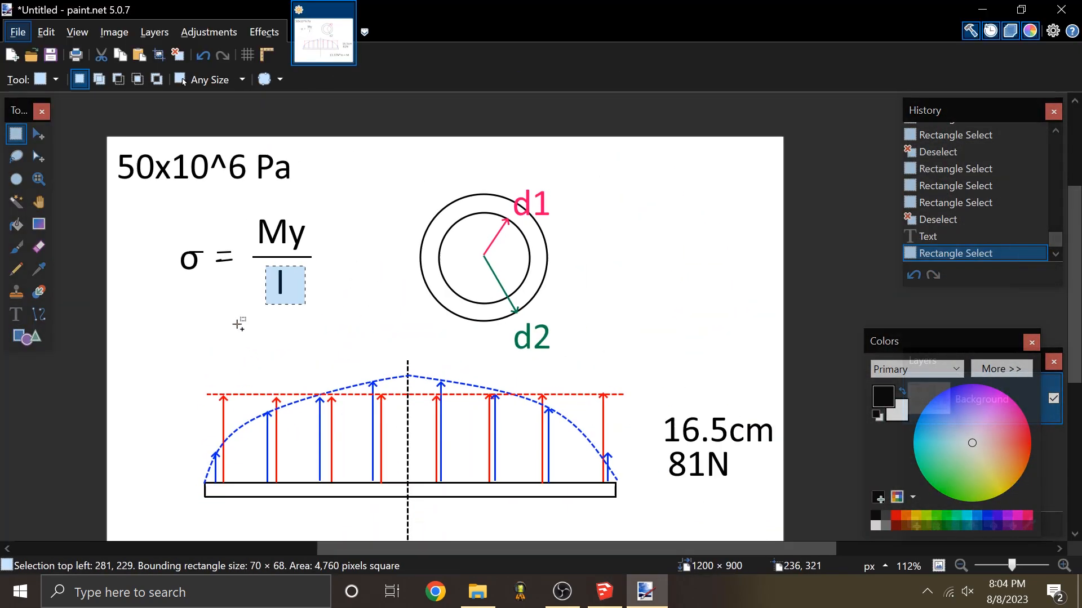
pyautogui.keyDown('ctrl'); pyautogui.scroll(5, 499, 253); pyautogui.keyUp('ctrl')
pyautogui.keyDown('ctrl'); pyautogui.scroll(-1, 700, 247); pyautogui.keyUp('ctrl')
pyautogui.keyDown('ctrl'); pyautogui.scroll(-1, 701, 248); pyautogui.keyUp('ctrl')
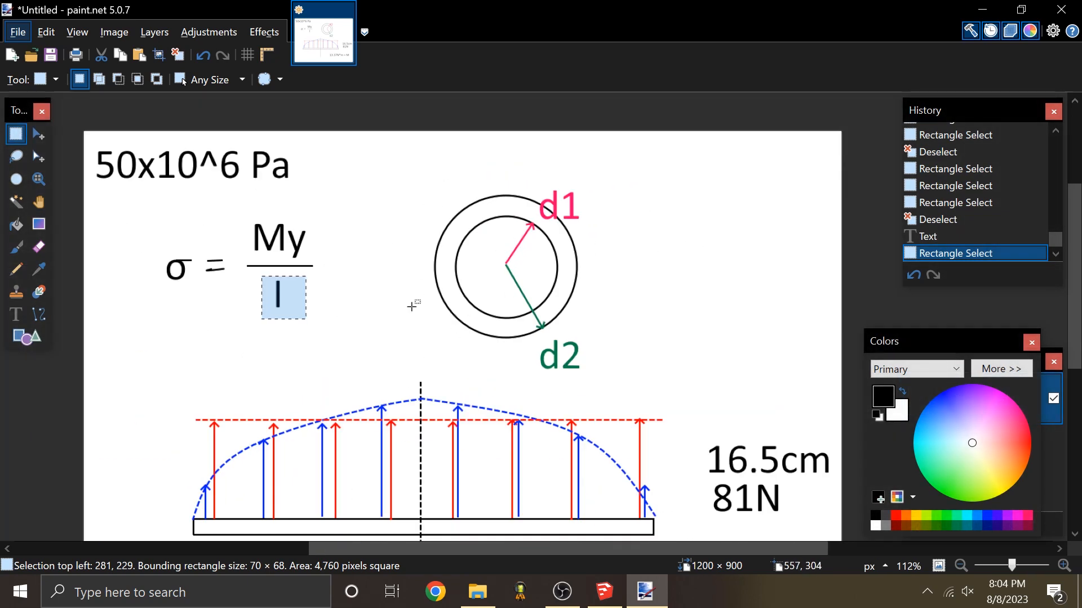
# Step: Clear the selection on the I and mark the whole ring cross-section with a rectangular selection
pyautogui.click(614, 286)
pyautogui.moveTo(409, 175); pyautogui.dragTo(627, 384)
pyautogui.moveTo(712, 416); pyautogui.dragTo(731, 421)
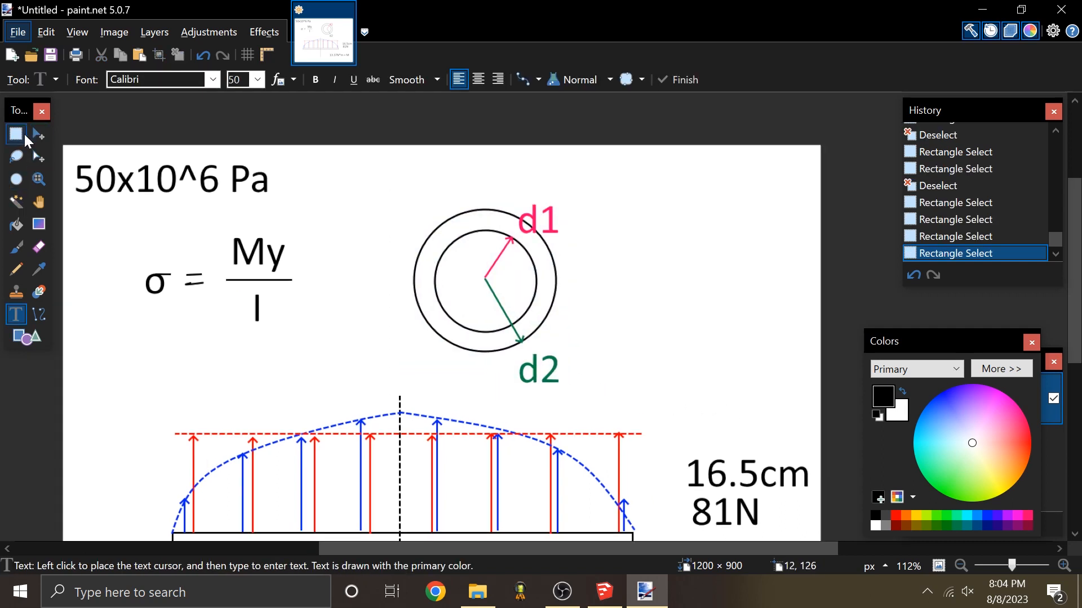
# Step: Draw a dashed ellipse about 90 × 175 px beside the ring cross-section and change its shape to a rectangle
pyautogui.click(22, 137)
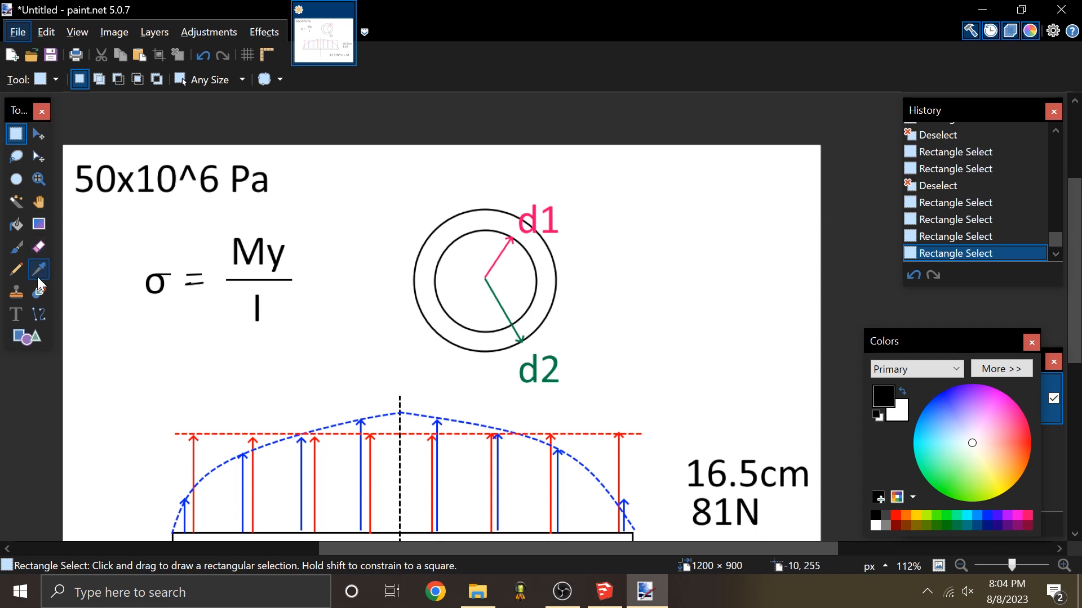
pyautogui.click(27, 336)
pyautogui.moveTo(628, 230)
pyautogui.mouseDown()
pyautogui.moveTo(698, 326)
pyautogui.moveTo(685, 340)
pyautogui.mouseUp()
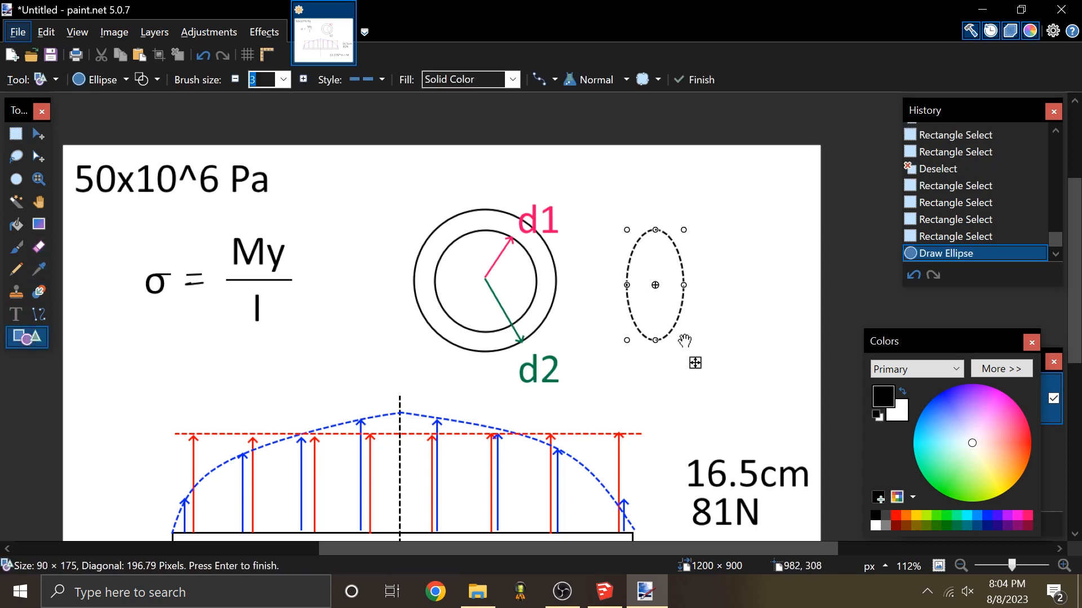
pyautogui.click(123, 82)
pyautogui.click(93, 80)
pyautogui.click(93, 80)
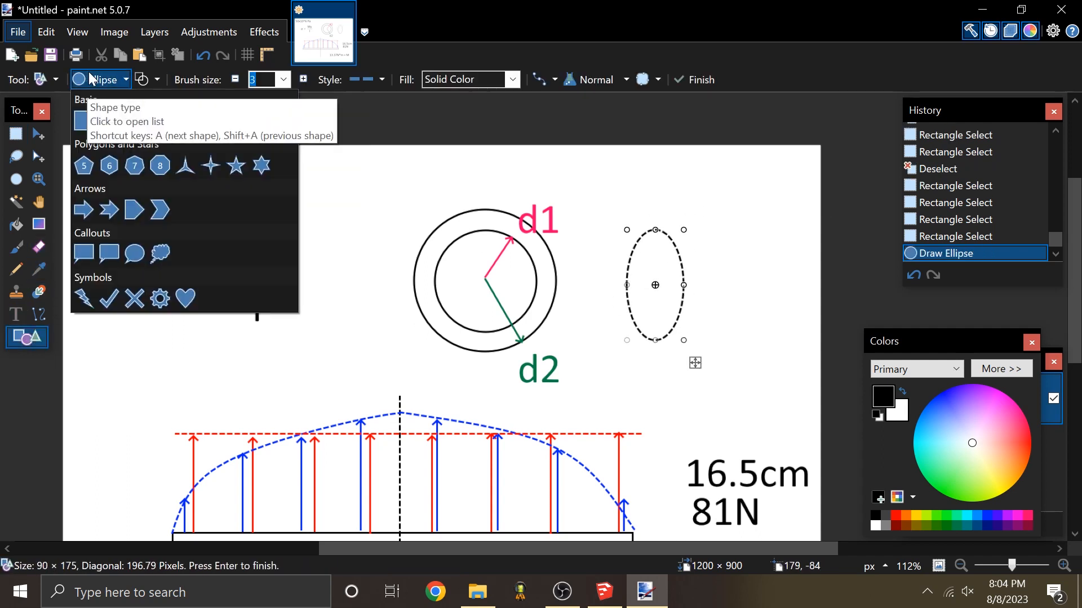
pyautogui.click(78, 122)
pyautogui.moveTo(659, 242); pyautogui.dragTo(693, 257)
pyautogui.keyDown('ctrl'); pyautogui.scroll(-2, 380, 287); pyautogui.keyUp('ctrl')
pyautogui.keyDown('ctrl'); pyautogui.scroll(5, 679, 276); pyautogui.keyUp('ctrl')
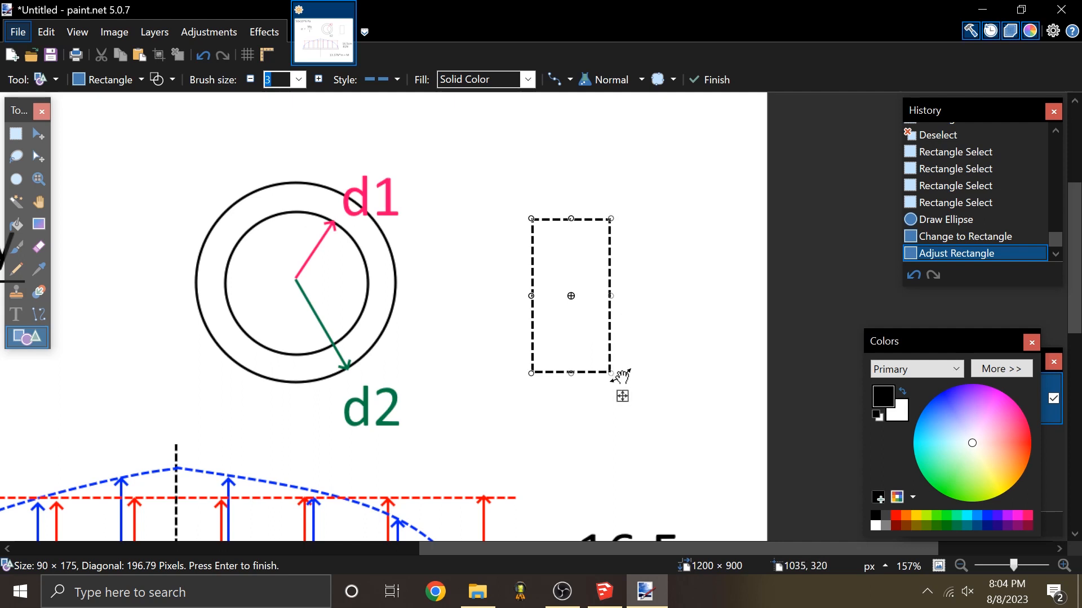
# Step: Rotate the dashed rectangle by -90° onto its side, turn it back upright and commit it
pyautogui.moveTo(621, 375); pyautogui.dragTo(671, 244)
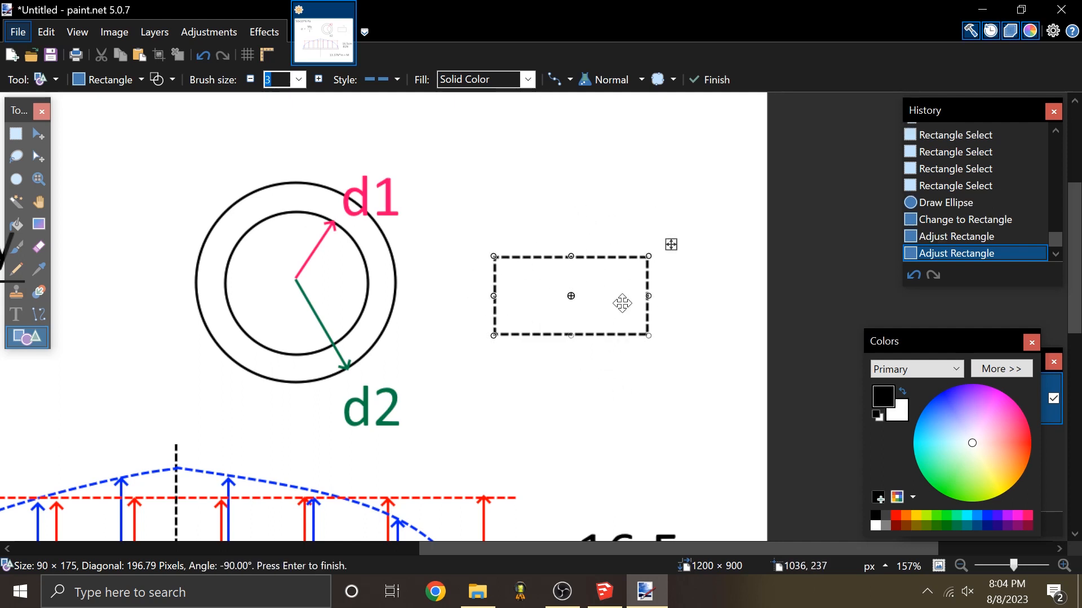
pyautogui.moveTo(649, 242)
pyautogui.mouseDown()
pyautogui.moveTo(625, 355)
pyautogui.moveTo(607, 375)
pyautogui.moveTo(669, 239)
pyautogui.mouseUp()
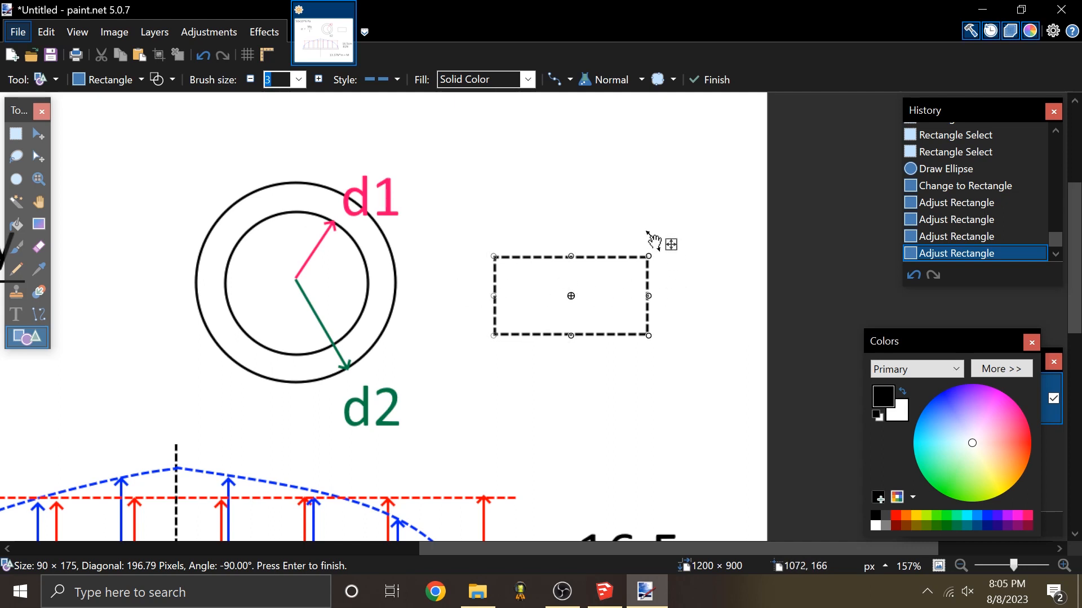
pyautogui.moveTo(651, 238); pyautogui.dragTo(604, 350)
pyautogui.press('s')
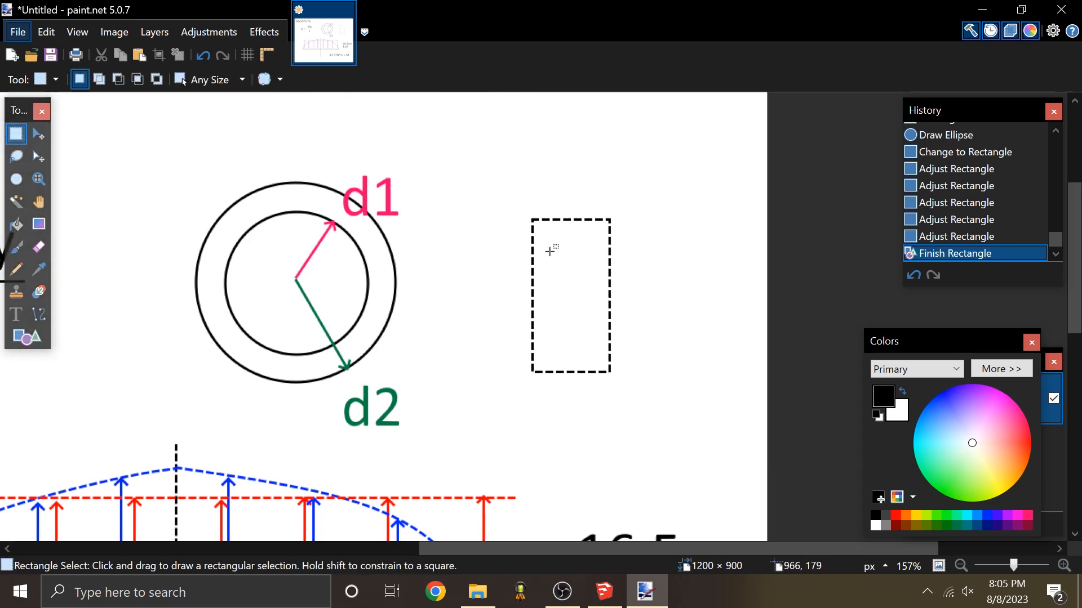
# Step: Draw a dashed downward arrow above the rectangle and dashed receding edges from its two right-hand corners
pyautogui.keyDown('ctrl'); pyautogui.scroll(-2, 630, 261); pyautogui.keyUp('ctrl')
pyautogui.keyDown('ctrl'); pyautogui.scroll(2, 620, 265); pyautogui.keyUp('ctrl')
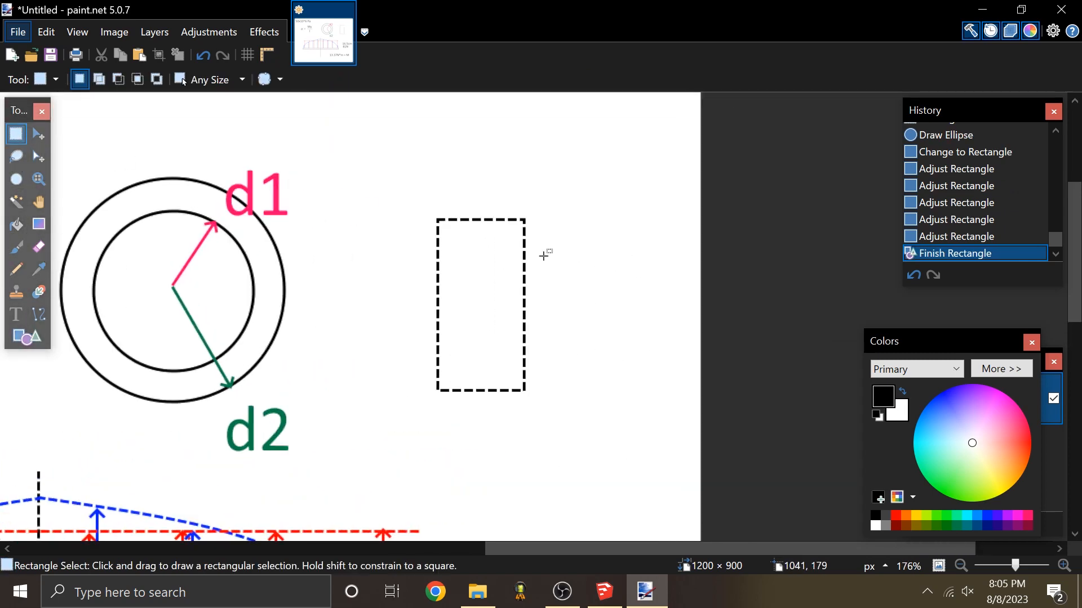
pyautogui.press('o')
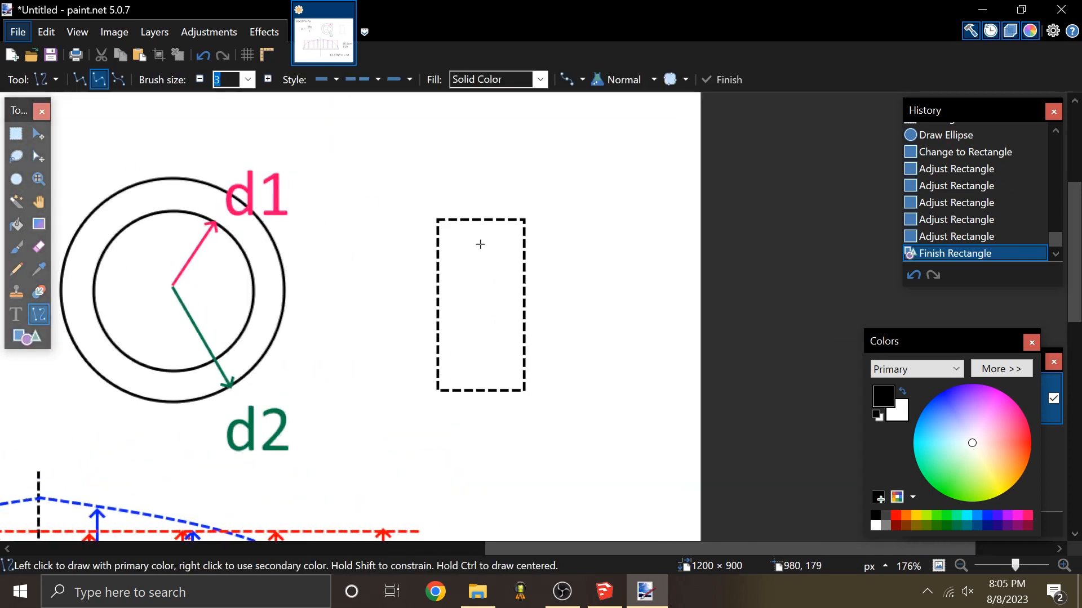
pyautogui.moveTo(474, 123); pyautogui.dragTo(473, 211)
pyautogui.moveTo(438, 181)
pyautogui.mouseDown()
pyautogui.moveTo(468, 213)
pyautogui.moveTo(640, 165)
pyautogui.mouseUp()
pyautogui.moveTo(524, 390); pyautogui.dragTo(658, 298)
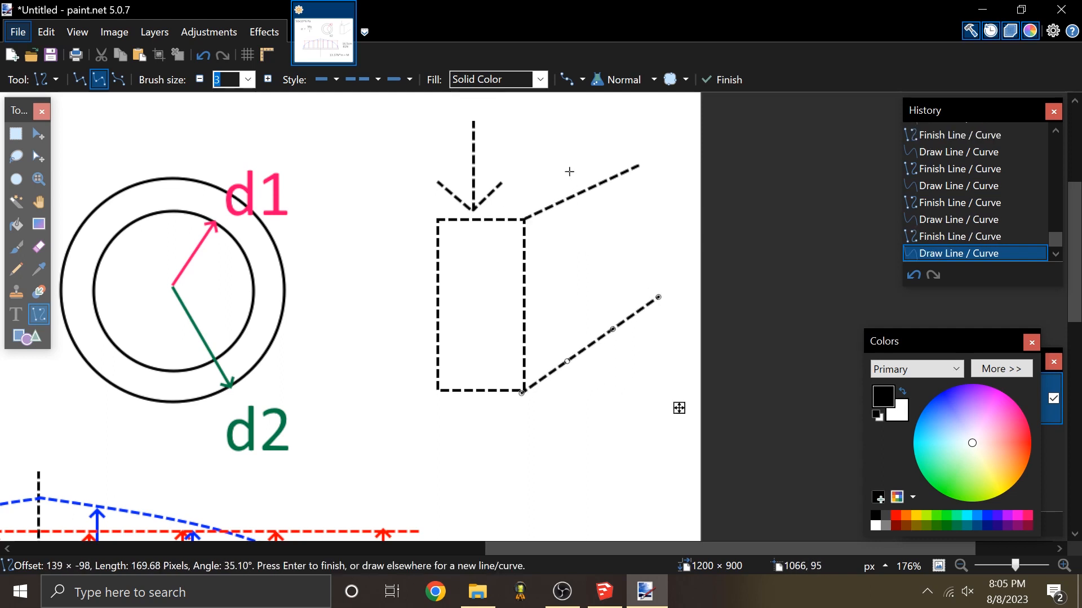
# Step: Try short dashed lines alongside the receding edges and undo each of them
pyautogui.moveTo(524, 187); pyautogui.dragTo(609, 137)
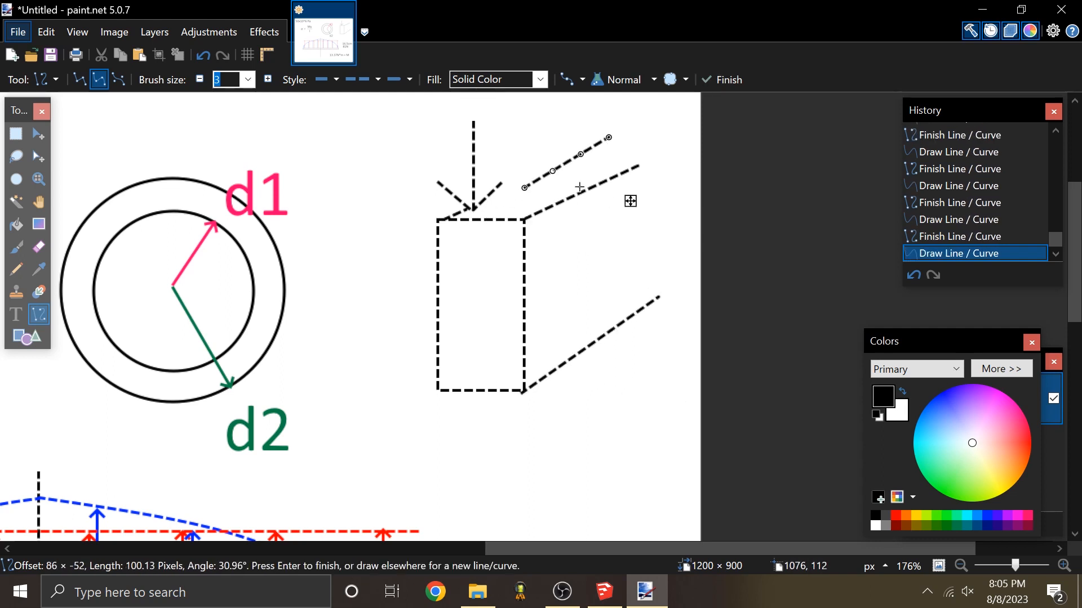
pyautogui.hotkey('ctrl', 'z')
pyautogui.moveTo(566, 183)
pyautogui.mouseDown()
pyautogui.moveTo(493, 216)
pyautogui.moveTo(509, 214)
pyautogui.mouseUp()
pyautogui.hotkey('ctrl', 'z')
pyautogui.hotkey('ctrl', 'z')
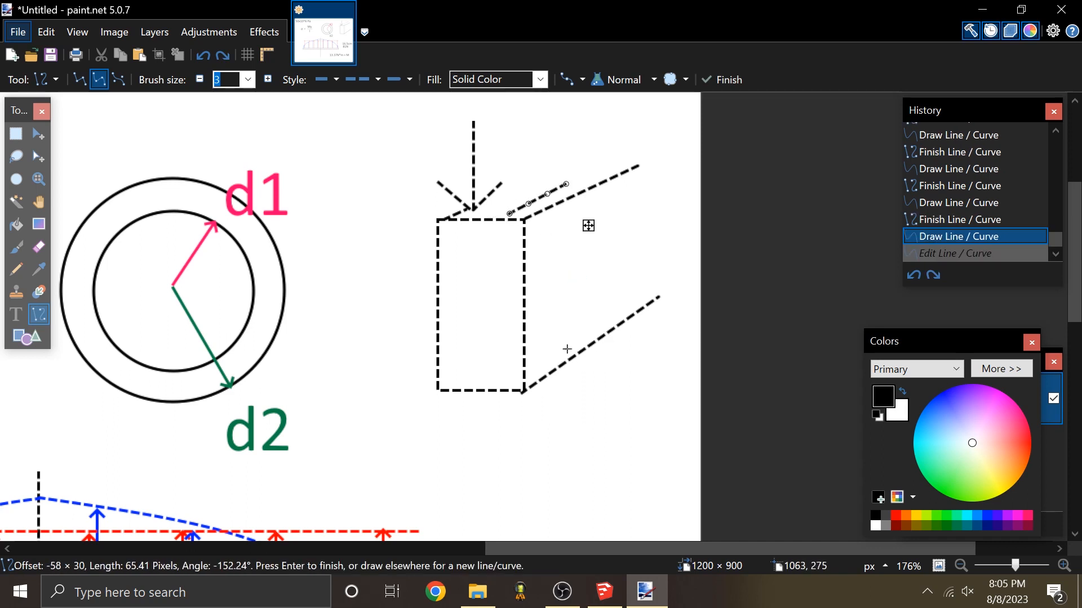
pyautogui.moveTo(533, 360)
pyautogui.mouseDown()
pyautogui.moveTo(600, 298)
pyautogui.moveTo(604, 319)
pyautogui.mouseUp()
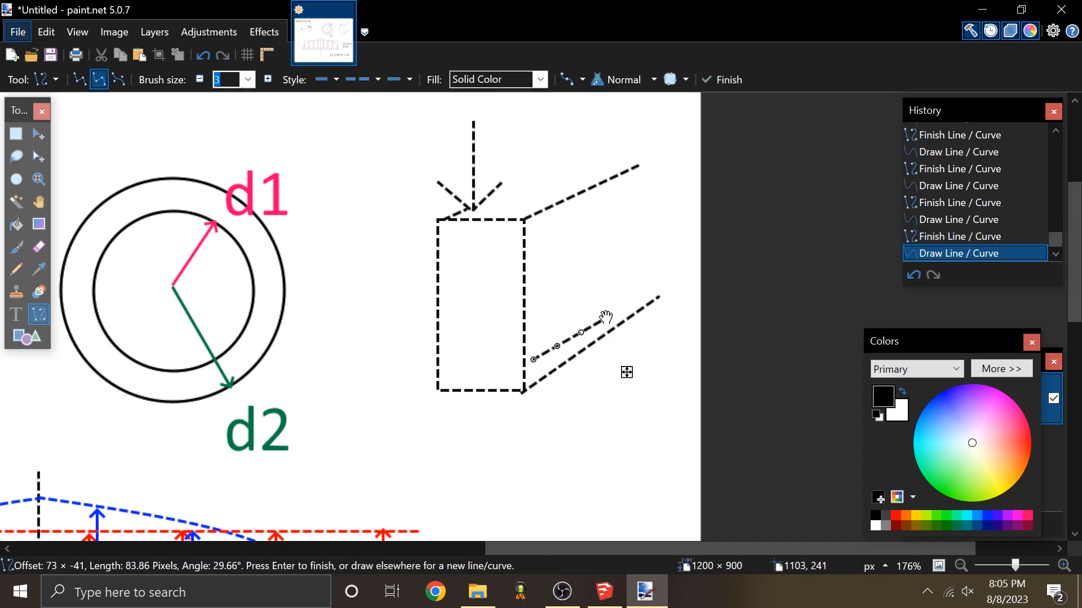
pyautogui.hotkey('ctrl', 'z')
pyautogui.hotkey('ctrl', 'z')
pyautogui.hotkey('ctrl', 'z')
pyautogui.hotkey('ctrl', 'z')
pyautogui.hotkey('ctrl', 'z')
pyautogui.hotkey('ctrl', 'z')
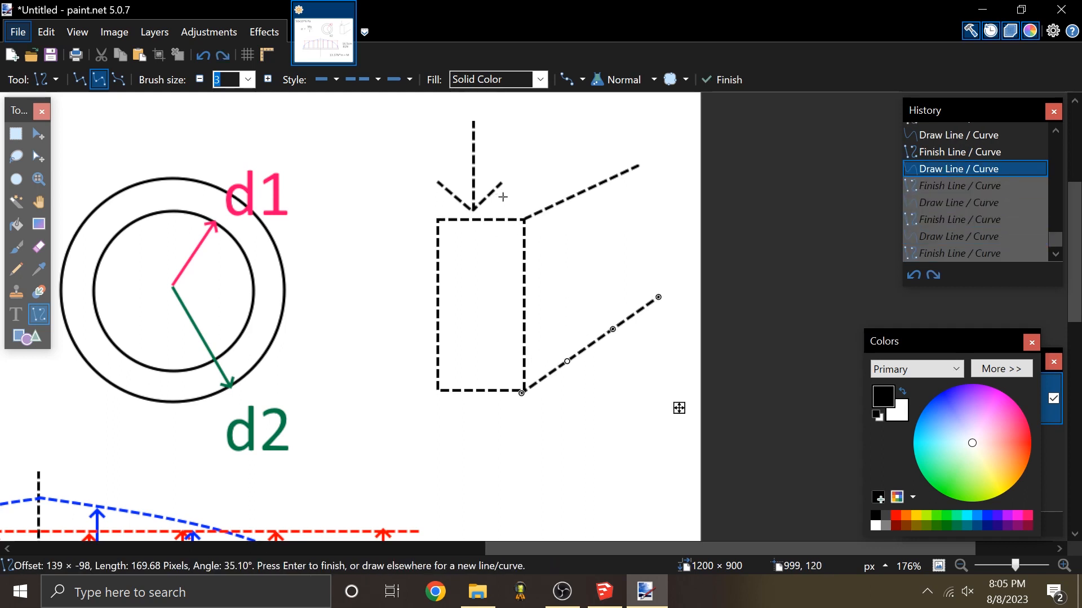
# Step: Undo the receding edges and the downward arrow's head strokes above the rectangle
pyautogui.hotkey('ctrl', 'z')
pyautogui.hotkey('ctrl', 'z')
pyautogui.hotkey('ctrl', 'z')
pyautogui.hotkey('ctrl', 'z')
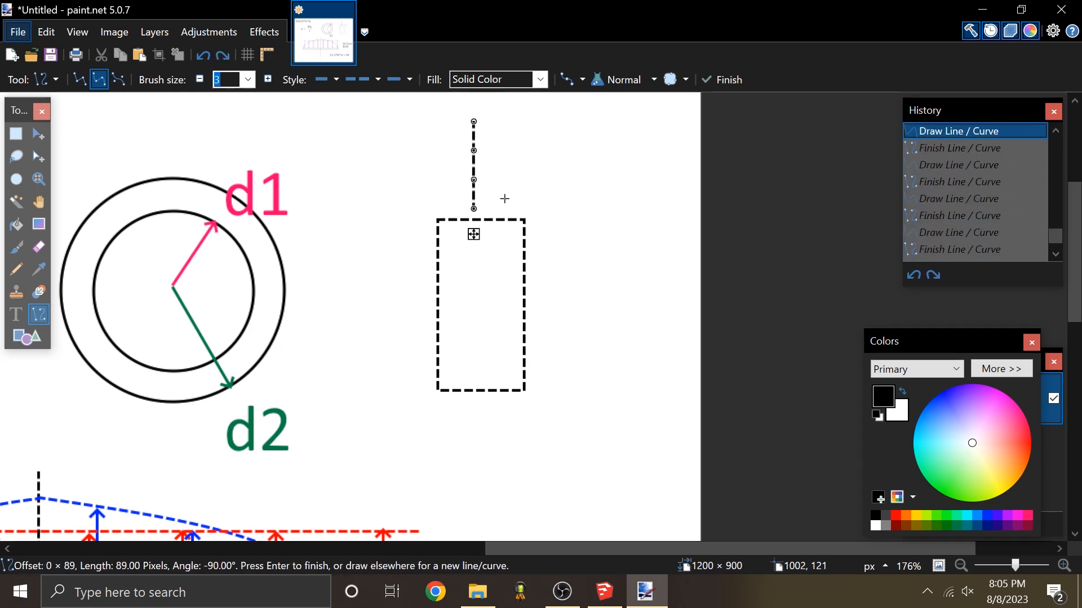
# Step: Sketch a dashed arrow slanting out of the rectangle's upper part and another into its lower part, and undo both
pyautogui.moveTo(423, 397)
pyautogui.mouseDown()
pyautogui.moveTo(466, 353)
pyautogui.moveTo(471, 369)
pyautogui.mouseUp()
pyautogui.moveTo(461, 245); pyautogui.dragTo(398, 271)
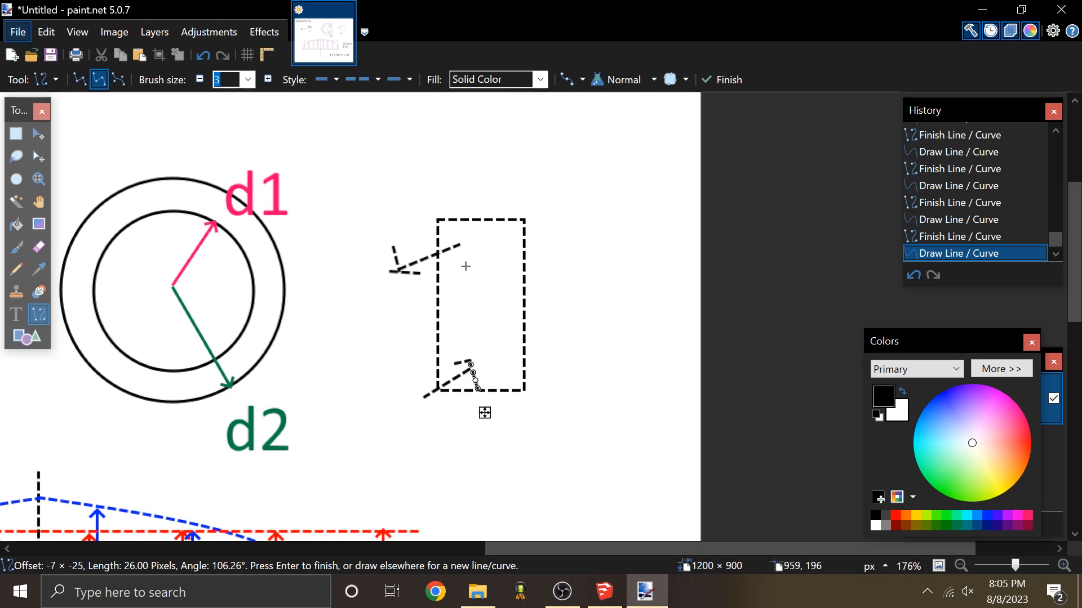
pyautogui.hotkey('ctrl', 'z')
pyautogui.hotkey('ctrl', 'z')
pyautogui.hotkey('ctrl', 'z')
pyautogui.hotkey('ctrl', 'z')
pyautogui.hotkey('ctrl', 'z')
pyautogui.hotkey('ctrl', 'z')
pyautogui.hotkey('ctrl', 'z')
pyautogui.hotkey('ctrl', 'z')
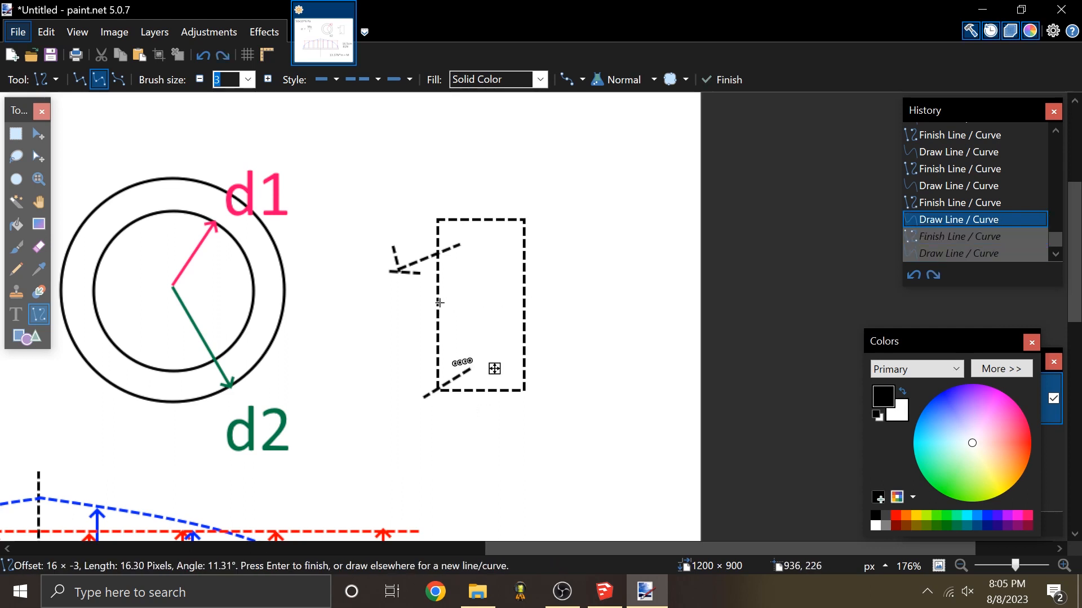
pyautogui.hotkey('ctrl', 'z')
pyautogui.hotkey('ctrl', 'z')
pyautogui.hotkey('ctrl', 'z')
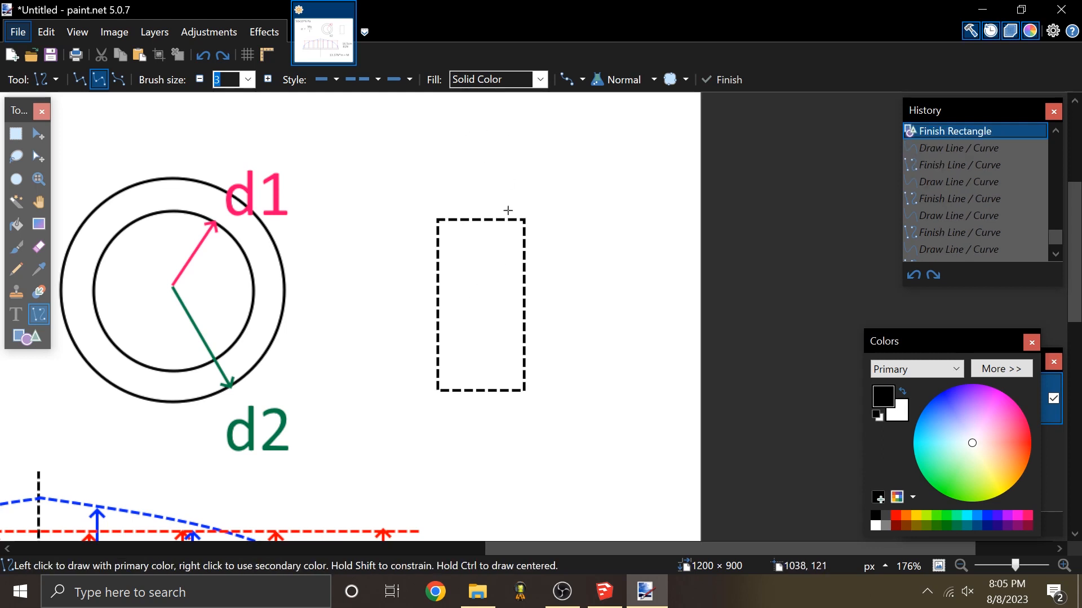
# Step: Draw a dashed horizontal line across the middle of the rectangle, undoing the first try and committing the second
pyautogui.moveTo(436, 308); pyautogui.dragTo(527, 307)
pyautogui.hotkey('ctrl', 'z')
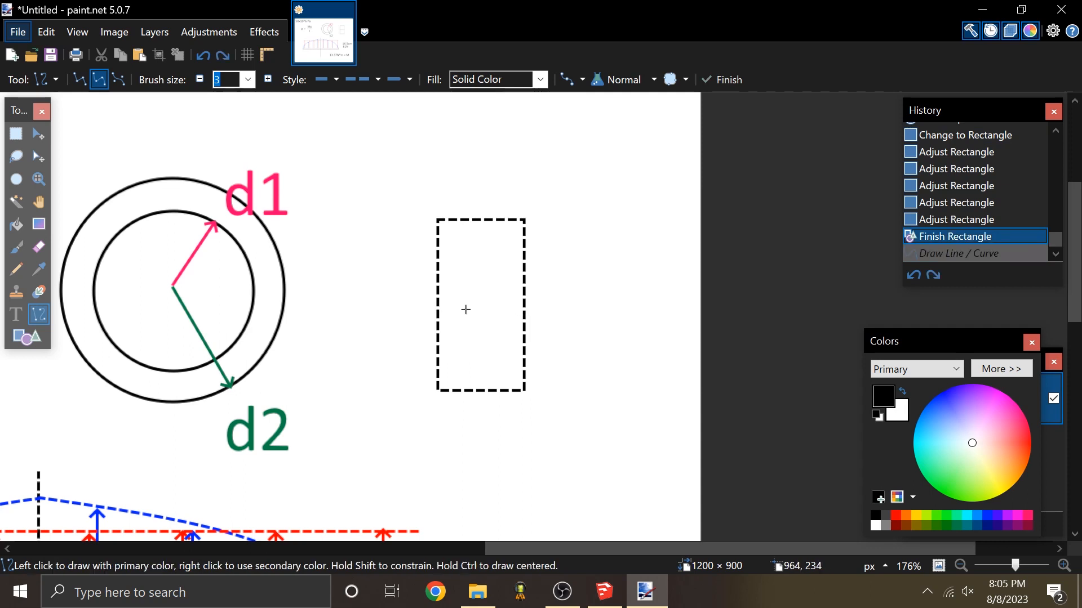
pyautogui.moveTo(438, 303); pyautogui.dragTo(525, 302)
pyautogui.press('Return')
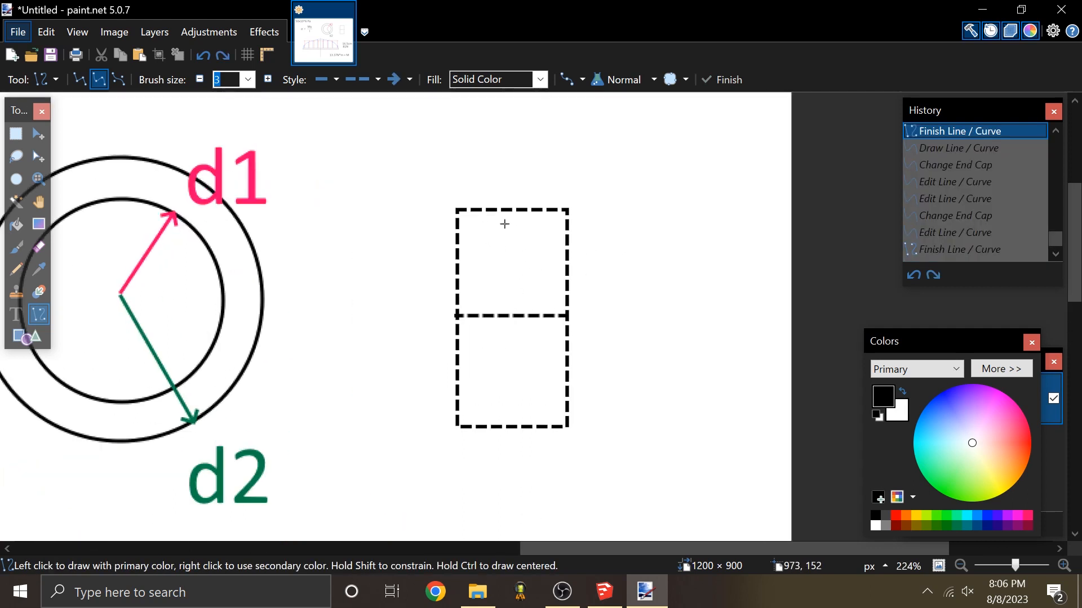
# Step: Mark the y in the stress formula's numerator with a rectangular selection of about 42 × 59 px
pyautogui.scroll(-2, 720, 277)
pyautogui.scroll(3, 510, 282)
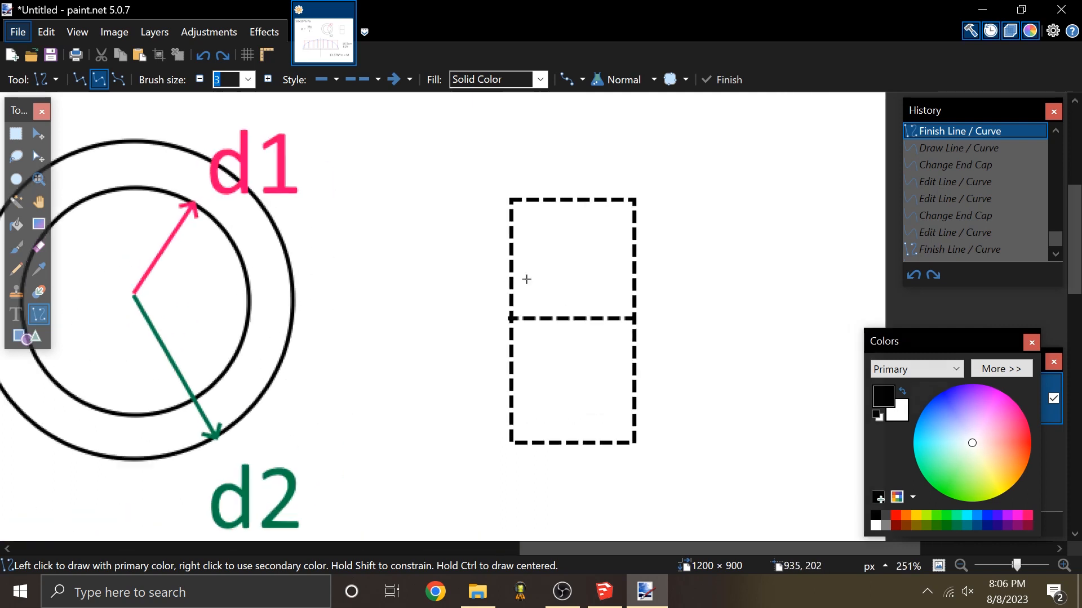
pyautogui.click(15, 134)
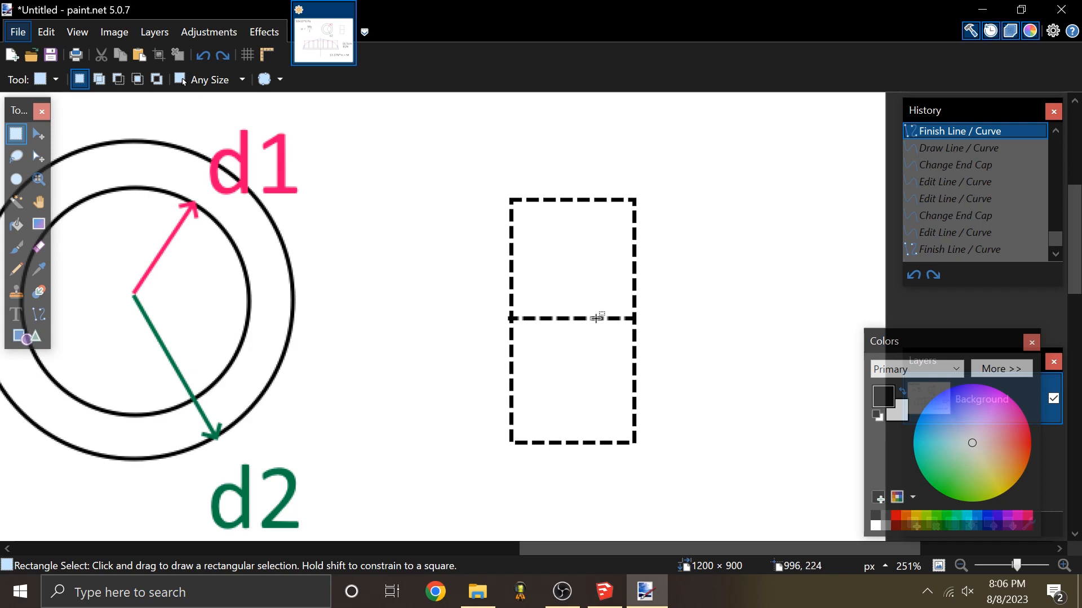
pyautogui.keyDown('ctrl'); pyautogui.scroll(-5, 793, 210); pyautogui.keyUp('ctrl')
pyautogui.keyDown('ctrl'); pyautogui.scroll(3, 479, 189); pyautogui.keyUp('ctrl')
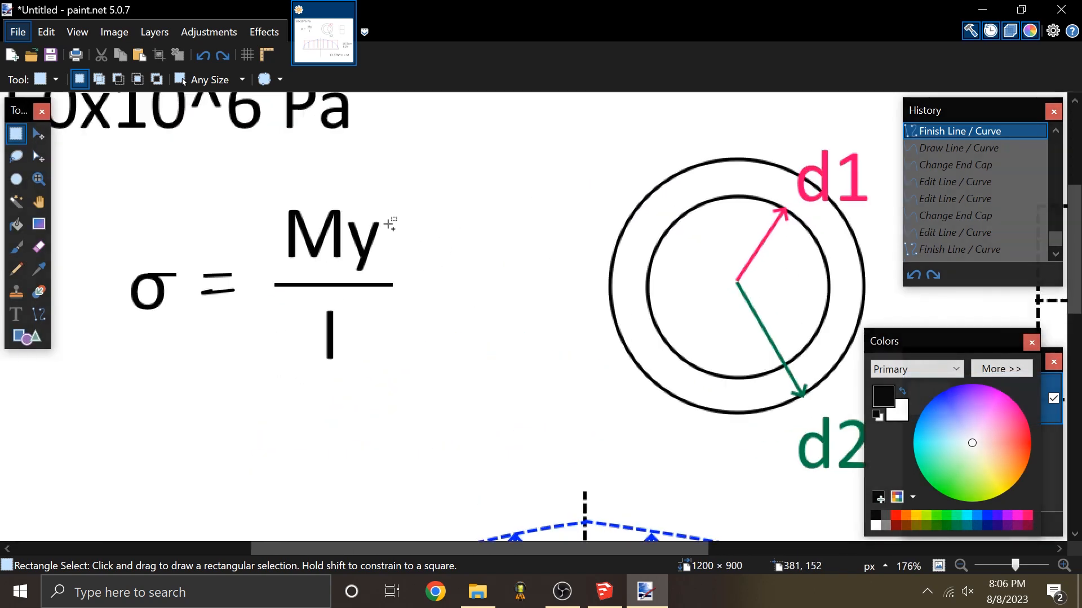
pyautogui.moveTo(392, 212); pyautogui.dragTo(344, 276)
pyautogui.keyDown('ctrl'); pyautogui.scroll(-3, 345, 276); pyautogui.keyUp('ctrl')
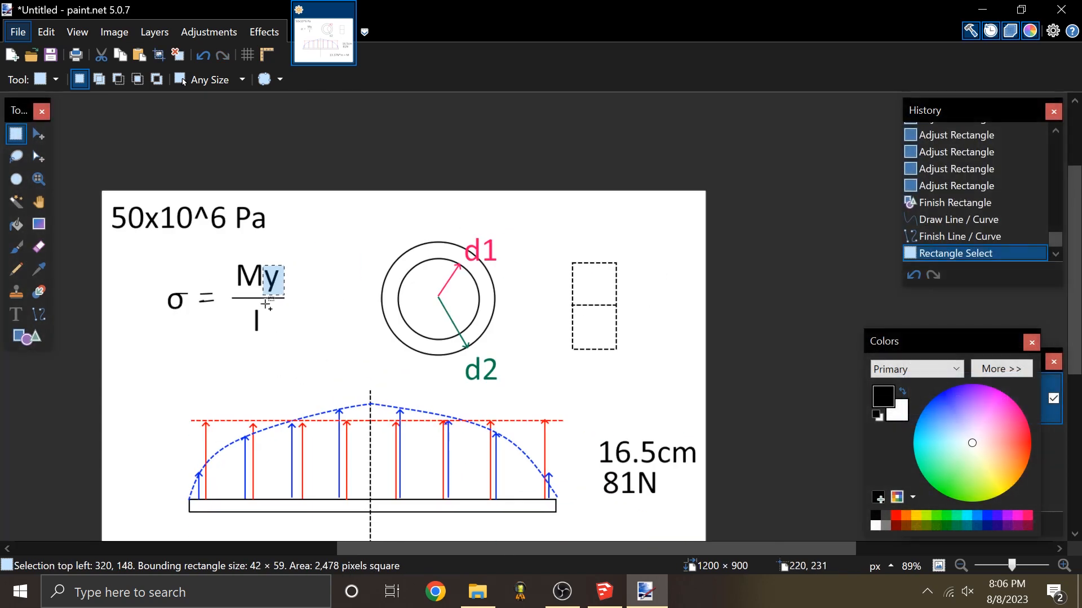
# Step: Mark the height from the rectangle's midline up towards its top edge with a rectangular selection, and clear it
pyautogui.keyDown('ctrl'); pyautogui.scroll(2, 568, 290); pyautogui.keyUp('ctrl')
pyautogui.moveTo(538, 323)
pyautogui.mouseDown()
pyautogui.moveTo(549, 236)
pyautogui.moveTo(558, 292)
pyautogui.moveTo(568, 278)
pyautogui.moveTo(575, 297)
pyautogui.moveTo(582, 247)
pyautogui.mouseUp()
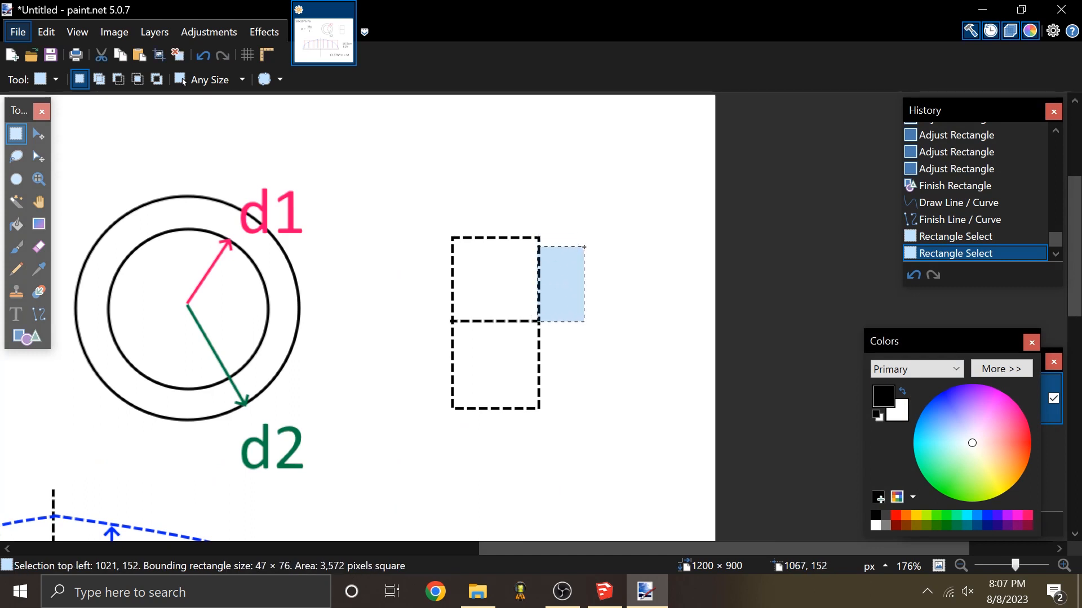
pyautogui.click(611, 220)
pyautogui.click(539, 320)
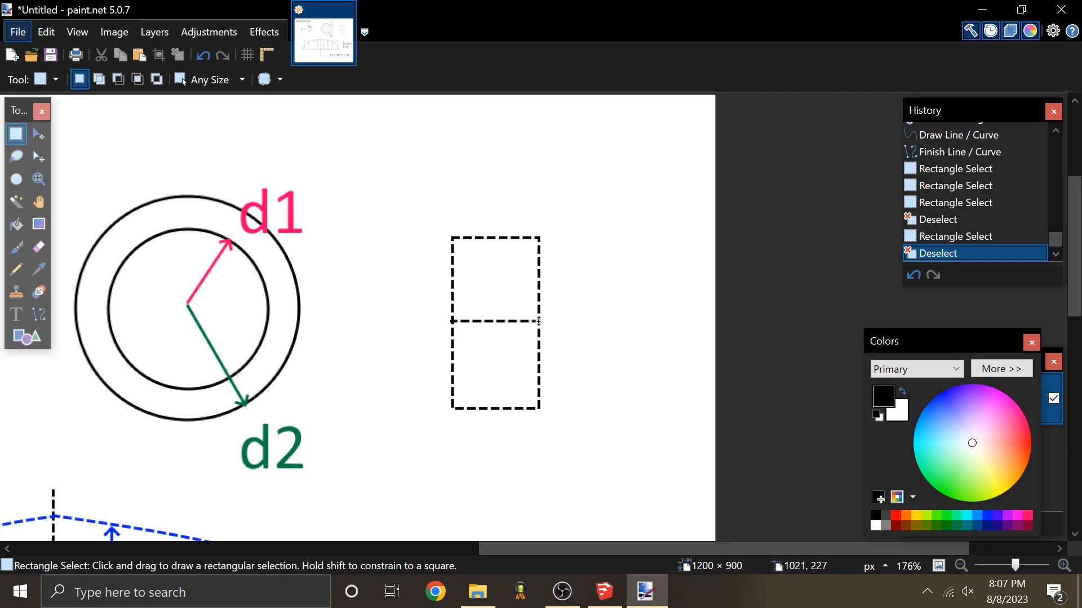
# Step: Mark the upper half's height just outside the dashed rectangle with a rectangular selection starting at the midline's end, and clear it
pyautogui.moveTo(538, 322)
pyautogui.mouseDown()
pyautogui.moveTo(597, 288)
pyautogui.moveTo(593, 238)
pyautogui.mouseUp()
pyautogui.click(593, 238)
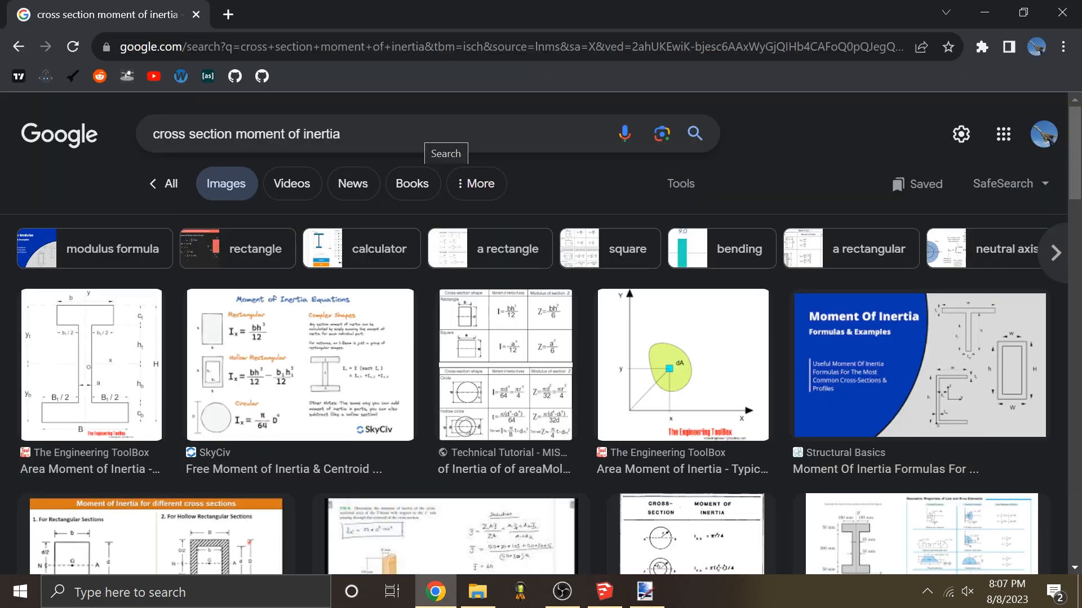
# Step: Switch to Chrome, browse the image results for cross section moment of inertia, and open the Technical Tutorial table of cross-section formulas
pyautogui.scroll(-3, 423, 131)
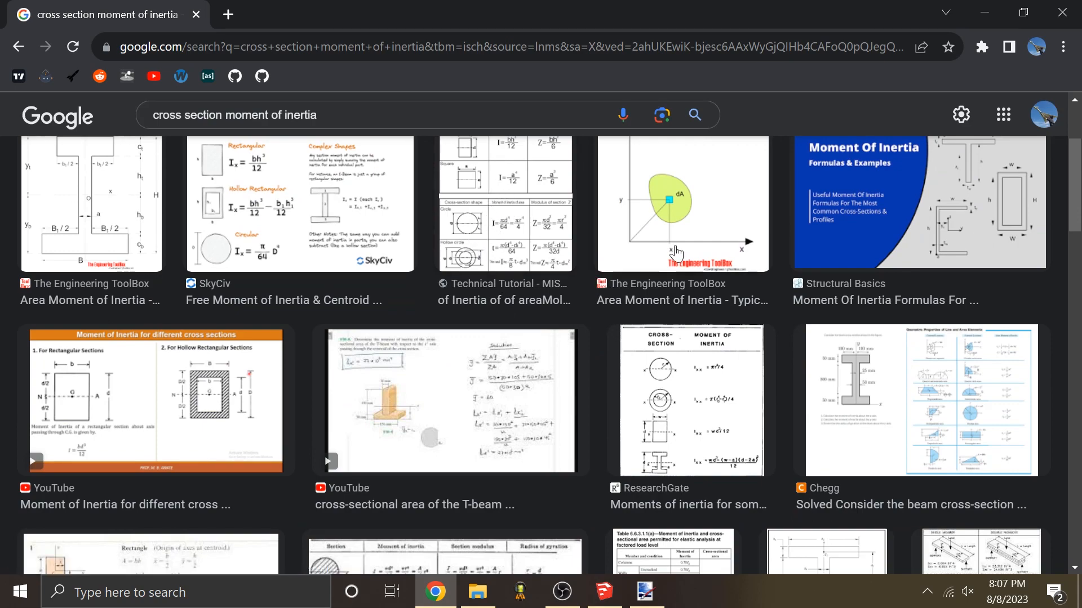
pyautogui.scroll(-6, 677, 253)
pyautogui.scroll(9, 681, 336)
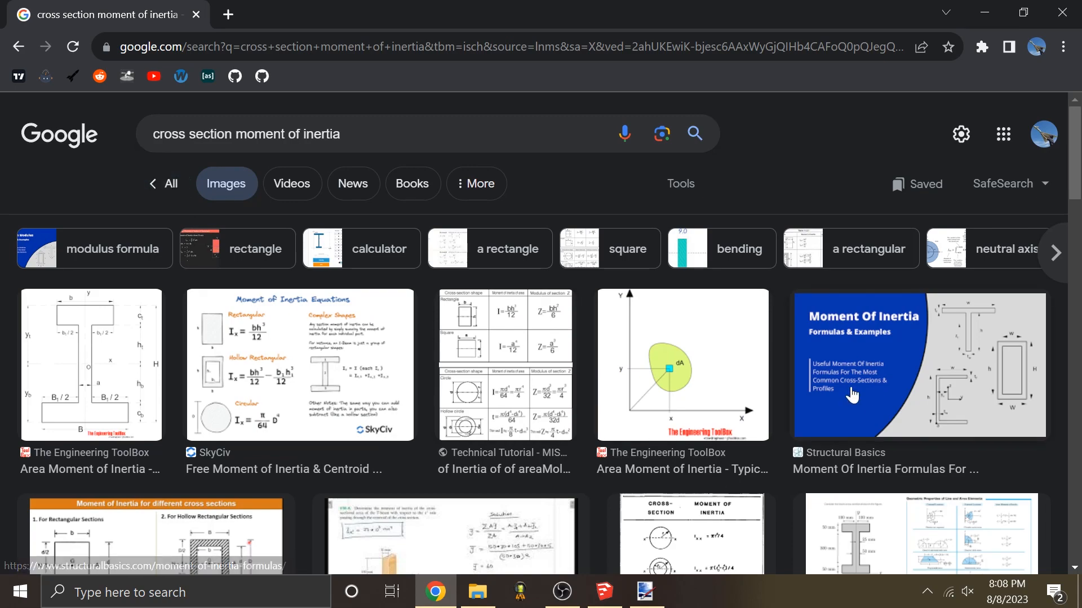
pyautogui.scroll(-6, 852, 396)
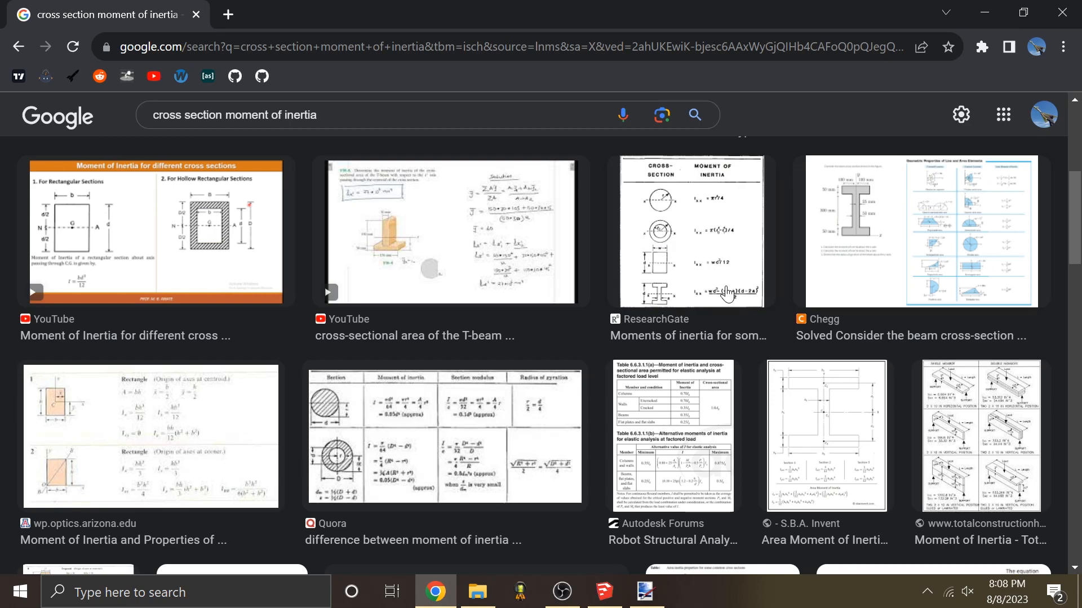
pyautogui.scroll(6, 727, 293)
pyautogui.click(527, 355)
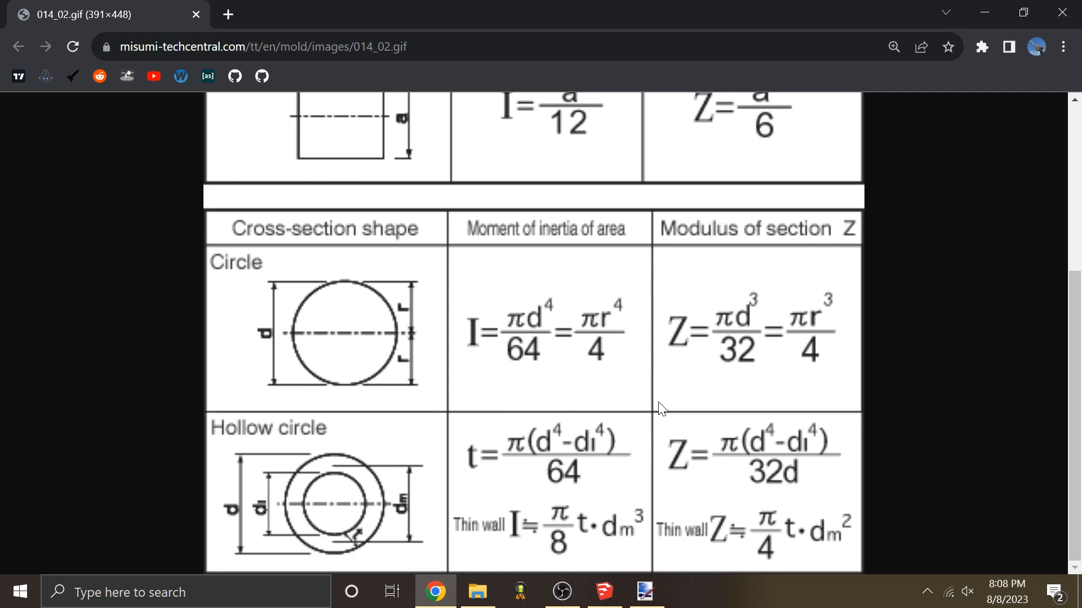
# Step: Switch back to the paint.net drawing and compute 0.86 × 3.14 ÷ 4 in Calculator
pyautogui.click(643, 601)
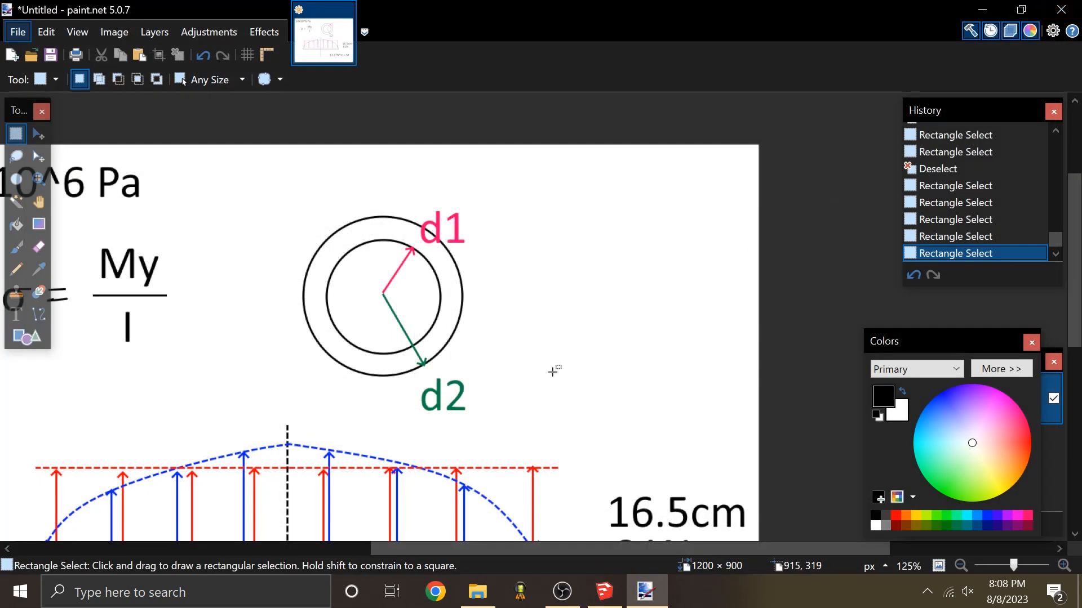
pyautogui.click(17, 314)
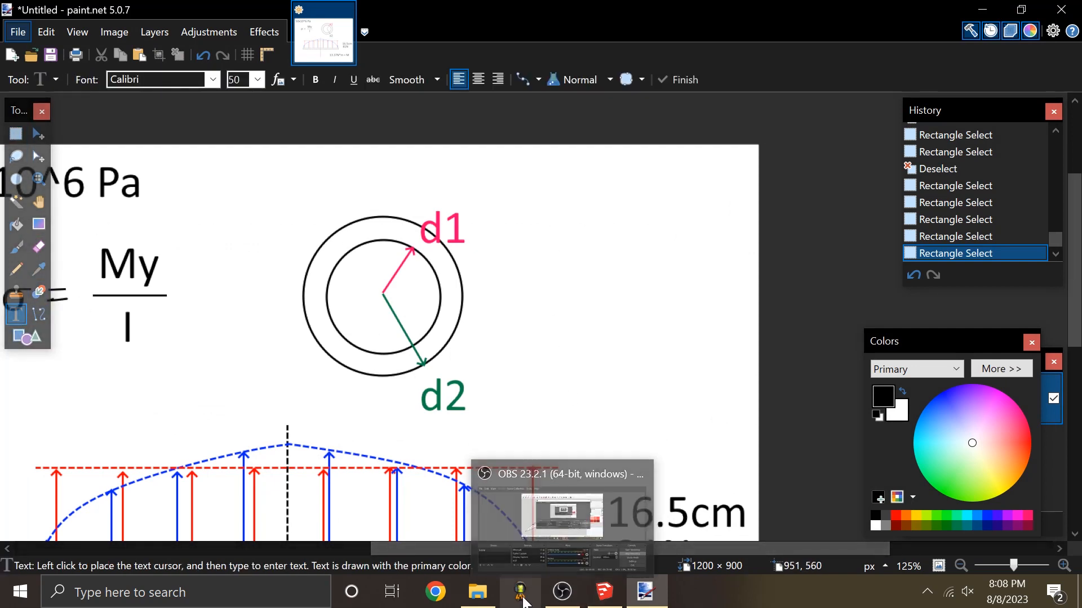
pyautogui.press('super')
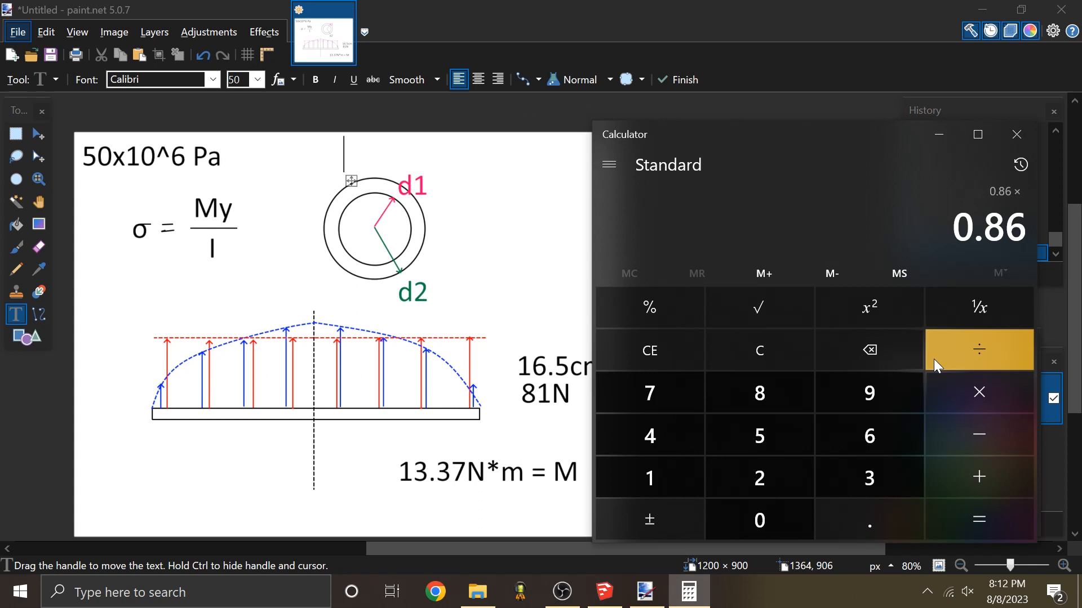
pyautogui.write('3.14=/')
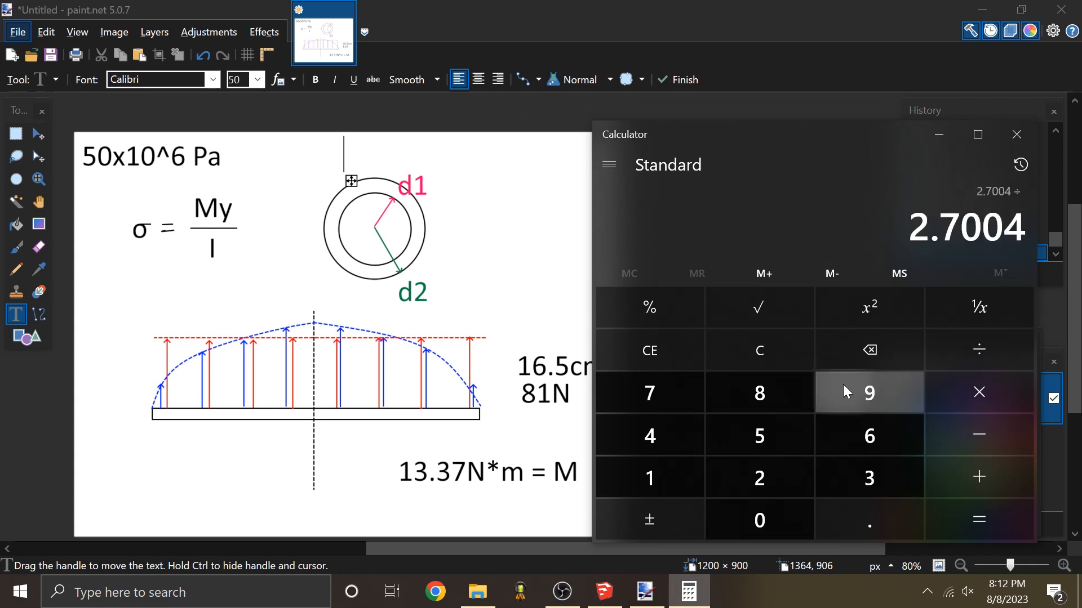
pyautogui.write('4=')
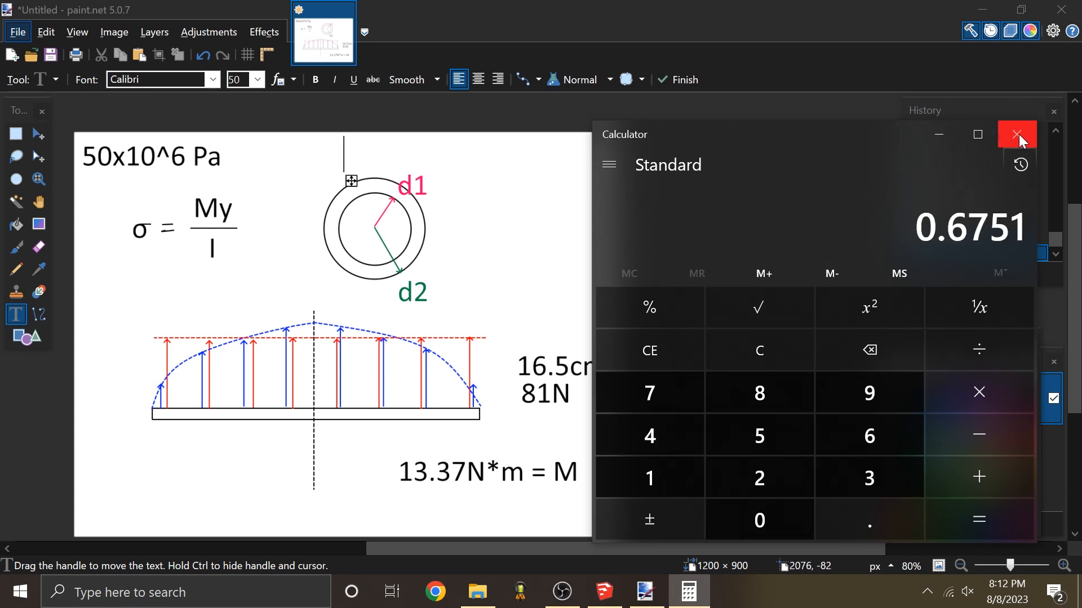
pyautogui.click(1016, 134)
# Step: Add the moment of inertia as the text "6.75*10^-11 m^4" above the ring cross-section
pyautogui.click(448, 163)
pyautogui.write('0.675')
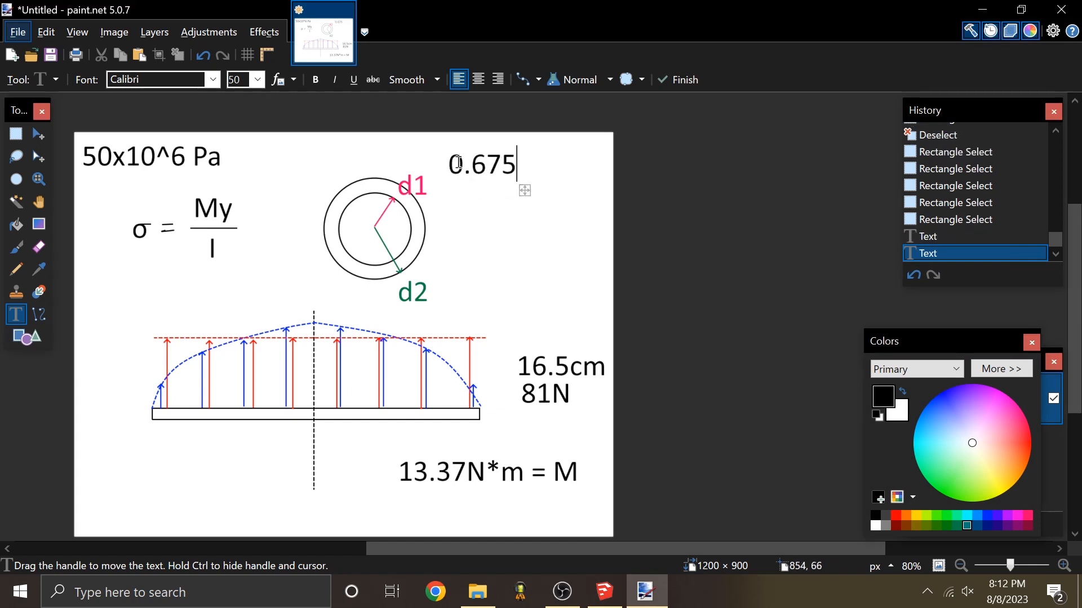
pyautogui.press('BackSpace')
pyautogui.press('BackSpace')
pyautogui.press('BackSpace')
pyautogui.press('BackSpace')
pyautogui.write('6.7')
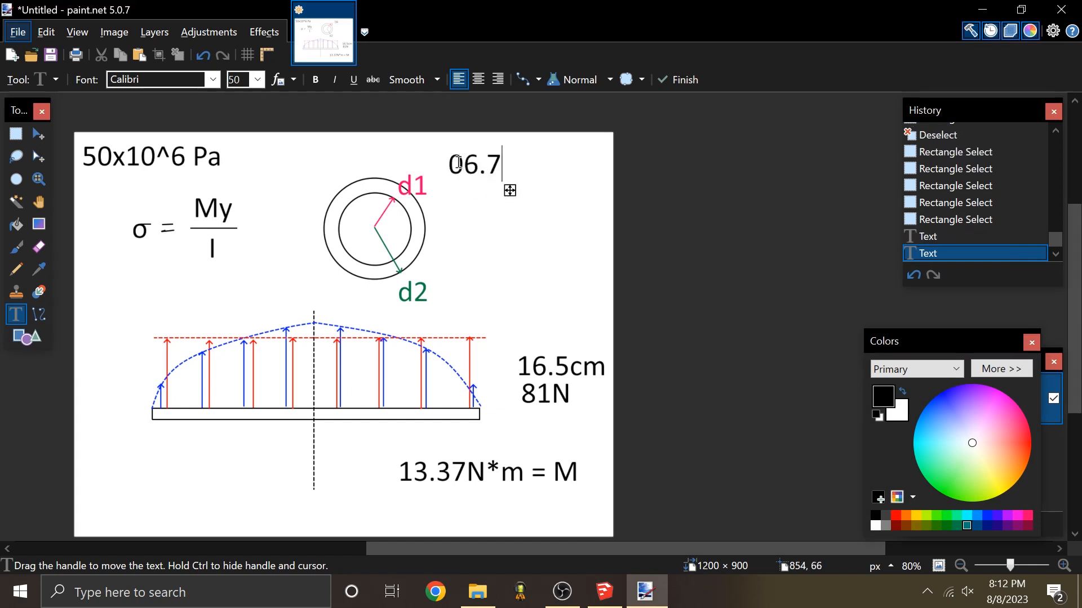
pyautogui.write('5*10^')
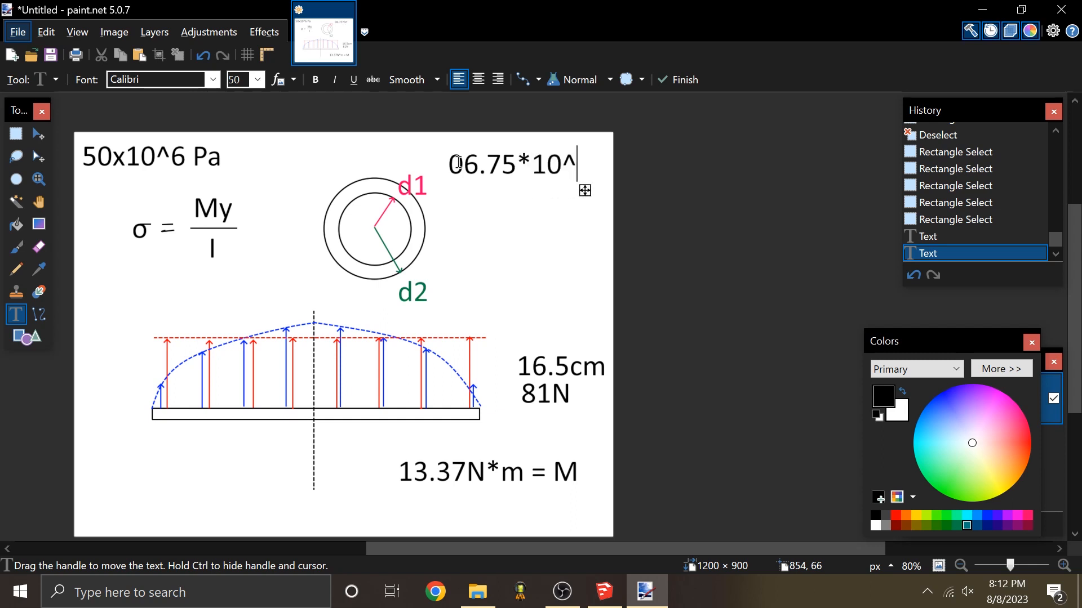
pyautogui.write('-11')
pyautogui.press('BackSpace')
pyautogui.press('BackSpace')
pyautogui.write('-11 ')
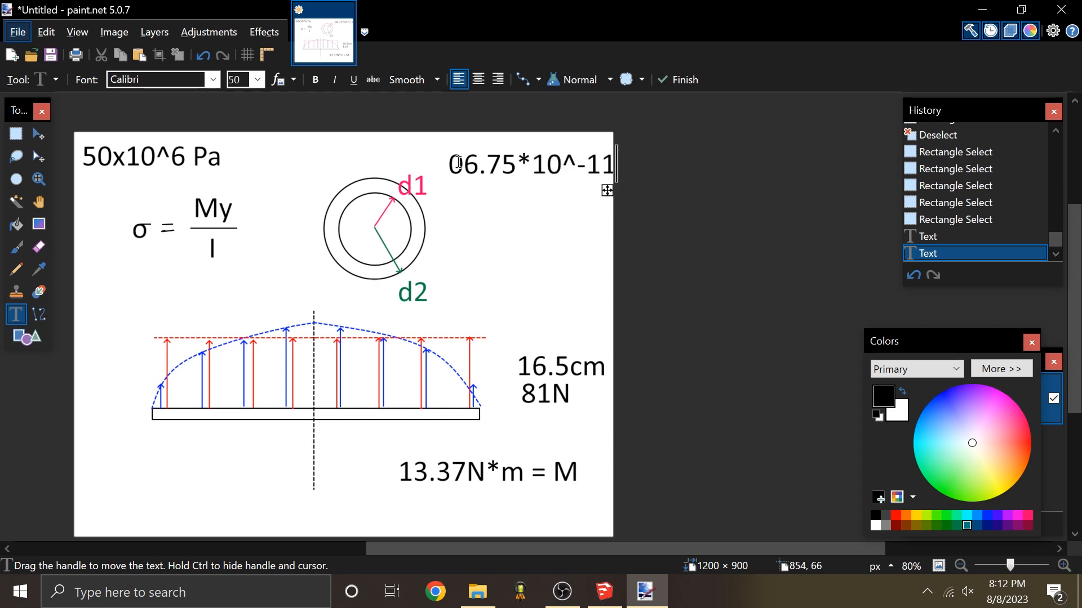
pyautogui.write('m^4')
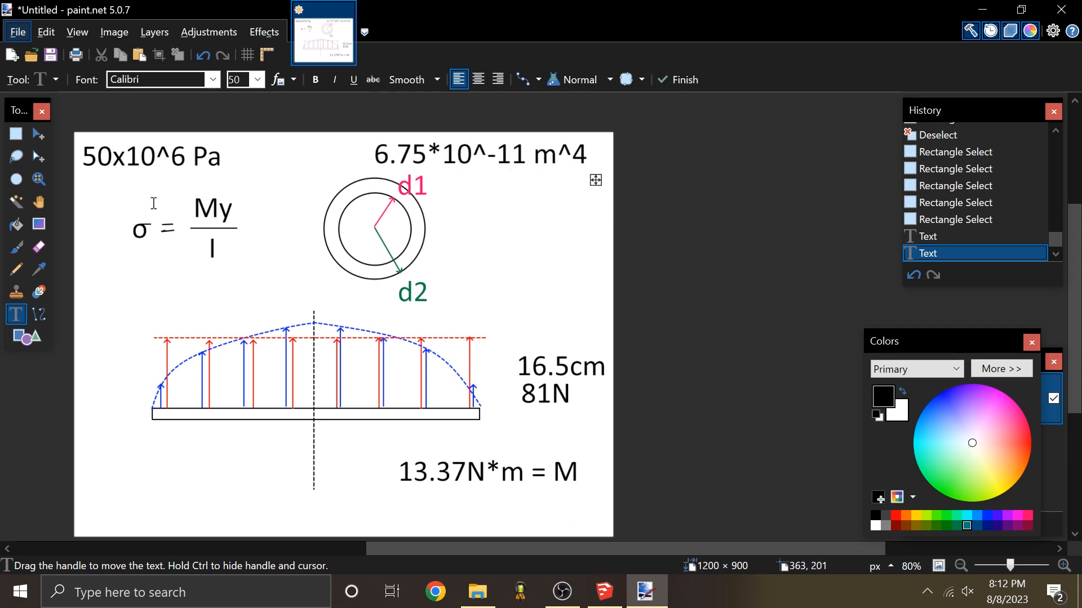
# Step: Point out the formula's σ, the 13.37N*m moment and the area around 16.5cm with rectangular selections, clearing each one
pyautogui.click(16, 133)
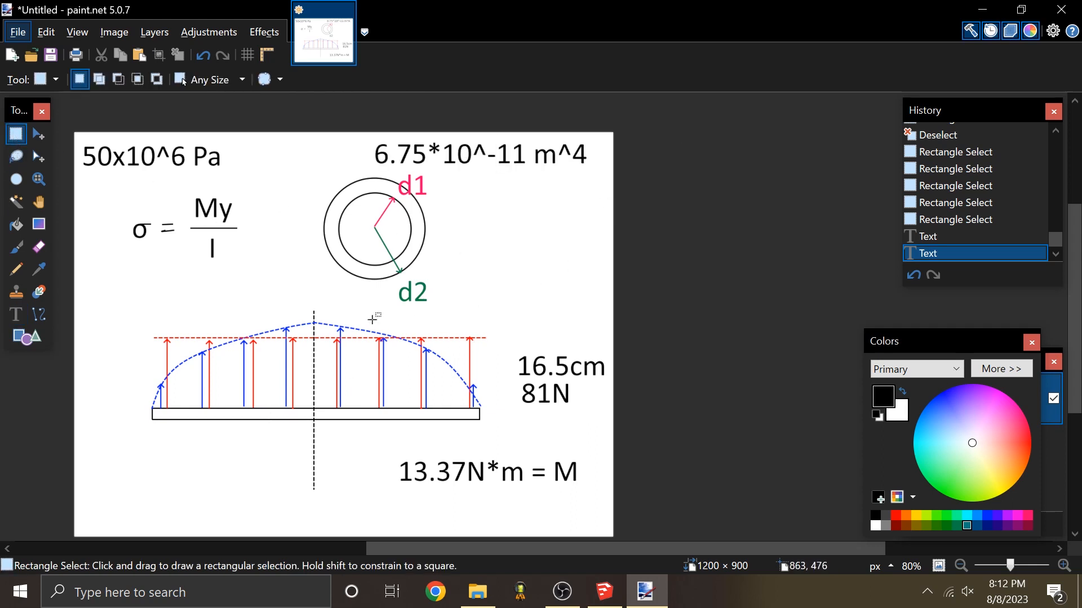
pyautogui.moveTo(124, 215); pyautogui.dragTo(157, 245)
pyautogui.click(399, 305)
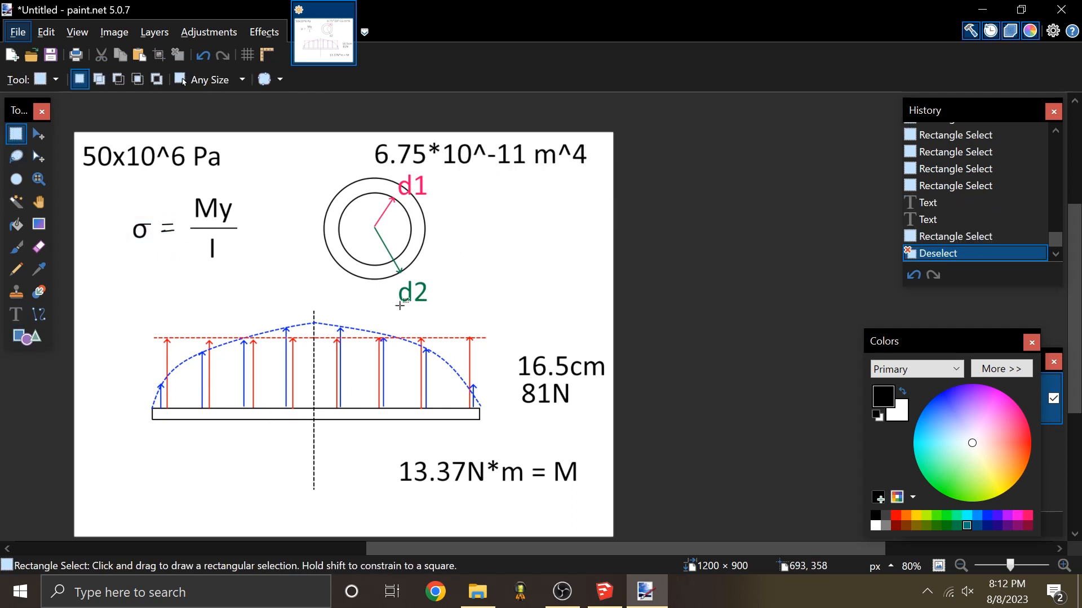
pyautogui.moveTo(386, 438); pyautogui.dragTo(603, 499)
pyautogui.click(604, 498)
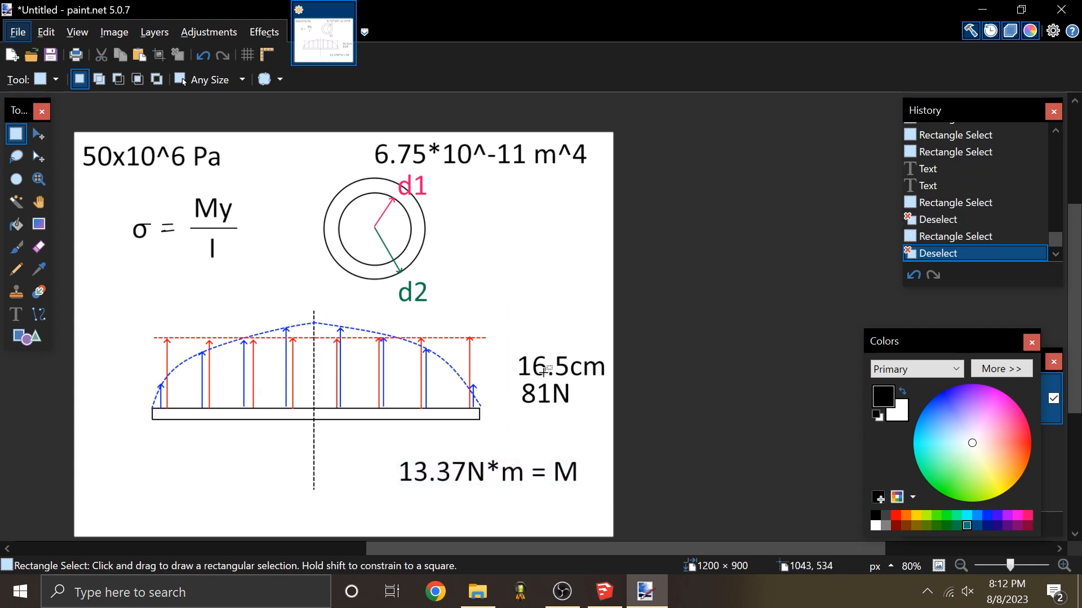
pyautogui.moveTo(507, 345); pyautogui.dragTo(614, 364)
pyautogui.click(572, 335)
# Step: Open Calculator to work out the stress from My/I, clear the result and close Calculator
pyautogui.press('super')
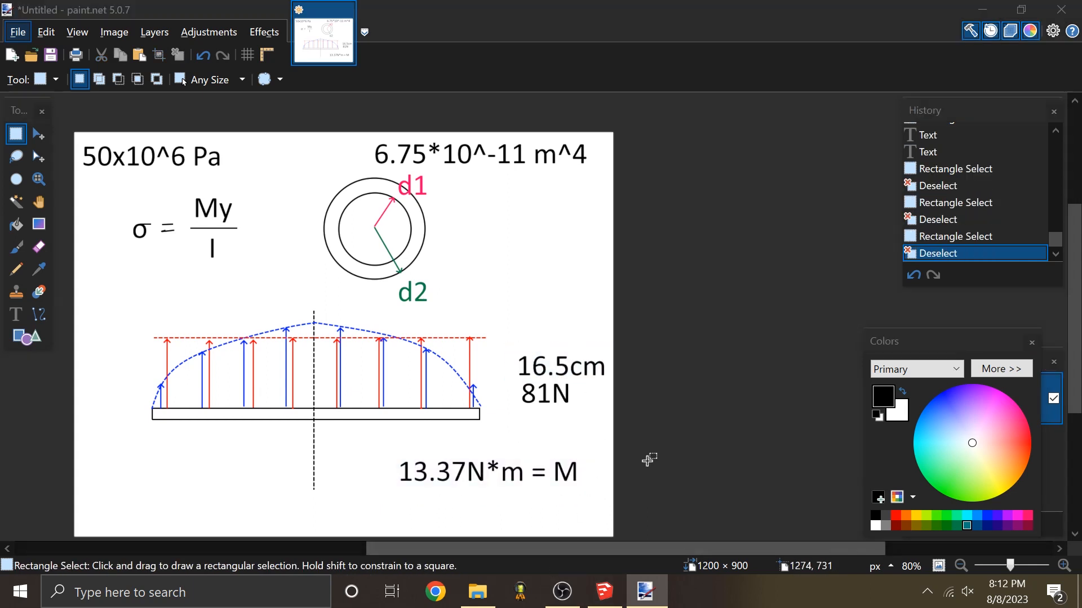
pyautogui.write('cal')
pyautogui.press('Return')
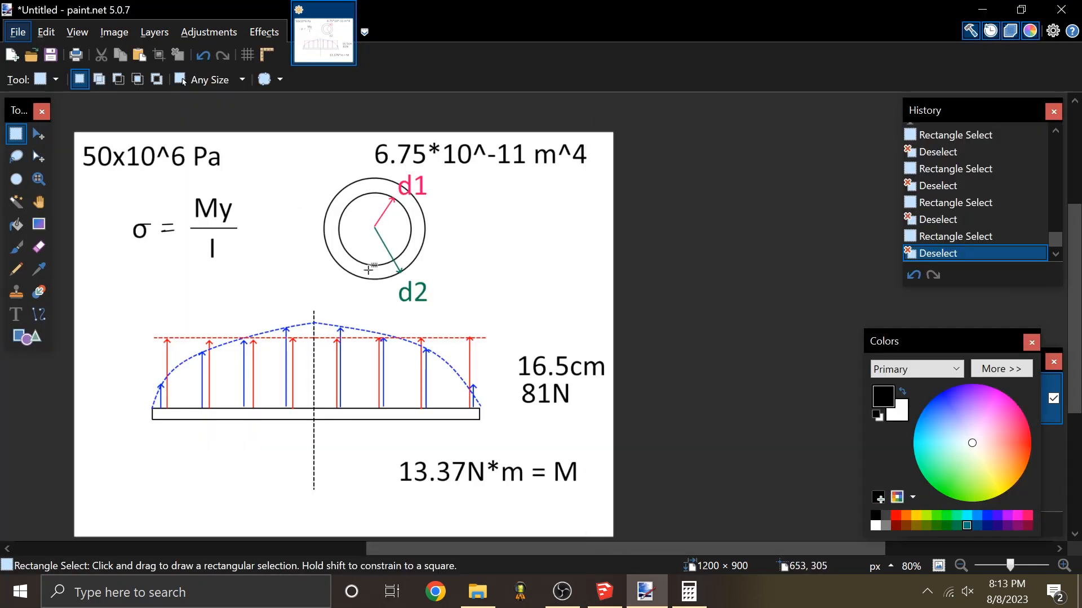
pyautogui.hotkey('alt', 'Tab')
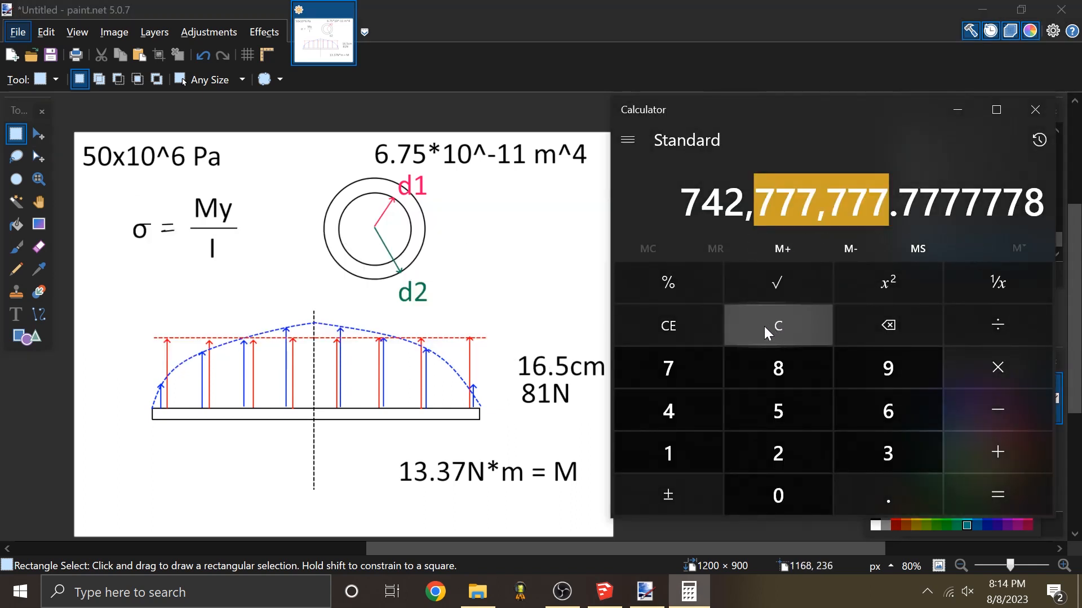
pyautogui.click(764, 326)
pyautogui.click(1035, 110)
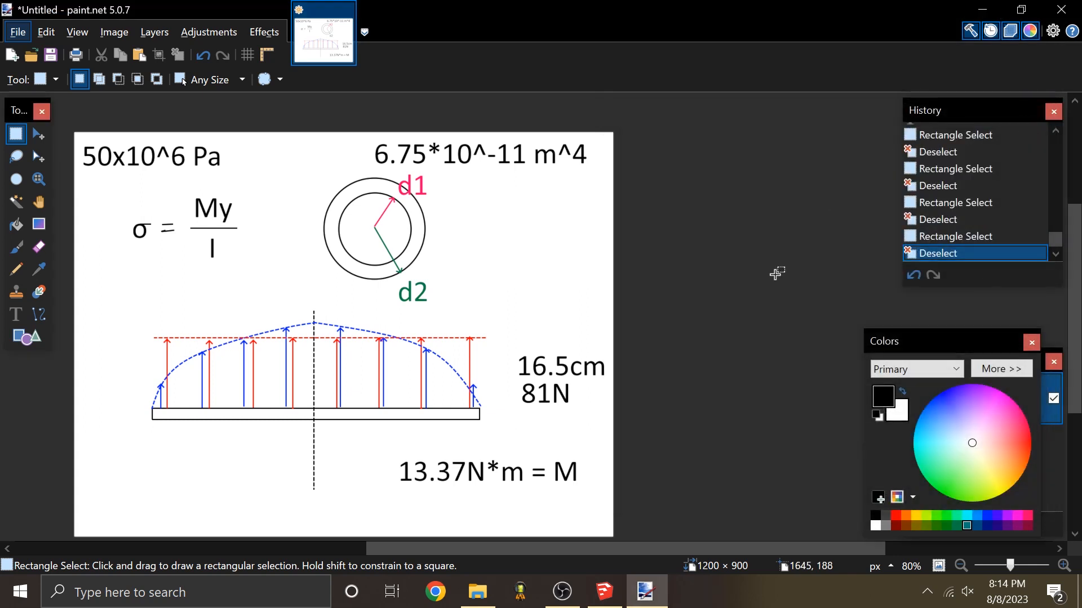
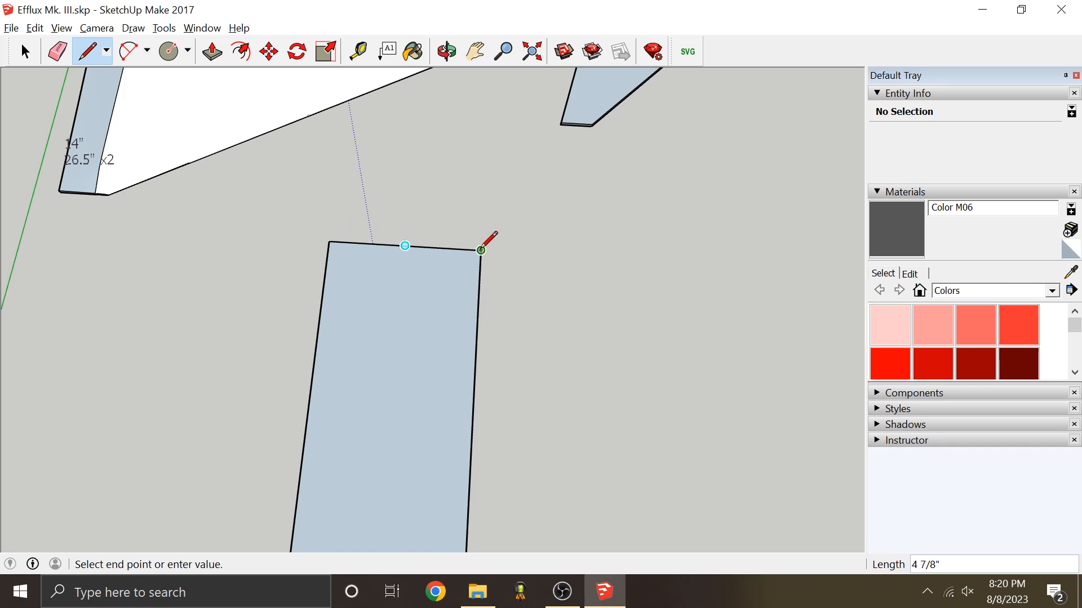
# Step: In SketchUp, draw a line about 24 3/16" long down the blue rectangle, parallel to its long sides
pyautogui.click(443, 248)
pyautogui.scroll(-3, 443, 243)
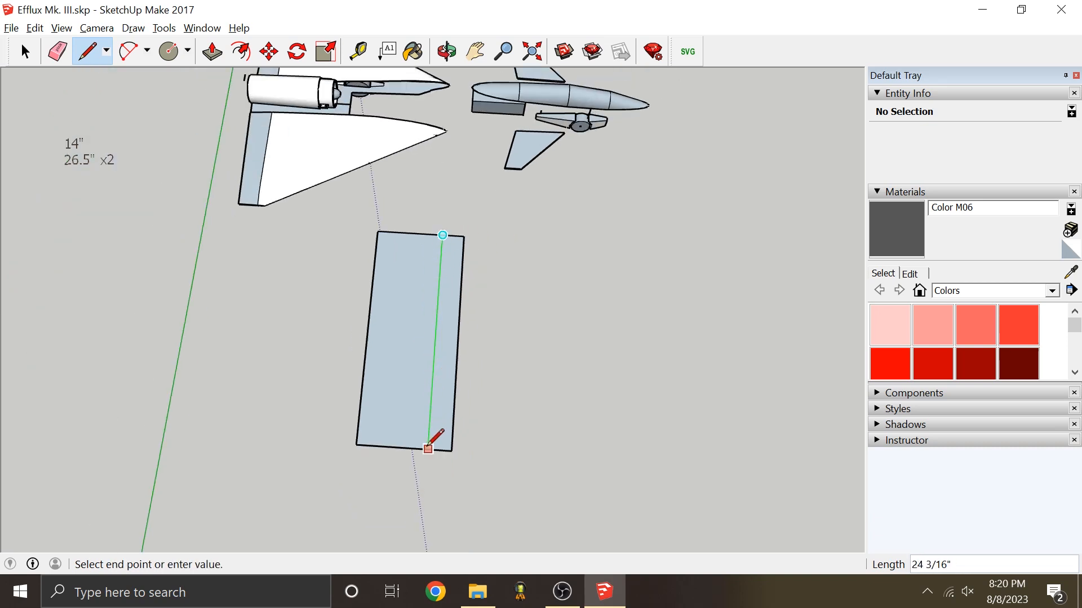
pyautogui.click(428, 449)
pyautogui.moveTo(435, 337); pyautogui.dragTo(438, 95, button='middle')
pyautogui.scroll(3, 440, 274)
pyautogui.moveTo(437, 248); pyautogui.dragTo(449, 225, button='middle')
pyautogui.press('Escape')
# Step: Sketch further lines at the end of the rectangle, and undo them together with the lengthwise line and the rectangle
pyautogui.moveTo(490, 402)
pyautogui.mouseDown(button='middle')
pyautogui.moveTo(408, 352)
pyautogui.moveTo(371, 399)
pyautogui.mouseUp(button='middle')
pyautogui.press('Escape')
pyautogui.click(361, 407)
pyautogui.click(360, 379)
pyautogui.moveTo(452, 415)
pyautogui.mouseDown(button='middle')
pyautogui.moveTo(374, 370)
pyautogui.moveTo(502, 367)
pyautogui.moveTo(490, 321)
pyautogui.moveTo(508, 306)
pyautogui.moveTo(333, 406)
pyautogui.moveTo(319, 355)
pyautogui.moveTo(336, 391)
pyautogui.mouseUp(button='middle')
pyautogui.press('Escape')
pyautogui.click(340, 399)
pyautogui.moveTo(325, 183)
pyautogui.mouseDown(button='middle')
pyautogui.moveTo(404, 364)
pyautogui.moveTo(466, 307)
pyautogui.moveTo(440, 309)
pyautogui.moveTo(422, 354)
pyautogui.mouseUp(button='middle')
pyautogui.hotkey('ctrl', 'z')
pyautogui.hotkey('ctrl', 'z')
pyautogui.hotkey('ctrl', 'z')
pyautogui.hotkey('ctrl', 'z')
pyautogui.hotkey('ctrl', 'z')
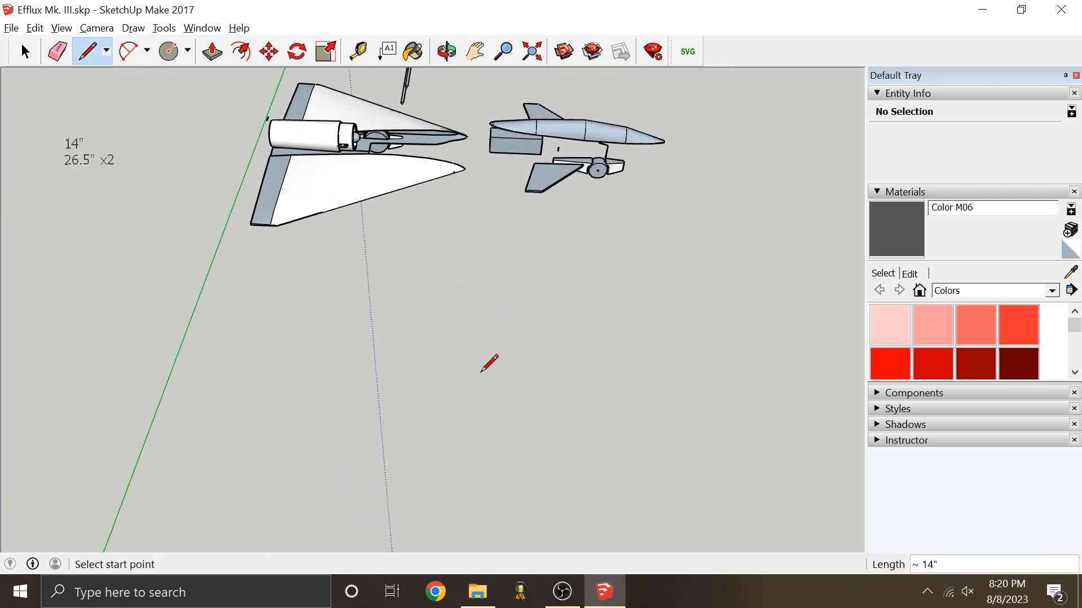
# Step: Examine the delta wings, the engine tube and the central gap between the wings from above and from lower angles
pyautogui.scroll(-3, 423, 459)
pyautogui.scroll(4, 381, 289)
pyautogui.moveTo(380, 288); pyautogui.dragTo(400, 379, button='middle')
pyautogui.scroll(-2, 530, 321)
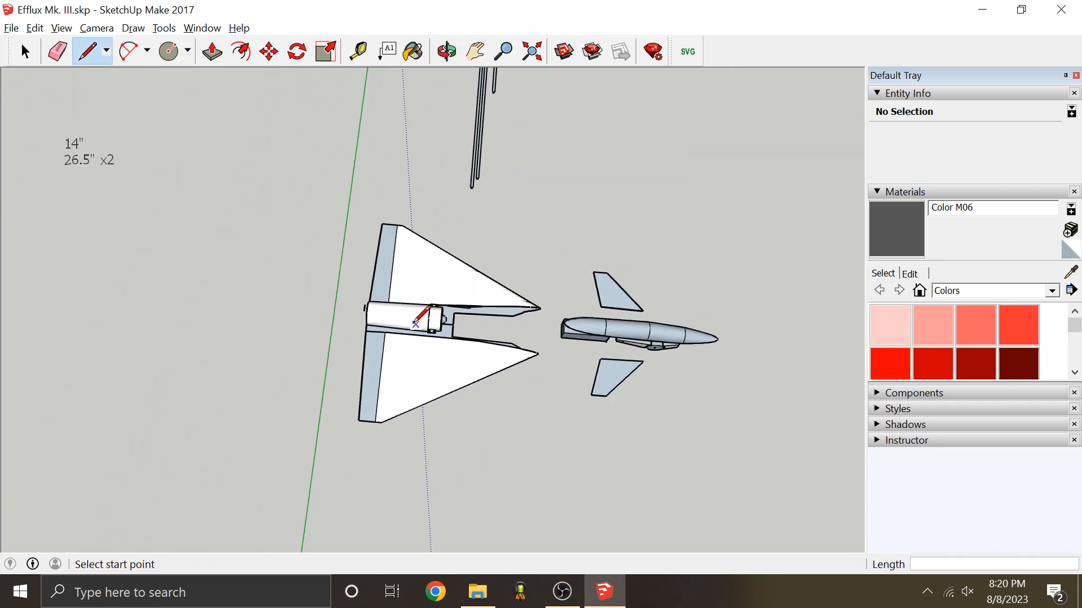
pyautogui.scroll(3, 417, 323)
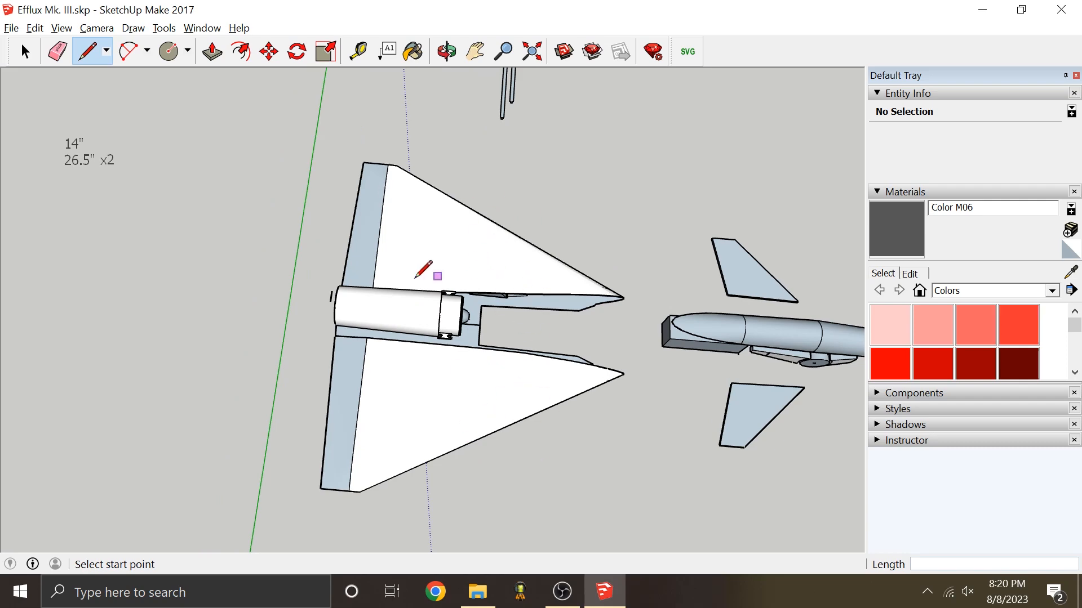
pyautogui.scroll(1, 521, 333)
pyautogui.moveTo(468, 352); pyautogui.dragTo(502, 354, button='middle')
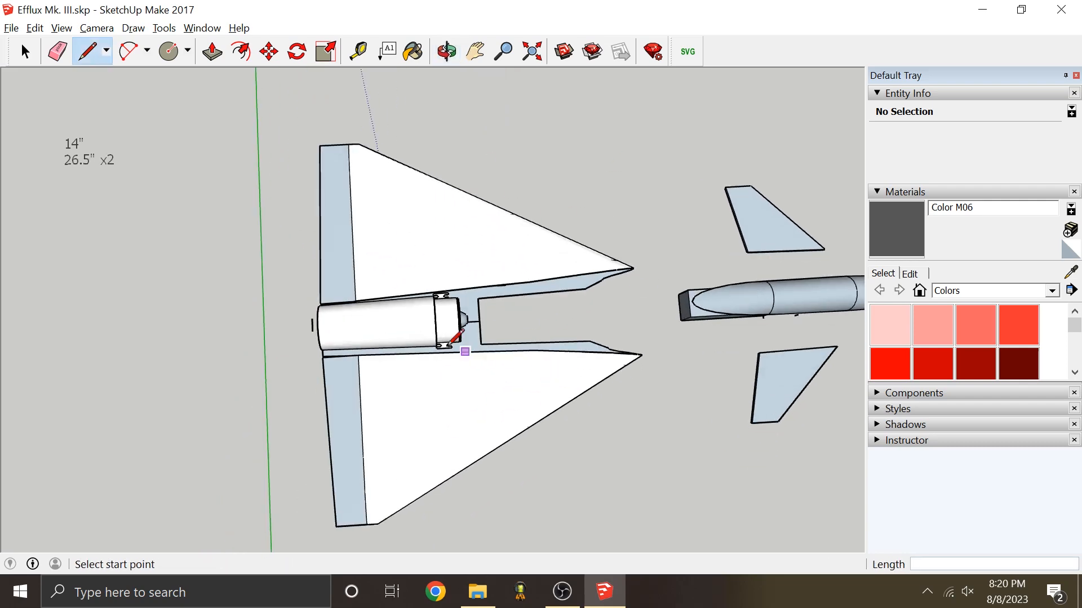
pyautogui.scroll(-3, 361, 328)
pyautogui.scroll(2, 434, 366)
pyautogui.moveTo(434, 367); pyautogui.dragTo(379, 364, button='middle')
pyautogui.scroll(-2, 618, 392)
pyautogui.scroll(3, 504, 341)
pyautogui.moveTo(526, 396); pyautogui.dragTo(480, 345, button='middle')
pyautogui.scroll(-2, 530, 354)
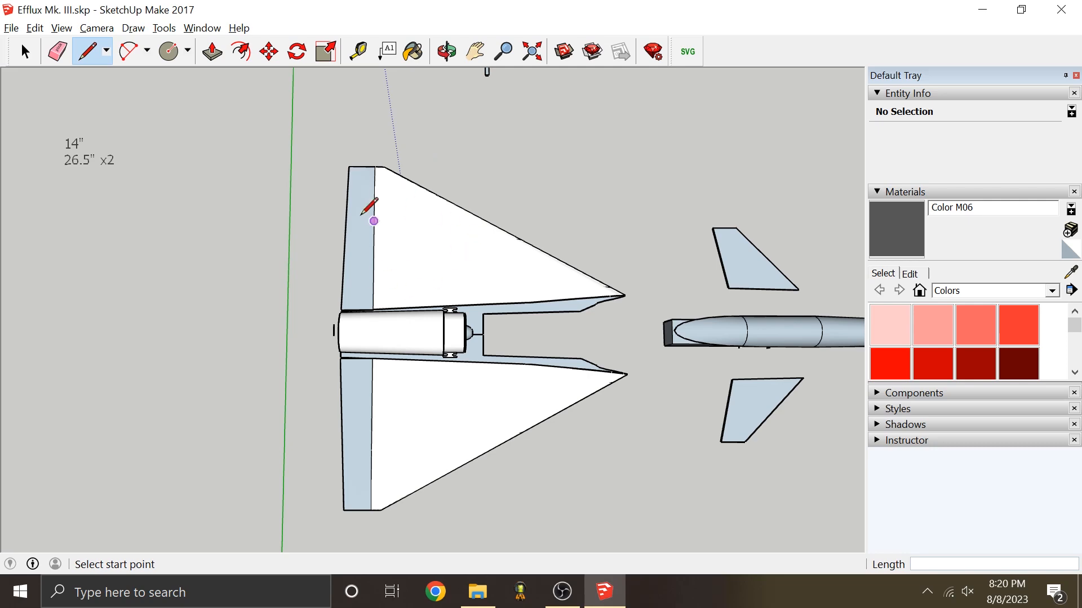
pyautogui.scroll(4, 461, 395)
pyautogui.moveTo(461, 393); pyautogui.dragTo(466, 210, button='middle')
pyautogui.scroll(-2, 399, 265)
pyautogui.scroll(3, 530, 278)
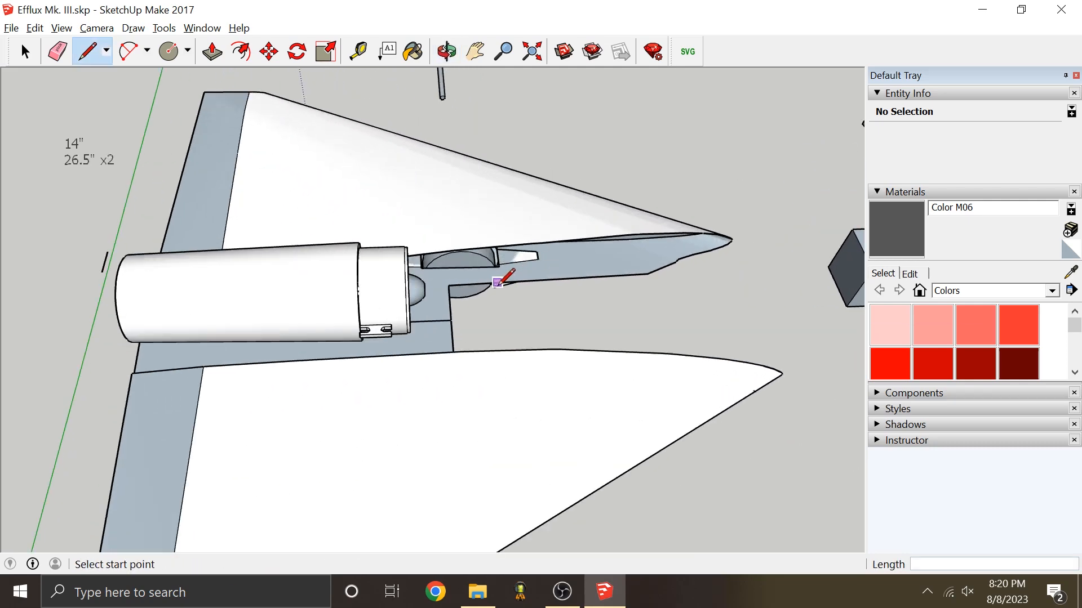
pyautogui.moveTo(497, 284); pyautogui.dragTo(480, 271, button='middle')
pyautogui.scroll(-1, 482, 271)
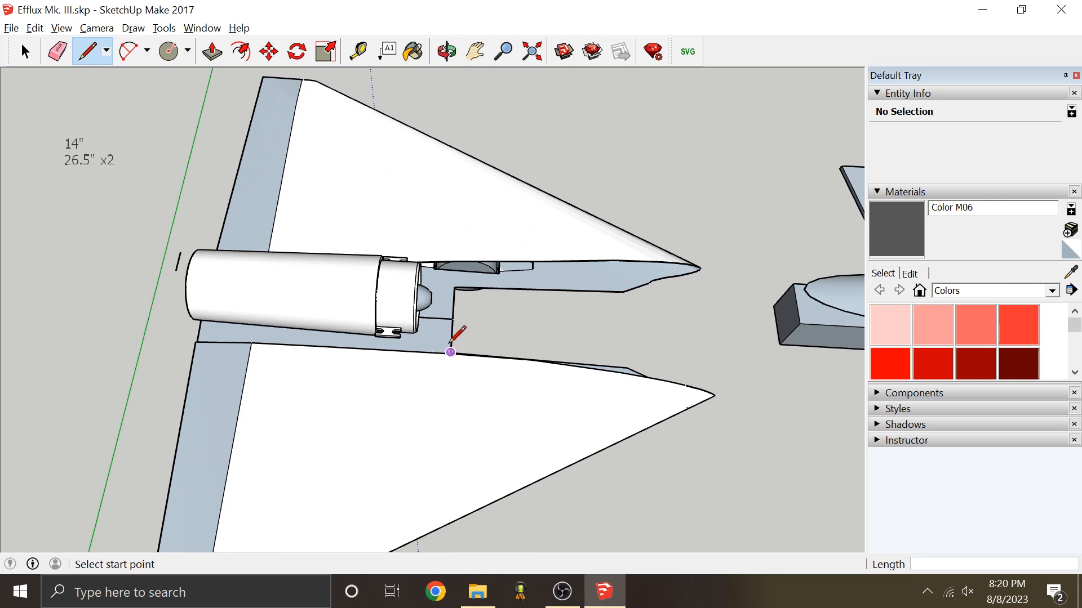
# Step: Try to draw a line of about 12" from the nearer wing across the central gap to the other wing
pyautogui.press('Escape')
pyautogui.moveTo(472, 239); pyautogui.dragTo(432, 237, button='middle')
pyautogui.scroll(-1, 394, 286)
pyautogui.scroll(1, 530, 376)
pyautogui.click(510, 398)
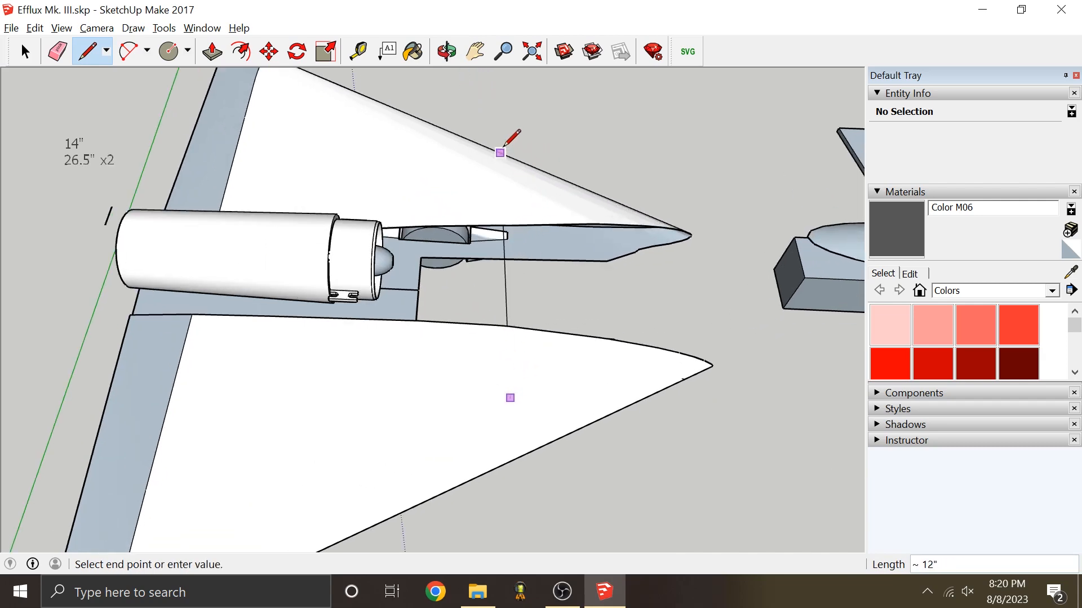
pyautogui.press('Escape')
# Step: Draw a line across the gap between the two wings near their pointed tips, and undo it
pyautogui.scroll(-2, 451, 88)
pyautogui.scroll(3, 569, 246)
pyautogui.scroll(-1, 561, 252)
pyautogui.moveTo(556, 257)
pyautogui.mouseDown(button='middle')
pyautogui.moveTo(563, 290)
pyautogui.moveTo(540, 395)
pyautogui.mouseUp(button='middle')
pyautogui.click(532, 399)
pyautogui.click(550, 212)
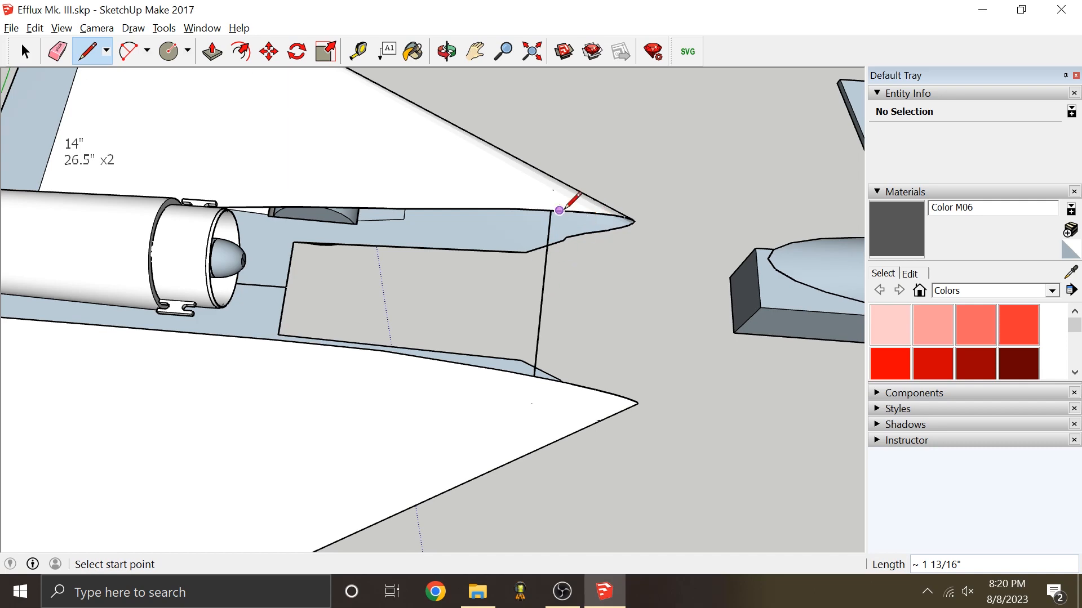
pyautogui.hotkey('ctrl', 'z')
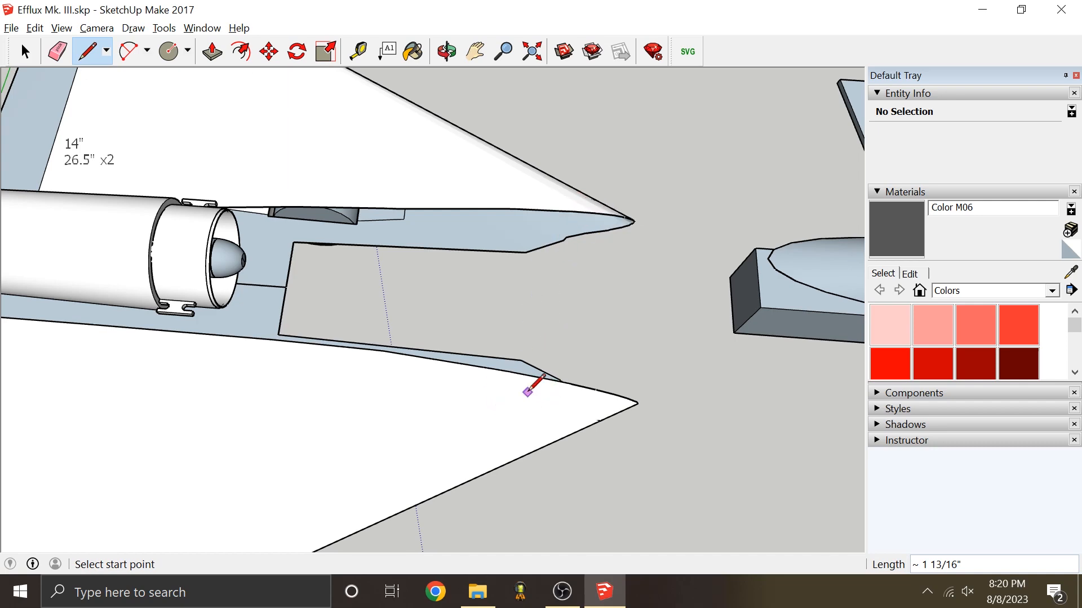
# Step: Inspect the engine tube and the centre section between the wings up close
pyautogui.moveTo(534, 390); pyautogui.dragTo(555, 383, button='middle')
pyautogui.scroll(-3, 746, 317)
pyautogui.scroll(3, 465, 326)
pyautogui.moveTo(466, 324); pyautogui.dragTo(469, 445, button='middle')
pyautogui.scroll(-3, 488, 148)
pyautogui.moveTo(447, 150); pyautogui.dragTo(505, 189, button='middle')
pyautogui.scroll(3, 505, 188)
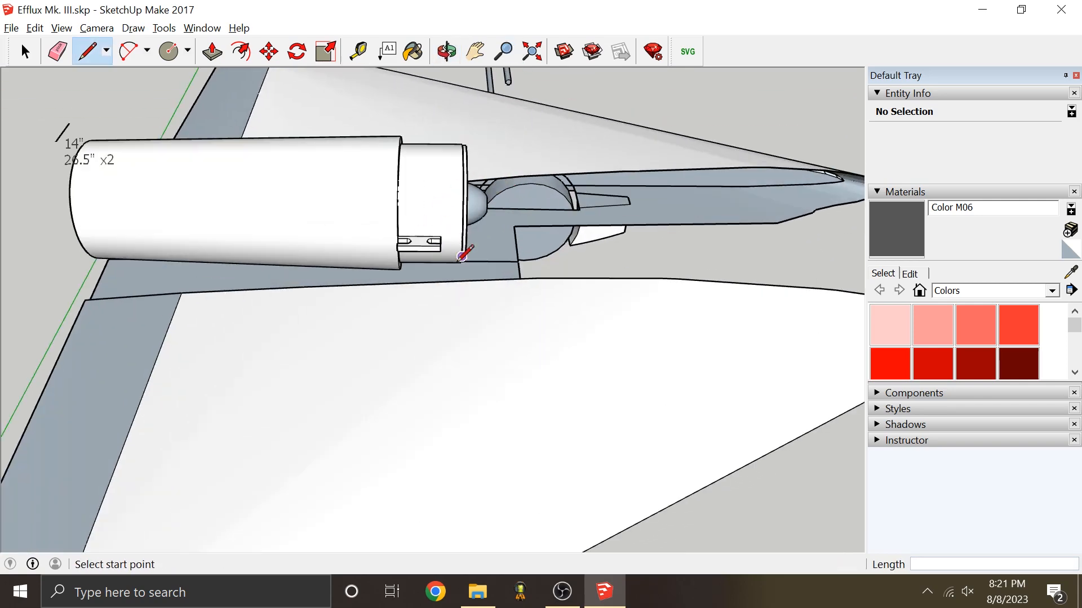
pyautogui.moveTo(449, 252); pyautogui.dragTo(449, 273, button='middle')
pyautogui.scroll(-3, 440, 306)
pyautogui.scroll(3, 439, 379)
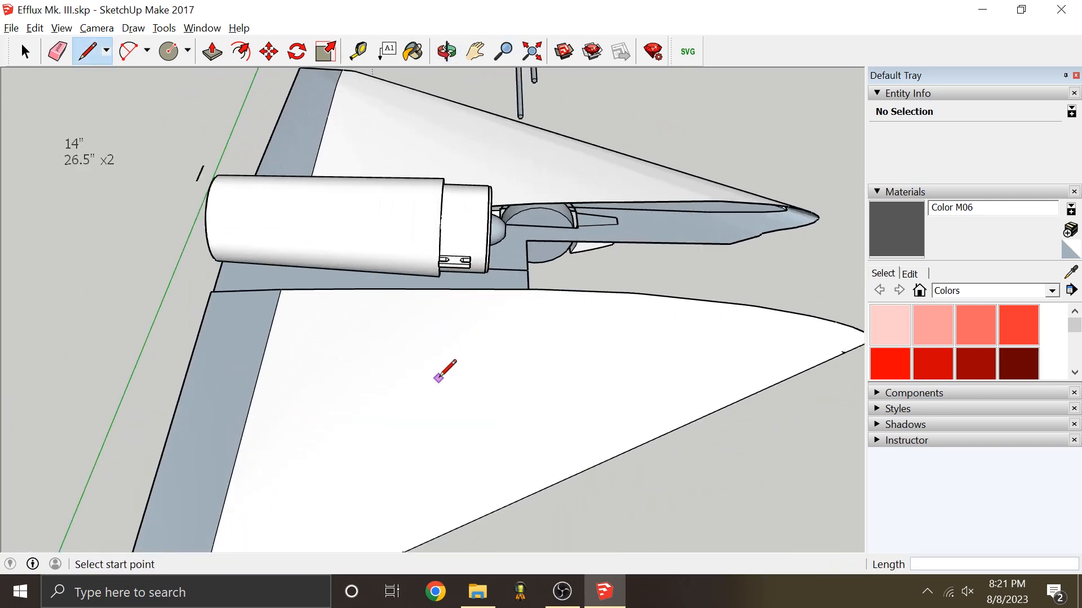
pyautogui.click(456, 476)
pyautogui.scroll(-3, 458, 388)
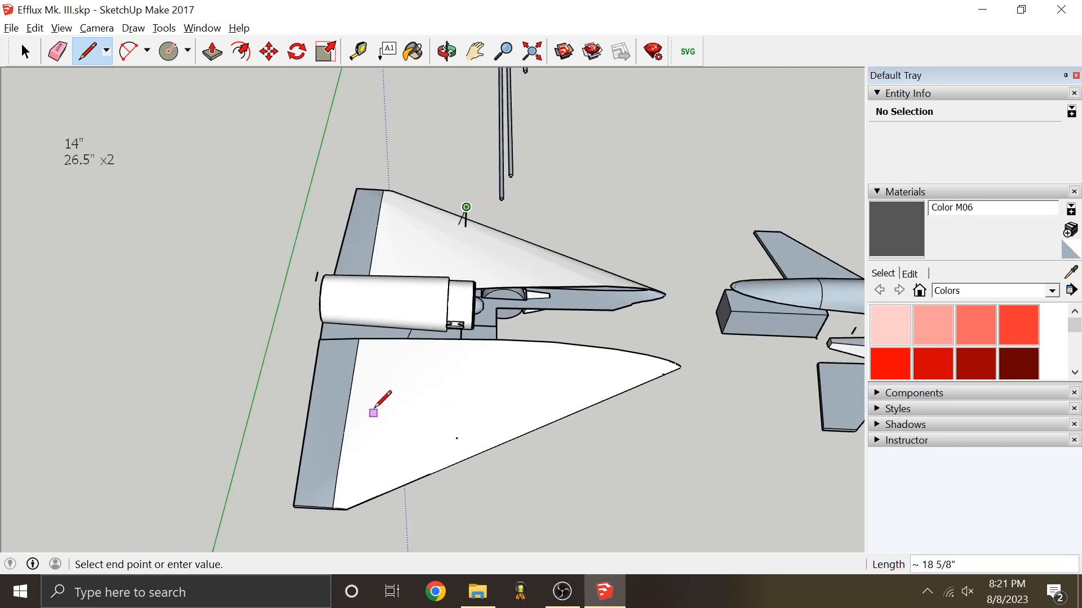
pyautogui.click(387, 431)
pyautogui.press('Escape')
# Step: Measure the diameter of the round spar tube's end along the blue axis
pyautogui.moveTo(495, 315)
pyautogui.mouseDown(button='middle')
pyautogui.moveTo(514, 346)
pyautogui.moveTo(495, 320)
pyautogui.mouseUp(button='middle')
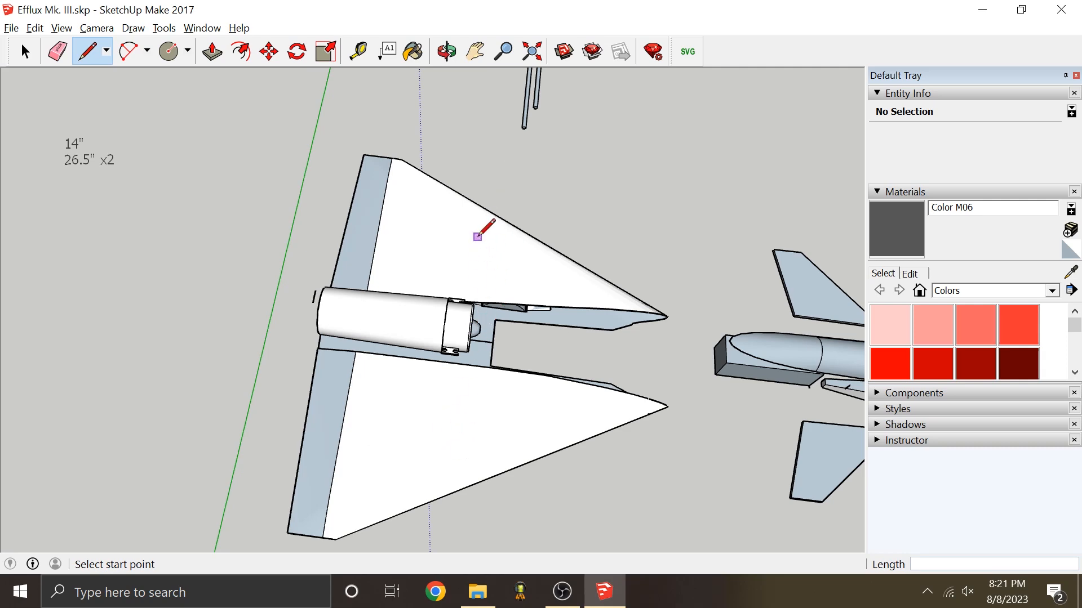
pyautogui.moveTo(562, 304)
pyautogui.mouseDown(button='middle')
pyautogui.moveTo(367, 113)
pyautogui.moveTo(425, 128)
pyautogui.moveTo(515, 211)
pyautogui.moveTo(478, 384)
pyautogui.mouseUp(button='middle')
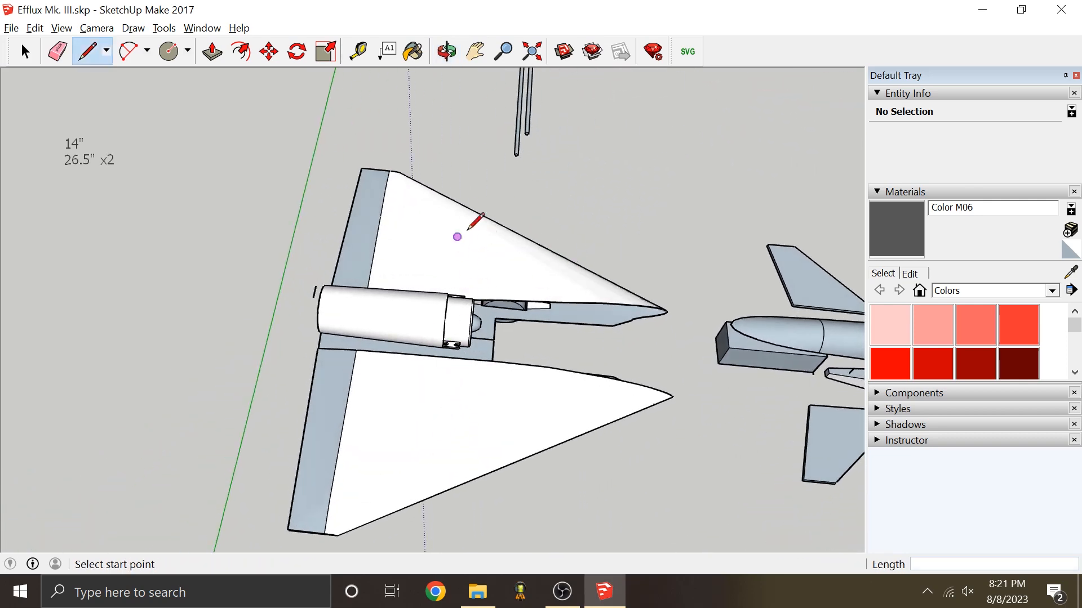
pyautogui.moveTo(520, 352); pyautogui.dragTo(511, 418, button='middle')
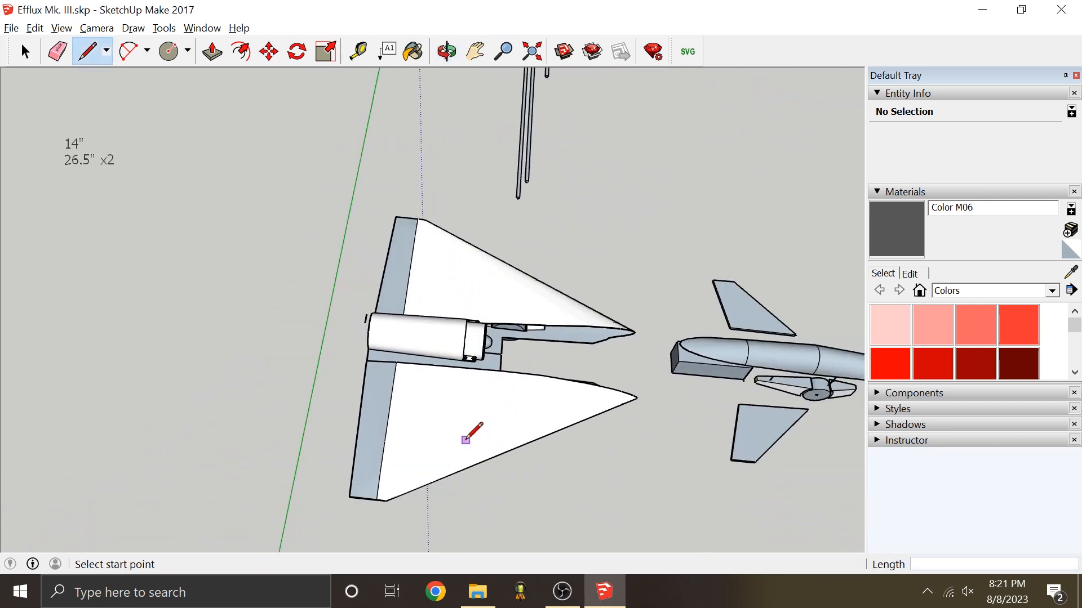
pyautogui.scroll(2, 461, 402)
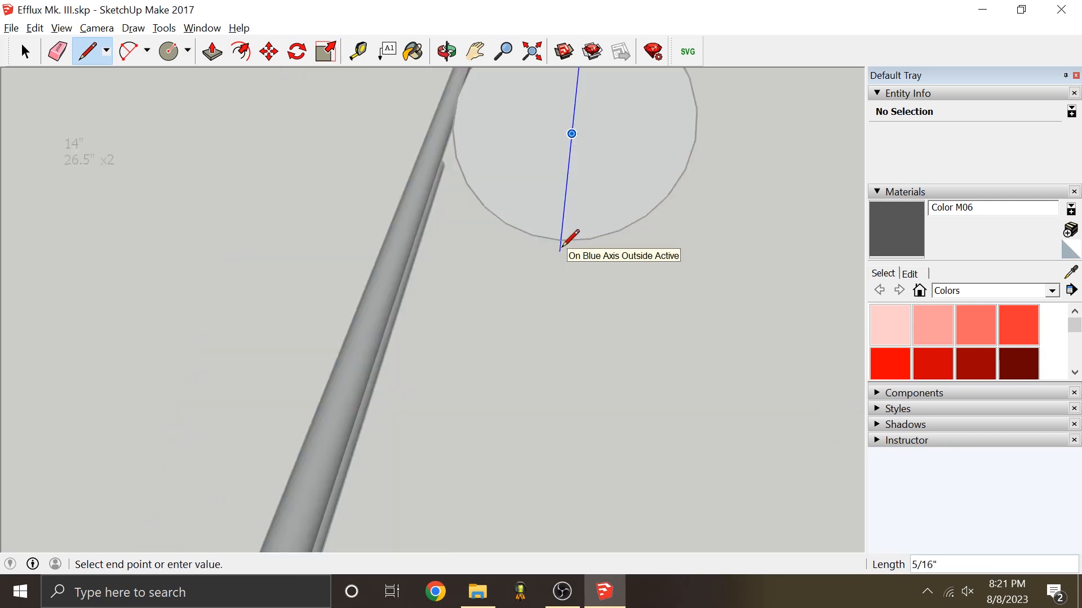
pyautogui.scroll(-5, 614, 184)
pyautogui.press('Escape')
# Step: Measure the rib's height down from a seam on its upper edge
pyautogui.scroll(-6, 596, 147)
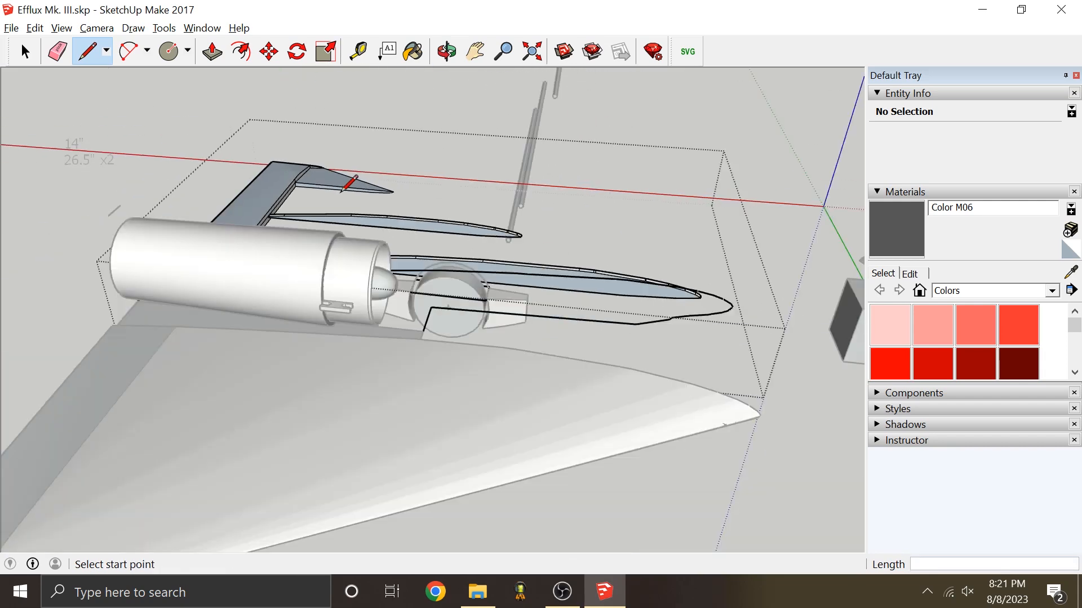
pyautogui.scroll(5, 393, 249)
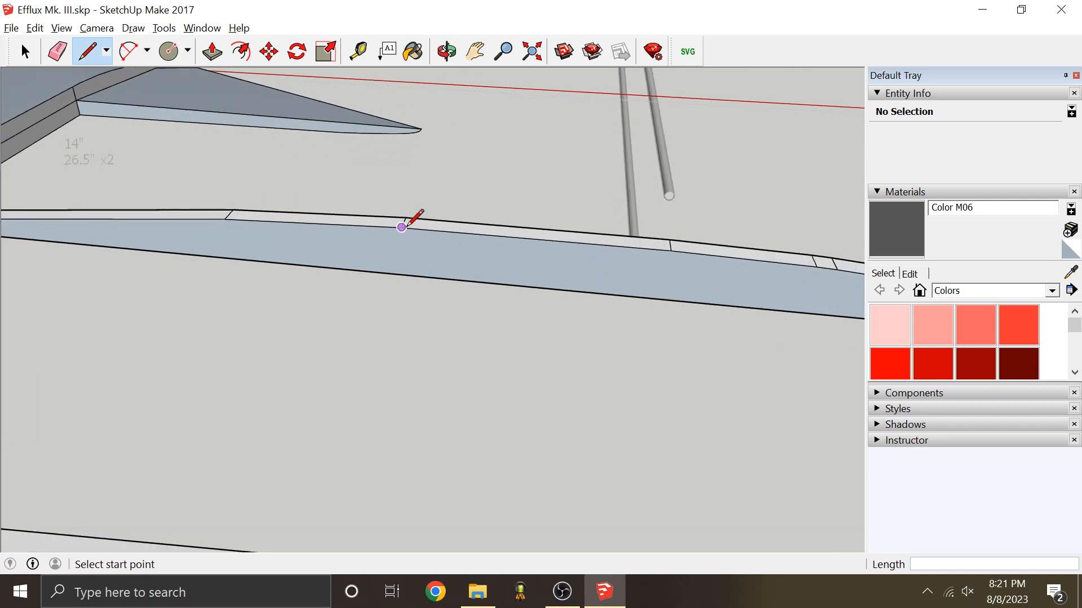
pyautogui.click(401, 227)
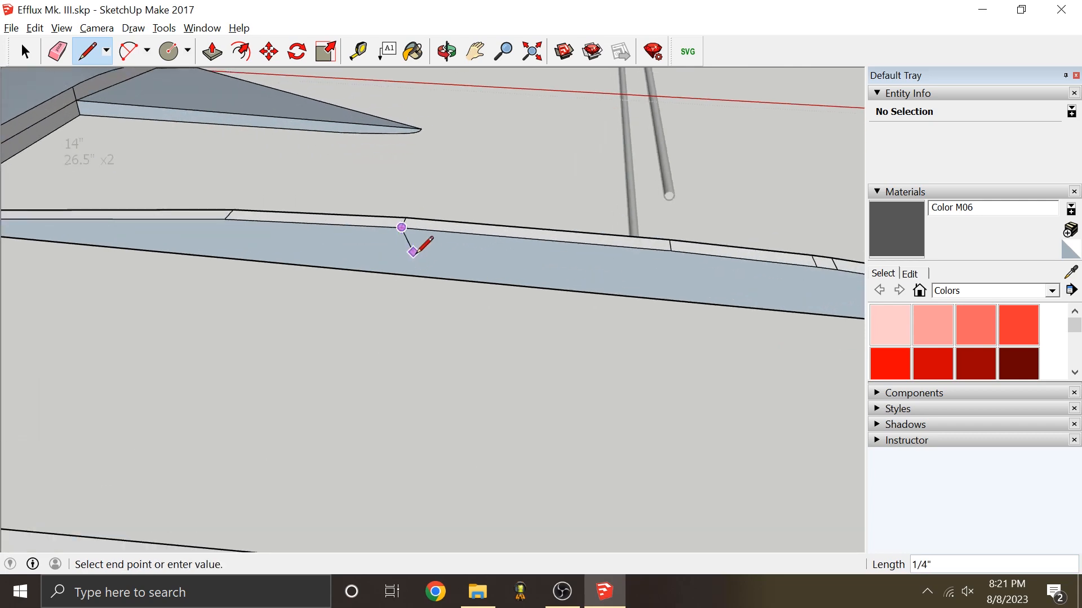
pyautogui.scroll(-5, 414, 243)
pyautogui.press('Escape')
# Step: Examine the exposed wing ribs, the trailing edge section and the engine tube from several angles
pyautogui.moveTo(483, 258); pyautogui.dragTo(390, 301, button='middle')
pyautogui.scroll(5, 437, 267)
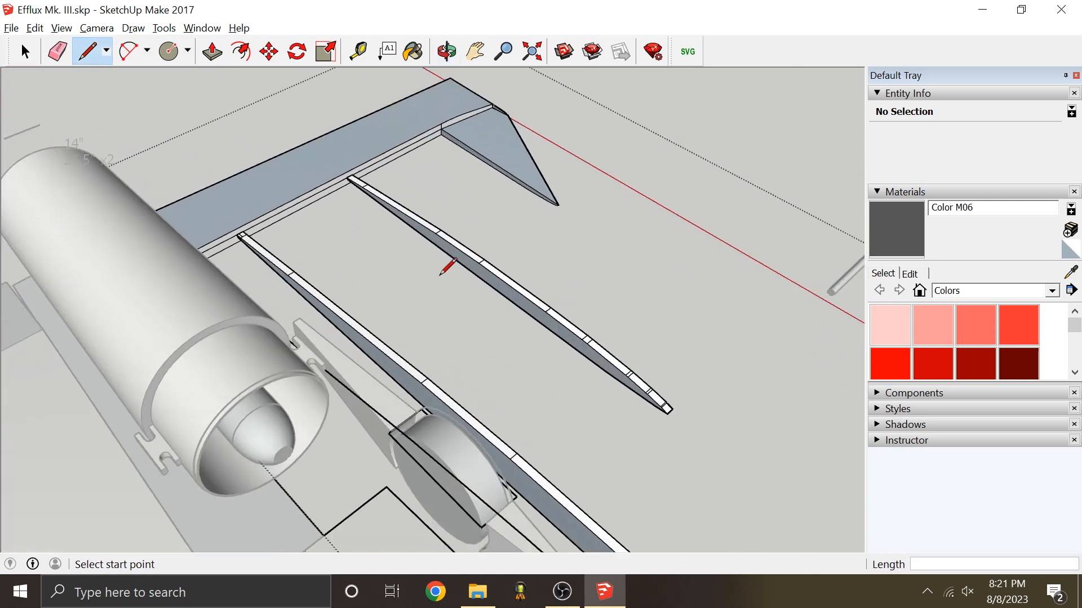
pyautogui.moveTo(505, 248)
pyautogui.mouseDown(button='middle')
pyautogui.moveTo(316, 254)
pyautogui.moveTo(510, 247)
pyautogui.moveTo(601, 190)
pyautogui.mouseUp(button='middle')
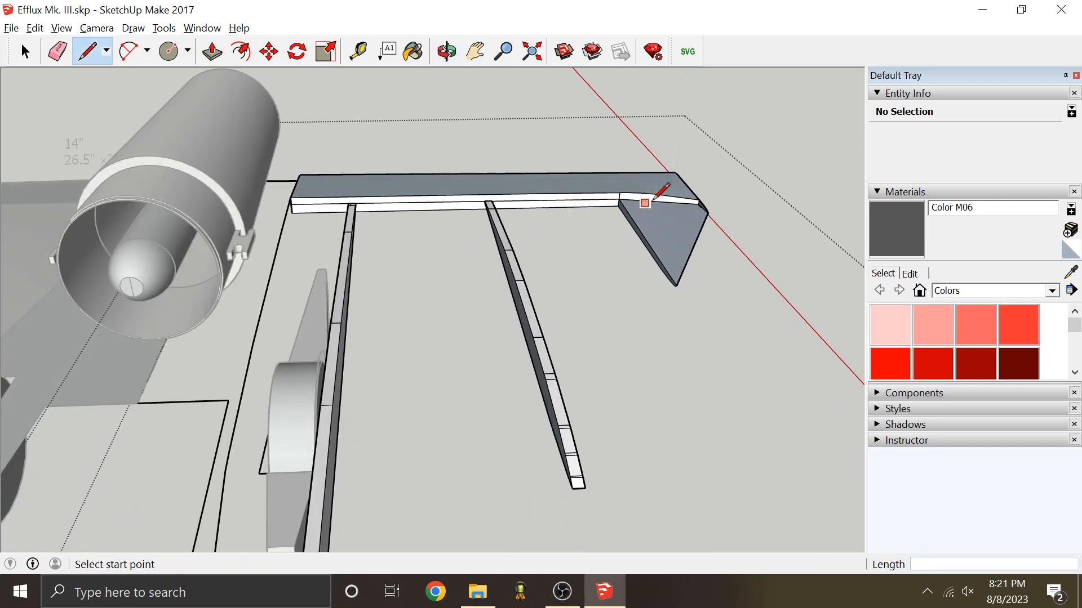
pyautogui.moveTo(608, 224)
pyautogui.mouseDown(button='middle')
pyautogui.moveTo(548, 299)
pyautogui.moveTo(628, 174)
pyautogui.moveTo(463, 325)
pyautogui.mouseUp(button='middle')
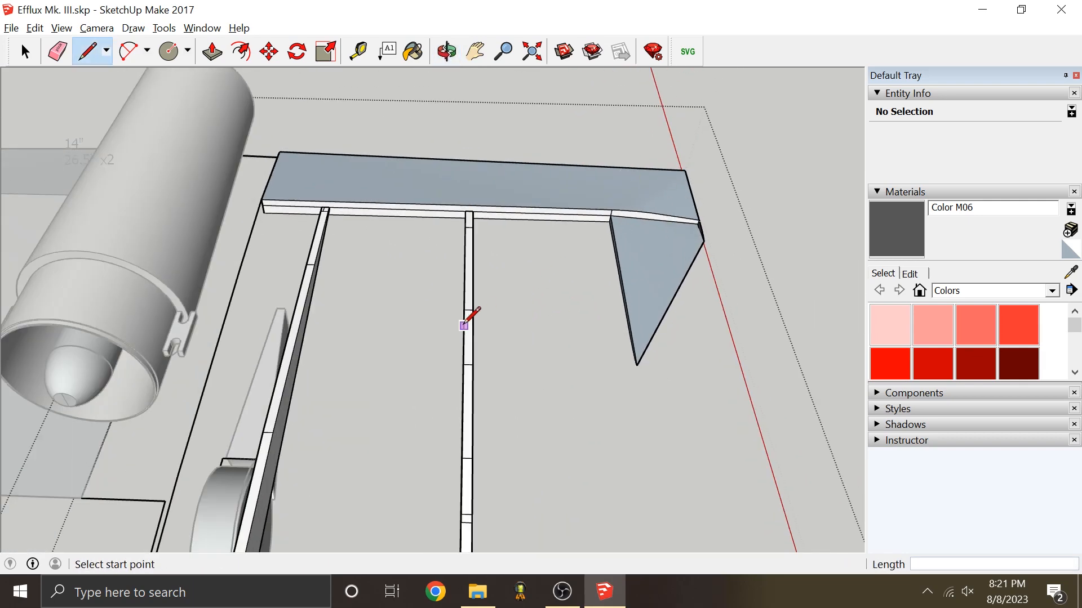
pyautogui.moveTo(549, 284)
pyautogui.mouseDown(button='middle')
pyautogui.moveTo(531, 309)
pyautogui.moveTo(708, 152)
pyautogui.moveTo(660, 174)
pyautogui.moveTo(545, 253)
pyautogui.moveTo(767, 184)
pyautogui.moveTo(519, 186)
pyautogui.moveTo(544, 260)
pyautogui.moveTo(647, 304)
pyautogui.mouseUp(button='middle')
pyautogui.scroll(-3, 521, 253)
pyautogui.scroll(3, 523, 291)
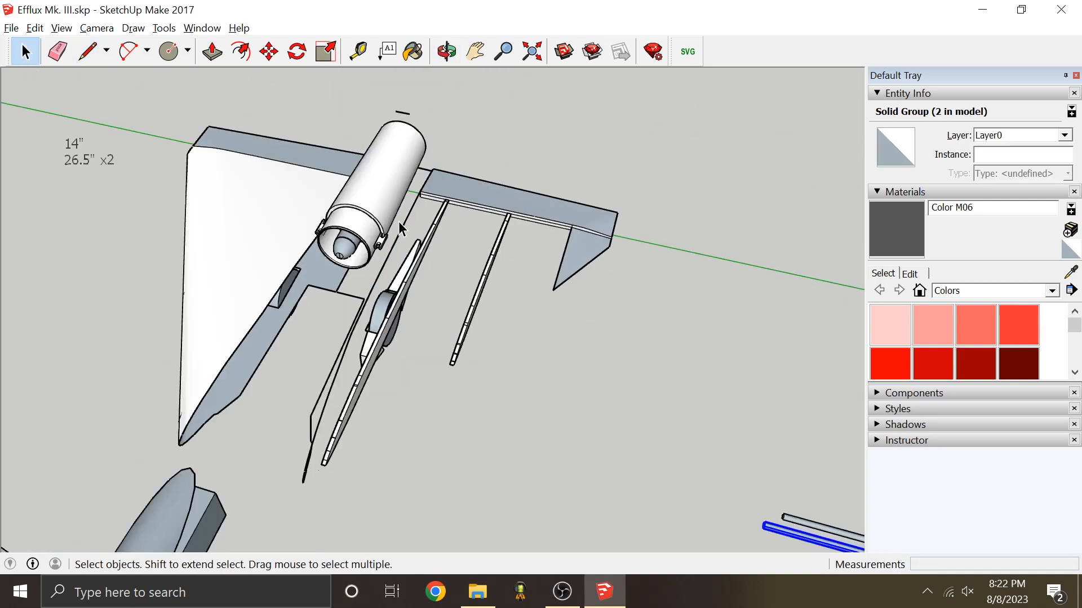
pyautogui.scroll(2, 401, 228)
pyautogui.moveTo(413, 222); pyautogui.dragTo(410, 257, button='middle')
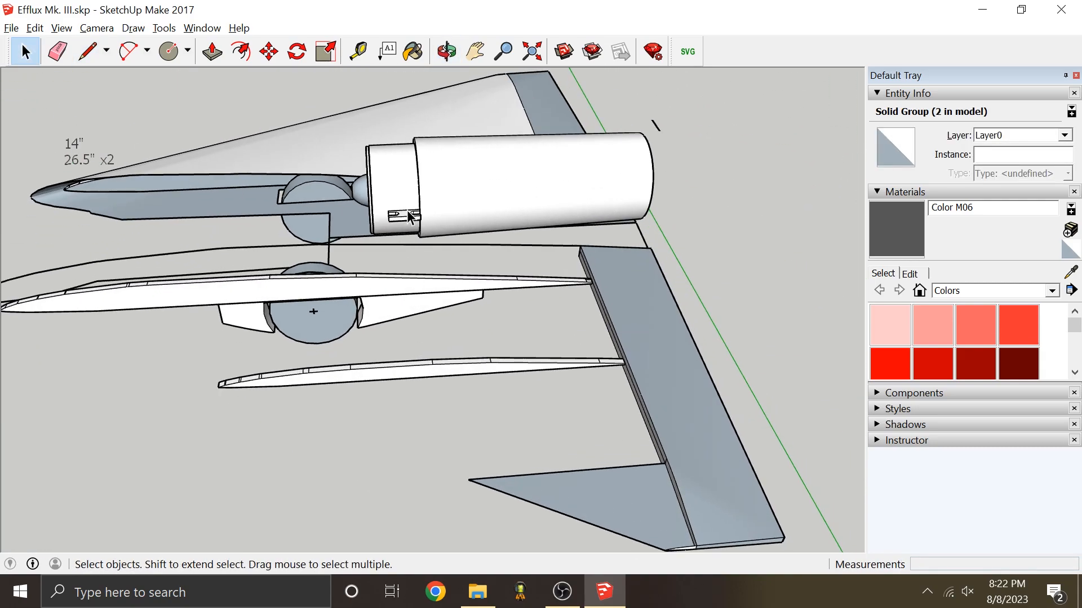
pyautogui.moveTo(403, 195); pyautogui.dragTo(319, 252, button='middle')
pyautogui.scroll(6, 391, 211)
pyautogui.moveTo(439, 251); pyautogui.dragTo(604, 242, button='middle')
pyautogui.click(88, 50)
pyautogui.scroll(2, 557, 265)
pyautogui.click(549, 267)
pyautogui.moveTo(551, 265); pyautogui.dragTo(491, 304, button='middle')
pyautogui.scroll(-8, 417, 282)
pyautogui.press('Escape')
pyautogui.moveTo(386, 284); pyautogui.dragTo(543, 374, button='middle')
pyautogui.press('space')
# Step: Select the motor group in the mouth of the engine tube and inspect how it sits beside the ribs
pyautogui.scroll(3, 404, 302)
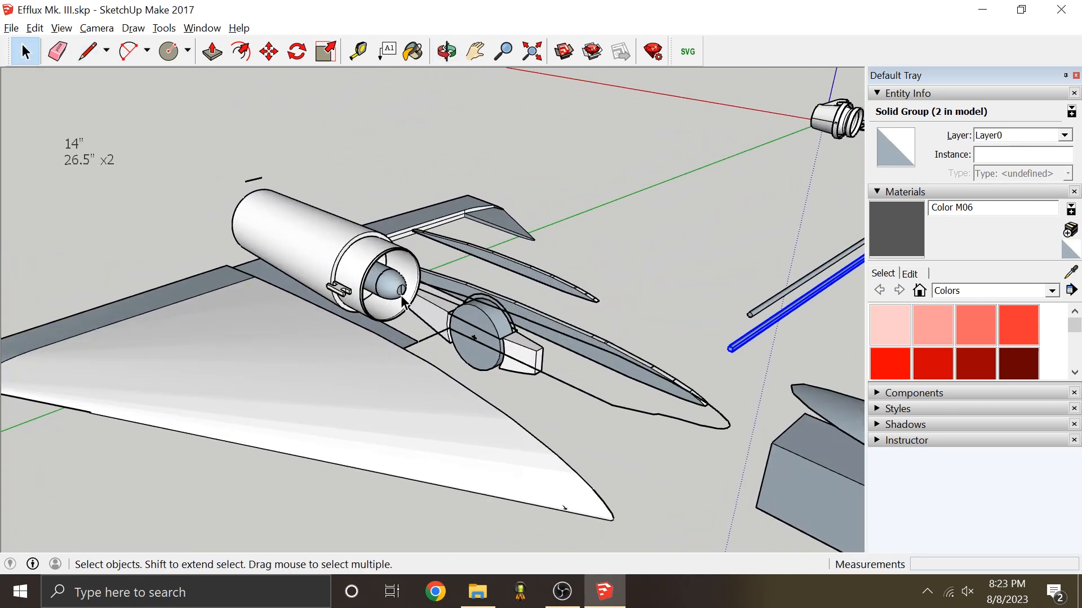
pyautogui.moveTo(478, 358); pyautogui.dragTo(370, 291, button='middle')
pyautogui.click(369, 291)
pyautogui.scroll(2, 394, 300)
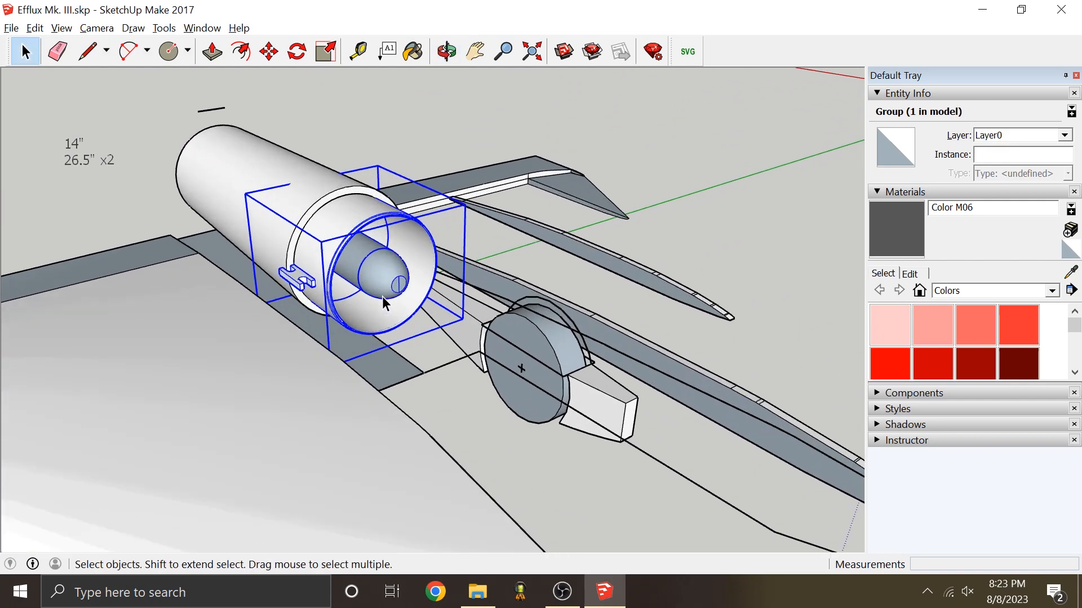
pyautogui.moveTo(367, 262); pyautogui.dragTo(603, 206, button='middle')
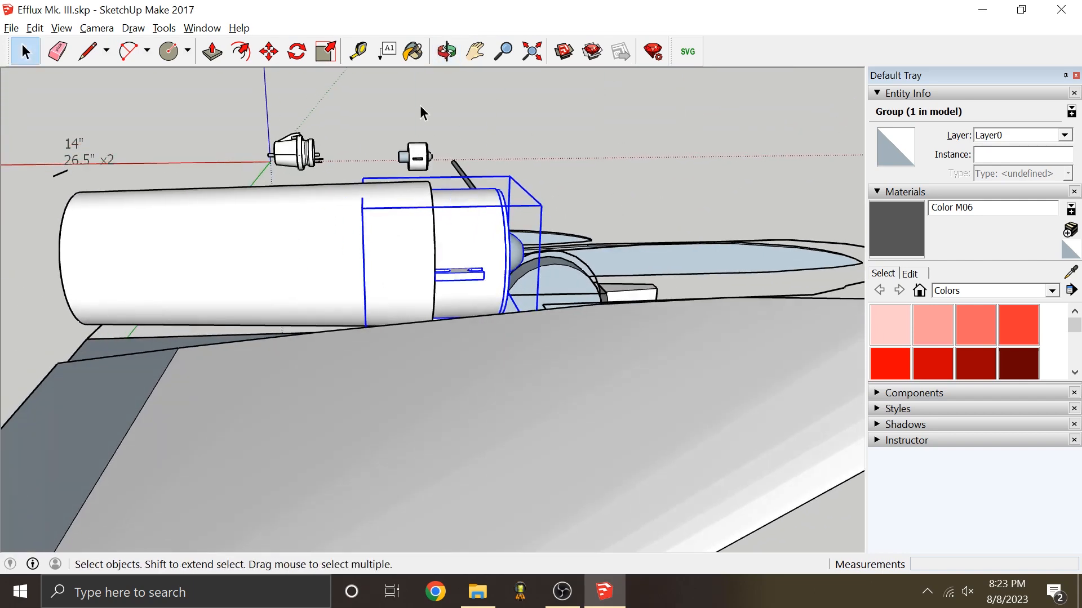
pyautogui.scroll(-2, 324, 281)
pyautogui.moveTo(534, 302); pyautogui.dragTo(155, 188, button='middle')
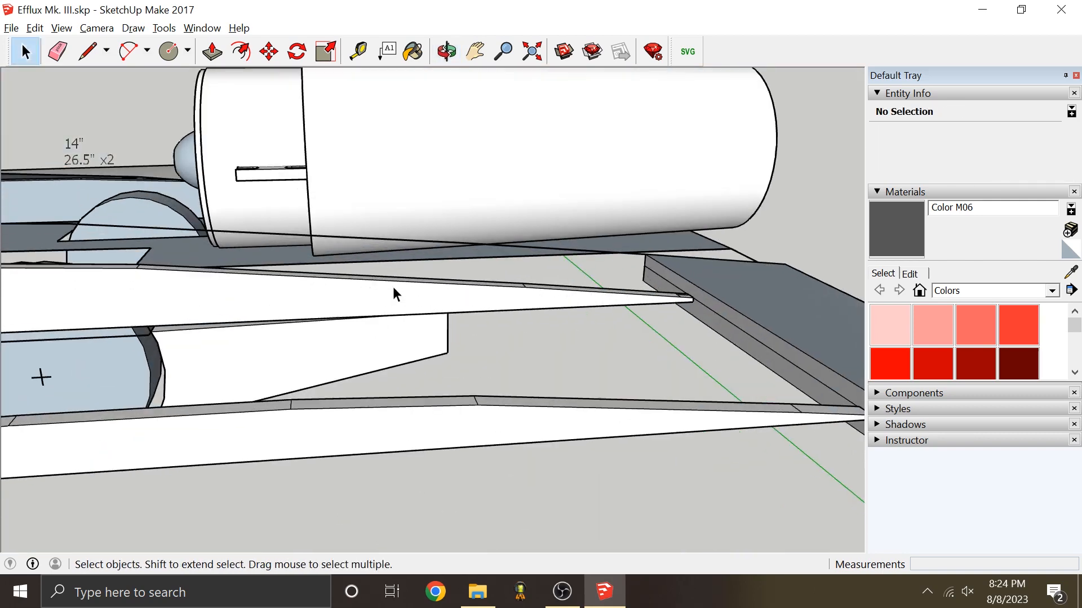
# Step: Measure the inner rib's height at the seam behind the wheel with a temporary line
pyautogui.click(87, 52)
pyautogui.moveTo(483, 292)
pyautogui.mouseDown(button='middle')
pyautogui.moveTo(444, 277)
pyautogui.moveTo(485, 285)
pyautogui.moveTo(427, 299)
pyautogui.mouseUp(button='middle')
pyautogui.click(505, 285)
pyautogui.scroll(2, 510, 302)
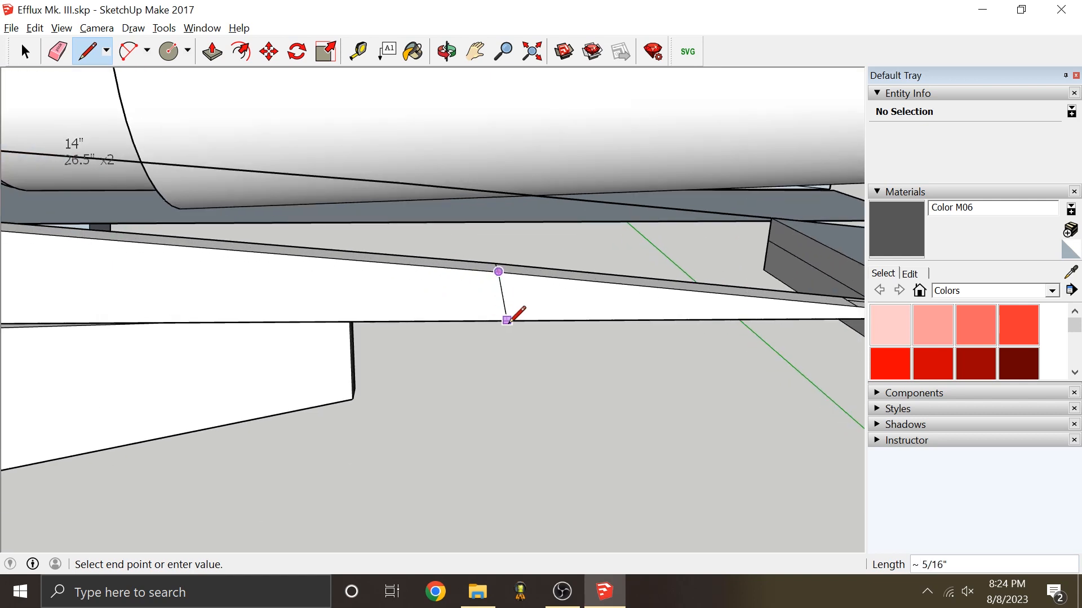
pyautogui.scroll(2, 497, 320)
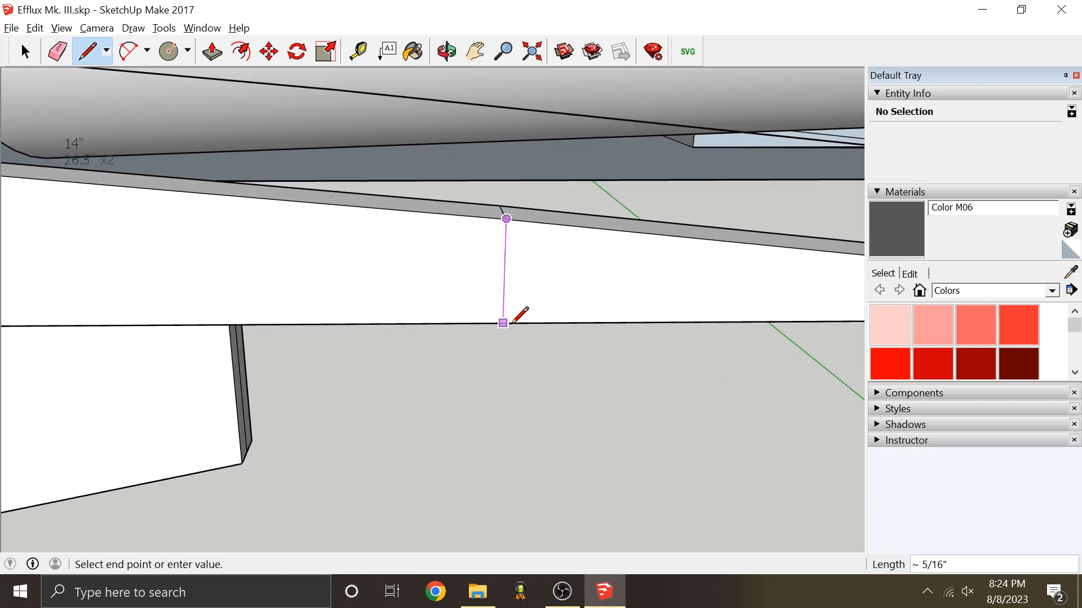
pyautogui.press('Escape')
pyautogui.scroll(-2, 489, 283)
pyautogui.click(492, 249)
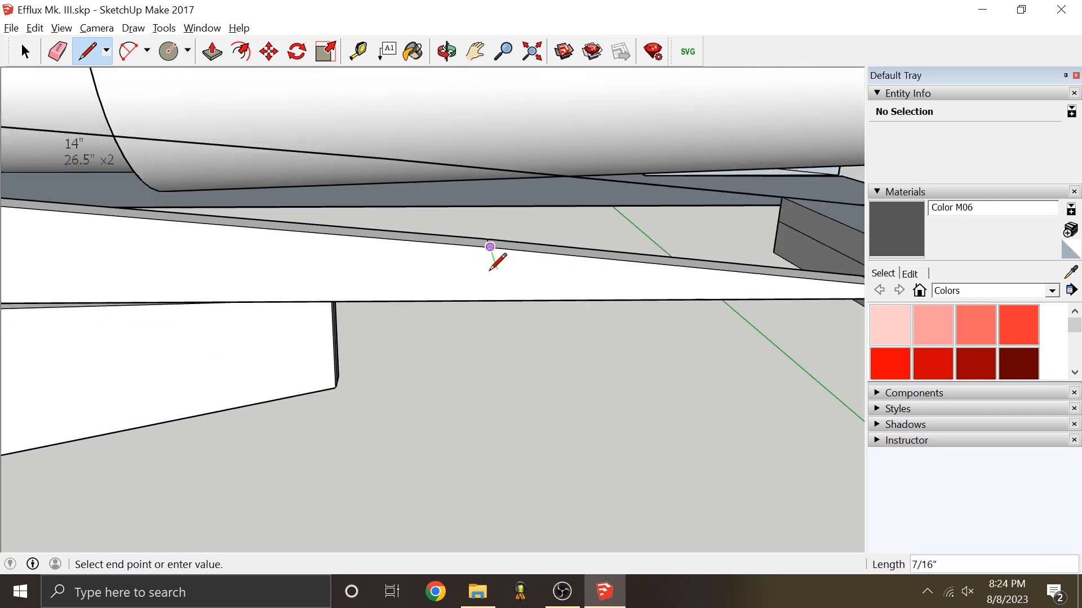
pyautogui.scroll(-2, 488, 279)
pyautogui.moveTo(489, 290); pyautogui.dragTo(458, 314, button='middle')
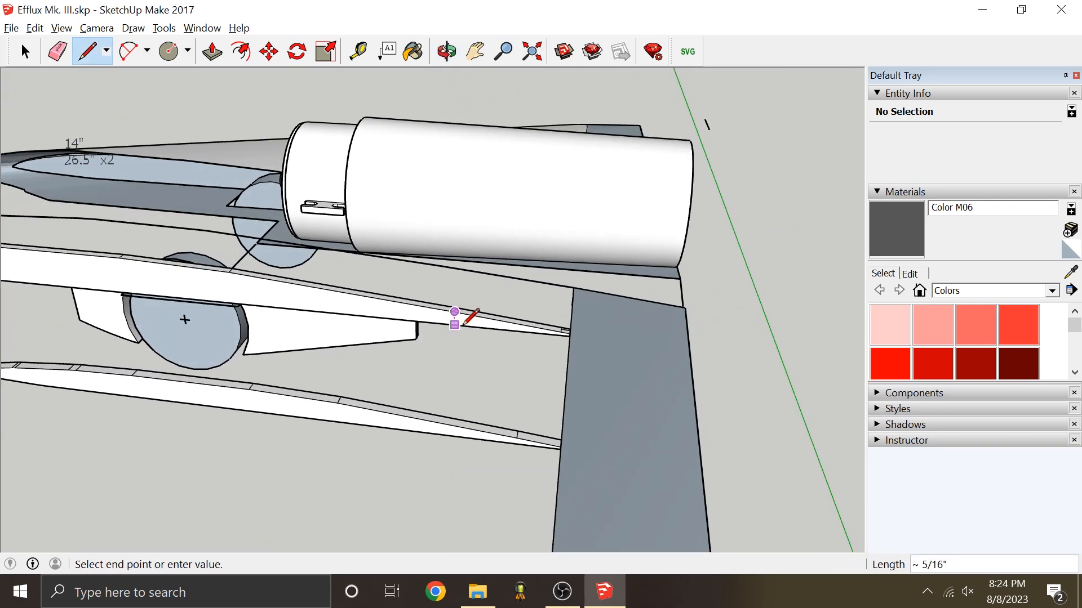
pyautogui.scroll(2, 452, 322)
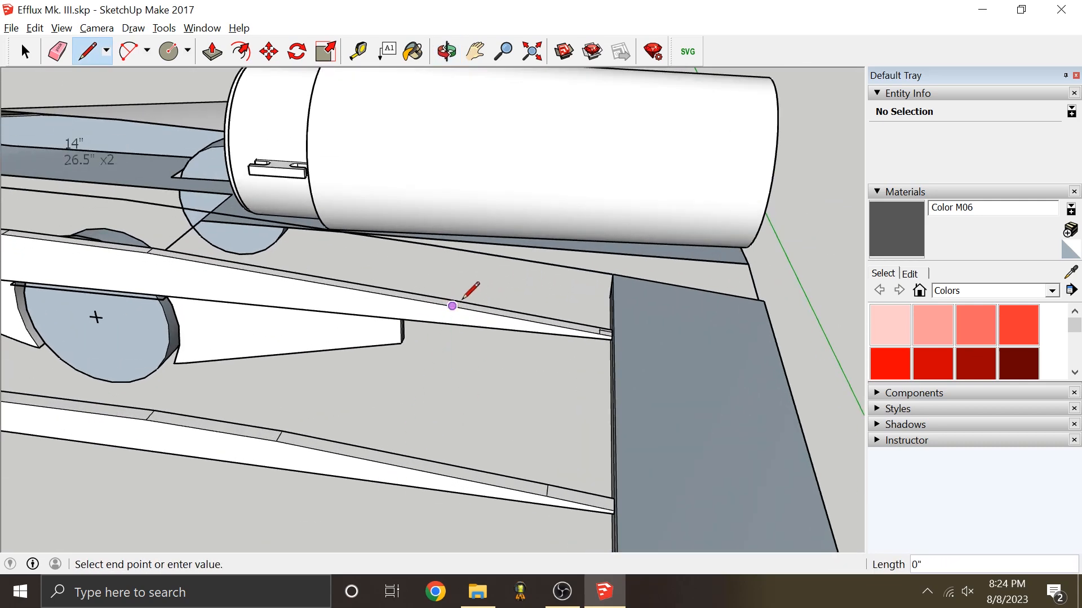
pyautogui.moveTo(379, 476); pyautogui.dragTo(71, 305, button='middle')
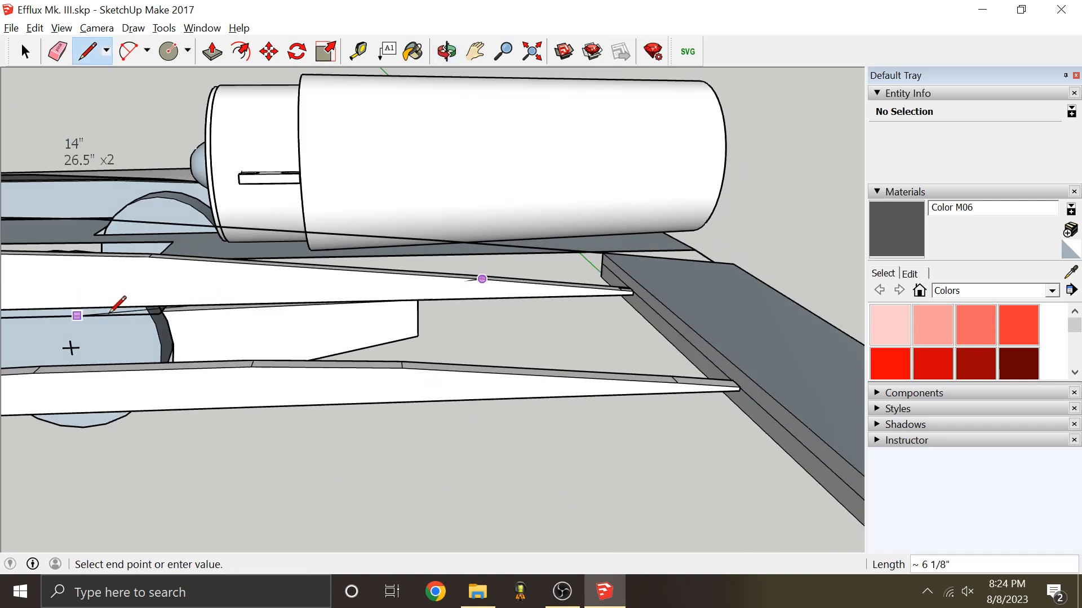
# Step: Try lines of about 14" from the exposed rib bay across the centre section to the other wing, and undo them
pyautogui.moveTo(526, 381); pyautogui.dragTo(425, 459, button='middle')
pyautogui.moveTo(372, 438); pyautogui.dragTo(445, 400, button='middle')
pyautogui.scroll(-2, 563, 231)
pyautogui.scroll(3, 502, 310)
pyautogui.click(483, 456)
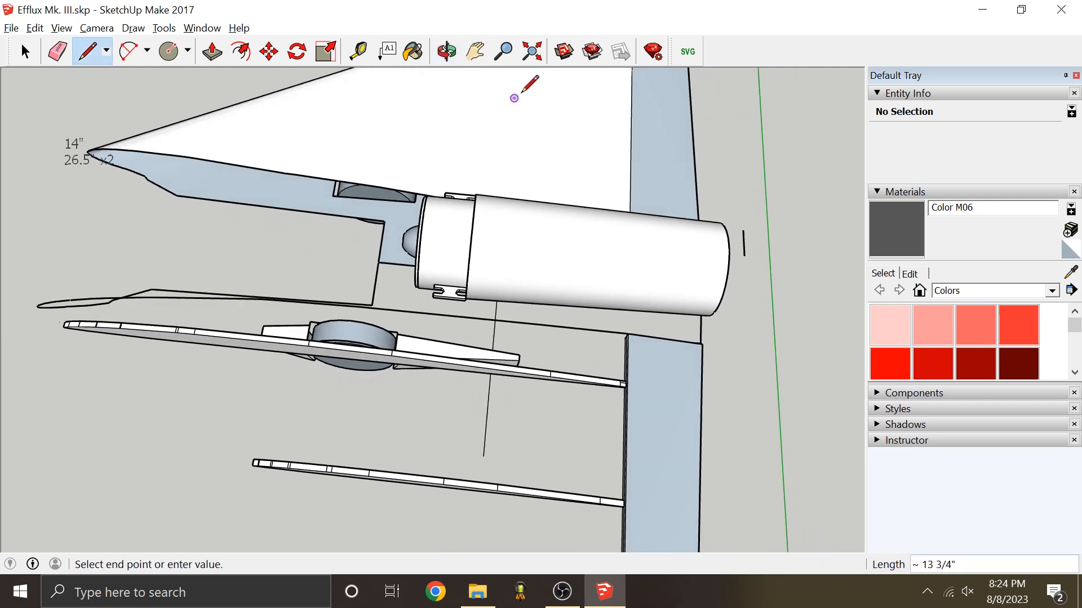
pyautogui.click(497, 198)
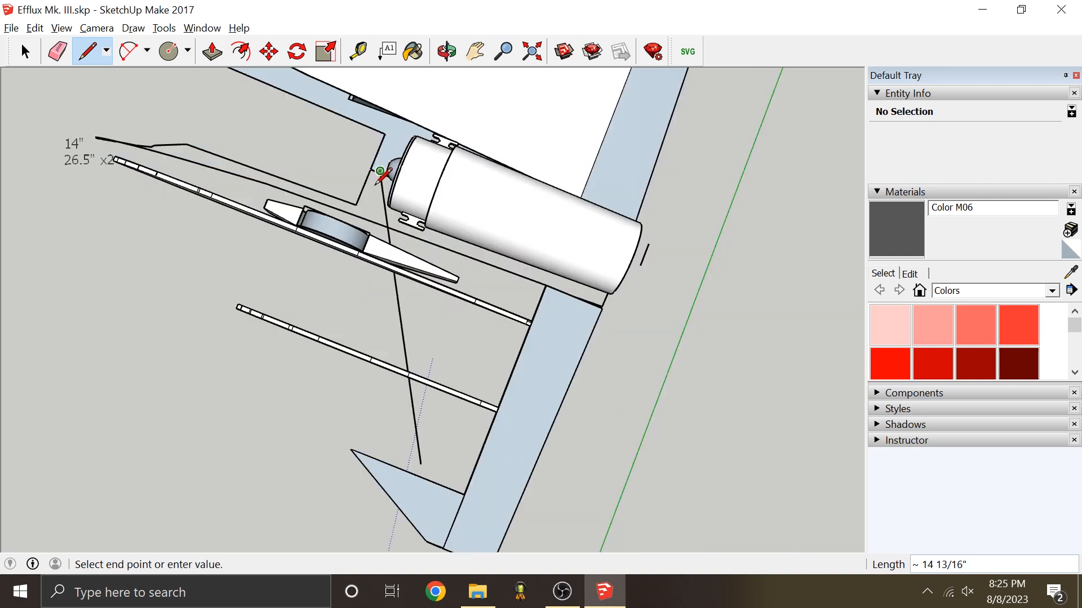
pyautogui.click(382, 175)
pyautogui.hotkey('ctrl', 'z')
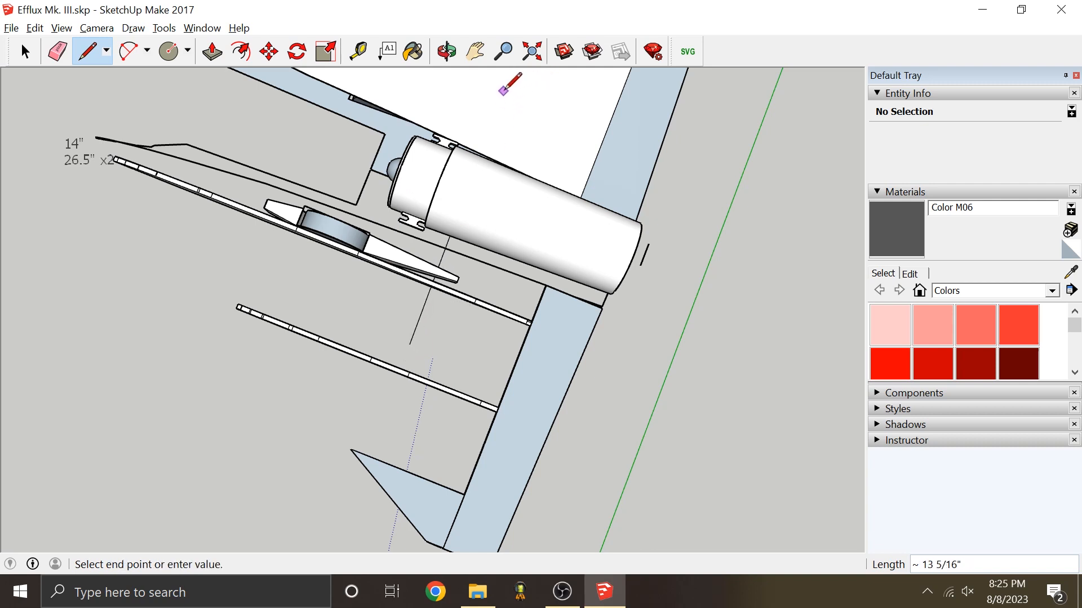
pyautogui.press('Escape')
# Step: Examine the clearance between the engine tube's lower lip, the wheel slot and the notched centre section up close
pyautogui.scroll(-2, 445, 389)
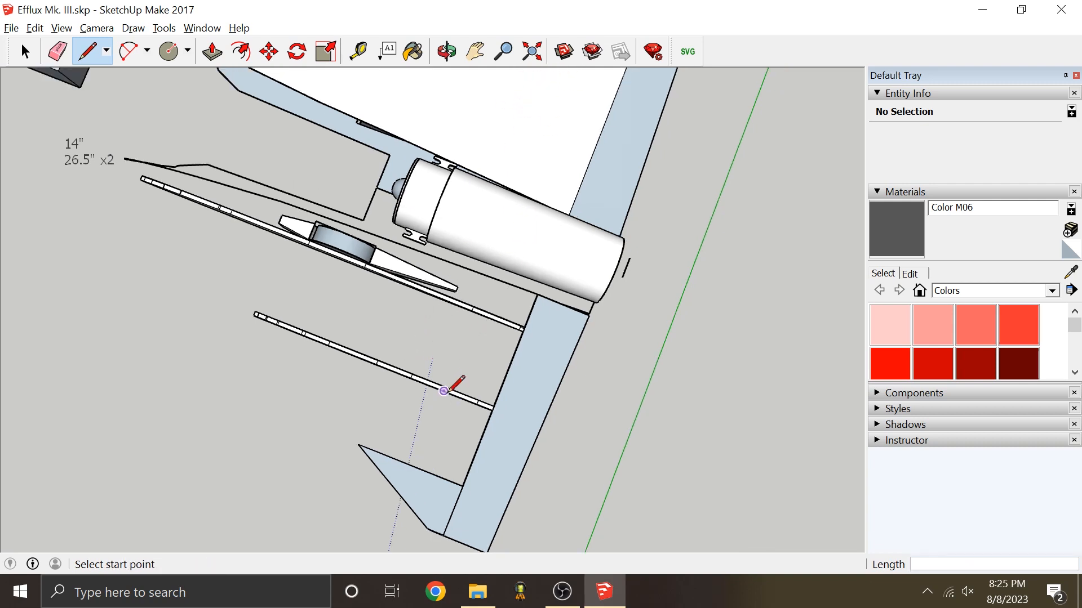
pyautogui.scroll(1, 464, 369)
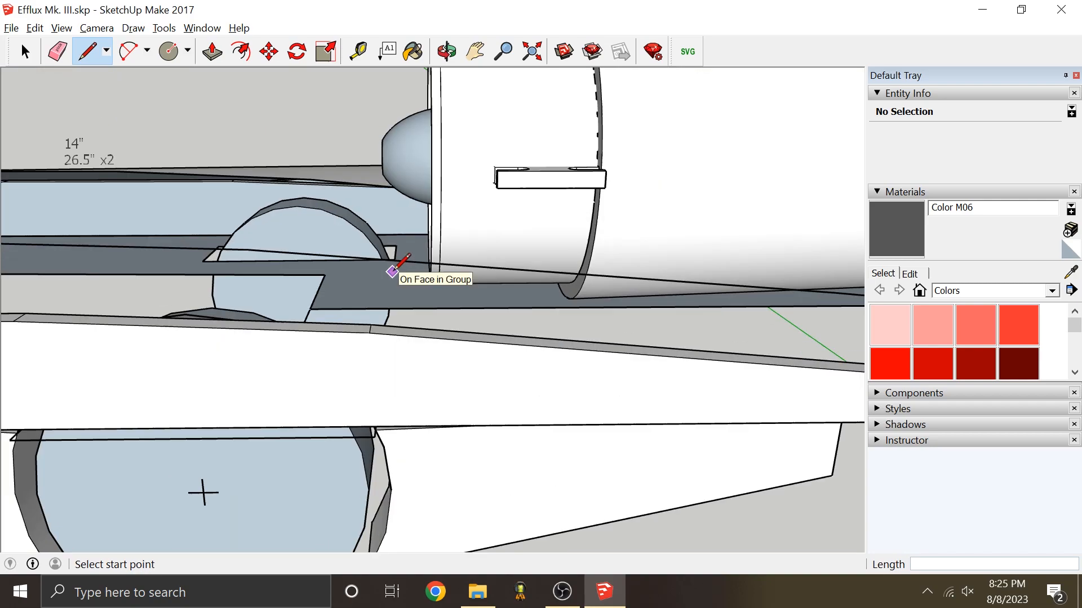
pyautogui.moveTo(393, 273); pyautogui.dragTo(435, 306, button='middle')
pyautogui.scroll(3, 386, 273)
pyautogui.scroll(-2, 398, 271)
pyautogui.moveTo(411, 253); pyautogui.dragTo(430, 222, button='middle')
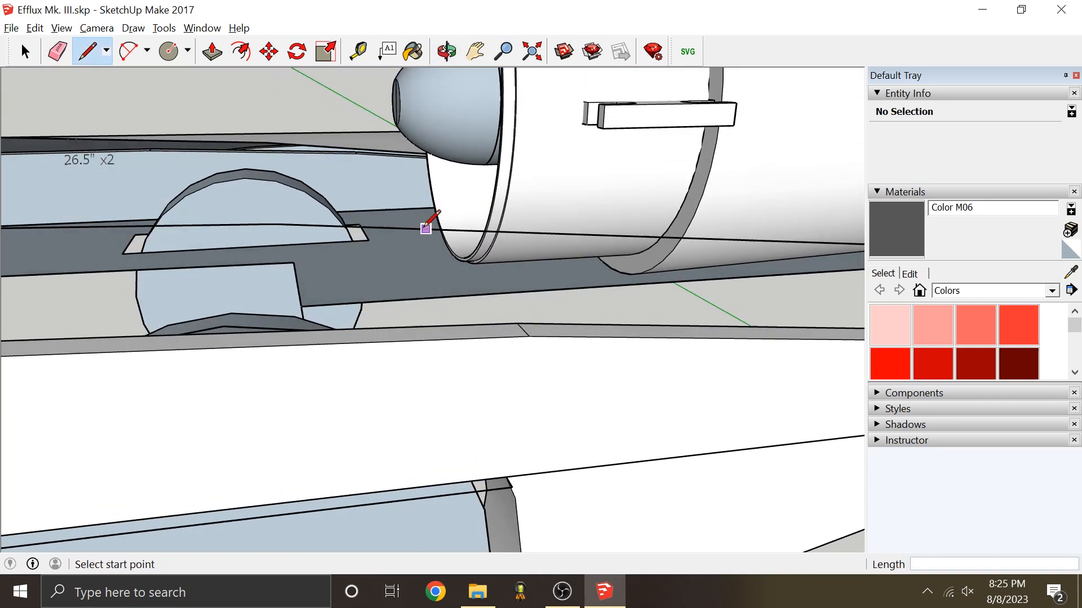
pyautogui.moveTo(399, 255); pyautogui.dragTo(323, 309, button='middle')
pyautogui.scroll(-3, 485, 225)
pyautogui.scroll(3, 451, 228)
pyautogui.moveTo(453, 250); pyautogui.dragTo(657, 211, button='middle')
pyautogui.scroll(3, 532, 243)
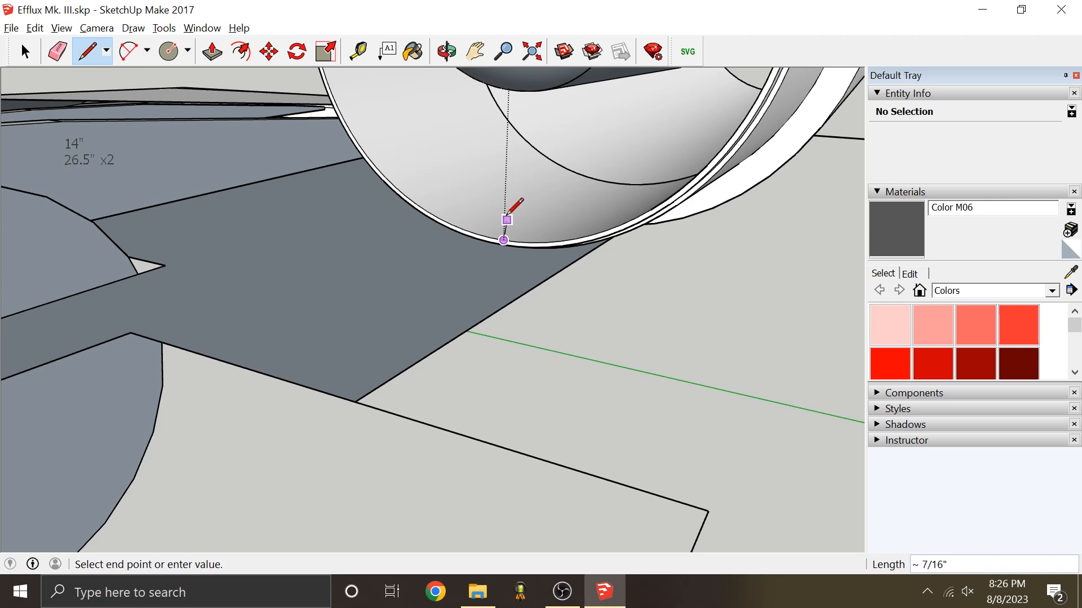
pyautogui.press('Escape')
pyautogui.scroll(-3, 519, 237)
pyautogui.moveTo(519, 237); pyautogui.dragTo(295, 266, button='middle')
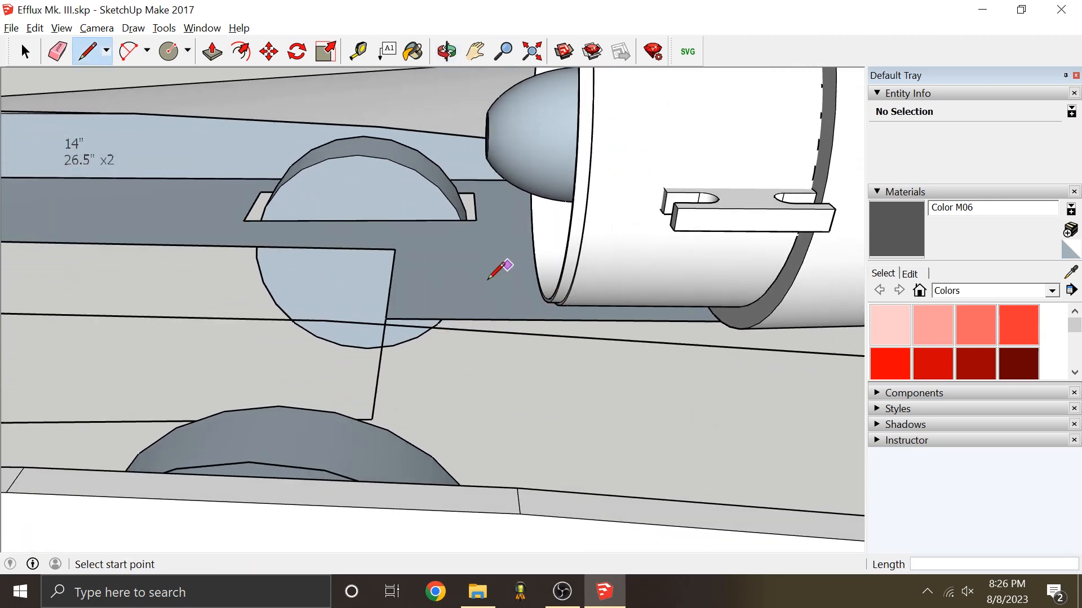
pyautogui.scroll(-2, 442, 284)
pyautogui.scroll(3, 528, 297)
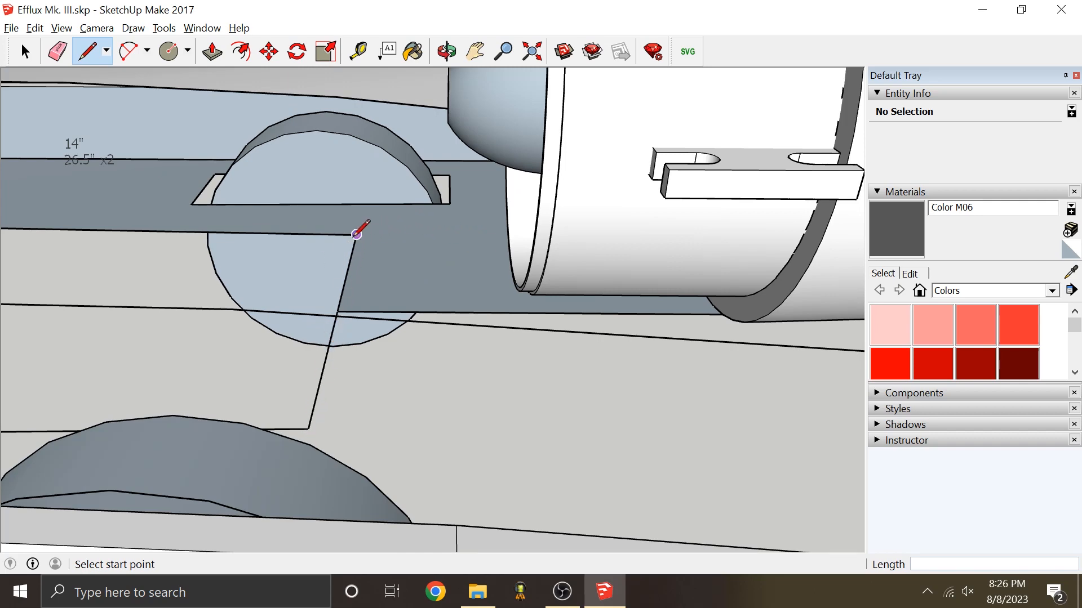
# Step: Extrude the round spar's end face 8" through the two wing ribs
pyautogui.moveTo(345, 324)
pyautogui.mouseDown(button='middle')
pyautogui.moveTo(451, 267)
pyautogui.moveTo(483, 294)
pyautogui.moveTo(413, 224)
pyautogui.moveTo(483, 193)
pyautogui.moveTo(350, 319)
pyautogui.mouseUp(button='middle')
pyautogui.scroll(2, 514, 267)
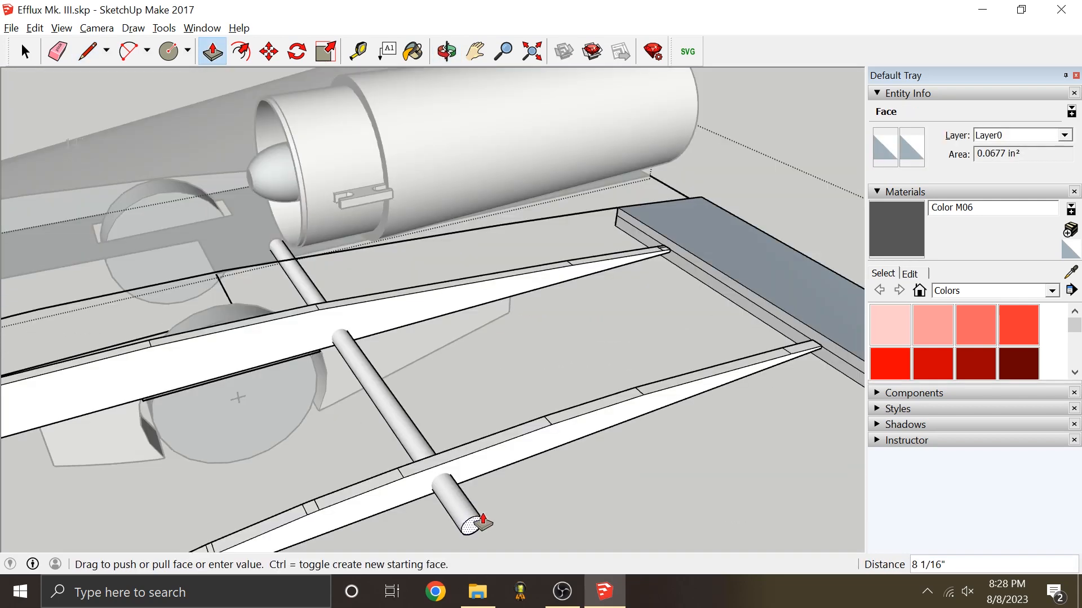
pyautogui.click(480, 522)
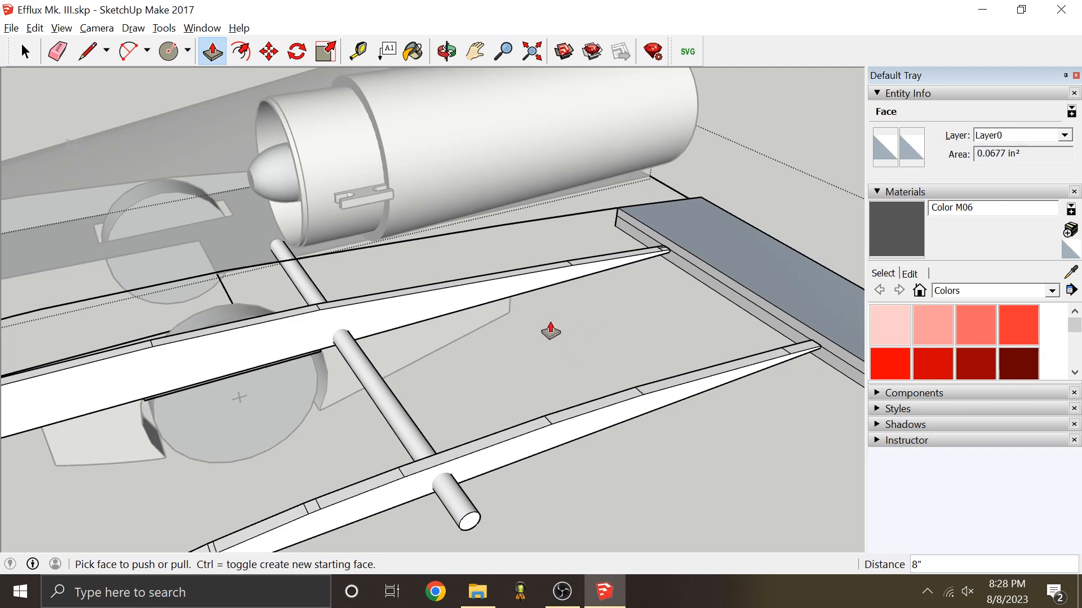
# Step: Paste the spar circle onto the inner rib's face at the wheel fairing's rear end, touching the rib's lower edge
pyautogui.scroll(-3, 438, 226)
pyautogui.moveTo(417, 170); pyautogui.dragTo(455, 363, button='middle')
pyautogui.press('space')
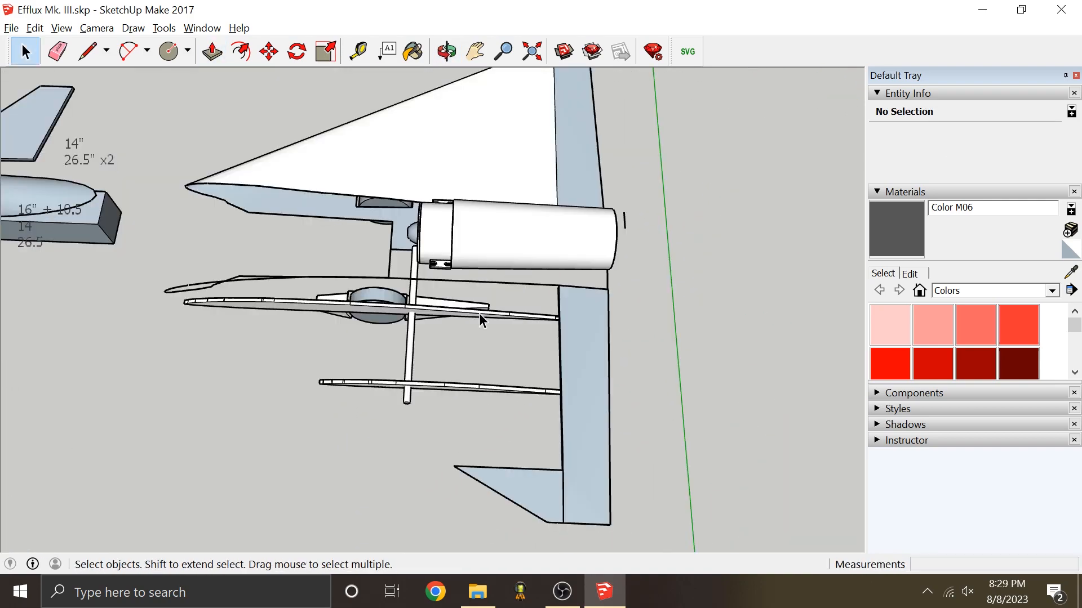
pyautogui.scroll(3, 492, 430)
pyautogui.moveTo(492, 430); pyautogui.dragTo(370, 228, button='middle')
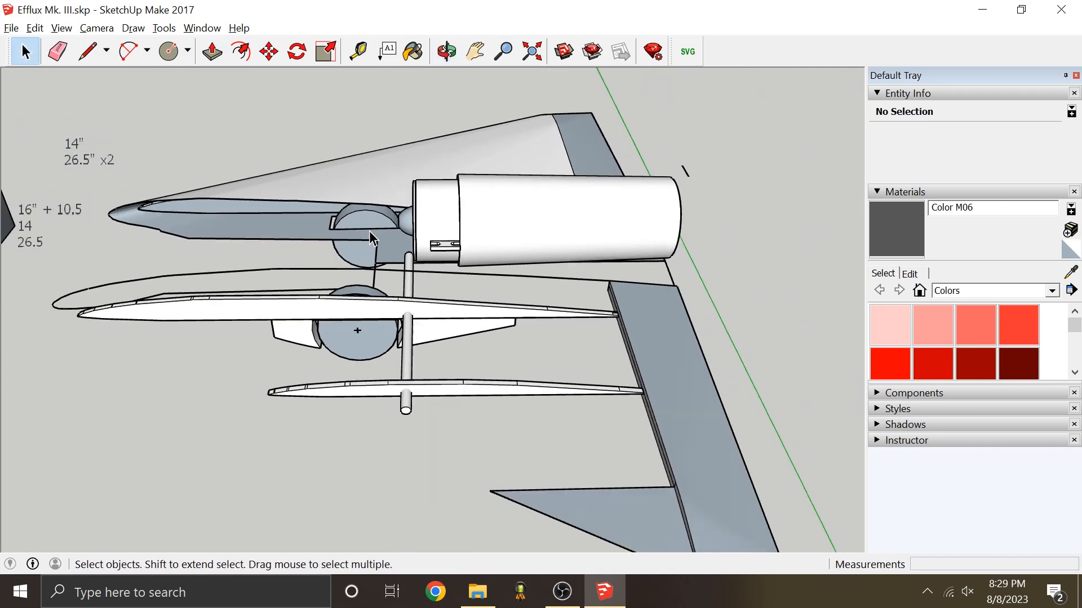
pyautogui.scroll(3, 552, 321)
pyautogui.moveTo(552, 316); pyautogui.dragTo(340, 271, button='middle')
pyautogui.scroll(5, 340, 271)
pyautogui.hotkey('ctrl', 'v')
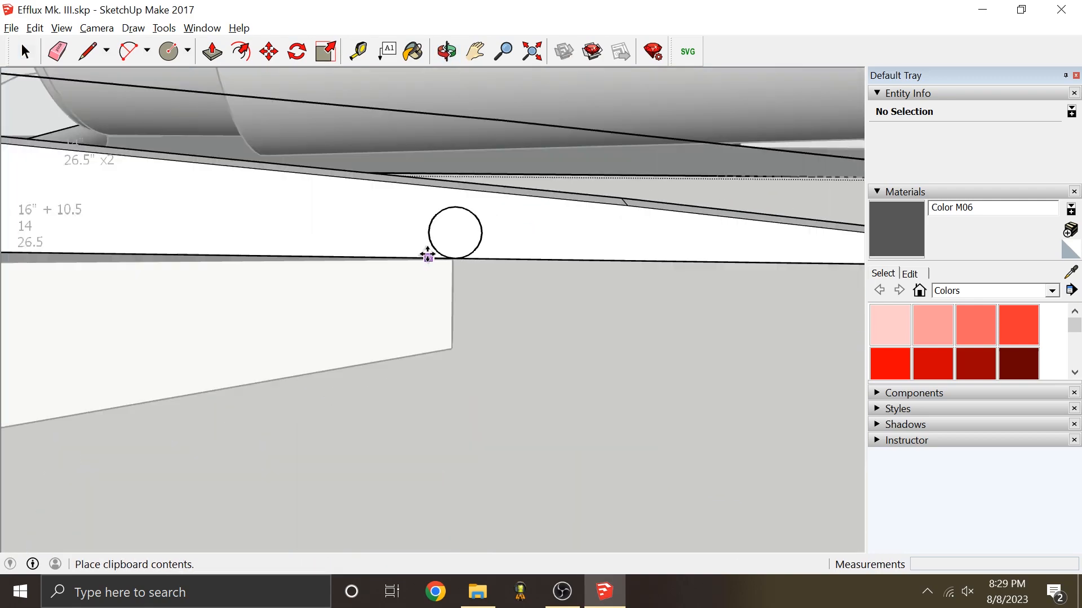
pyautogui.click(458, 257)
# Step: Extrude the pasted circle from the inner rib outward through the outer wing rib as a second round spar
pyautogui.scroll(-3, 495, 236)
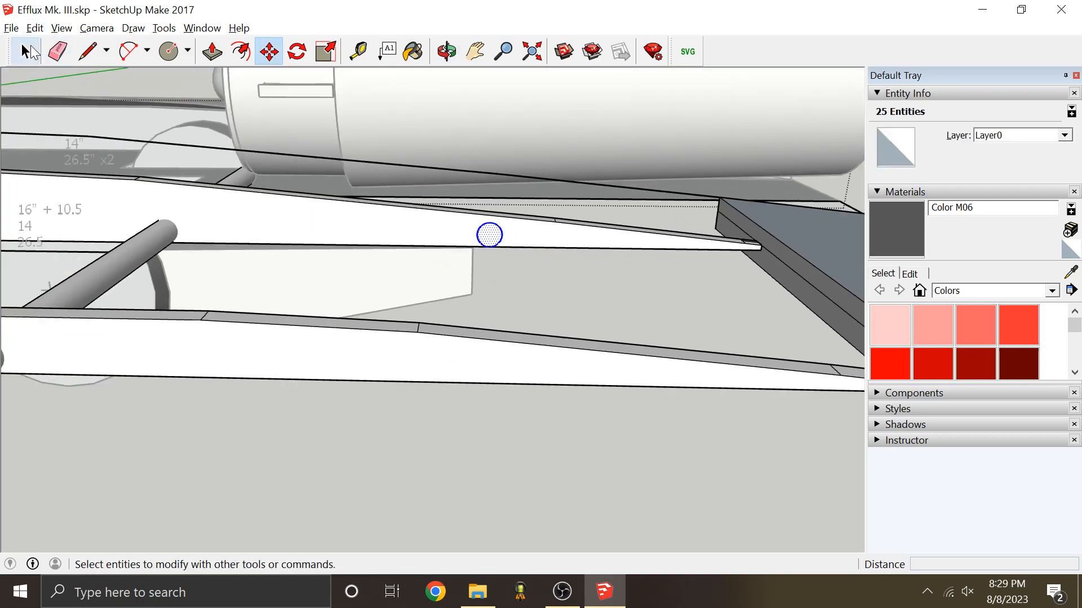
pyautogui.click(25, 51)
pyautogui.click(212, 51)
pyautogui.click(489, 235)
pyautogui.moveTo(488, 234); pyautogui.dragTo(418, 372, button='middle')
pyautogui.scroll(2, 428, 343)
pyautogui.moveTo(451, 338); pyautogui.dragTo(60, 421, button='middle')
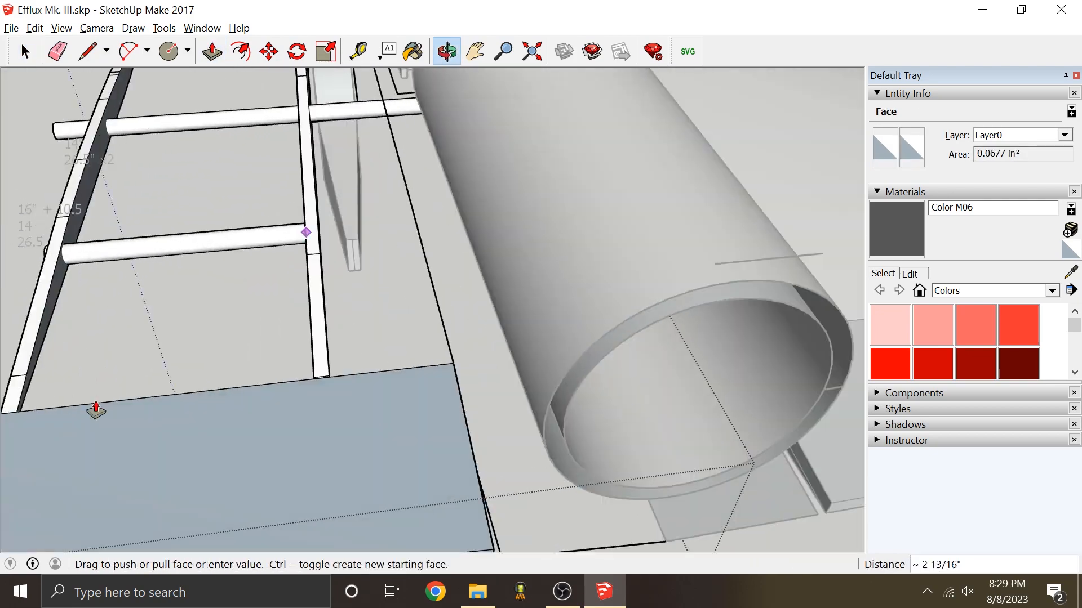
pyautogui.scroll(-4, 470, 307)
pyautogui.scroll(3, 254, 281)
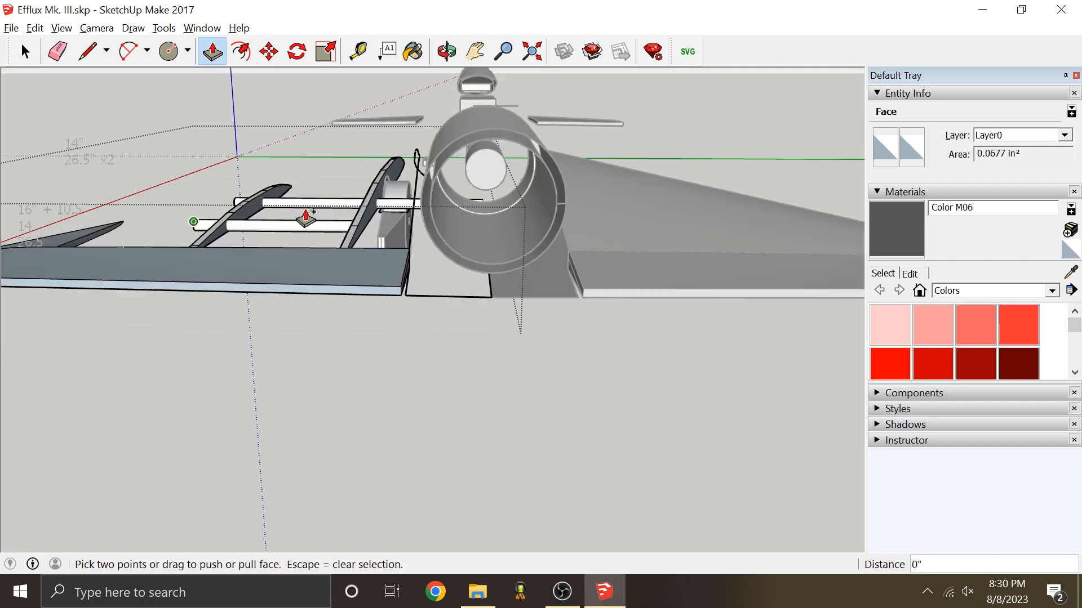
# Step: Extrude the rear spar's inner end beneath the engine tube to the aircraft's centreline
pyautogui.click(306, 217)
pyautogui.scroll(5, 483, 228)
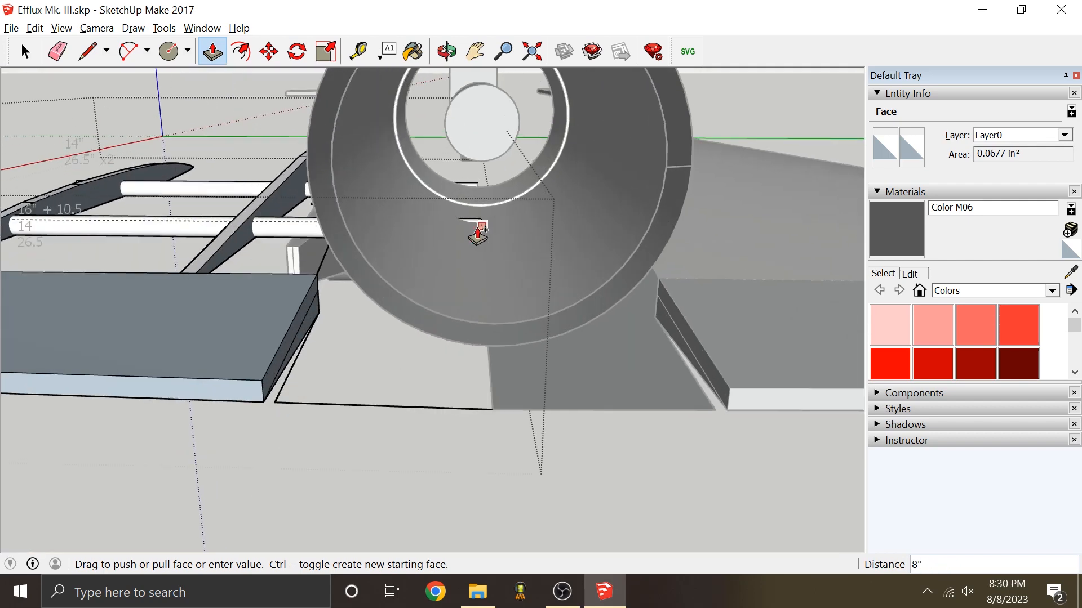
pyautogui.scroll(2, 480, 231)
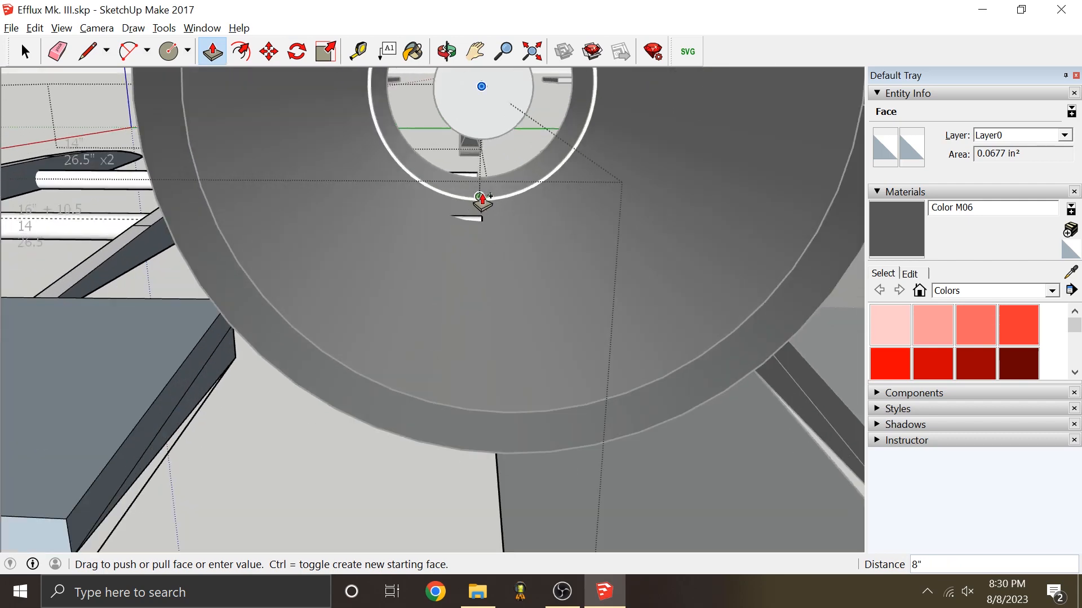
pyautogui.moveTo(476, 200); pyautogui.dragTo(582, 256, button='middle')
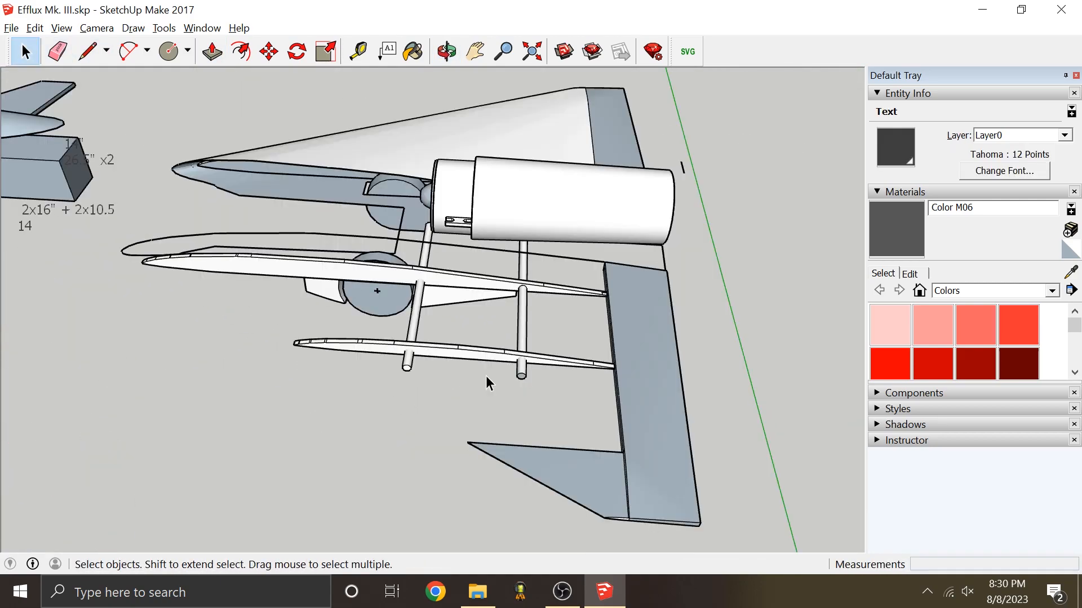
# Step: Leave the spar group and examine the layout of ribs, spars and wheel from several angles
pyautogui.click(486, 376)
pyautogui.moveTo(486, 376); pyautogui.dragTo(384, 437, button='middle')
pyautogui.scroll(-2, 433, 286)
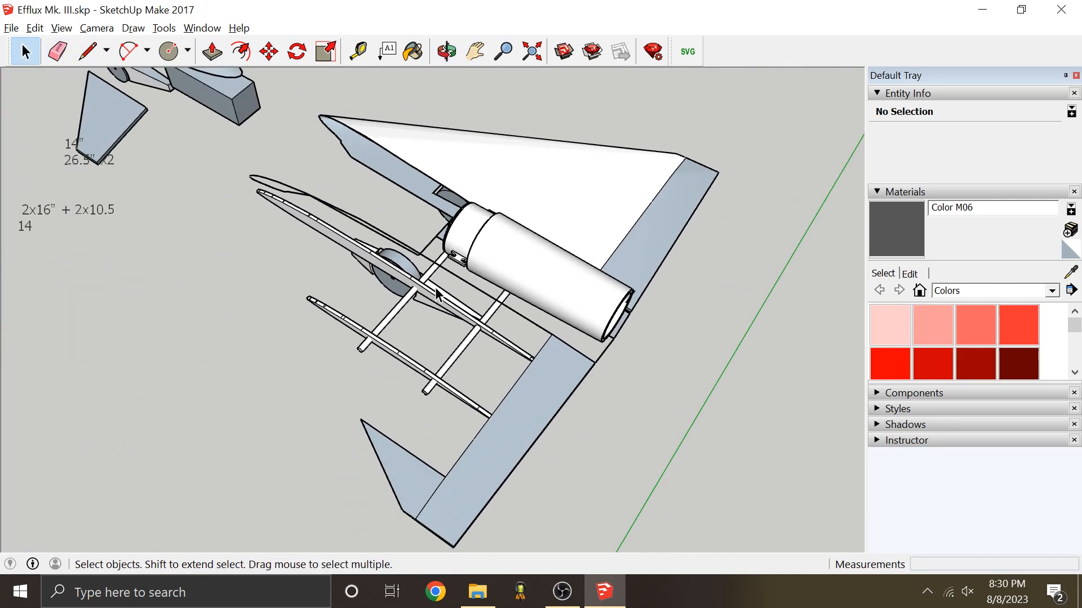
pyautogui.scroll(2, 511, 345)
pyautogui.moveTo(507, 350); pyautogui.dragTo(376, 243, button='middle')
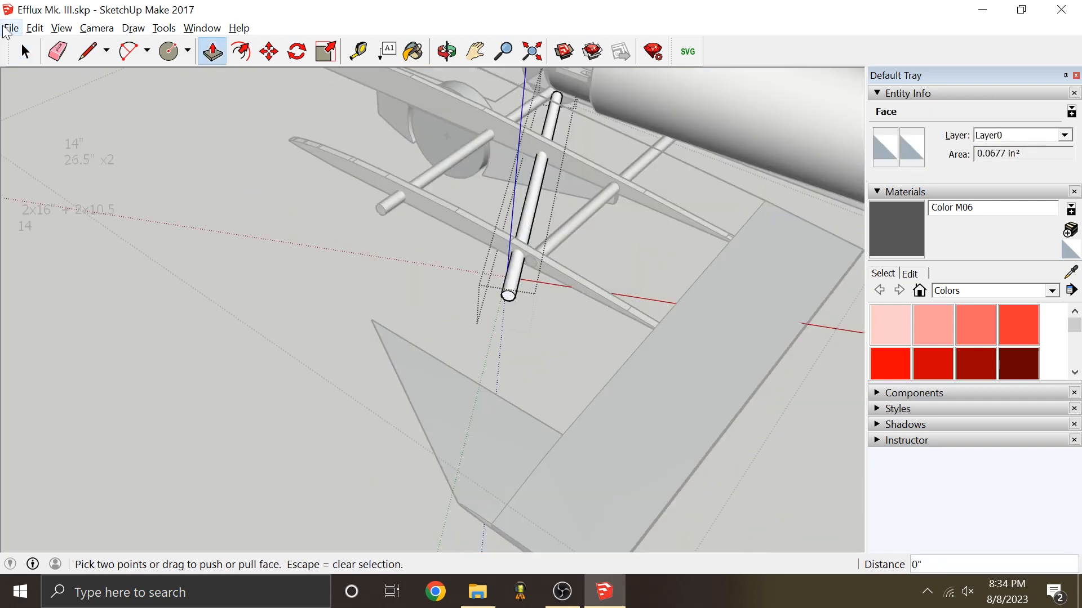
pyautogui.click(26, 52)
pyautogui.click(162, 237)
pyautogui.moveTo(532, 282); pyautogui.dragTo(353, 375, button='middle')
pyautogui.scroll(-4, 354, 374)
pyautogui.moveTo(388, 327); pyautogui.dragTo(491, 234, button='middle')
pyautogui.scroll(3, 479, 191)
pyautogui.scroll(-3, 443, 167)
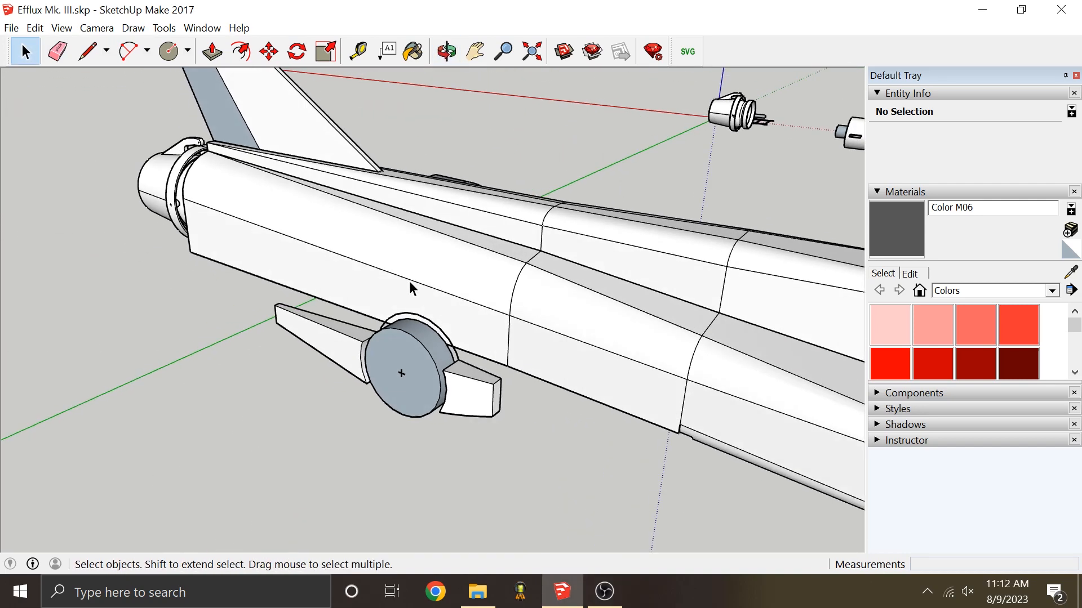
# Step: Hide the fuselage shell that covers the wing spars, wheel and centre section
pyautogui.moveTo(413, 288); pyautogui.dragTo(490, 290, button='middle')
pyautogui.rightClick(490, 284)
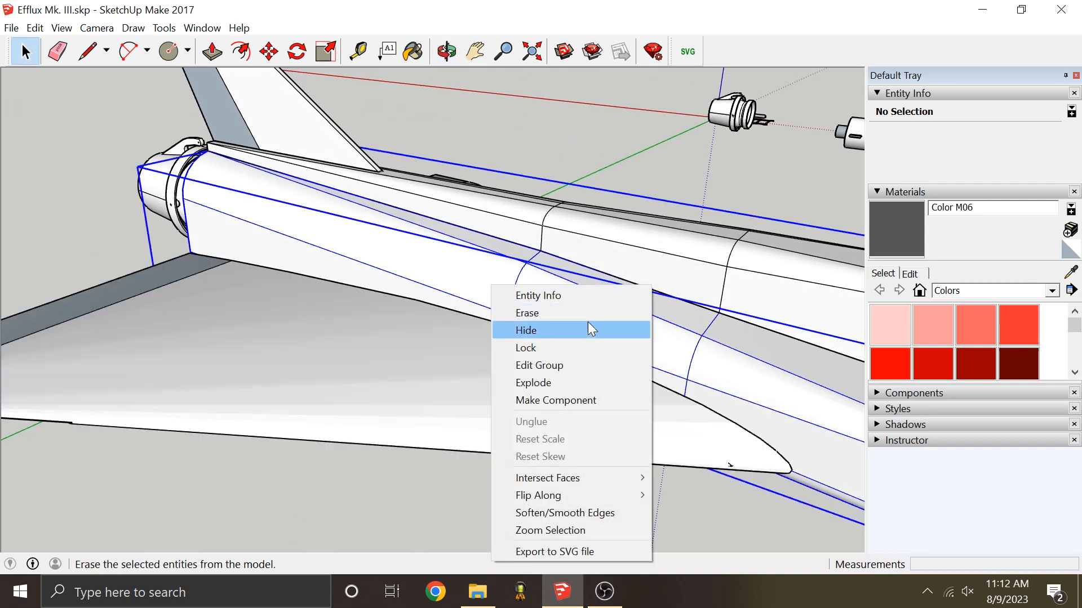
pyautogui.click(586, 311)
pyautogui.moveTo(570, 338); pyautogui.dragTo(471, 298, button='middle')
pyautogui.scroll(5, 496, 301)
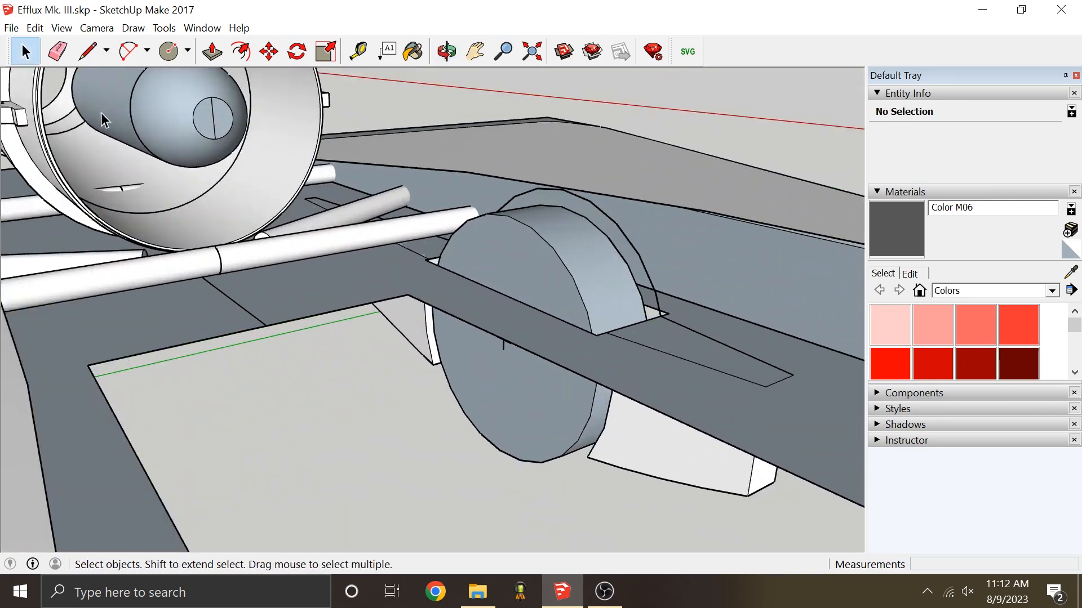
# Step: Draw a vertical line from the wheel's axle mark to the centre section's edge above it, and extend it by 1/16"
pyautogui.click(88, 52)
pyautogui.moveTo(432, 208); pyautogui.dragTo(420, 115, button='middle')
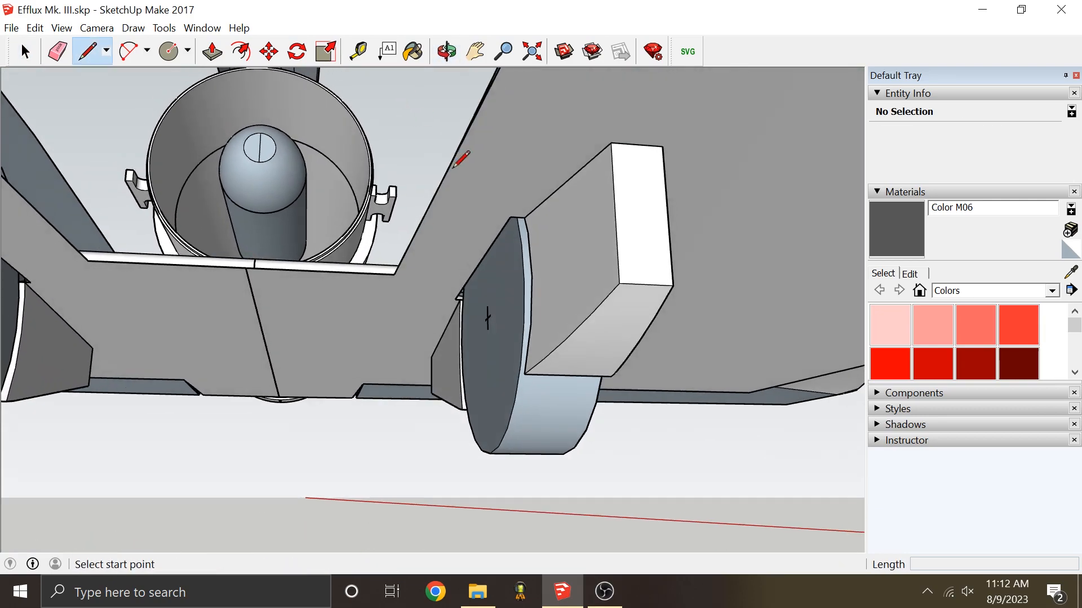
pyautogui.scroll(5, 491, 335)
pyautogui.click(496, 344)
pyautogui.moveTo(490, 345)
pyautogui.mouseDown(button='middle')
pyautogui.moveTo(442, 415)
pyautogui.moveTo(411, 430)
pyautogui.moveTo(597, 309)
pyautogui.moveTo(608, 275)
pyautogui.moveTo(579, 271)
pyautogui.moveTo(529, 326)
pyautogui.moveTo(580, 355)
pyautogui.moveTo(590, 404)
pyautogui.moveTo(546, 292)
pyautogui.moveTo(538, 321)
pyautogui.moveTo(755, 330)
pyautogui.mouseUp(button='middle')
pyautogui.scroll(2, 539, 319)
pyautogui.scroll(3, 745, 322)
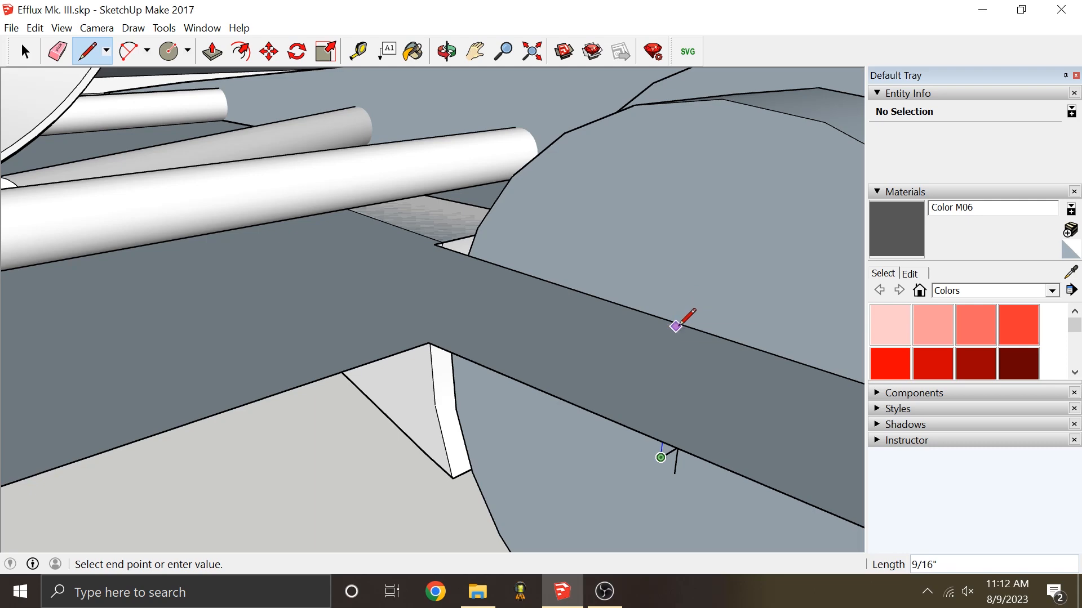
pyautogui.scroll(1, 681, 309)
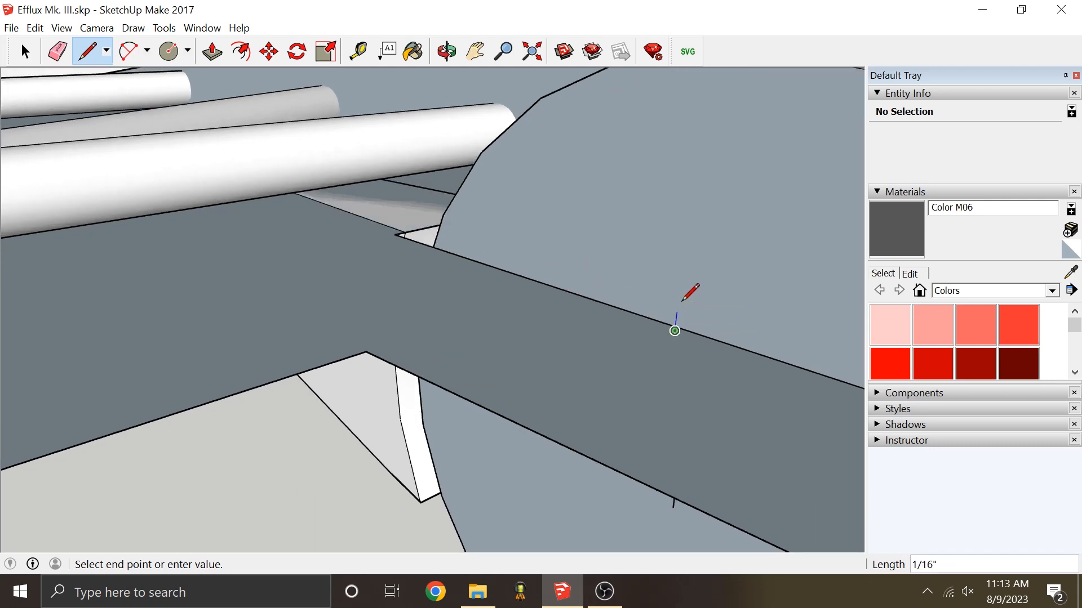
pyautogui.scroll(-3, 679, 292)
# Step: Try temporary lines from the front spar's centre seam to the edge of the centre section's notch
pyautogui.moveTo(688, 299)
pyautogui.mouseDown(button='middle')
pyautogui.moveTo(513, 316)
pyautogui.moveTo(669, 273)
pyautogui.mouseUp(button='middle')
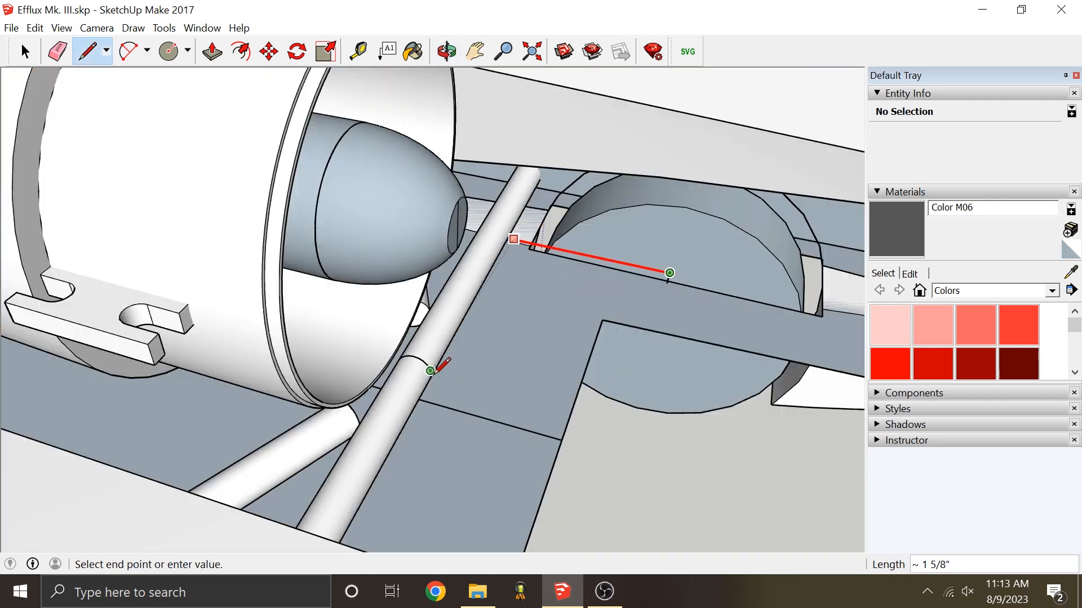
pyautogui.scroll(2, 431, 371)
pyautogui.moveTo(428, 374); pyautogui.dragTo(657, 380, button='middle')
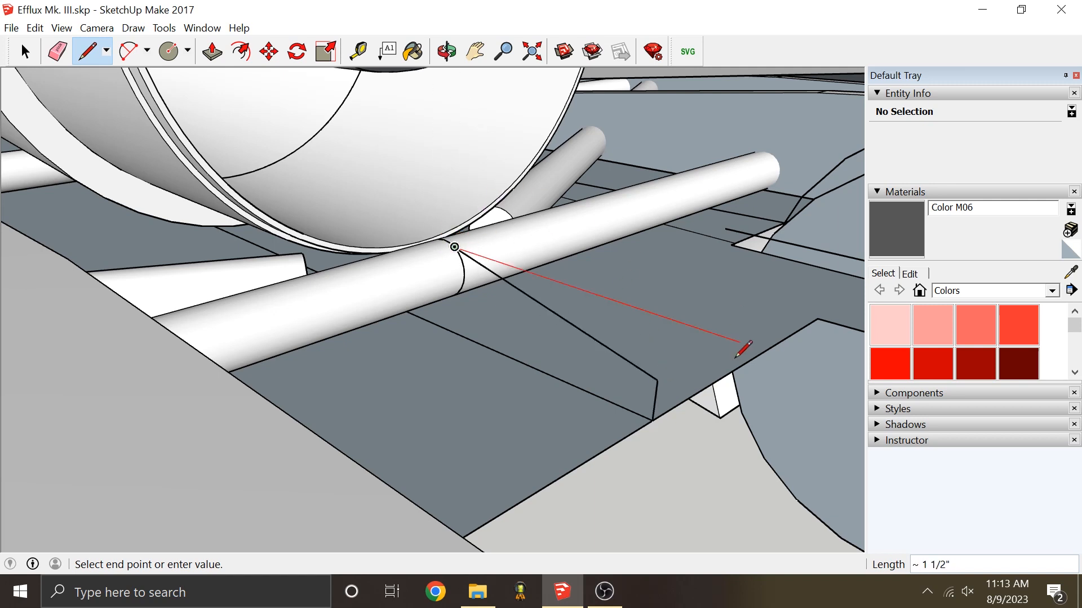
pyautogui.press('Escape')
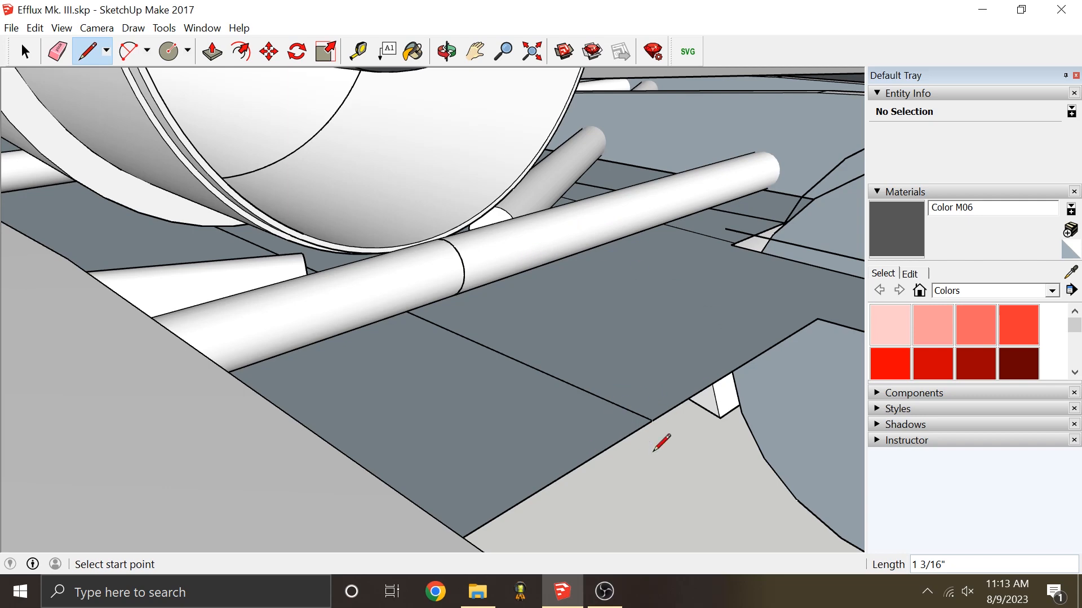
# Step: Complete the line path from above the wheel axle to the centre seam beside the front spar, and select its segments
pyautogui.moveTo(561, 293); pyautogui.dragTo(482, 252, button='middle')
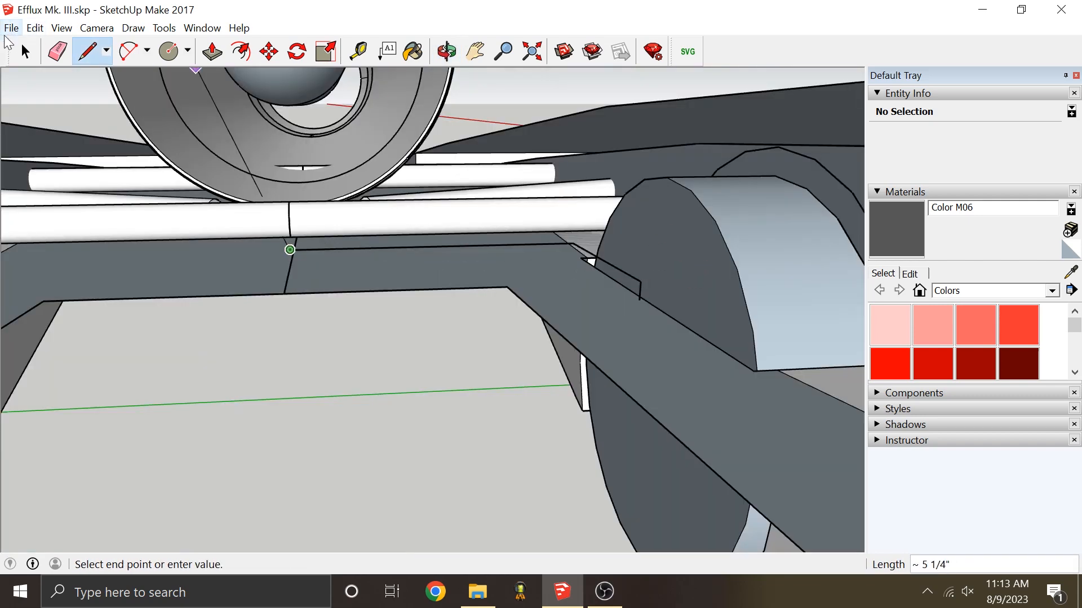
pyautogui.click(25, 51)
pyautogui.moveTo(683, 216)
pyautogui.mouseDown(button='middle')
pyautogui.moveTo(623, 260)
pyautogui.moveTo(560, 248)
pyautogui.mouseUp(button='middle')
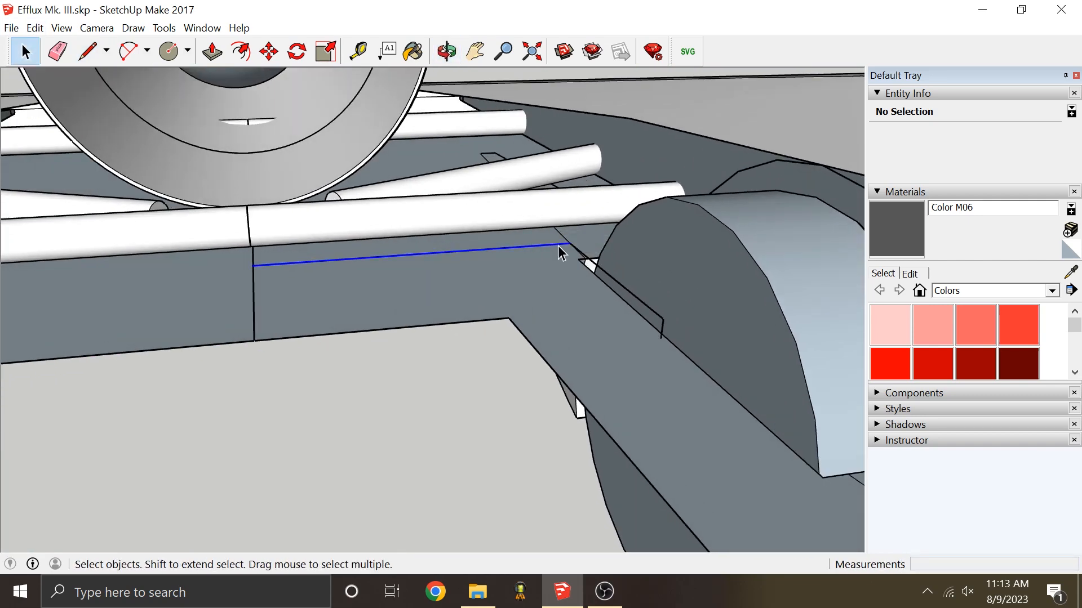
pyautogui.keyDown('shift'); pyautogui.click(652, 309); pyautogui.keyUp('shift')
pyautogui.keyDown('shift'); pyautogui.click(663, 326); pyautogui.keyUp('shift')
pyautogui.moveTo(663, 326); pyautogui.dragTo(688, 285, button='middle')
pyautogui.keyDown('shift'); pyautogui.click(683, 313); pyautogui.keyUp('shift')
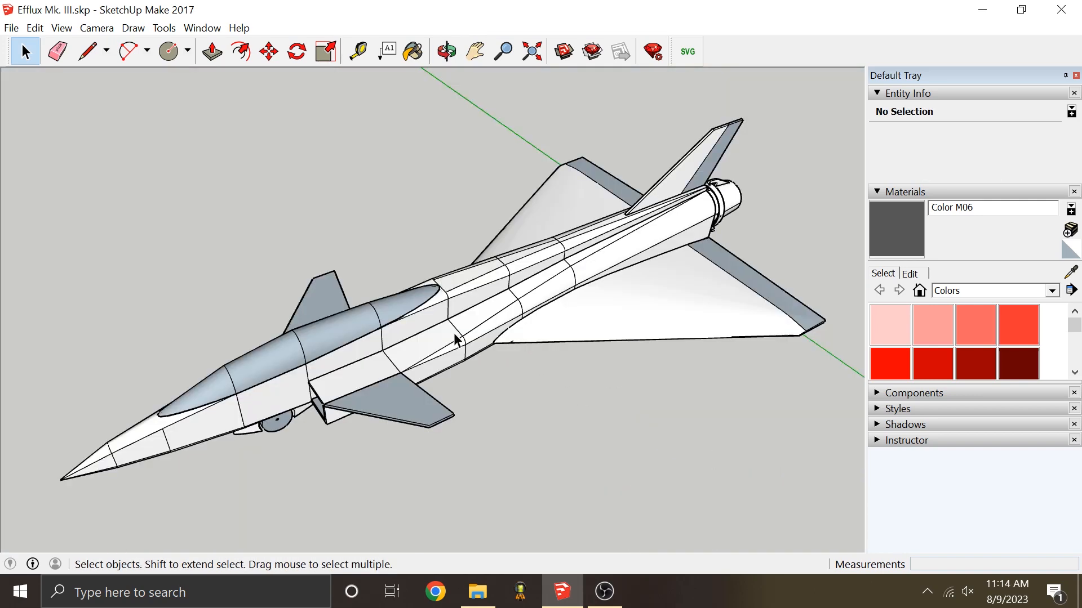
# Step: Examine the complete aircraft from the side, above and below, focusing on the fuselage panels and wing roots
pyautogui.moveTo(496, 327); pyautogui.dragTo(773, 169, button='middle')
pyautogui.moveTo(773, 169); pyautogui.dragTo(543, 251)
pyautogui.press('space')
pyautogui.moveTo(657, 280); pyautogui.dragTo(766, 388, button='middle')
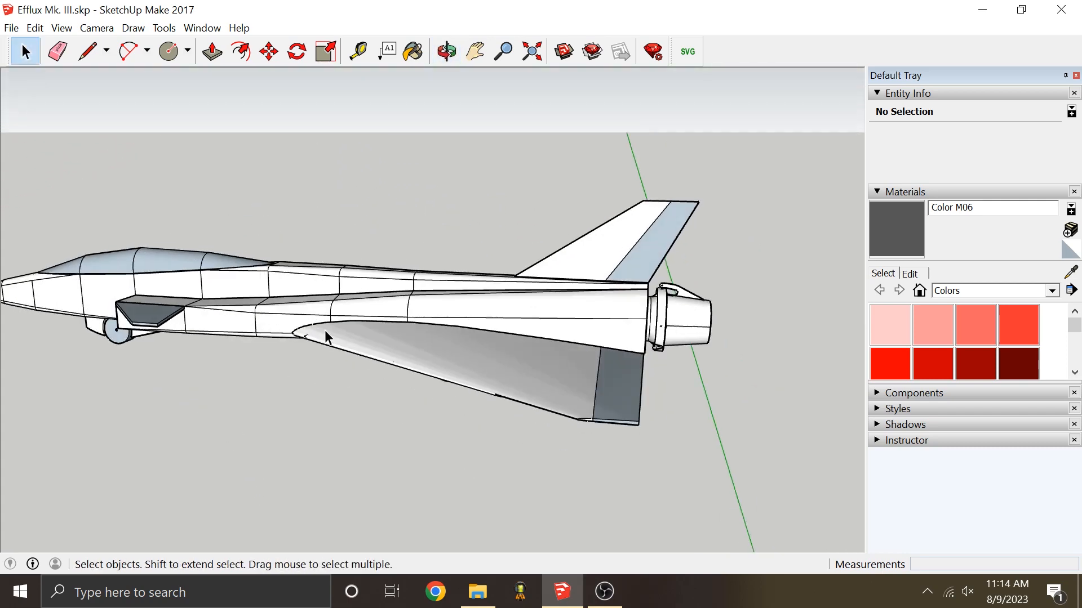
pyautogui.moveTo(434, 344); pyautogui.dragTo(680, 339, button='middle')
pyautogui.scroll(-3, 541, 283)
pyautogui.scroll(3, 369, 388)
pyautogui.moveTo(372, 393); pyautogui.dragTo(374, 386, button='middle')
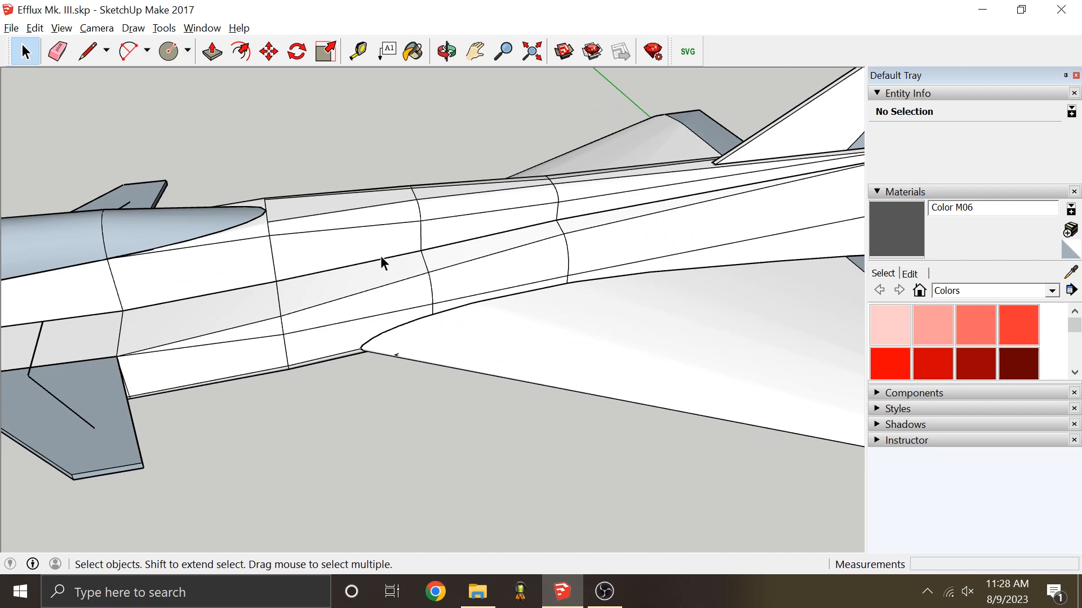
pyautogui.scroll(-3, 381, 259)
pyautogui.scroll(-2, 676, 208)
pyautogui.scroll(3, 608, 331)
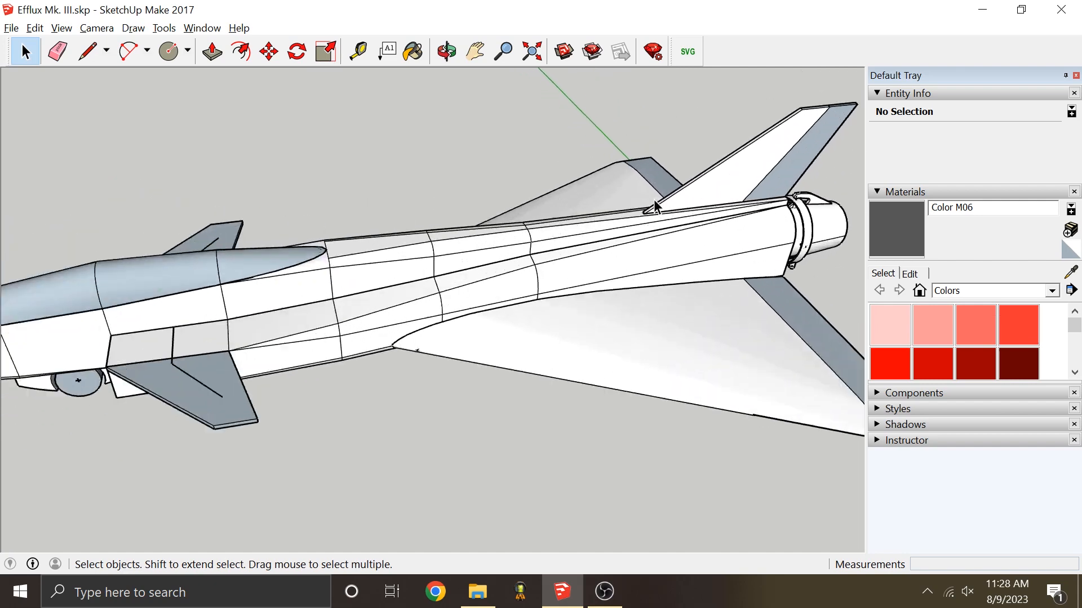
pyautogui.moveTo(609, 331); pyautogui.dragTo(588, 276, button='middle')
pyautogui.scroll(3, 635, 256)
# Step: Select one wing group and examine how the wing roots meet the tapering rear fuselage on both sides
pyautogui.click(552, 329)
pyautogui.scroll(-3, 648, 276)
pyautogui.scroll(3, 688, 245)
pyautogui.scroll(3, 660, 298)
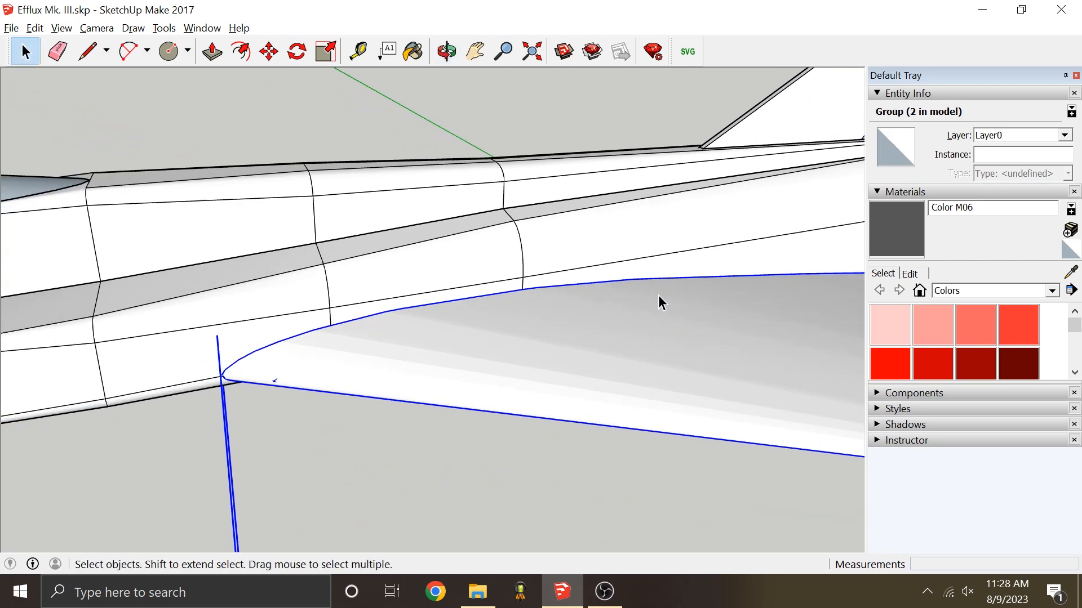
pyautogui.scroll(-5, 541, 353)
pyautogui.scroll(4, 365, 343)
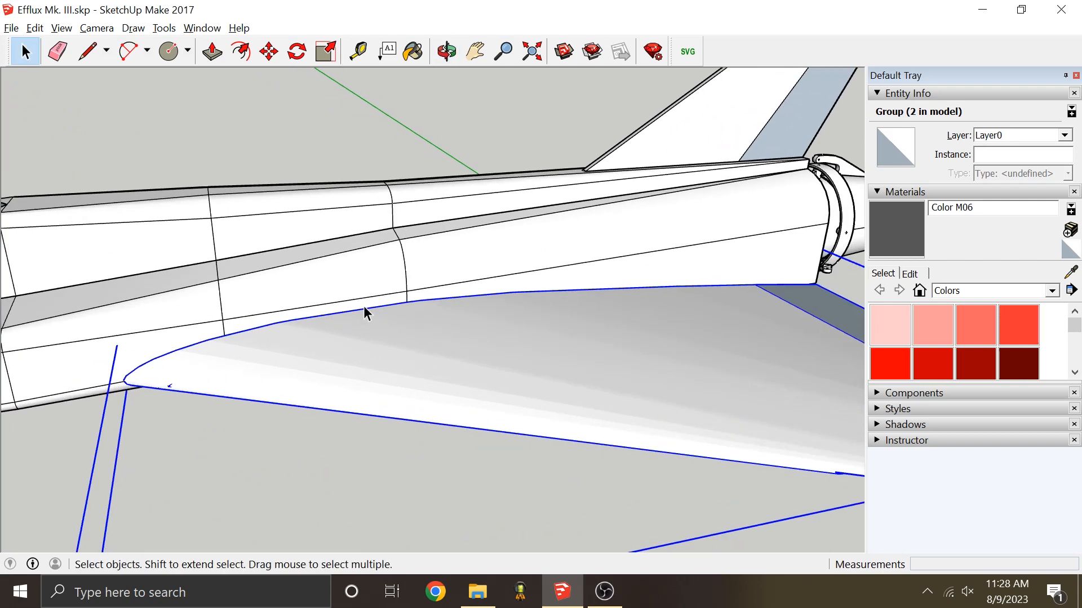
pyautogui.scroll(-3, 660, 273)
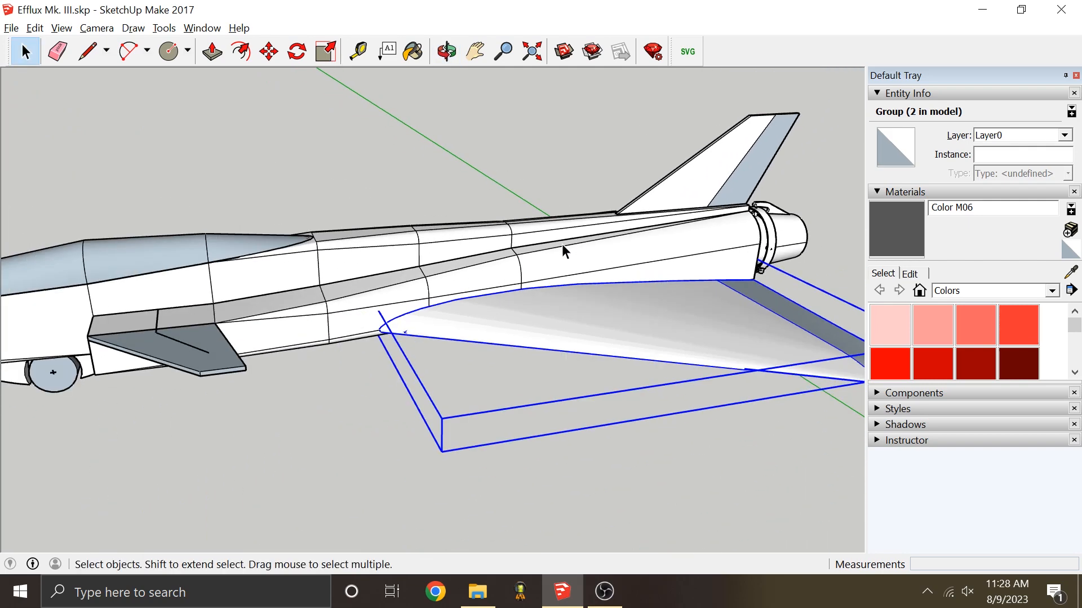
pyautogui.scroll(2, 564, 251)
pyautogui.moveTo(630, 263); pyautogui.dragTo(624, 284, button='middle')
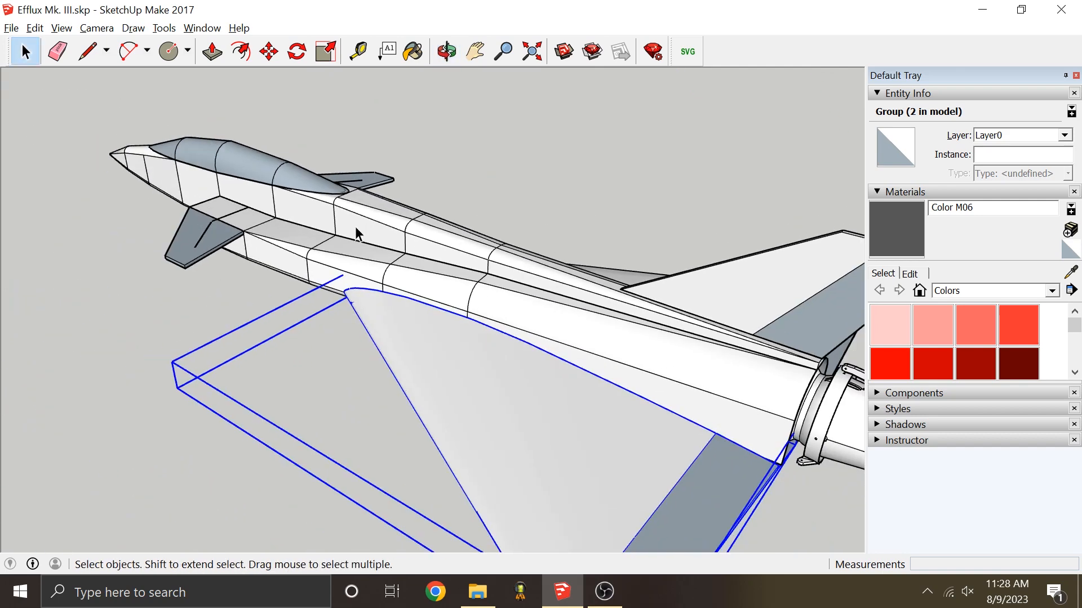
pyautogui.scroll(-2, 504, 313)
pyautogui.scroll(3, 461, 254)
pyautogui.moveTo(461, 253); pyautogui.dragTo(524, 338, button='middle')
pyautogui.moveTo(408, 286); pyautogui.dragTo(417, 255, button='middle')
pyautogui.moveTo(542, 304); pyautogui.dragTo(386, 268, button='middle')
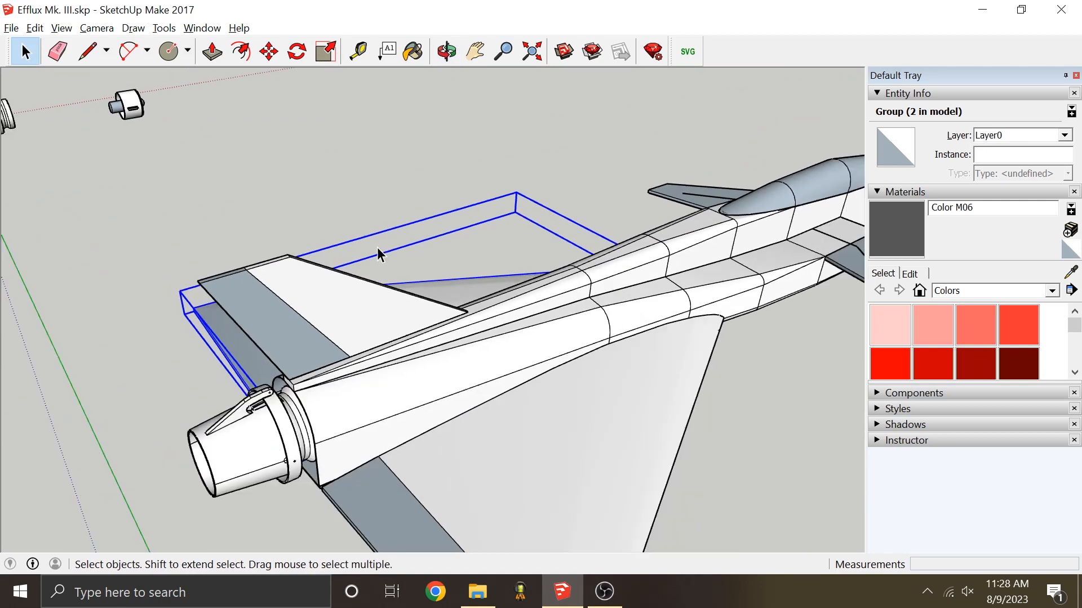
pyautogui.scroll(-3, 385, 268)
pyautogui.scroll(3, 500, 282)
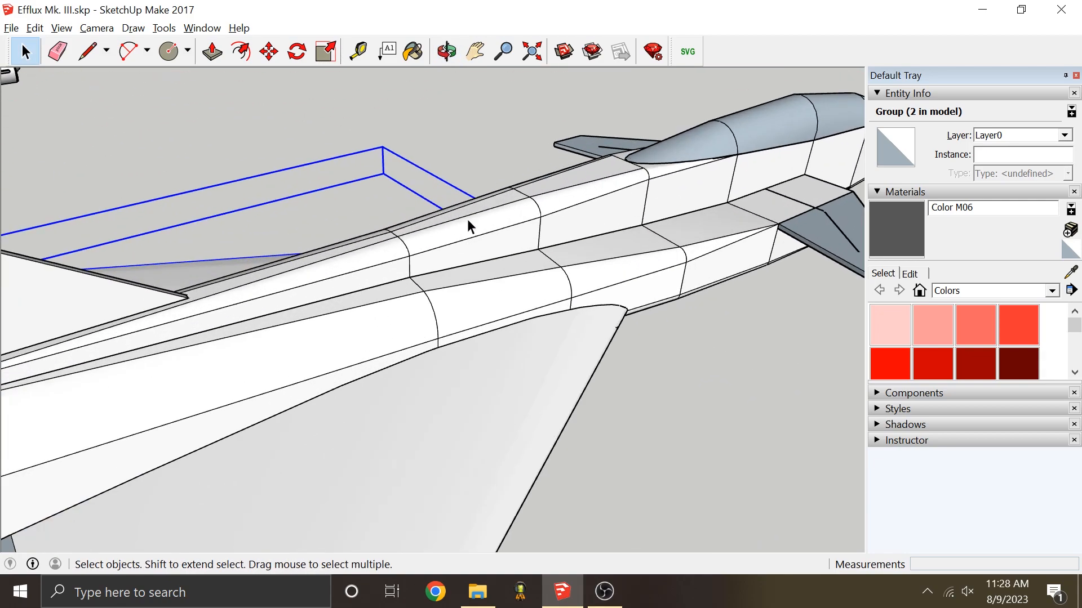
pyautogui.scroll(-3, 590, 232)
pyautogui.moveTo(590, 233); pyautogui.dragTo(395, 271, button='middle')
pyautogui.scroll(-1, 381, 276)
pyautogui.scroll(1, 506, 282)
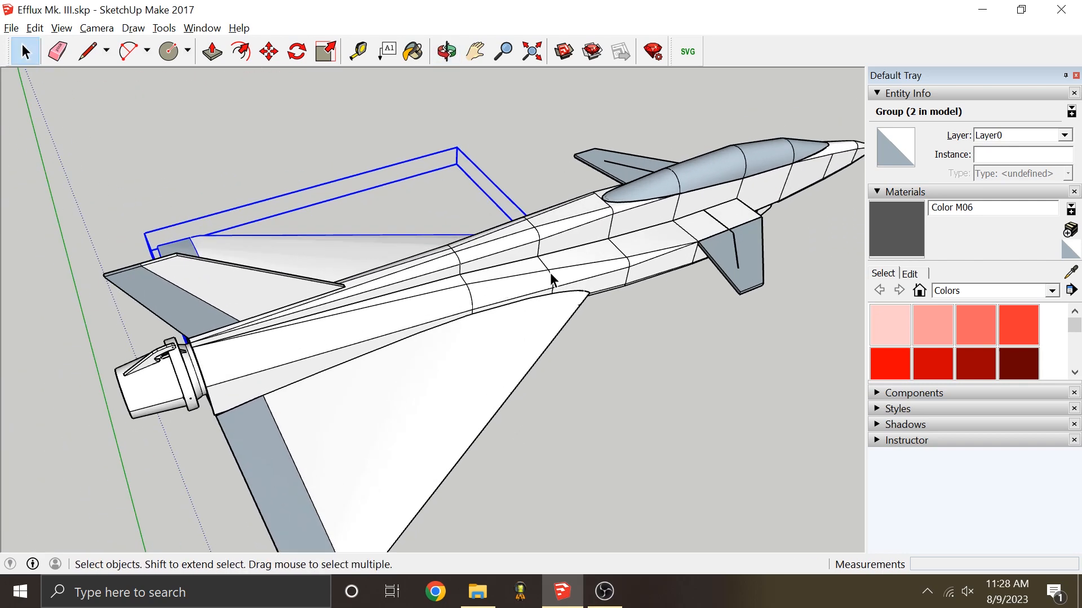
# Step: Open the nose wheel fairing group and examine its side face and fit beneath the fuselage from several angles
pyautogui.moveTo(609, 248); pyautogui.dragTo(626, 264, button='middle')
pyautogui.scroll(1, 640, 278)
pyautogui.click(499, 347)
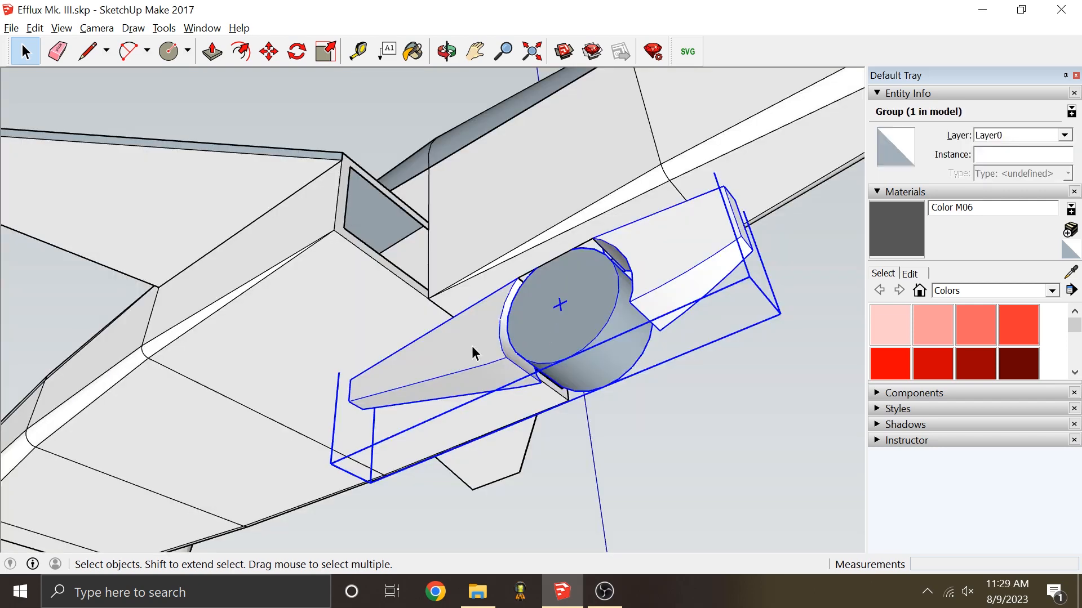
pyautogui.doubleClick(472, 348)
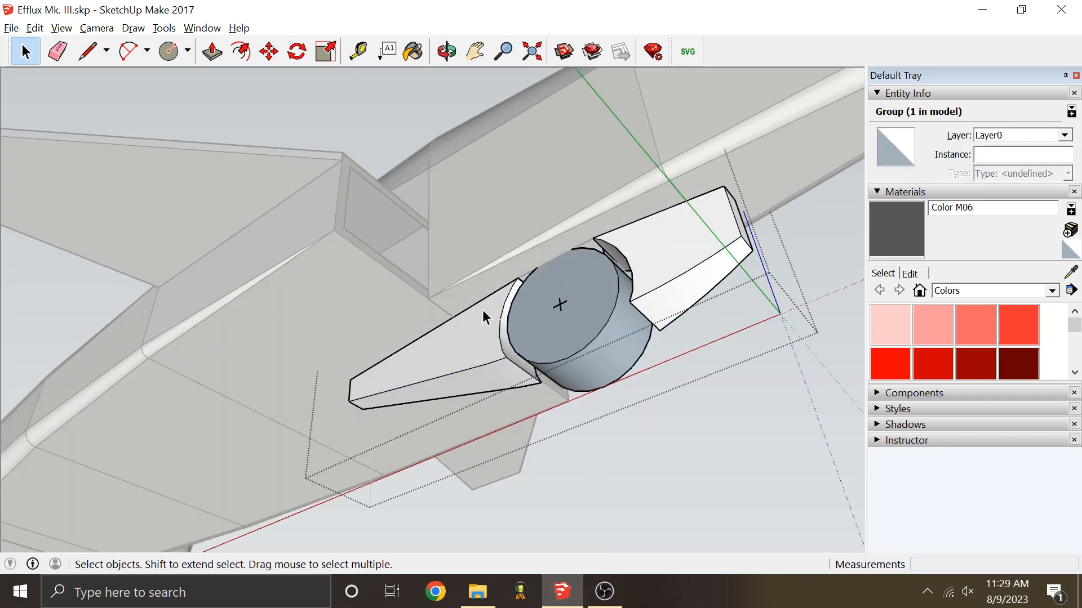
pyautogui.scroll(4, 460, 394)
pyautogui.click(472, 395)
pyautogui.scroll(-3, 469, 387)
pyautogui.moveTo(488, 334); pyautogui.dragTo(315, 220, button='middle')
pyautogui.scroll(-3, 729, 256)
pyautogui.scroll(-1, 729, 256)
pyautogui.scroll(3, 265, 220)
pyautogui.moveTo(456, 300); pyautogui.dragTo(243, 307, button='middle')
pyautogui.scroll(-4, 587, 319)
pyautogui.scroll(4, 357, 330)
pyautogui.moveTo(360, 333); pyautogui.dragTo(651, 255, button='middle')
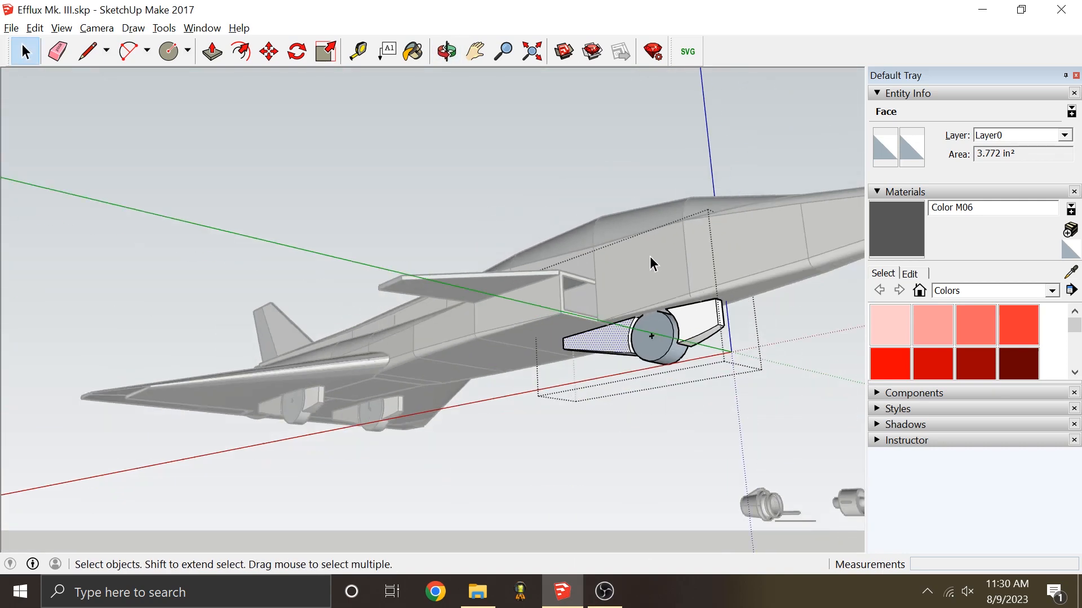
# Step: Close the nose wheel fairing group and select the intake body group beside the fuselage
pyautogui.scroll(3, 664, 329)
pyautogui.press('Escape')
pyautogui.moveTo(524, 259); pyautogui.dragTo(378, 191, button='middle')
pyautogui.click(377, 191)
pyautogui.scroll(-4, 494, 380)
pyautogui.scroll(3, 472, 290)
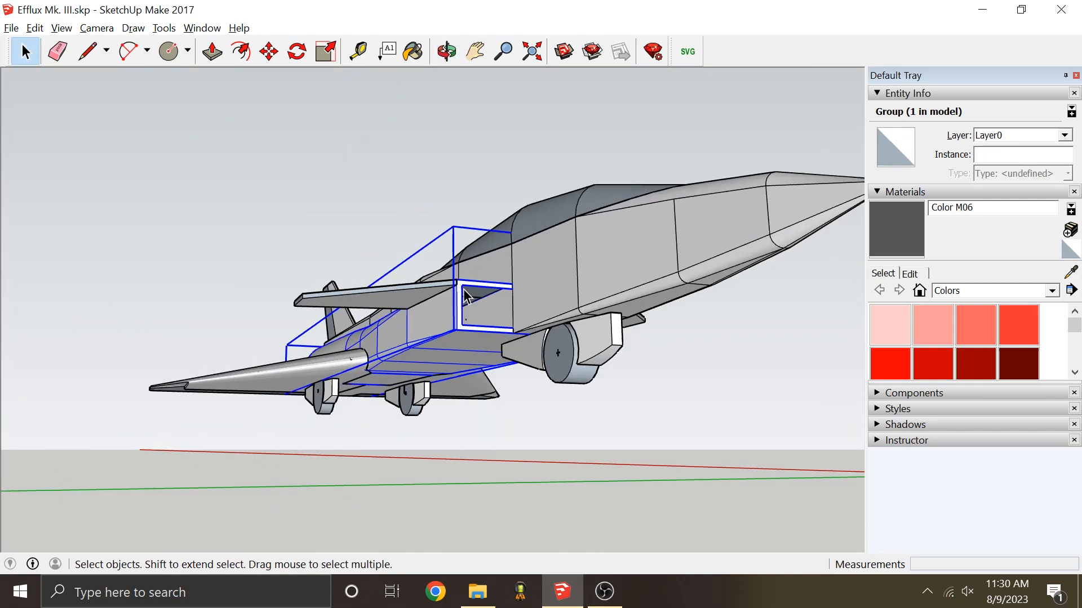
pyautogui.scroll(4, 464, 290)
pyautogui.moveTo(489, 338); pyautogui.dragTo(510, 277, button='middle')
# Step: Outline a small tab projecting 1/8" from the inner edge of the intake body's upper panel at its front corner
pyautogui.click(456, 451)
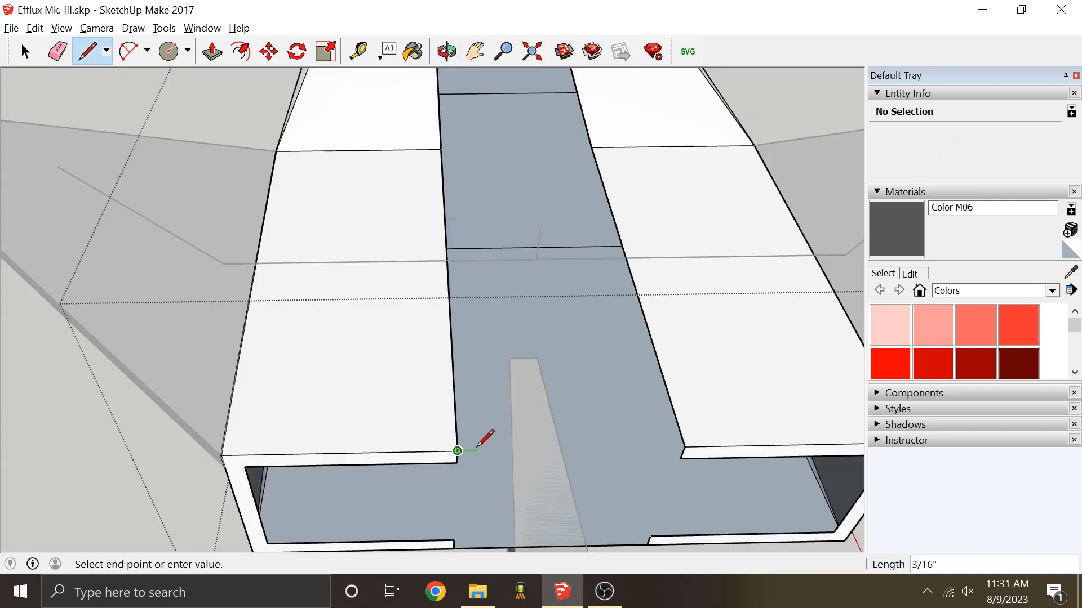
pyautogui.scroll(2, 478, 449)
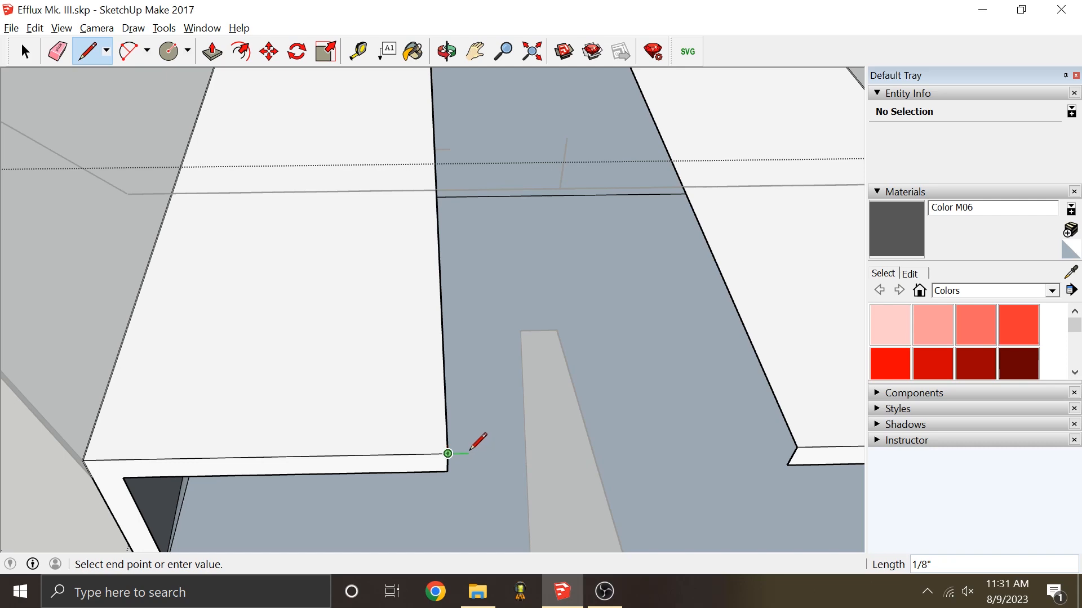
pyautogui.click(469, 450)
pyautogui.moveTo(462, 408); pyautogui.dragTo(220, 444, button='middle')
pyautogui.scroll(-3, 529, 346)
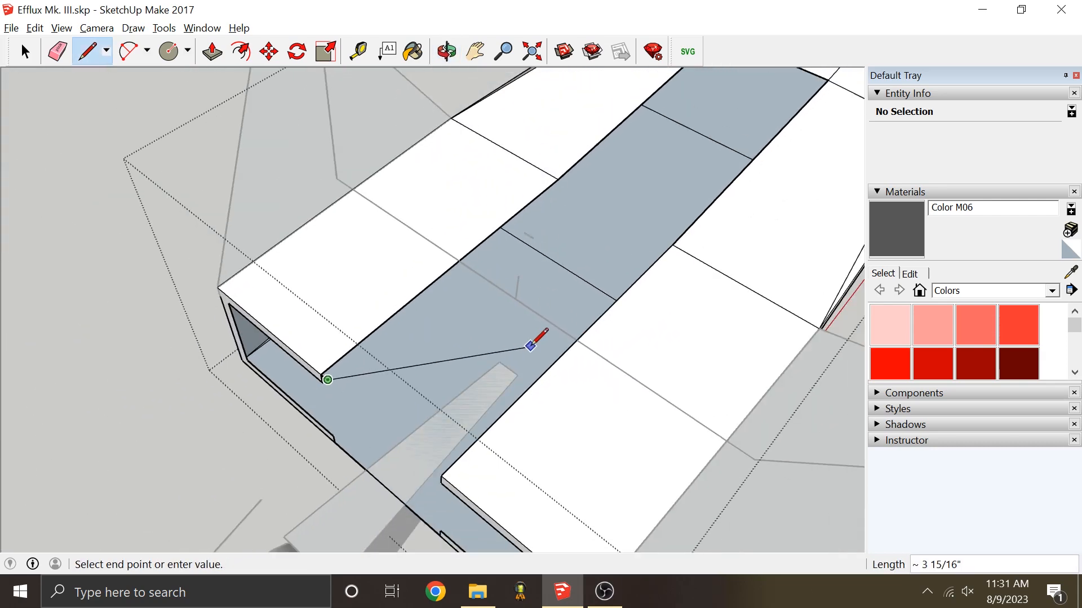
pyautogui.scroll(5, 367, 343)
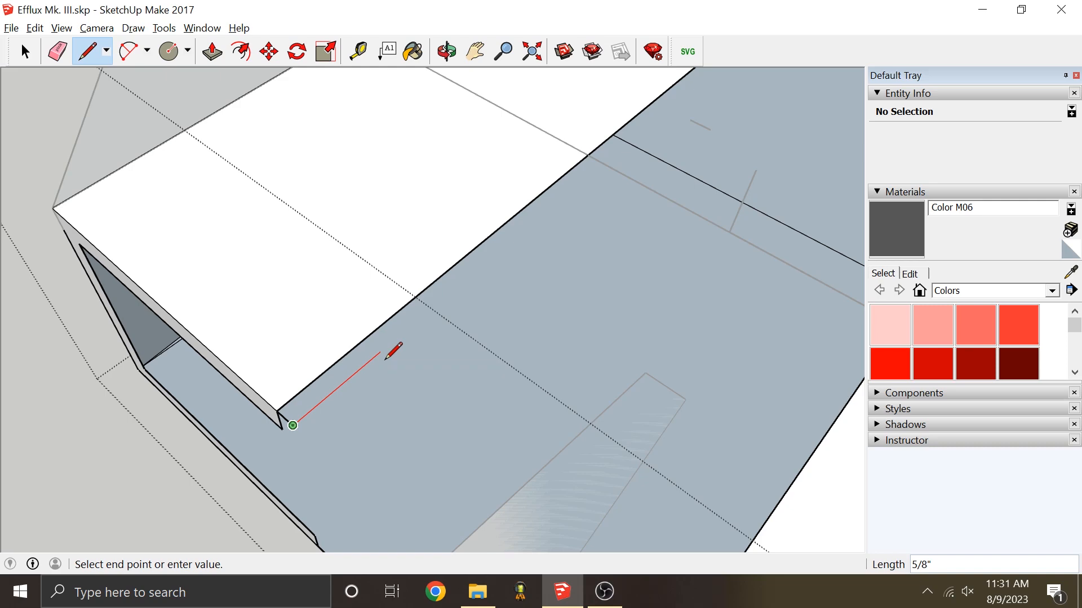
pyautogui.moveTo(381, 352)
pyautogui.mouseDown(button='middle')
pyautogui.moveTo(417, 356)
pyautogui.moveTo(415, 389)
pyautogui.moveTo(484, 325)
pyautogui.mouseUp(button='middle')
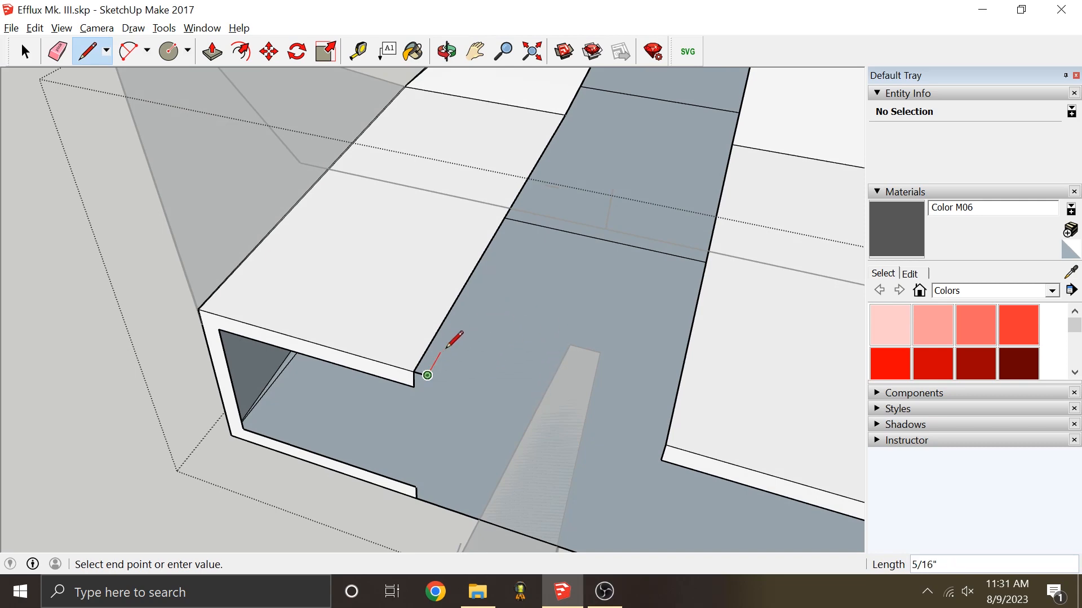
pyautogui.moveTo(430, 338)
pyautogui.mouseDown(button='middle')
pyautogui.moveTo(394, 379)
pyautogui.moveTo(428, 370)
pyautogui.moveTo(438, 311)
pyautogui.mouseUp(button='middle')
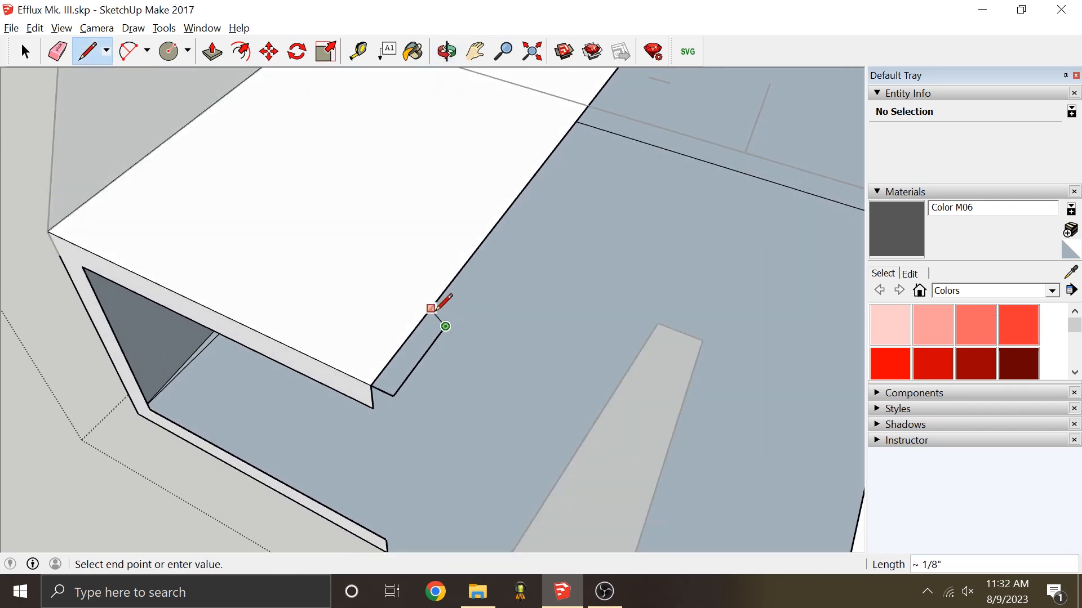
pyautogui.click(425, 317)
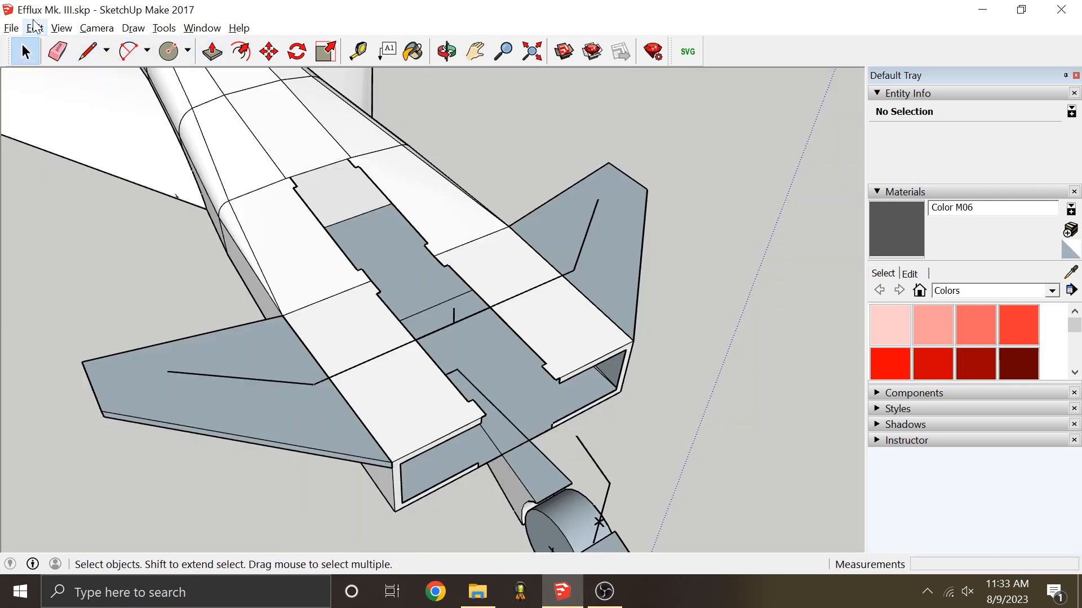
# Step: Unhide all hidden geometry and select the main fuselage group above the intake
pyautogui.click(35, 29)
pyautogui.moveTo(141, 250)
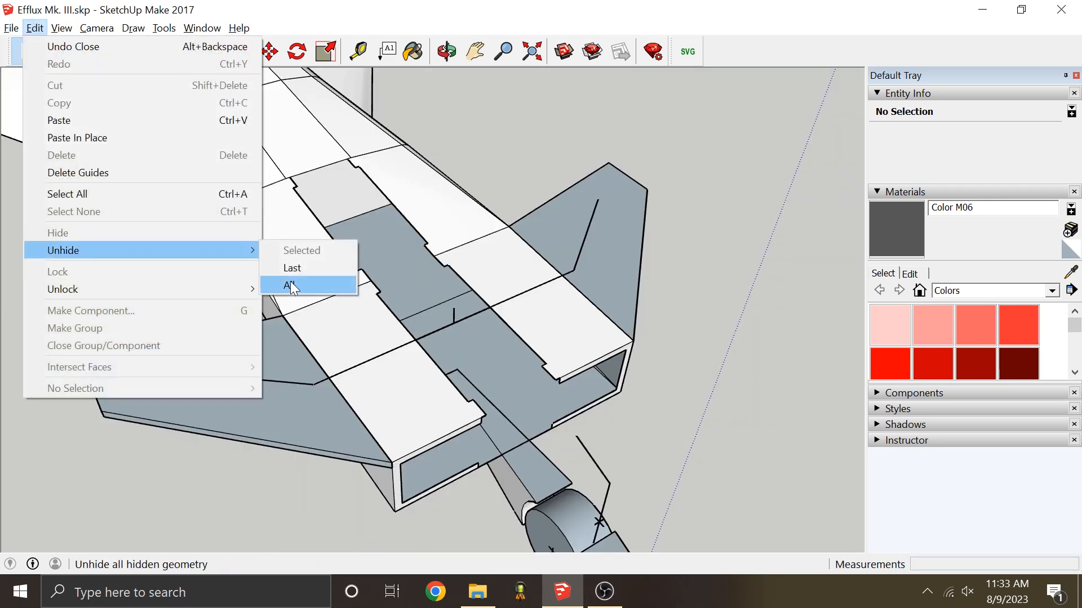
pyautogui.click(289, 286)
pyautogui.moveTo(290, 287); pyautogui.dragTo(583, 268, button='middle')
pyautogui.click(583, 269)
pyautogui.scroll(3, 586, 238)
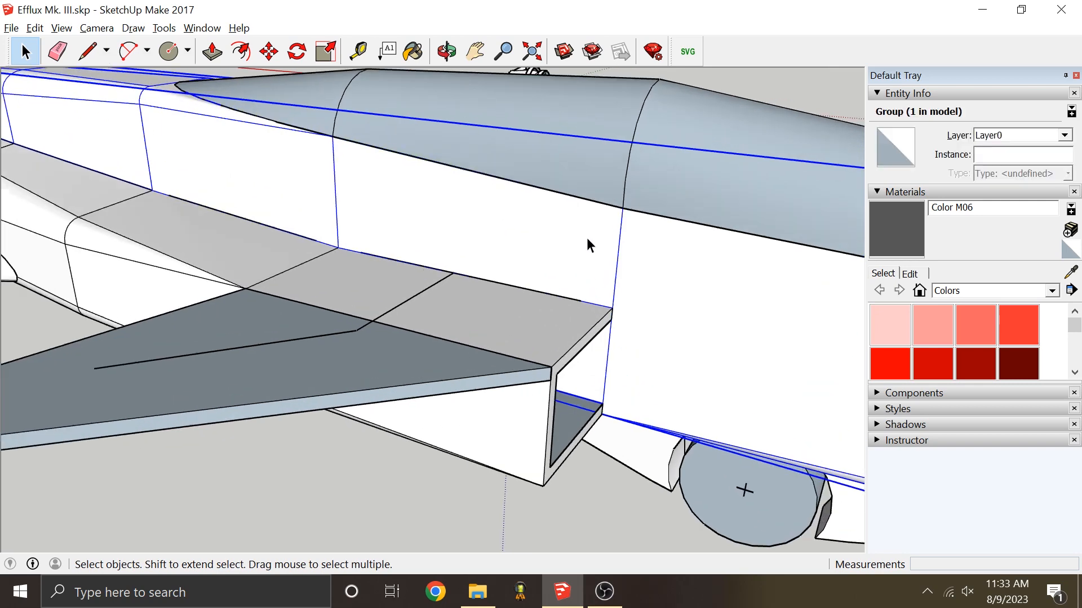
# Step: Draw lines on the fuselage side along the intake body's upper edge, around the vertical seam behind the intake opening
pyautogui.scroll(5, 587, 238)
pyautogui.click(87, 51)
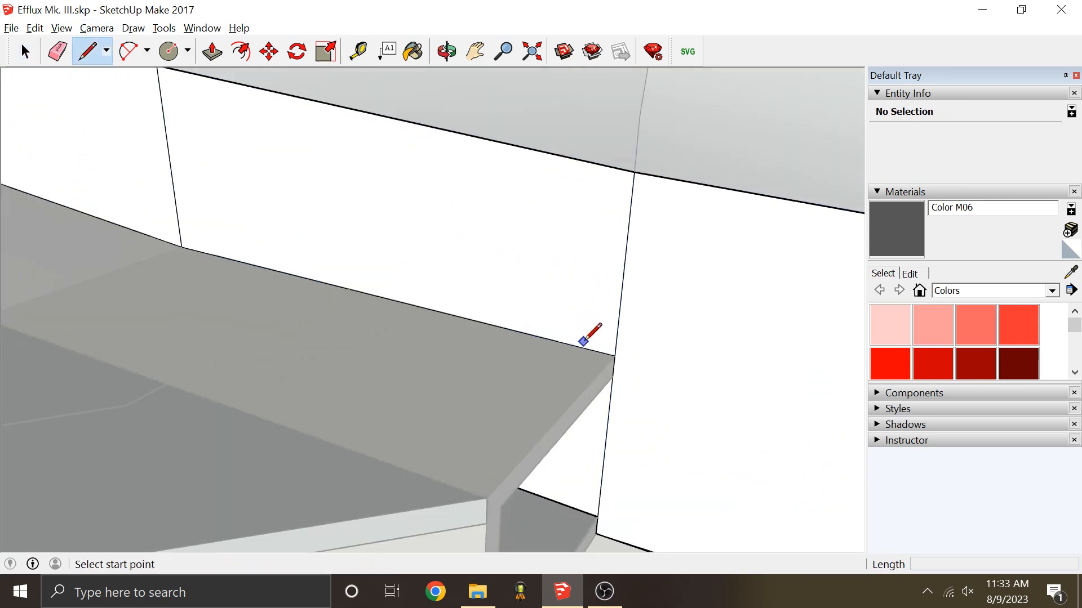
pyautogui.click(557, 341)
pyautogui.scroll(-3, 670, 363)
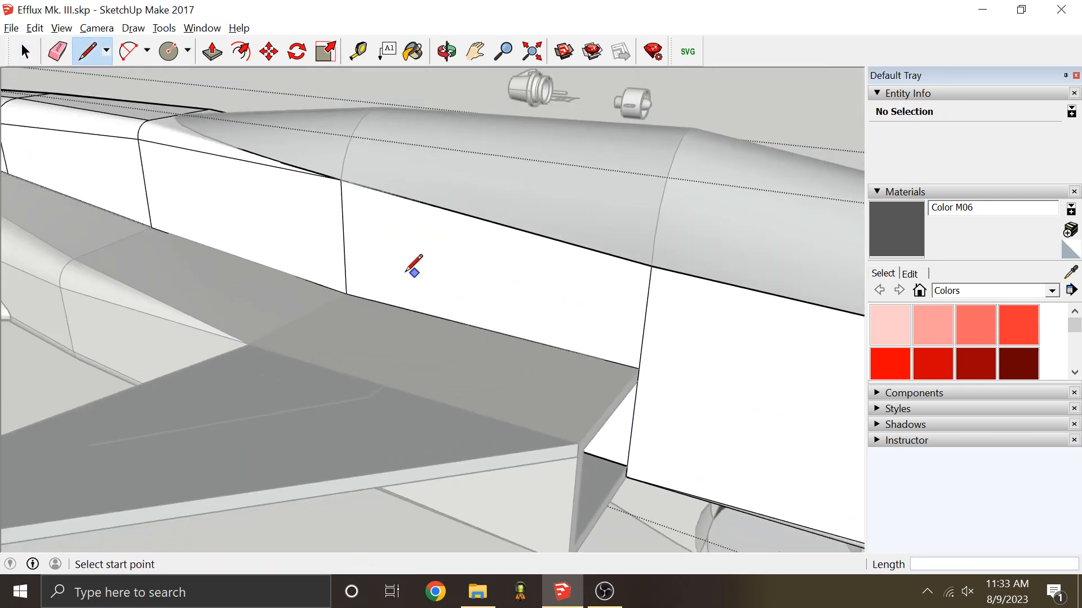
pyautogui.scroll(3, 346, 296)
pyautogui.click(348, 296)
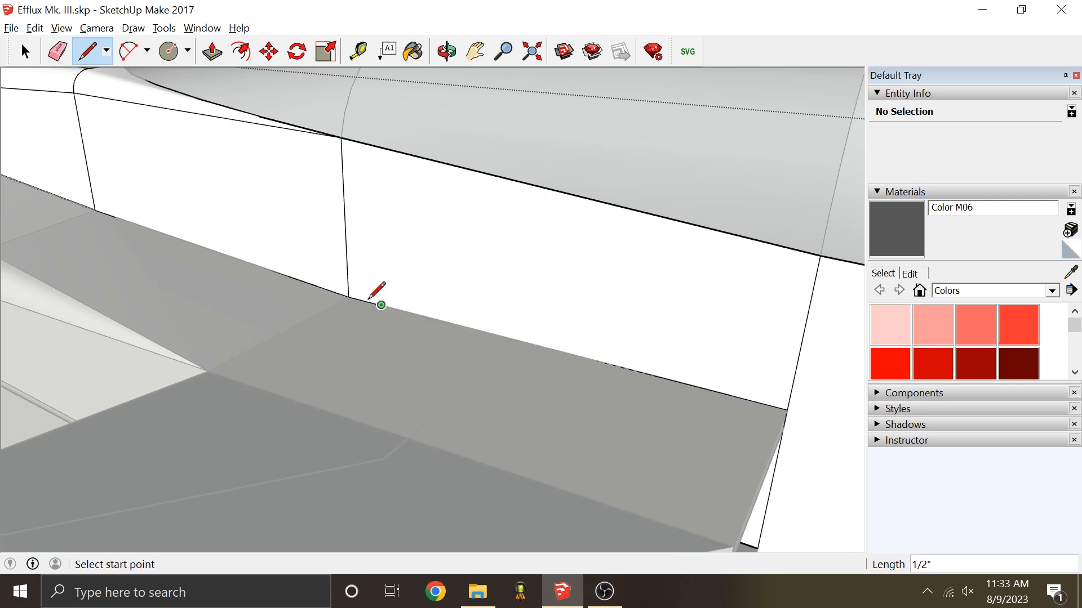
pyautogui.scroll(2, 320, 279)
pyautogui.click(309, 295)
pyautogui.scroll(-3, 310, 296)
pyautogui.scroll(3, 217, 270)
pyautogui.click(226, 296)
# Step: Outline a slot about 3/16" deep on the fuselage side, below the joint line at the front vertical seam
pyautogui.click(721, 484)
pyautogui.moveTo(721, 483); pyautogui.dragTo(610, 327, button='middle')
pyautogui.scroll(2, 606, 315)
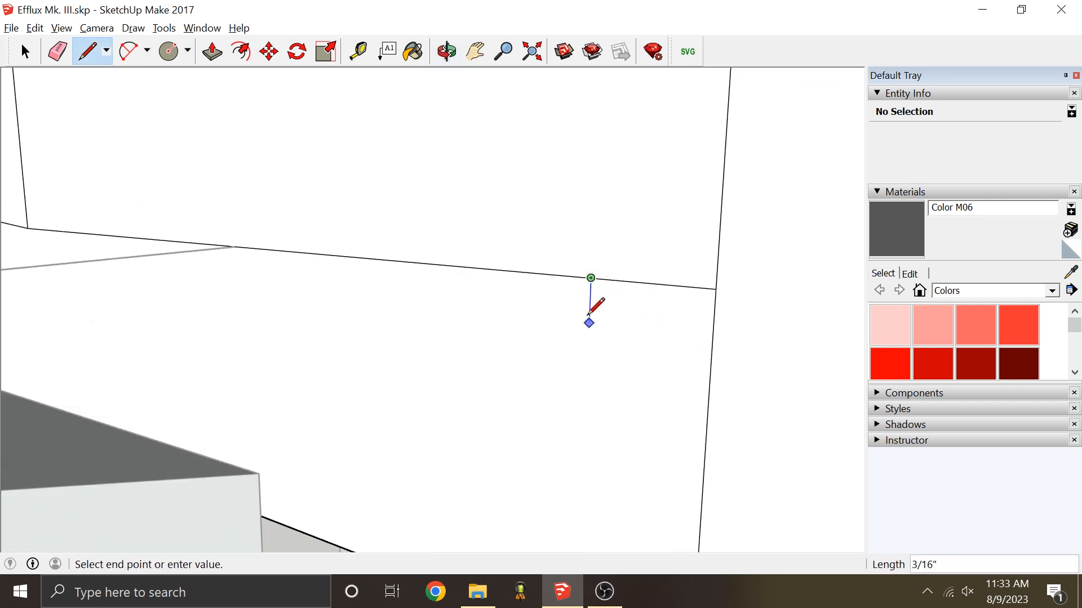
pyautogui.click(713, 322)
pyautogui.scroll(-3, 703, 369)
# Step: Copy the slotted side face of the fuselage and place a pasted copy
pyautogui.click(504, 307)
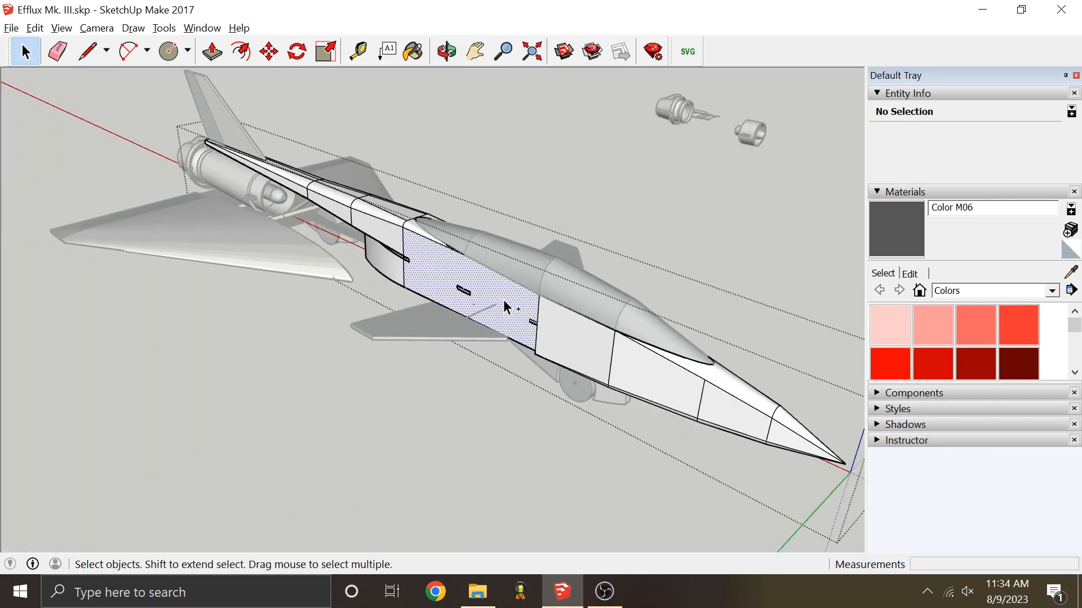
pyautogui.hotkey('ctrl', 'c')
pyautogui.moveTo(595, 237); pyautogui.dragTo(84, 245, button='middle')
pyautogui.hotkey('ctrl', 'v')
pyautogui.click(369, 391)
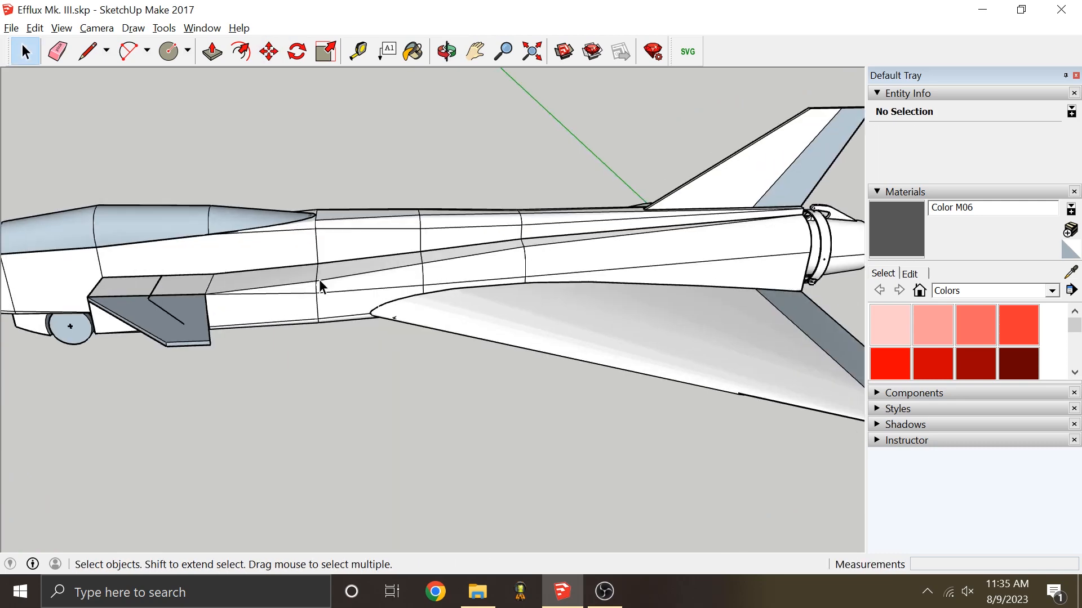
# Step: Open the side body group and examine its narrow upper panels between the canard and the wing root
pyautogui.scroll(3, 61, 323)
pyautogui.scroll(-3, 547, 331)
pyautogui.scroll(1, 253, 317)
pyautogui.click(253, 317)
pyautogui.scroll(-2, 217, 355)
pyautogui.scroll(1, 475, 296)
pyautogui.scroll(3, 475, 297)
pyautogui.doubleClick(347, 320)
pyautogui.moveTo(347, 320); pyautogui.dragTo(538, 347, button='middle')
pyautogui.click(538, 347)
pyautogui.moveTo(411, 308)
pyautogui.mouseDown(button='middle')
pyautogui.moveTo(556, 282)
pyautogui.moveTo(451, 231)
pyautogui.mouseUp(button='middle')
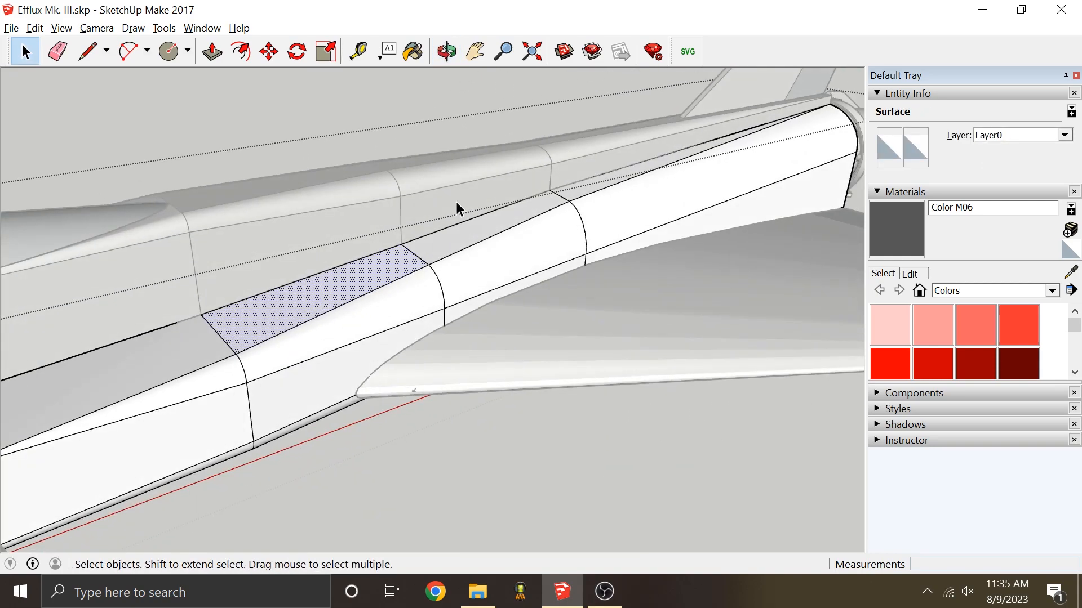
# Step: Close the side body group, select the main fuselage group and examine their joint back to the tail
pyautogui.moveTo(493, 183)
pyautogui.mouseDown(button='middle')
pyautogui.moveTo(349, 323)
pyautogui.moveTo(507, 225)
pyautogui.moveTo(451, 353)
pyautogui.moveTo(583, 219)
pyautogui.moveTo(535, 299)
pyautogui.mouseUp(button='middle')
pyautogui.click(509, 258)
pyautogui.click(546, 207)
pyautogui.click(418, 151)
pyautogui.click(402, 236)
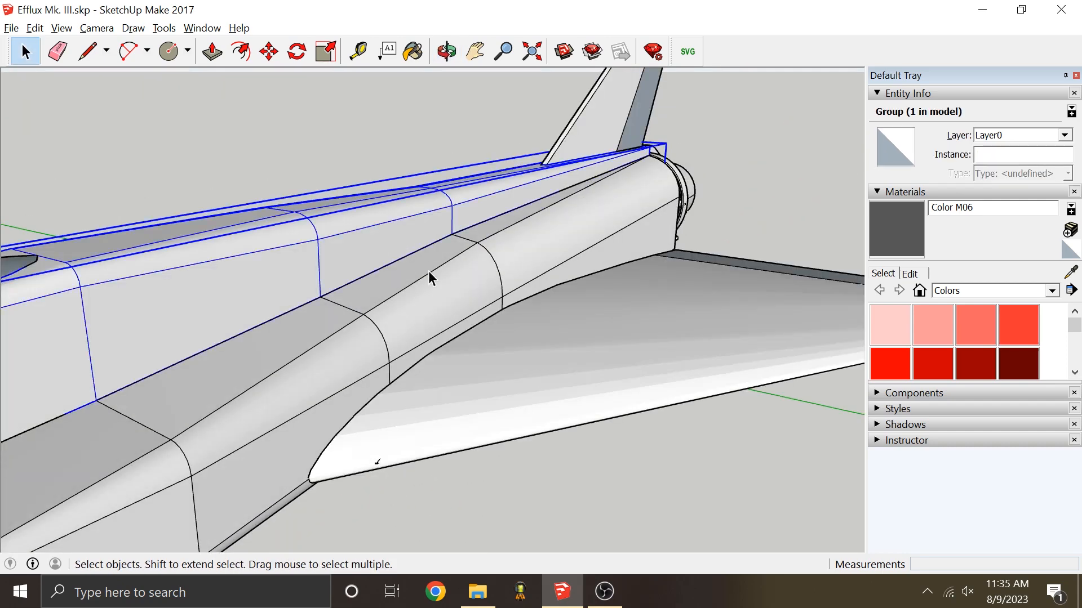
pyautogui.moveTo(501, 180); pyautogui.dragTo(640, 237, button='middle')
pyautogui.scroll(-2, 276, 294)
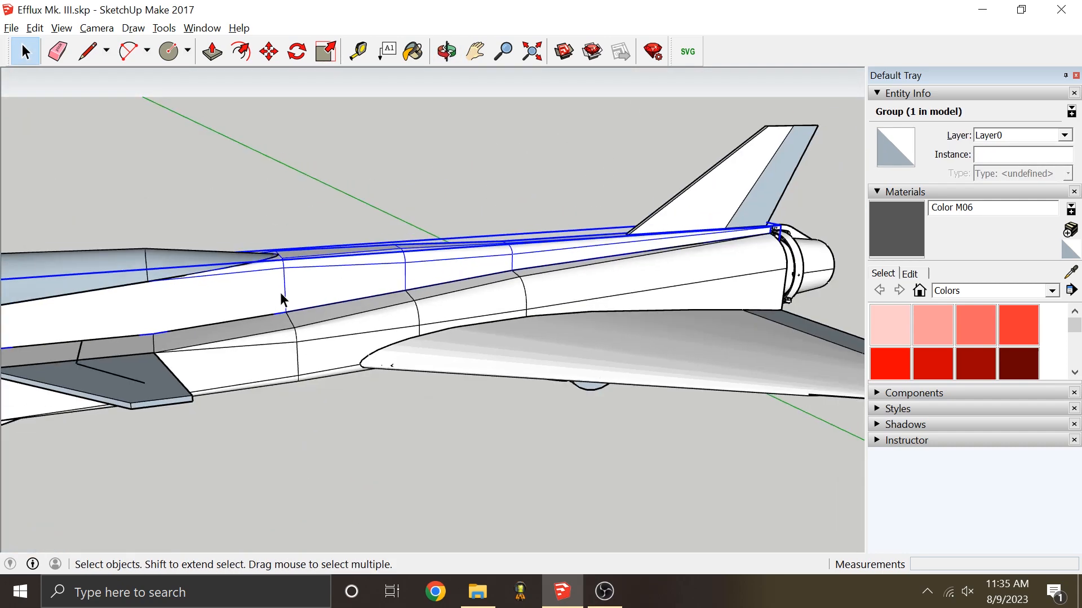
pyautogui.scroll(4, 541, 241)
pyautogui.scroll(-10, 470, 249)
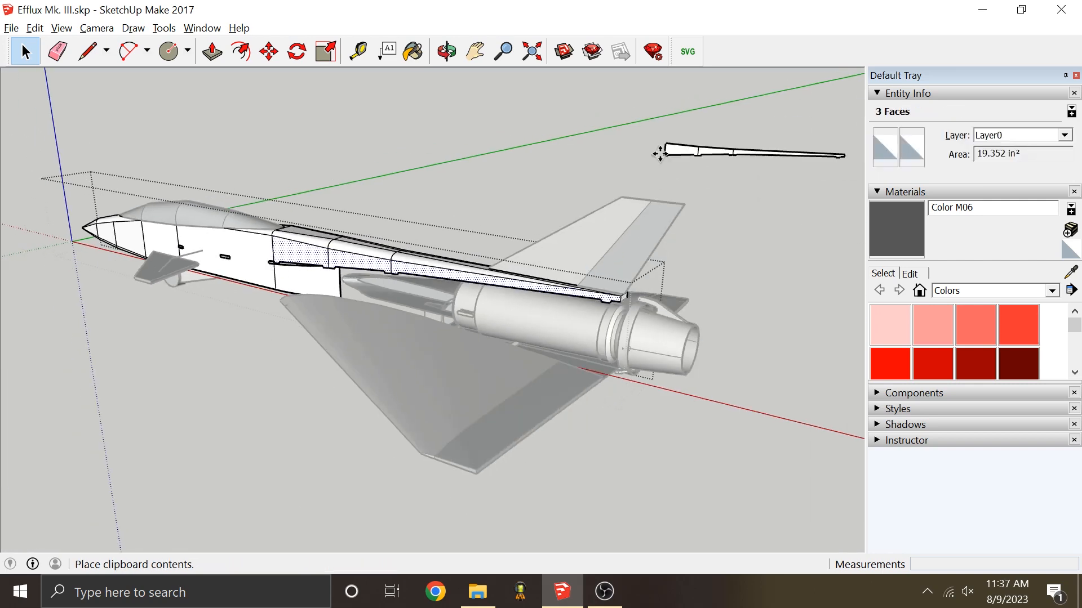
# Step: Place a pasted copy of the fuselage's three notched rear side faces clear of the aircraft
pyautogui.click(529, 150)
pyautogui.rightClick(536, 150)
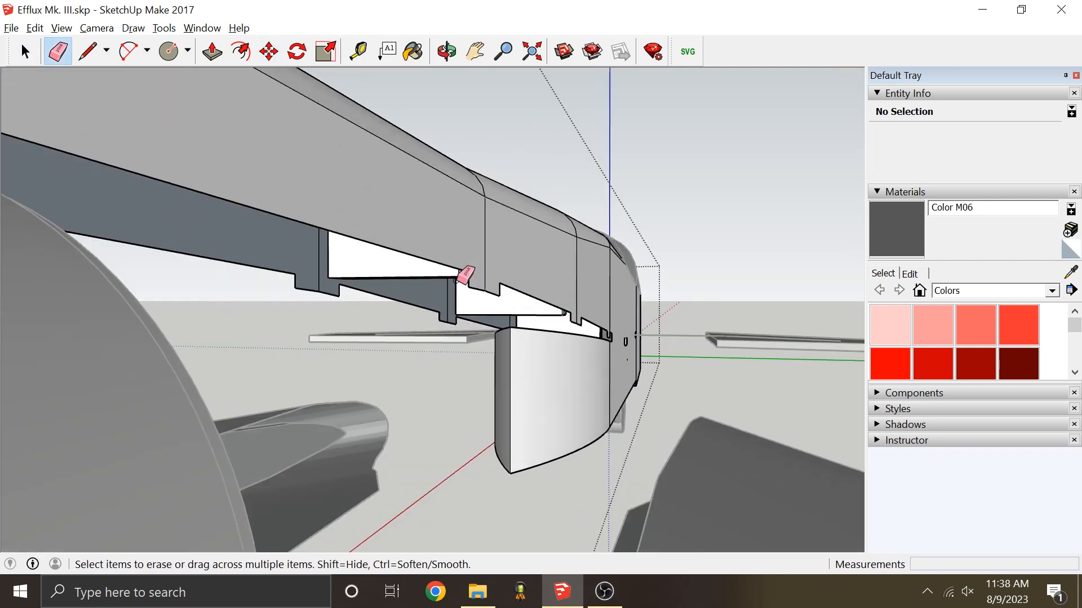
# Step: Examine the bulkheads inside the open rear fuselage and their notched lower edges from behind and below
pyautogui.scroll(2, 429, 271)
pyautogui.moveTo(407, 272); pyautogui.dragTo(459, 251, button='middle')
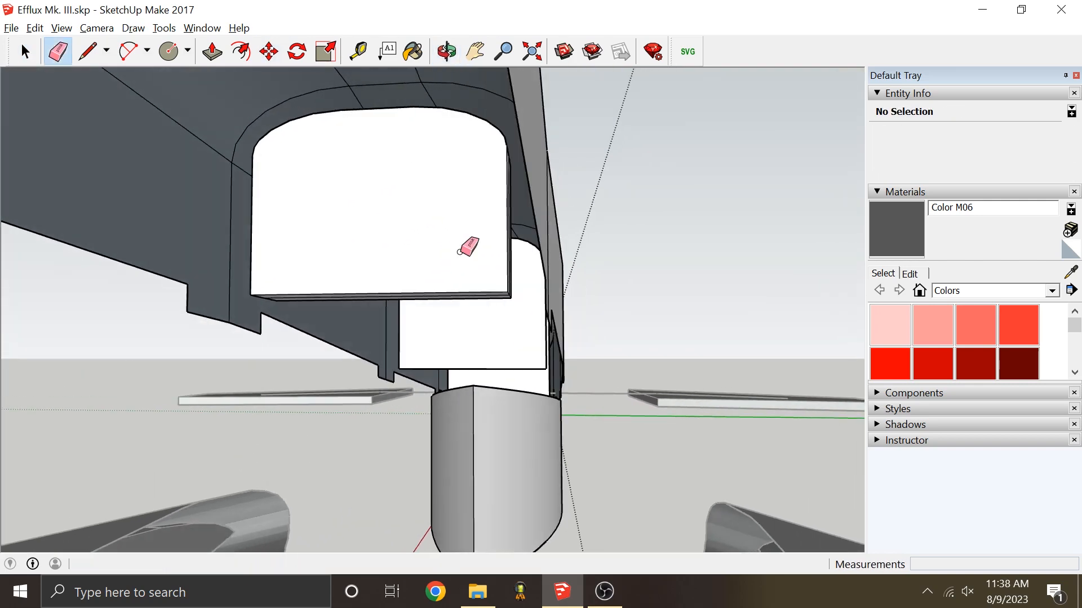
pyautogui.scroll(3, 338, 258)
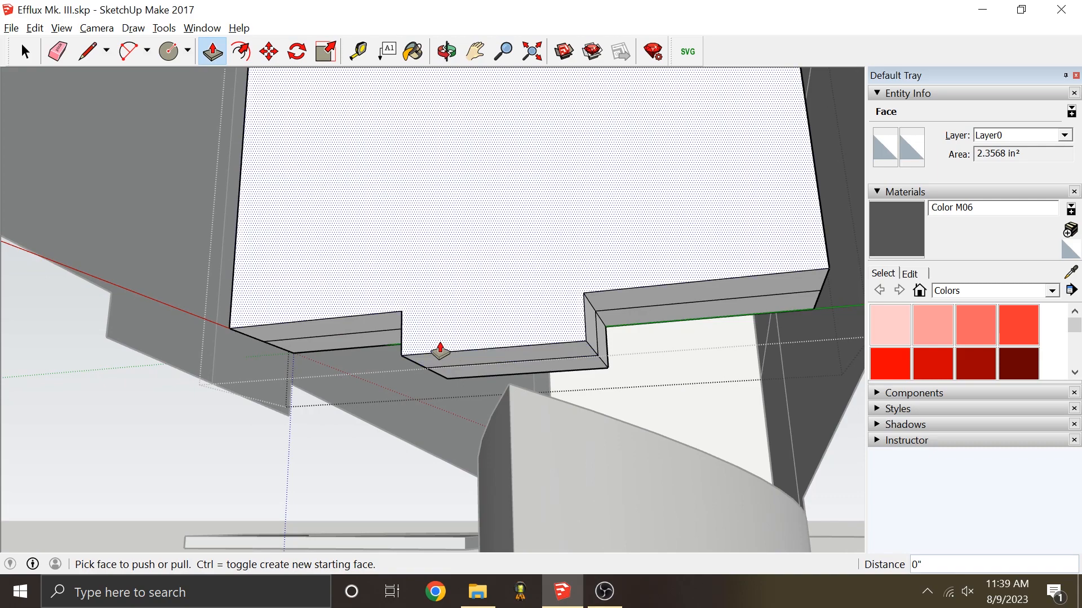
pyautogui.scroll(-3, 651, 423)
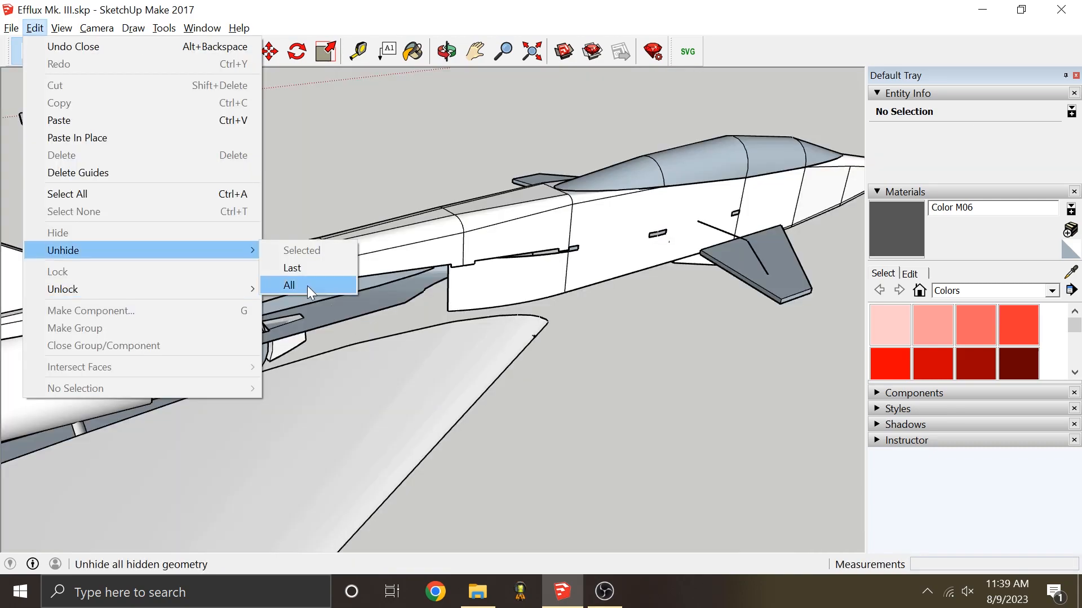
# Step: Unhide all hidden geometry and inspect the fuselage and side body around the canard and wing root
pyautogui.click(299, 285)
pyautogui.scroll(4, 674, 261)
pyautogui.moveTo(674, 261); pyautogui.dragTo(336, 302, button='middle')
pyautogui.scroll(-3, 336, 302)
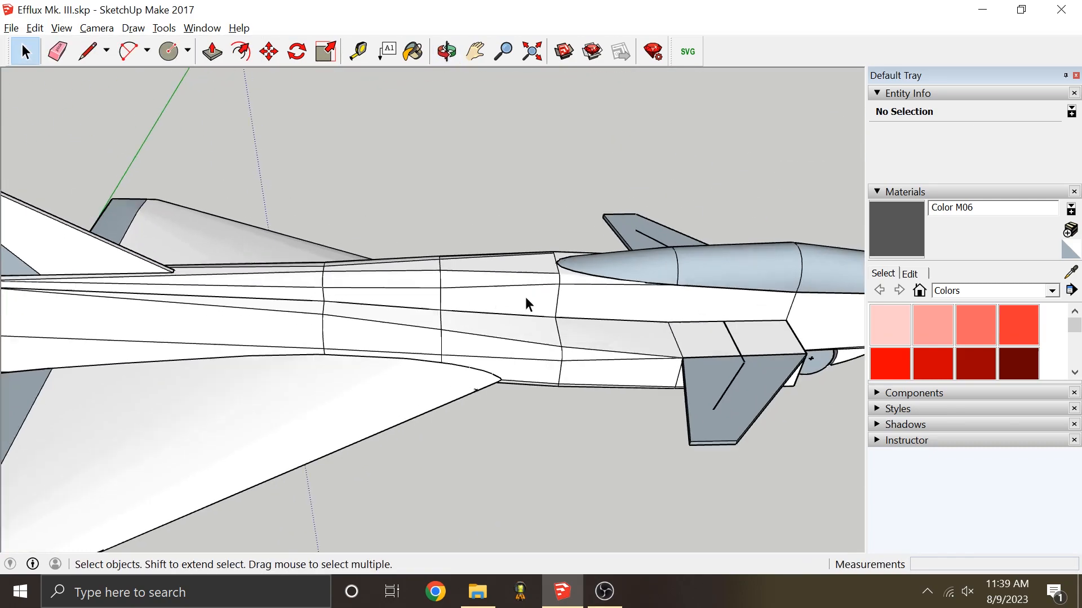
pyautogui.scroll(4, 525, 296)
pyautogui.click(546, 380)
pyautogui.moveTo(546, 380)
pyautogui.mouseDown(button='middle')
pyautogui.moveTo(473, 302)
pyautogui.moveTo(493, 310)
pyautogui.mouseUp(button='middle')
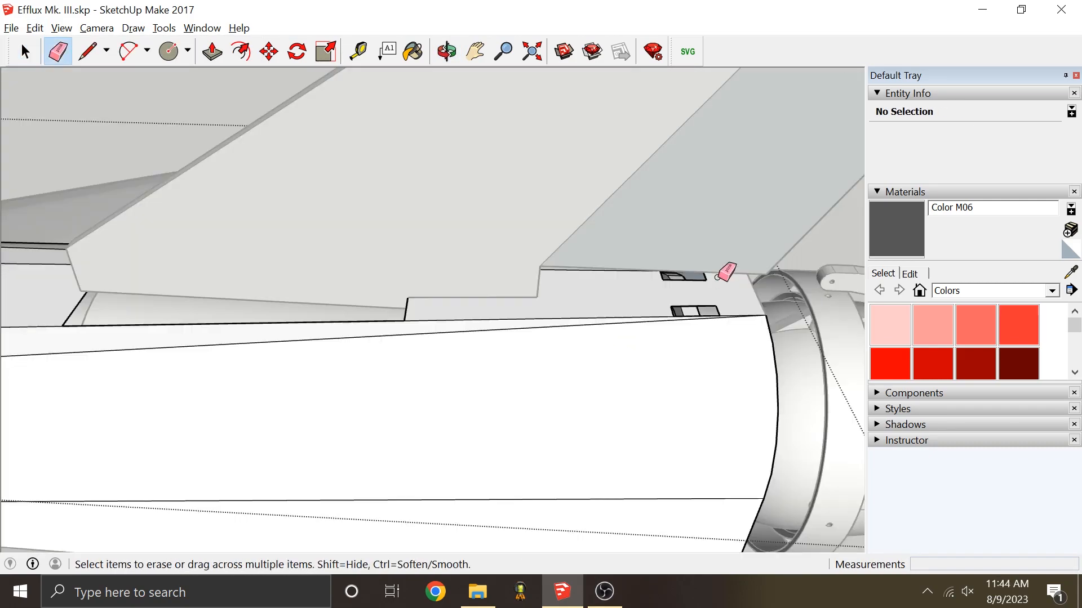
# Step: Leave the Eraser at the tail slots and close the group being edited
pyautogui.scroll(-5, 432, 310)
pyautogui.click(21, 56)
pyautogui.click(276, 155)
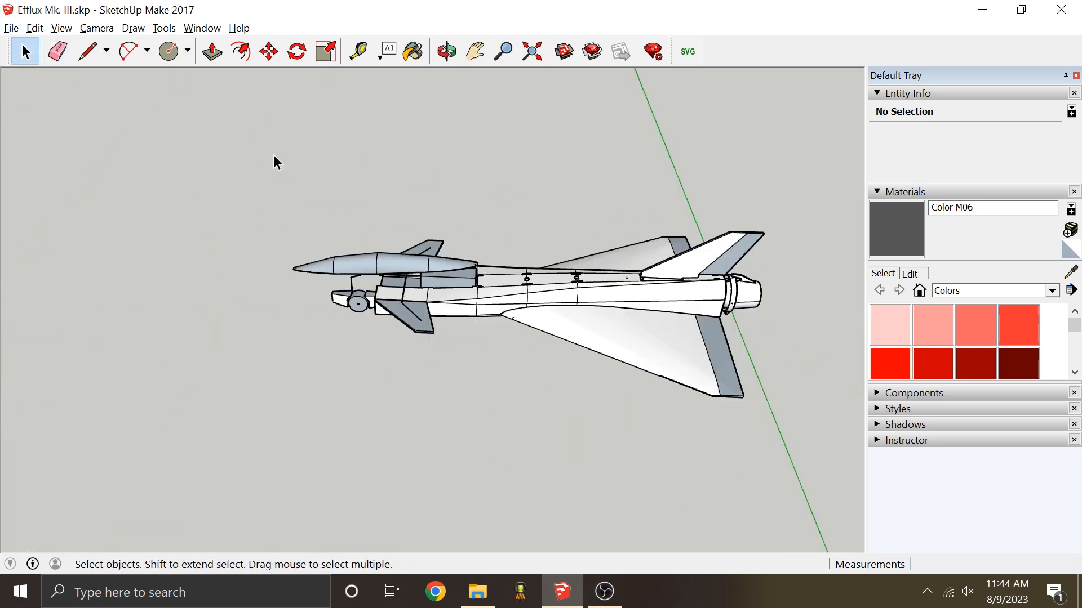
# Step: Select the main fuselage group and examine its side slots and internal bulkheads from the side and below
pyautogui.moveTo(435, 275); pyautogui.dragTo(606, 208, button='middle')
pyautogui.scroll(2, 606, 208)
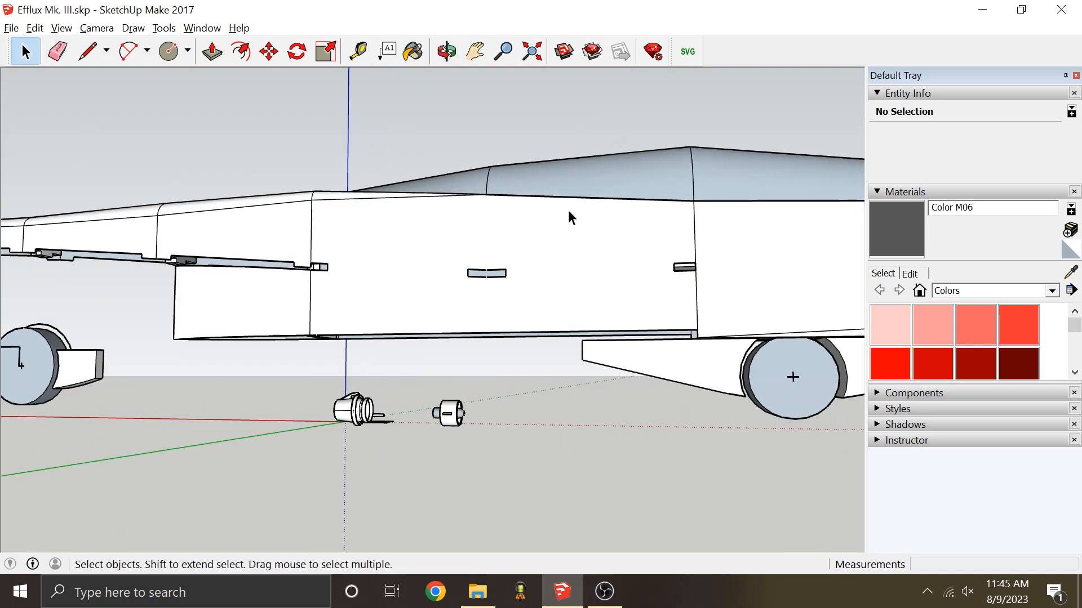
pyautogui.click(503, 257)
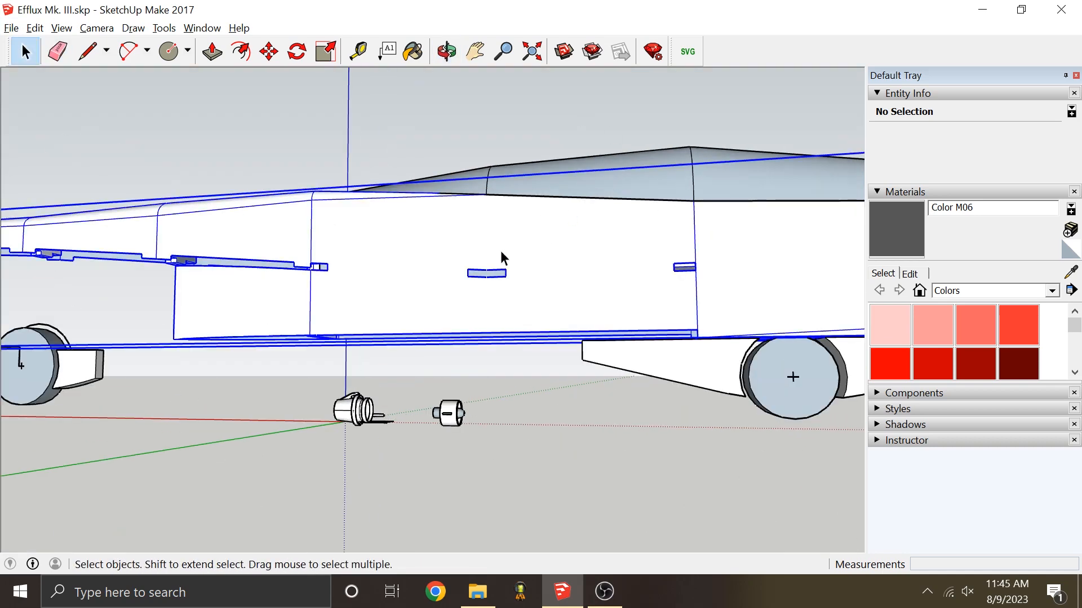
pyautogui.moveTo(504, 472); pyautogui.dragTo(556, 302, button='middle')
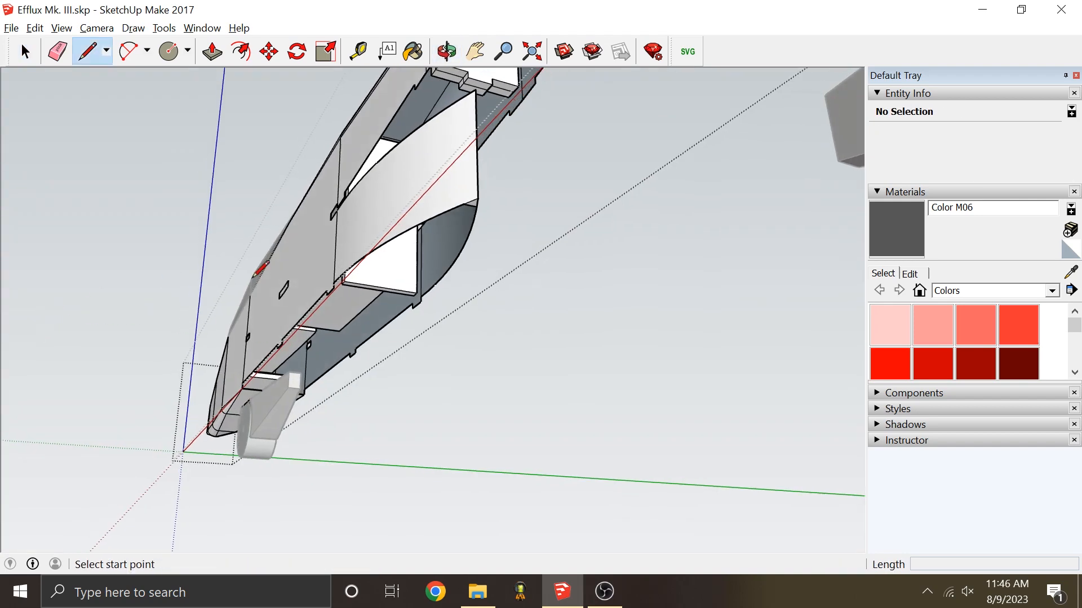
pyautogui.scroll(5, 352, 271)
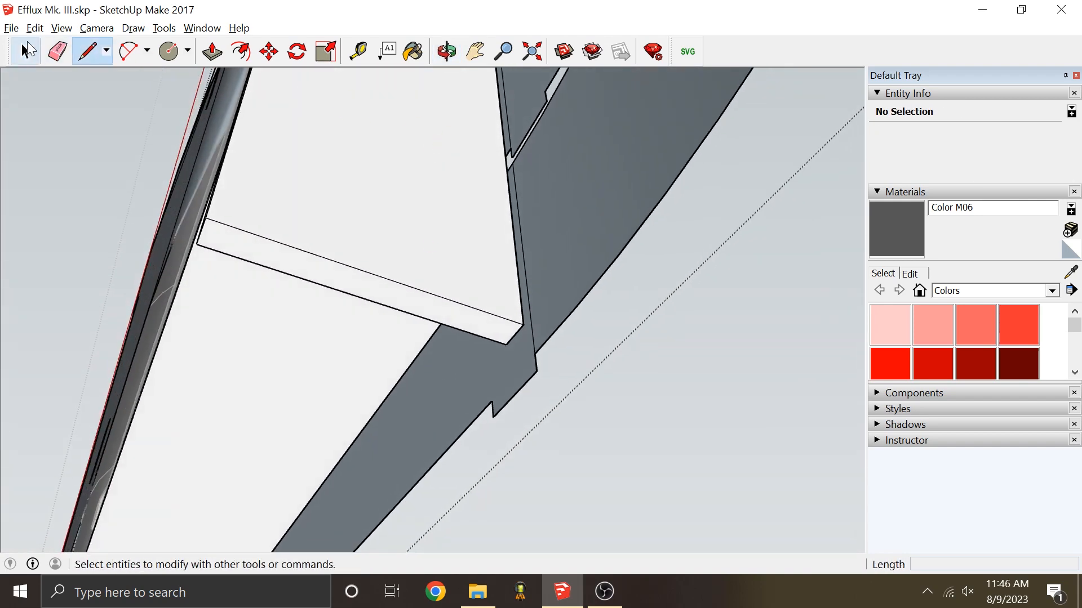
pyautogui.click(25, 50)
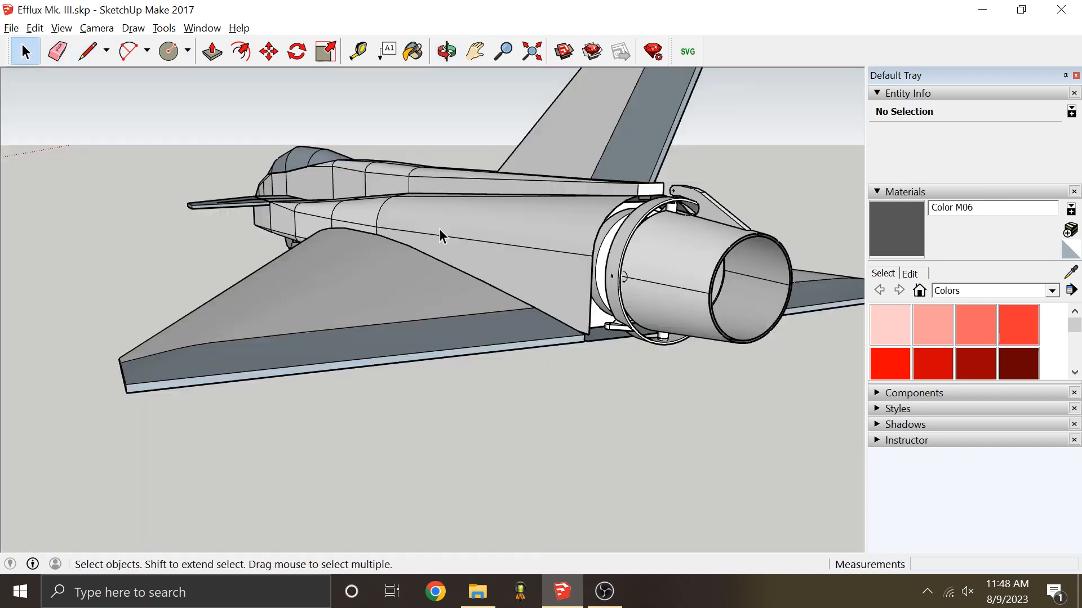
# Step: Select one wing and examine the aircraft's underside and the lower edge of the side body
pyautogui.moveTo(439, 234); pyautogui.dragTo(535, 235, button='middle')
pyautogui.click(534, 231)
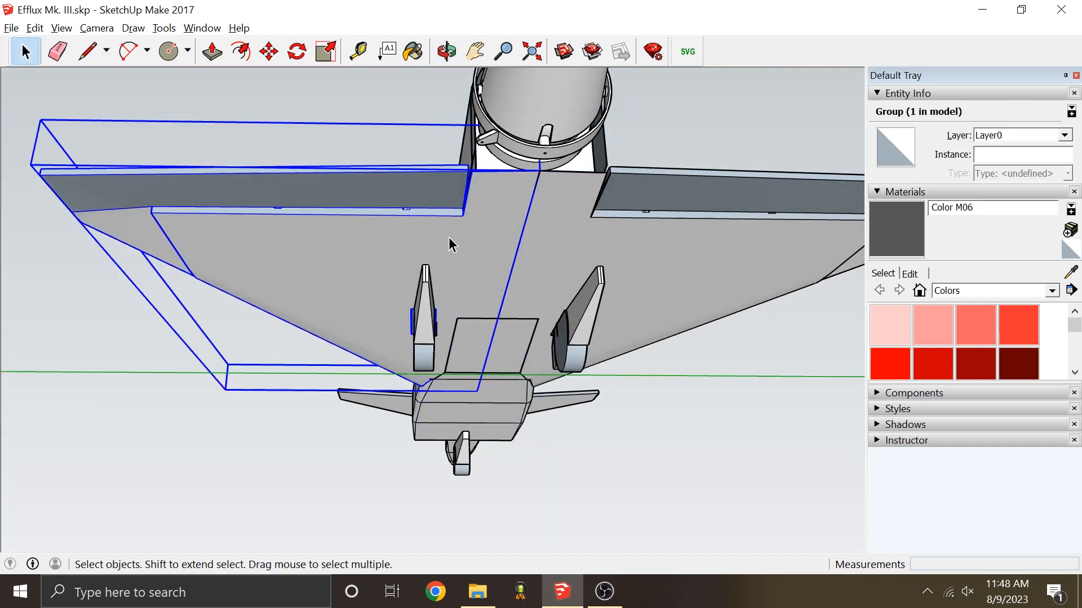
pyautogui.moveTo(445, 243); pyautogui.dragTo(623, 271, button='middle')
pyautogui.moveTo(455, 230); pyautogui.dragTo(591, 261, button='middle')
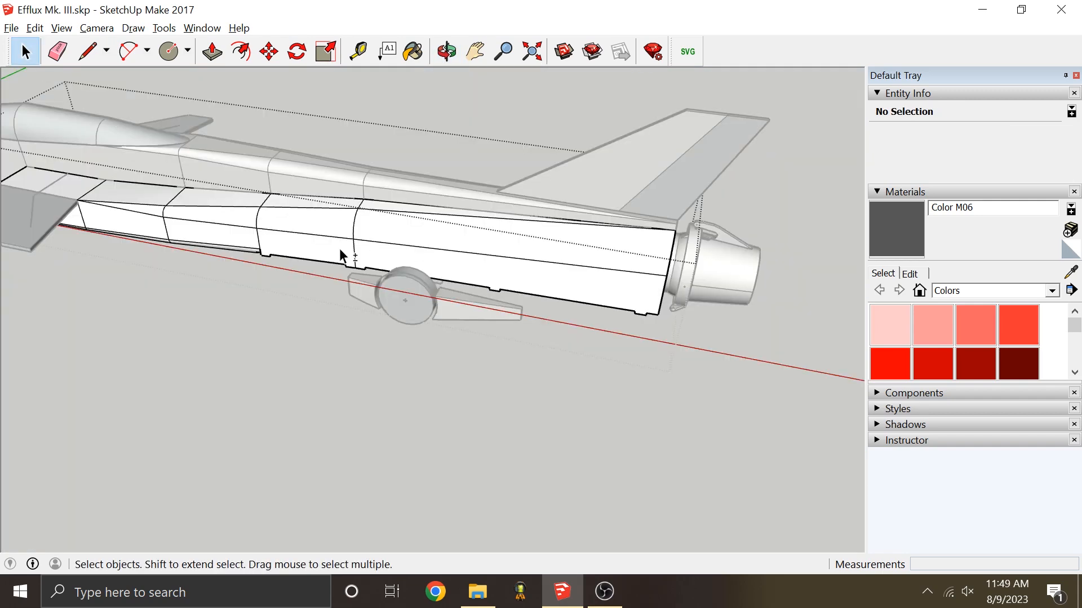
# Step: Copy the side body with its lower-edge tabs and paste a duplicate for the opposite side
pyautogui.scroll(-5, 396, 263)
pyautogui.hotkey('ctrl', 'c')
pyautogui.moveTo(451, 229); pyautogui.dragTo(298, 228, button='middle')
pyautogui.hotkey('ctrl', 'v')
pyautogui.click(566, 243)
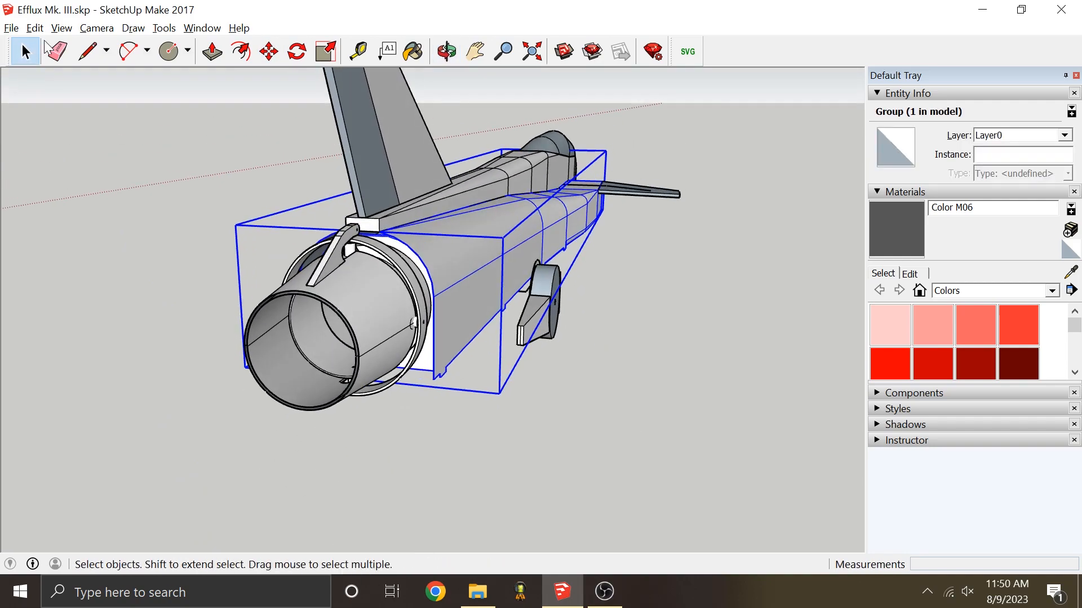
# Step: Unhide all hidden geometry to bring back both wings
pyautogui.click(35, 28)
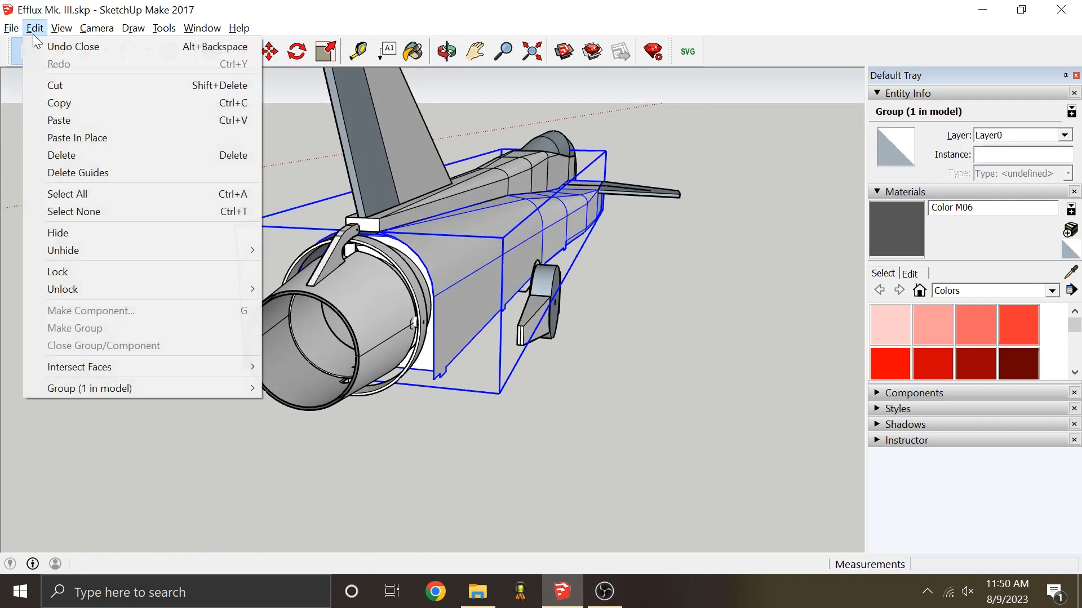
pyautogui.click(334, 289)
pyautogui.moveTo(539, 326); pyautogui.dragTo(572, 181, button='middle')
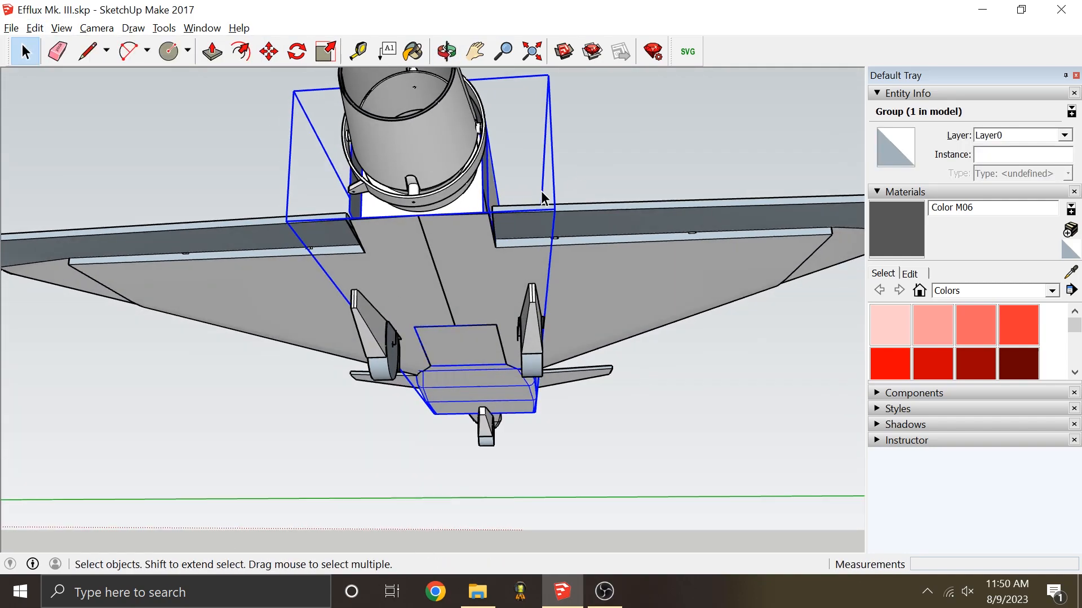
# Step: Examine the side body's rearmost lower tab where it meets the wing and the fuselage floor
pyautogui.scroll(3, 473, 228)
pyautogui.moveTo(473, 227); pyautogui.dragTo(451, 276, button='middle')
pyautogui.scroll(4, 471, 135)
pyautogui.moveTo(444, 166); pyautogui.dragTo(516, 302, button='middle')
pyautogui.scroll(3, 528, 297)
pyautogui.scroll(2, 499, 336)
pyautogui.scroll(1, 499, 337)
pyautogui.scroll(-2, 505, 244)
pyautogui.scroll(1, 506, 286)
pyautogui.click(471, 379)
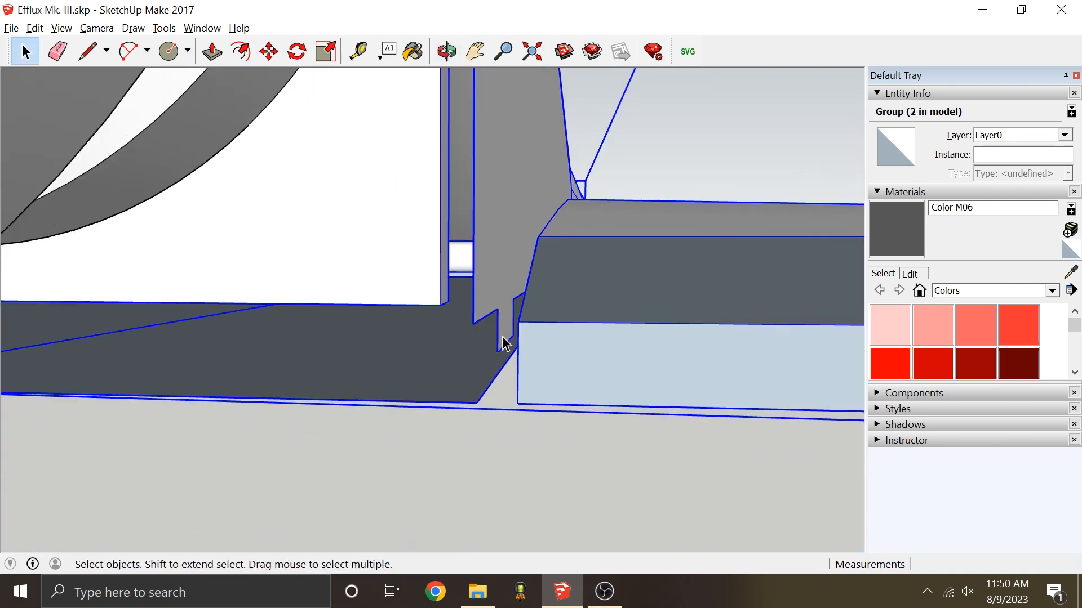
pyautogui.moveTo(511, 340); pyautogui.dragTo(482, 320, button='middle')
pyautogui.moveTo(597, 312); pyautogui.dragTo(573, 331, button='middle')
pyautogui.scroll(-2, 473, 240)
pyautogui.scroll(3, 550, 420)
pyautogui.scroll(-3, 519, 299)
pyautogui.moveTo(519, 300); pyautogui.dragTo(406, 216, button='middle')
pyautogui.scroll(2, 406, 196)
# Step: Open the side body group and select all its connected geometry at the rear lower tab
pyautogui.click(405, 196)
pyautogui.doubleClick(439, 169)
pyautogui.scroll(-3, 440, 169)
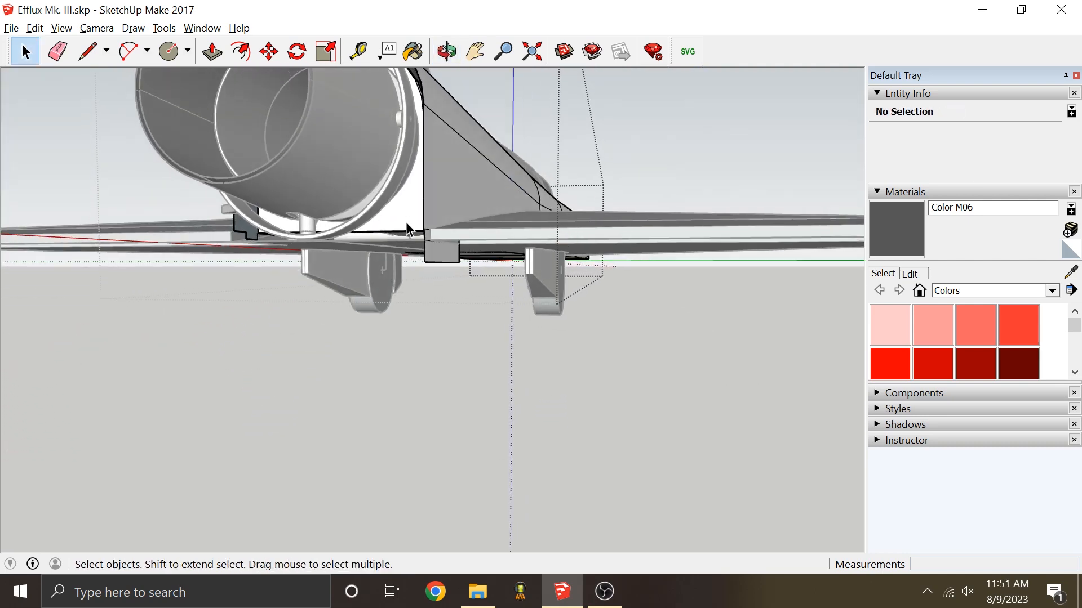
pyautogui.scroll(3, 406, 217)
pyautogui.tripleClick(468, 283)
pyautogui.click(476, 290)
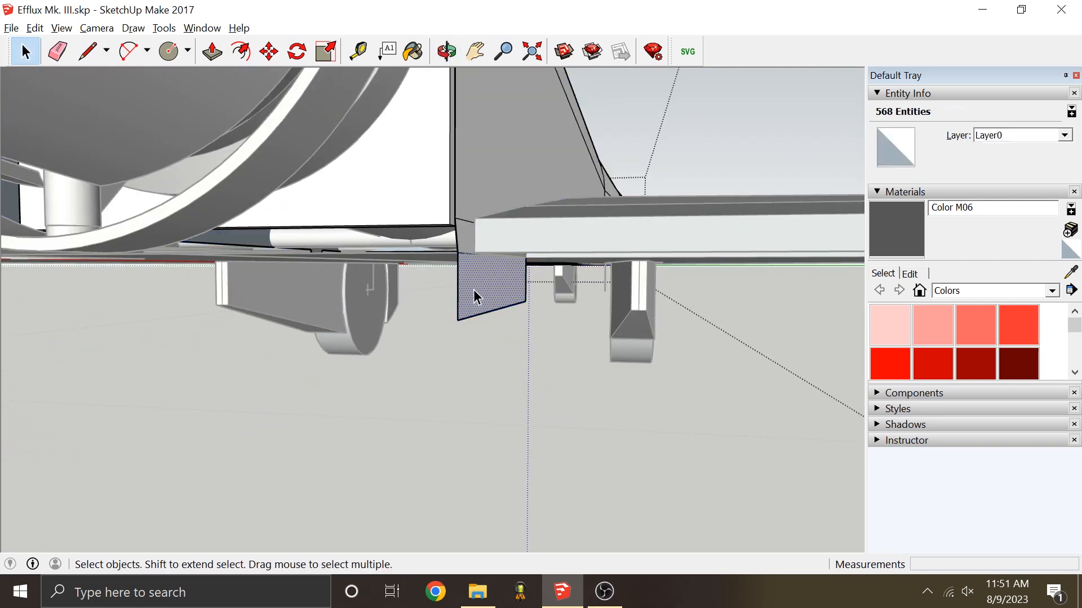
pyautogui.click(297, 52)
# Step: Examine the notched lower edges inside the side body and the slots on its underside
pyautogui.moveTo(401, 282); pyautogui.dragTo(549, 309, button='middle')
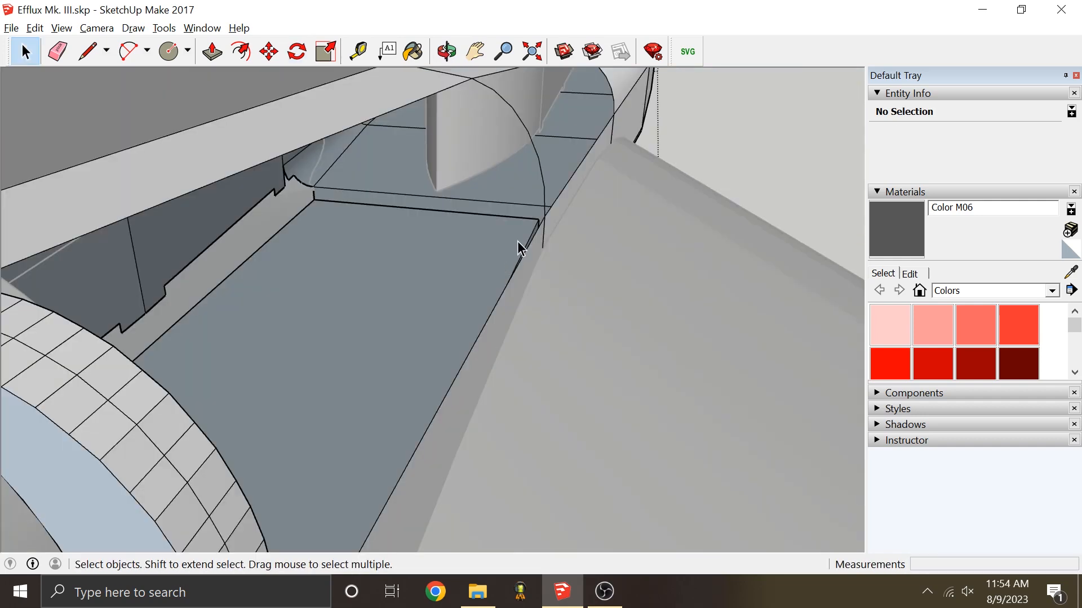
pyautogui.moveTo(517, 241)
pyautogui.mouseDown(button='middle')
pyautogui.moveTo(439, 258)
pyautogui.moveTo(613, 244)
pyautogui.moveTo(588, 183)
pyautogui.moveTo(512, 166)
pyautogui.moveTo(534, 235)
pyautogui.mouseUp(button='middle')
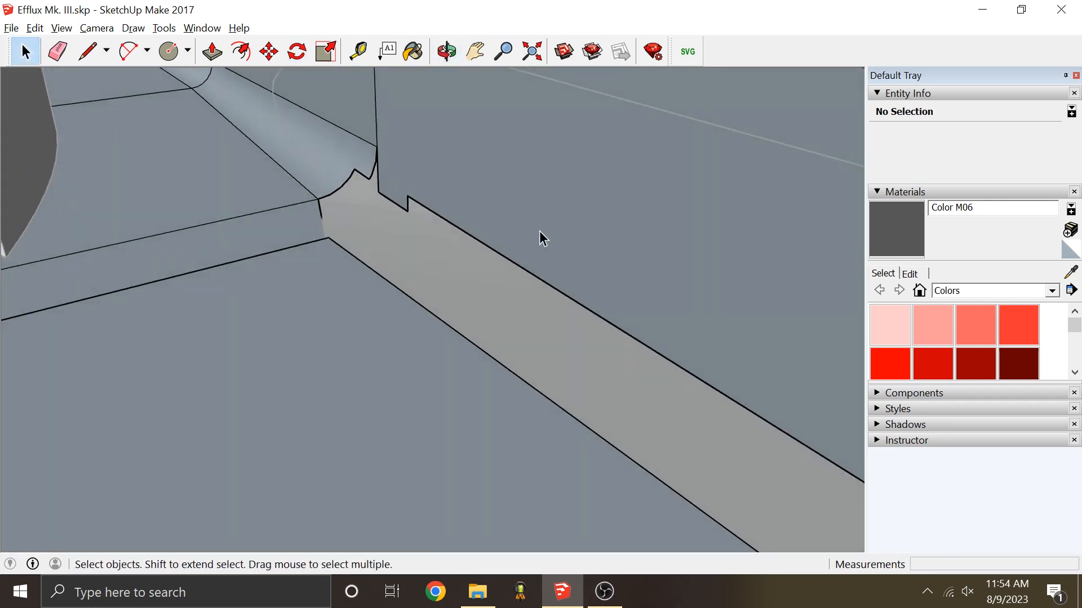
pyautogui.scroll(5, 381, 150)
pyautogui.moveTo(401, 236); pyautogui.dragTo(434, 212, button='middle')
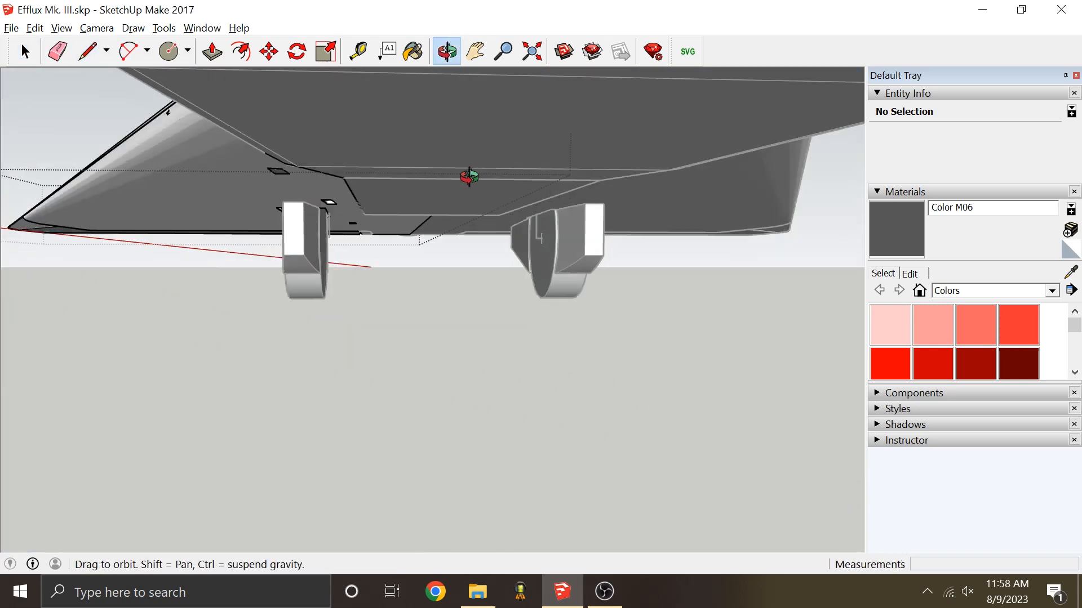
pyautogui.moveTo(469, 176)
pyautogui.mouseDown(button='middle')
pyautogui.moveTo(476, 137)
pyautogui.moveTo(445, 169)
pyautogui.moveTo(366, 121)
pyautogui.moveTo(370, 75)
pyautogui.mouseUp(button='middle')
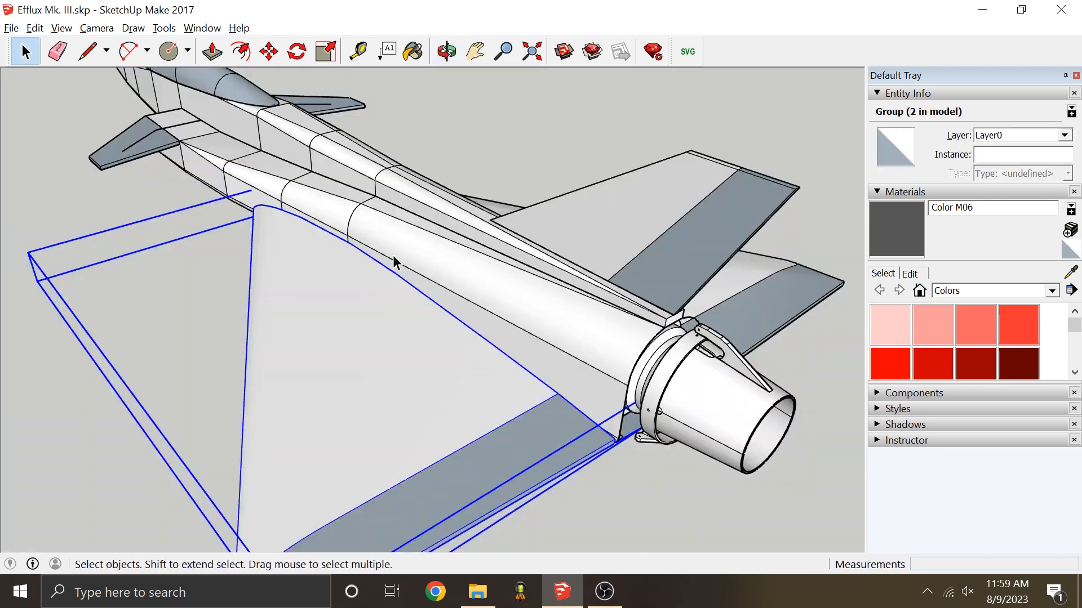
# Step: Draw a tab outline on the wing's curved root edge with the Line tool
pyautogui.scroll(1, 327, 265)
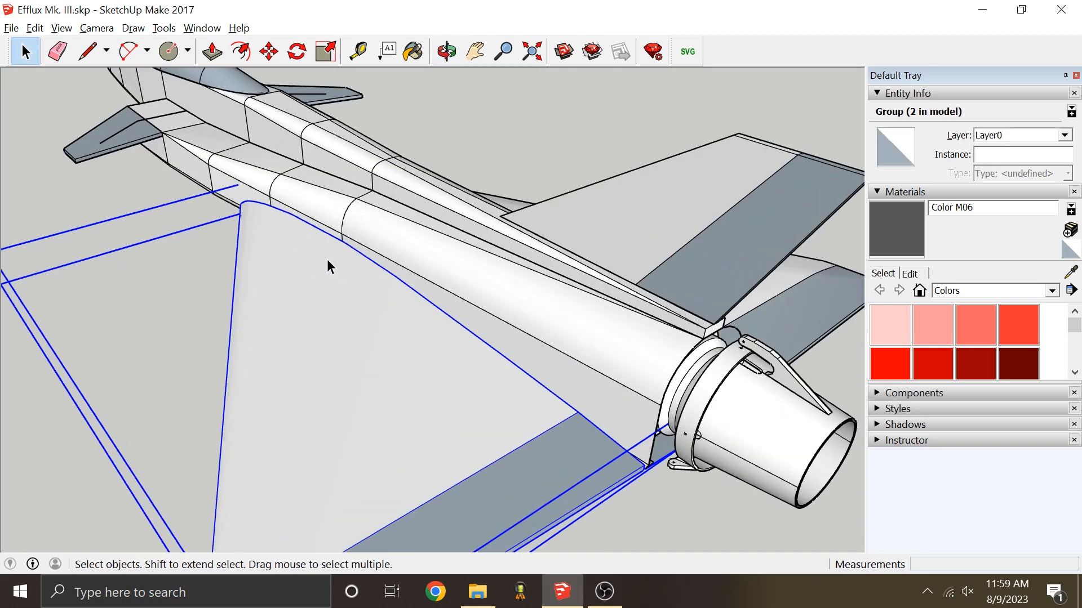
pyautogui.rightClick(523, 332)
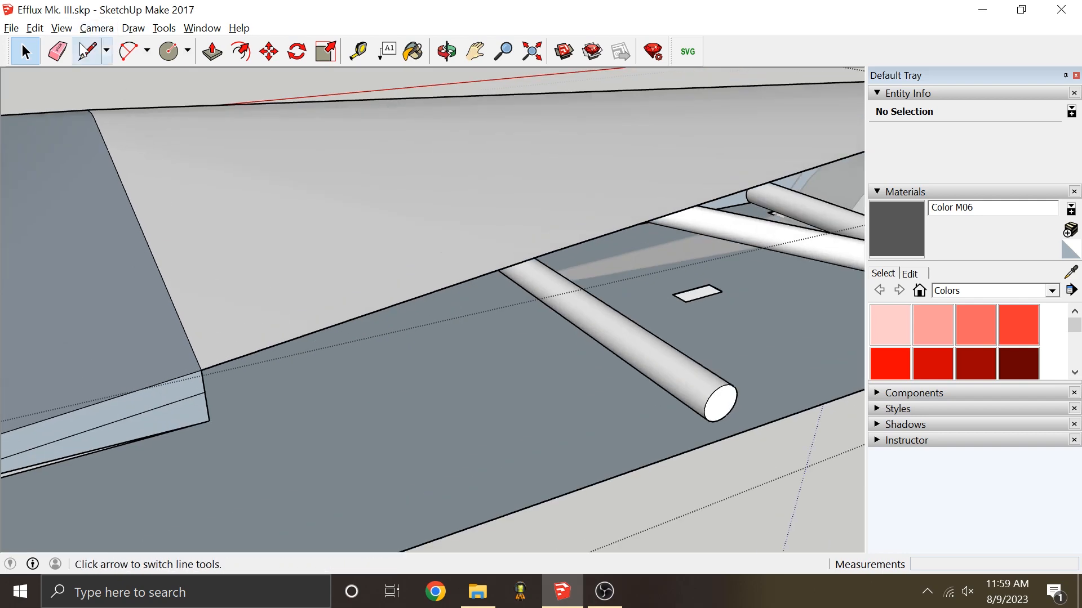
pyautogui.click(84, 51)
pyautogui.moveTo(253, 281); pyautogui.dragTo(513, 306, button='middle')
pyautogui.click(584, 378)
pyautogui.scroll(1, 562, 380)
pyautogui.click(628, 381)
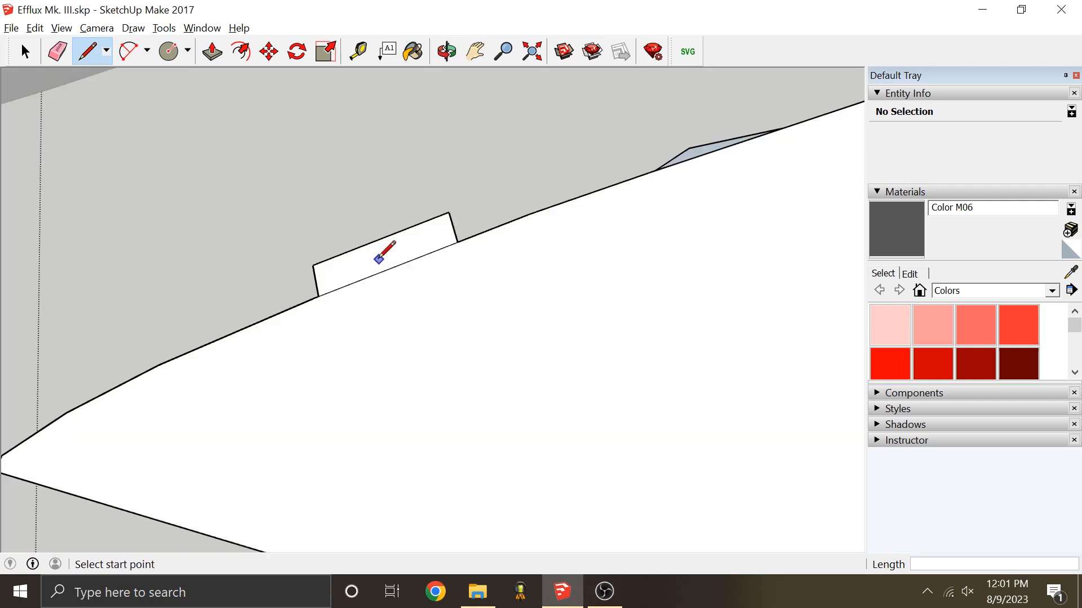
pyautogui.scroll(-6, 373, 255)
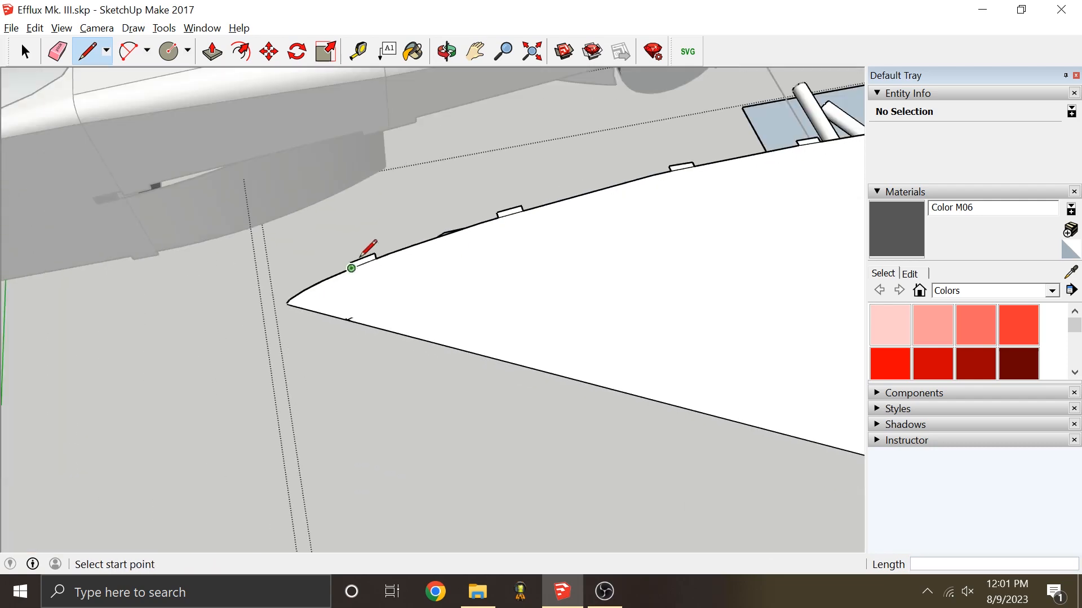
# Step: Unhide all hidden geometry, check the side body along the wing root, and close its group
pyautogui.click(35, 29)
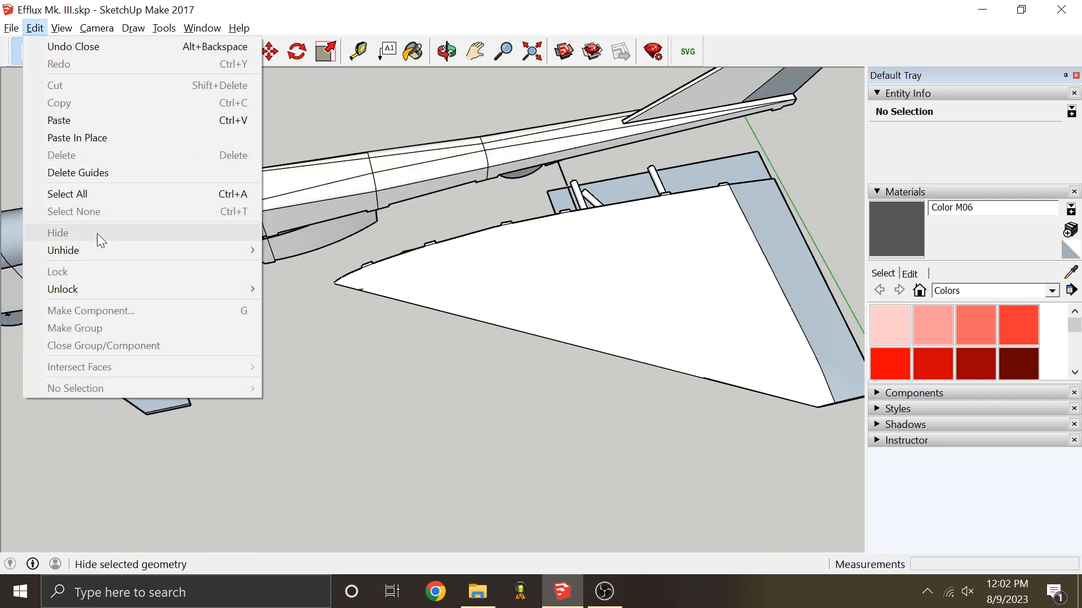
pyautogui.click(294, 285)
pyautogui.moveTo(496, 248); pyautogui.dragTo(377, 234, button='middle')
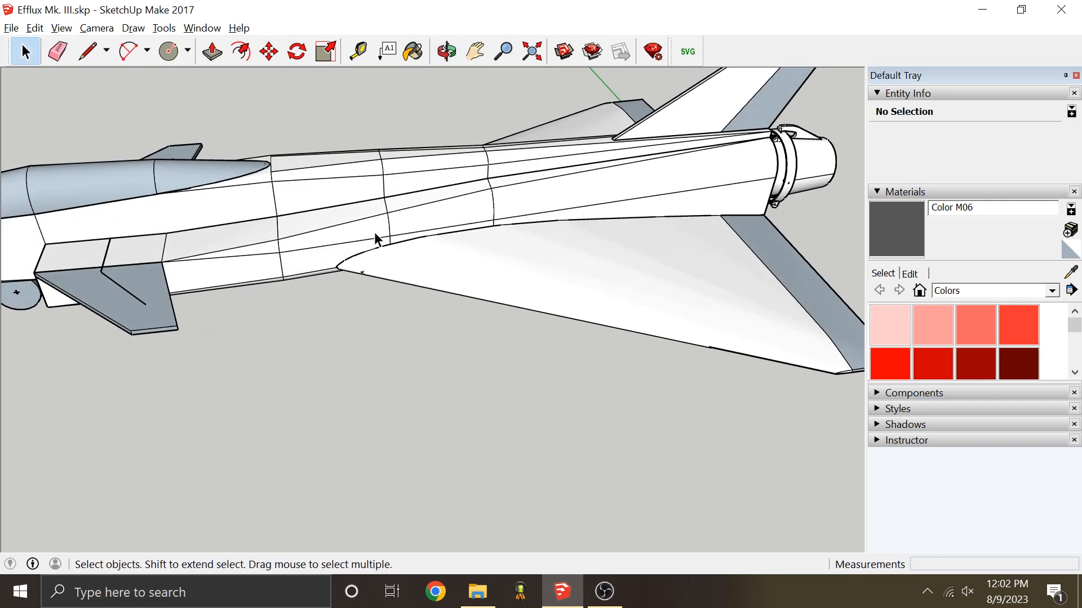
pyautogui.scroll(7, 353, 235)
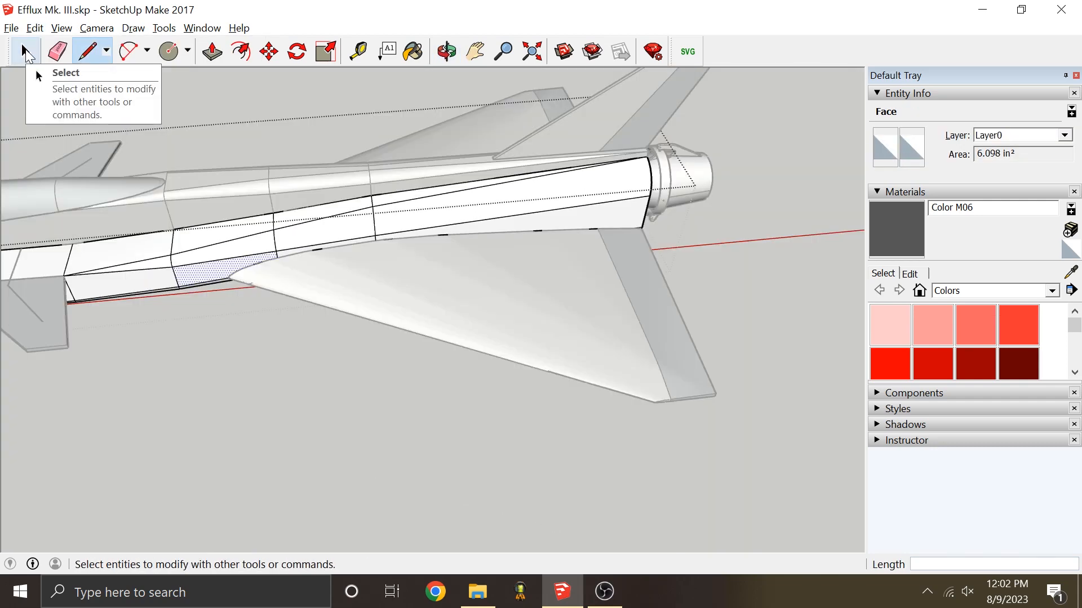
pyautogui.click(26, 52)
pyautogui.click(394, 381)
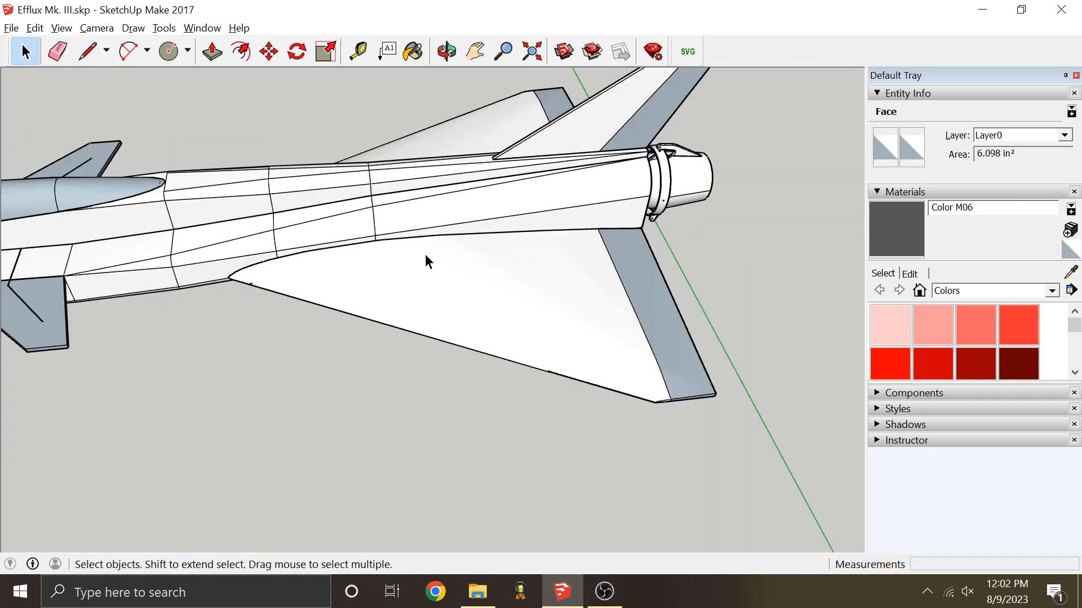
# Step: Hide the side body temporarily to check the tabs along the wing's root edge
pyautogui.rightClick(422, 208)
pyautogui.click(483, 252)
pyautogui.scroll(1, 409, 258)
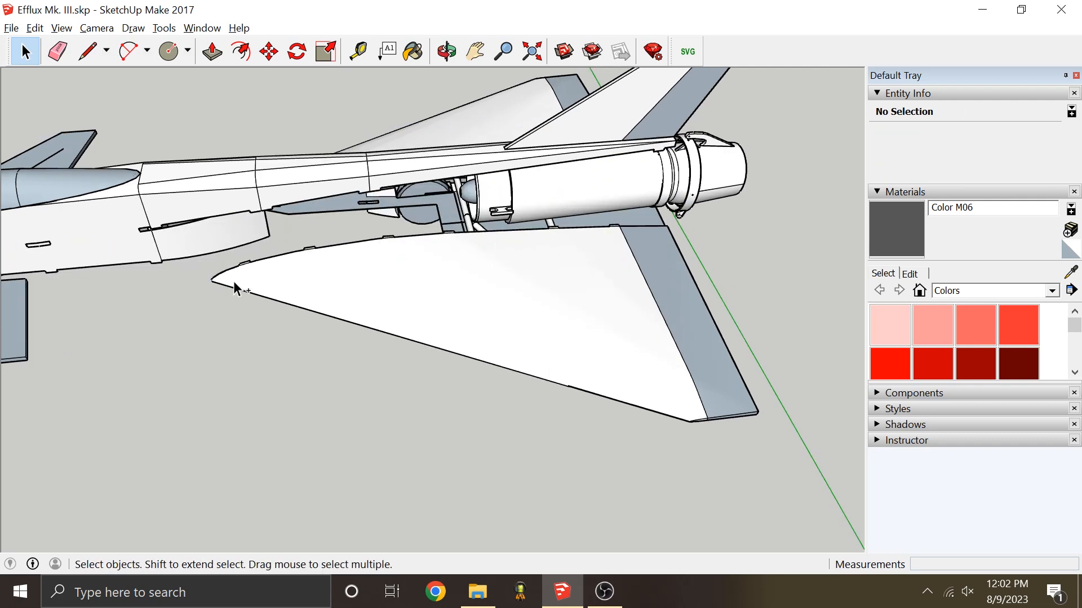
pyautogui.hotkey('ctrl', 'z')
# Step: Hide the wing and inspect the row of rectangular wing slots along the side body
pyautogui.rightClick(439, 272)
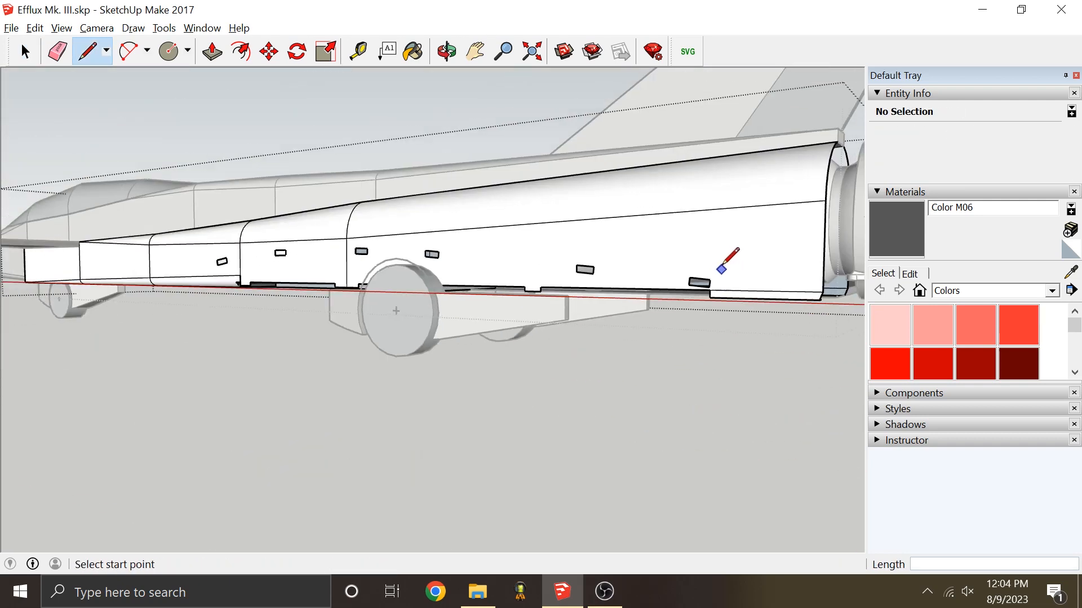
pyautogui.scroll(-5, 721, 275)
pyautogui.moveTo(526, 201); pyautogui.dragTo(773, 312, button='middle')
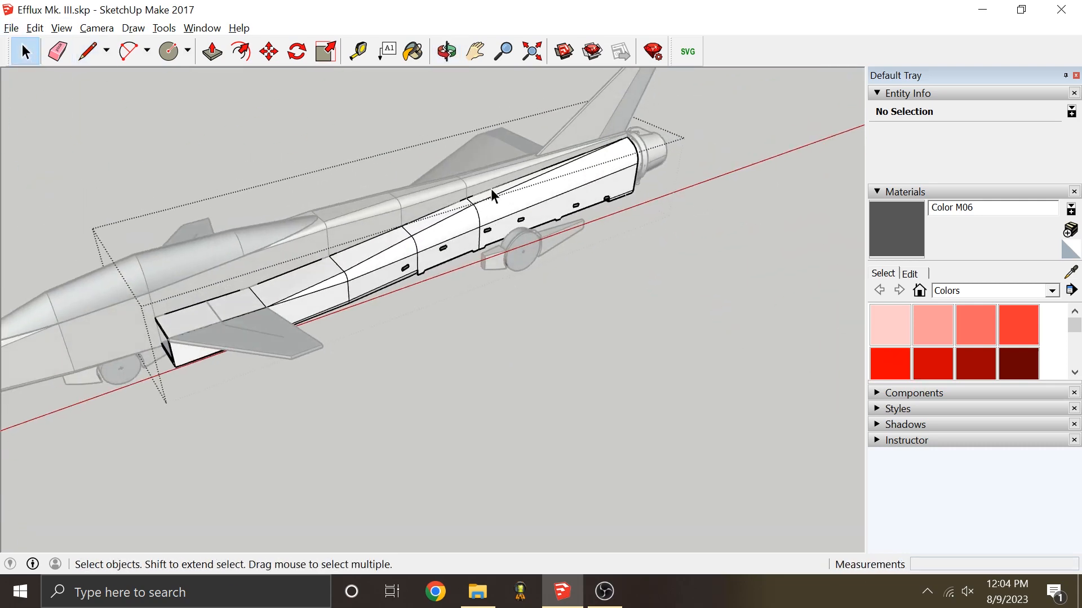
pyautogui.scroll(2, 384, 296)
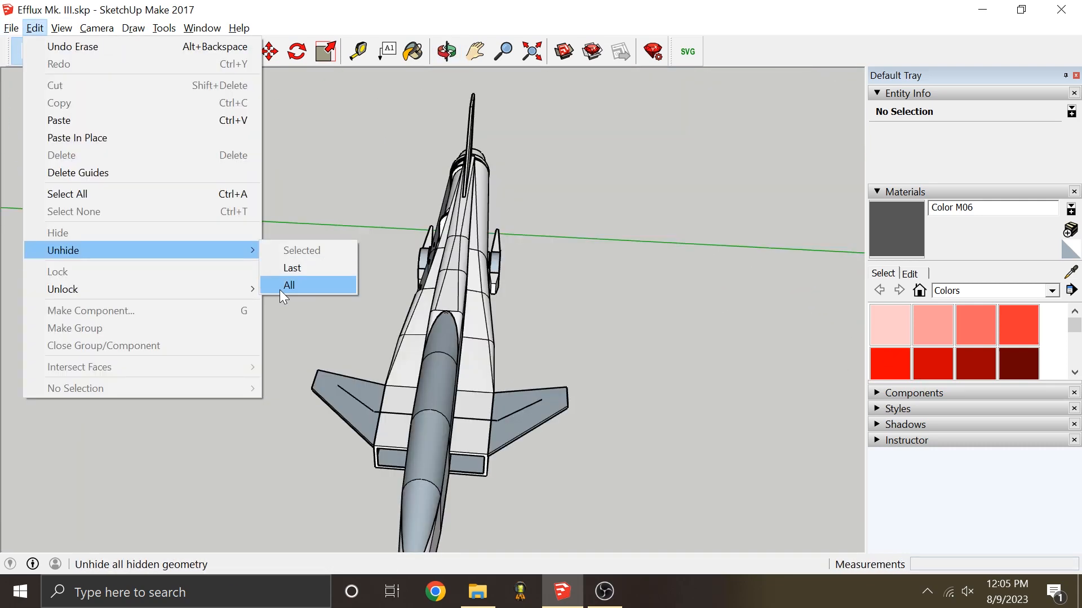
# Step: Unhide all hidden geometry, copy the tabbed wing and paste a duplicate for the opposite side
pyautogui.click(285, 289)
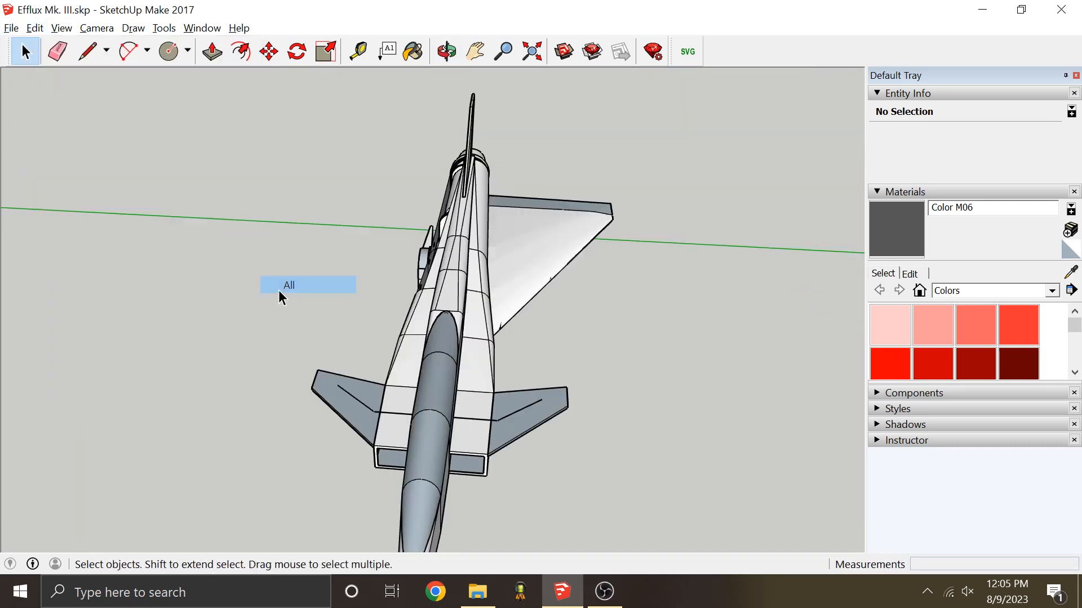
pyautogui.click(555, 265)
pyautogui.scroll(-3, 555, 264)
pyautogui.hotkey('ctrl', 'c')
pyautogui.hotkey('ctrl', 'v')
pyautogui.rightClick(398, 276)
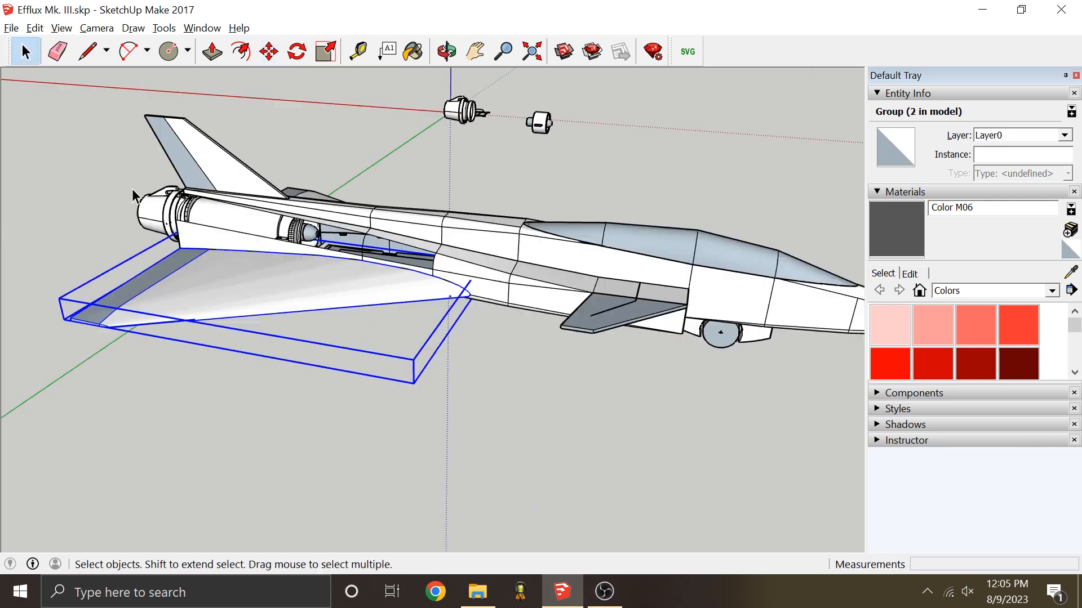
# Step: Deselect the wing and examine the complete aircraft with both wings from above and the side
pyautogui.scroll(-2, 135, 194)
pyautogui.click(548, 161)
pyautogui.moveTo(548, 161); pyautogui.dragTo(464, 271, button='middle')
pyautogui.scroll(-3, 463, 271)
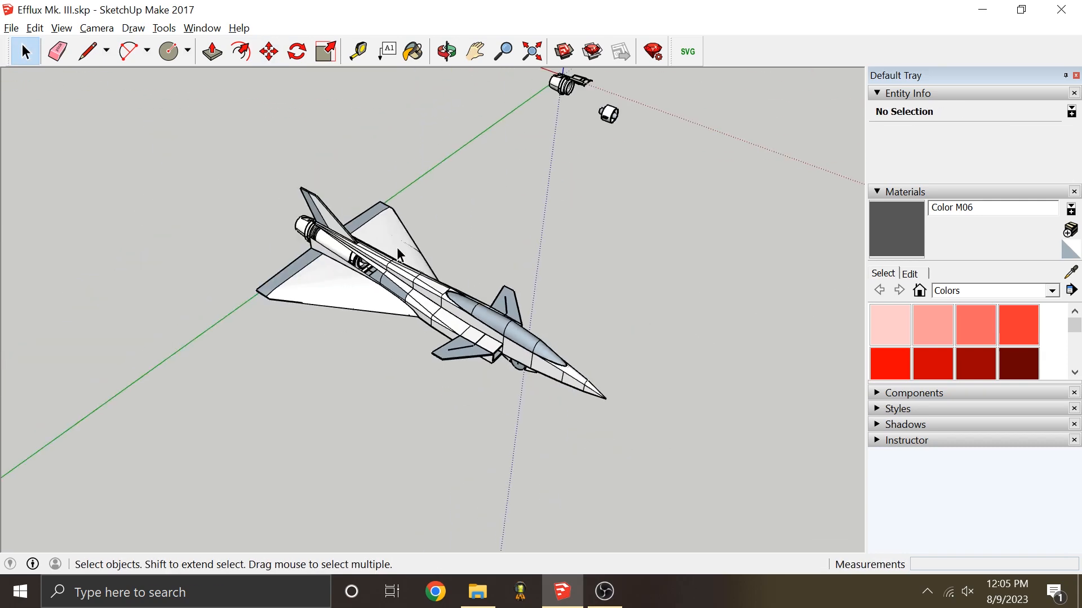
pyautogui.scroll(3, 417, 256)
pyautogui.scroll(-3, 432, 322)
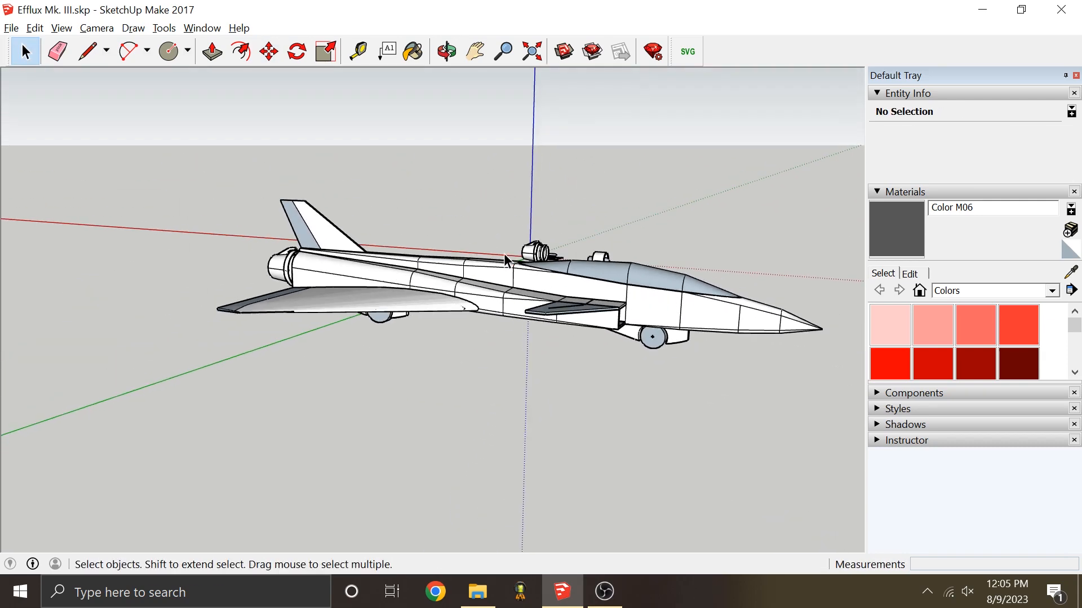